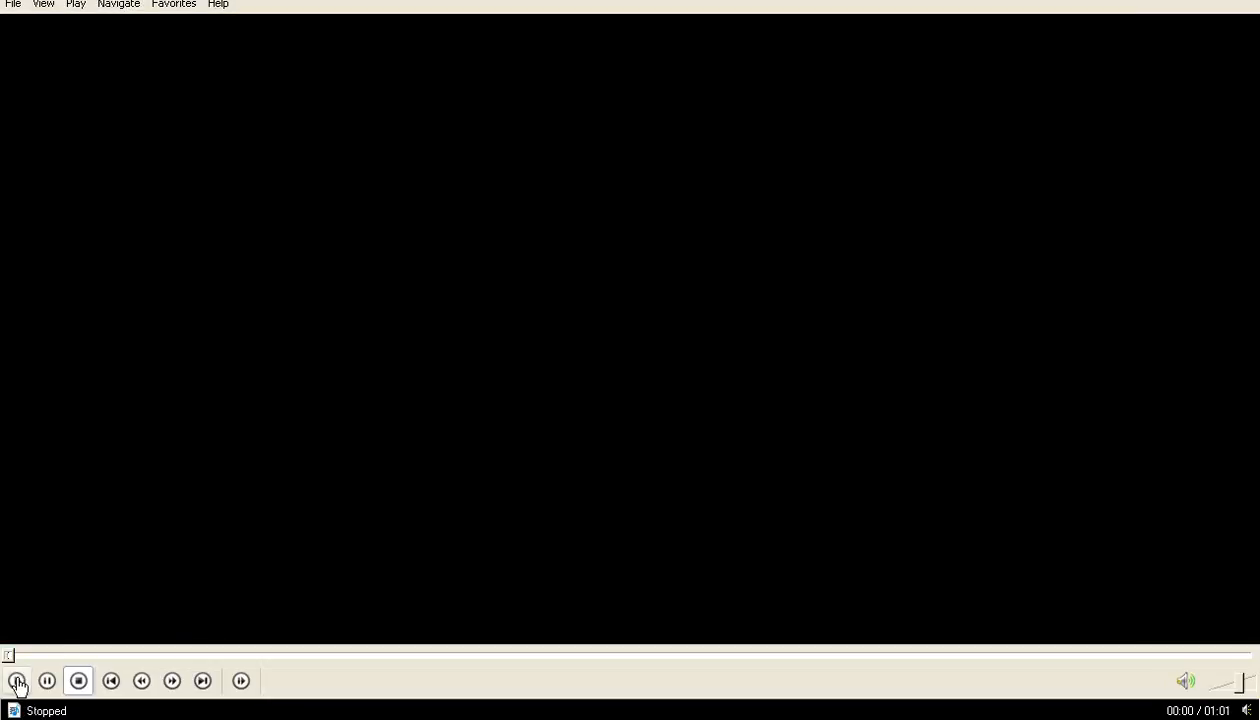
# Step: Play the lesson video and switch the media player to full screen
pyautogui.click(17, 683)
pyautogui.click(44, 5)
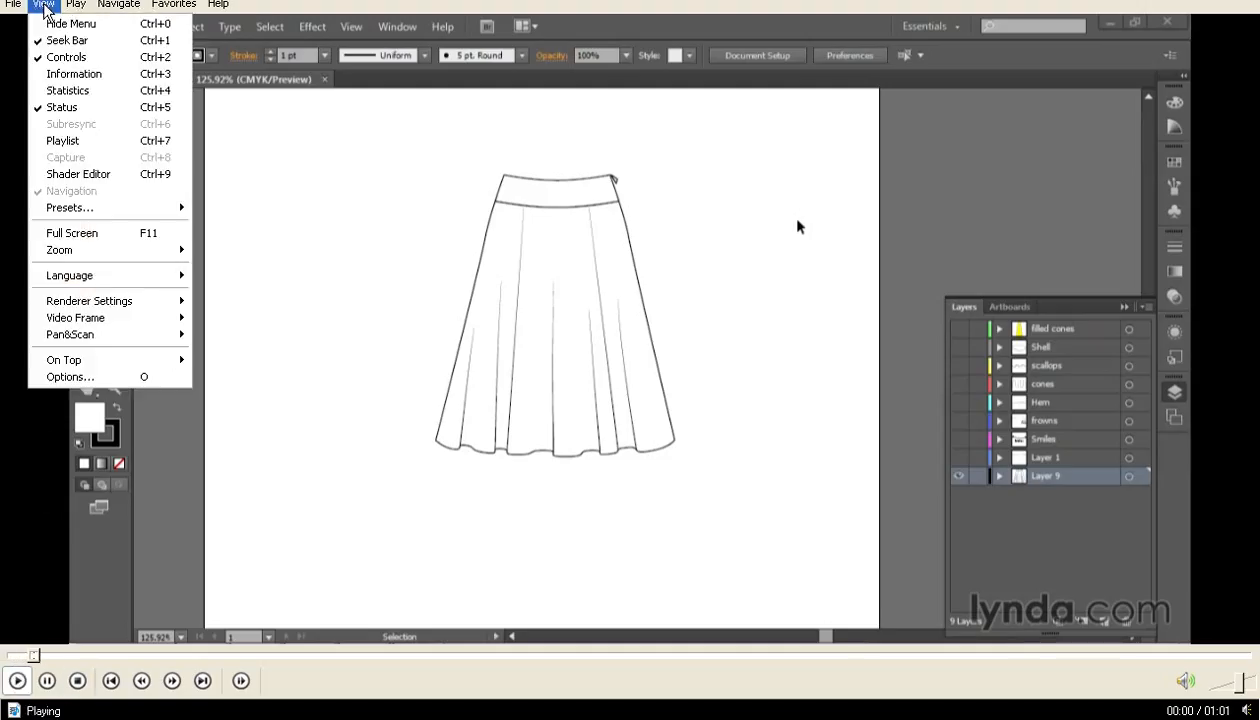
pyautogui.click(84, 234)
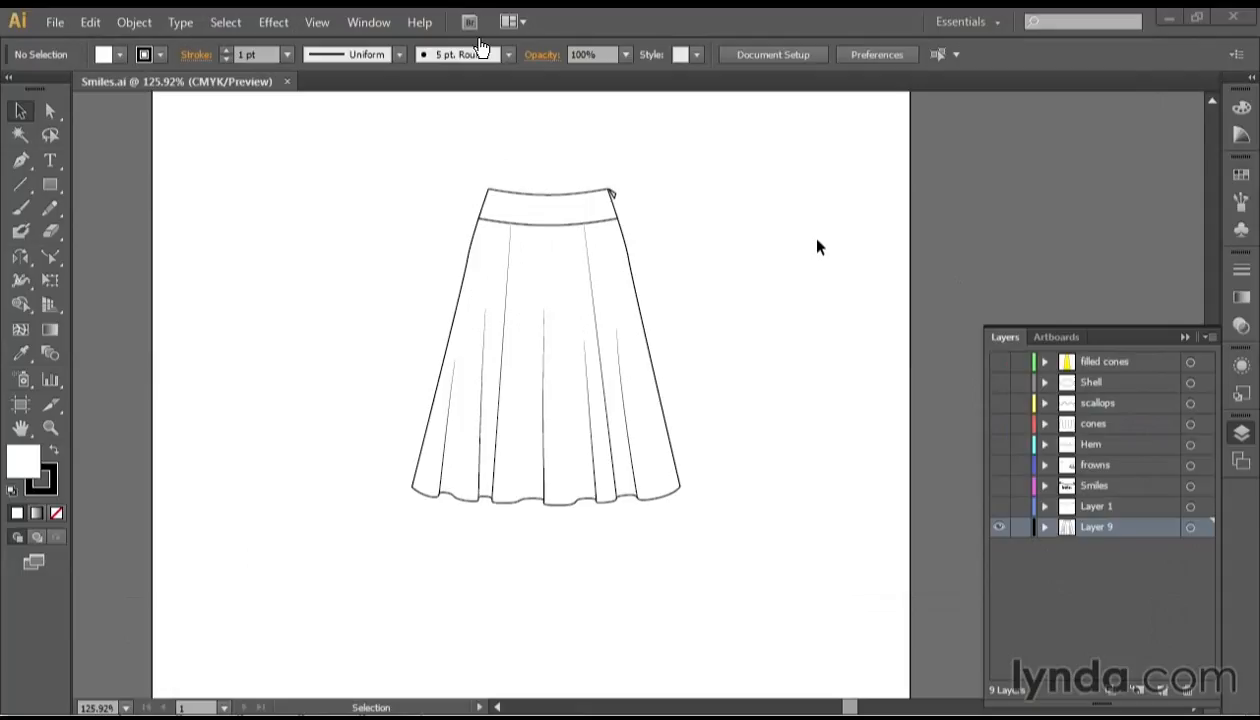
pyautogui.moveTo(267, 682)
# Step: Hide Layer 9 and make Layer 1 and the Smiles, frowns and Hem layers visible
pyautogui.click(1001, 533)
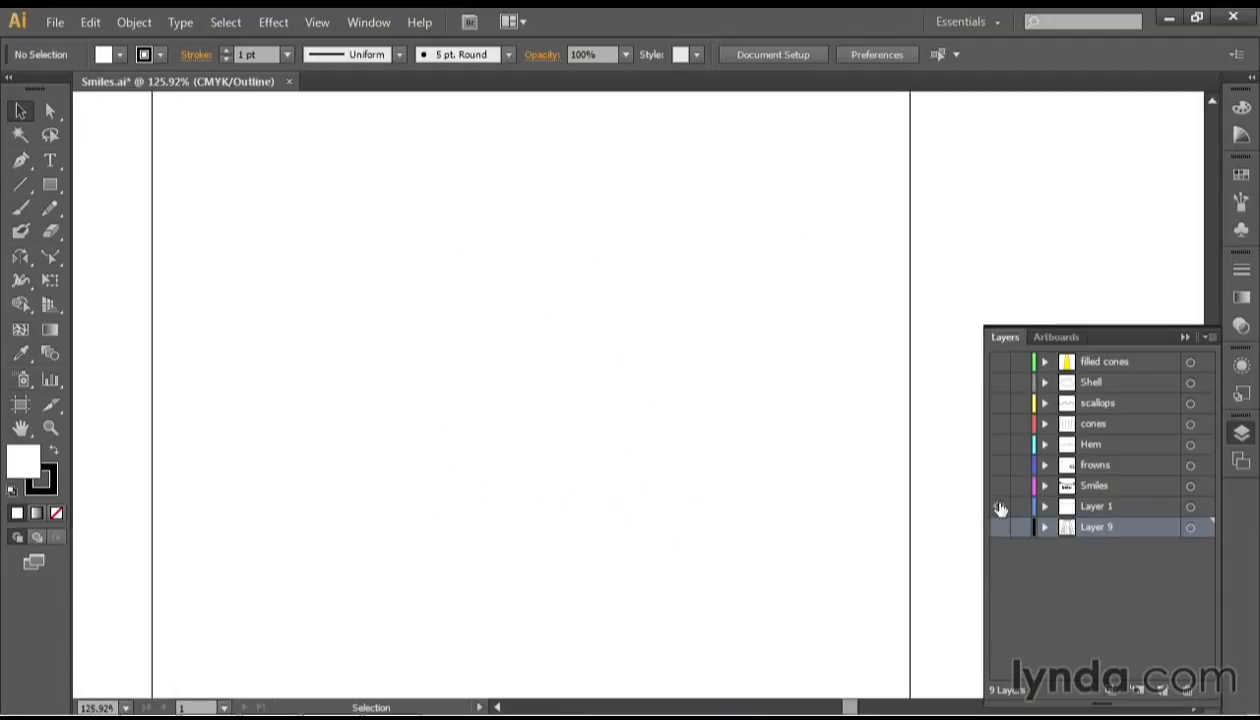
pyautogui.click(999, 508)
pyautogui.click(1000, 490)
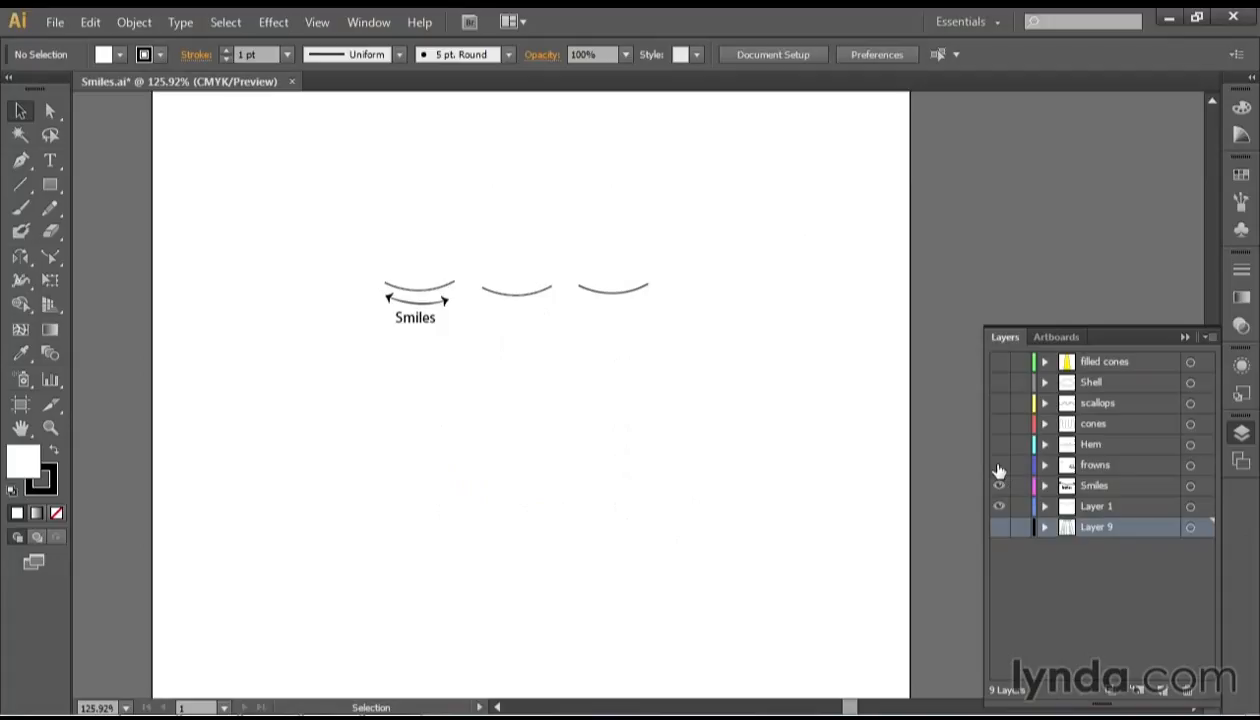
pyautogui.click(998, 467)
pyautogui.click(998, 445)
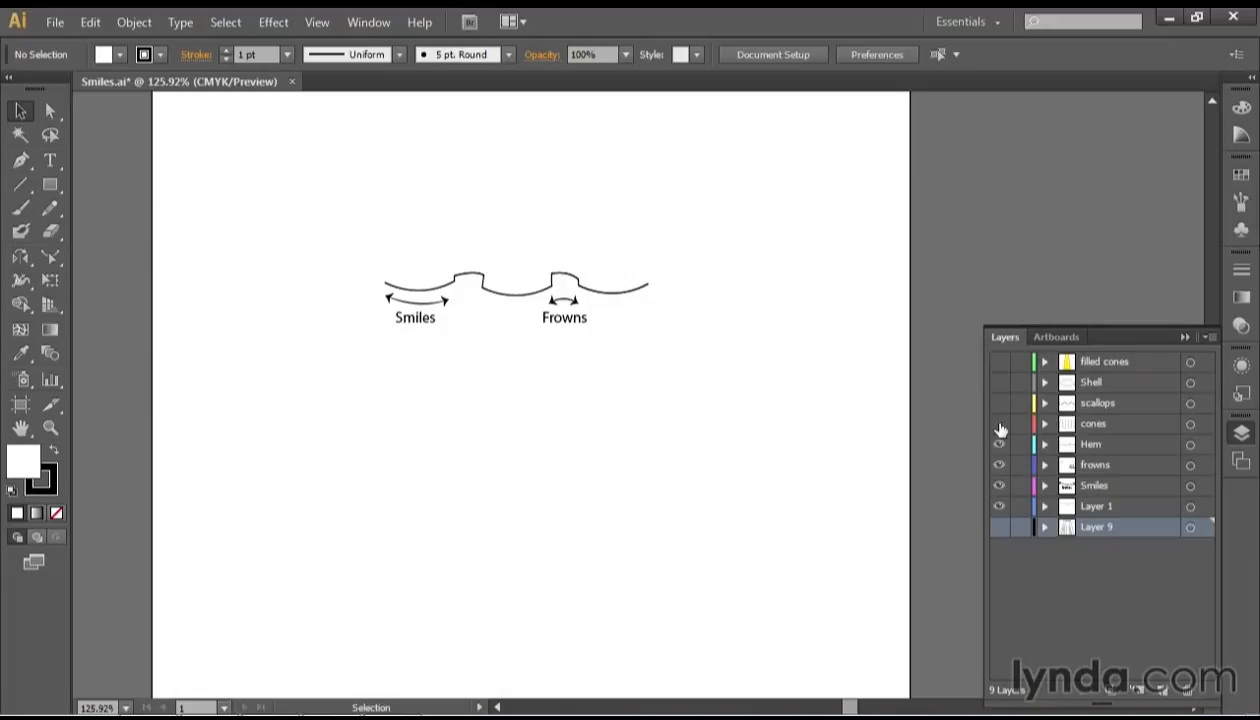
# Step: Show the cones layer briefly and hide it again, and make the scallops and Shell layers visible
pyautogui.click(999, 424)
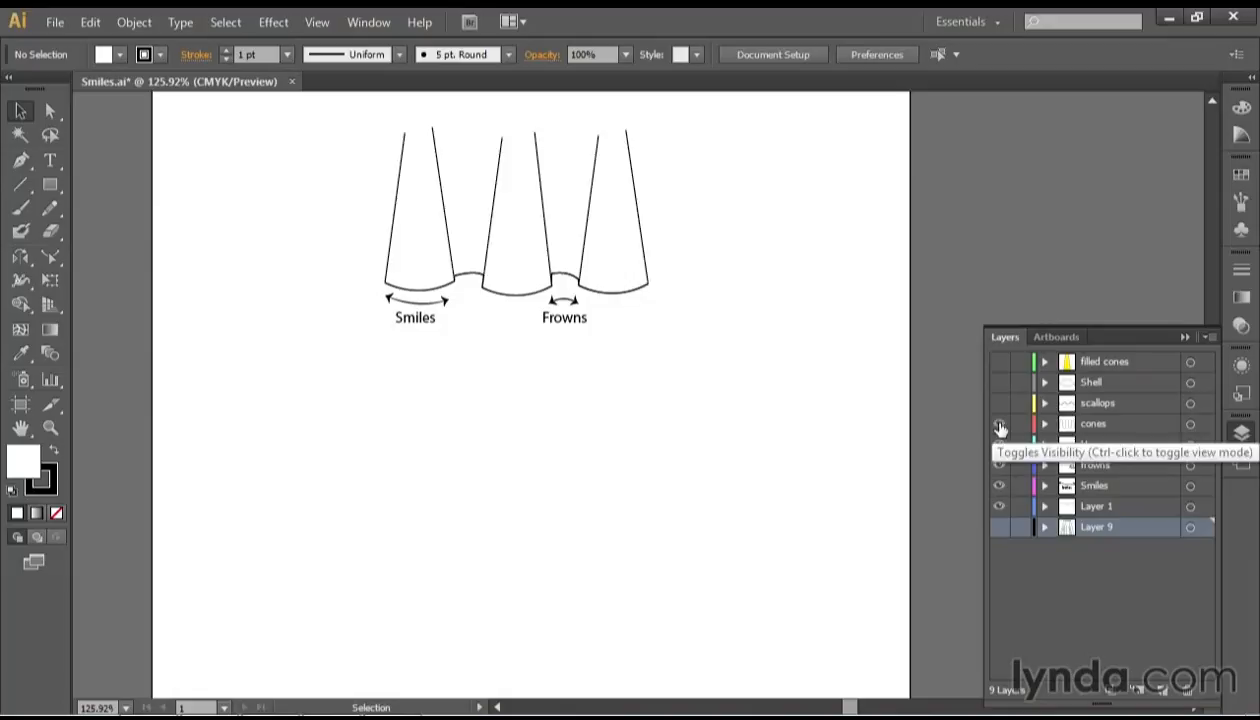
pyautogui.click(999, 426)
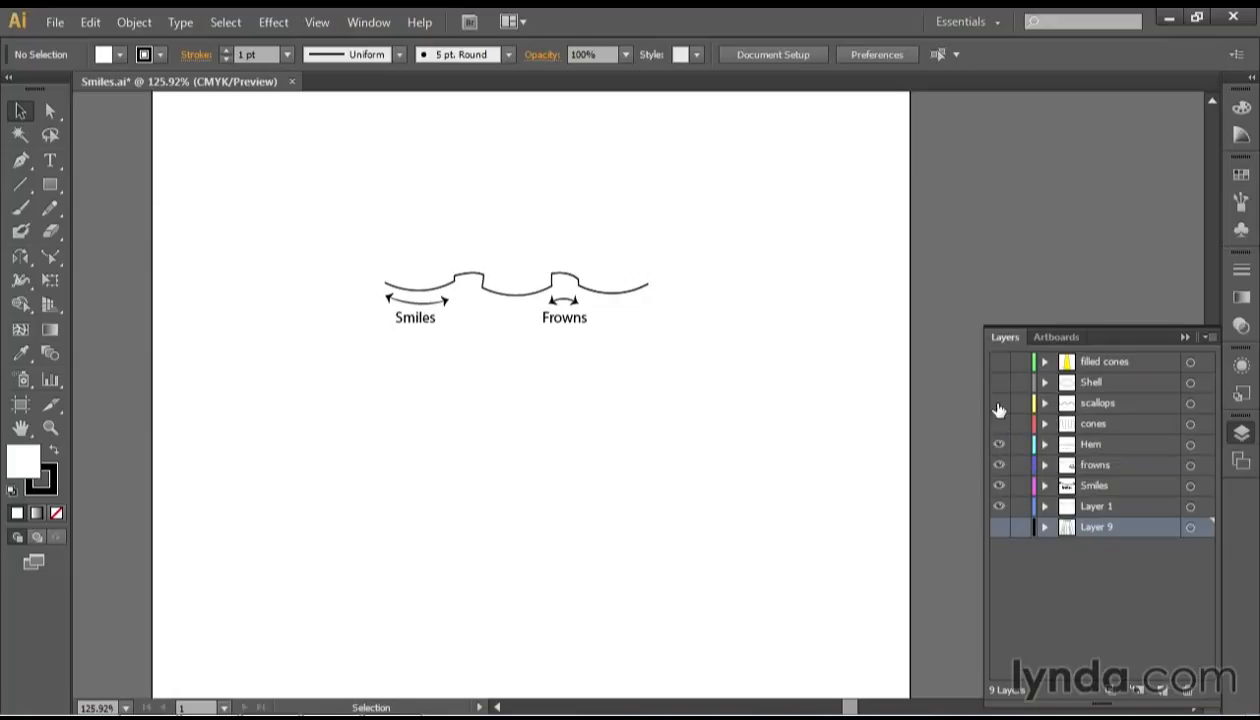
pyautogui.click(999, 405)
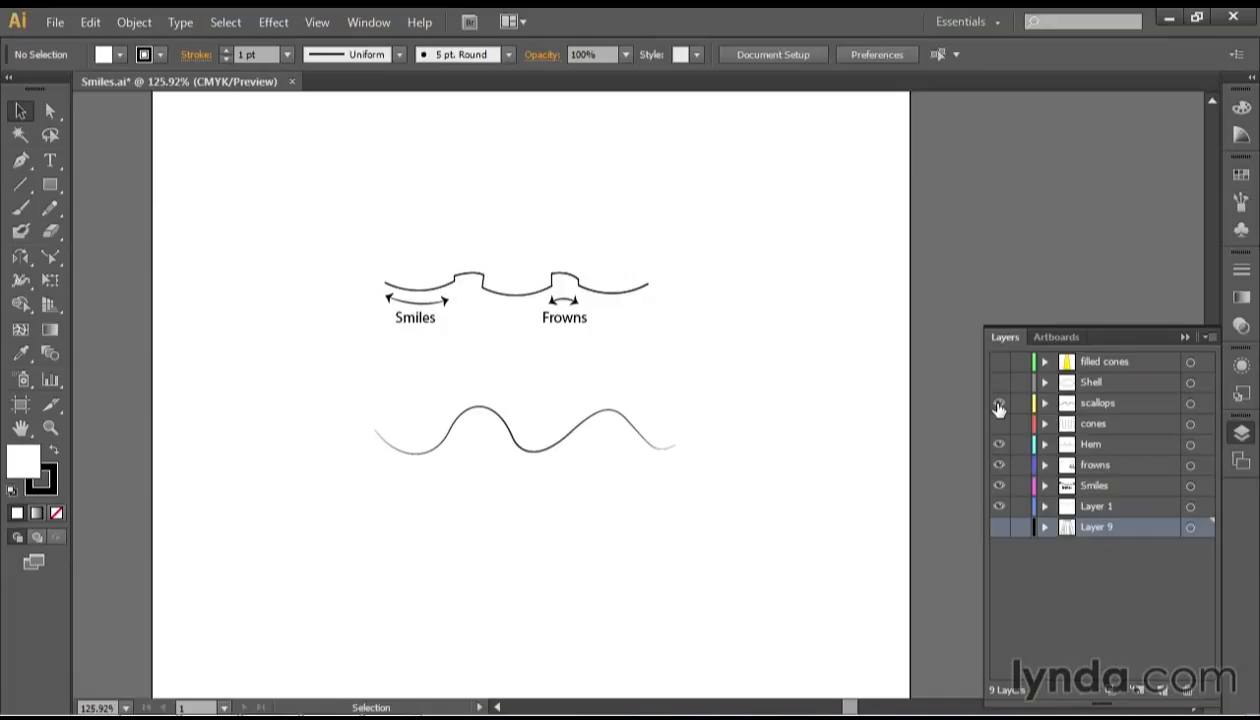
pyautogui.click(999, 383)
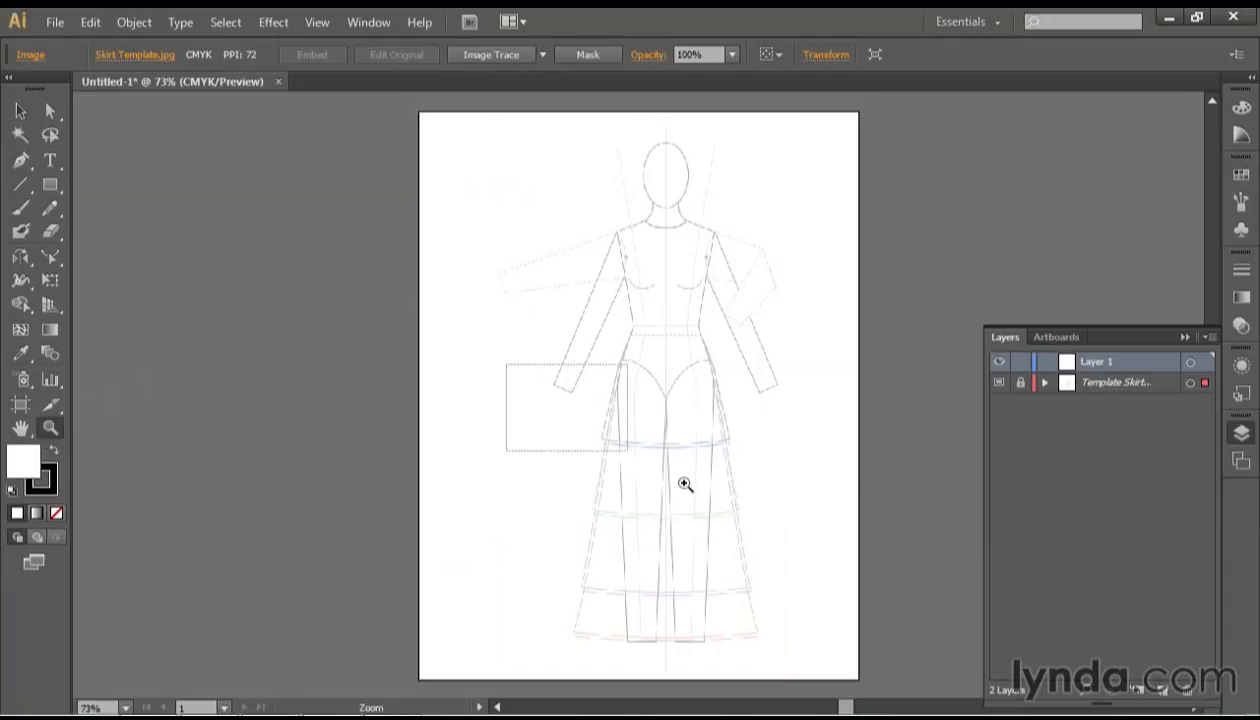
# Step: Draw a straight horizontal line with the Pen tool across the skirt template, between the blue and green hemlines
pyautogui.moveTo(684, 484); pyautogui.dragTo(800, 526)
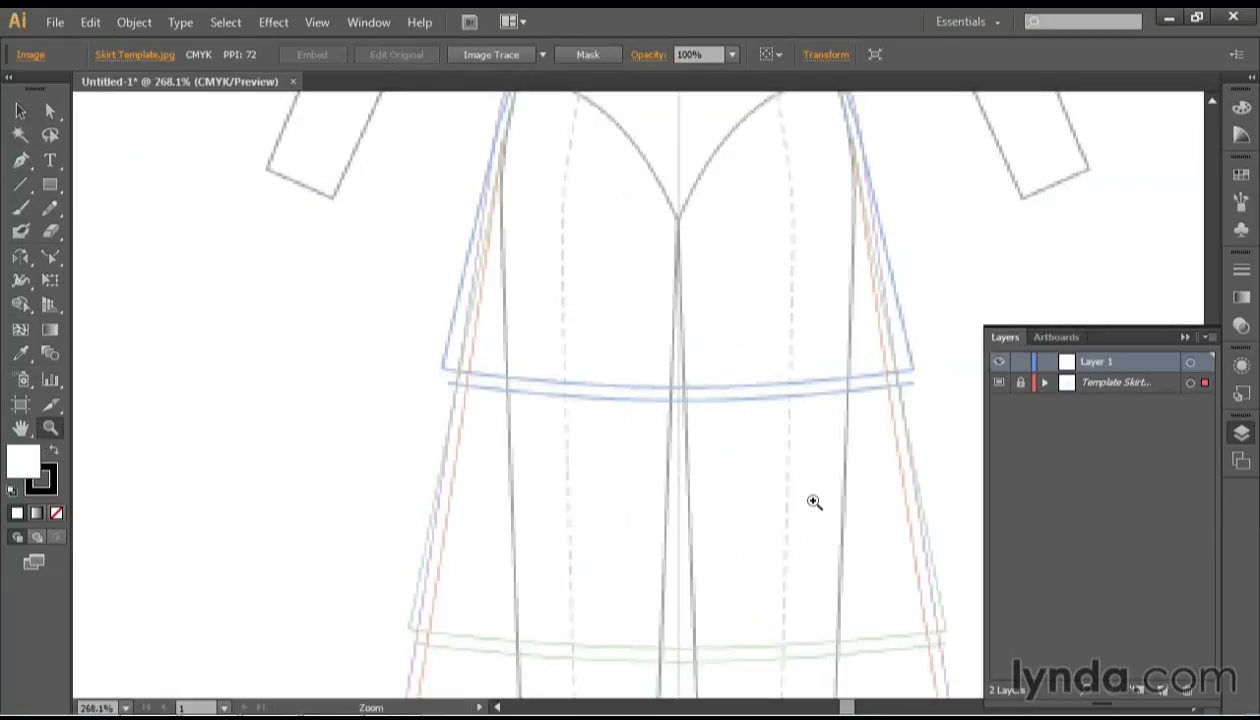
pyautogui.moveTo(821, 582); pyautogui.dragTo(655, 574)
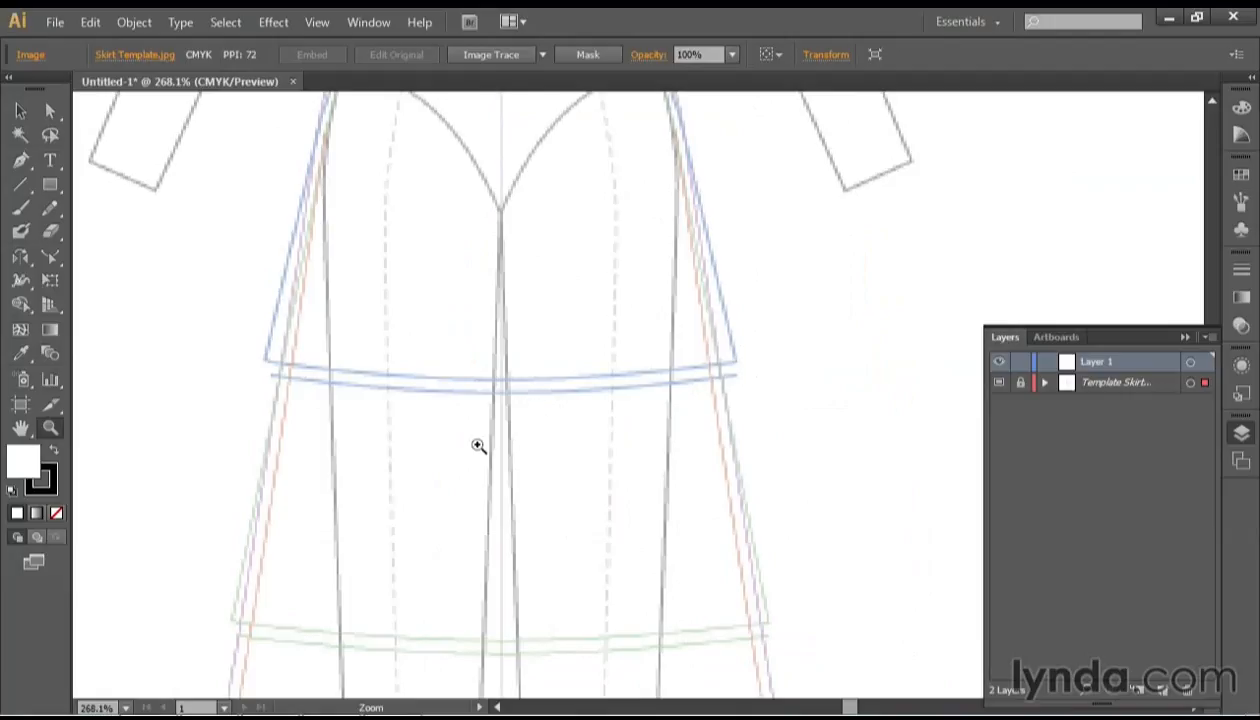
pyautogui.moveTo(475, 444); pyautogui.dragTo(526, 411)
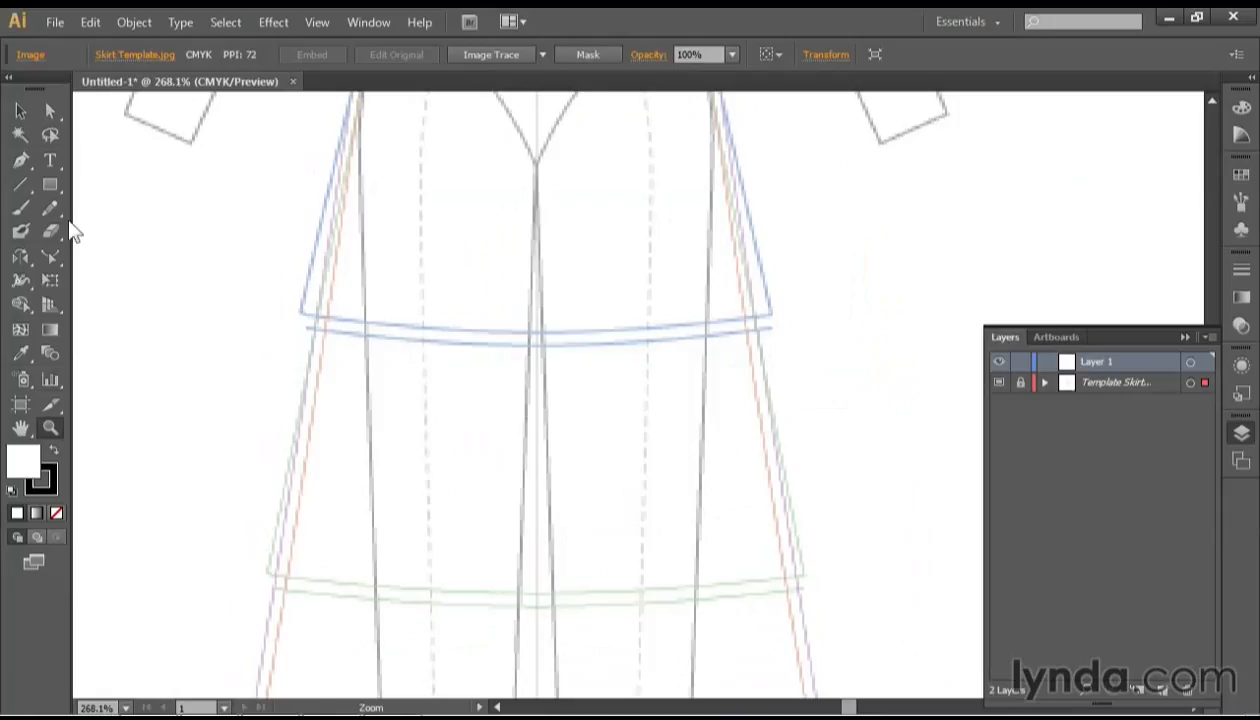
pyautogui.click(22, 160)
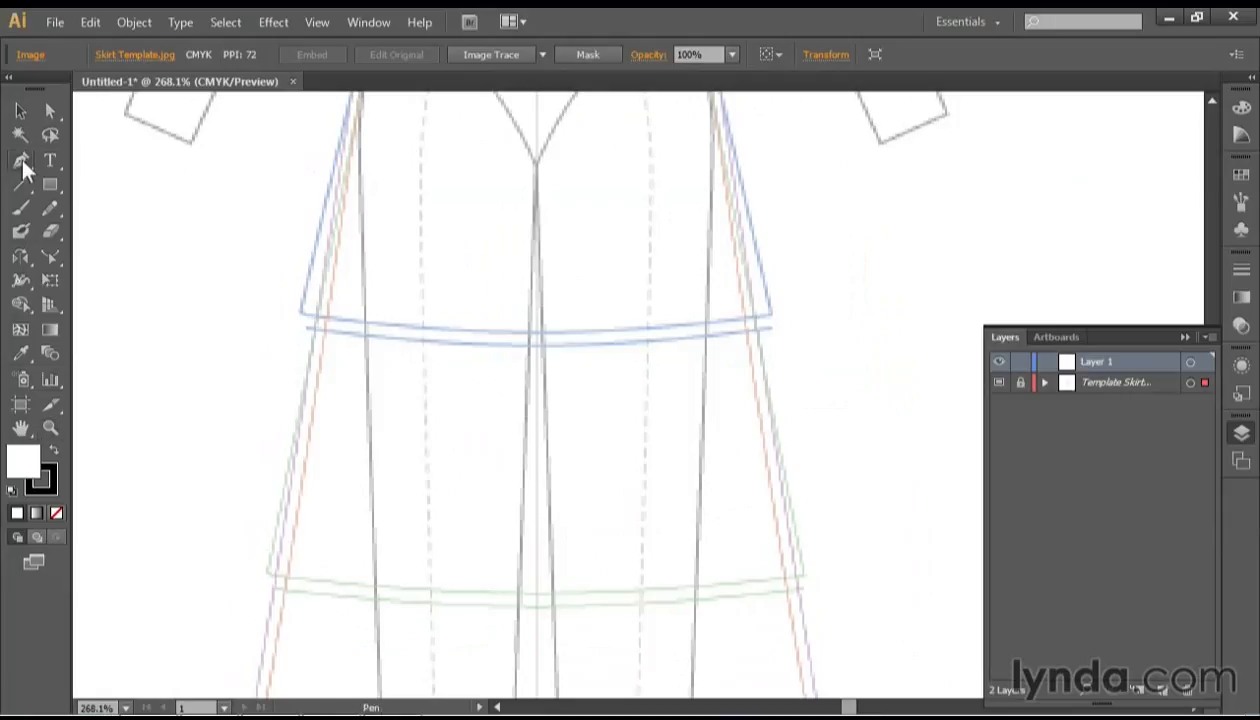
pyautogui.click(281, 493)
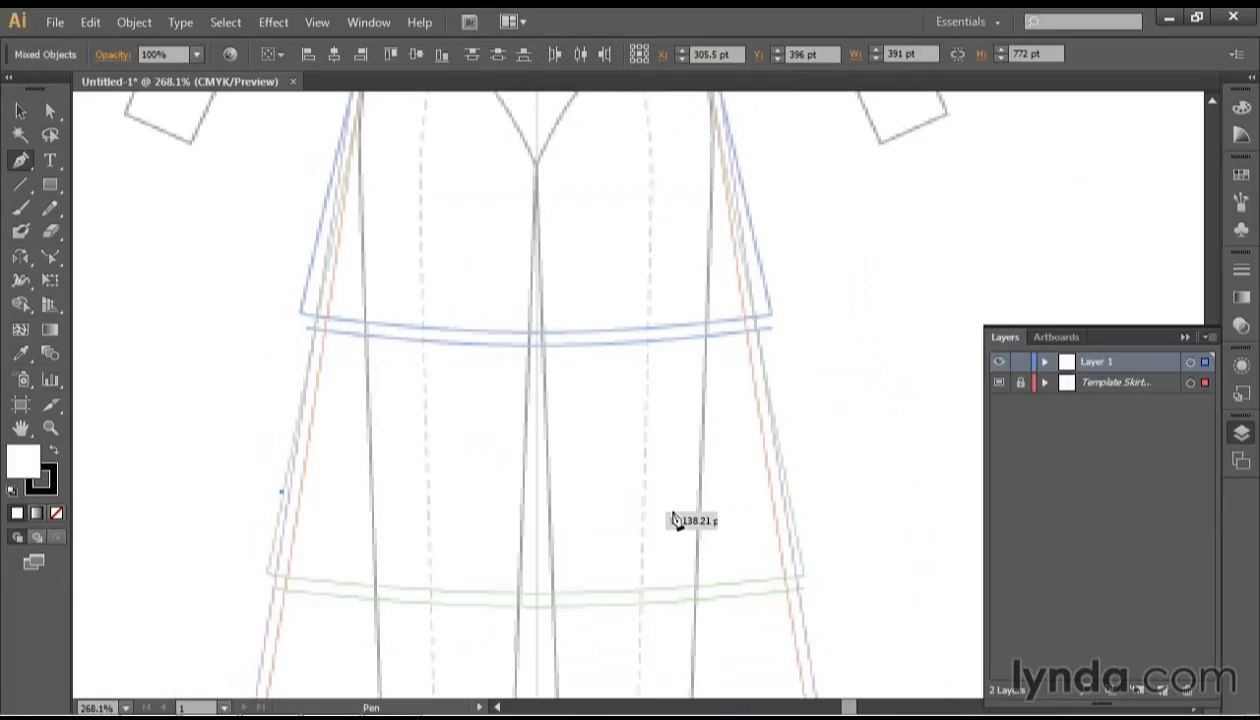
pyautogui.keyDown('shift'); pyautogui.click(789, 509); pyautogui.keyUp('shift')
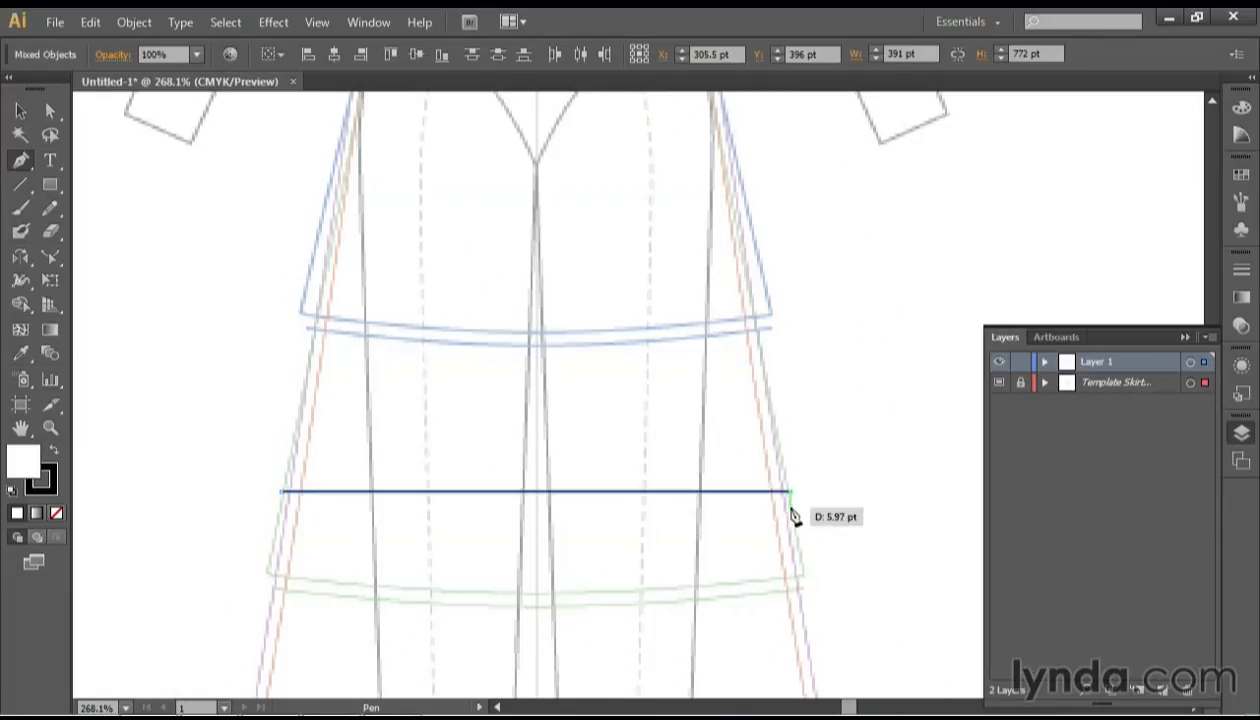
# Step: Bend the middle of the new line slightly downward with the Reshape tool and remove its fill
pyautogui.click(54, 255)
pyautogui.click(97, 256)
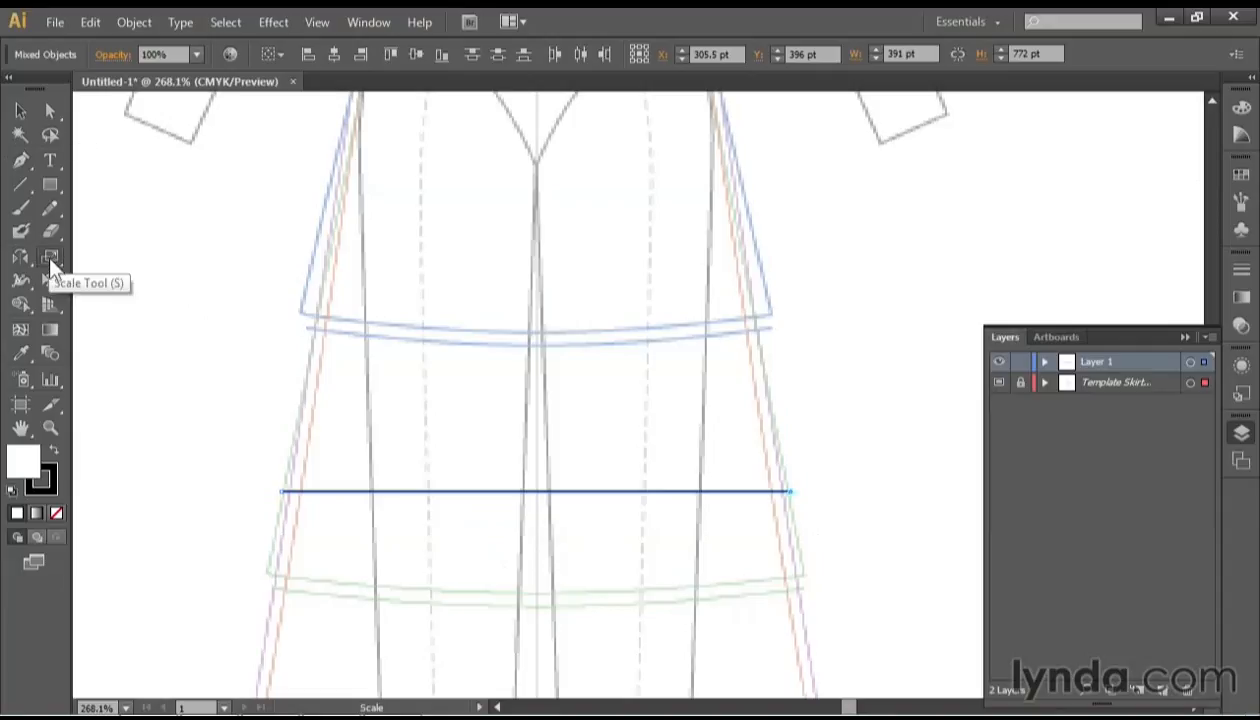
pyautogui.click(48, 254)
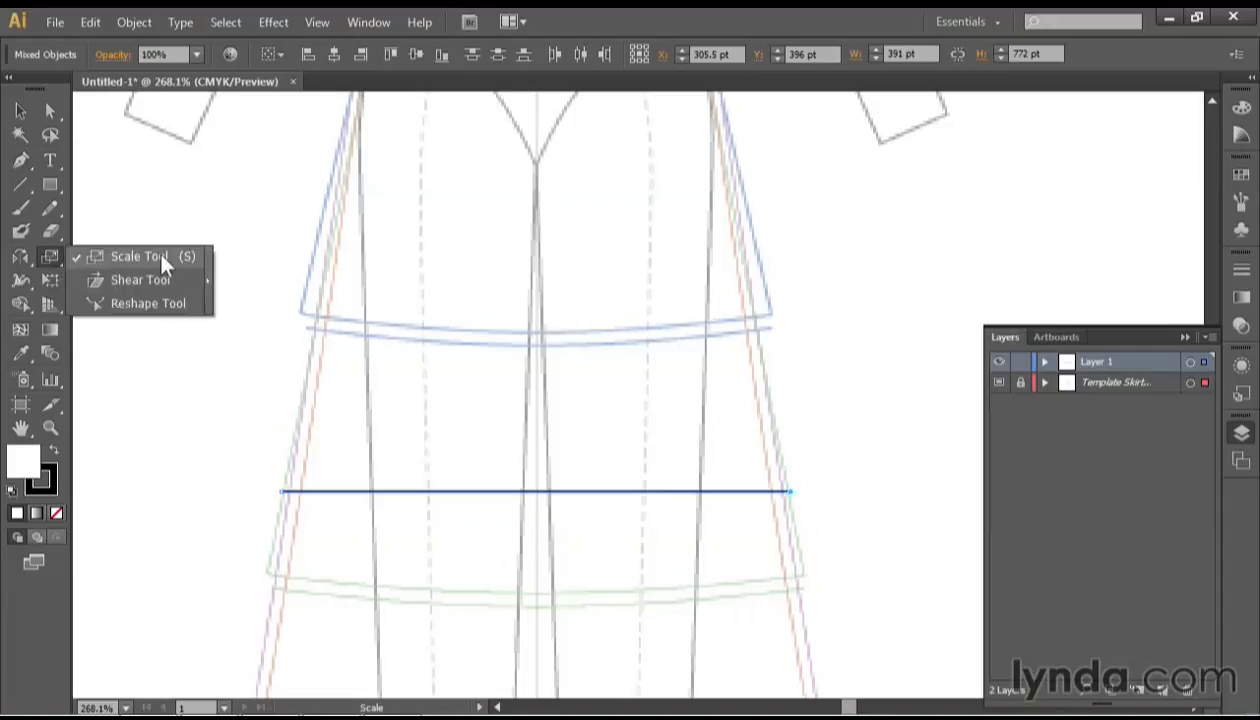
pyautogui.click(166, 314)
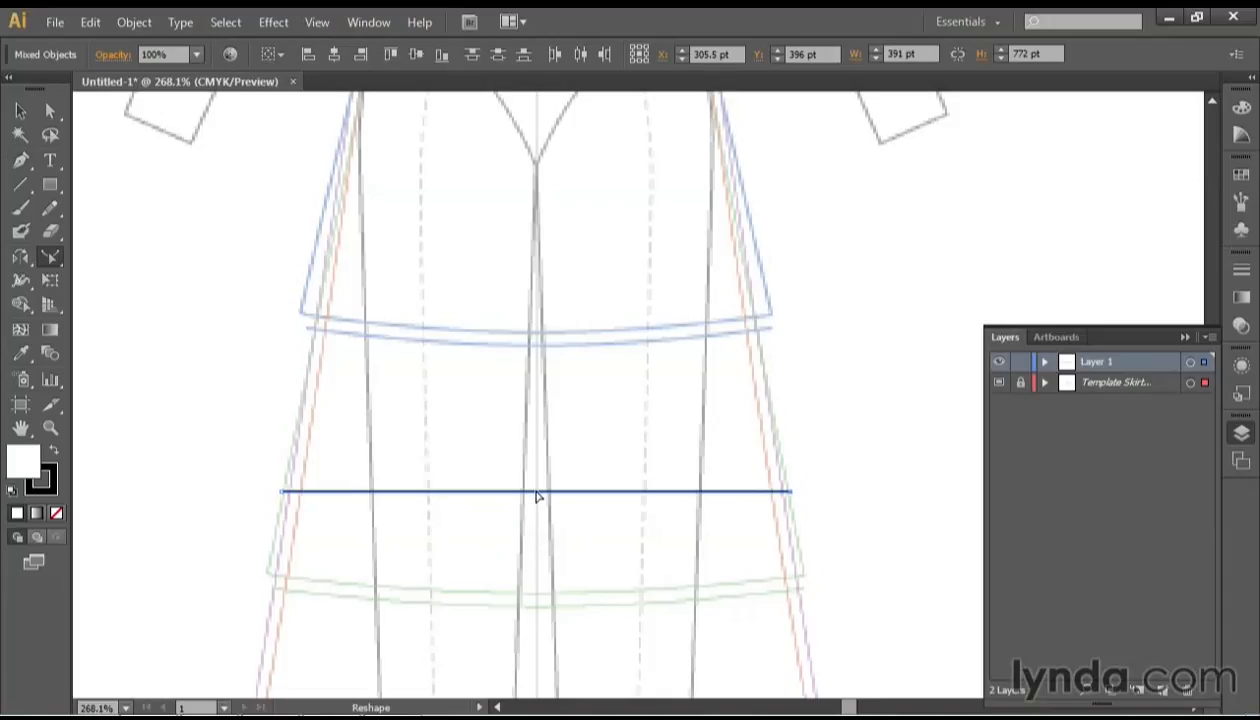
pyautogui.moveTo(539, 500); pyautogui.dragTo(537, 519)
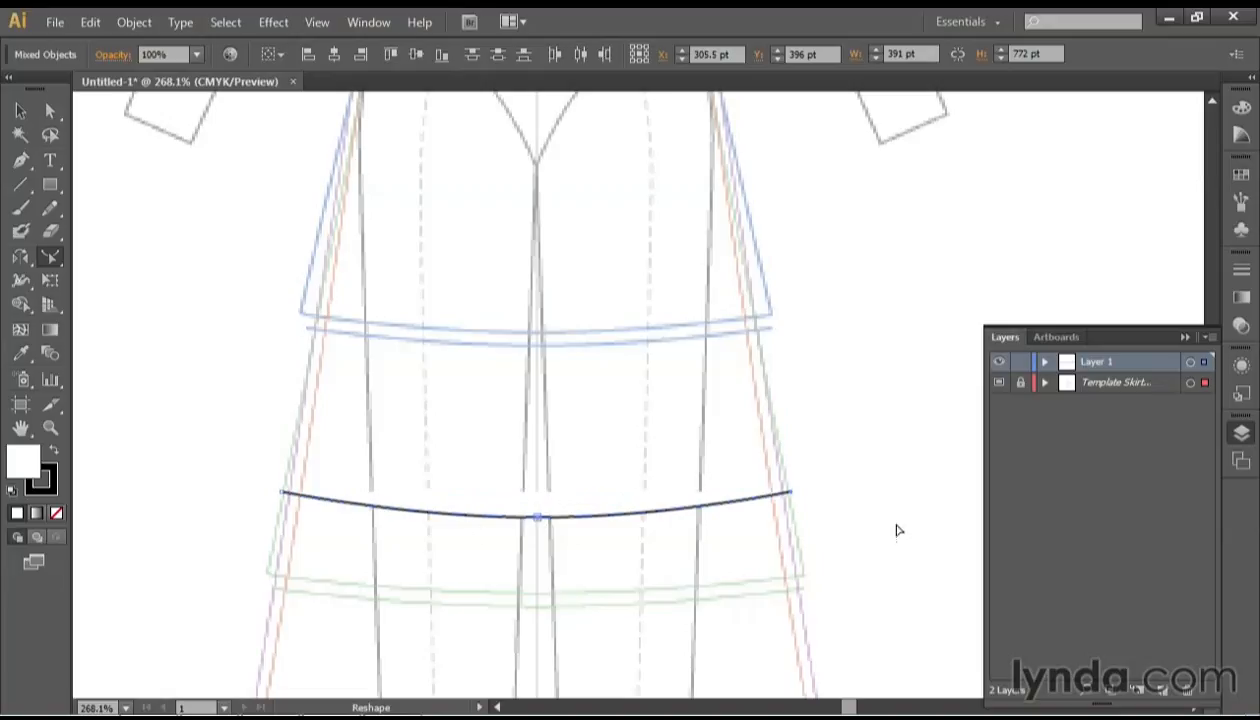
pyautogui.press('/')
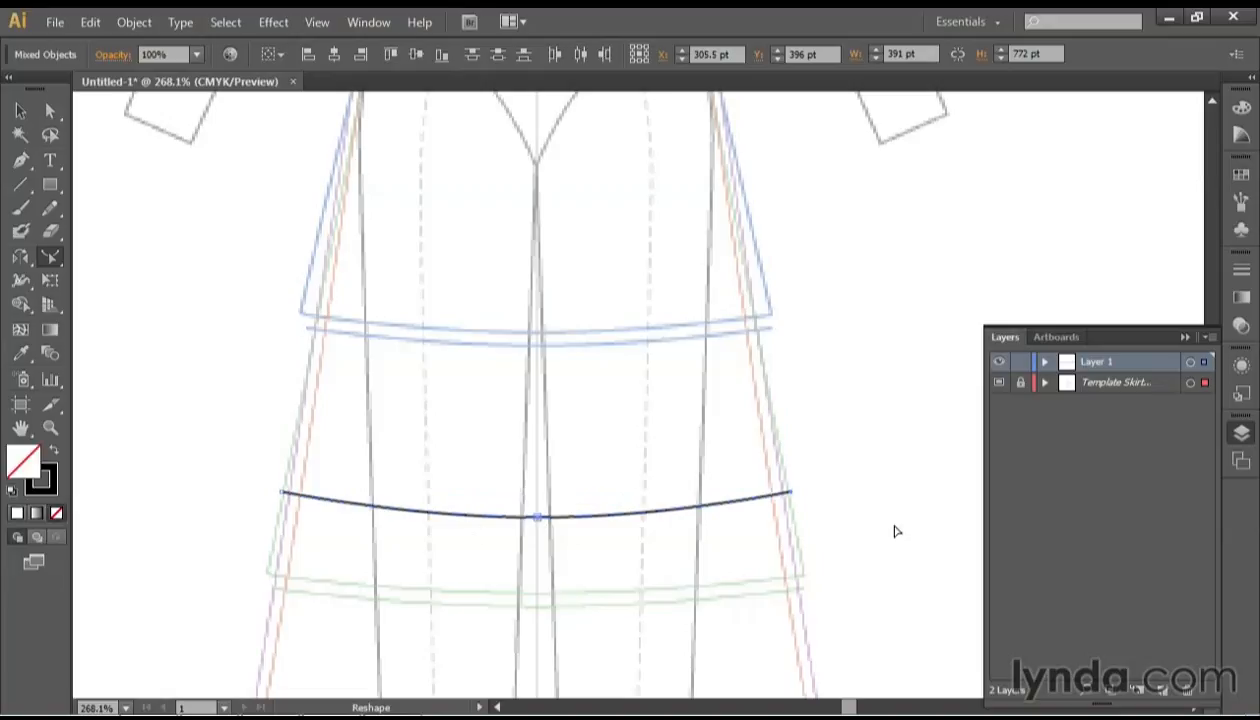
# Step: Duplicate the curved line in place and nudge the copy down to form a narrow pair of parallel hem lines
pyautogui.click(21, 110)
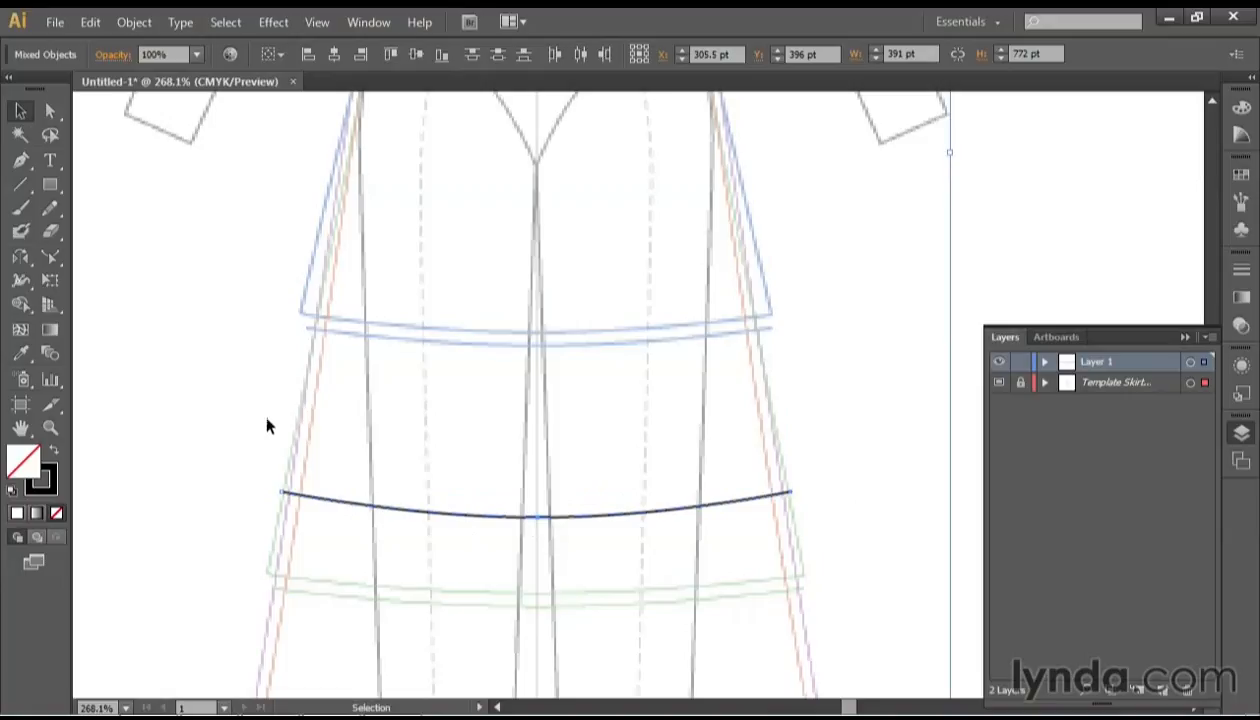
pyautogui.moveTo(417, 461); pyautogui.dragTo(690, 592)
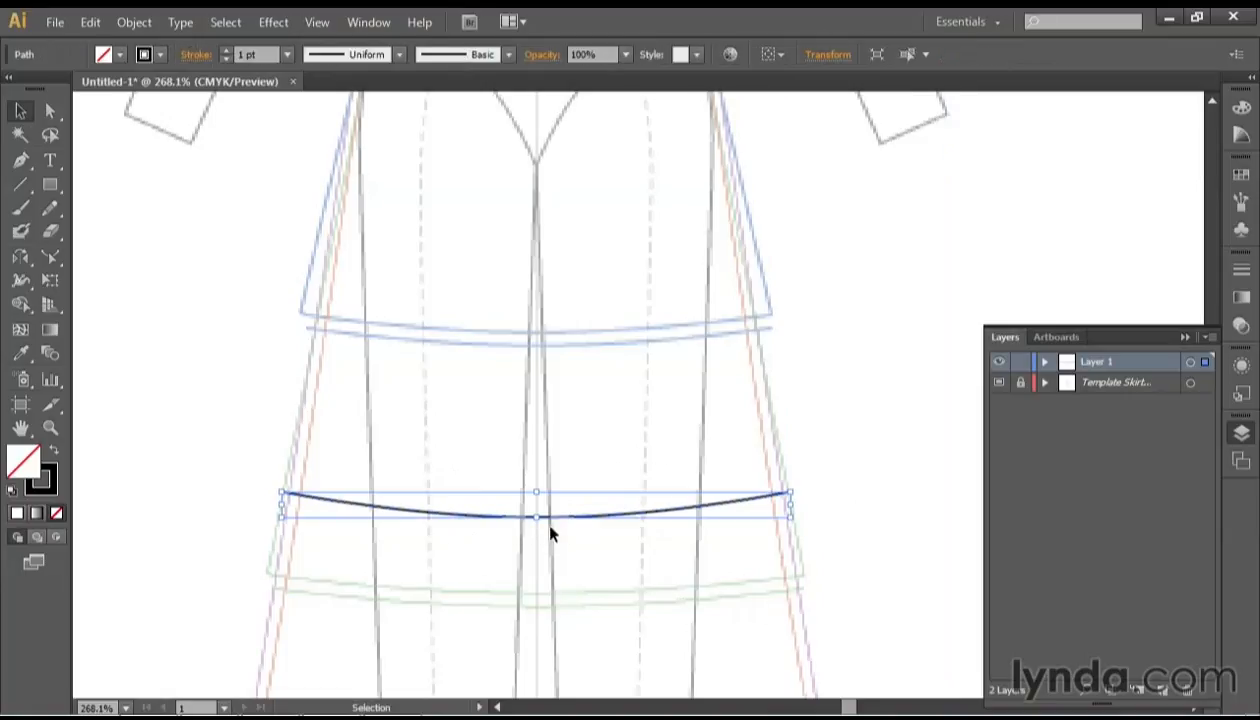
pyautogui.hotkey('ctrl', 'c')
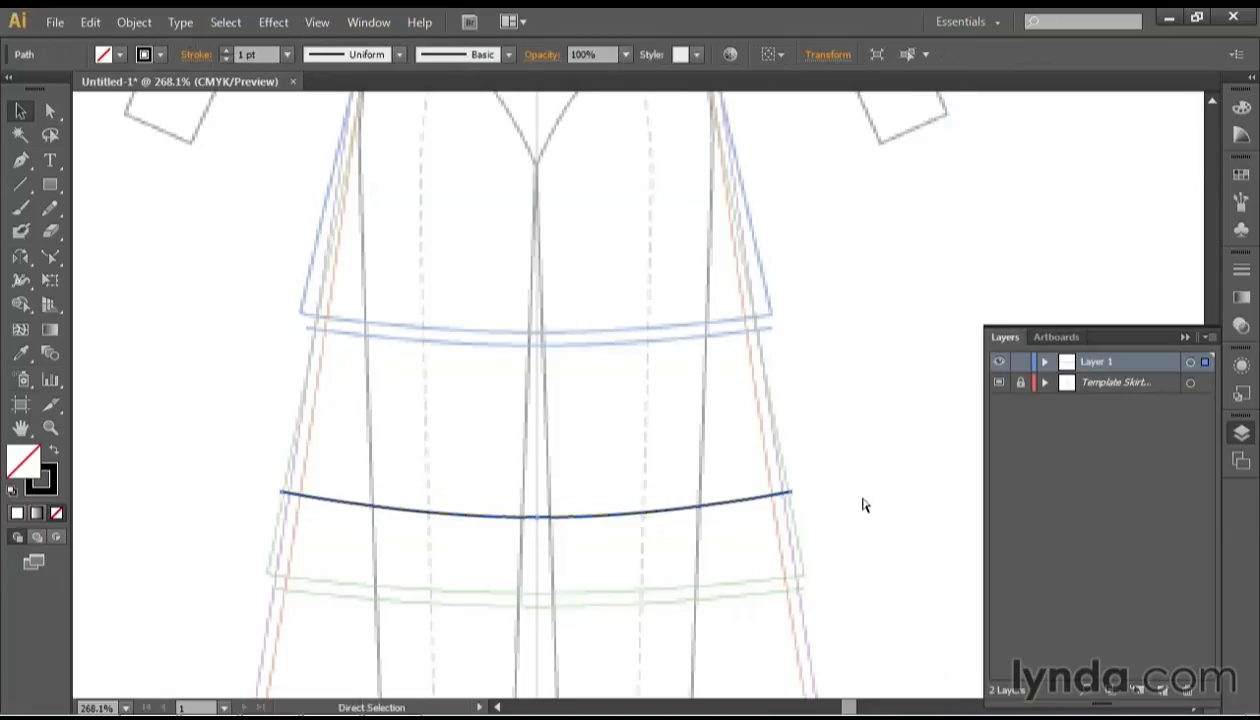
pyautogui.hotkey('ctrl', 'f')
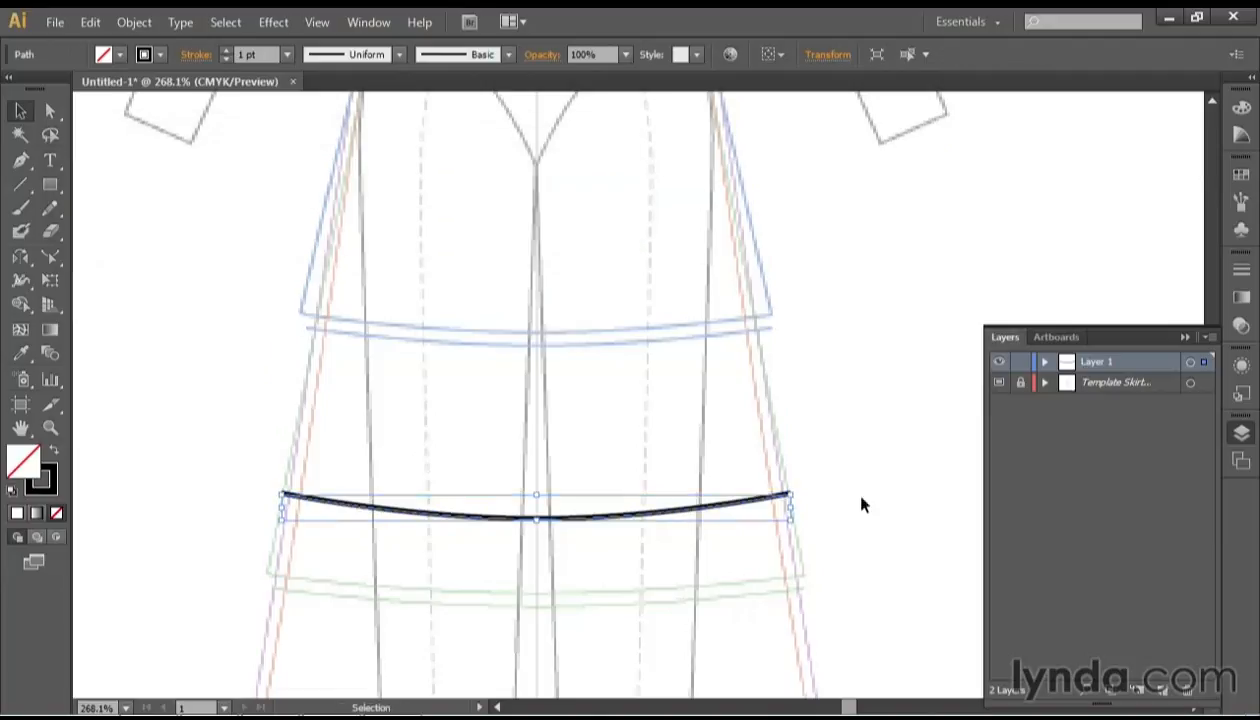
pyautogui.press('Down')
pyautogui.press('Down')
pyautogui.press('Down')
pyautogui.click(212, 647)
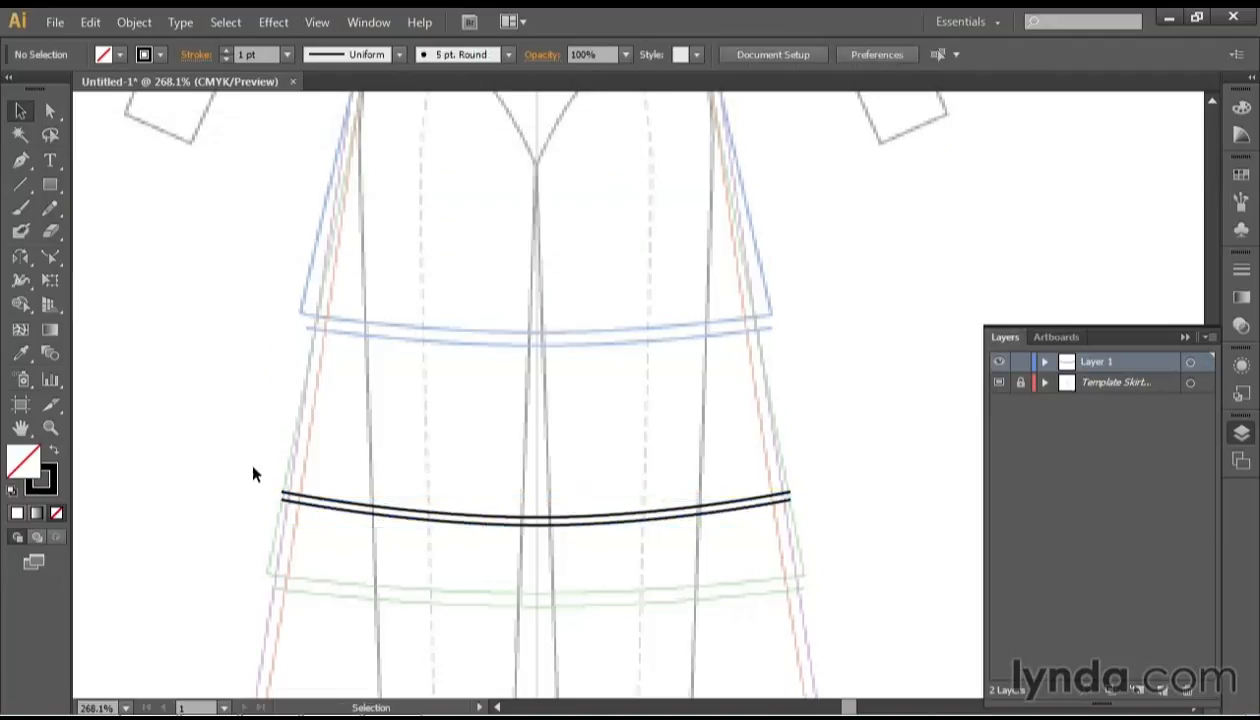
# Step: Change the stroke colour of both curved hem lines to red
pyautogui.moveTo(248, 458); pyautogui.dragTo(841, 545)
pyautogui.click(160, 54)
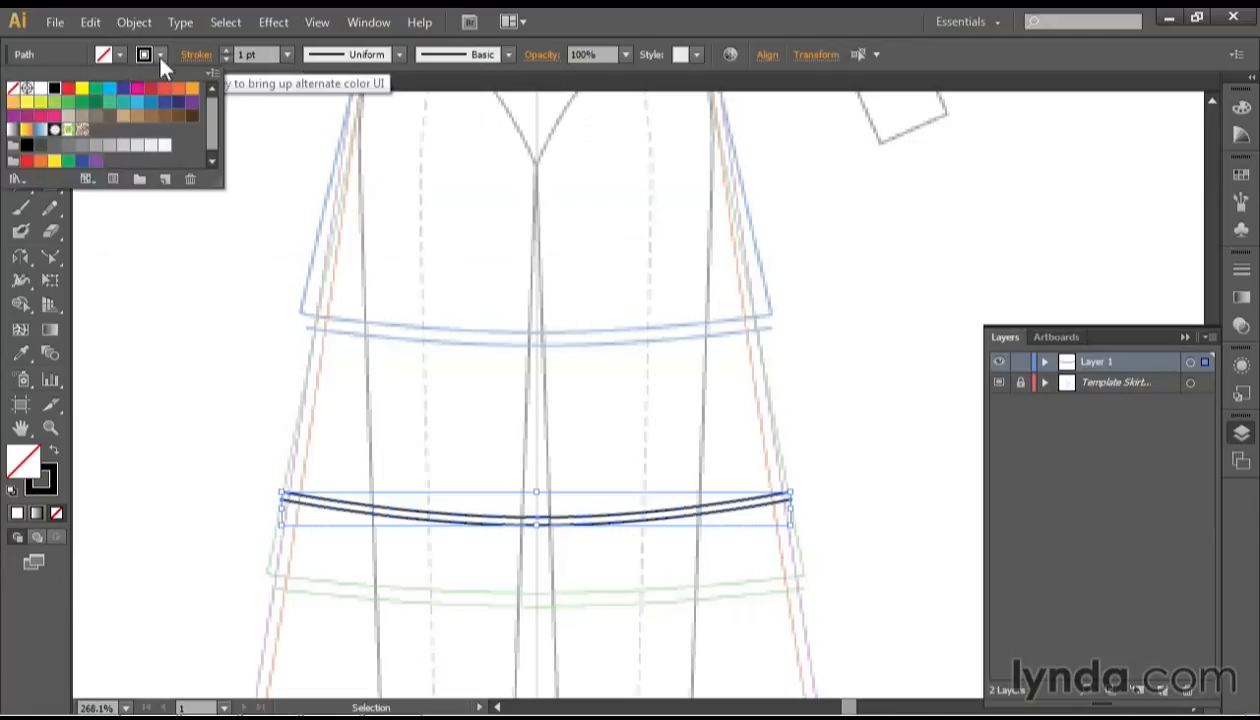
pyautogui.click(151, 90)
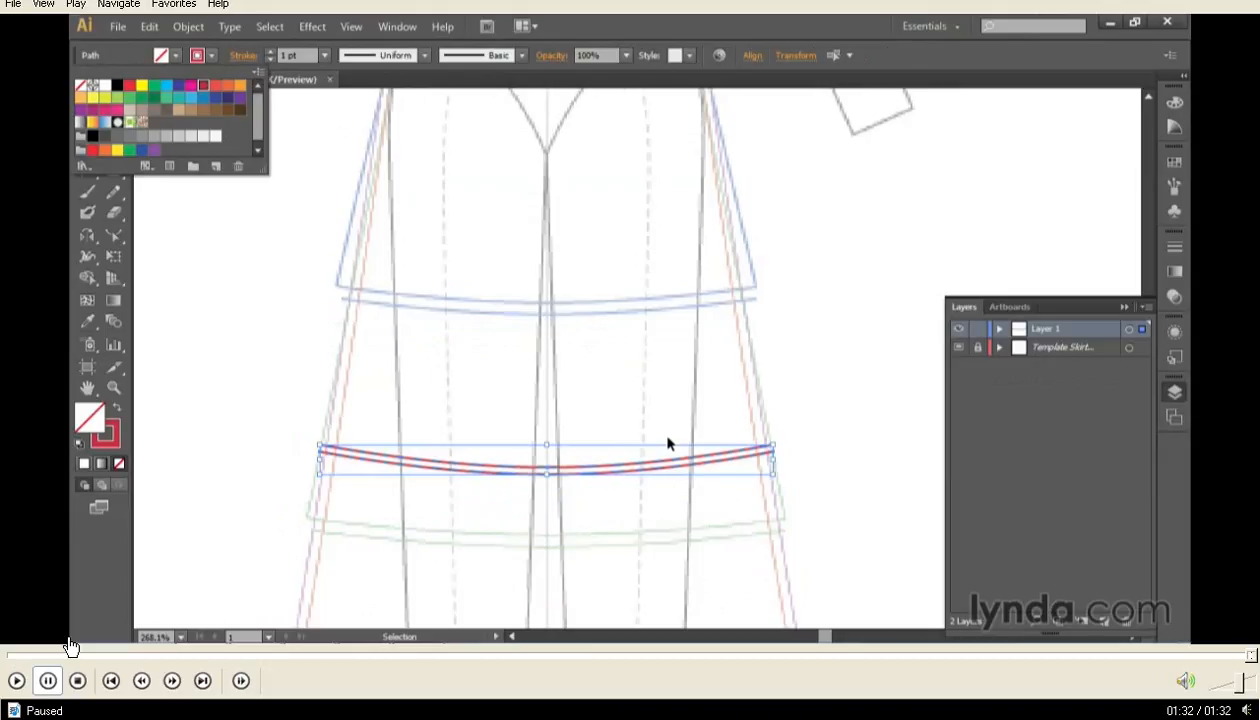
# Step: Switch the media player to full screen for the next lesson video
pyautogui.click(43, 4)
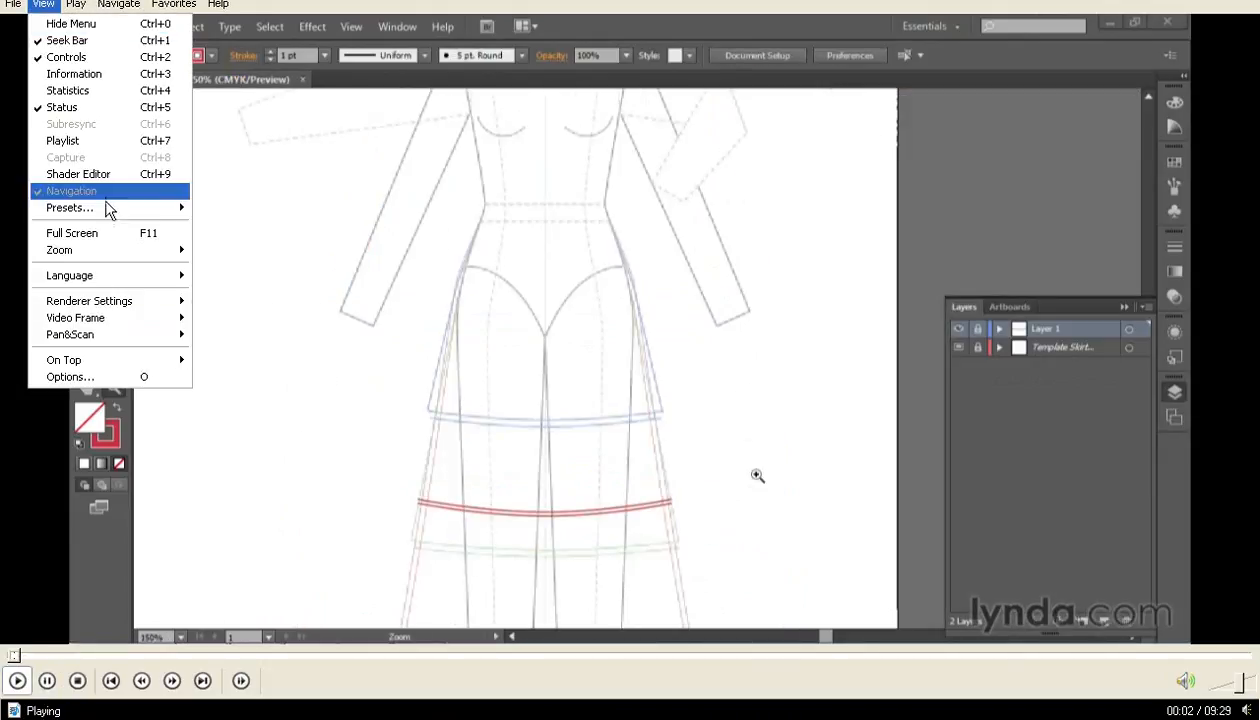
pyautogui.click(98, 230)
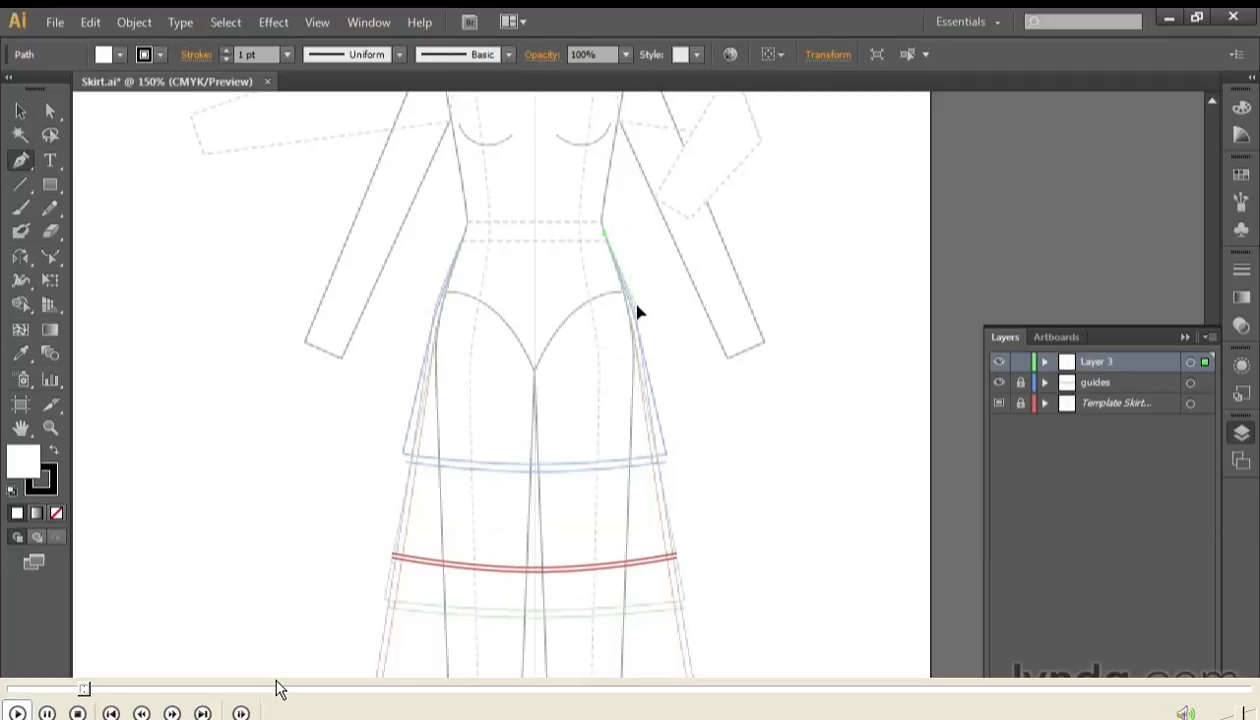
# Step: Extend the skirt outline on Layer 3 with a Pen anchor point at the outer right end of the blue hemline
pyautogui.click(668, 458)
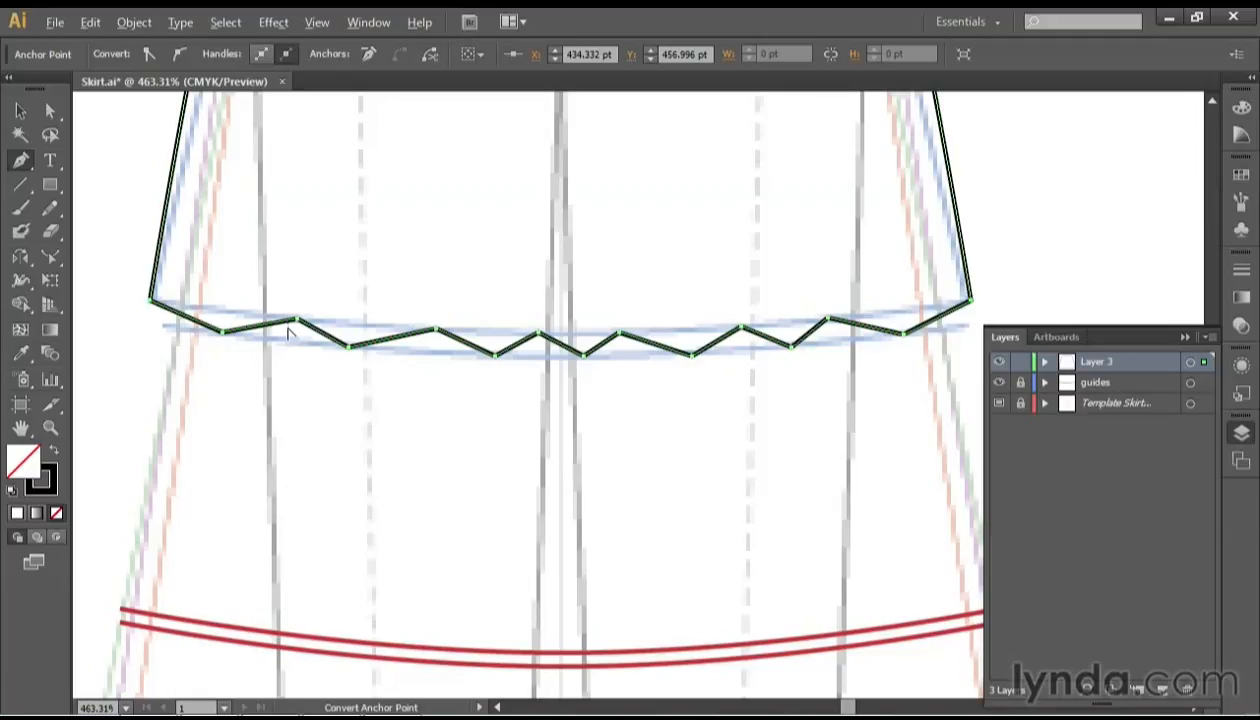
# Step: Convert the upper anchor points of the zigzag skirt hem into smooth curves with horizontal handles
pyautogui.moveTo(296, 320); pyautogui.dragTo(353, 327)
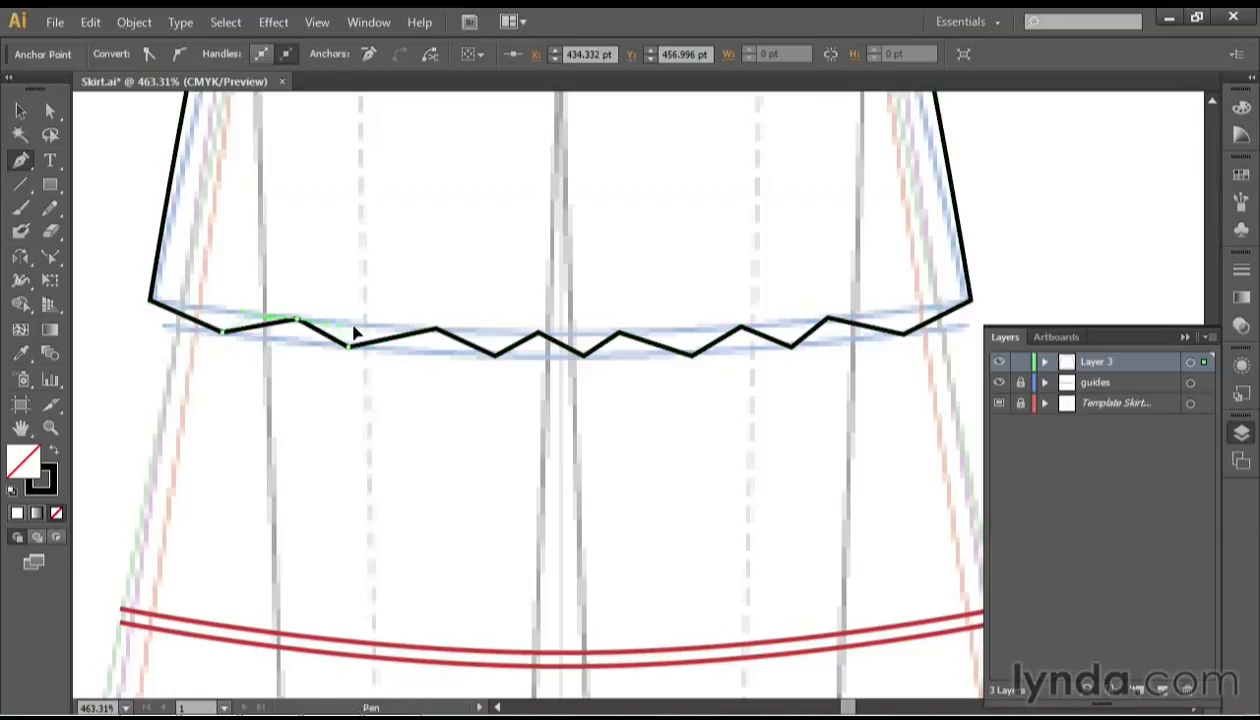
pyautogui.moveTo(353, 333); pyautogui.dragTo(356, 333)
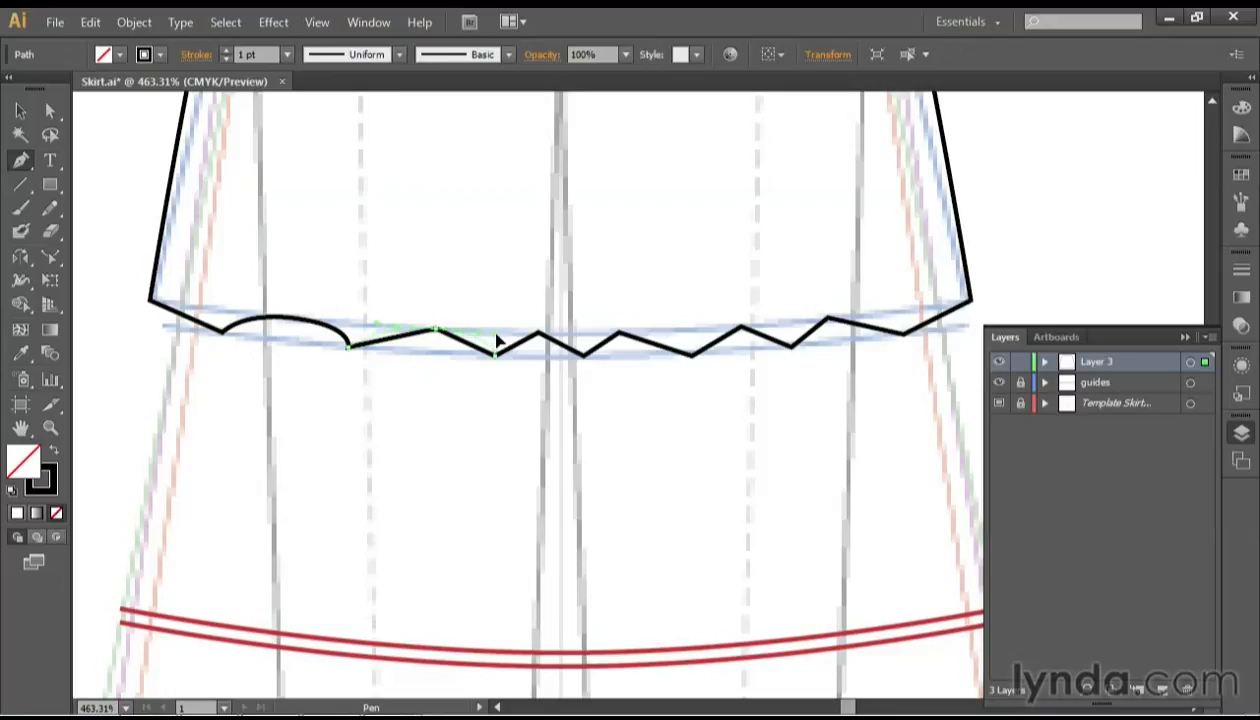
pyautogui.moveTo(497, 336); pyautogui.dragTo(662, 338)
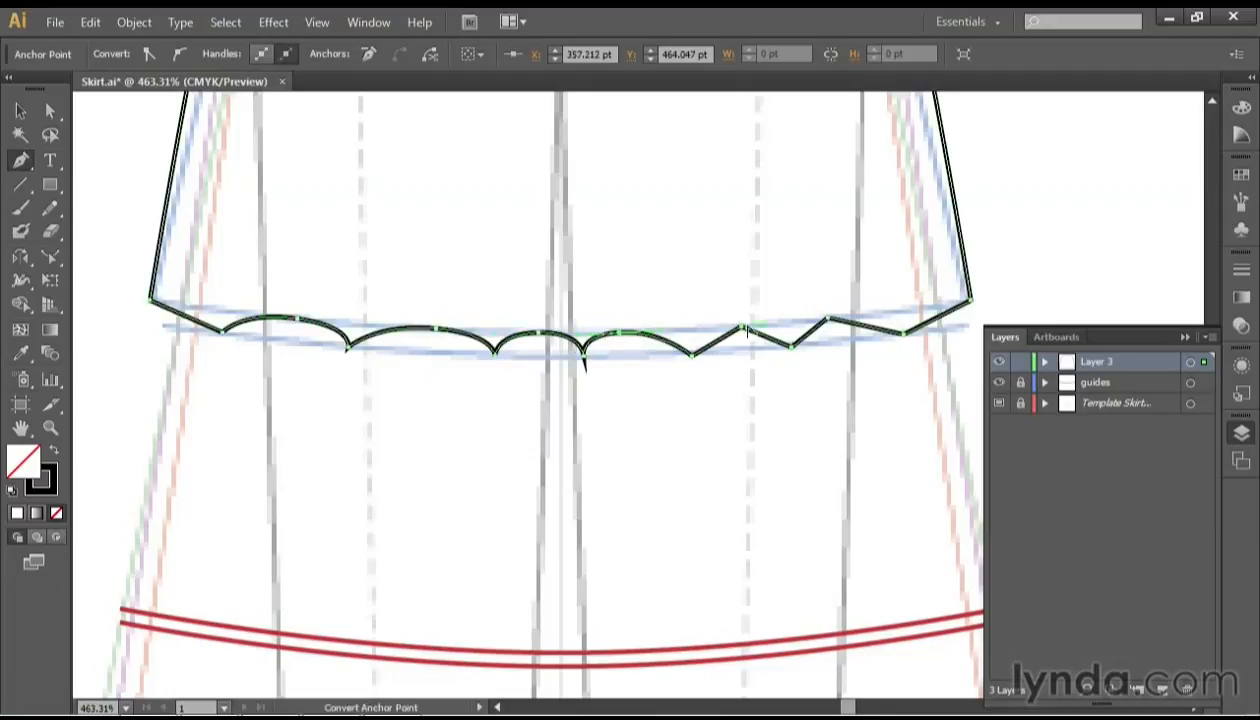
pyautogui.moveTo(741, 329); pyautogui.dragTo(780, 330)
pyautogui.moveTo(829, 319); pyautogui.dragTo(971, 321)
# Step: Convert the lower anchor points of the skirt hem into smooth curves with horizontal handles, working from the right end to the left
pyautogui.moveTo(791, 349); pyautogui.dragTo(838, 346)
pyautogui.moveTo(691, 356); pyautogui.dragTo(753, 352)
pyautogui.moveTo(584, 355); pyautogui.dragTo(630, 360)
pyautogui.moveTo(492, 355); pyautogui.dragTo(551, 366)
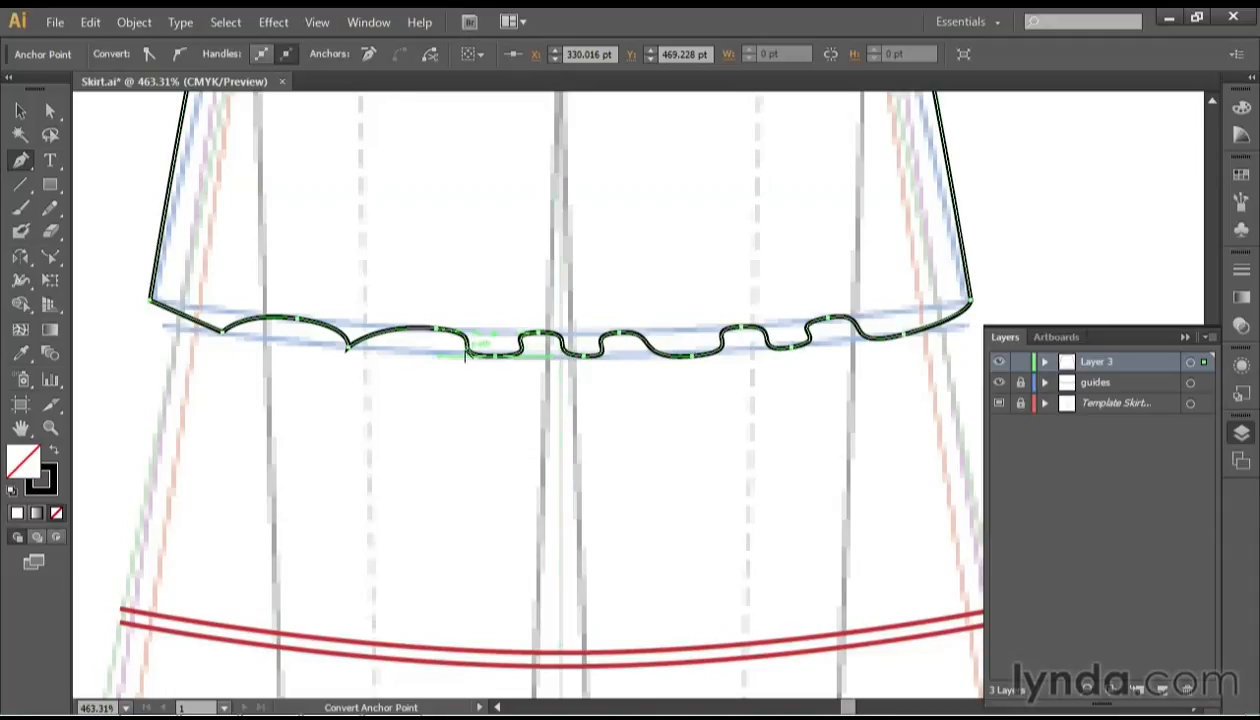
pyautogui.keyDown('alt'); pyautogui.moveTo(348, 346); pyautogui.dragTo(404, 350); pyautogui.keyUp('alt')
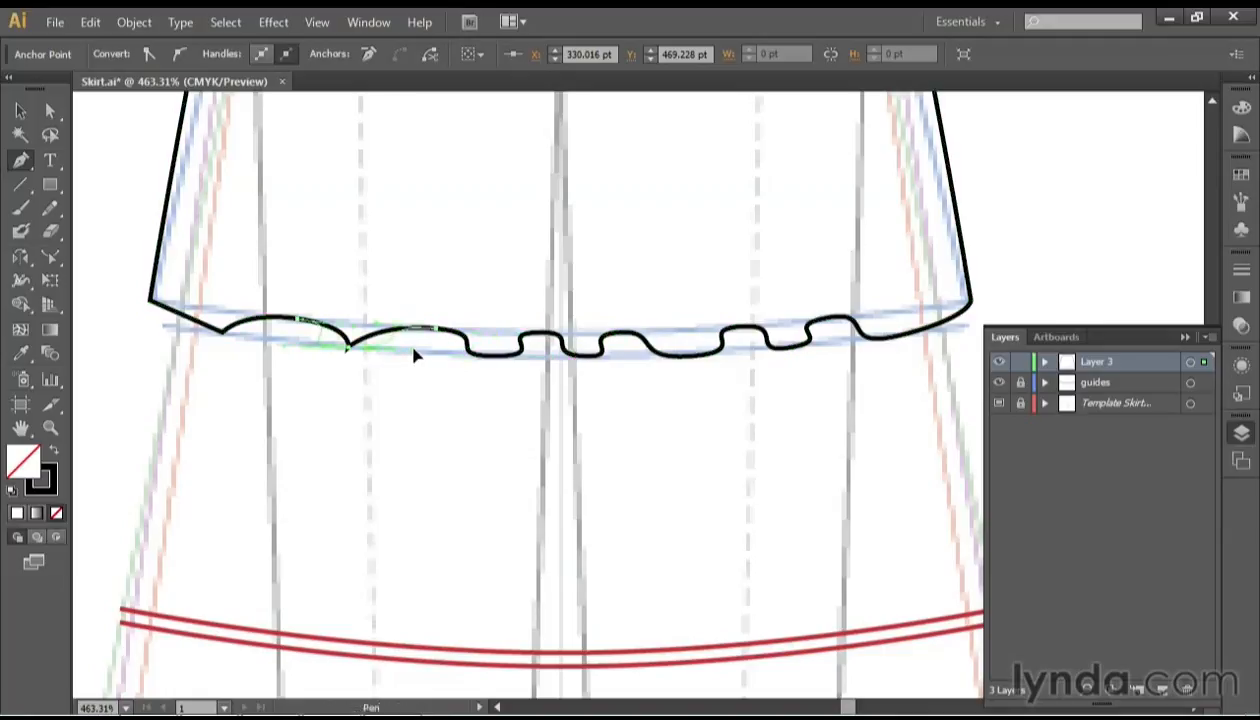
pyautogui.moveTo(413, 348); pyautogui.dragTo(414, 348)
pyautogui.moveTo(223, 331); pyautogui.dragTo(298, 343)
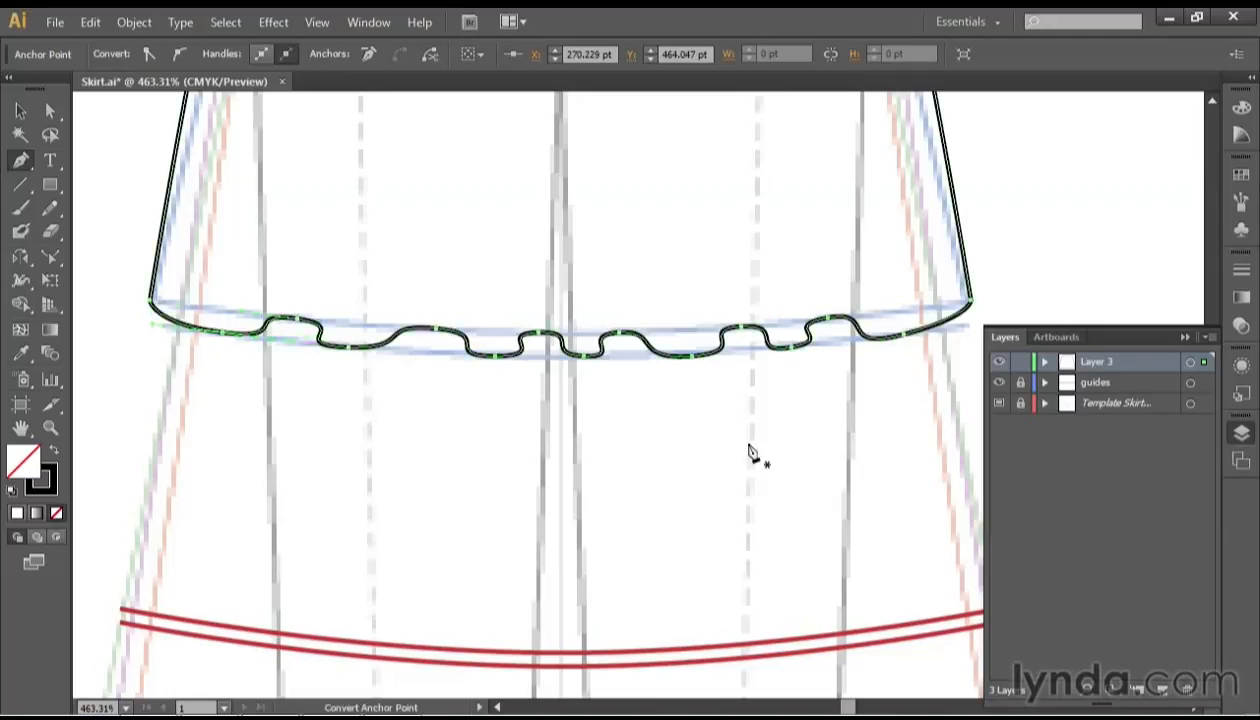
# Step: Move the second upper wave point from the hem's left end inward to about X 308 pt, Y 465 pt, and adjust its adjacent curve handle
pyautogui.click(49, 108)
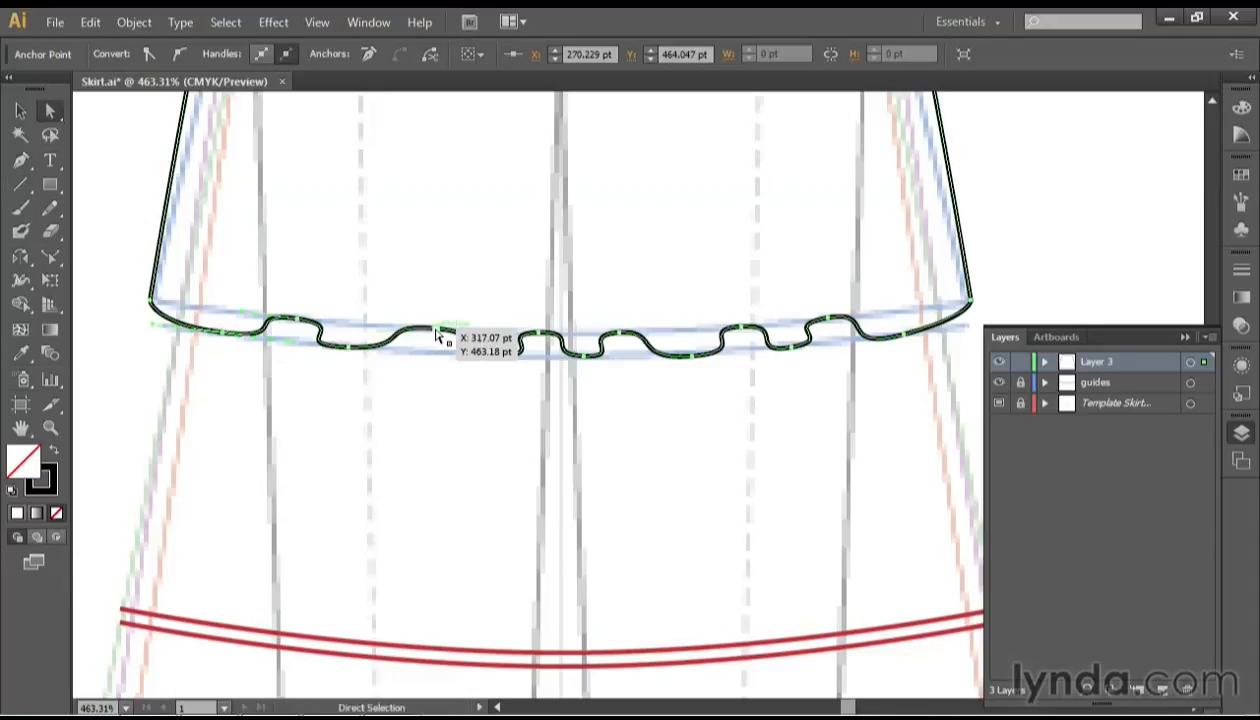
pyautogui.moveTo(436, 334); pyautogui.dragTo(372, 340)
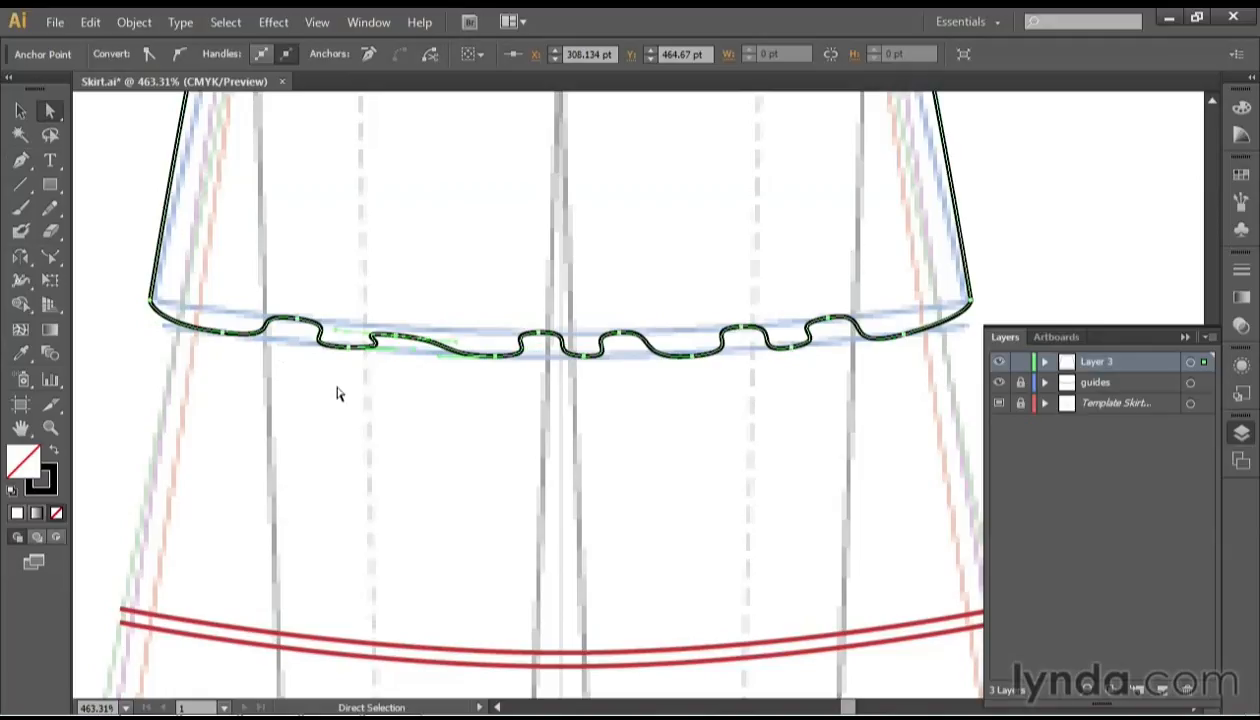
pyautogui.moveTo(410, 356); pyautogui.dragTo(309, 357)
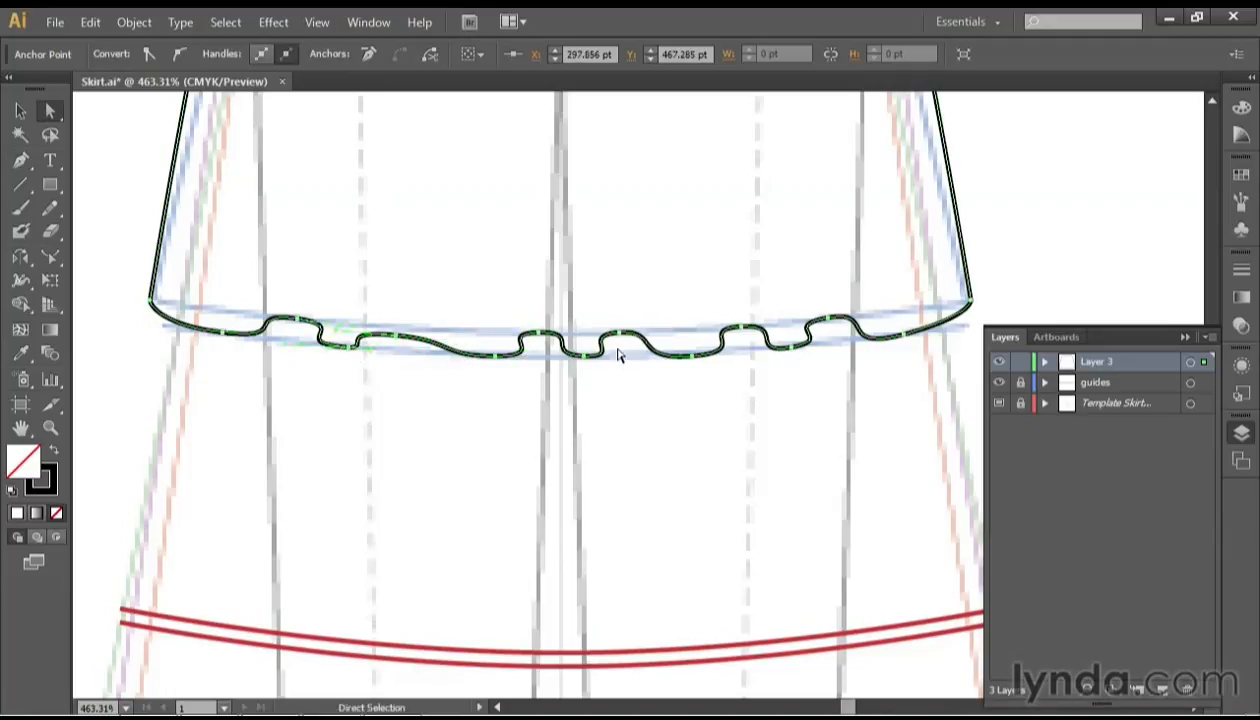
# Step: Lower the four remaining upper wave points, from the hem's centre to its right end, to make those waves shallower
pyautogui.moveTo(538, 332); pyautogui.dragTo(540, 343)
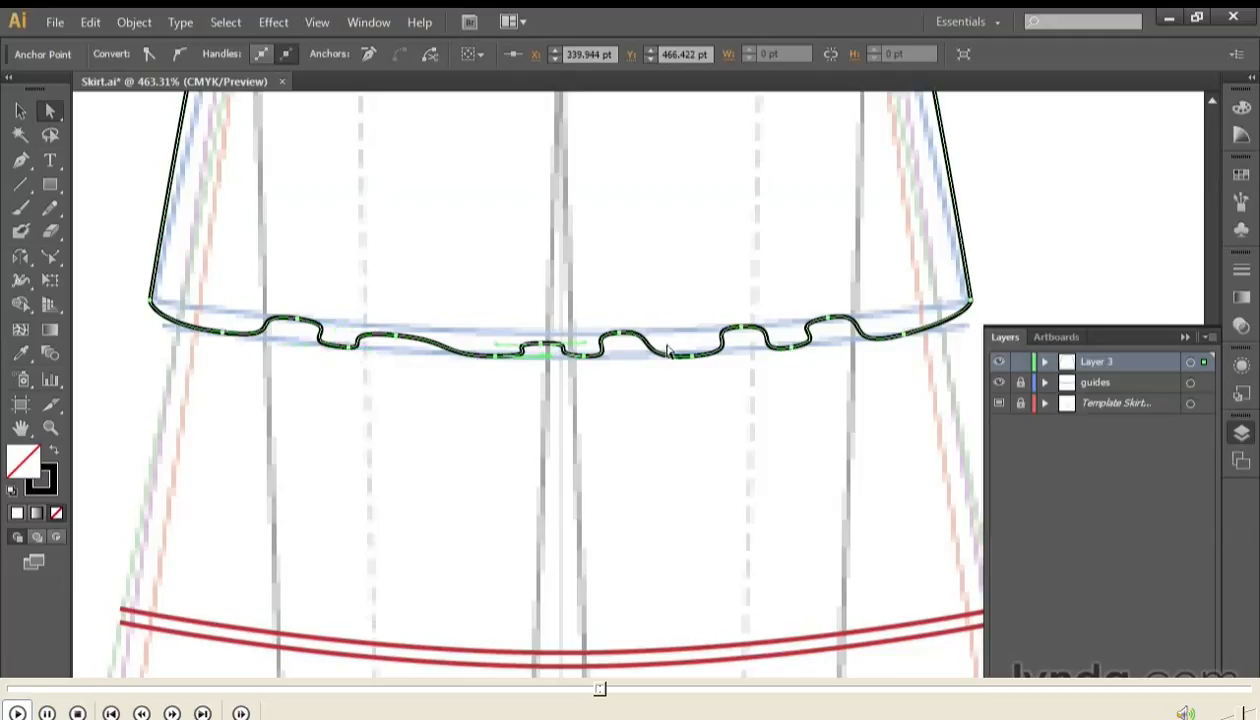
pyautogui.moveTo(620, 332); pyautogui.dragTo(665, 350)
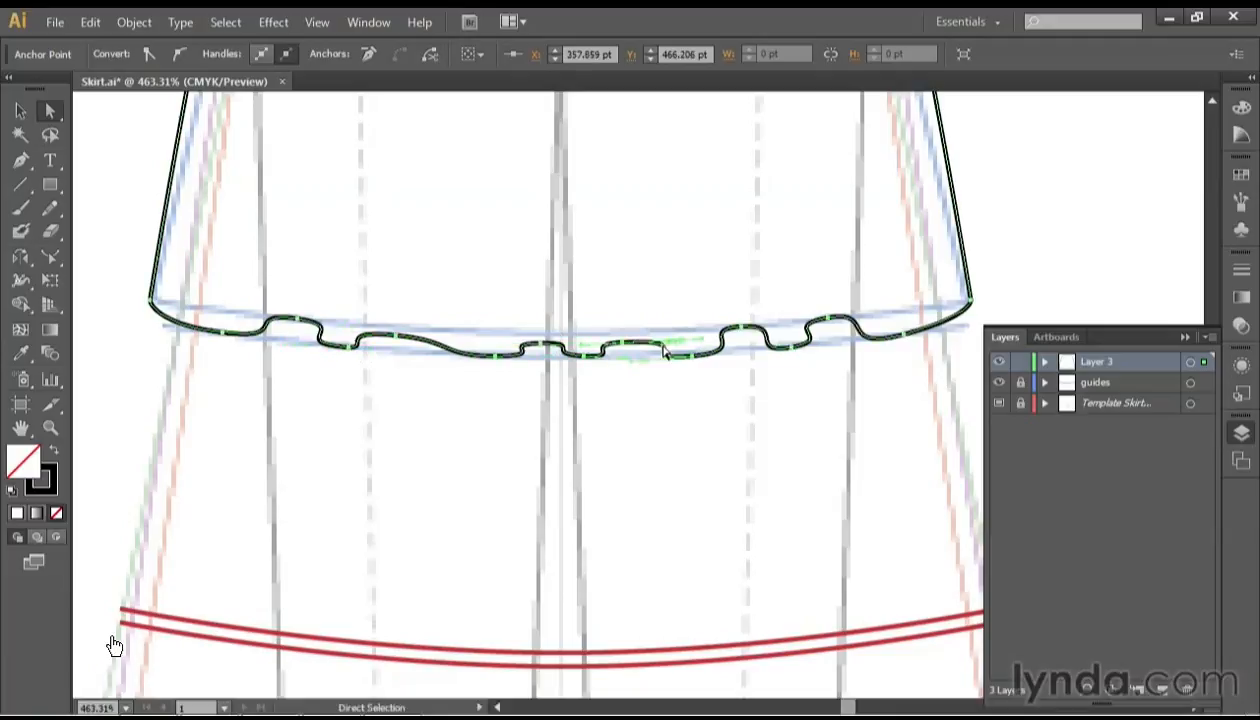
pyautogui.moveTo(738, 333); pyautogui.dragTo(742, 335)
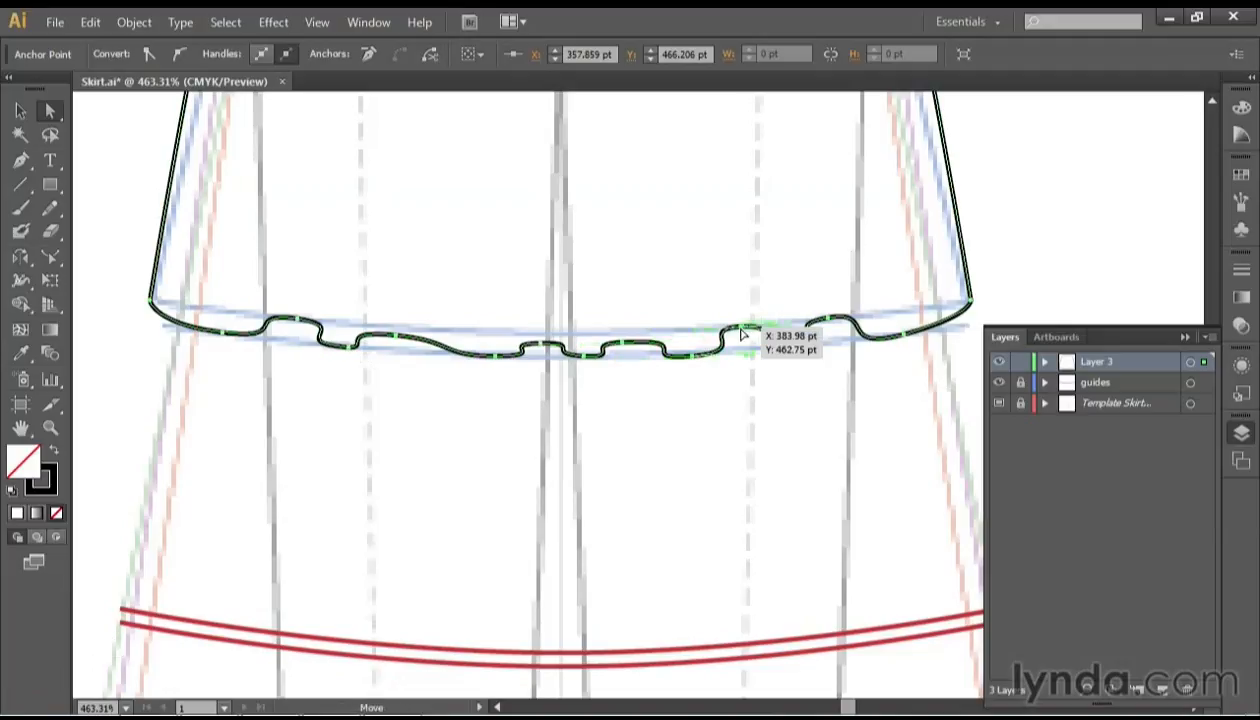
pyautogui.moveTo(832, 330); pyautogui.dragTo(838, 339)
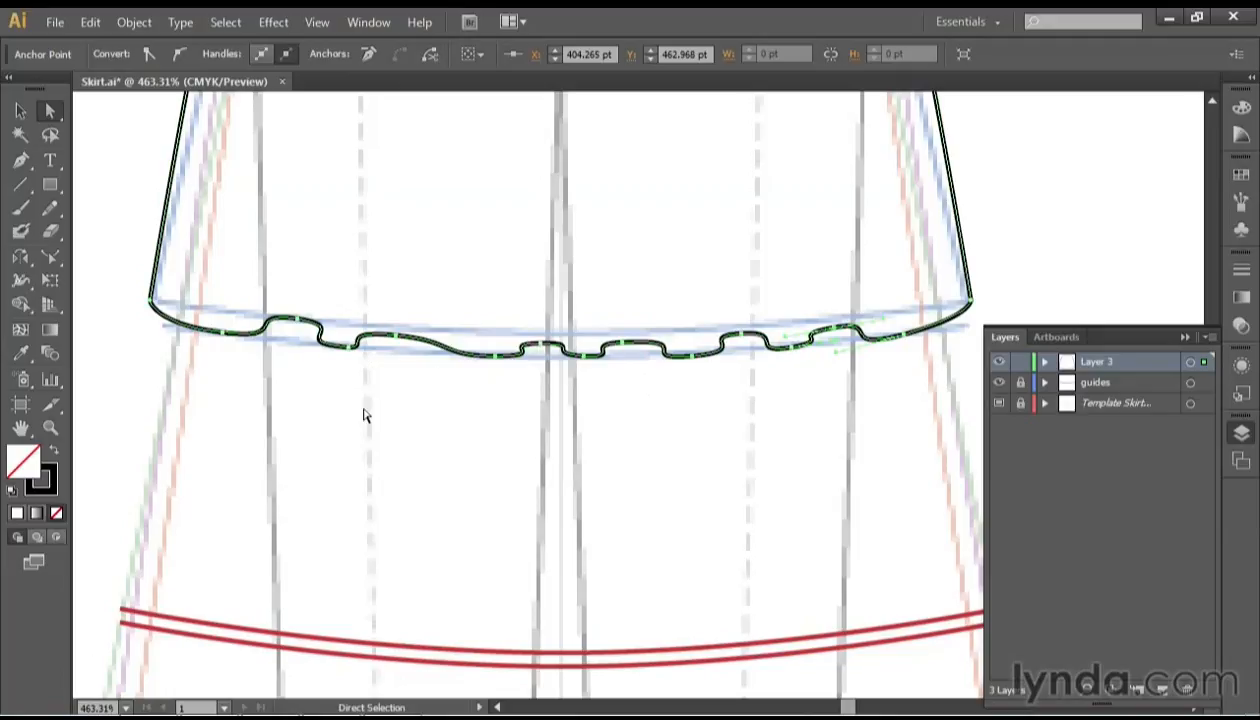
# Step: Apply the default white fill and black stroke to the skirt outline and lock Layer 3
pyautogui.click(11, 490)
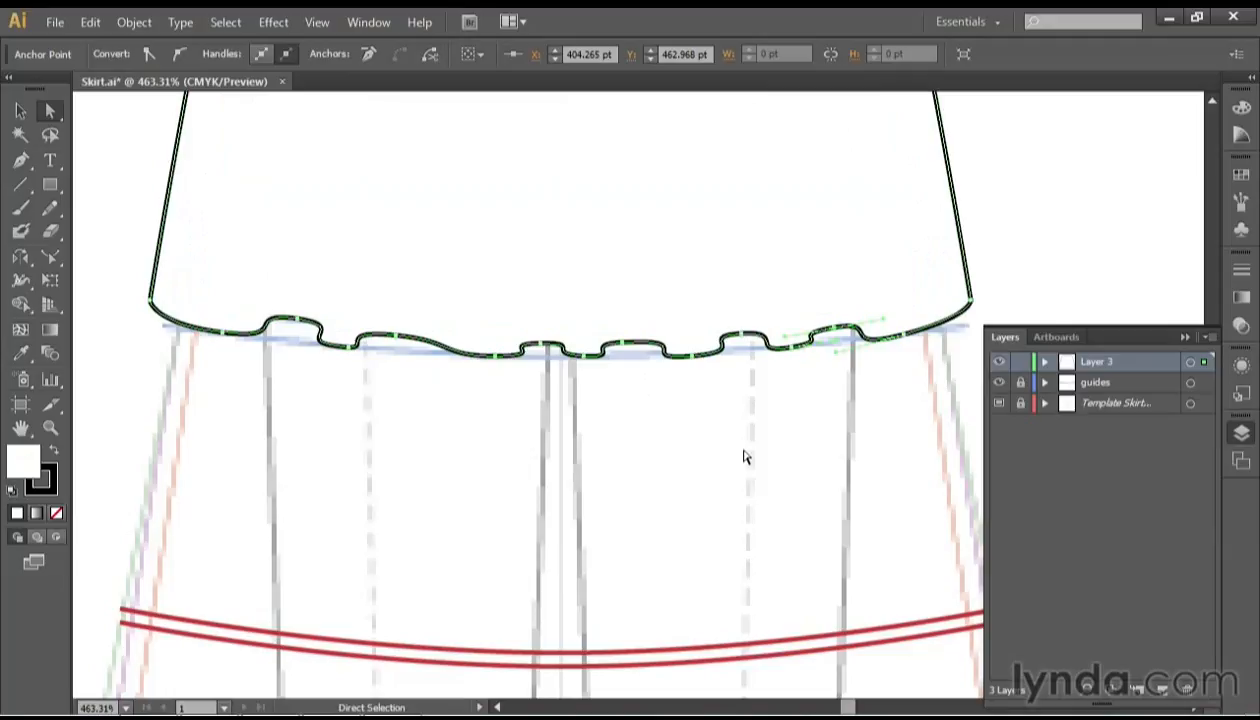
pyautogui.click(1021, 362)
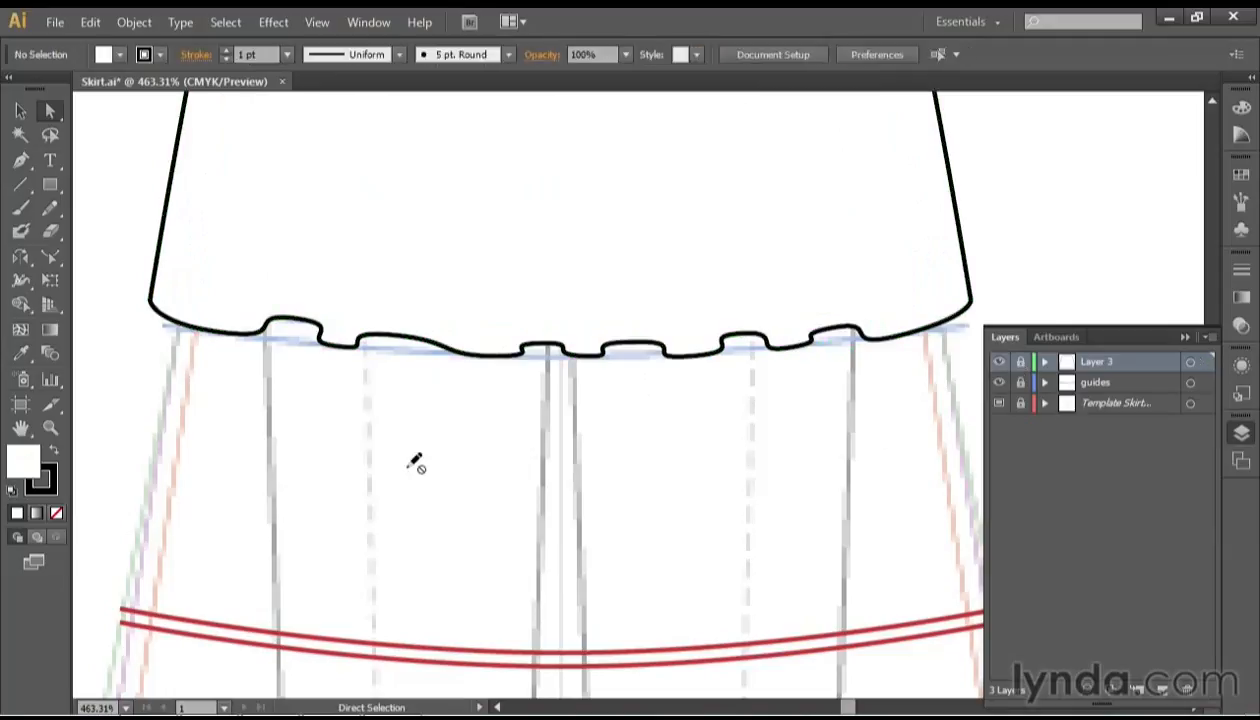
# Step: Add a new layer above Layer 3 and draw the first curved fold line with the Pen tool, up from the hem's leftmost wave edge
pyautogui.click(1162, 690)
pyautogui.moveTo(520, 233); pyautogui.dragTo(502, 386)
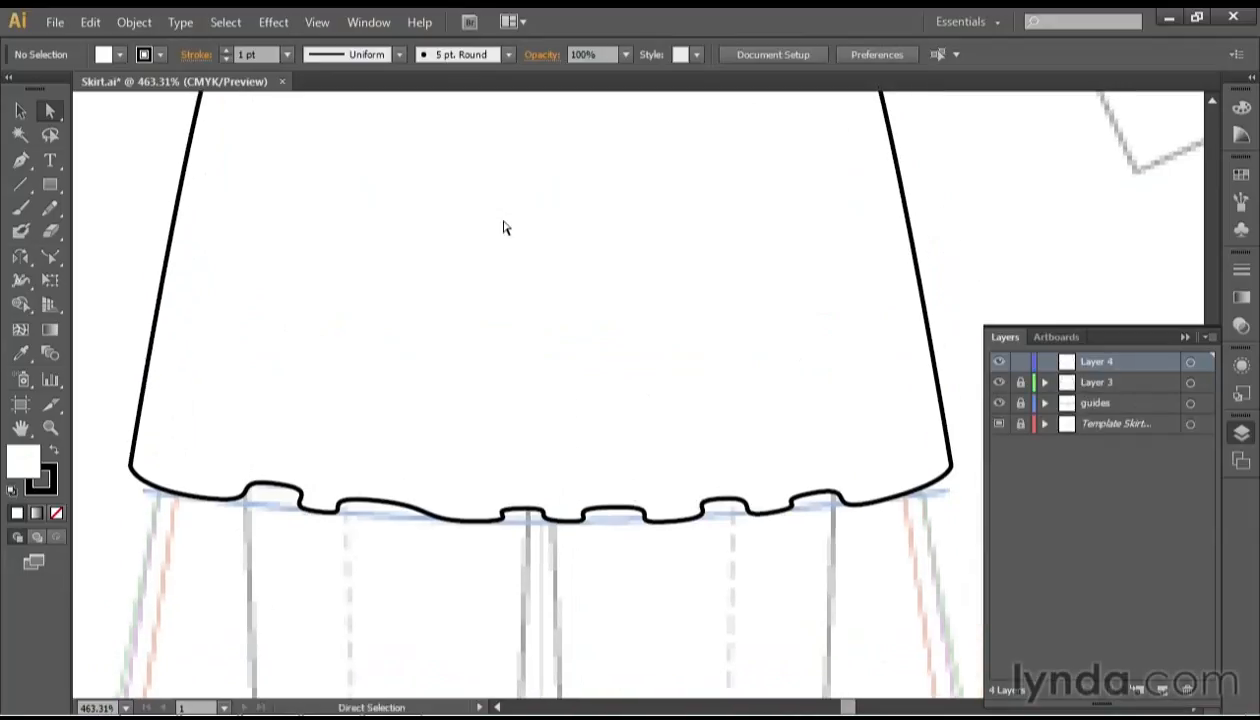
pyautogui.moveTo(499, 201); pyautogui.dragTo(506, 293)
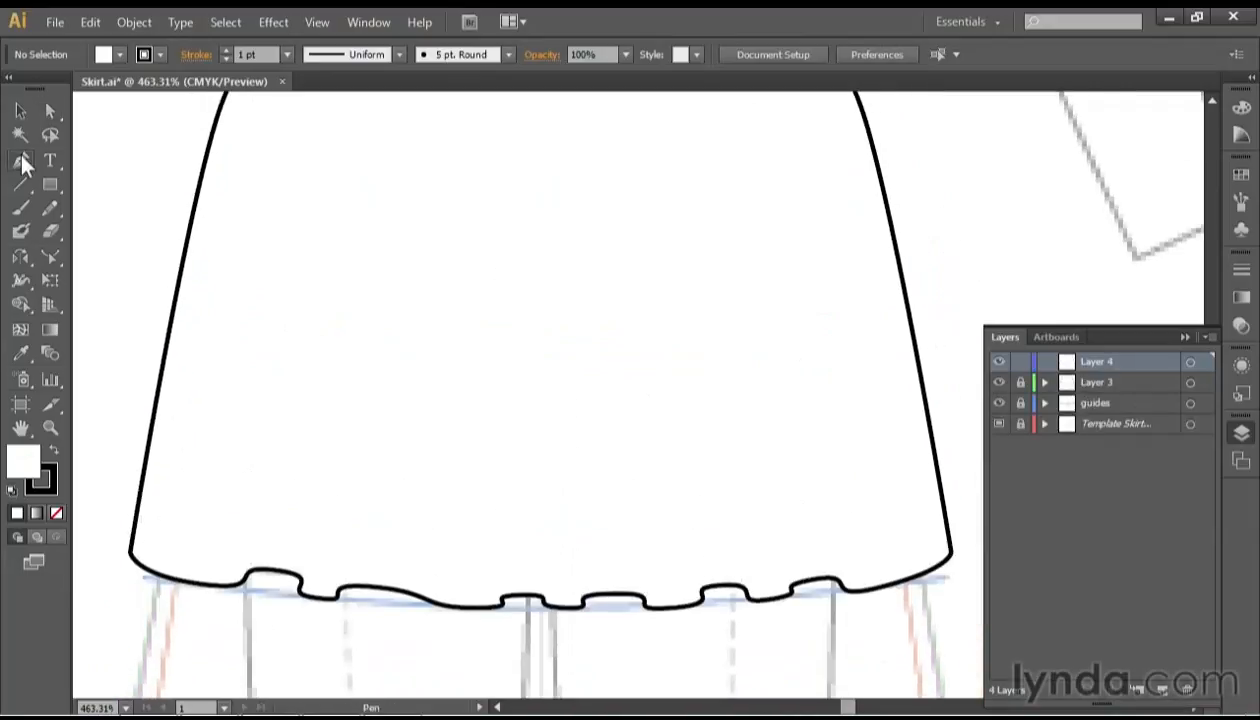
pyautogui.moveTo(22, 160); pyautogui.dragTo(40, 162)
pyautogui.click(251, 579)
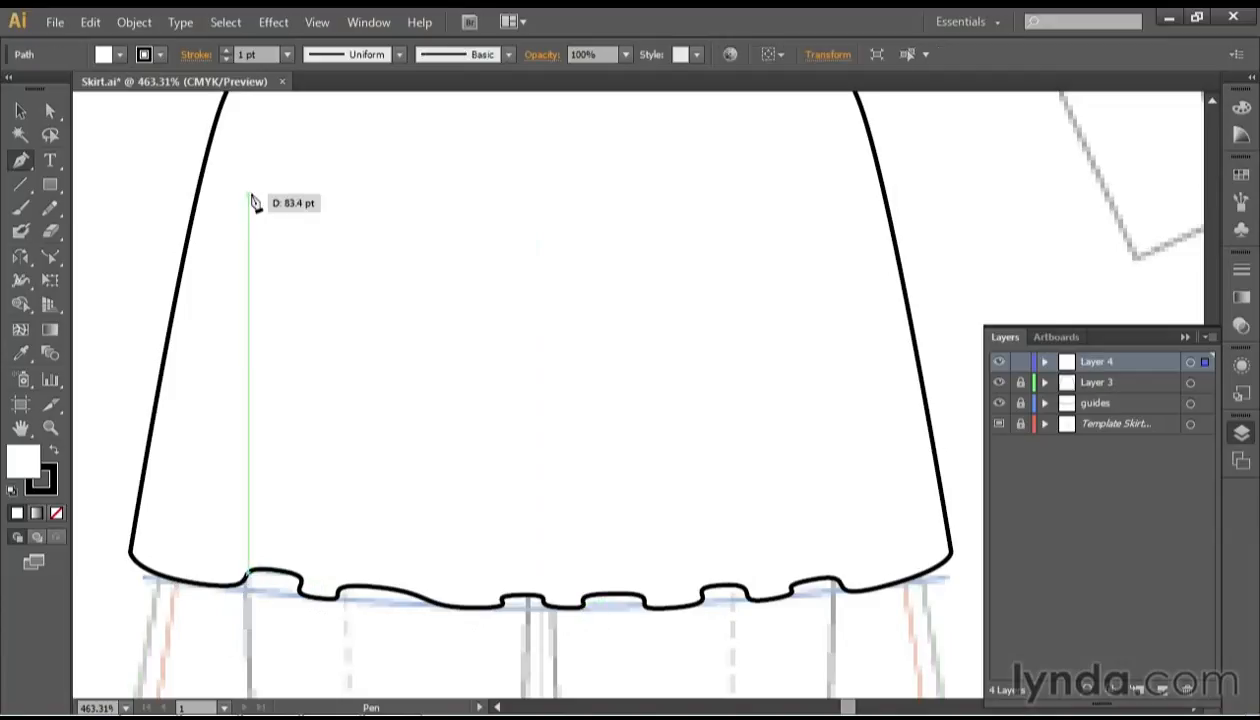
pyautogui.click(264, 218)
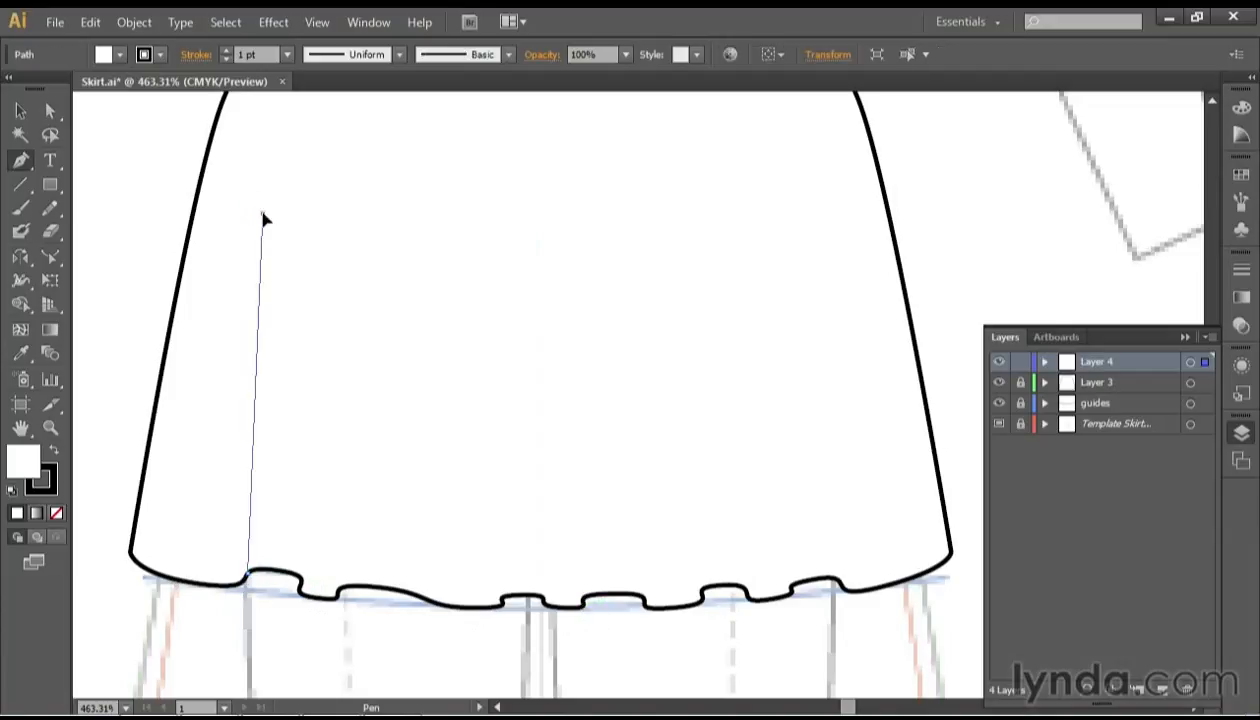
pyautogui.moveTo(264, 218)
pyautogui.mouseDown()
pyautogui.moveTo(281, 112)
pyautogui.moveTo(277, 125)
pyautogui.mouseUp()
pyautogui.scroll(1, 280, 115)
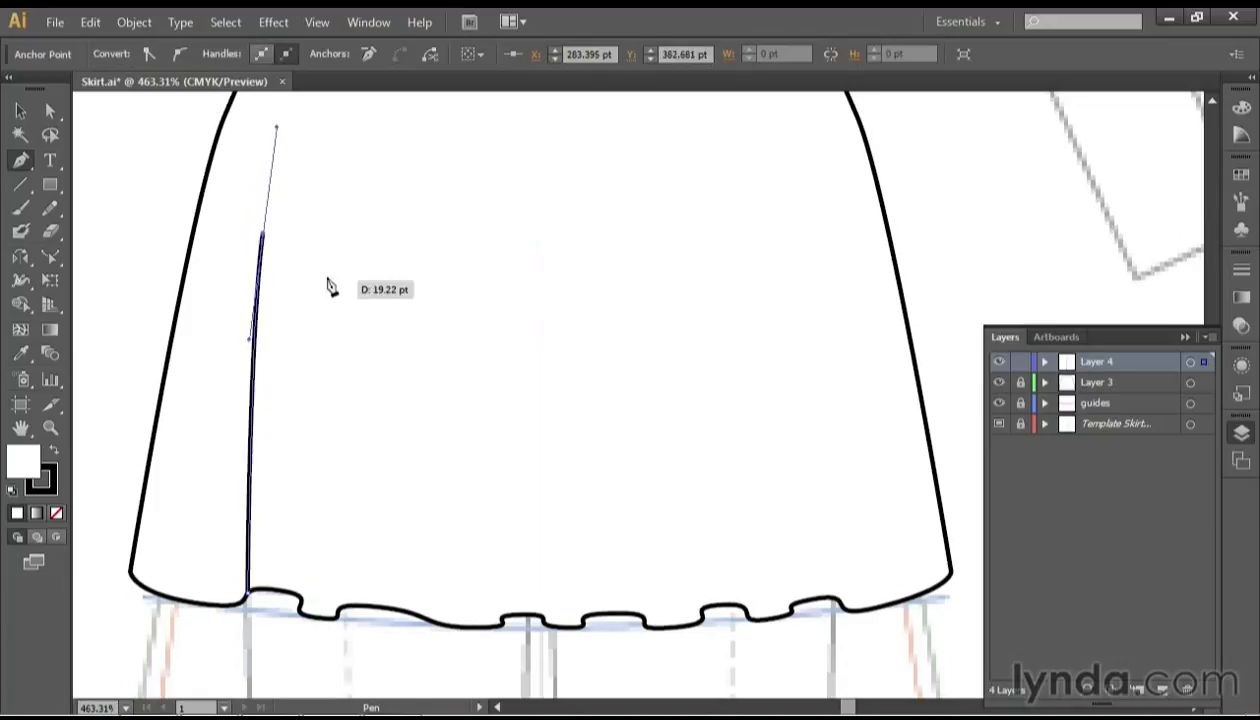
pyautogui.click(302, 605)
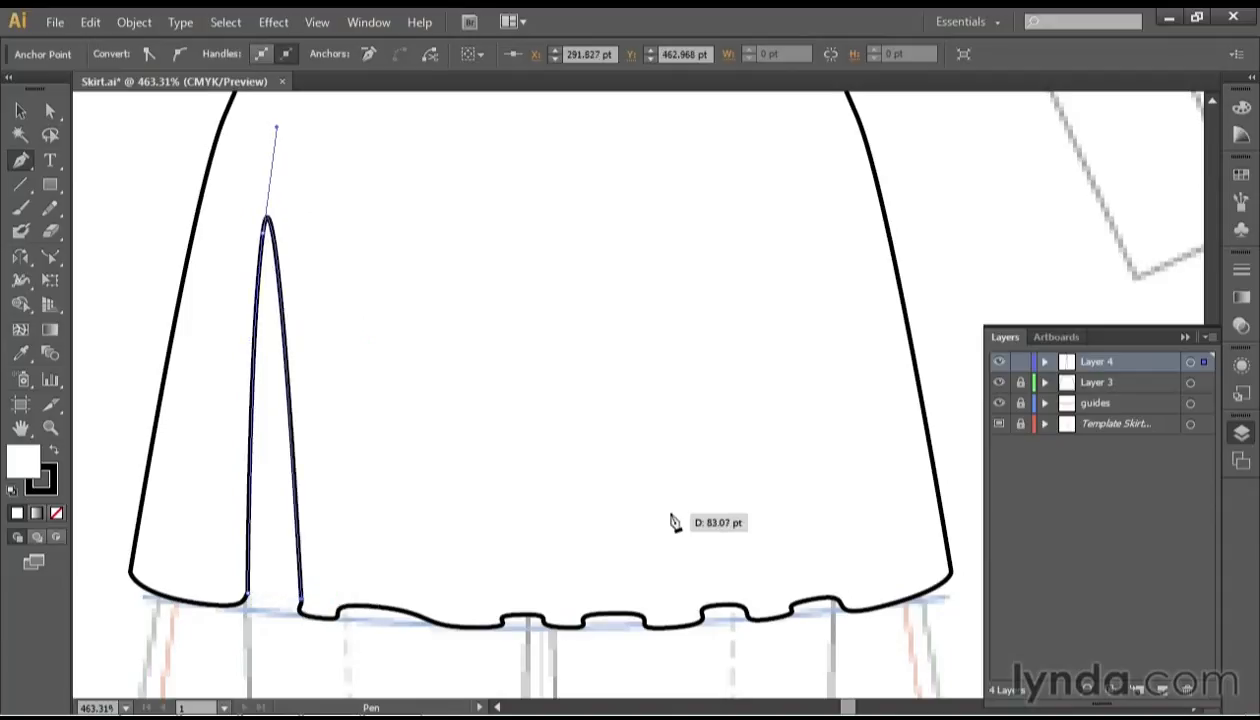
pyautogui.hotkey('ctrl', 'z')
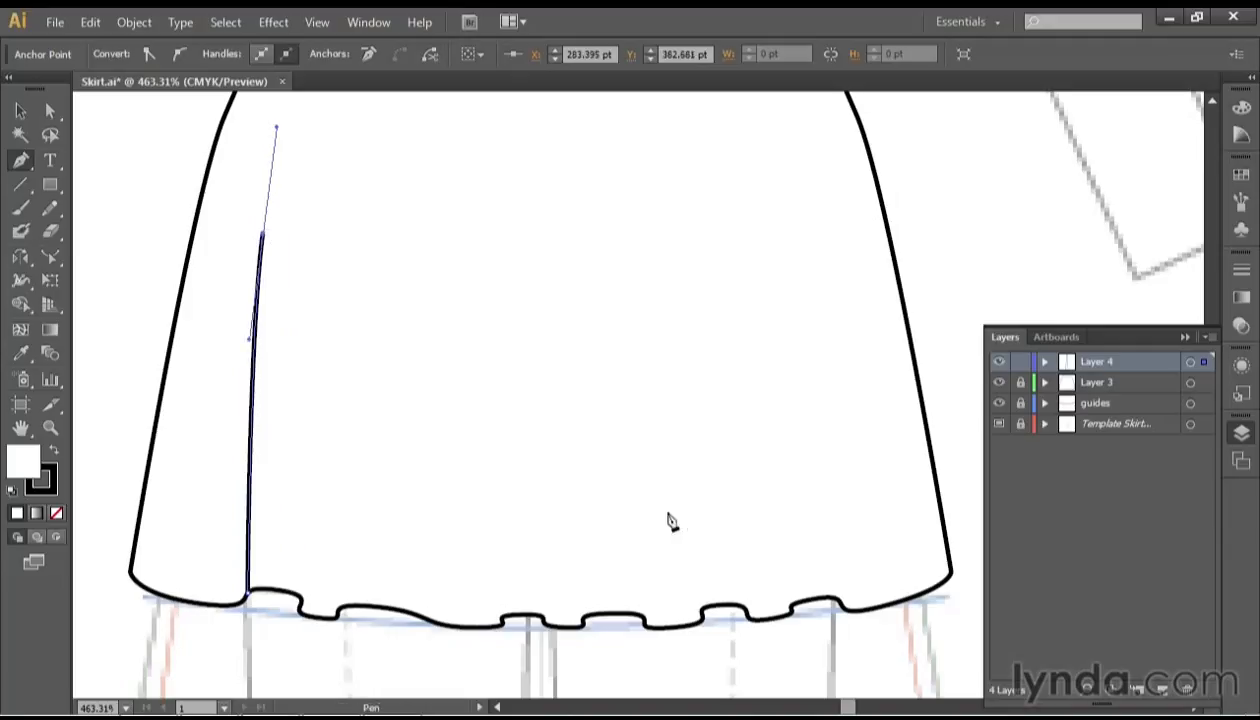
# Step: Draw two separate curved fold lines upward from the next two wave edges on the left part of the hem
pyautogui.click(302, 601)
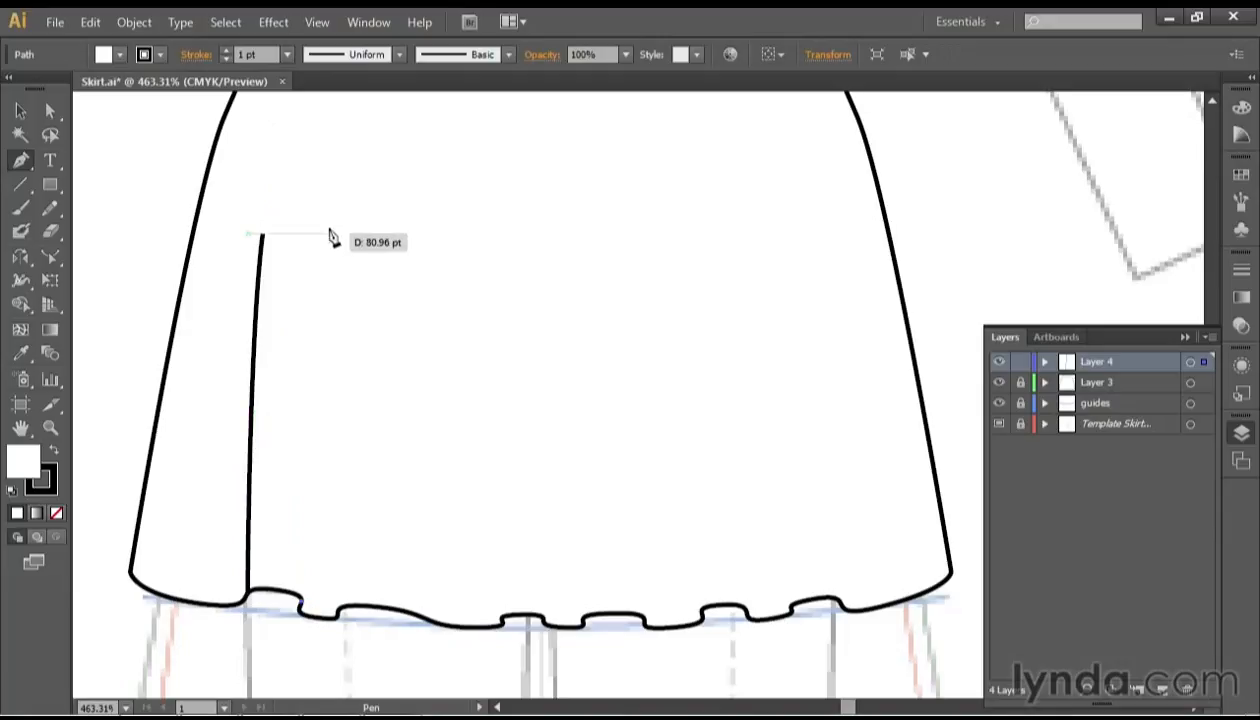
pyautogui.moveTo(329, 232); pyautogui.dragTo(334, 135)
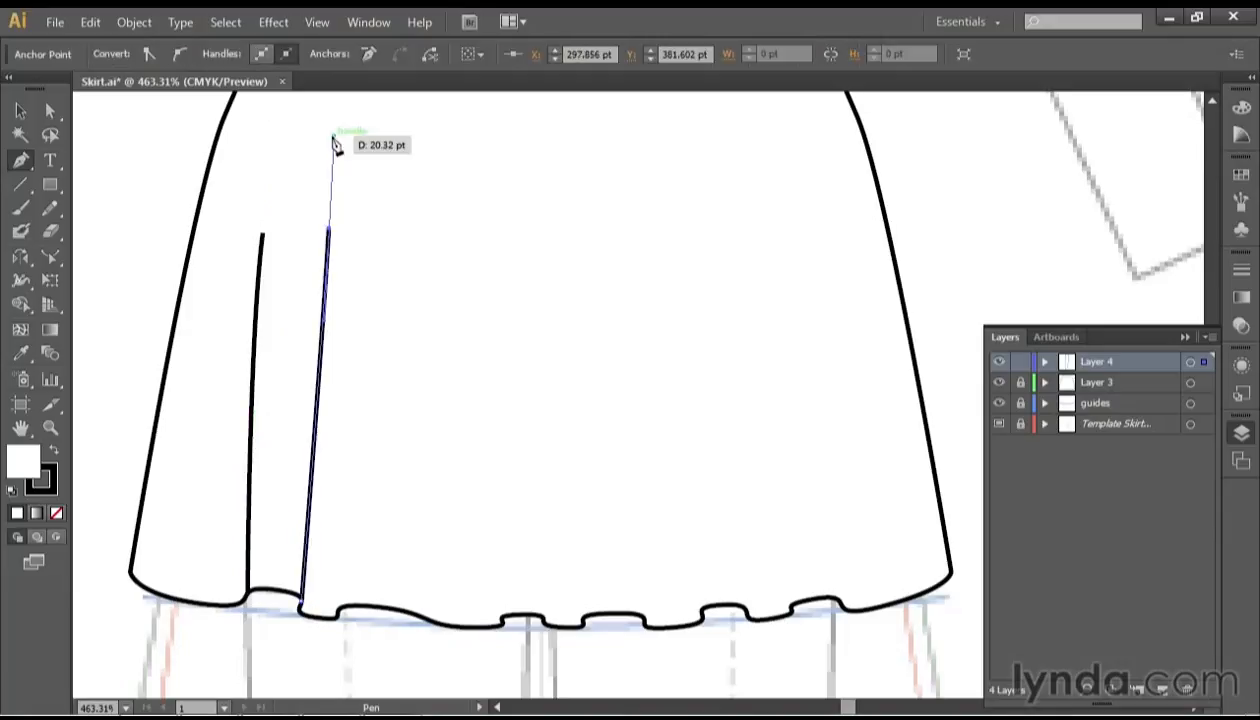
pyautogui.click(338, 616)
pyautogui.moveTo(357, 252); pyautogui.dragTo(363, 154)
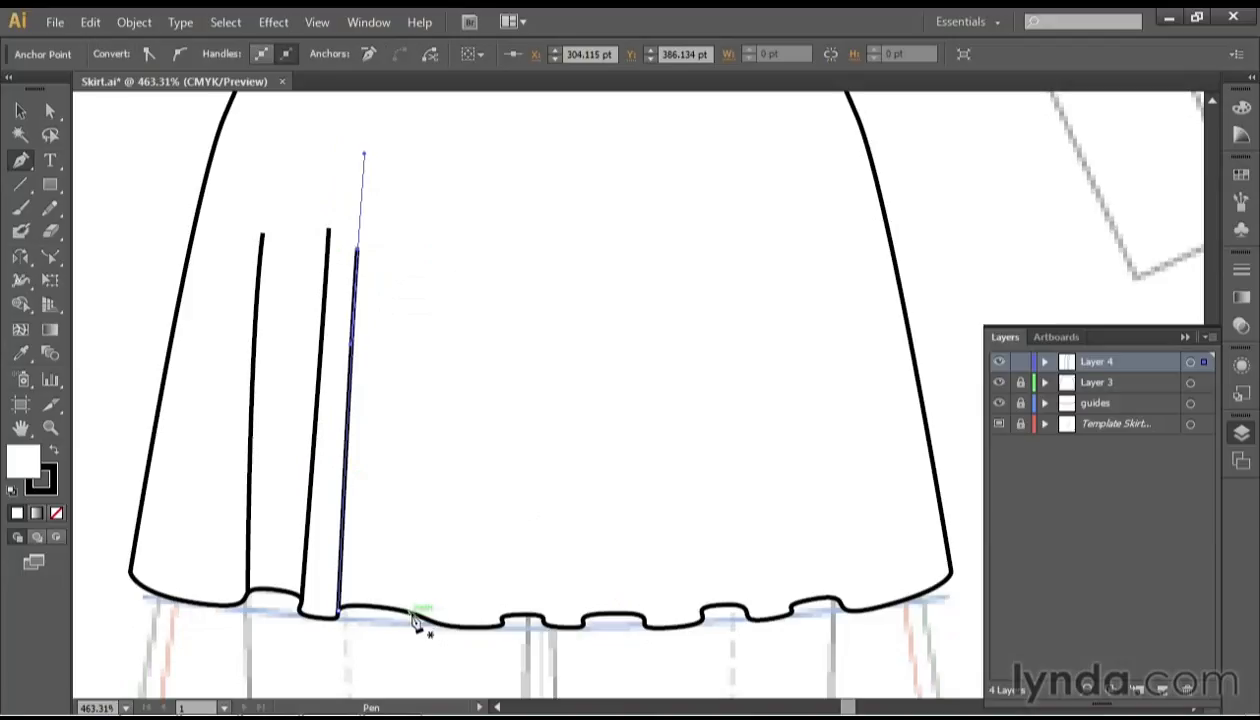
# Step: Draw three separate curved fold lines upward from the wave edges around the centre of the hem, varying their heights
pyautogui.click(501, 618)
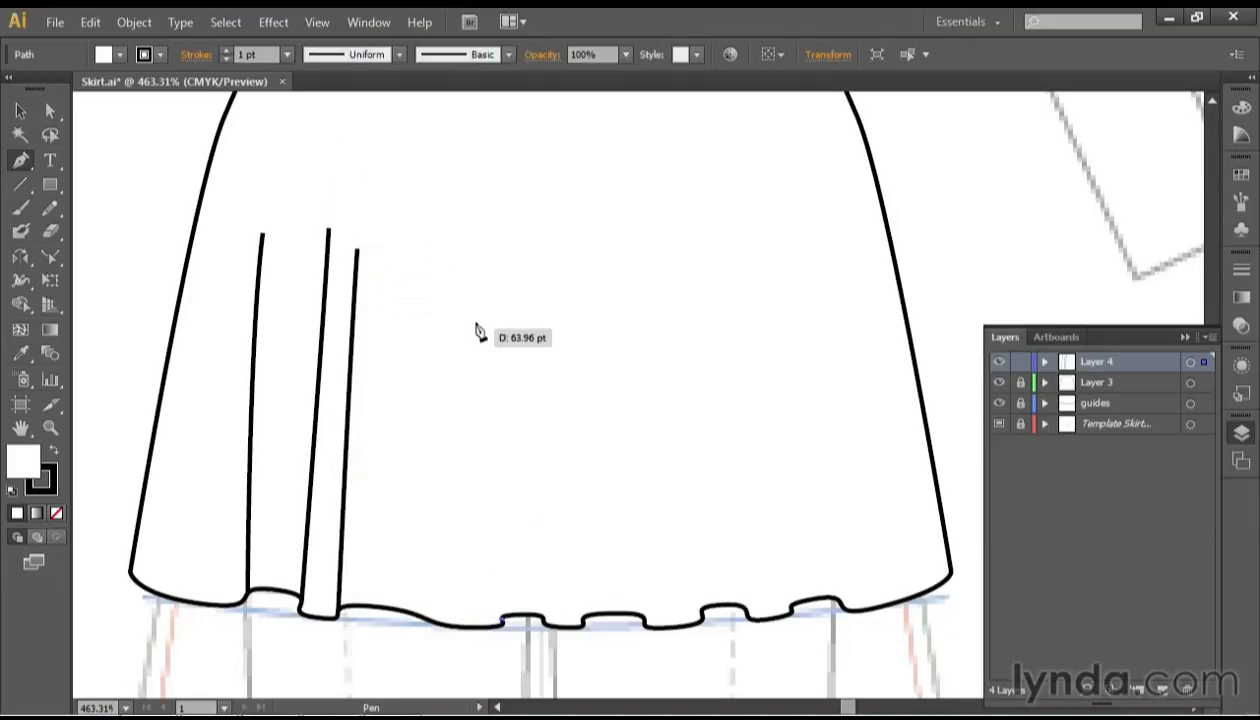
pyautogui.moveTo(482, 270); pyautogui.dragTo(477, 152)
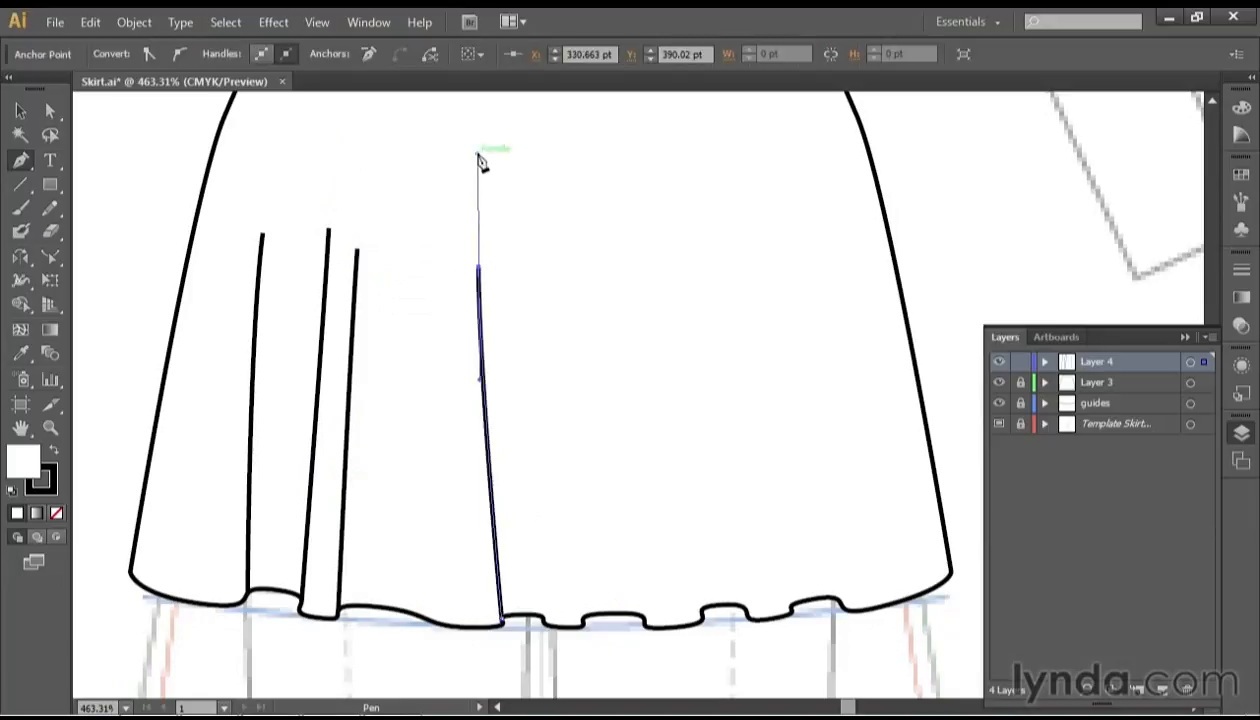
pyautogui.click(545, 622)
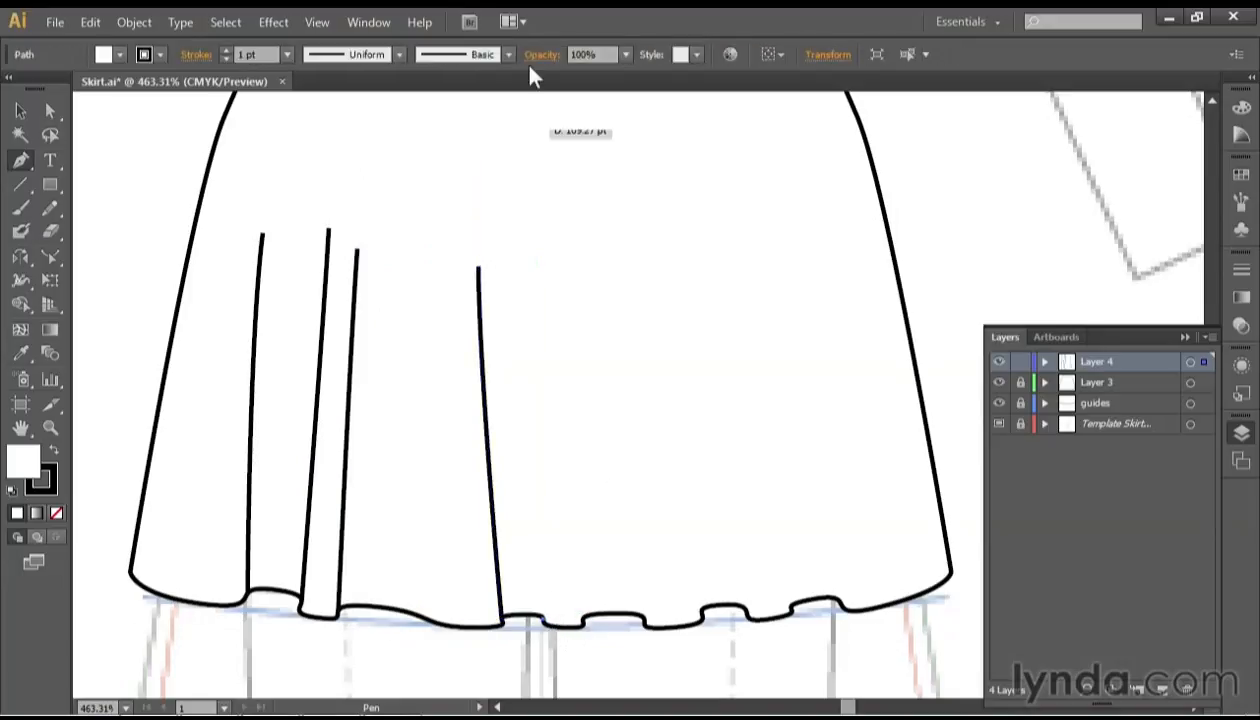
pyautogui.moveTo(554, 277); pyautogui.dragTo(552, 184)
pyautogui.click(584, 622)
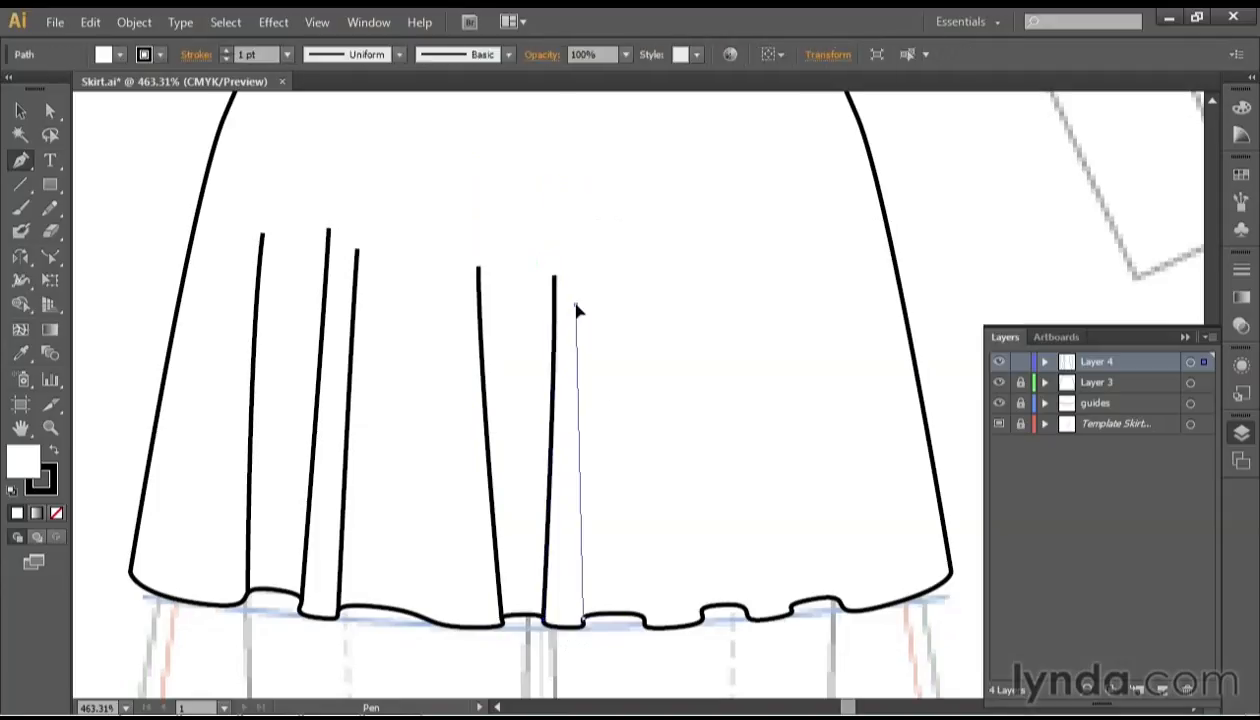
pyautogui.moveTo(576, 302); pyautogui.dragTo(572, 228)
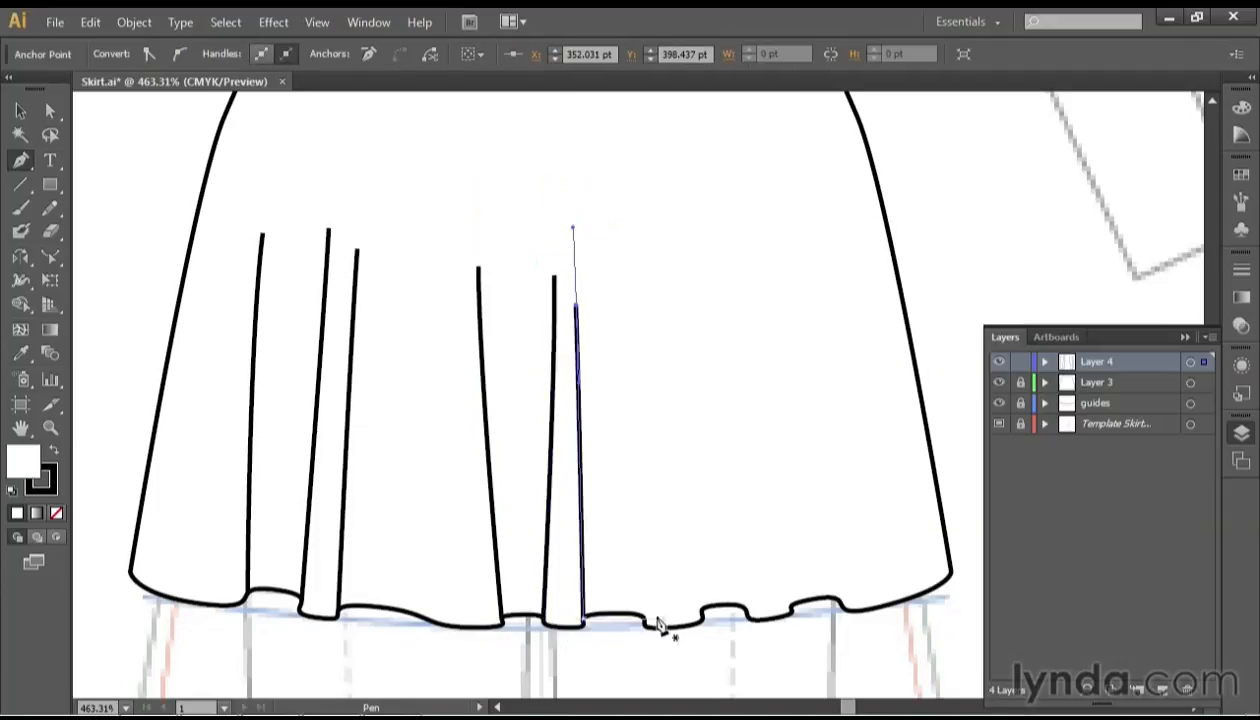
# Step: Draw two separate fold lines from the wave edges just right of the hem's centre, leaning inward towards the waist
pyautogui.click(646, 624)
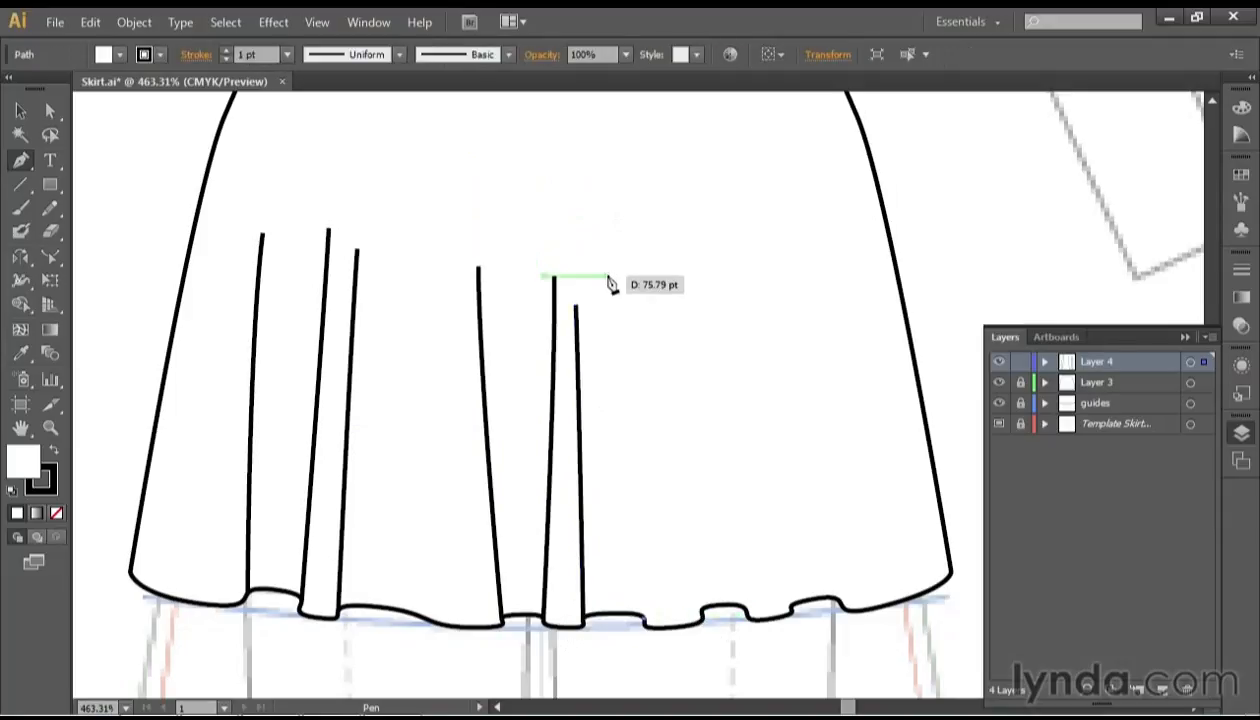
pyautogui.moveTo(623, 262); pyautogui.dragTo(619, 200)
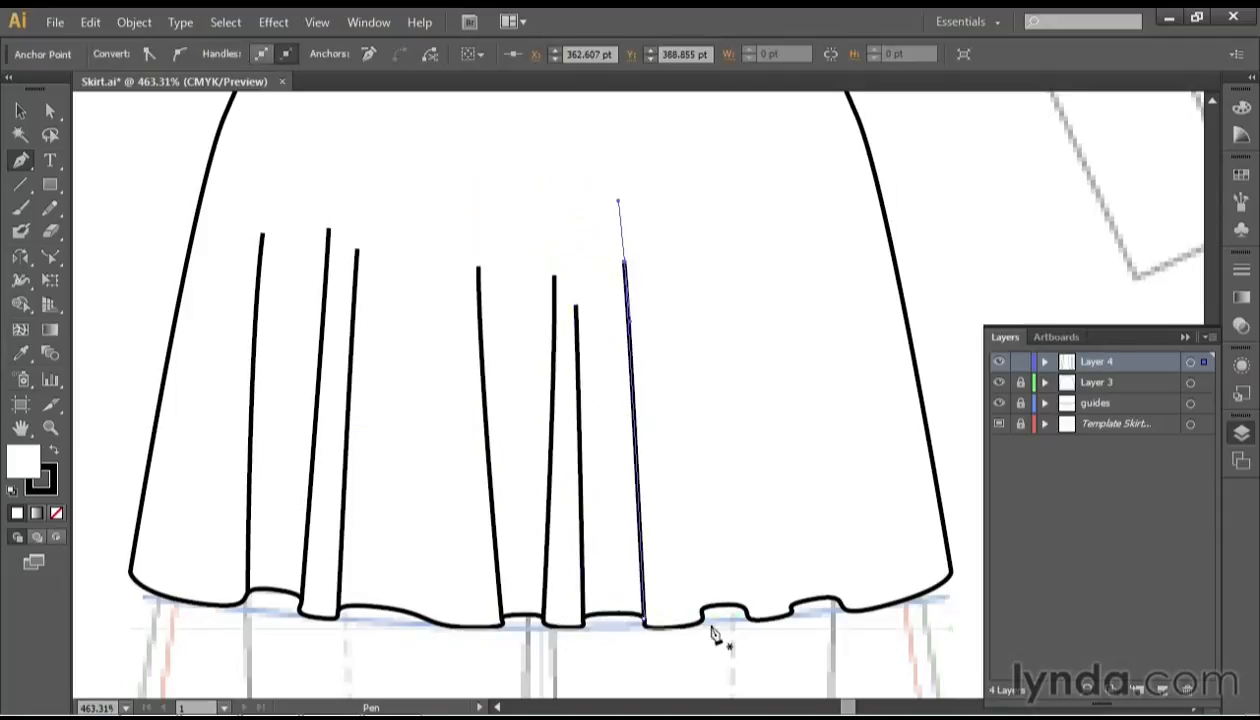
pyautogui.keyDown('ctrl'); pyautogui.click(710, 628); pyautogui.keyUp('ctrl')
pyautogui.click(702, 612)
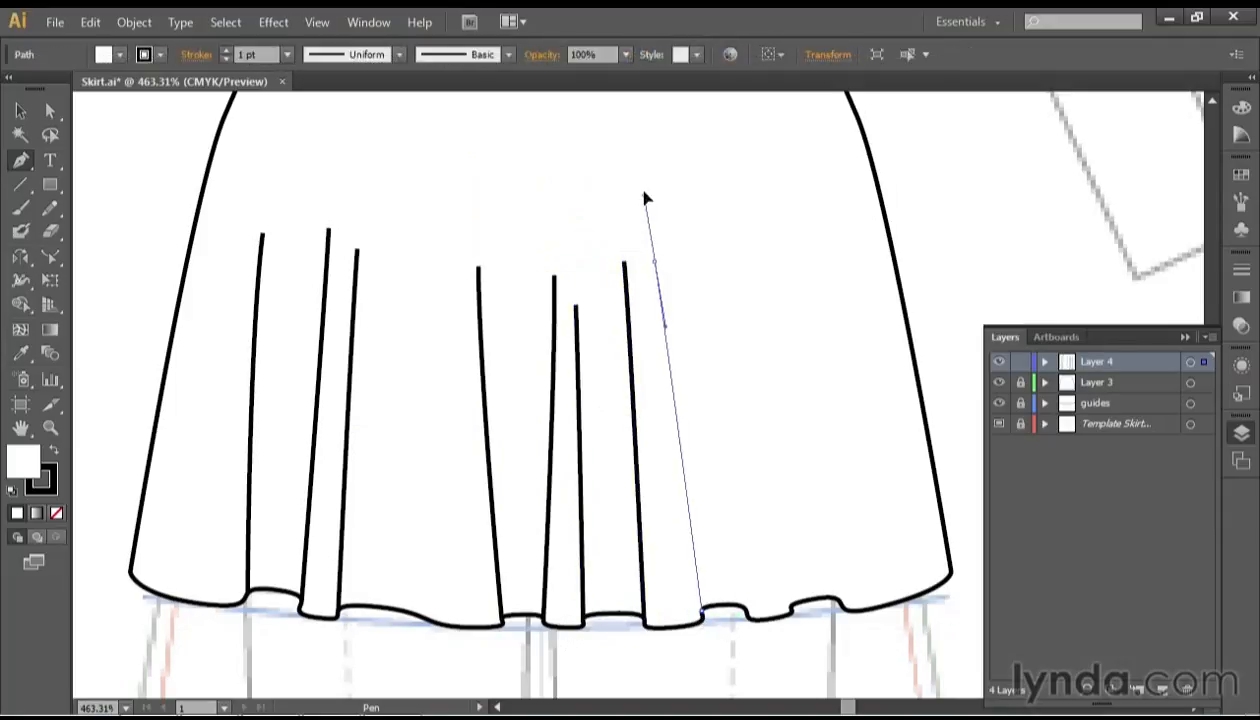
pyautogui.moveTo(650, 245); pyautogui.dragTo(641, 156)
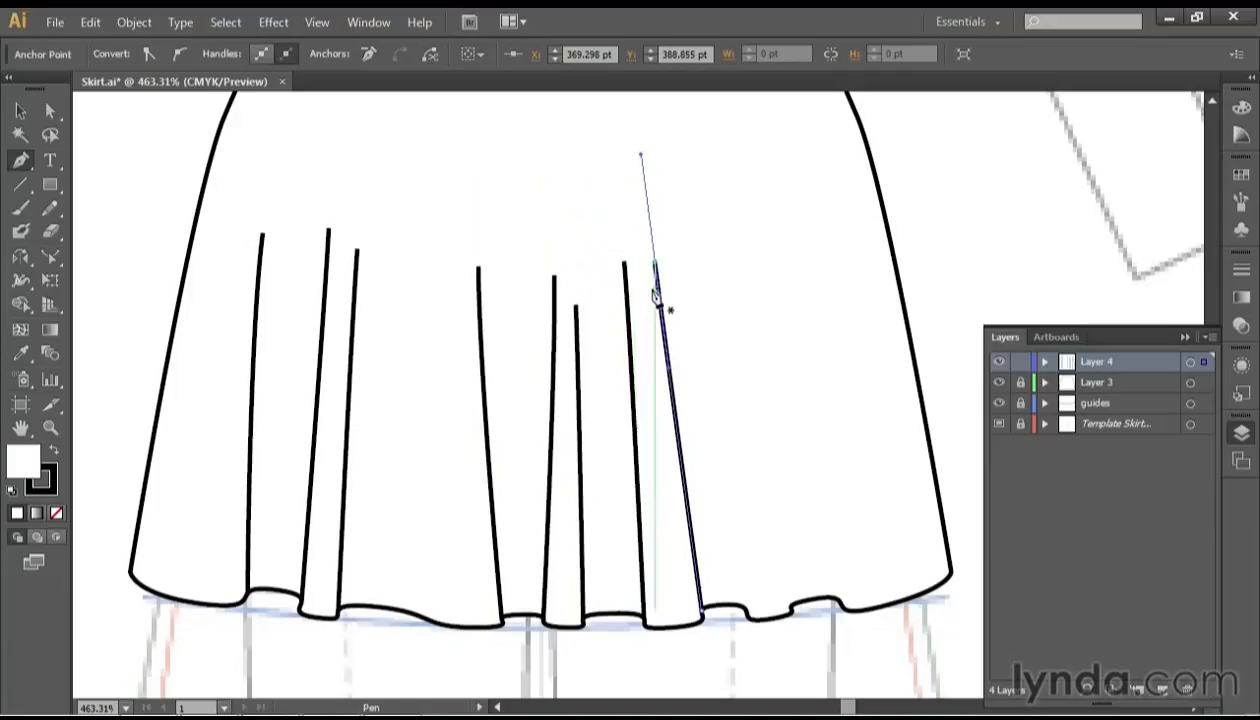
# Step: Draw three separate curved fold lines up from the last wave edges on the right part of the hem, varying their heights
pyautogui.click(747, 612)
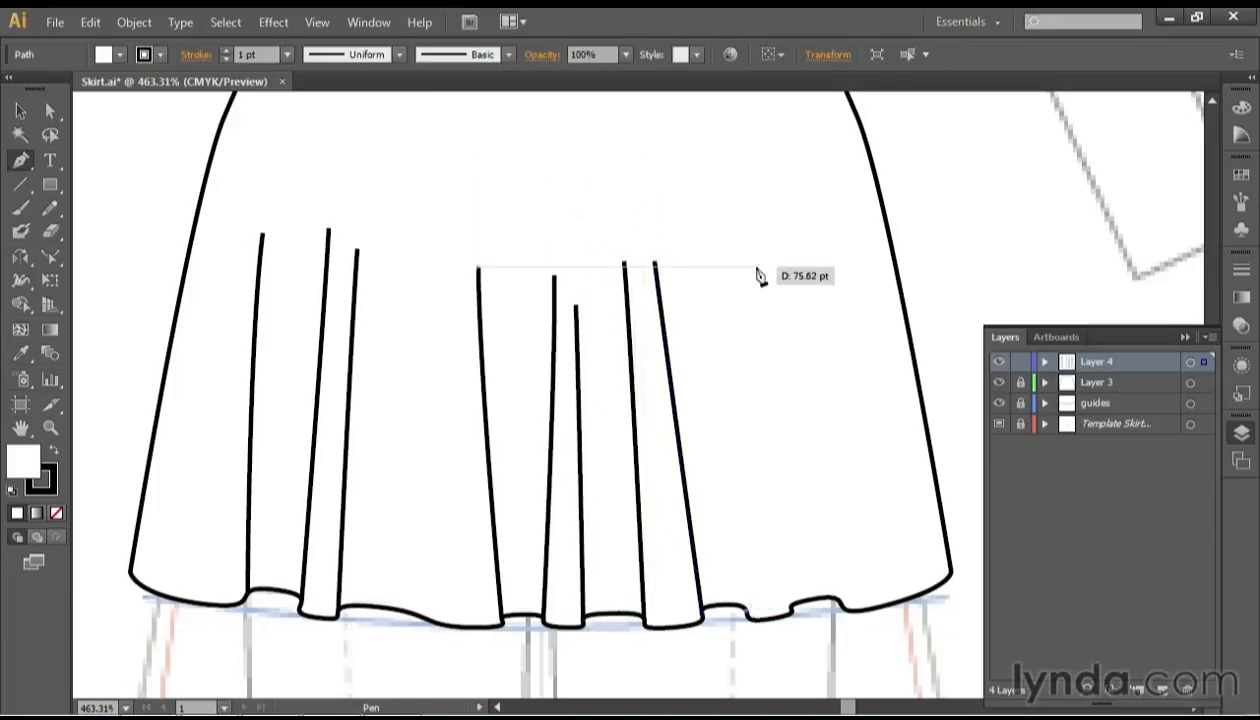
pyautogui.moveTo(717, 248); pyautogui.dragTo(701, 143)
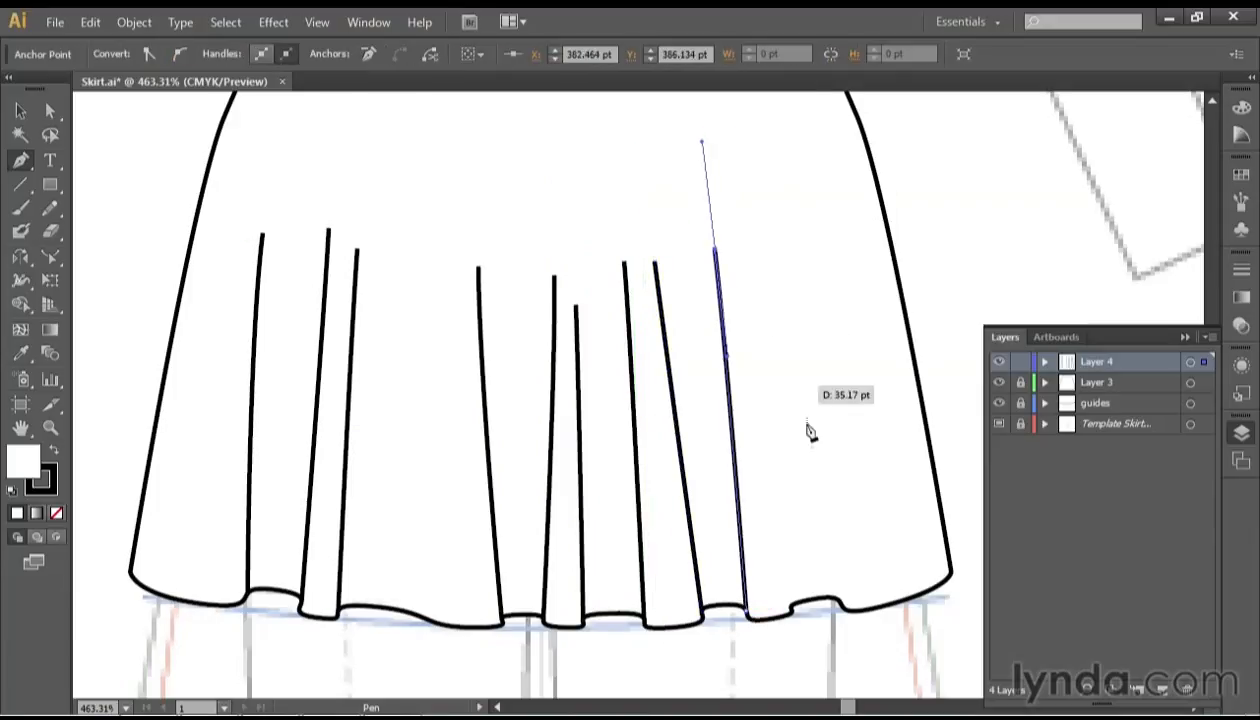
pyautogui.click(792, 606)
pyautogui.moveTo(741, 275); pyautogui.dragTo(735, 218)
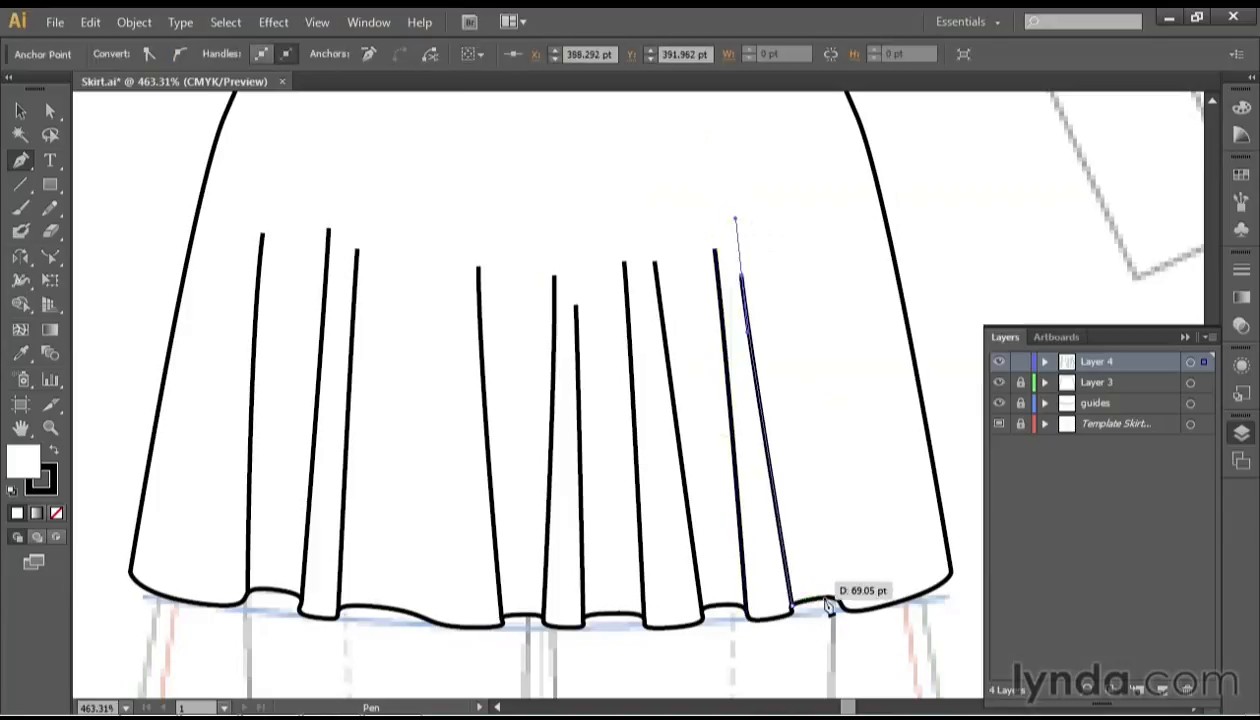
pyautogui.click(838, 602)
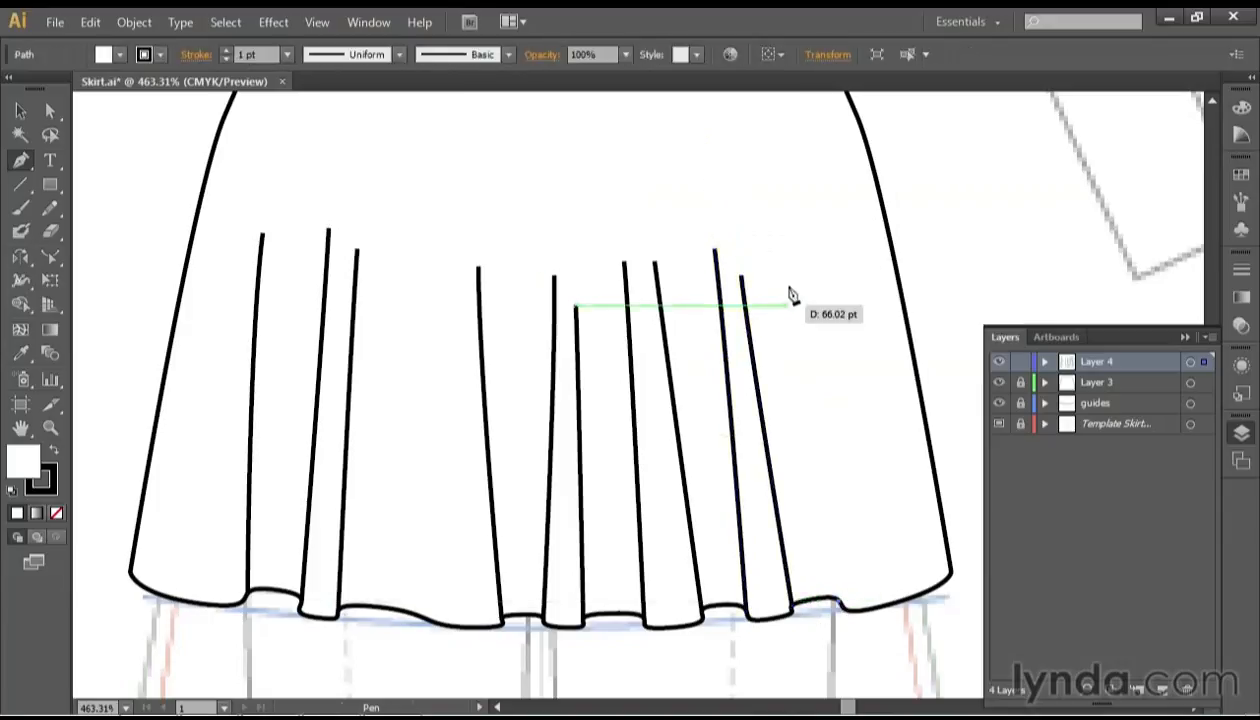
pyautogui.moveTo(798, 240); pyautogui.dragTo(778, 150)
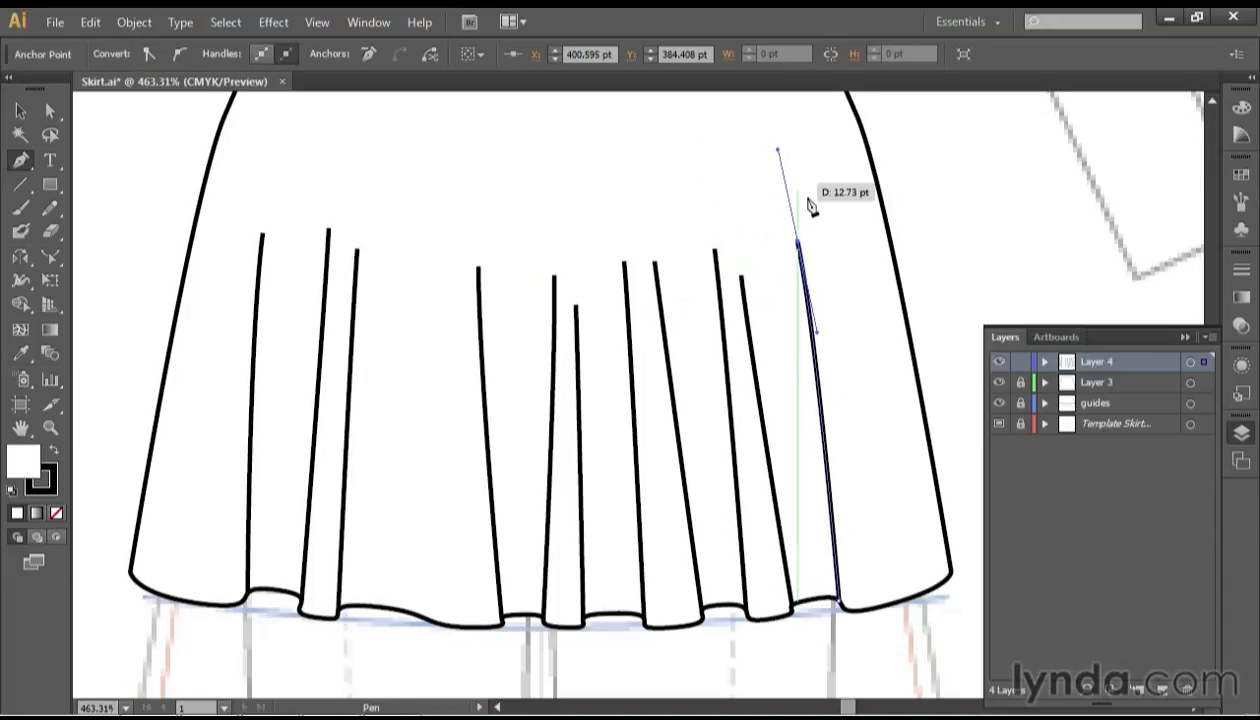
# Step: Group all the fold lines on Layer 4 and select the group
pyautogui.click(21, 112)
pyautogui.moveTo(198, 281); pyautogui.dragTo(852, 458)
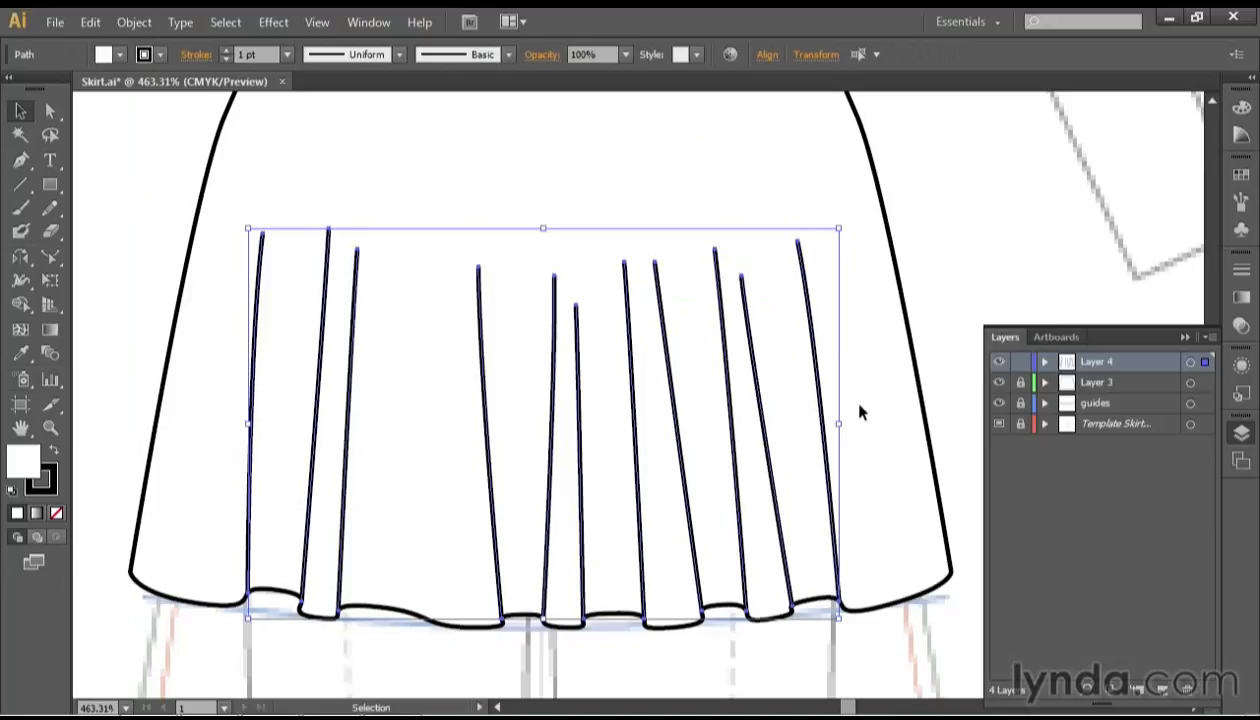
pyautogui.rightClick(596, 169)
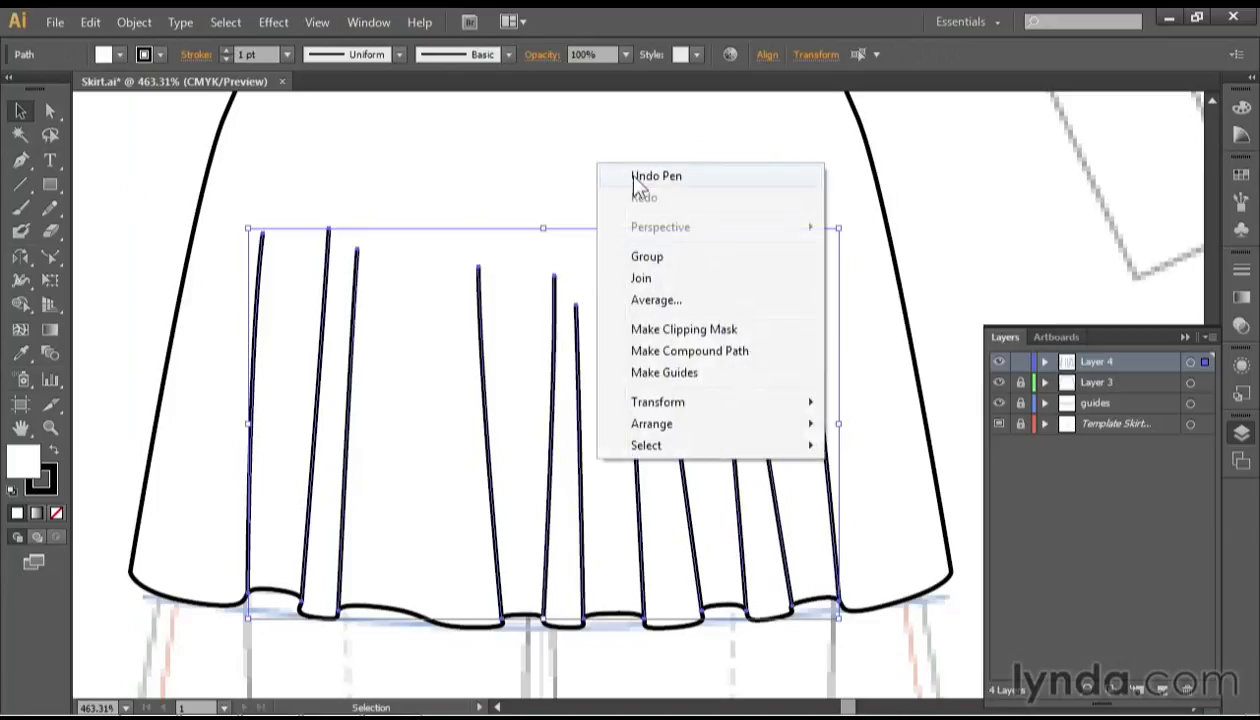
pyautogui.click(697, 259)
pyautogui.click(925, 158)
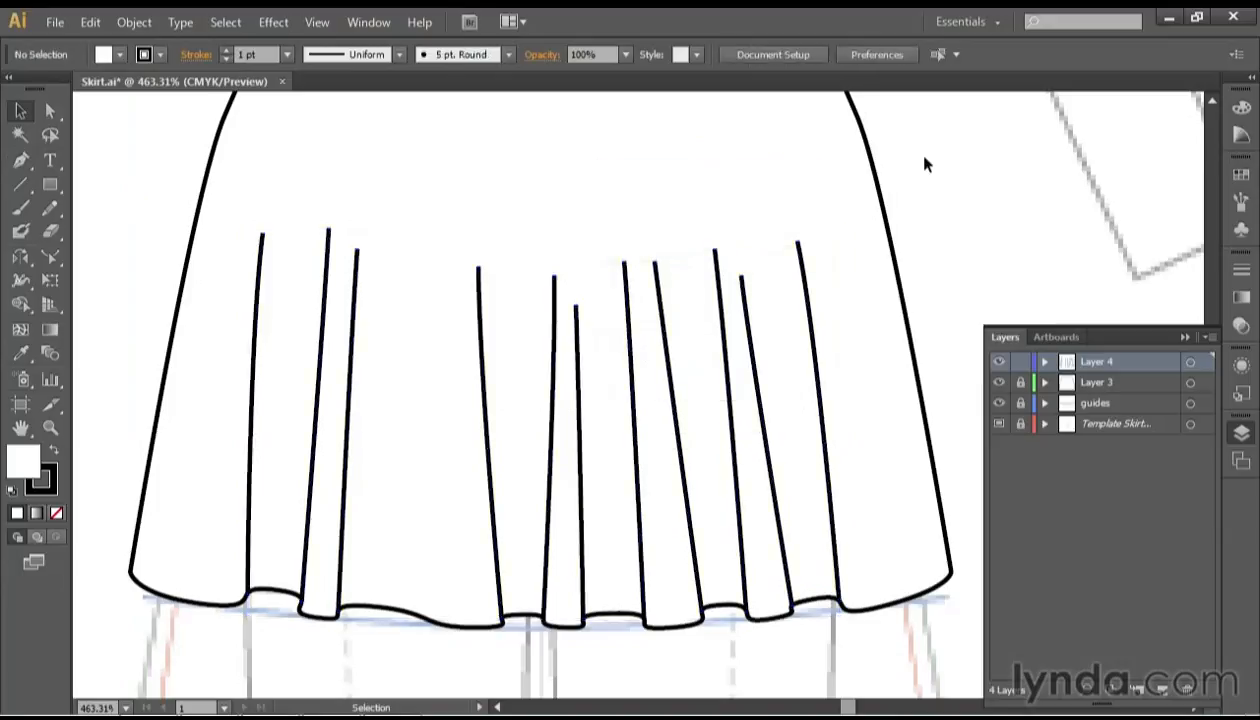
pyautogui.click(671, 383)
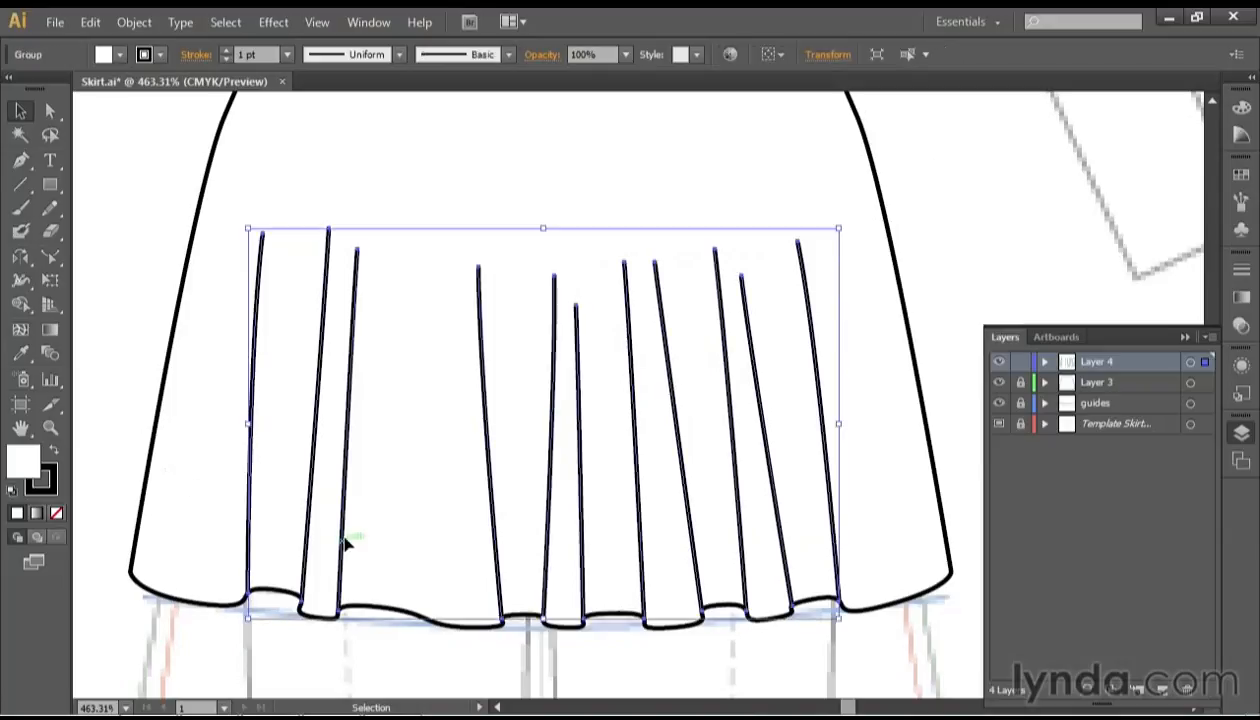
# Step: Apply the triangular tapered width profile to the grouped fold lines' stroke so they thin out towards the waist
pyautogui.click(49, 428)
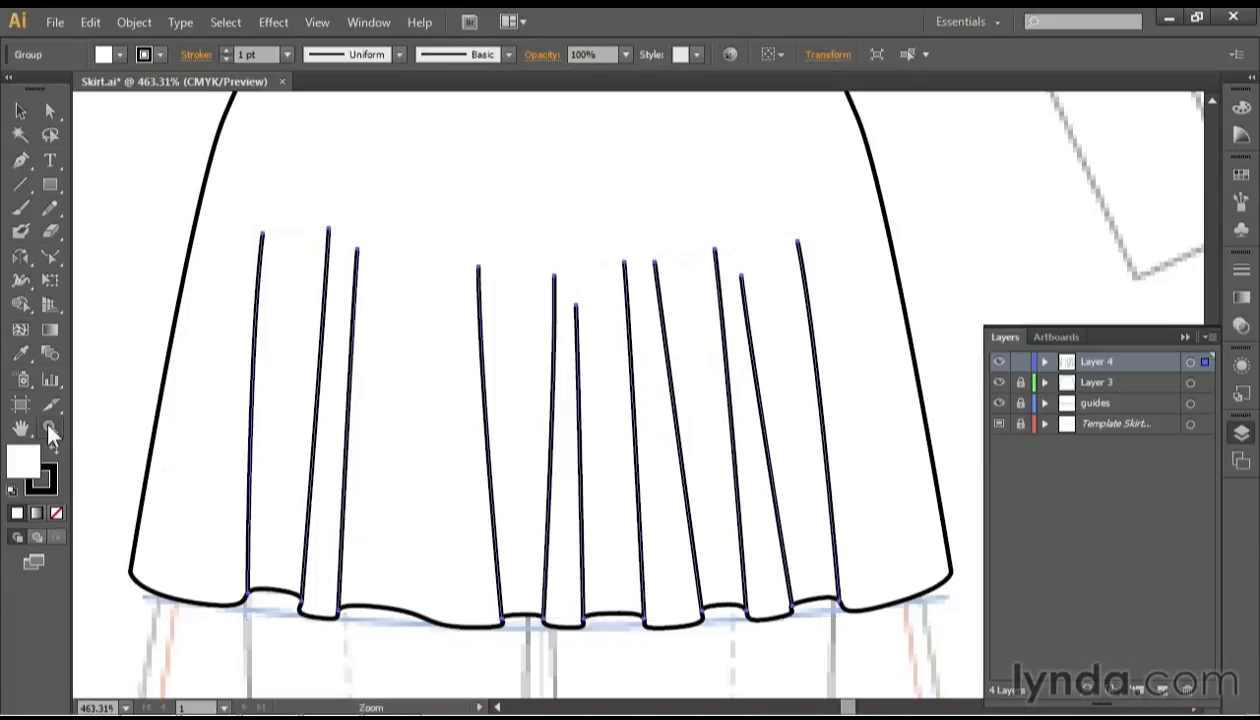
pyautogui.keyDown('alt'); pyautogui.click(734, 422); pyautogui.keyUp('alt')
pyautogui.keyDown('alt'); pyautogui.click(717, 422); pyautogui.keyUp('alt')
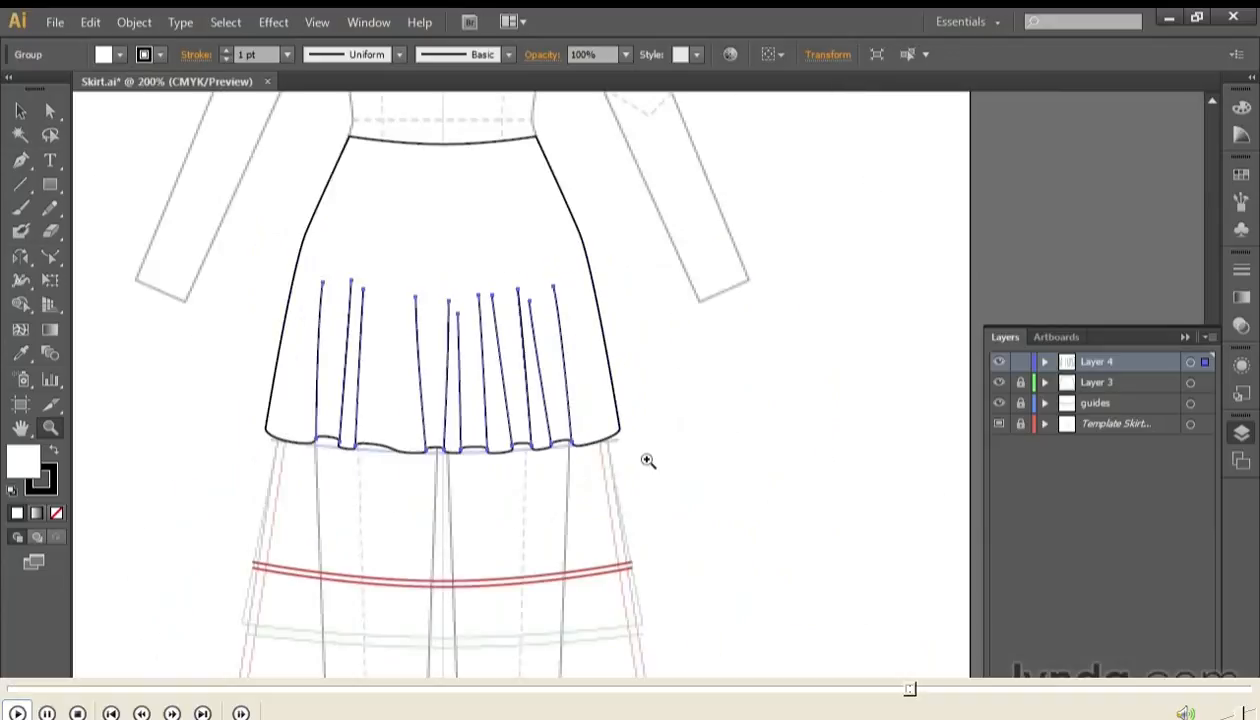
pyautogui.moveTo(428, 305); pyautogui.dragTo(483, 334)
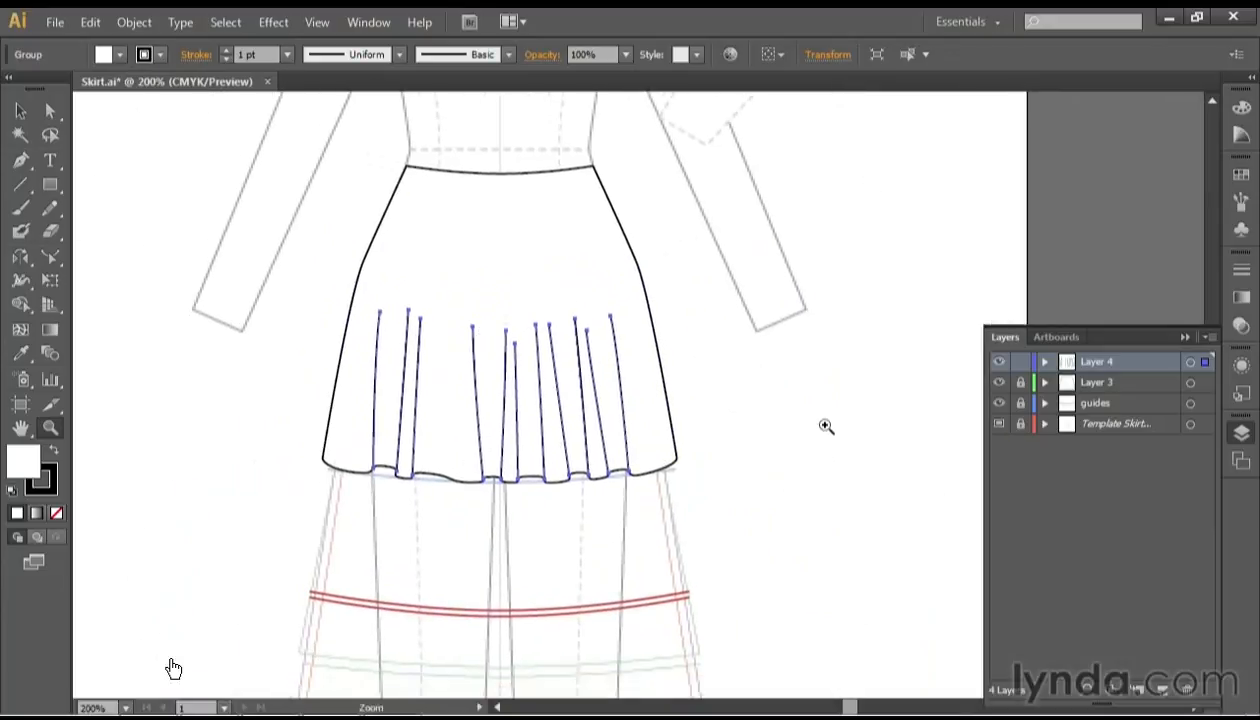
pyautogui.click(1241, 270)
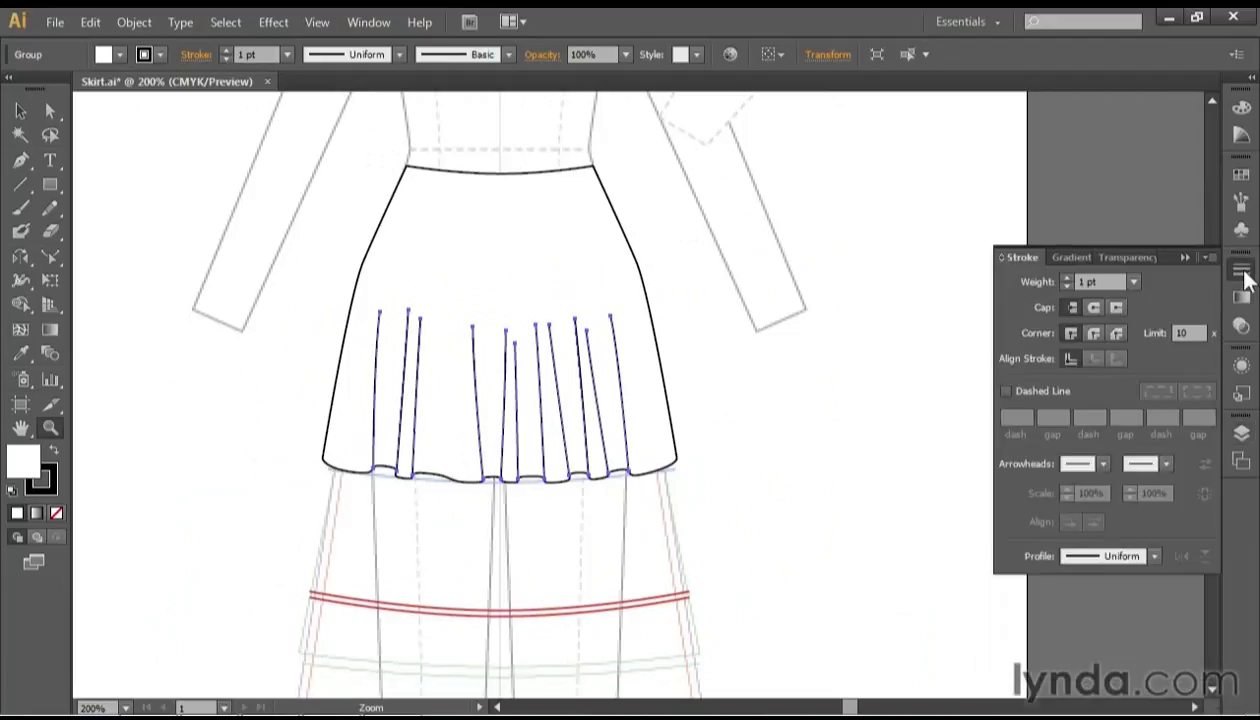
pyautogui.click(1153, 558)
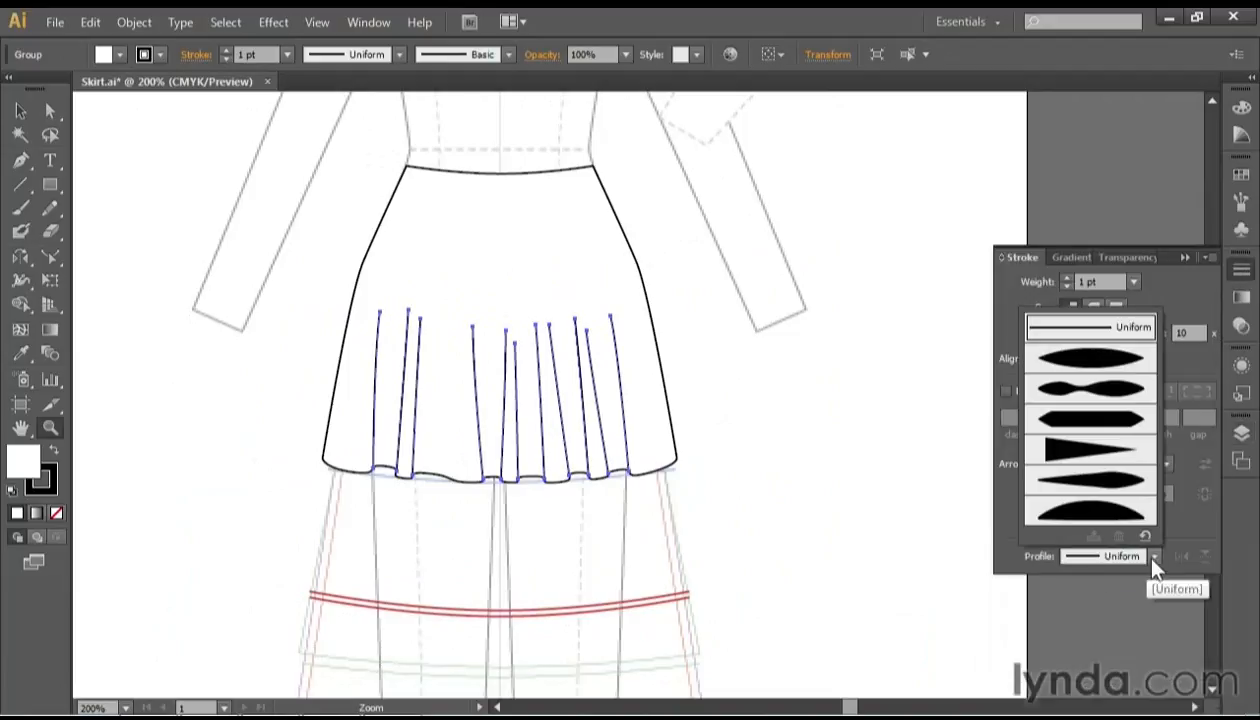
pyautogui.click(1070, 448)
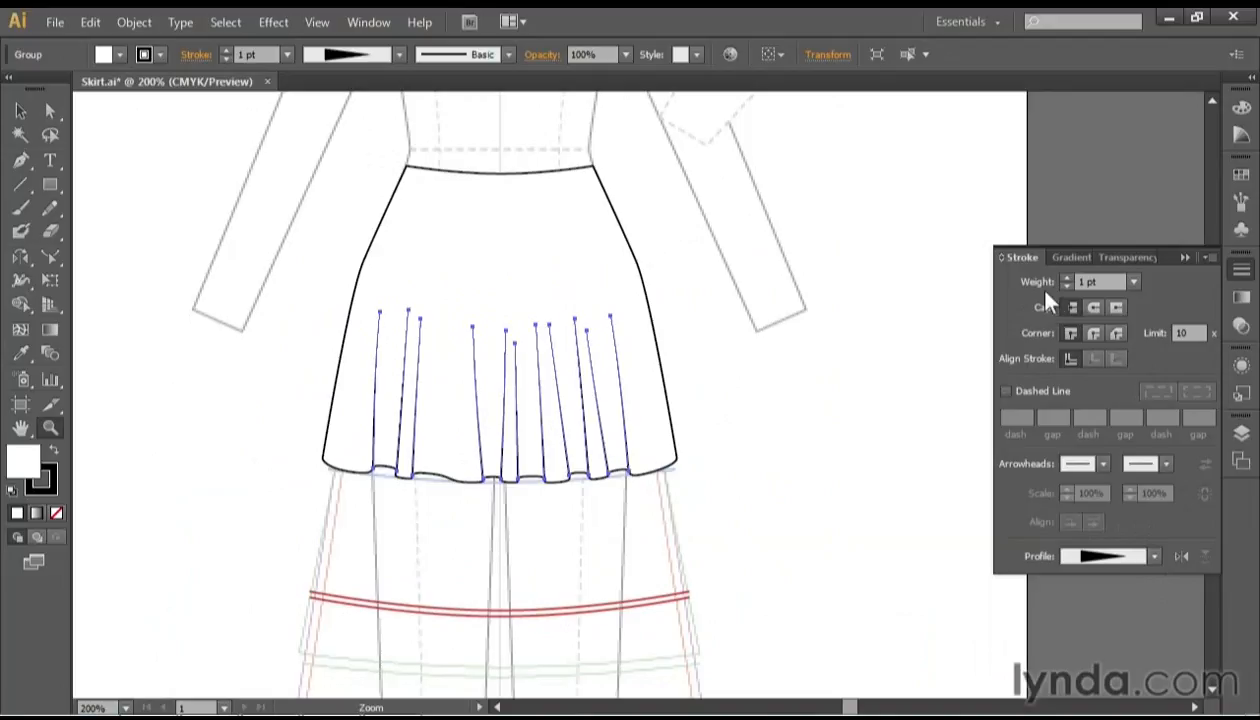
# Step: Reduce the stroke weight of the grouped fold lines to 0.75 pt and deselect them
pyautogui.click(1135, 283)
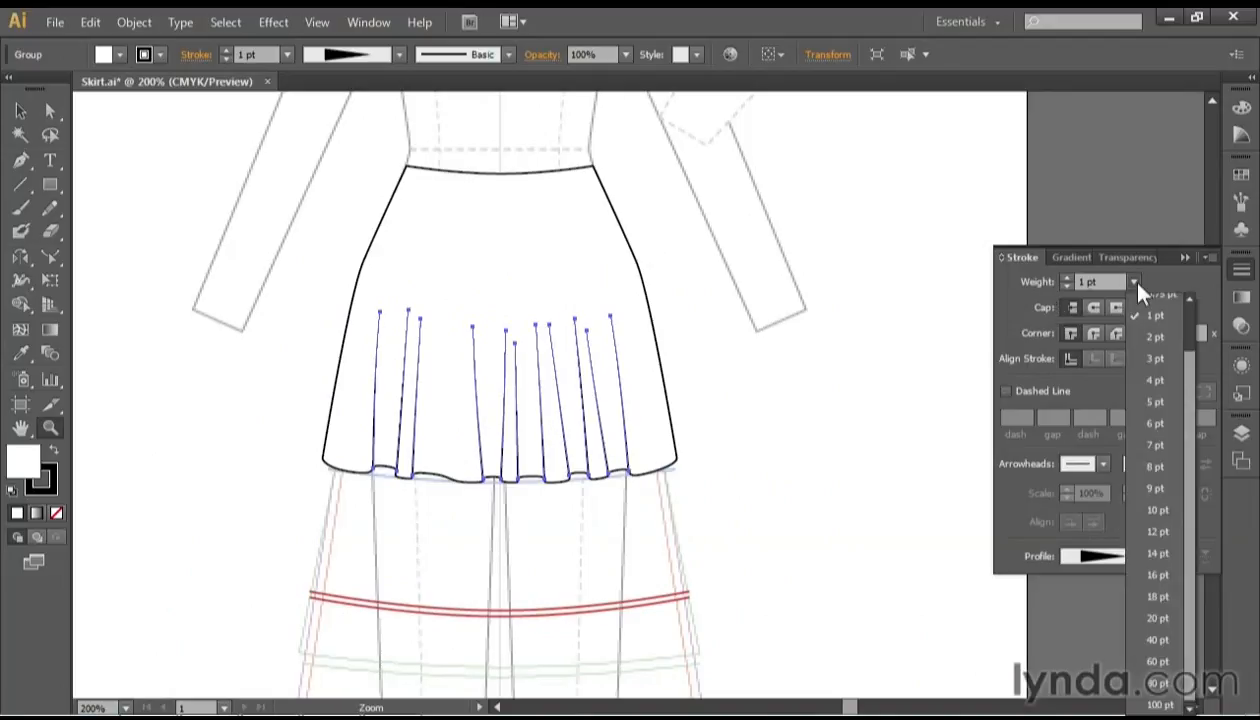
pyautogui.scroll(2, 1195, 332)
pyautogui.click(1174, 344)
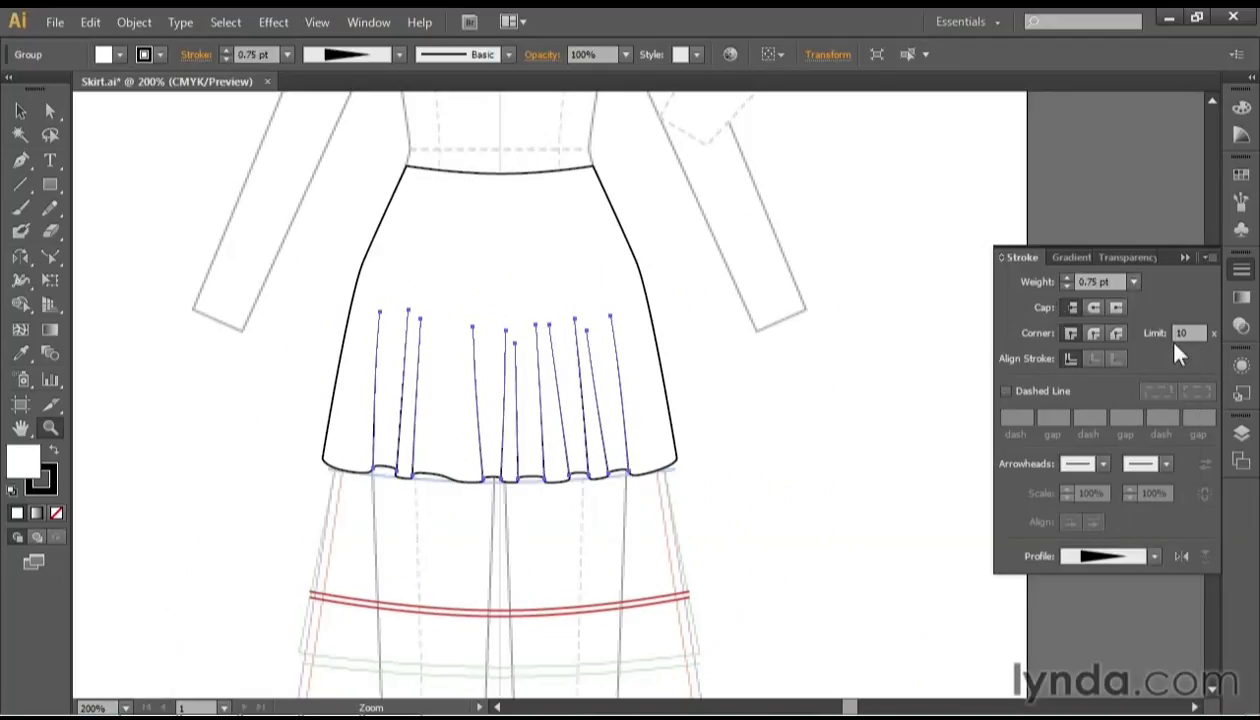
pyautogui.click(24, 112)
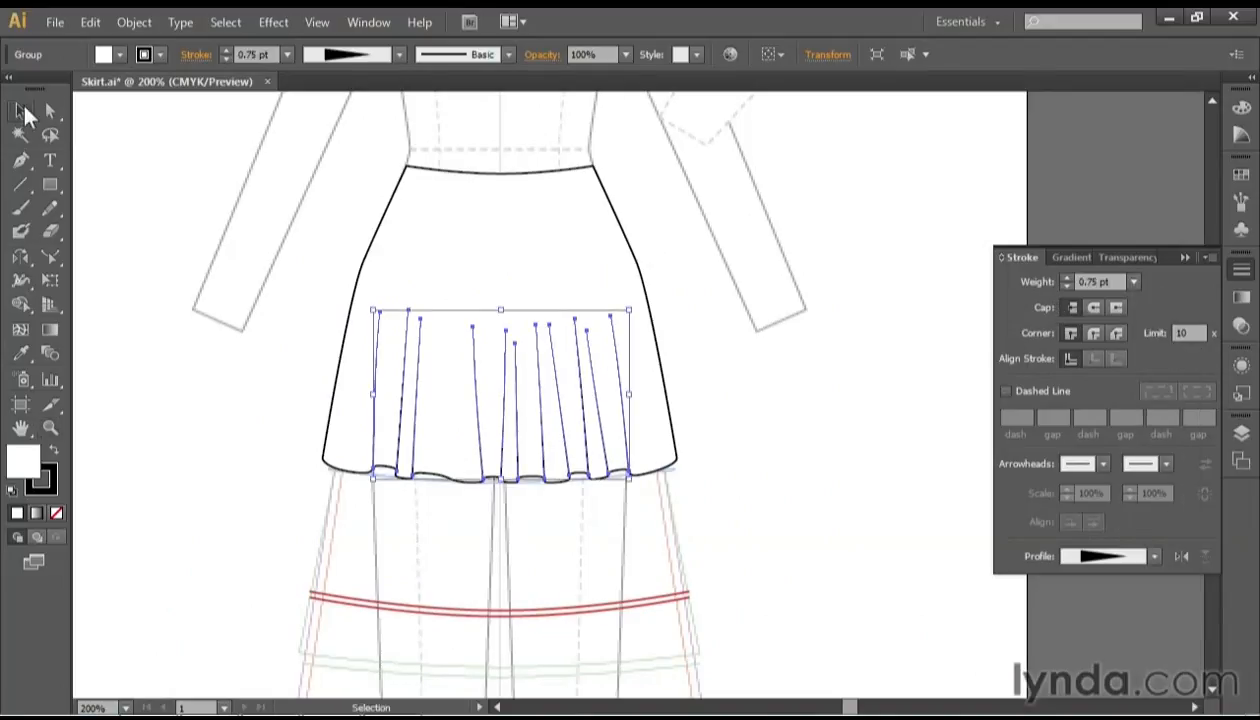
pyautogui.click(697, 342)
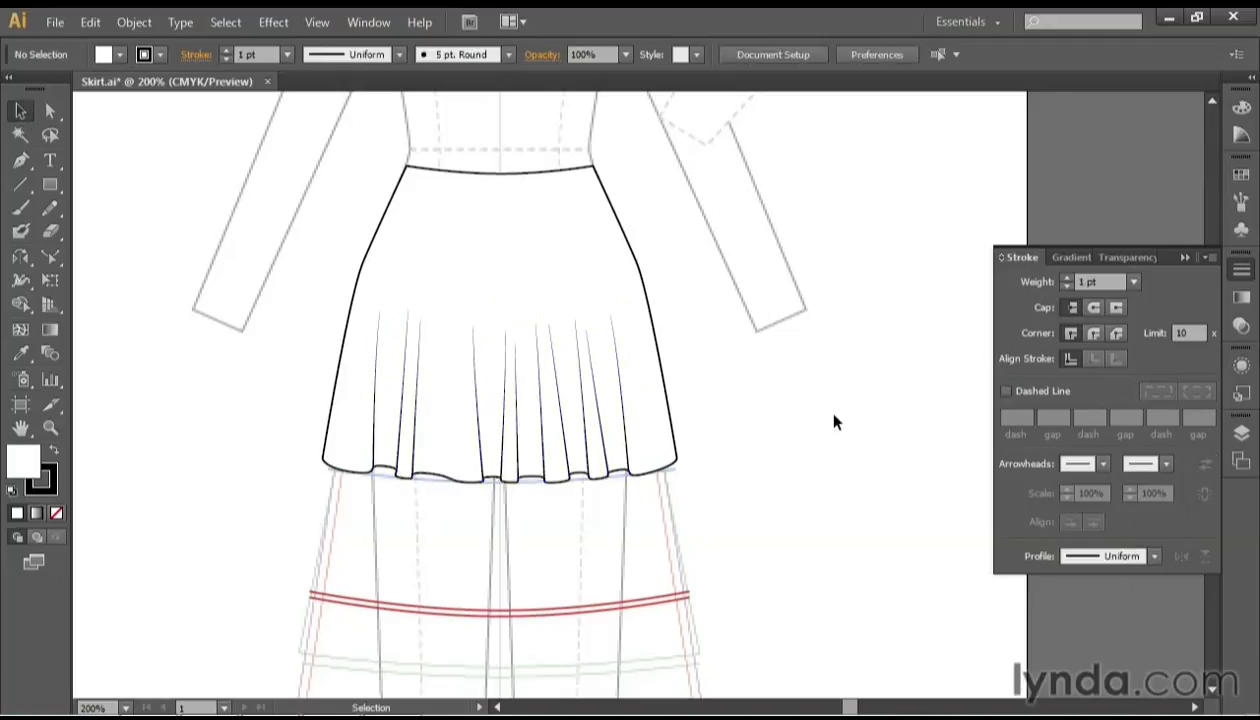
# Step: Unlock Layer 3 and delete the left side seam from the skirt outline with the Direct Selection tool
pyautogui.click(1241, 432)
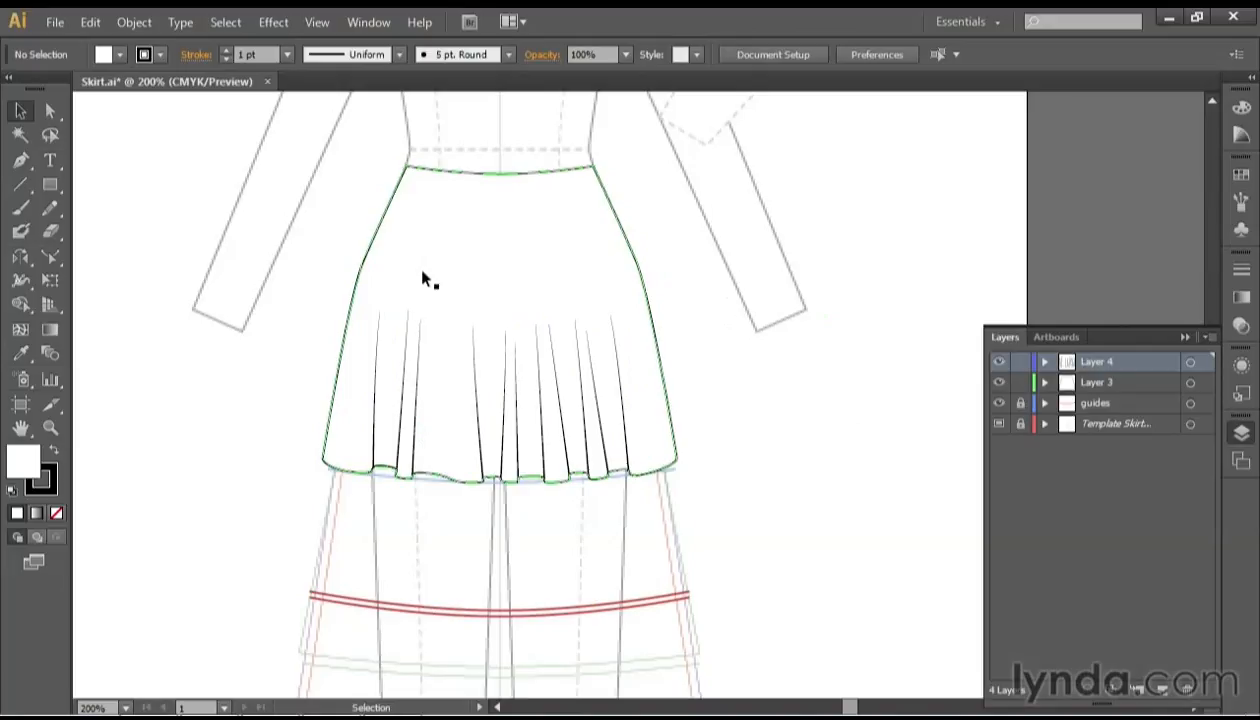
pyautogui.click(51, 110)
pyautogui.click(359, 275)
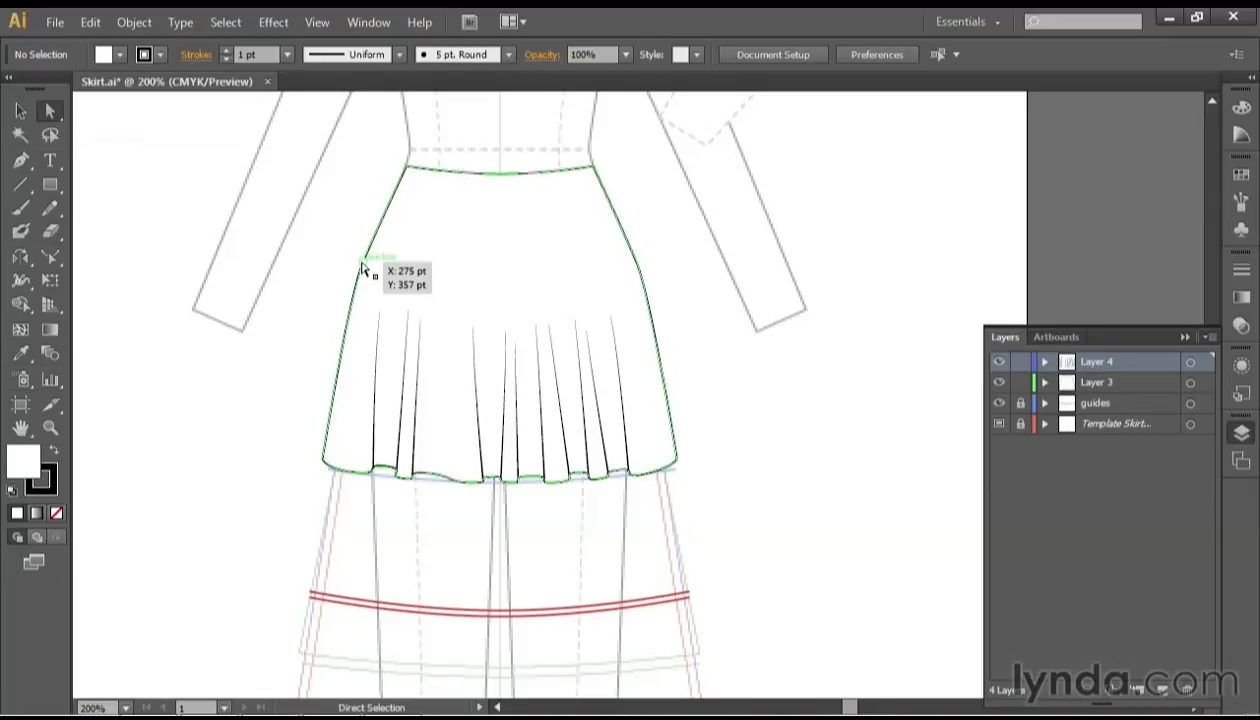
# Step: Nudge the hip anchor point on the skirt's right side seam about 8 pt inward to slim the silhouette
pyautogui.click(645, 264)
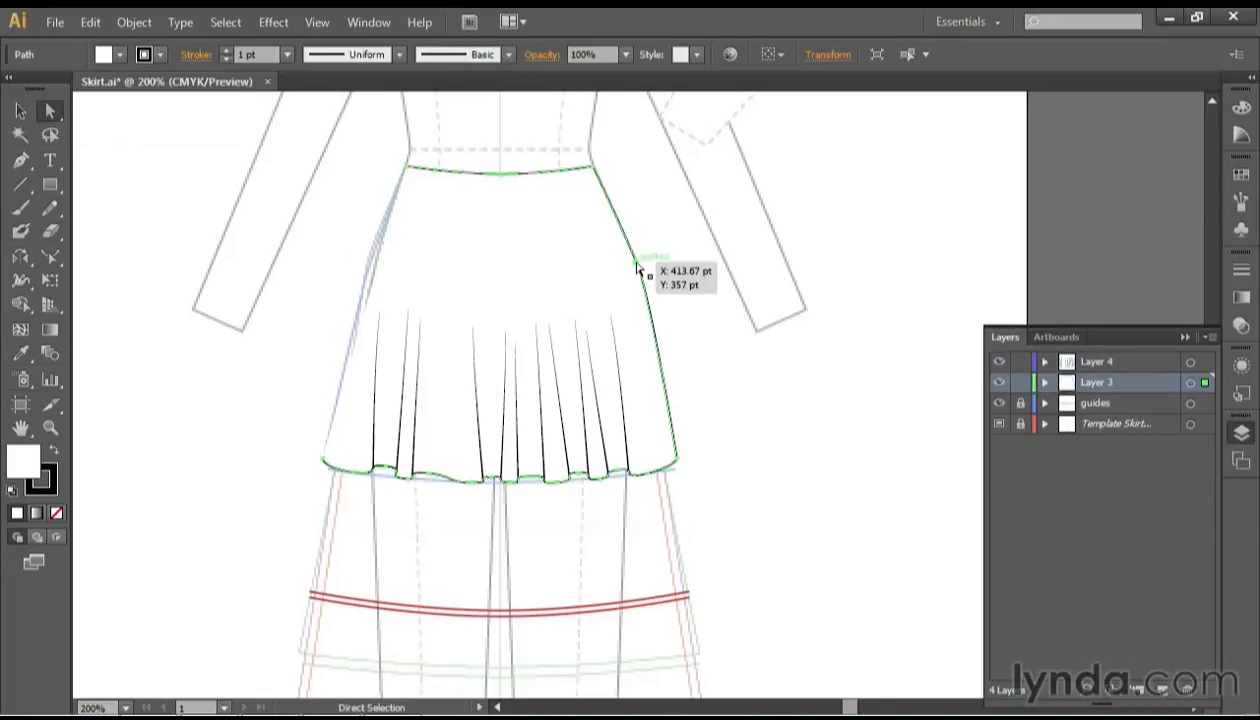
pyautogui.press('Left')
pyautogui.press('Left')
pyautogui.press('Left')
pyautogui.press('Left')
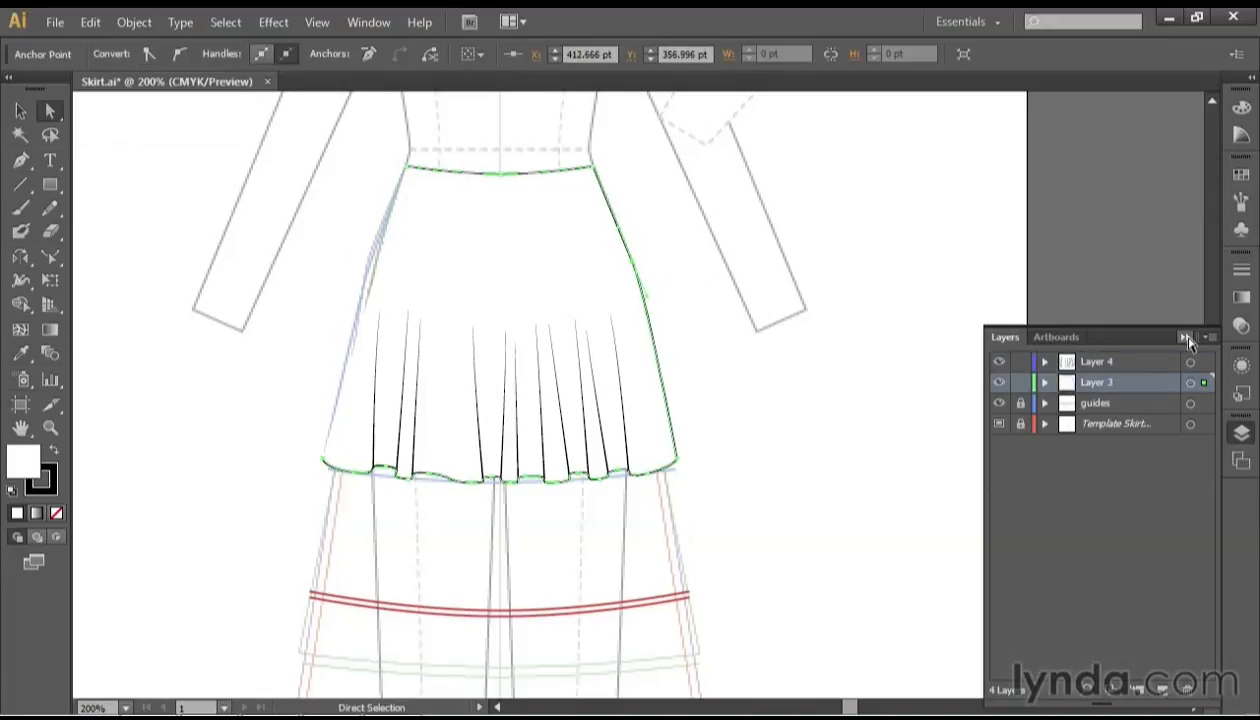
pyautogui.press('Left')
pyautogui.press('Left')
pyautogui.press('Left')
pyautogui.press('Left')
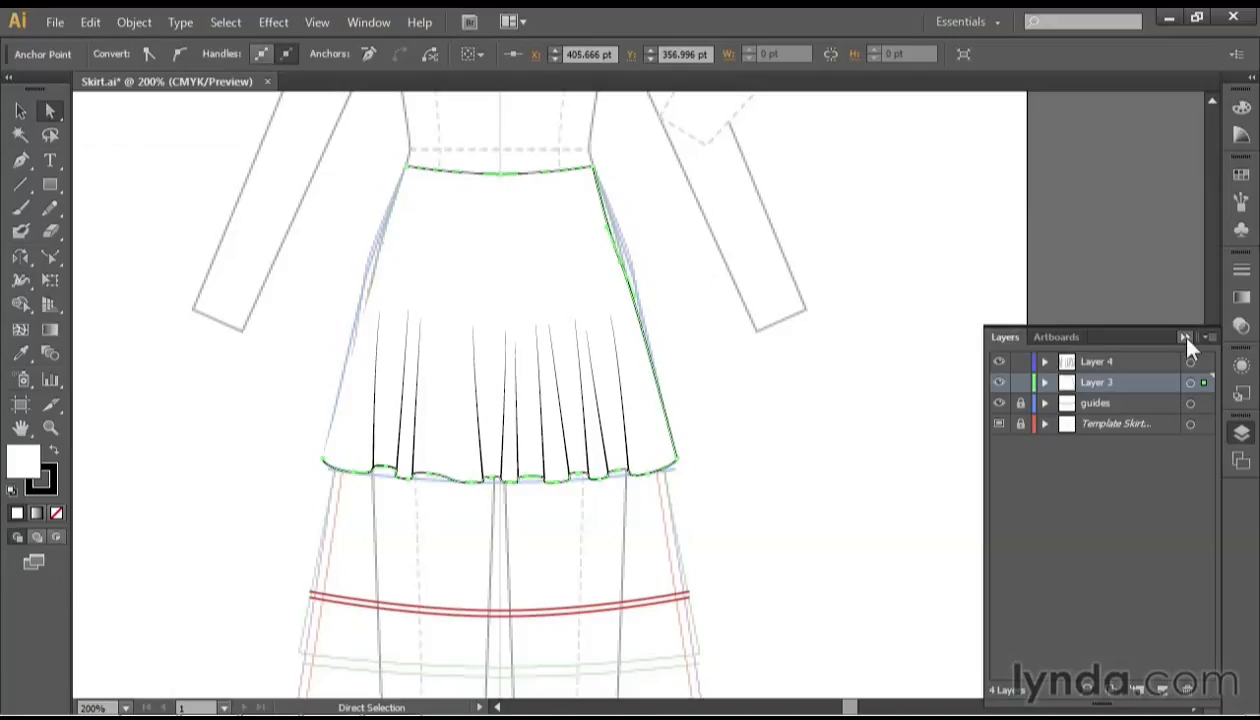
# Step: Paste a copy of the right side seam in front and reflect it across the centre front to form the left side seam
pyautogui.press('v')
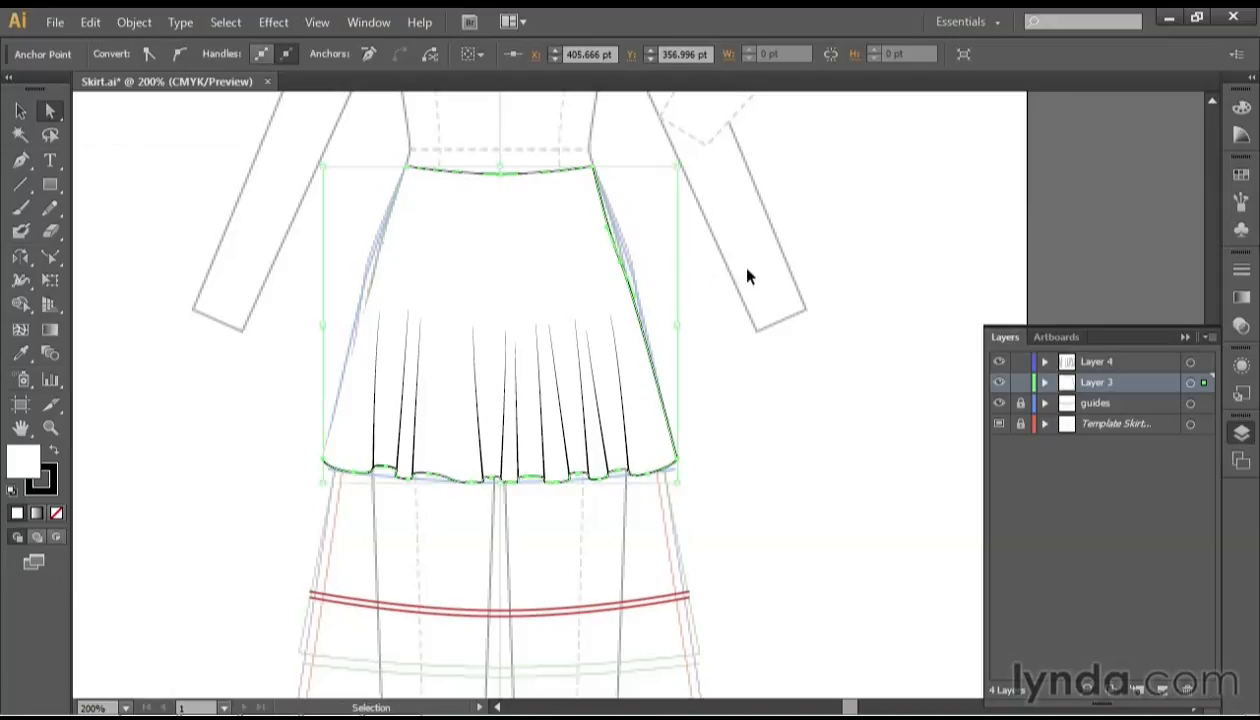
pyautogui.hotkey('ctrl', 'f')
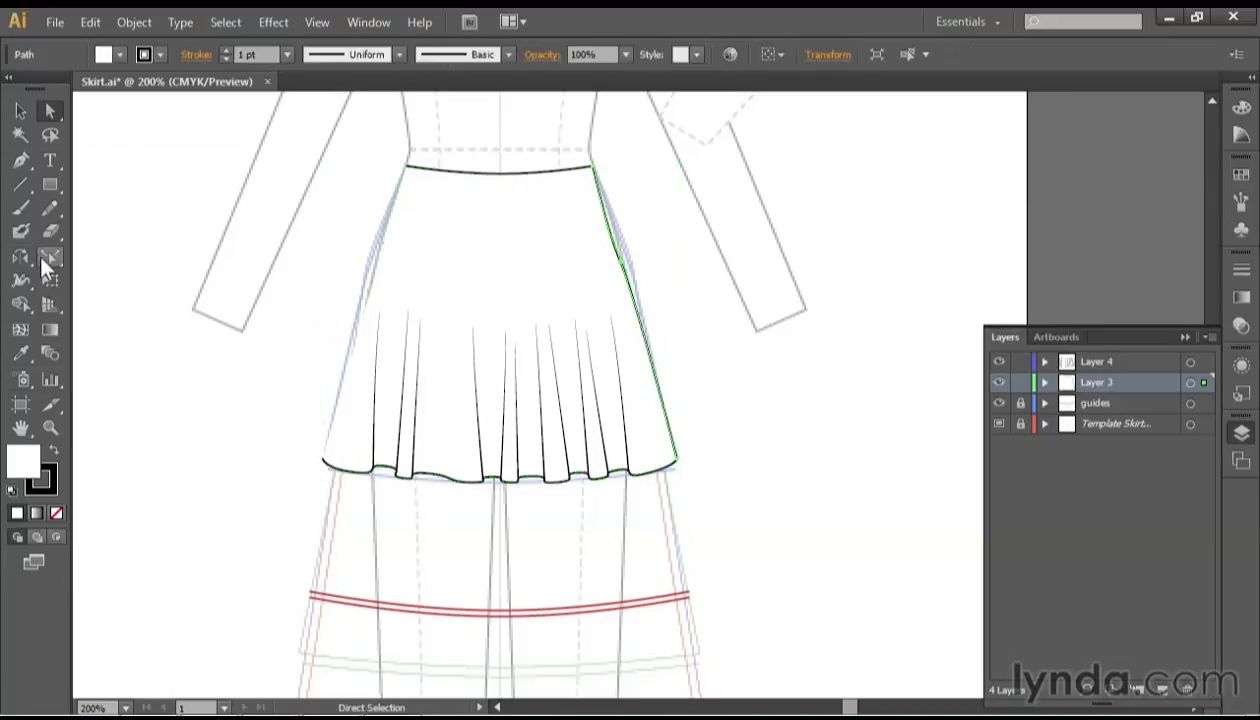
pyautogui.press('o')
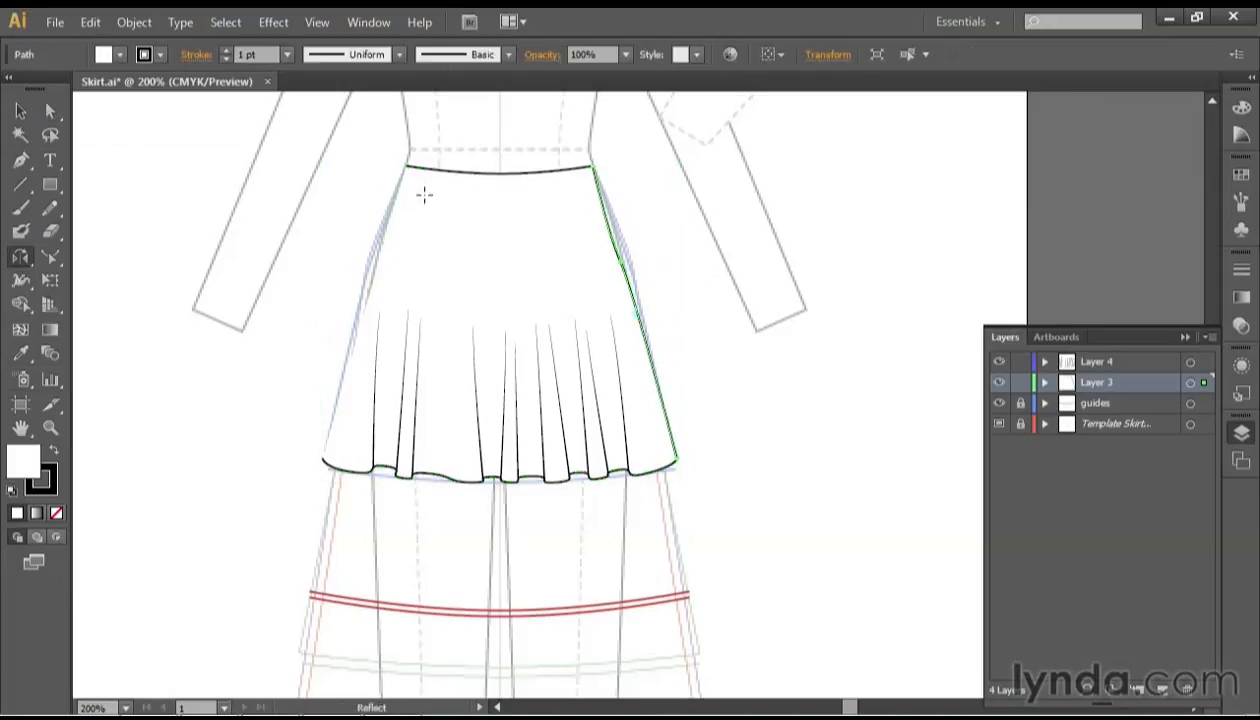
pyautogui.keyDown('alt'); pyautogui.click(502, 112); pyautogui.keyUp('alt')
pyautogui.click(515, 476)
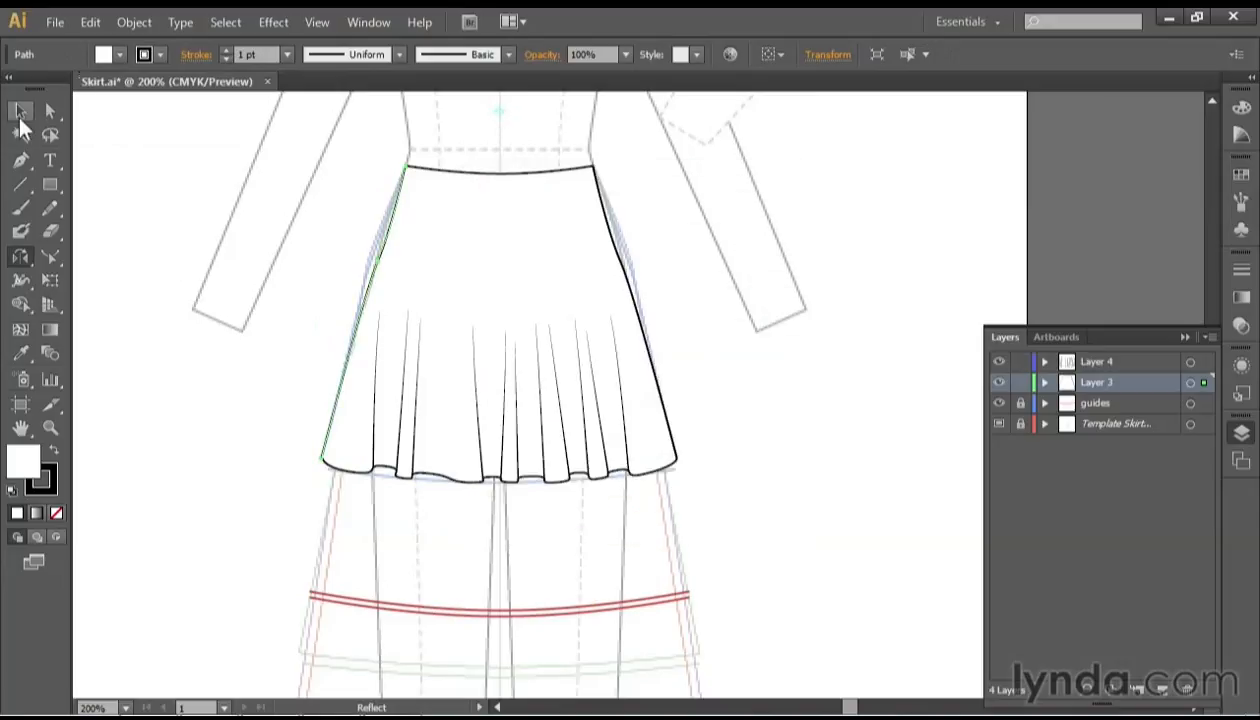
# Step: Join the reflected left side seam to the skirt outline at both the waist and the hem, and deselect the closed outline
pyautogui.click(22, 112)
pyautogui.click(265, 305)
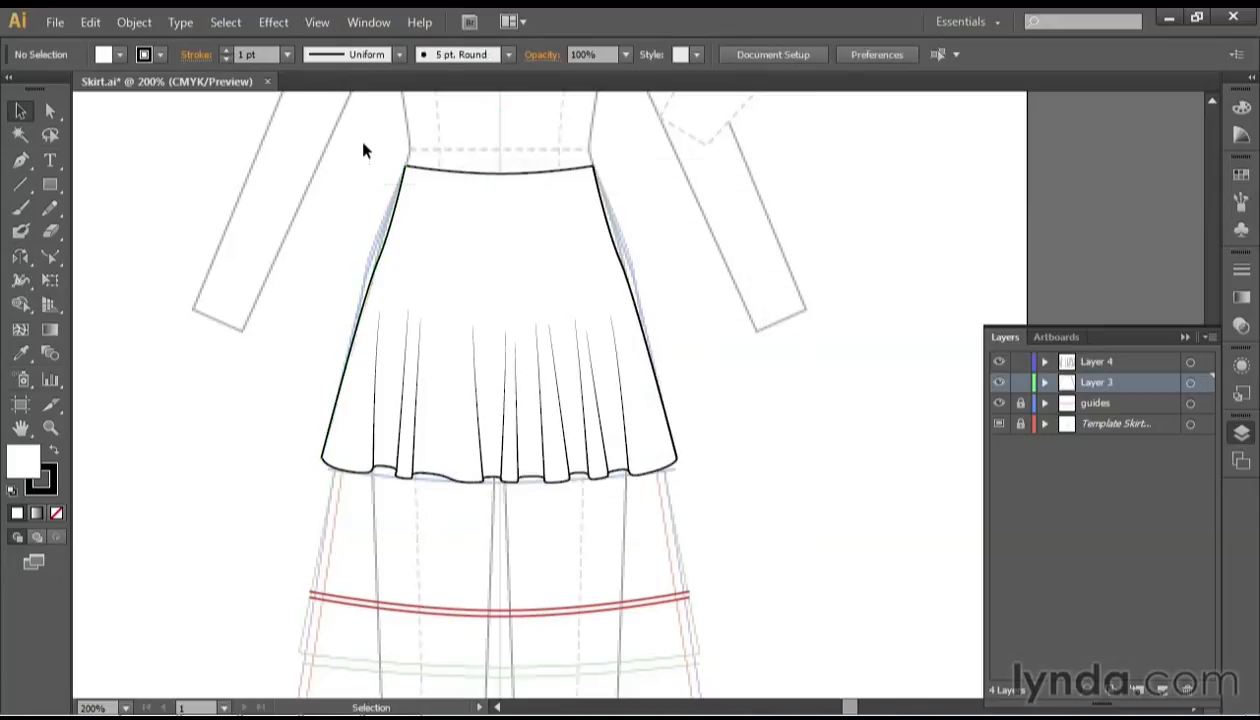
pyautogui.moveTo(360, 142); pyautogui.dragTo(440, 193)
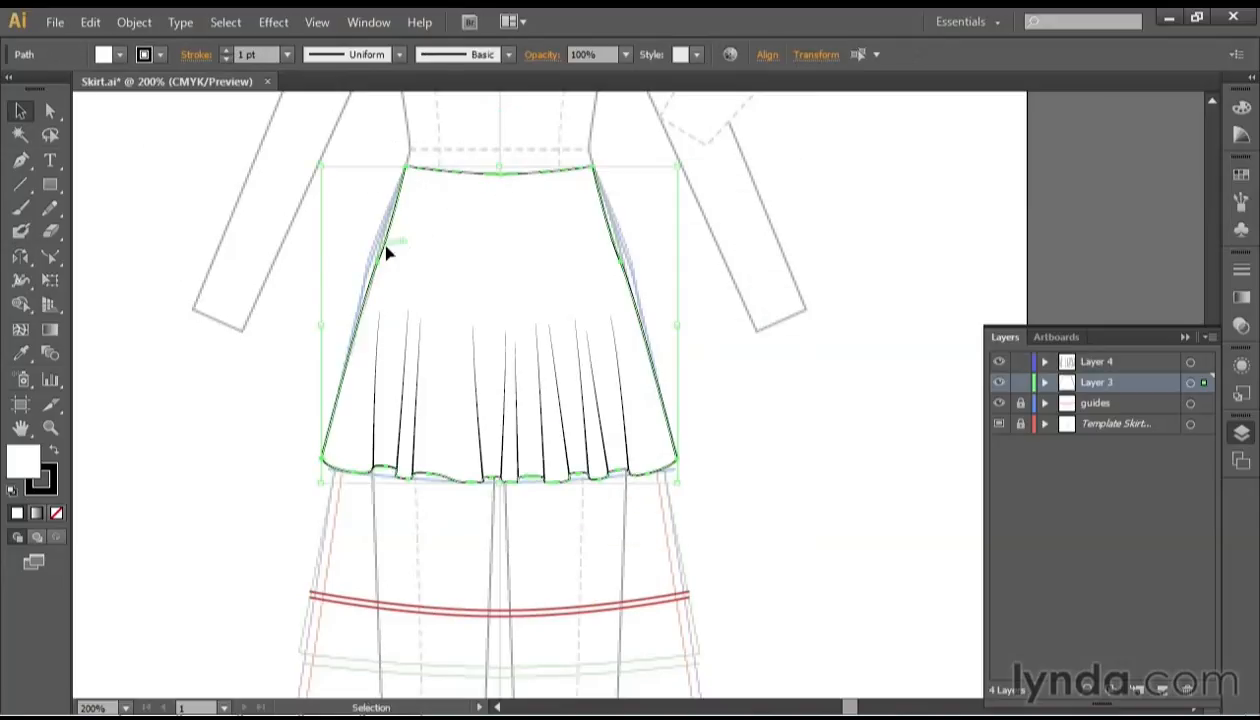
pyautogui.rightClick(720, 221)
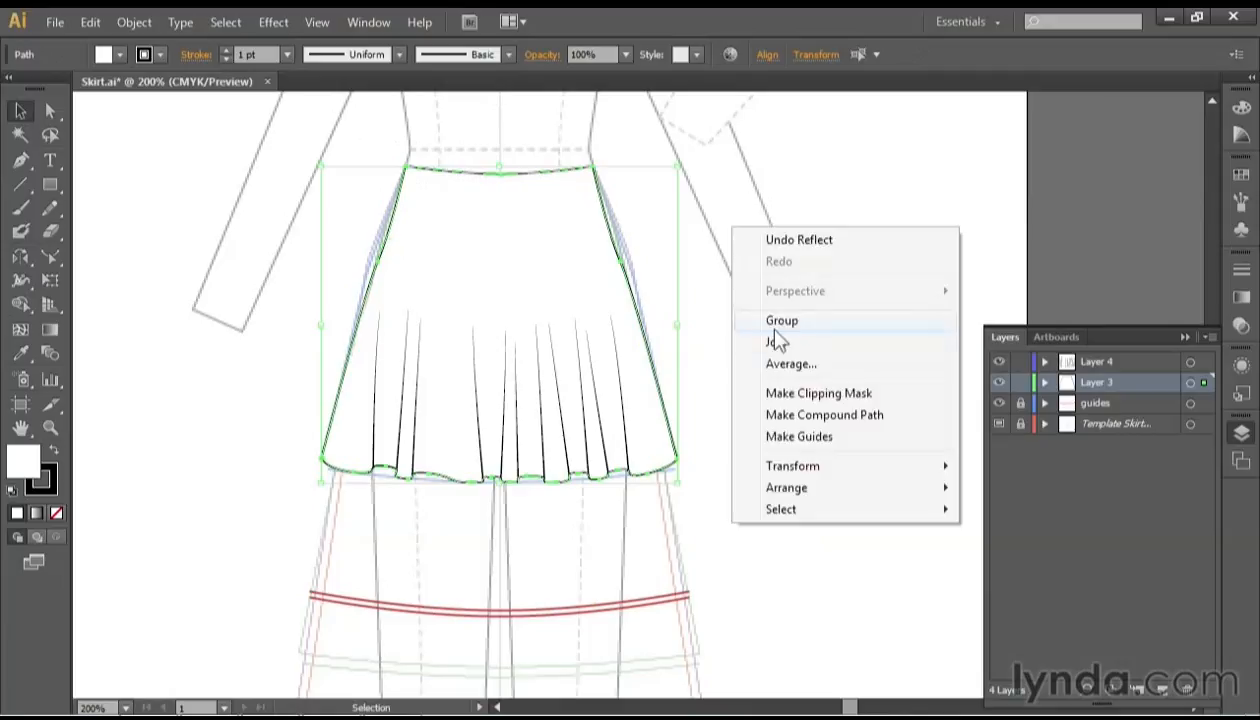
pyautogui.click(770, 343)
pyautogui.rightClick(755, 307)
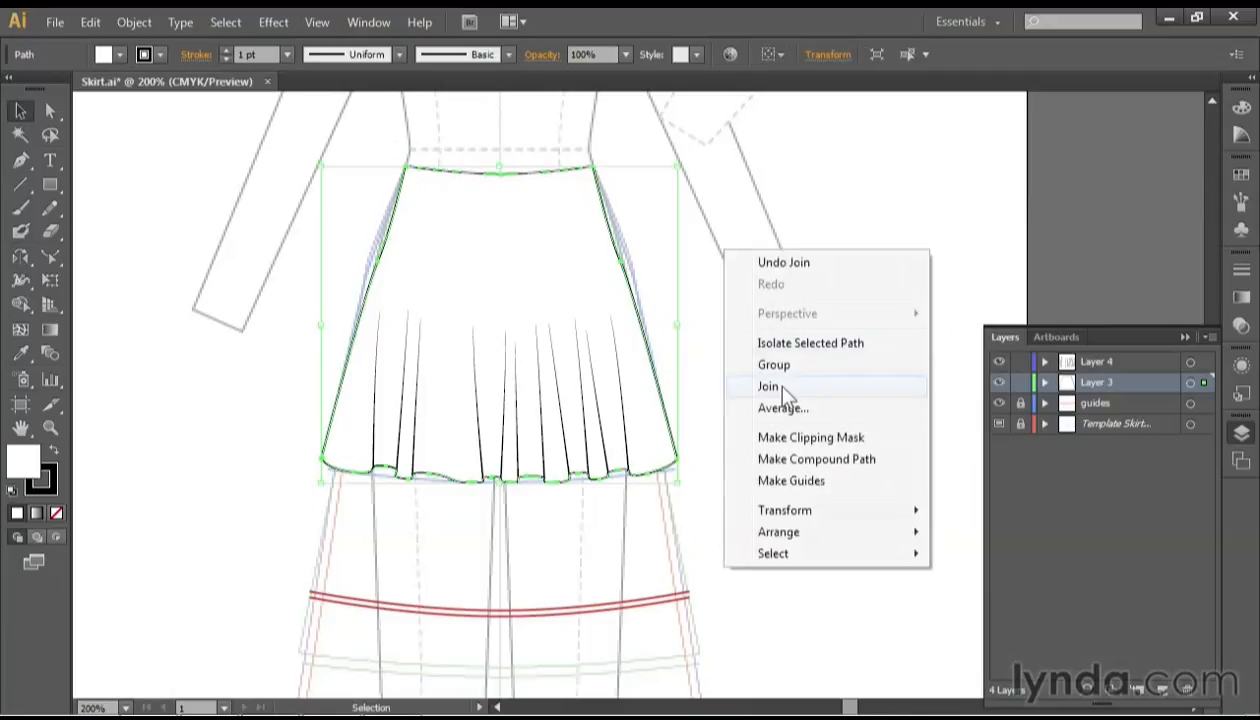
pyautogui.click(781, 393)
pyautogui.click(784, 396)
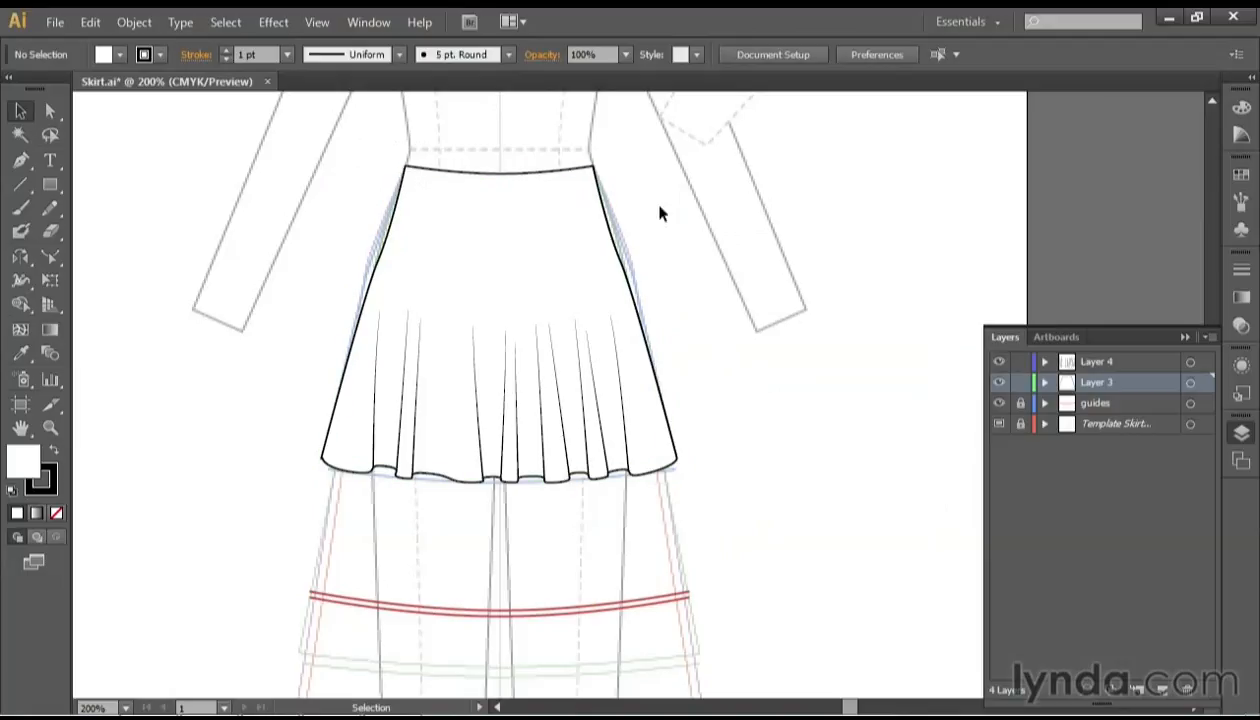
# Step: Paste a copy of the skirt's waistline in front and nudge it down to mark the waistband's lower seam
pyautogui.click(50, 113)
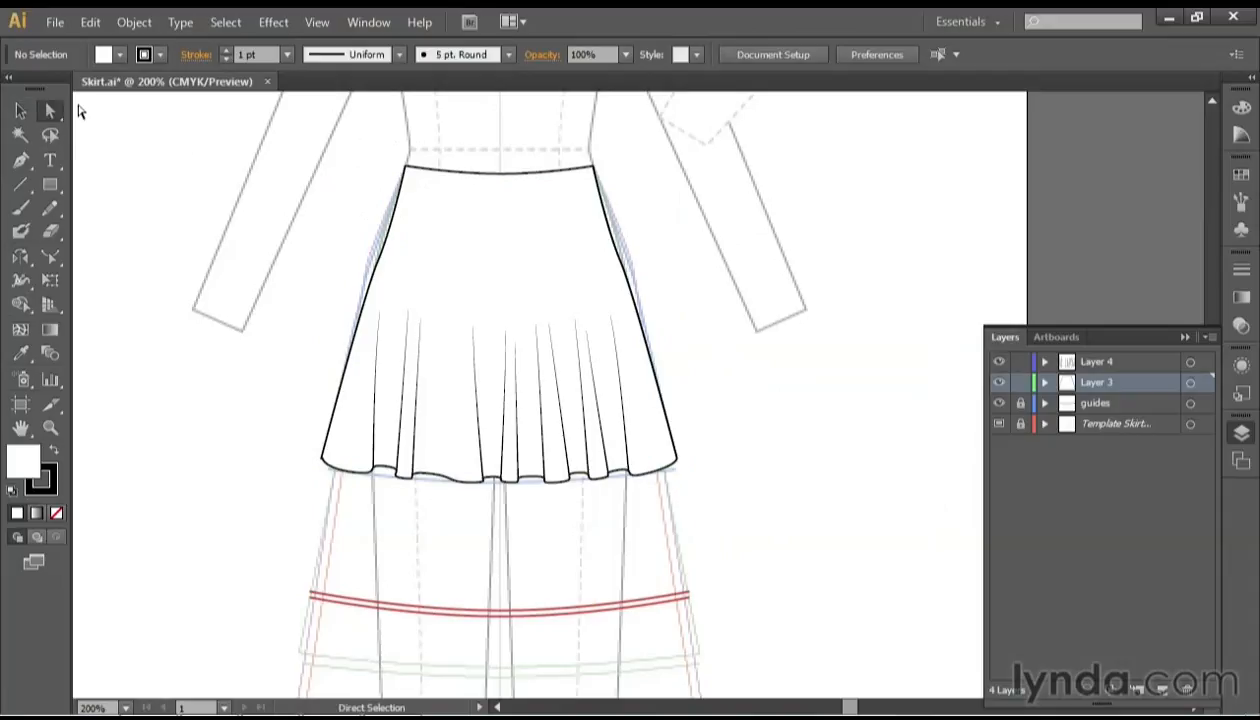
pyautogui.click(501, 176)
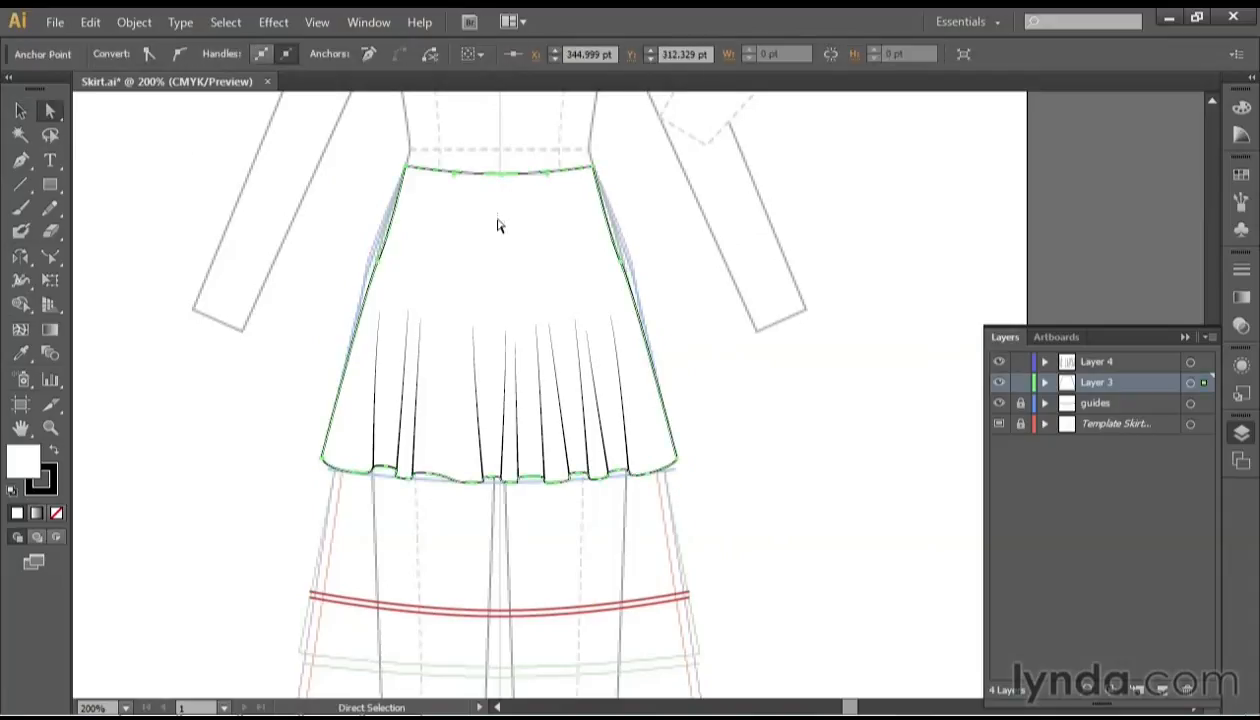
pyautogui.press('v')
pyautogui.press('a')
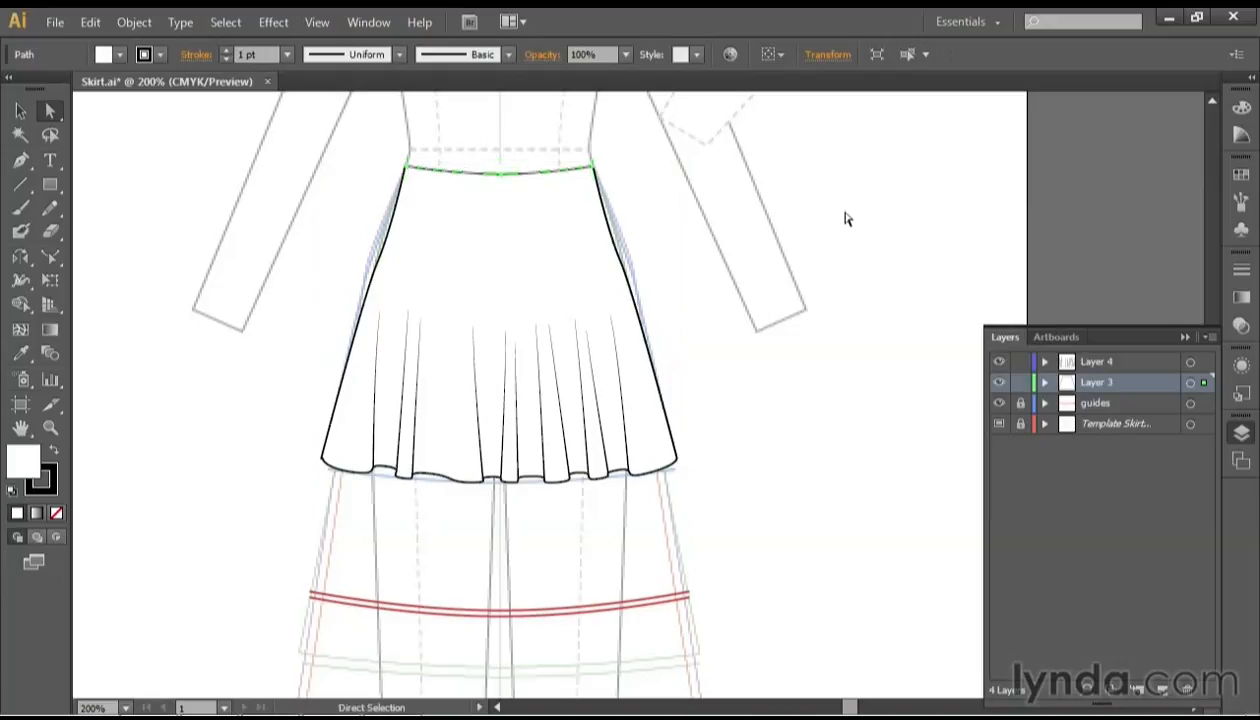
pyautogui.press('Down')
pyautogui.press('Down')
pyautogui.press('Down')
pyautogui.press('Down')
pyautogui.press('Down')
pyautogui.press('Down')
pyautogui.press('Down')
pyautogui.press('Down')
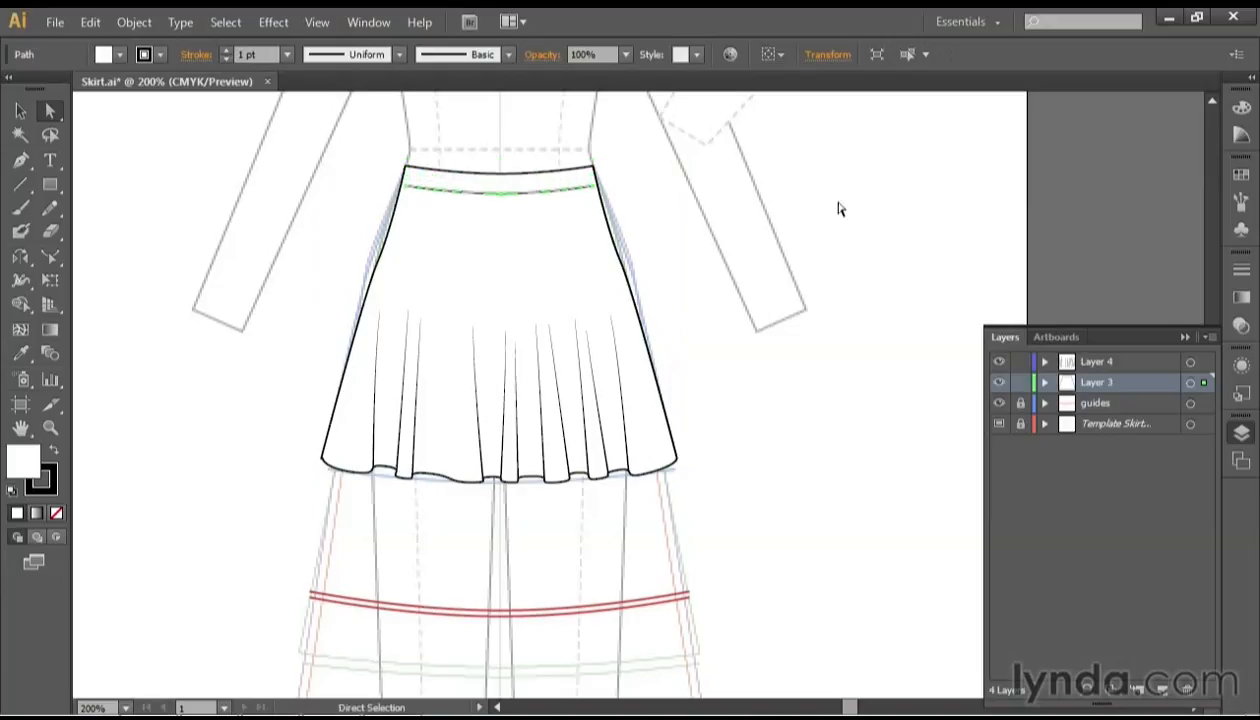
pyautogui.press('Down')
pyautogui.press('Down')
pyautogui.press('Down')
pyautogui.press('Down')
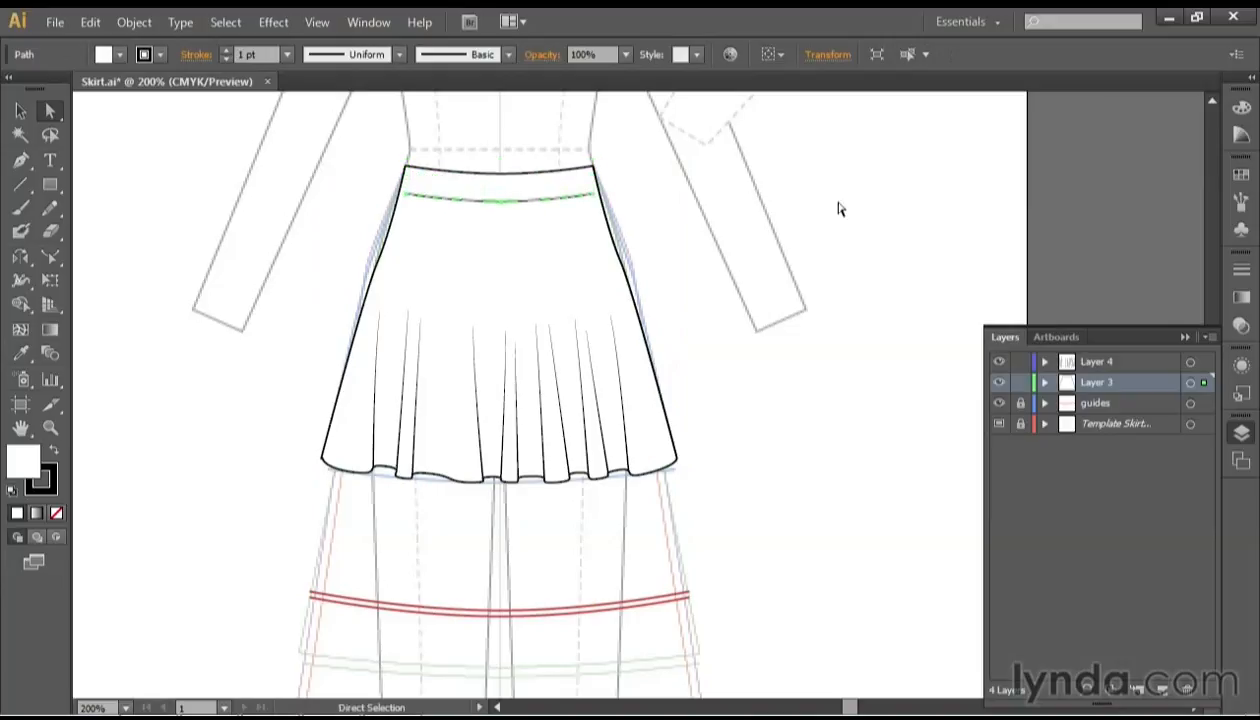
# Step: Remove the waistband seam's fill, widen it evenly past both side seams, and slightly deepen its curve
pyautogui.press('/')
pyautogui.click(20, 112)
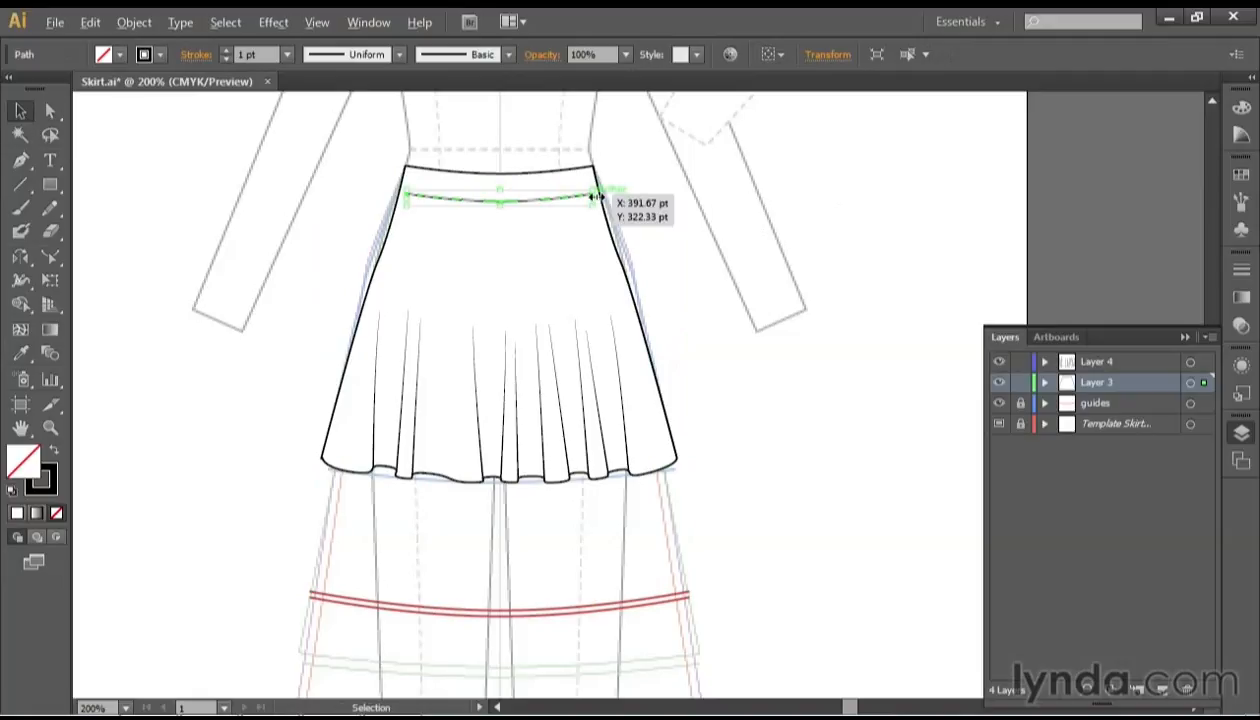
pyautogui.moveTo(596, 197); pyautogui.dragTo(620, 196)
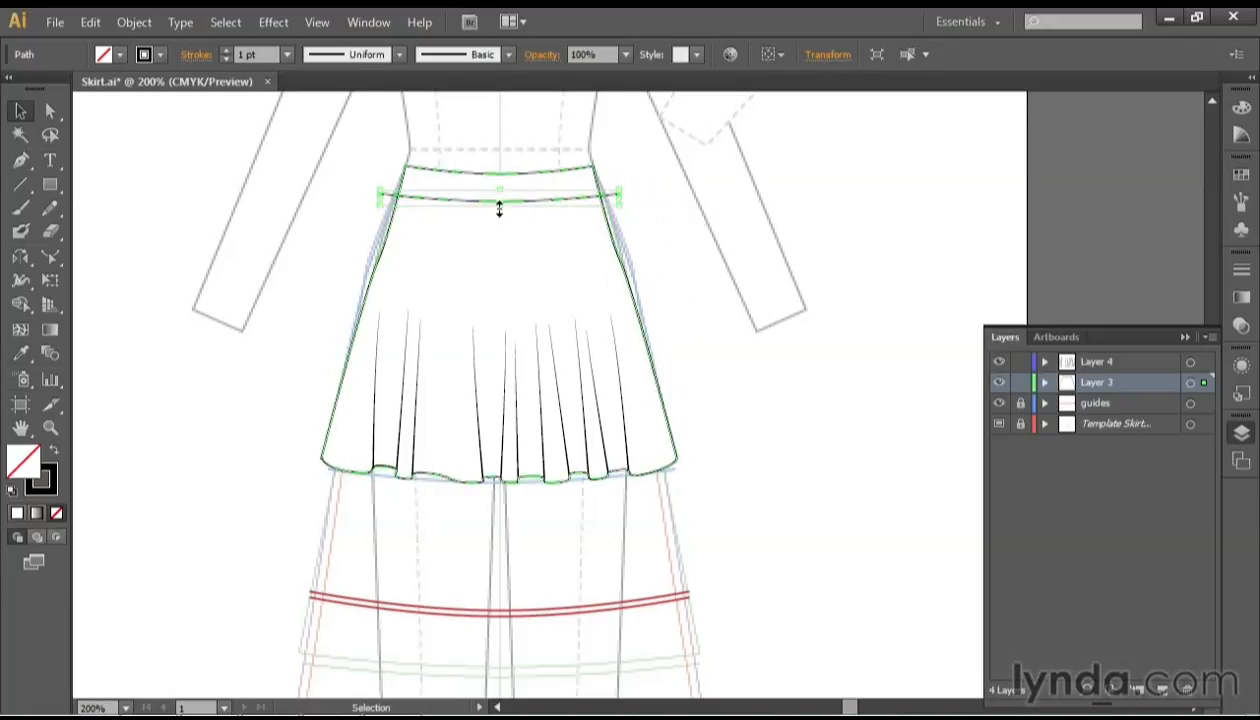
pyautogui.moveTo(499, 208); pyautogui.dragTo(497, 176)
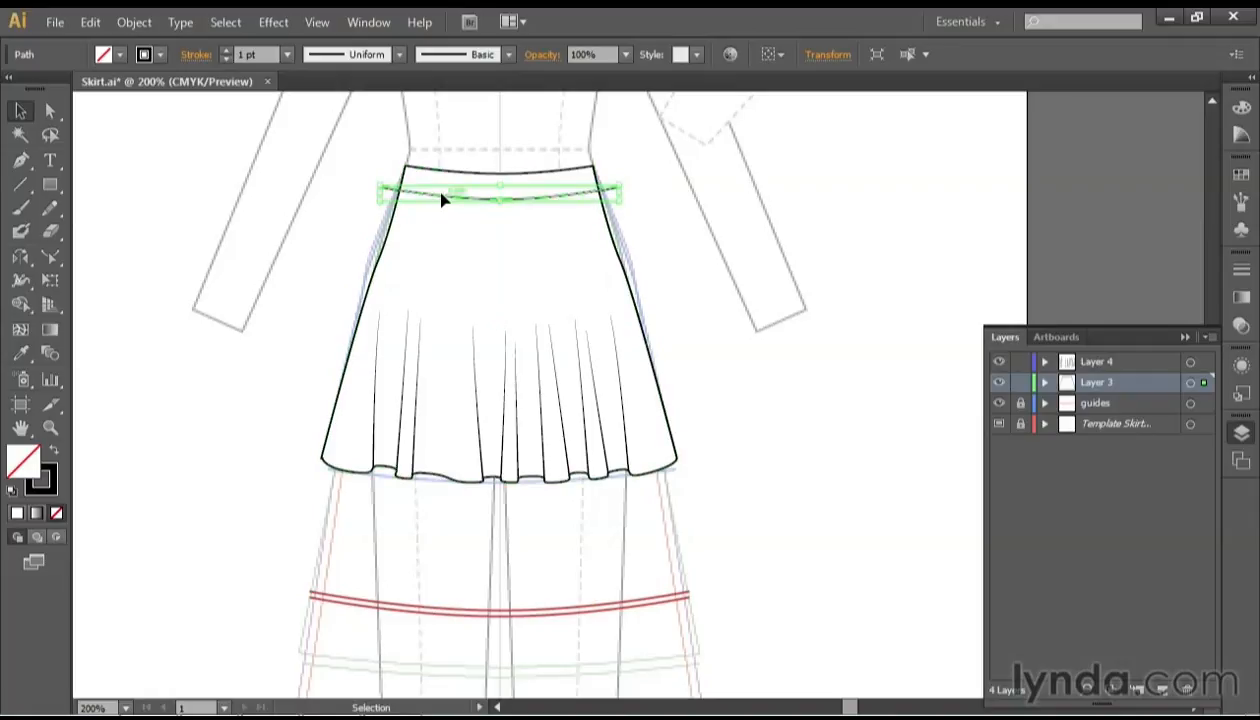
pyautogui.click(146, 150)
# Step: Divide the skirt outline along the waistband seam with Pathfinder, then ungroup and deselect the resulting pieces
pyautogui.click(508, 230)
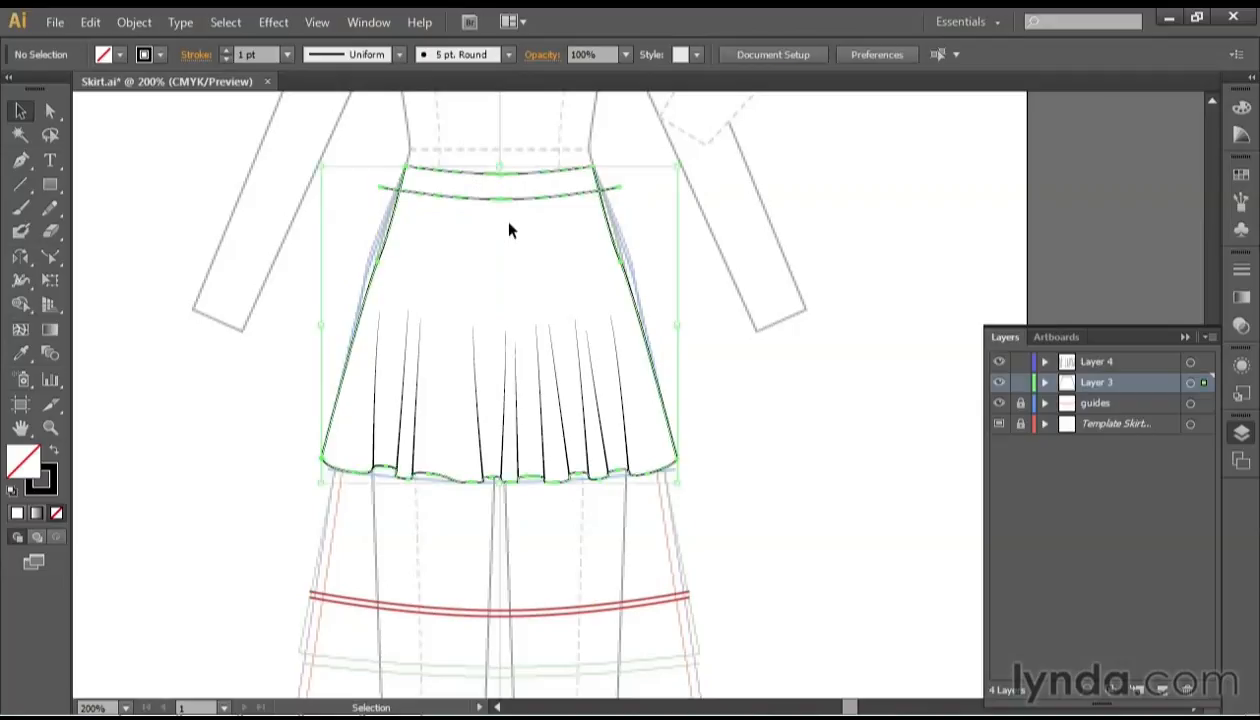
pyautogui.click(368, 24)
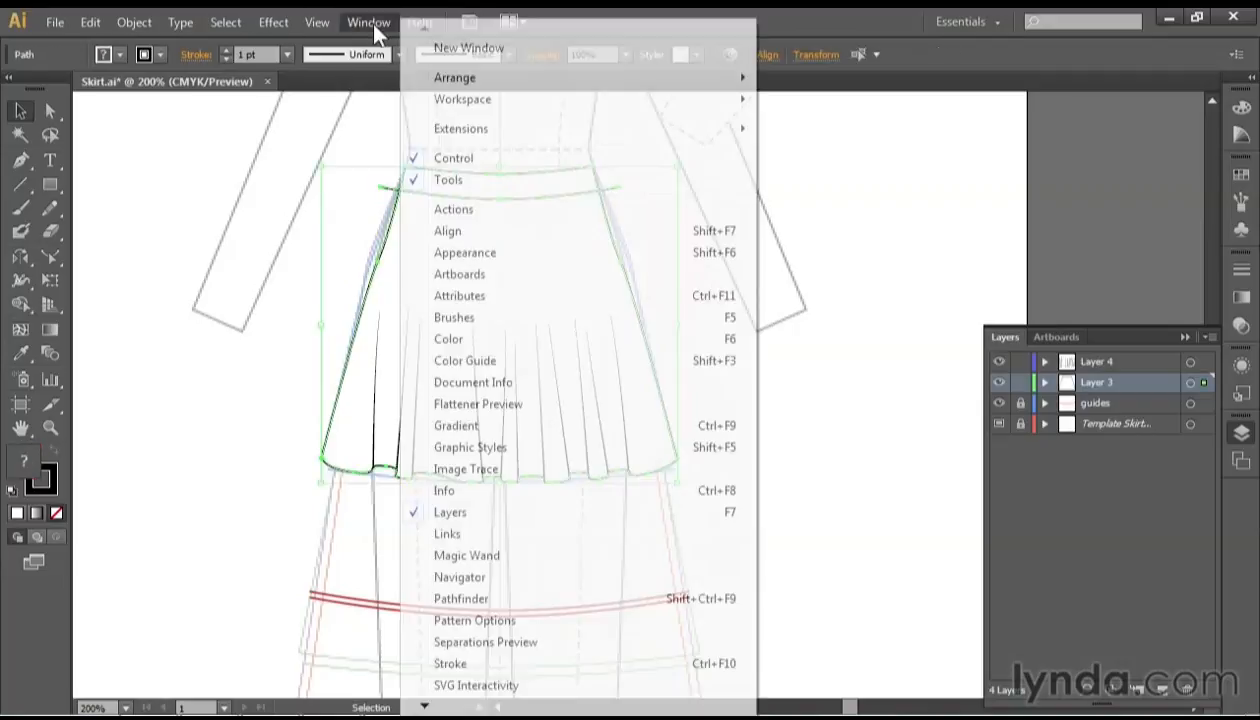
pyautogui.click(478, 520)
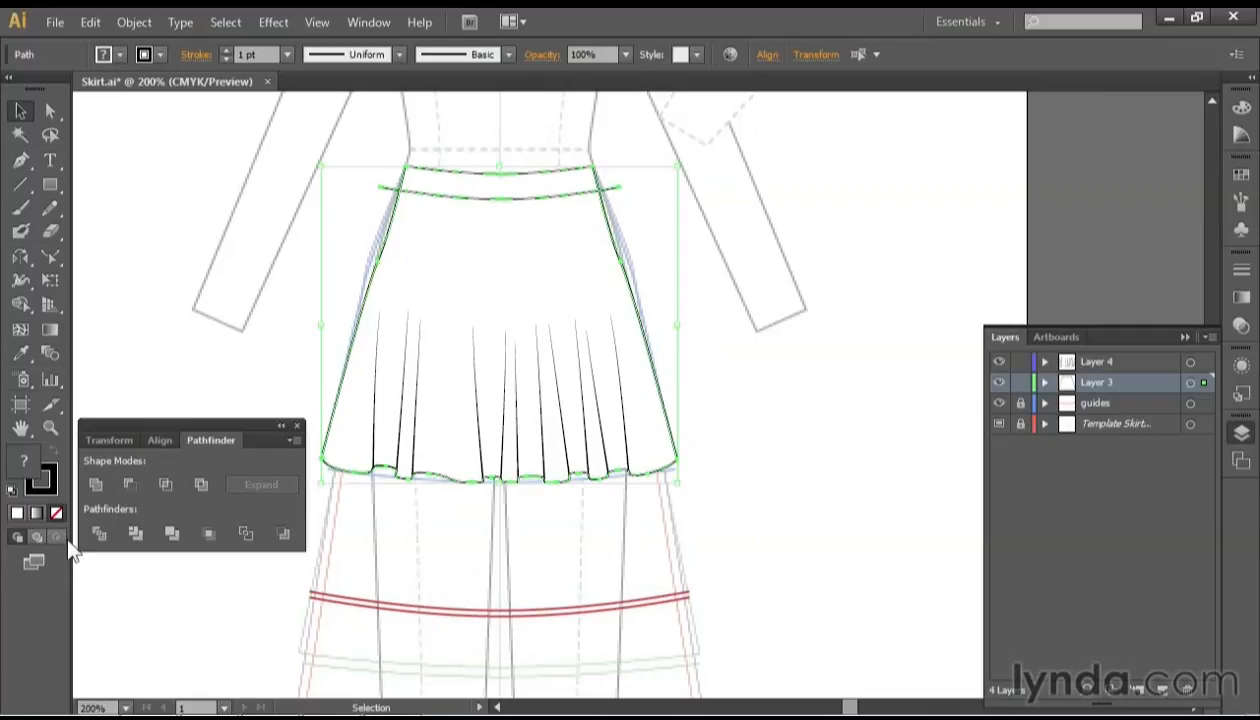
pyautogui.click(102, 537)
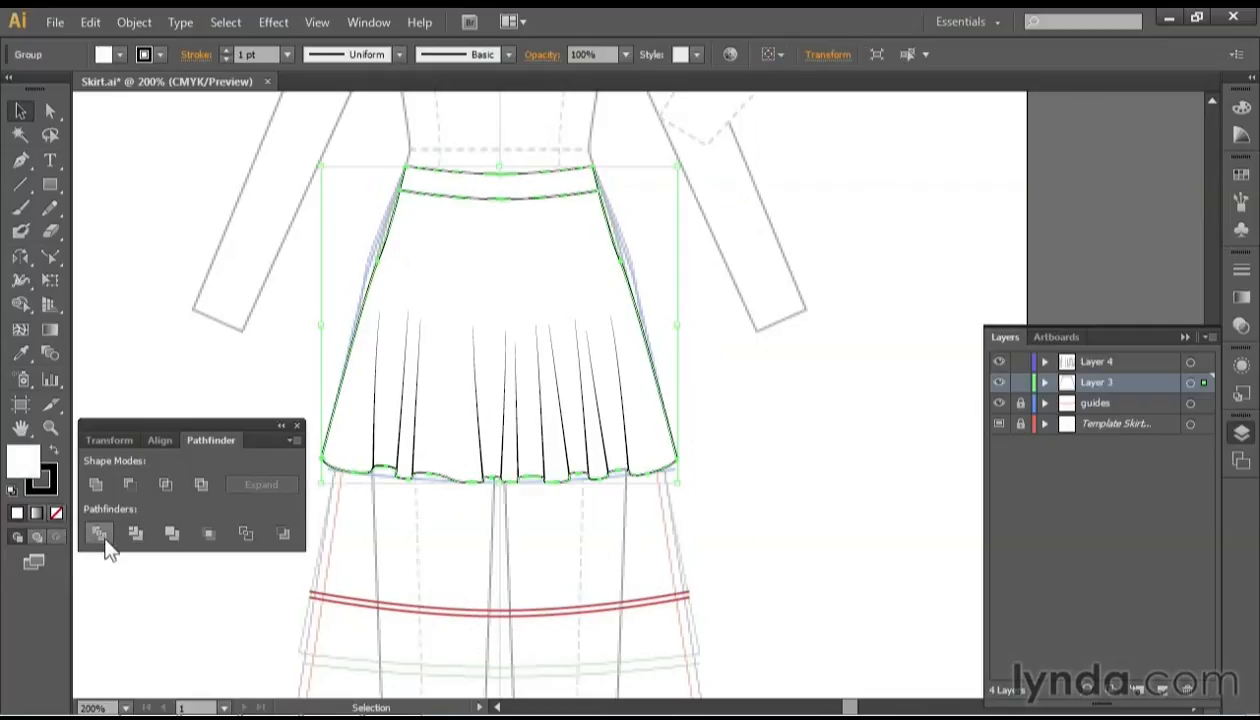
pyautogui.rightClick(263, 194)
pyautogui.click(323, 312)
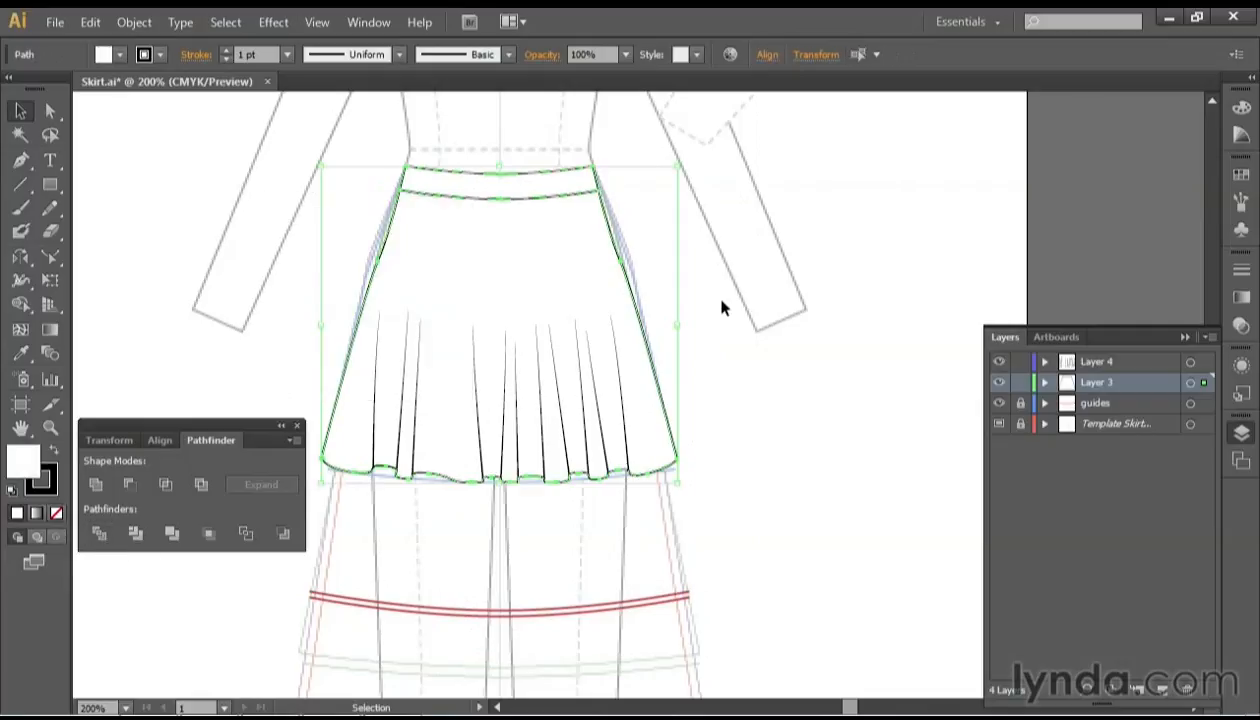
pyautogui.click(738, 352)
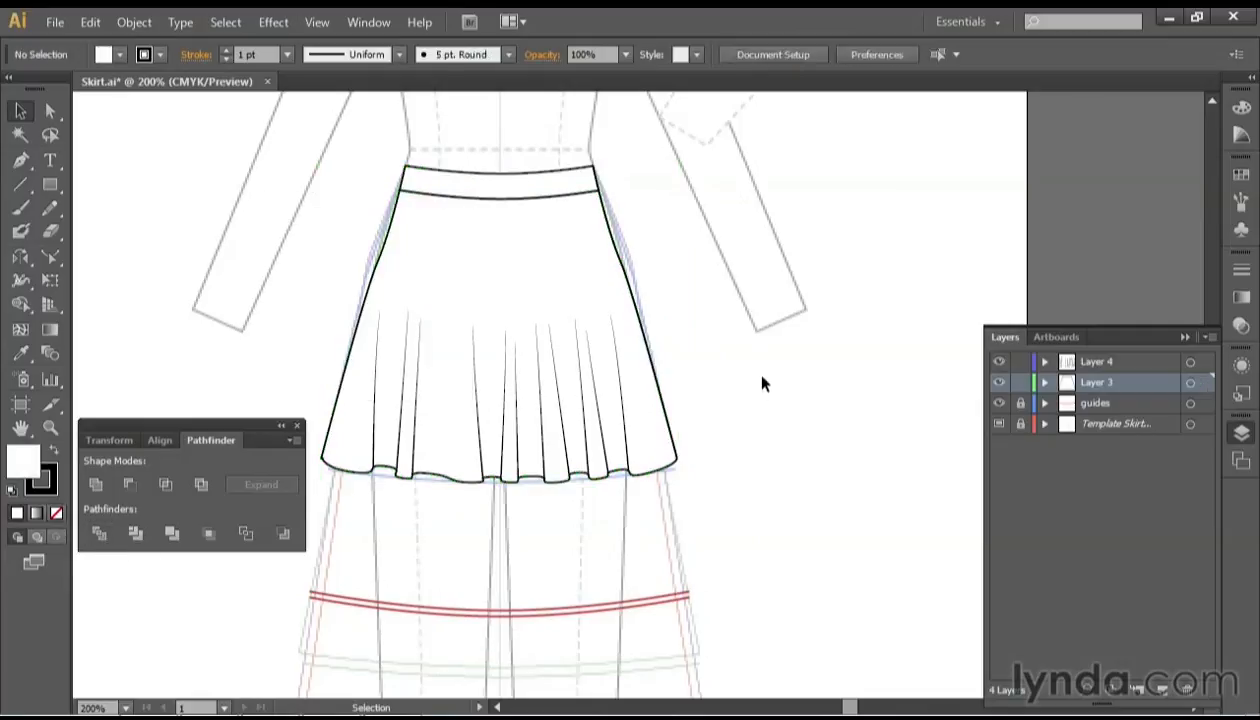
# Step: Paste a copy of the waistband's upper edge in front and join its two ends into a closed shape
pyautogui.click(50, 111)
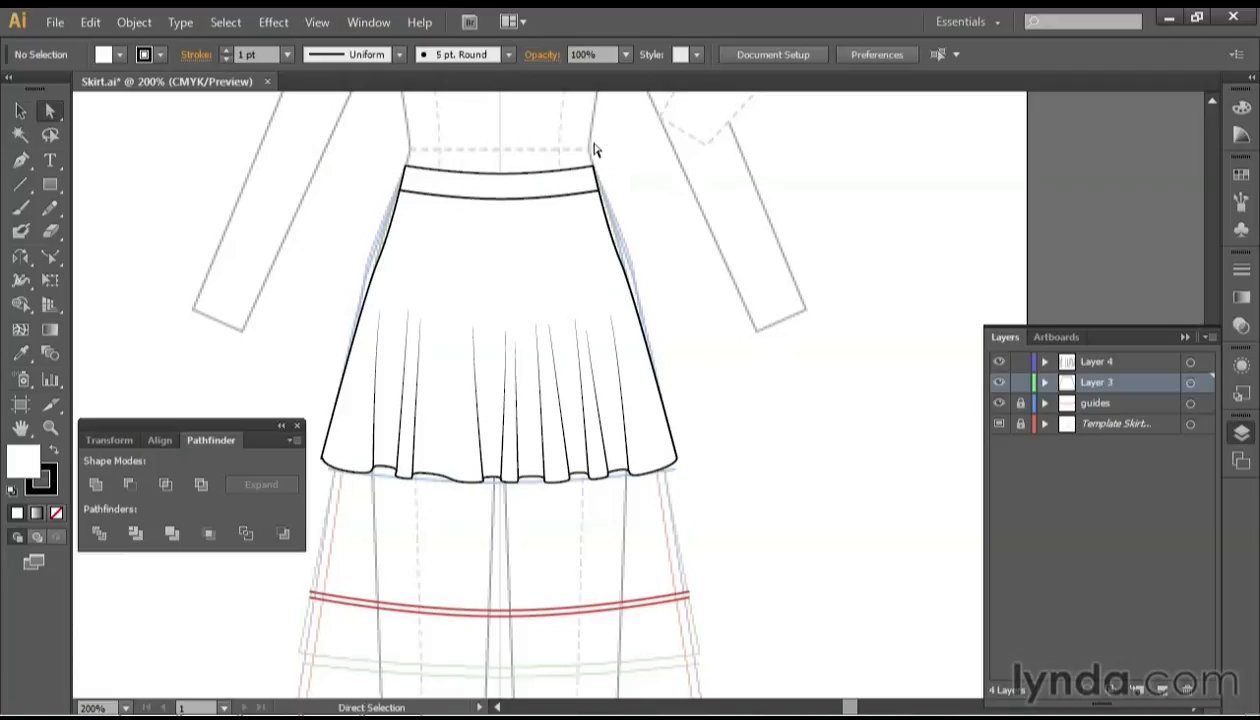
pyautogui.click(500, 178)
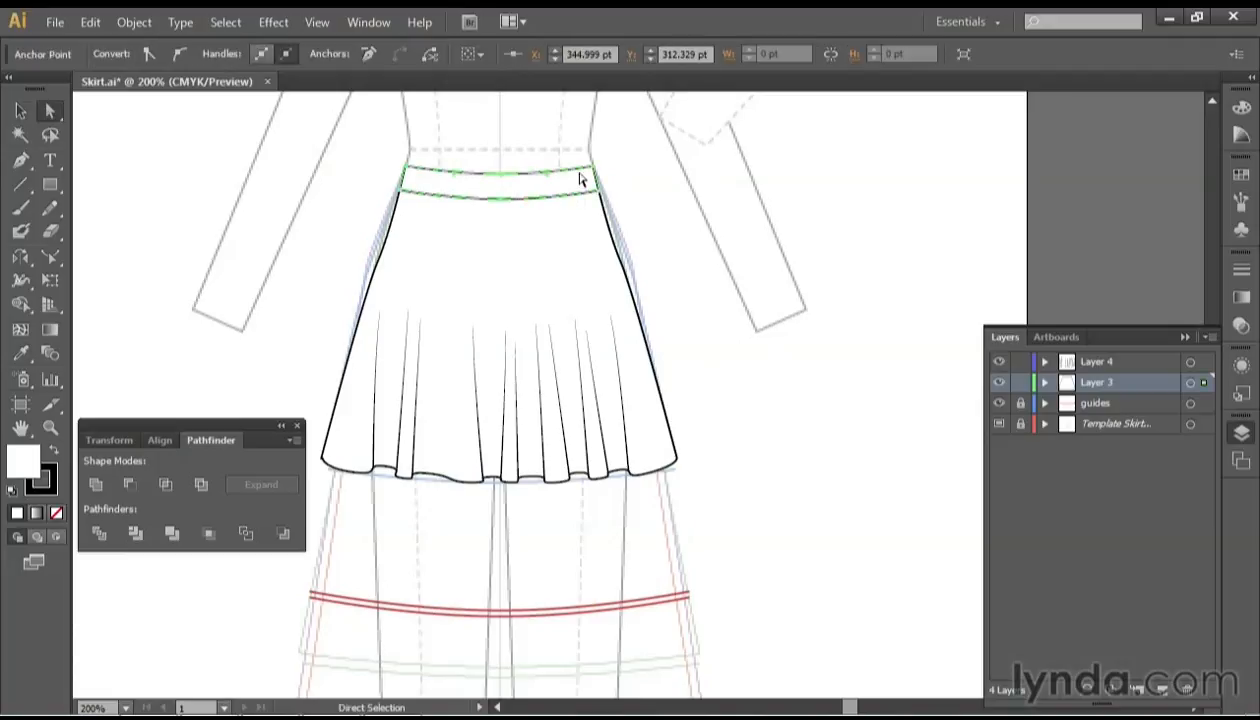
pyautogui.press('ctrl')
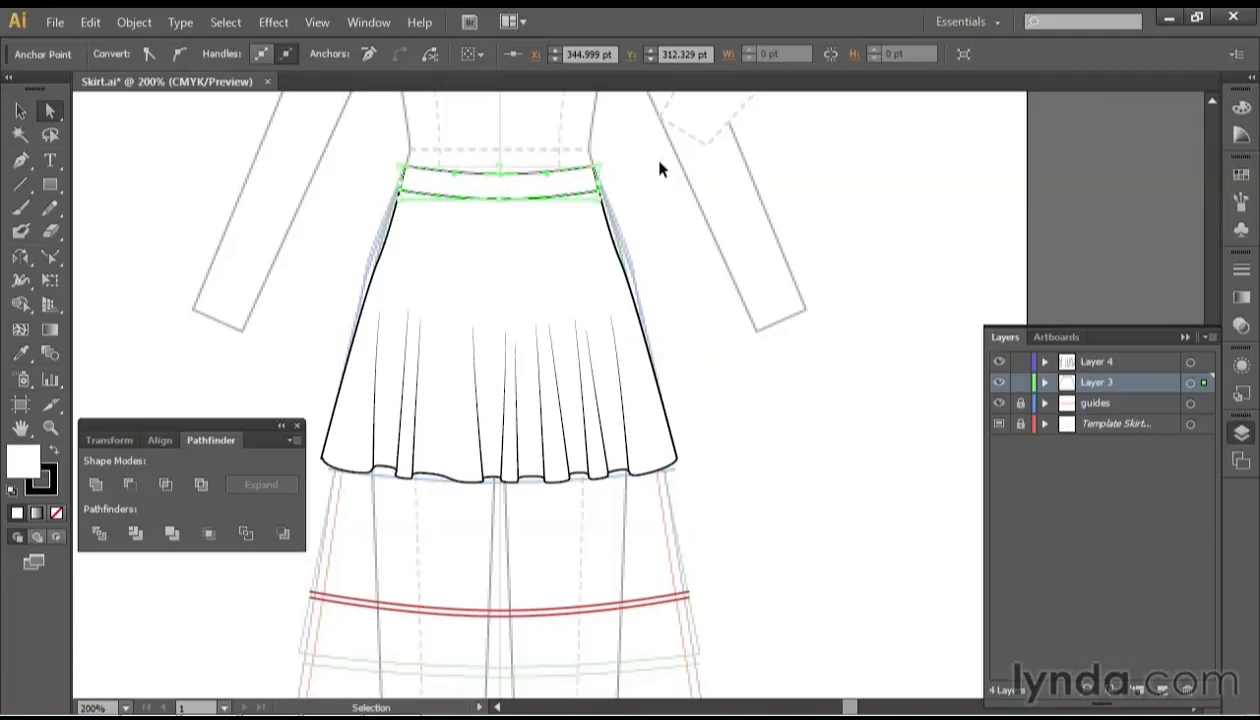
pyautogui.hotkey('ctrl', 'f')
pyautogui.rightClick(659, 167)
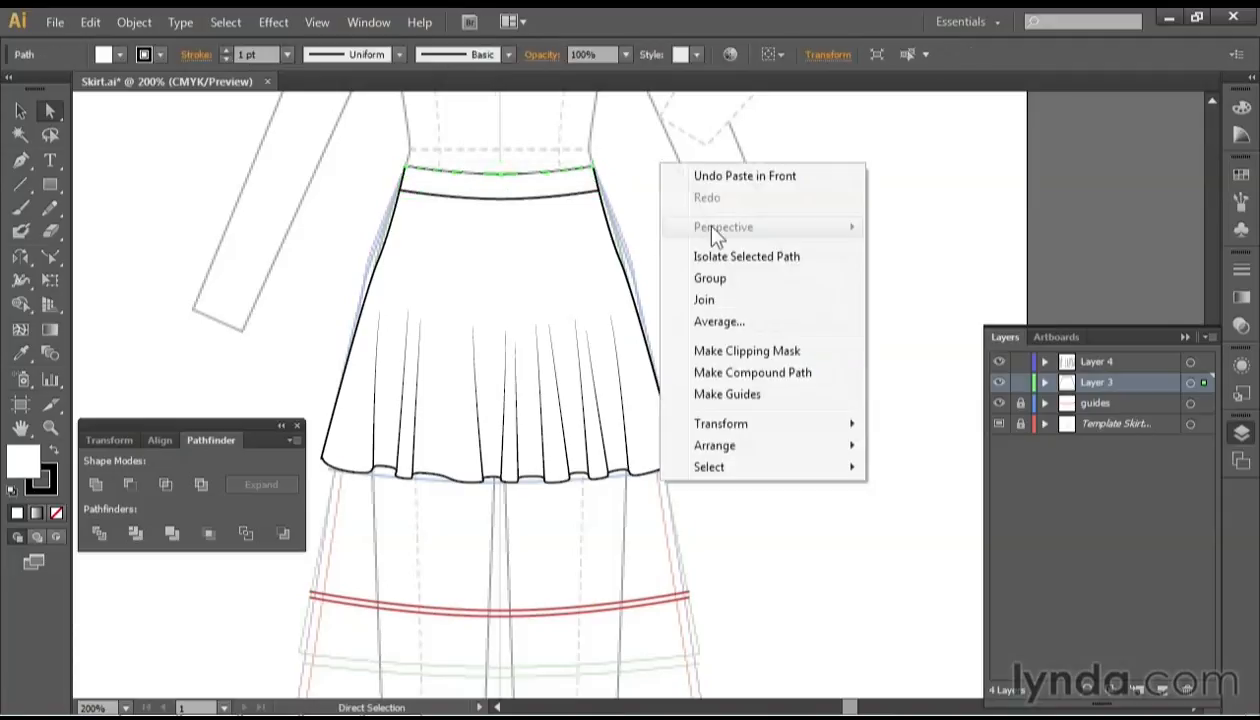
pyautogui.click(706, 297)
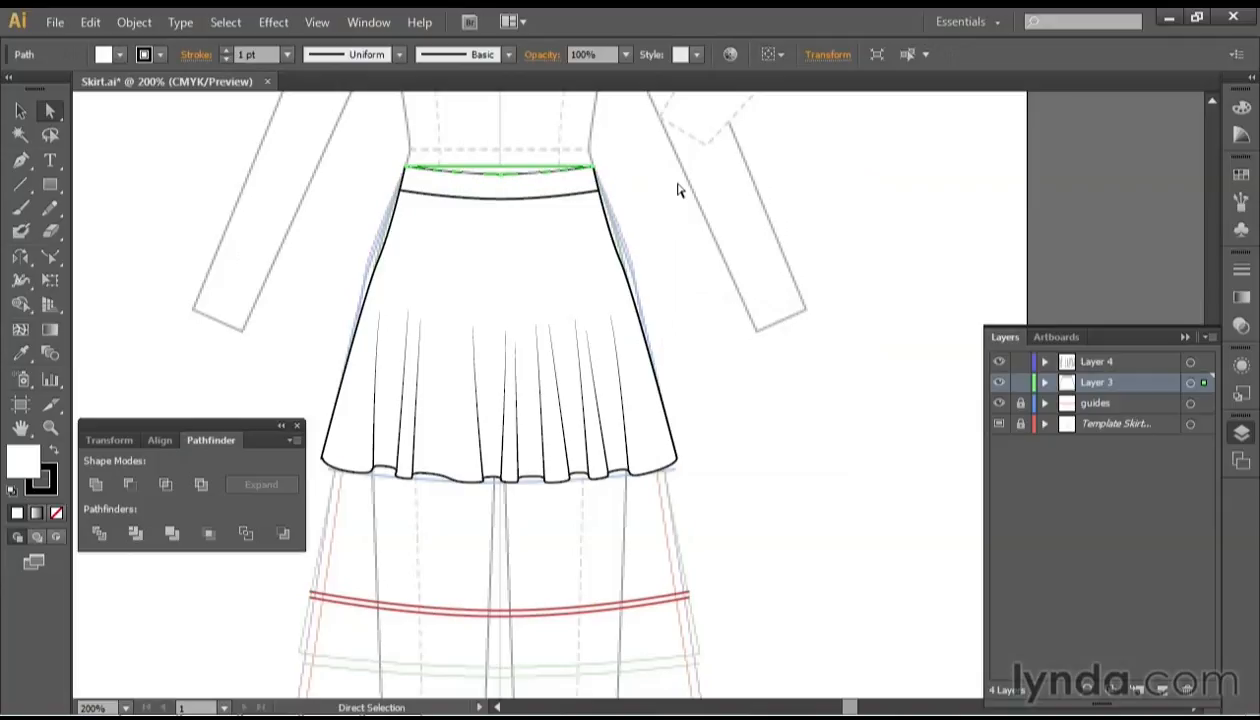
# Step: Curve the closed shape's straight edge slightly upward with the Reshape tool to form the back waist, and deselect it
pyautogui.moveTo(494, 162); pyautogui.dragTo(512, 178)
pyautogui.click(50, 258)
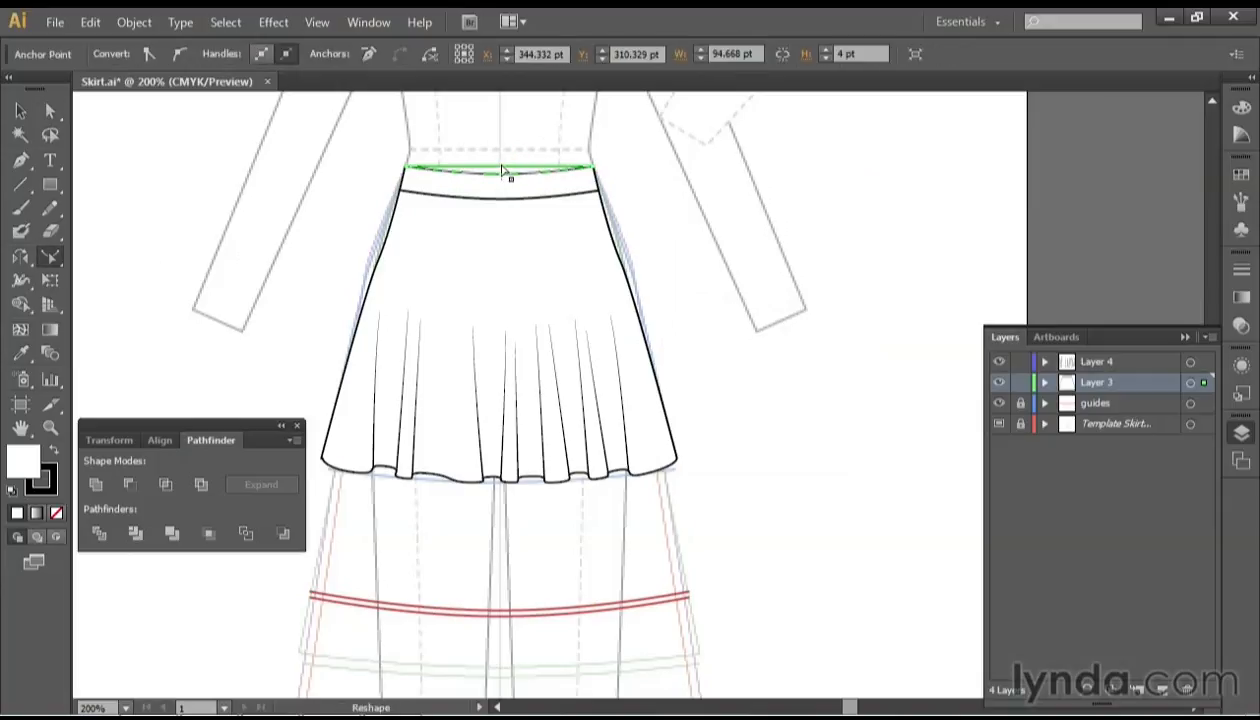
pyautogui.moveTo(505, 173); pyautogui.dragTo(503, 163)
pyautogui.click(20, 111)
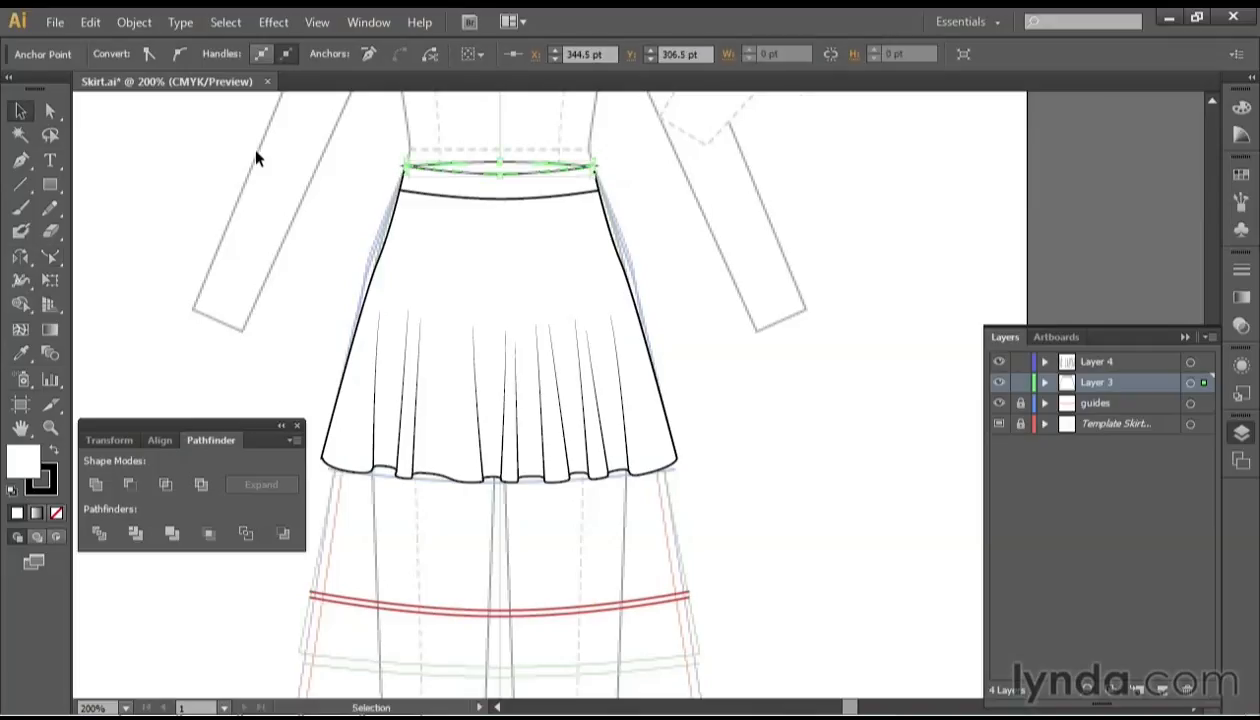
pyautogui.click(251, 147)
# Step: Apply round caps and round corner joins to the strokes of all the skirt artwork, then deselect it
pyautogui.click(50, 428)
pyautogui.moveTo(335, 152); pyautogui.dragTo(700, 203)
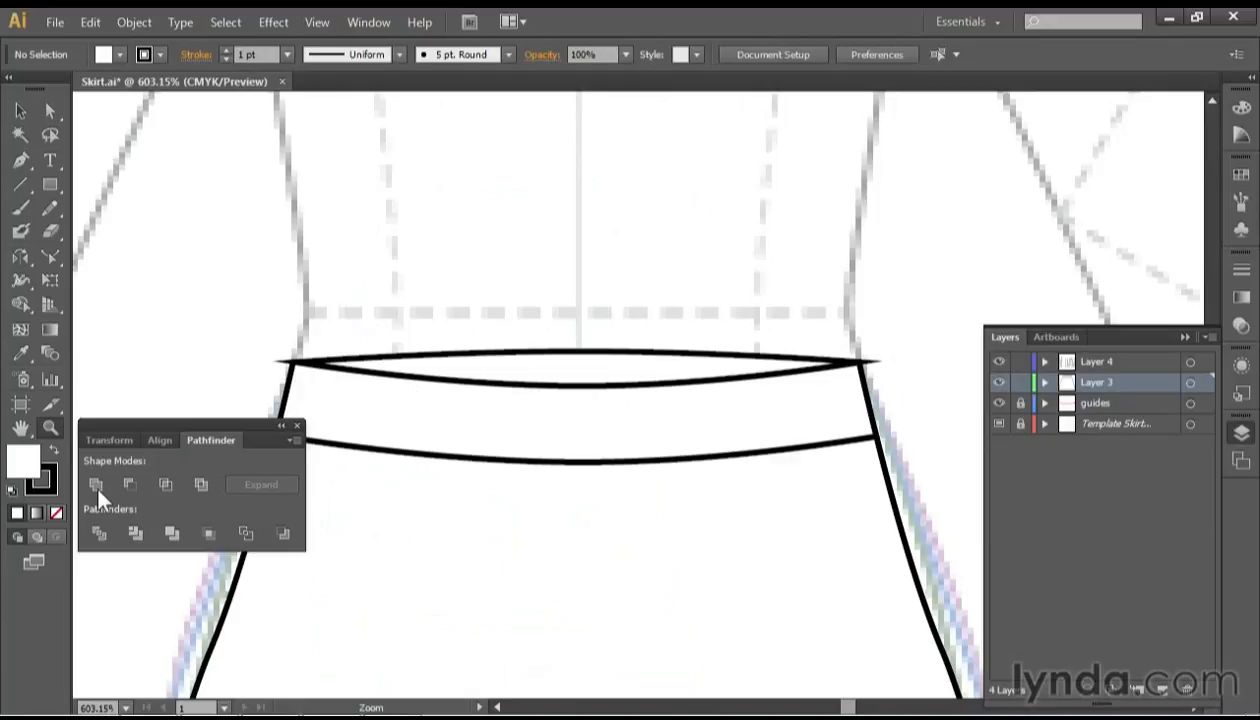
pyautogui.keyDown('alt'); pyautogui.click(697, 533); pyautogui.keyUp('alt')
pyautogui.keyDown('alt'); pyautogui.click(697, 533); pyautogui.keyUp('alt')
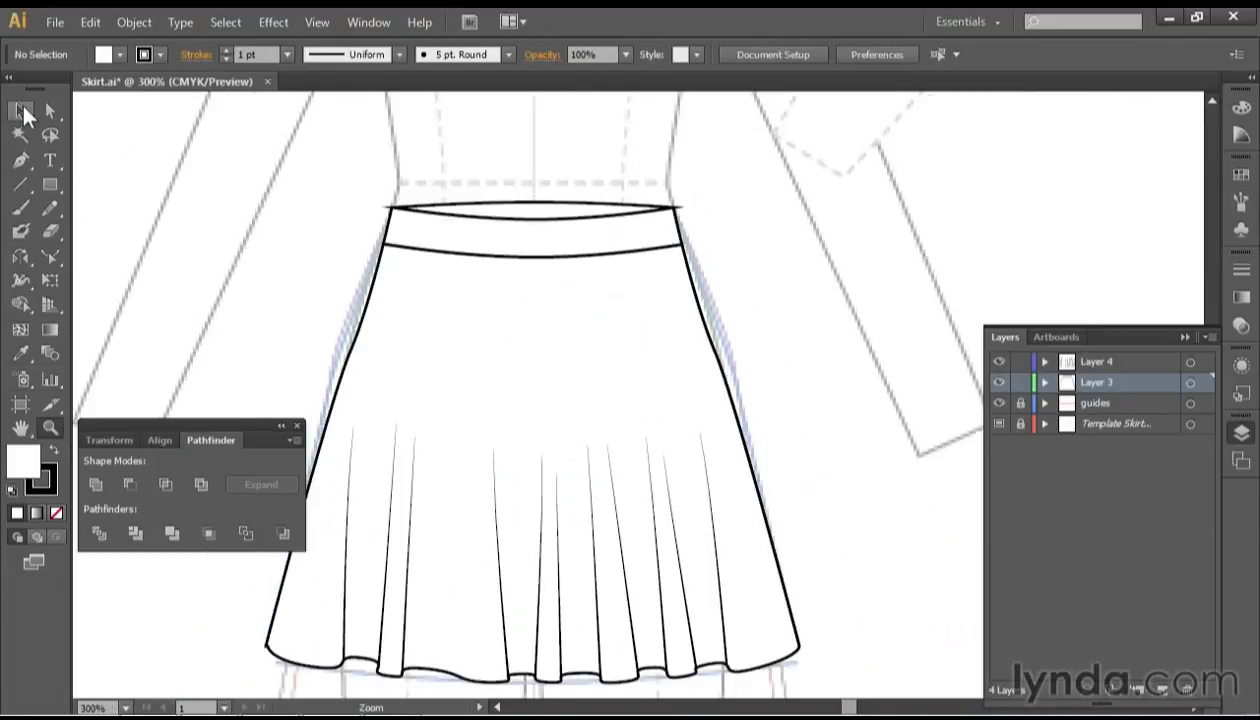
pyautogui.click(21, 111)
pyautogui.scroll(-5, 210, 162)
pyautogui.hotkey('ctrl', 'a')
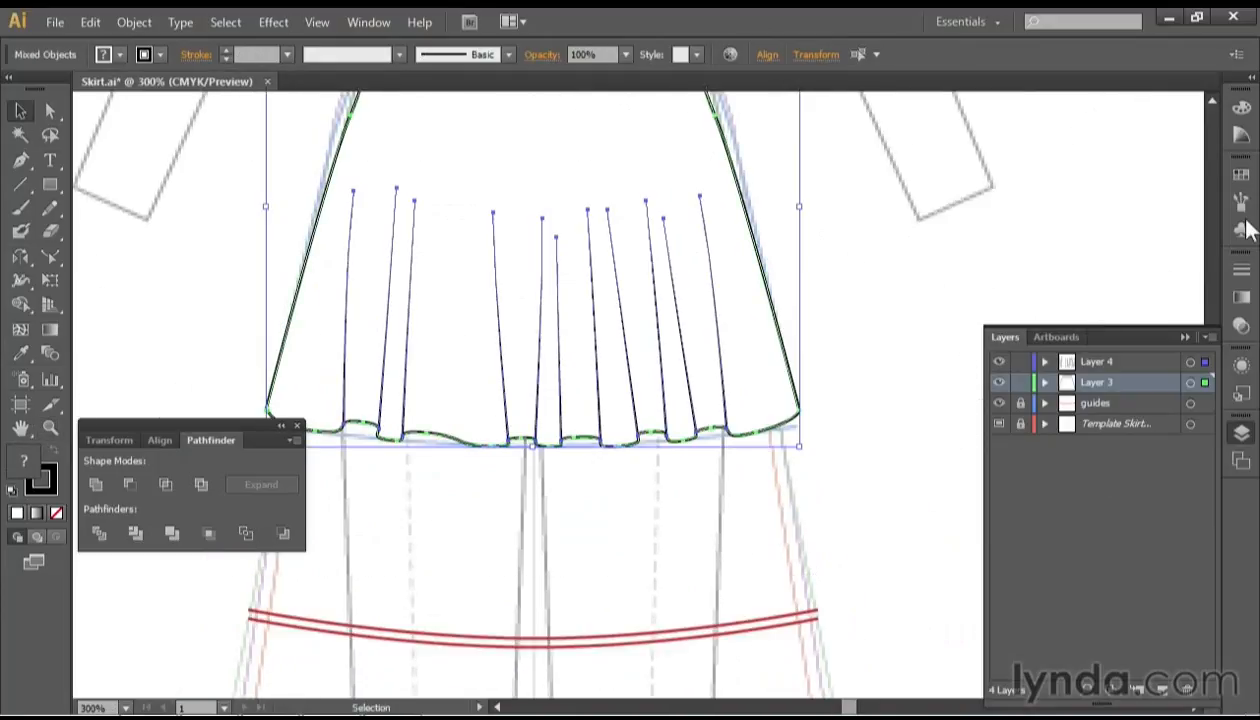
pyautogui.click(1244, 268)
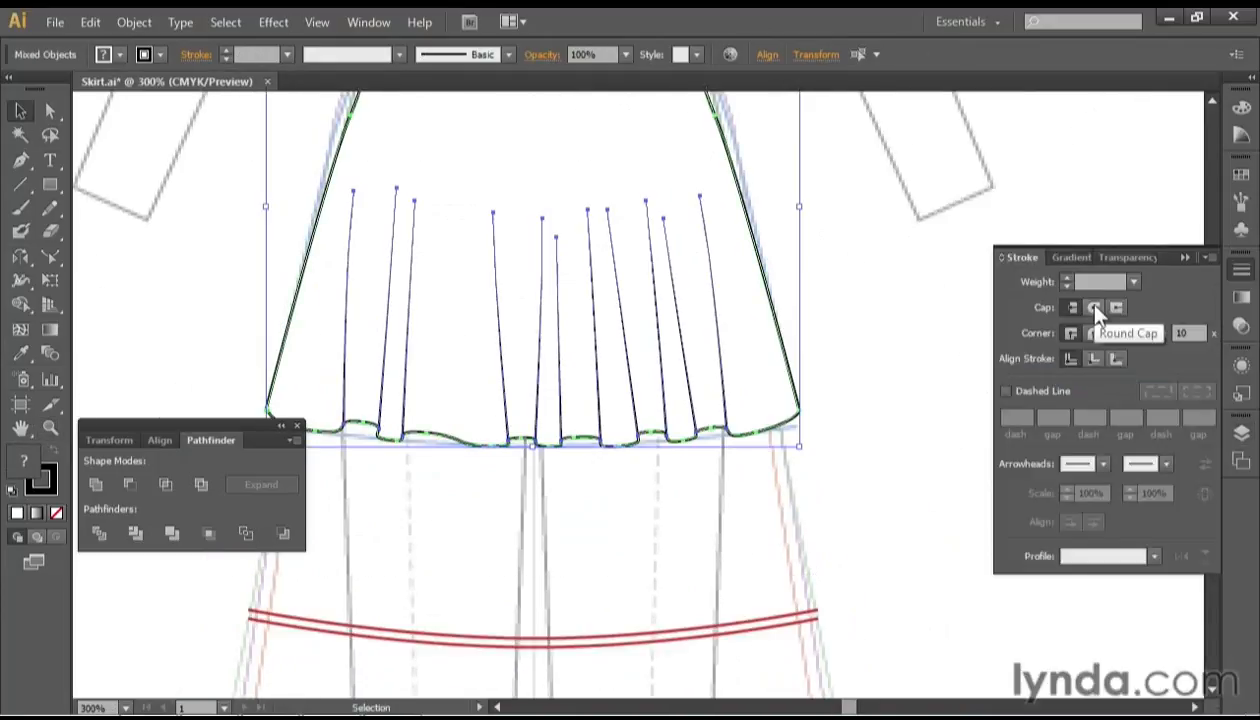
pyautogui.click(1095, 308)
pyautogui.click(1093, 333)
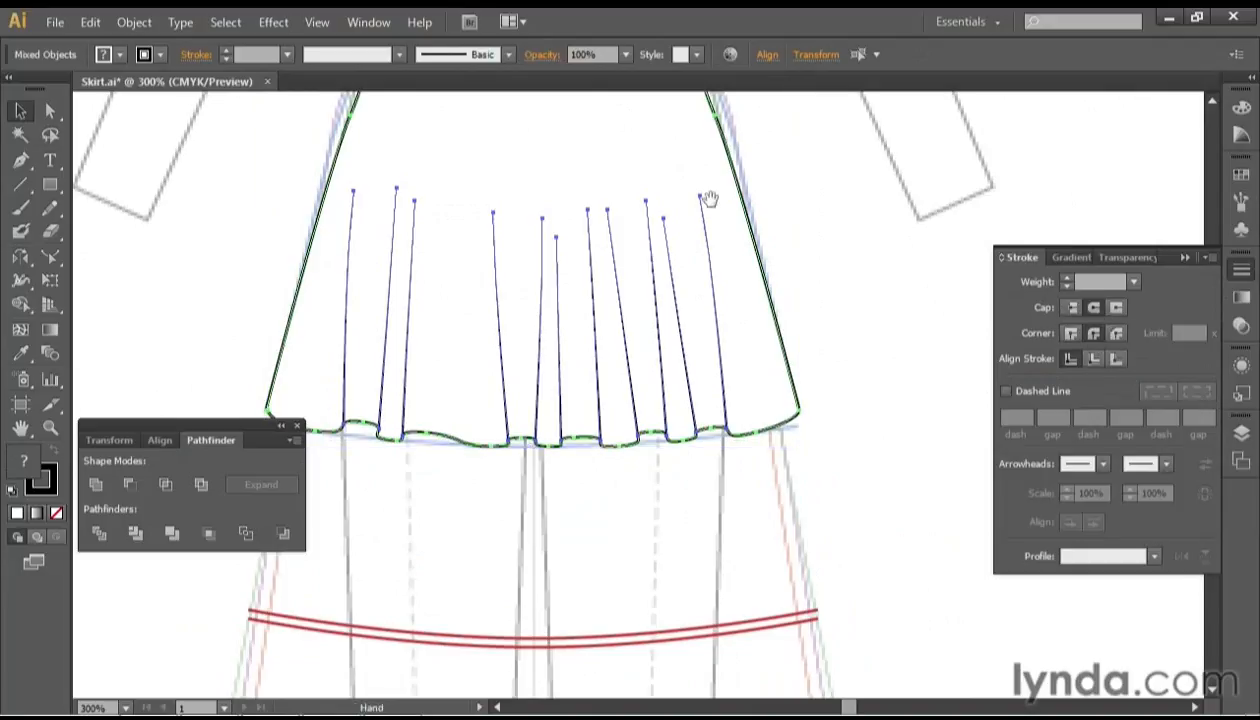
pyautogui.moveTo(709, 197); pyautogui.dragTo(773, 412)
pyautogui.click(815, 232)
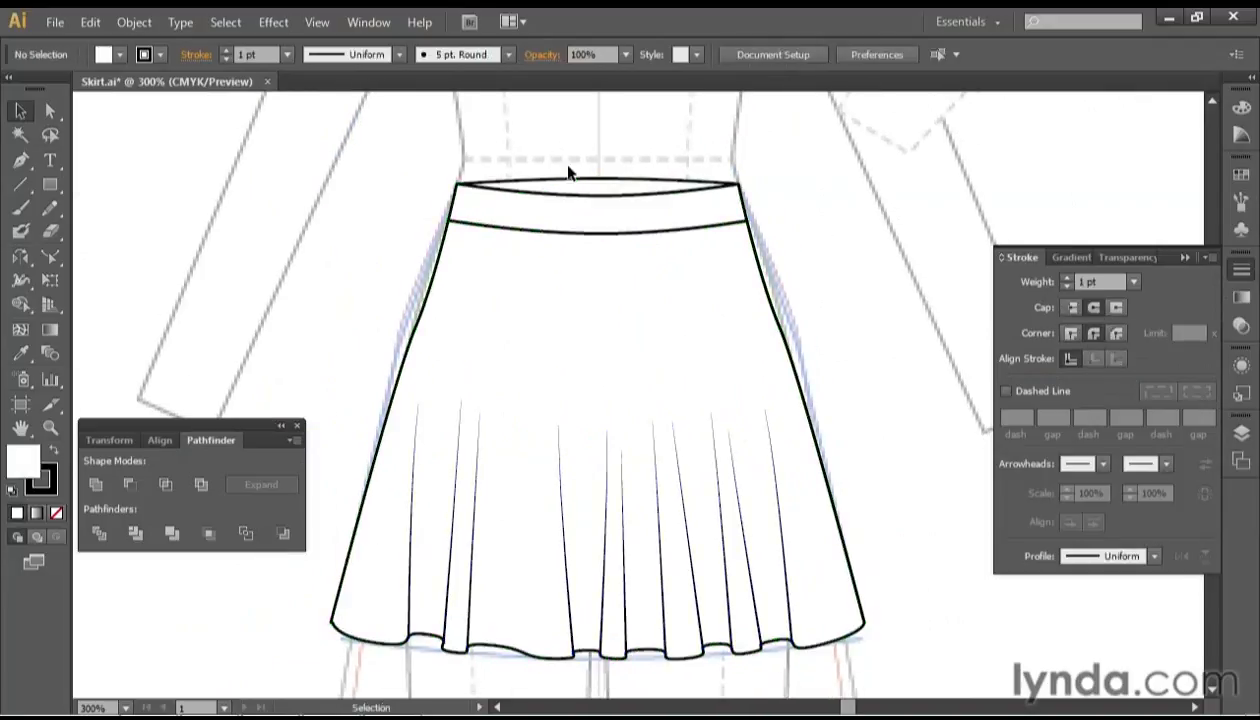
# Step: Fill the back waist opening with a light grey swatch and deselect it
pyautogui.click(584, 192)
pyautogui.click(1241, 174)
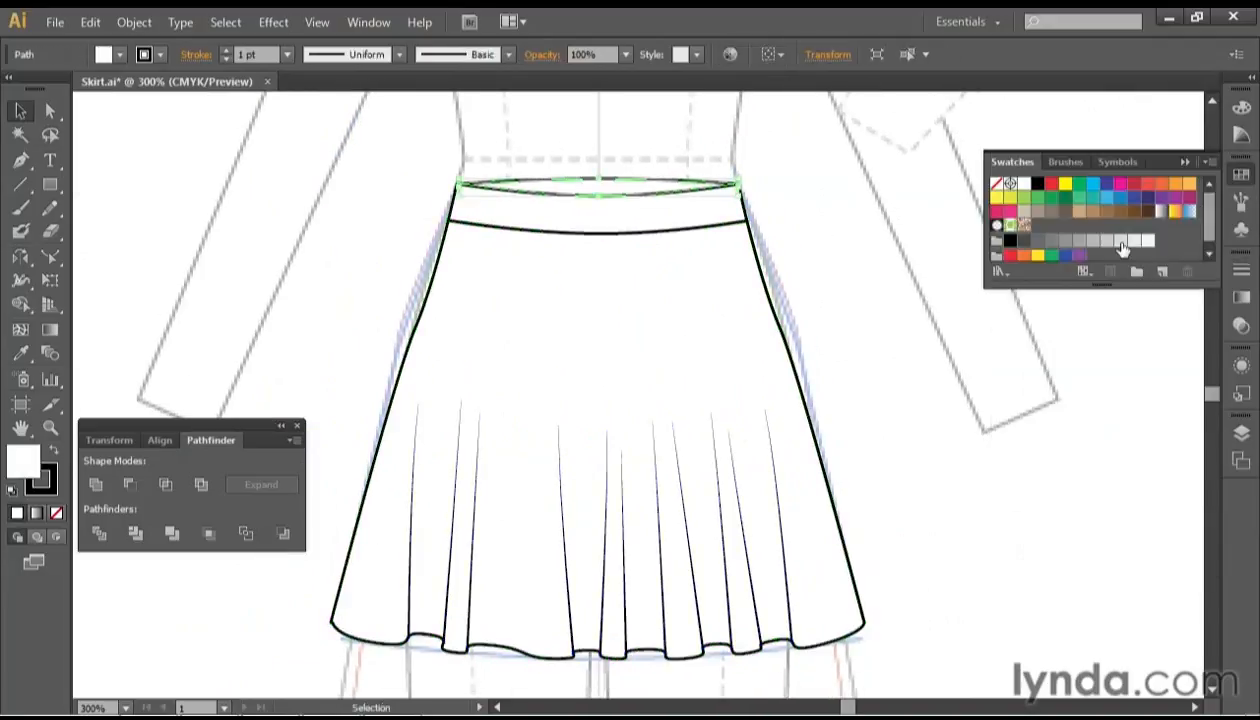
pyautogui.click(1118, 242)
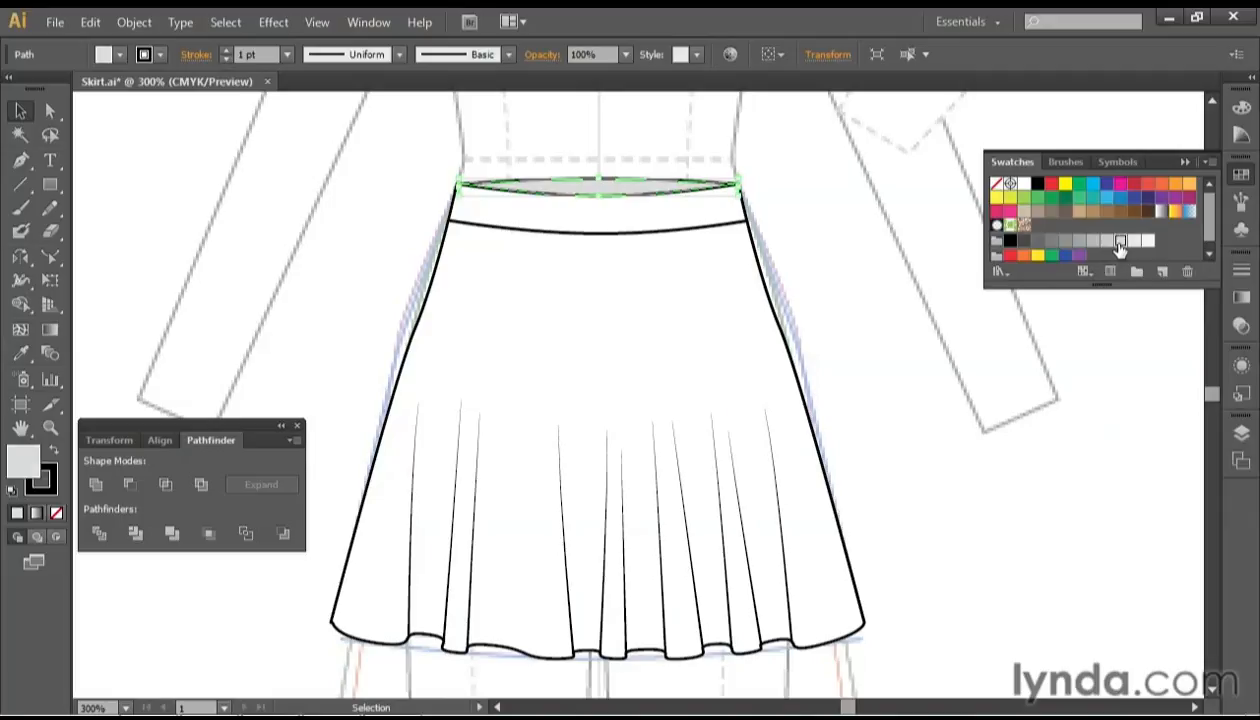
pyautogui.click(853, 228)
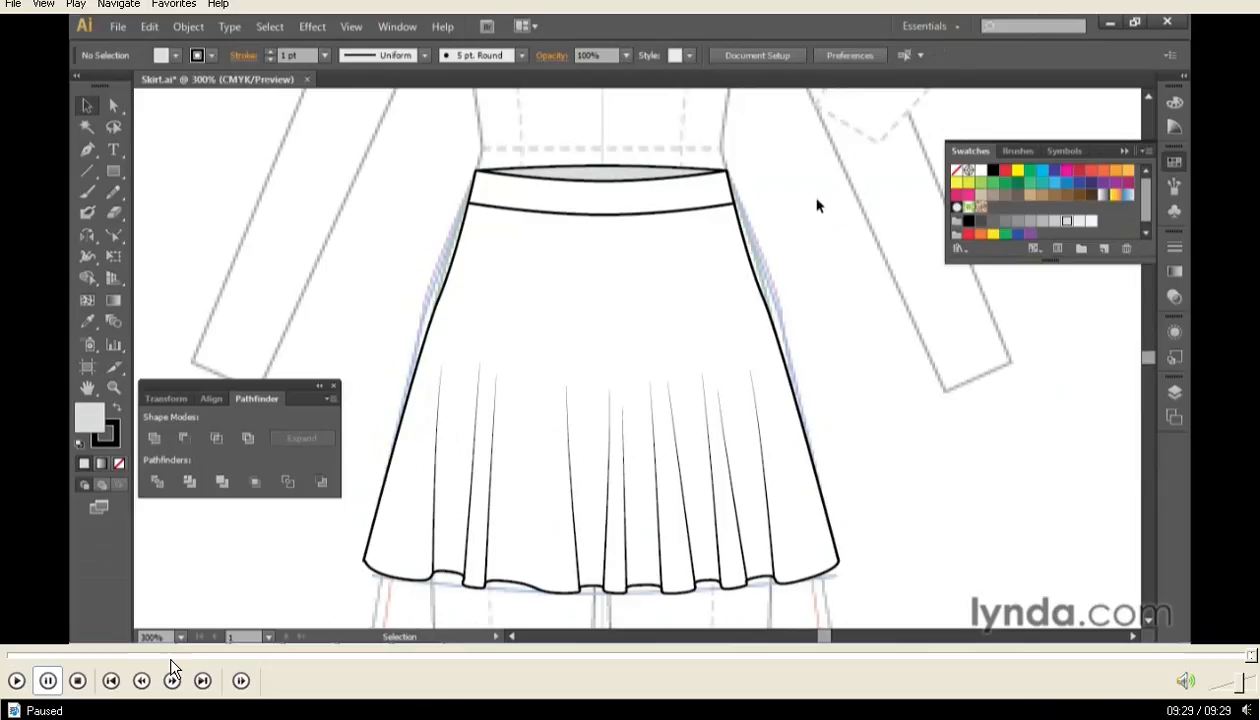
pyautogui.click(43, 4)
pyautogui.moveTo(100, 318)
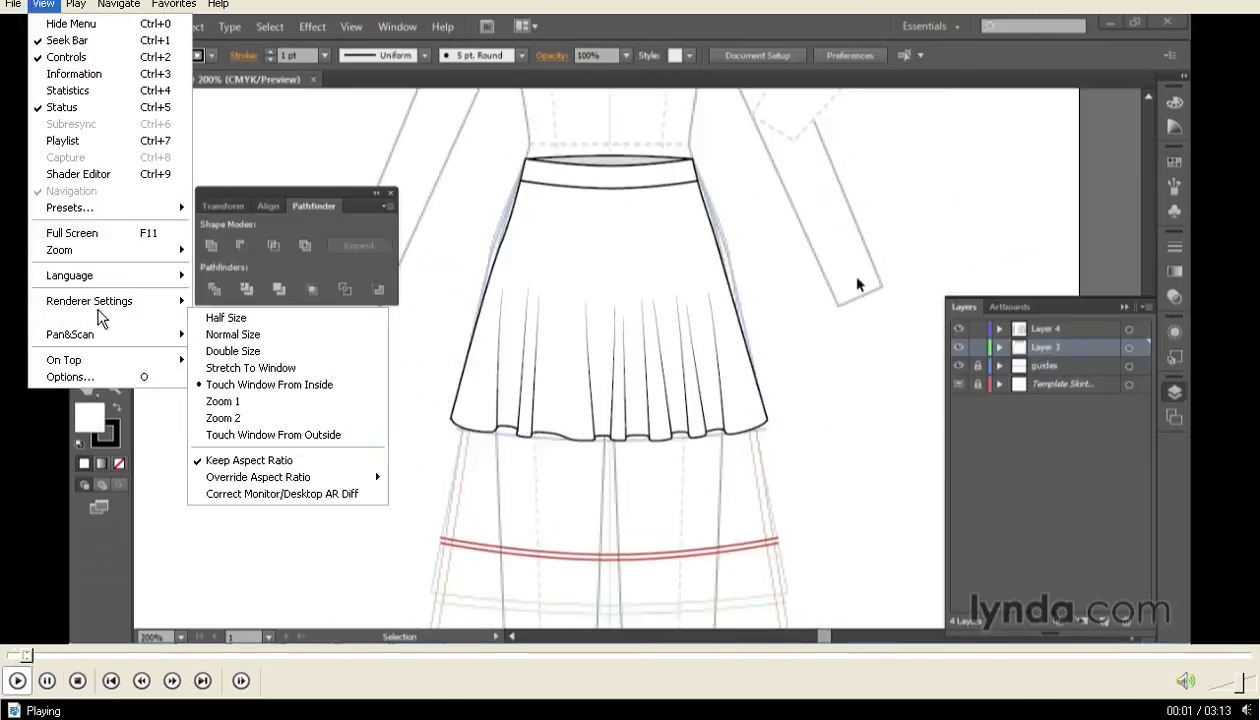
pyautogui.click(120, 233)
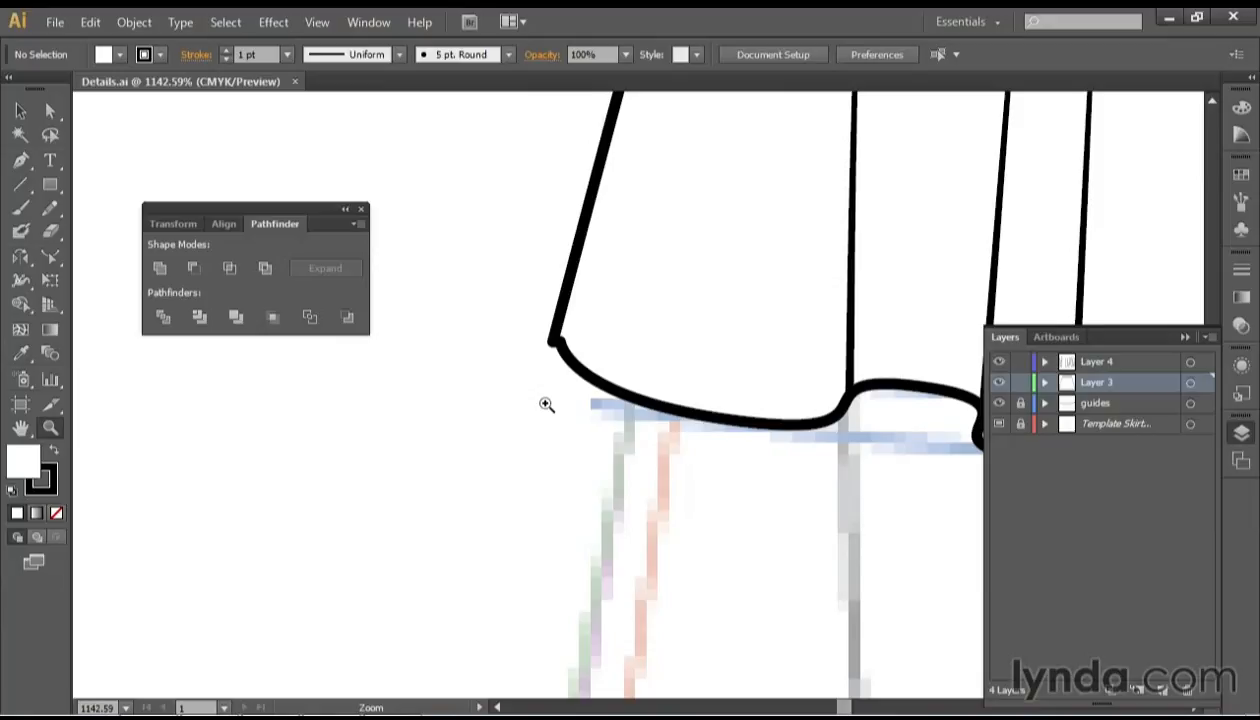
# Step: Average the two overlapping anchor points at the skirt's lower-left hem corner on both axes
pyautogui.click(52, 113)
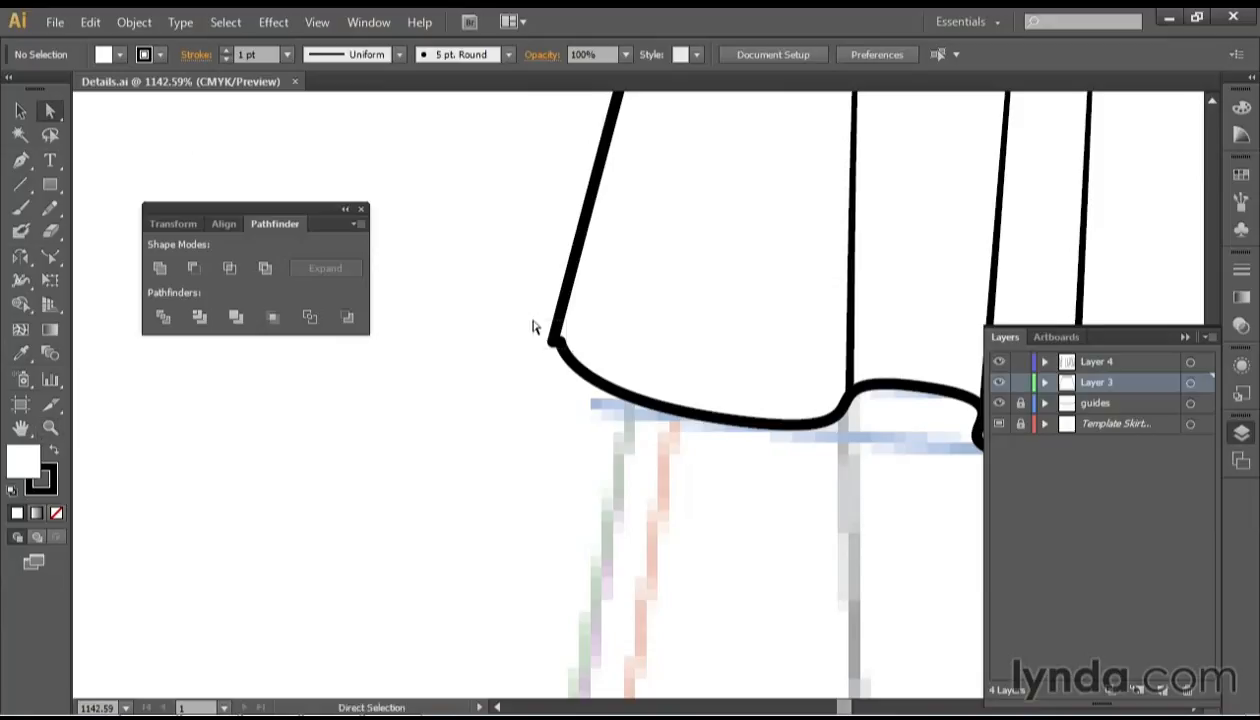
pyautogui.moveTo(533, 327); pyautogui.dragTo(566, 356)
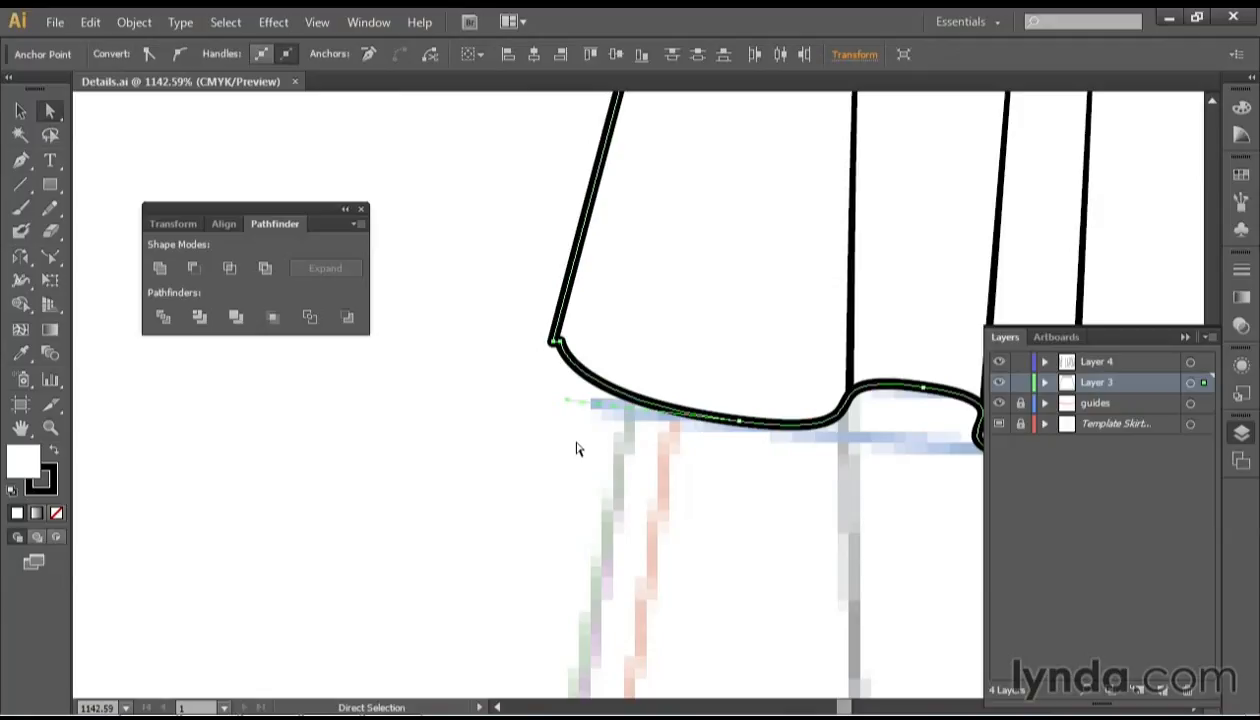
pyautogui.rightClick(445, 244)
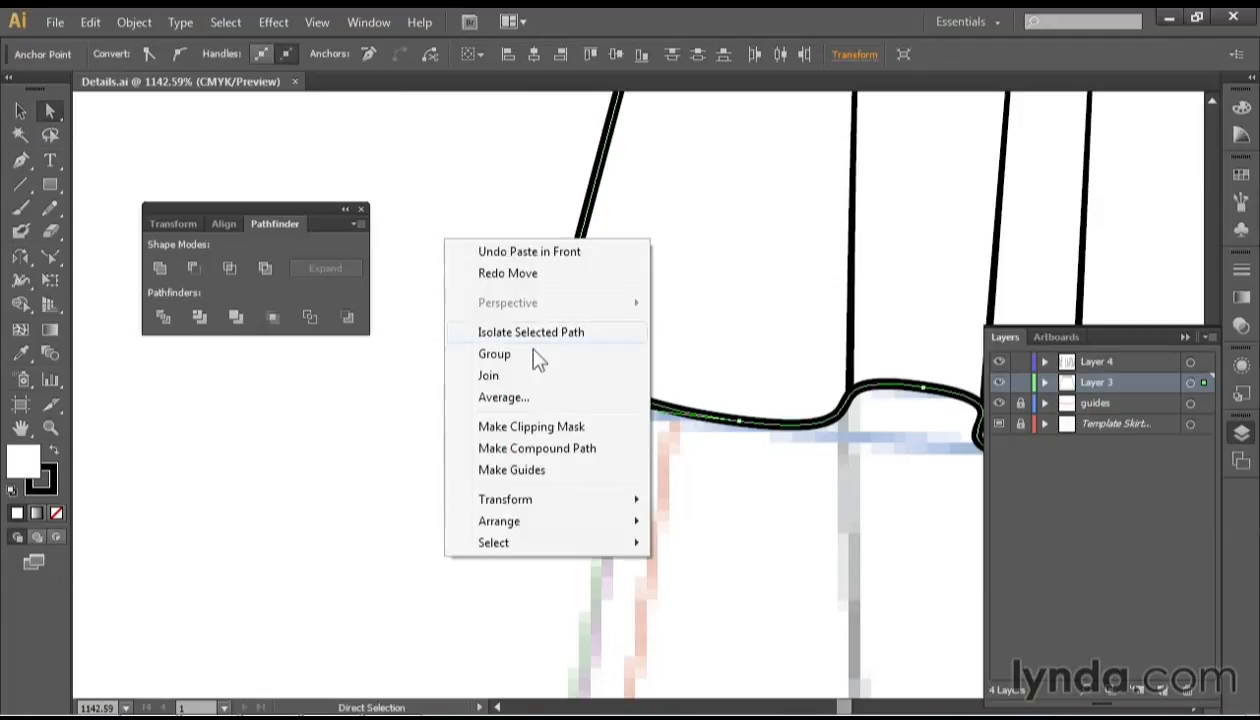
pyautogui.click(528, 400)
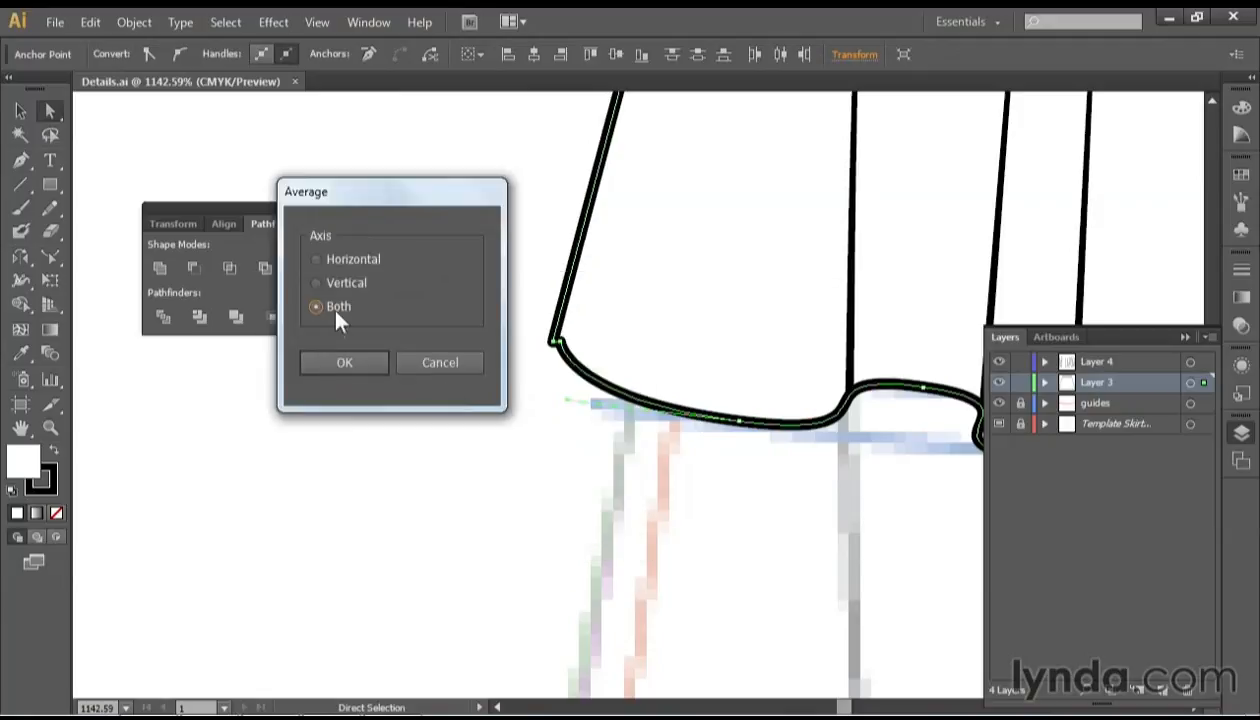
pyautogui.click(343, 365)
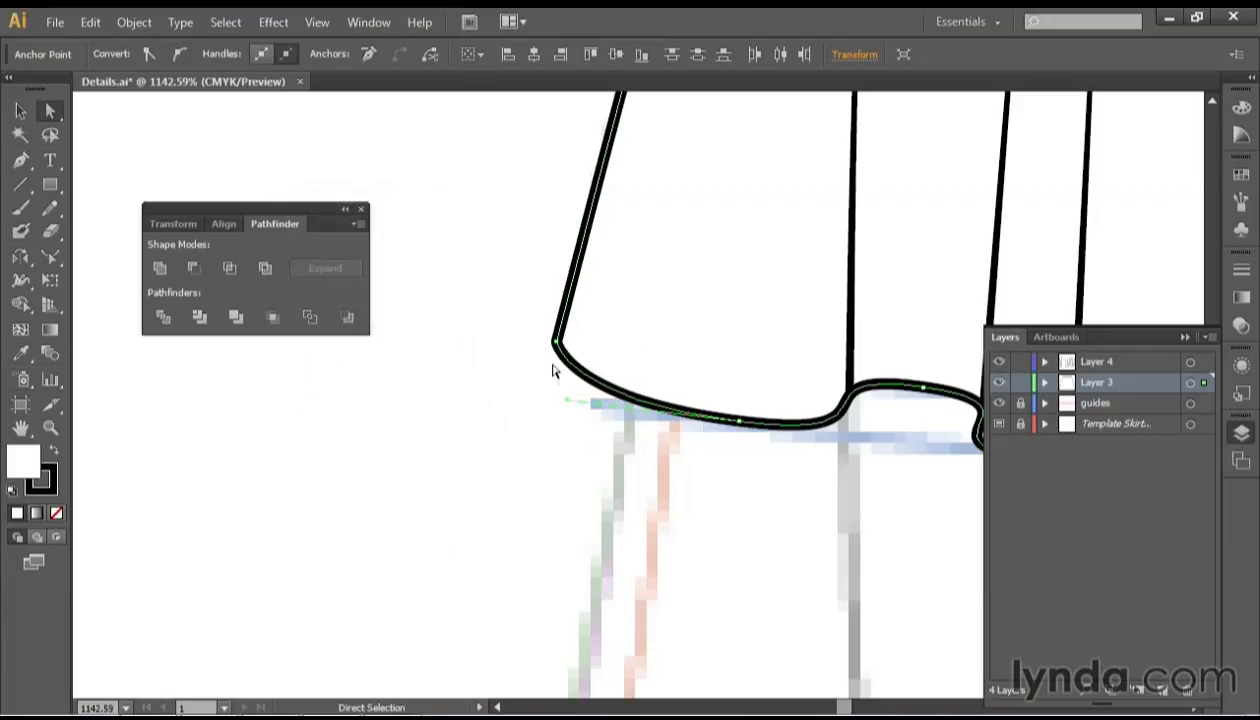
pyautogui.click(49, 420)
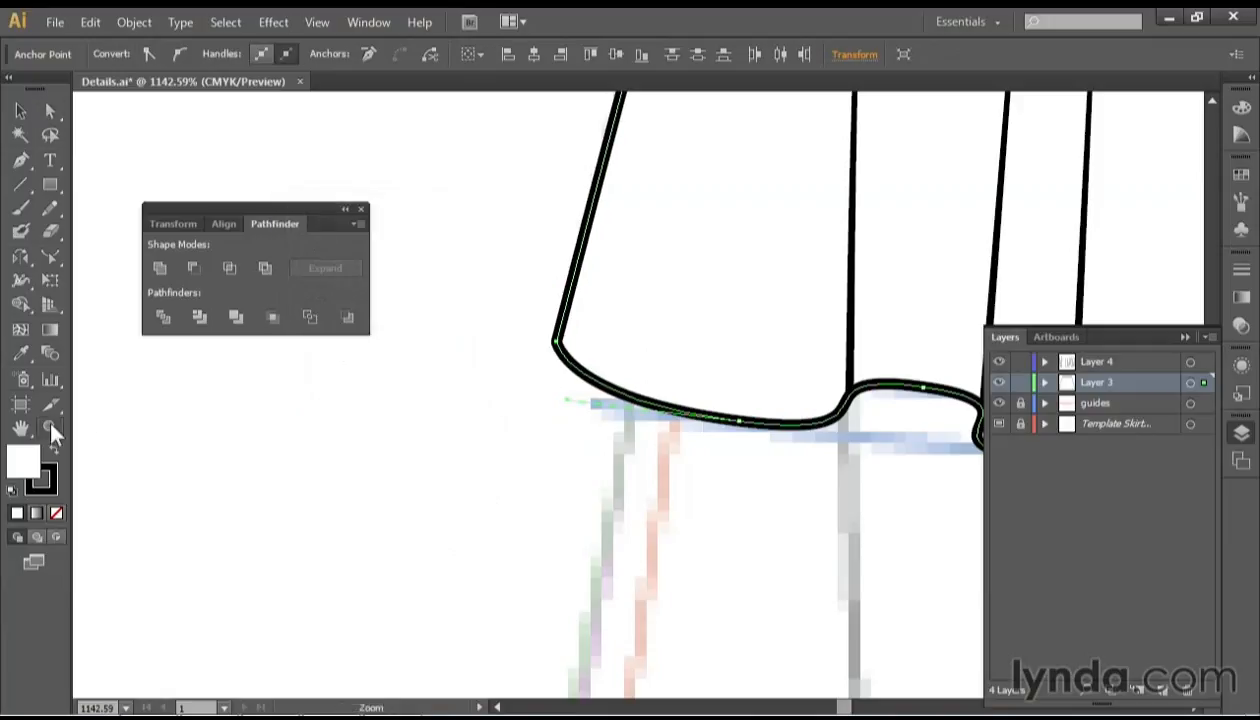
pyautogui.keyDown('alt'); pyautogui.click(875, 479); pyautogui.keyUp('alt')
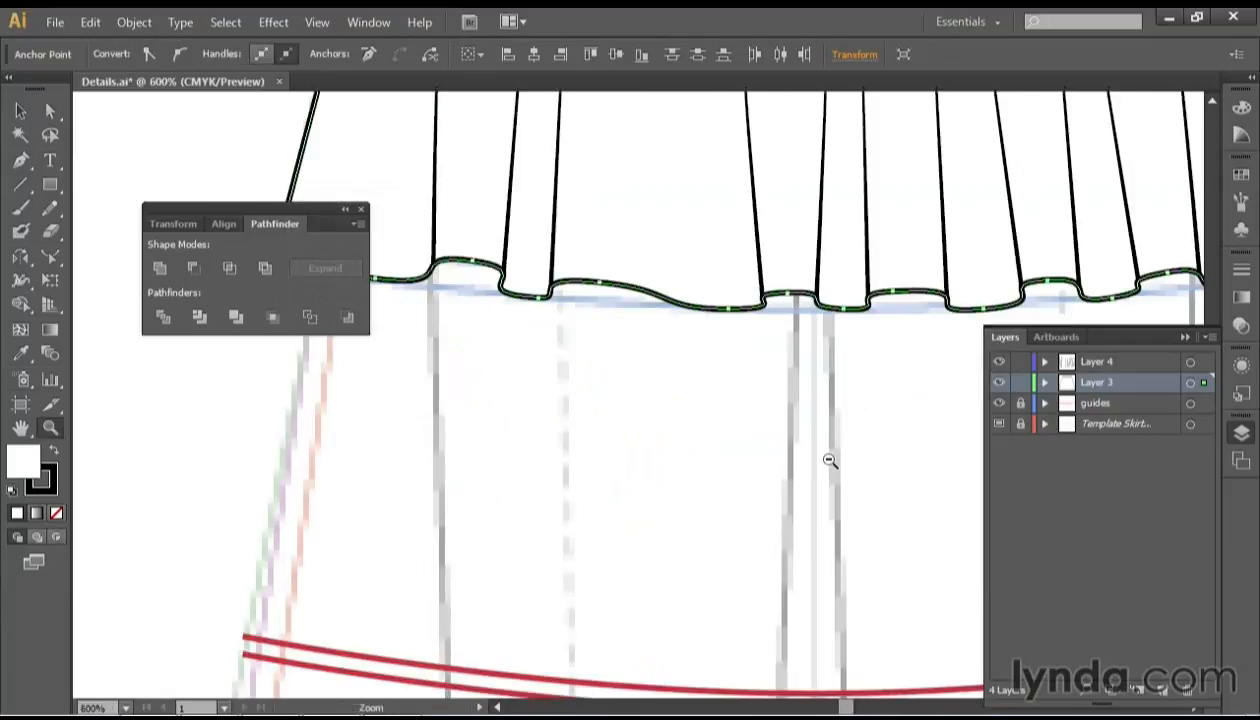
pyautogui.keyDown('alt'); pyautogui.click(830, 460); pyautogui.keyUp('alt')
pyautogui.moveTo(652, 363); pyautogui.dragTo(625, 573)
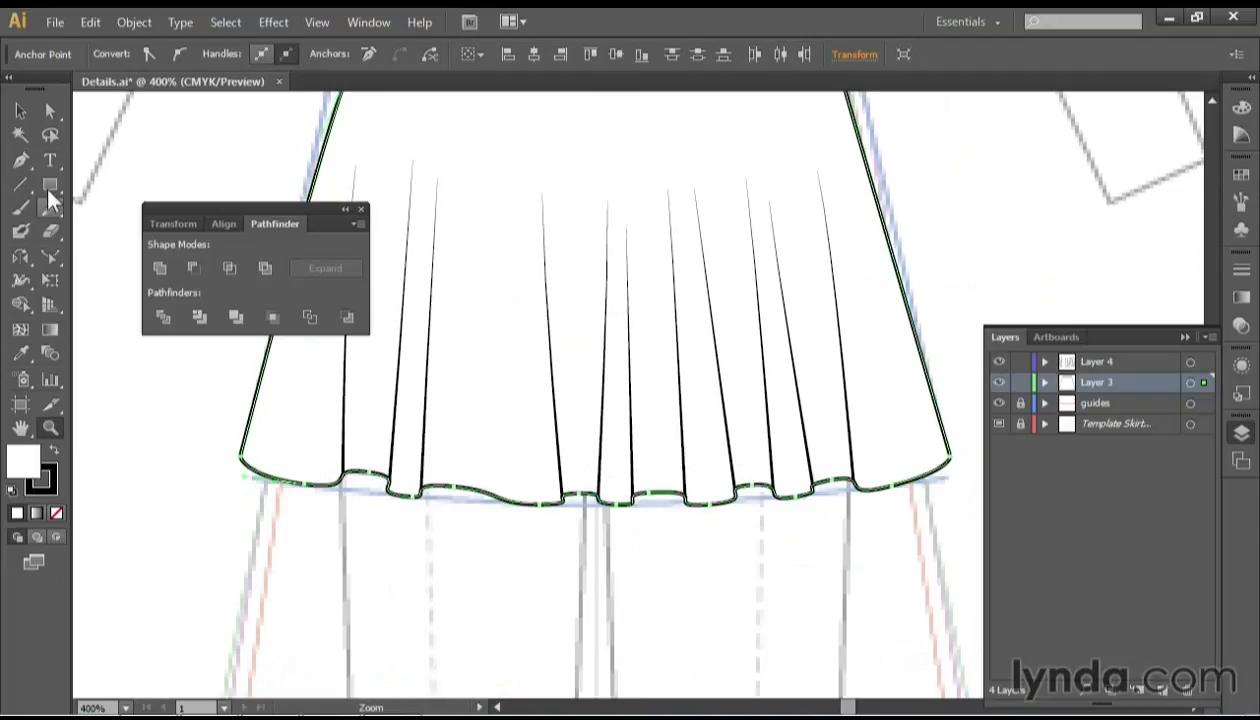
pyautogui.click(53, 110)
pyautogui.moveTo(930, 569); pyautogui.dragTo(211, 423)
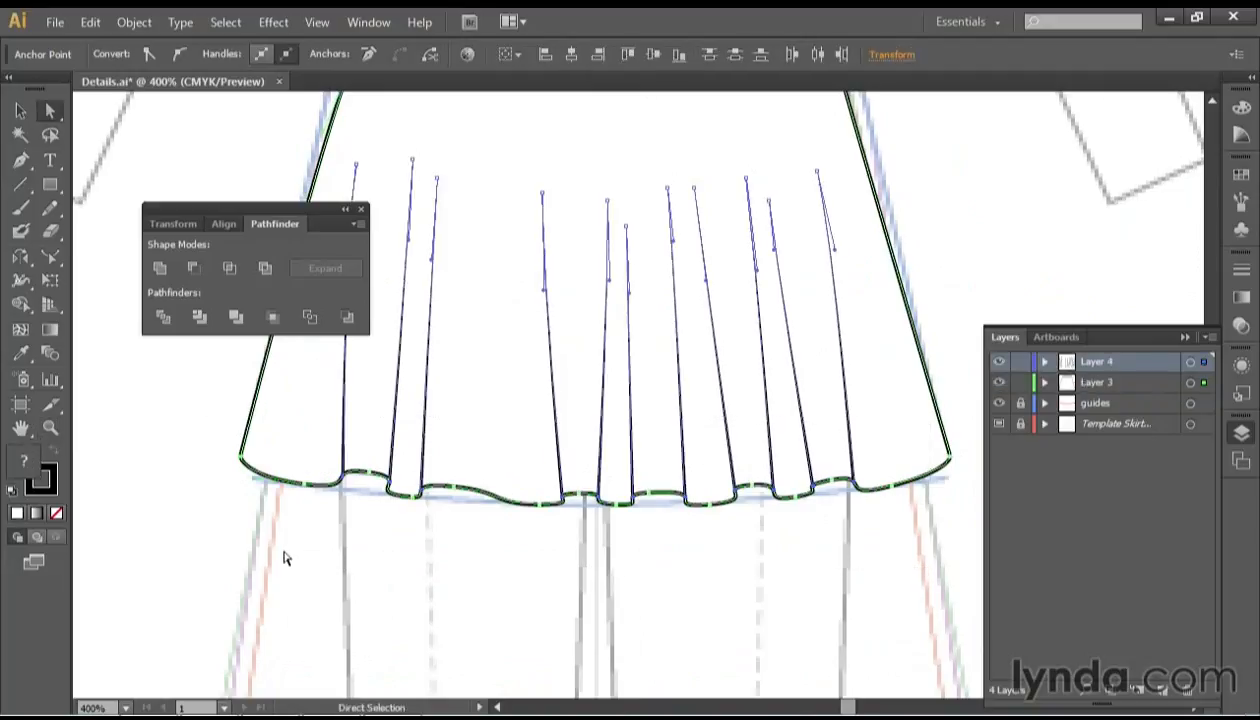
pyautogui.click(338, 558)
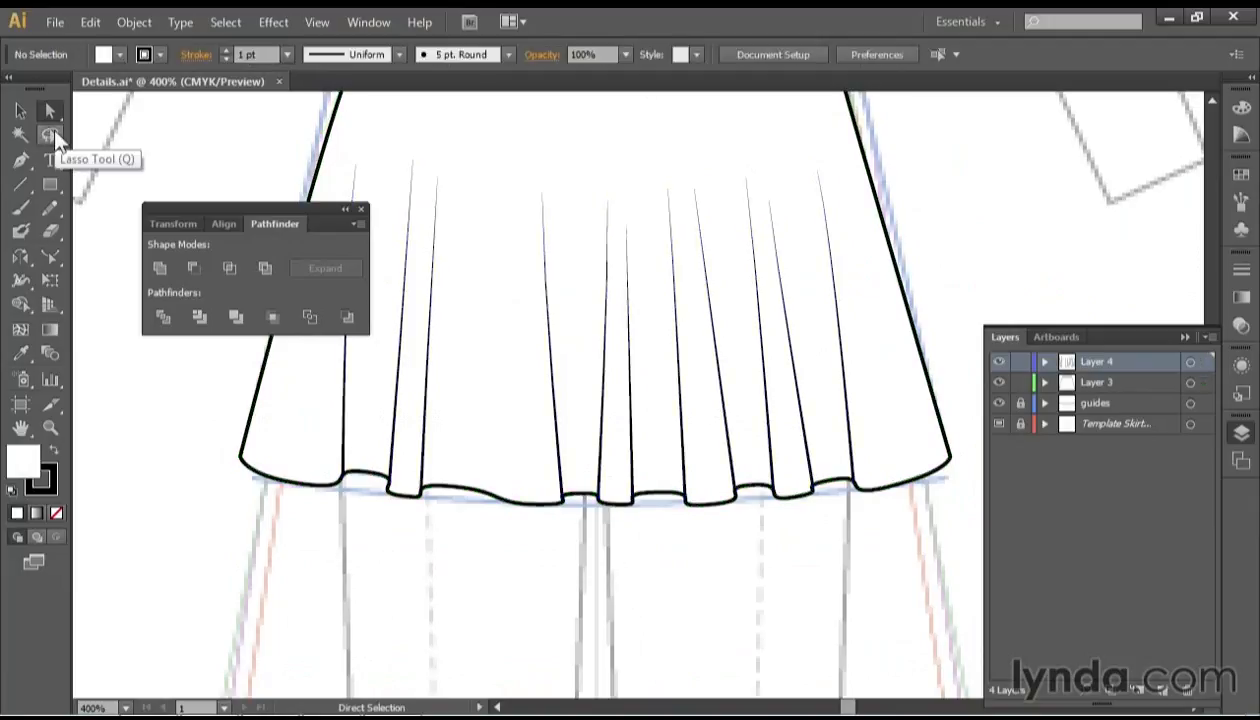
# Step: Lock Layer 4, lasso the hem's anchor points, and paste a copy of the hem in front, nudged slightly upward
pyautogui.click(1019, 362)
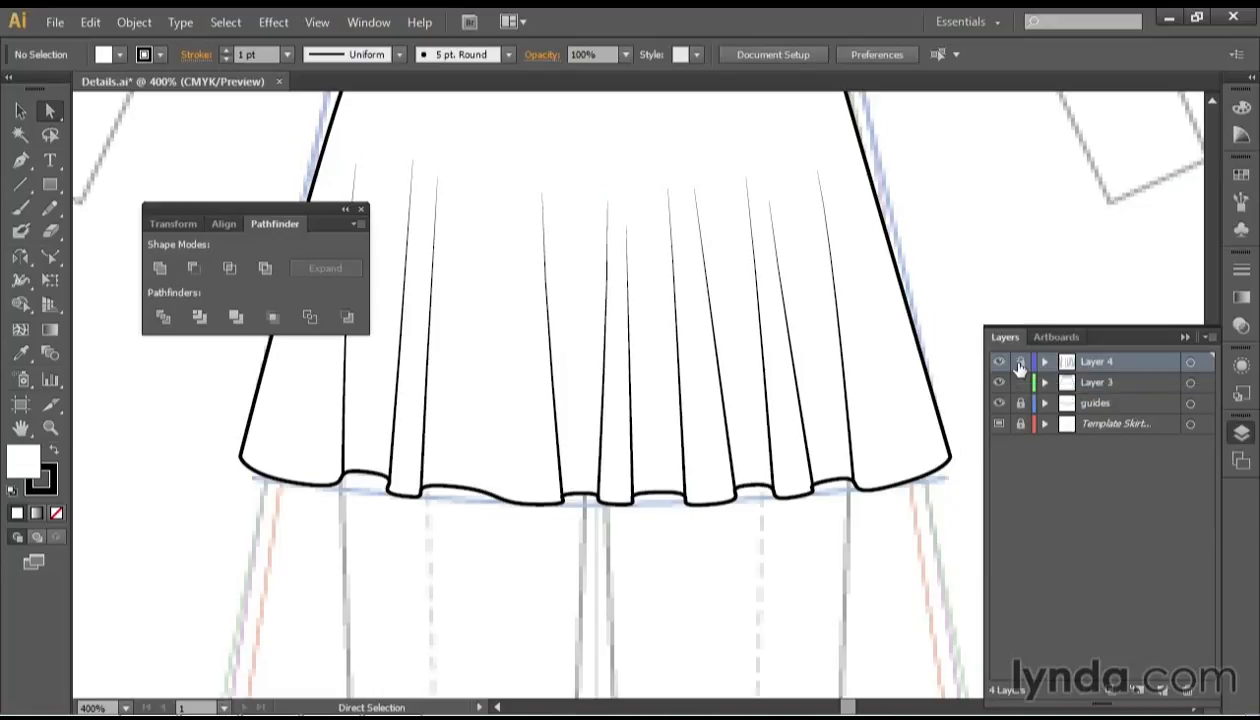
pyautogui.click(56, 132)
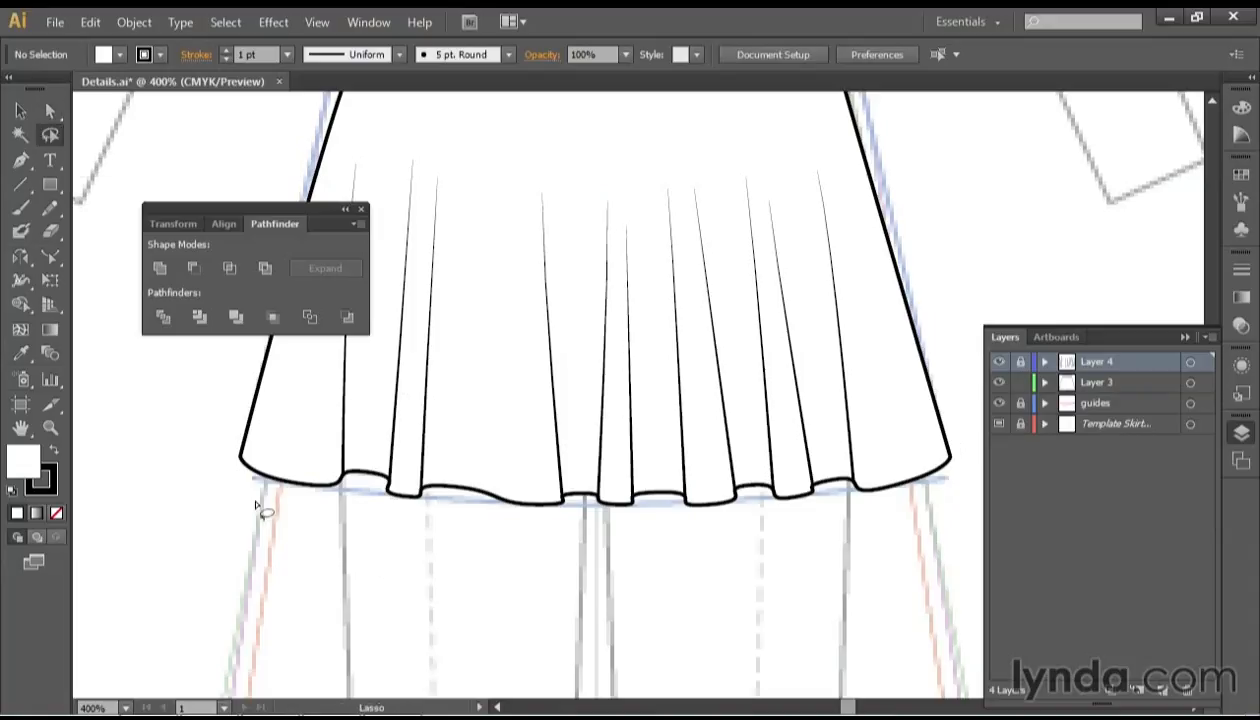
pyautogui.moveTo(258, 506)
pyautogui.mouseDown()
pyautogui.moveTo(365, 438)
pyautogui.moveTo(909, 455)
pyautogui.moveTo(871, 567)
pyautogui.moveTo(340, 541)
pyautogui.moveTo(247, 516)
pyautogui.mouseUp()
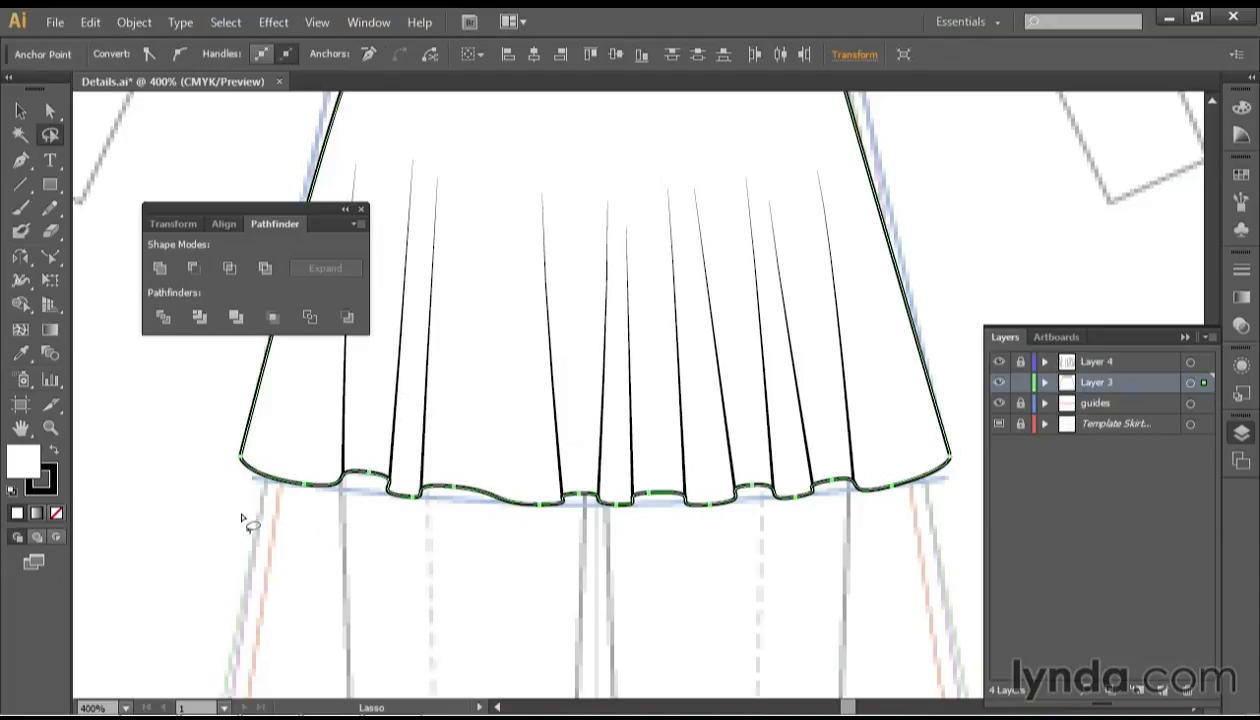
pyautogui.press('ctrl')
pyautogui.press('ctrl')
pyautogui.hotkey('ctrl', 'f')
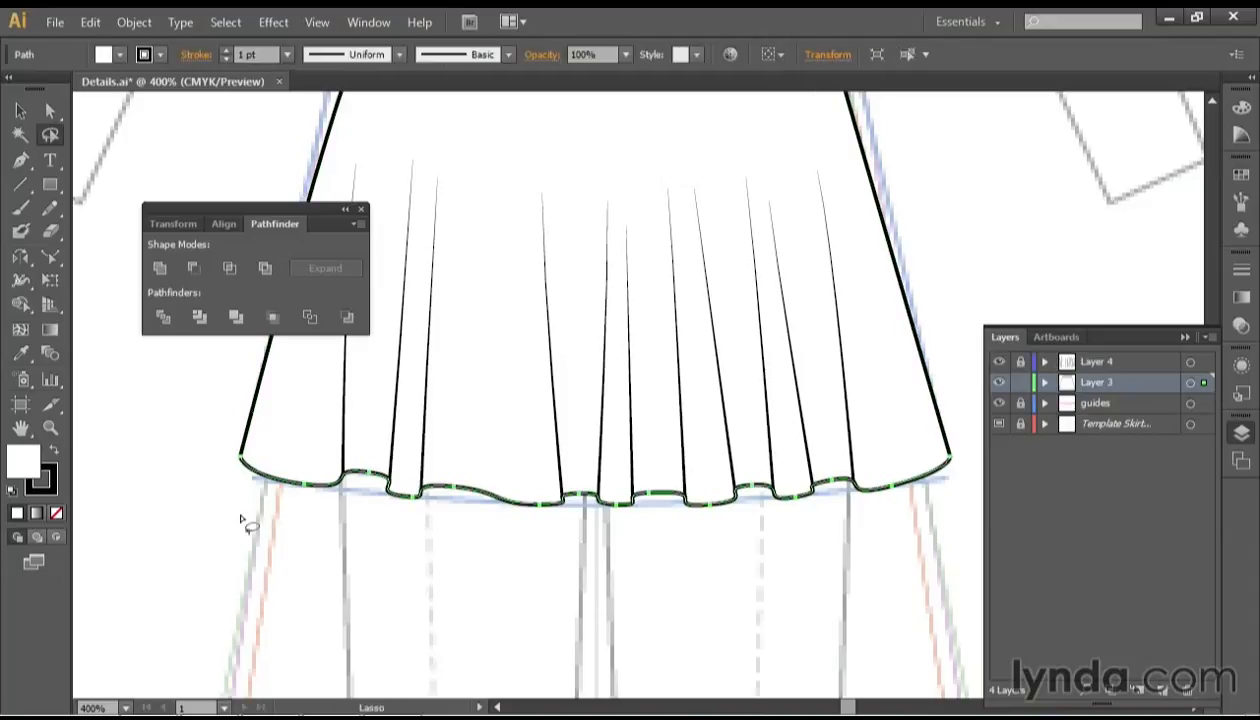
pyautogui.press('Up')
pyautogui.press('Up')
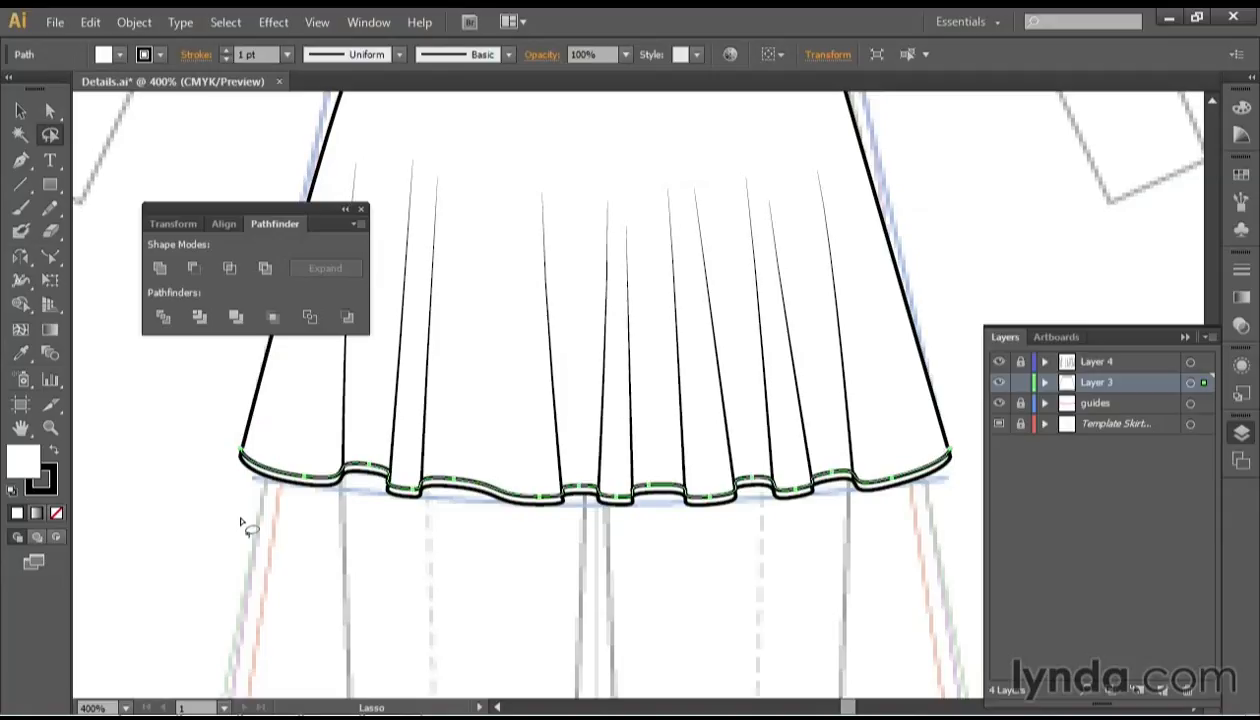
# Step: Style the hem copy as stitching with no fill and a 0.25 pt dashed stroke with 2 pt dashes and gaps, and deselect it
pyautogui.click(56, 512)
pyautogui.click(1240, 270)
pyautogui.click(1134, 283)
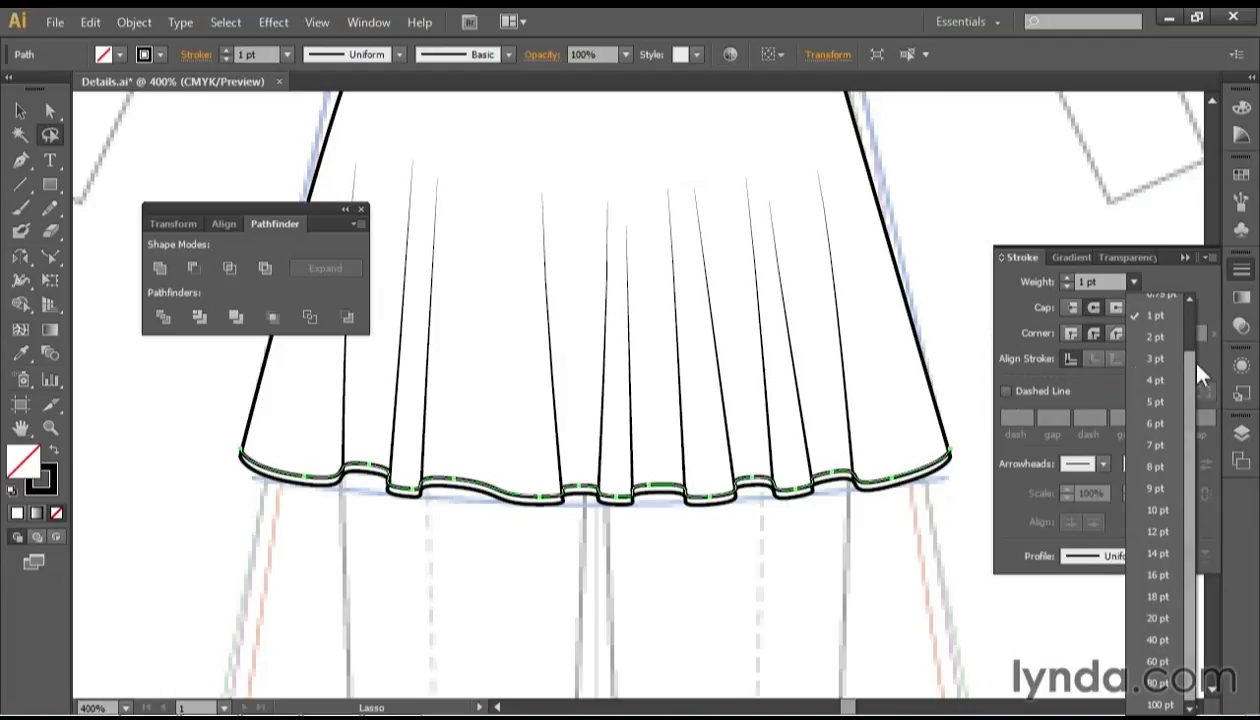
pyautogui.click(1162, 302)
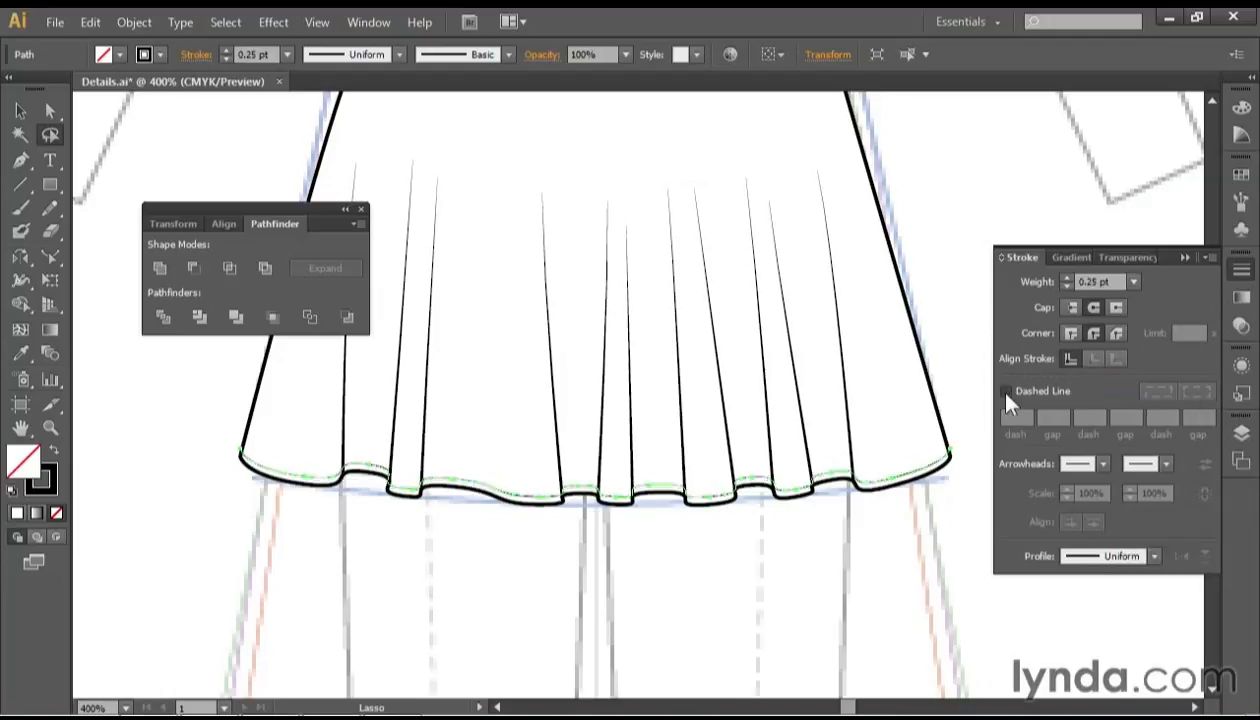
pyautogui.click(1006, 391)
pyautogui.click(1200, 392)
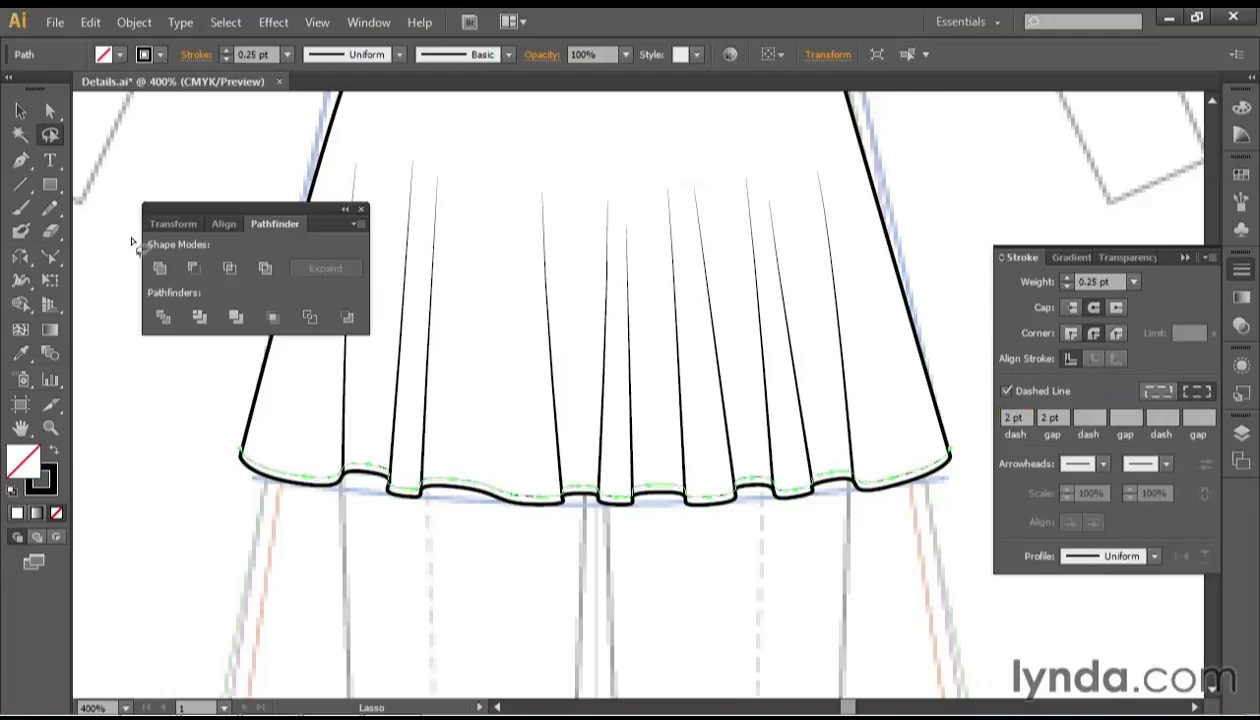
pyautogui.click(20, 111)
pyautogui.click(210, 143)
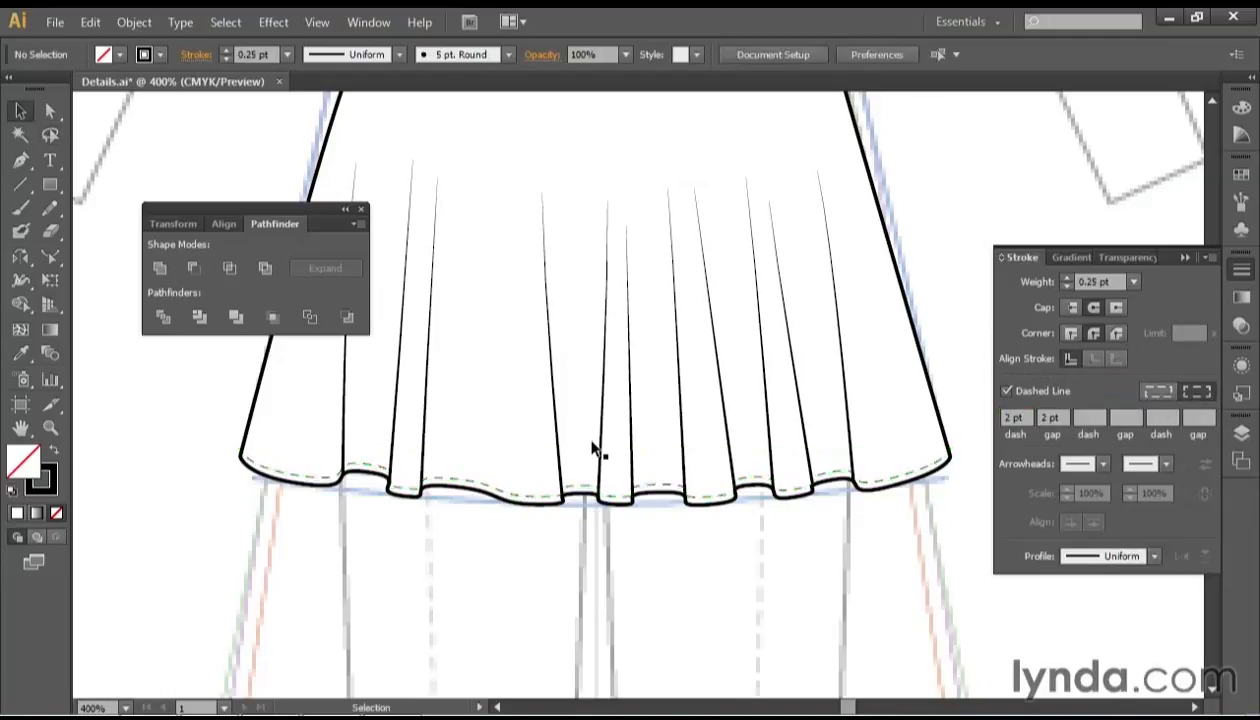
# Step: Draw a slightly slanted straight seam line with the Pen tool, left of the skirt's centre, from inside the waistband to just below the hem
pyautogui.press('space')
pyautogui.moveTo(639, 253); pyautogui.dragTo(652, 463)
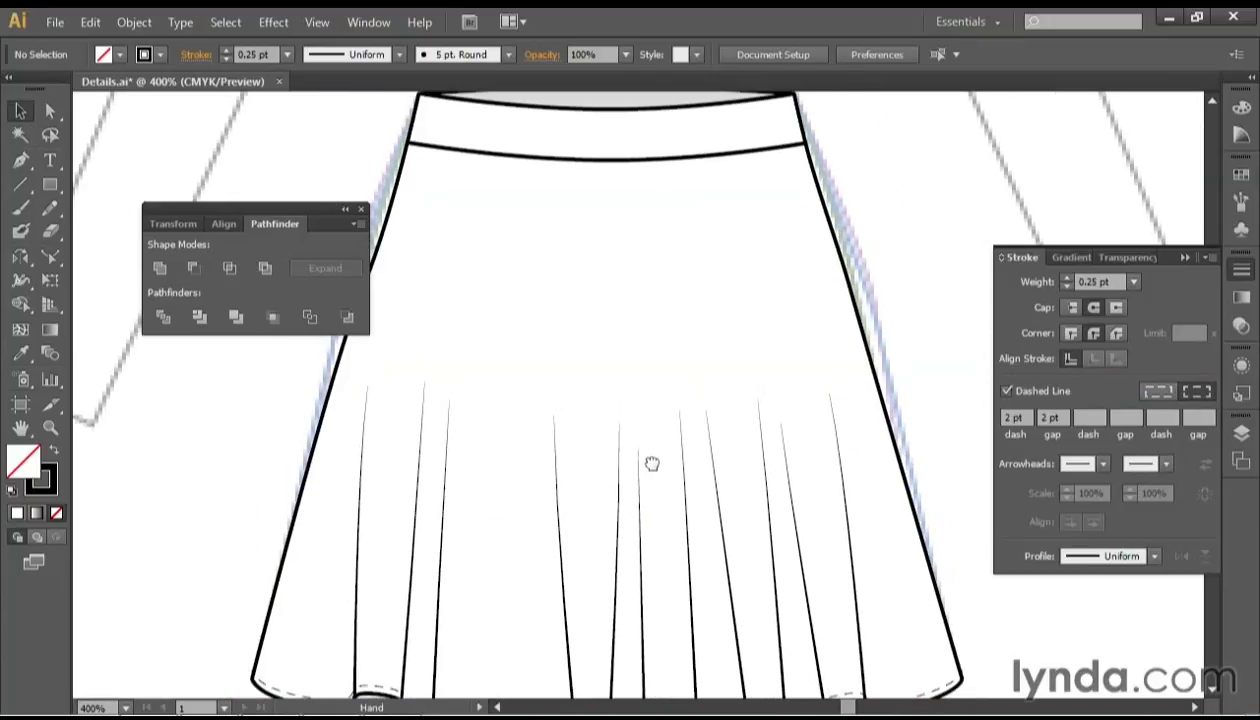
pyautogui.click(52, 425)
pyautogui.keyDown('alt'); pyautogui.click(614, 385); pyautogui.keyUp('alt')
pyautogui.keyDown('alt'); pyautogui.click(614, 385); pyautogui.keyUp('alt')
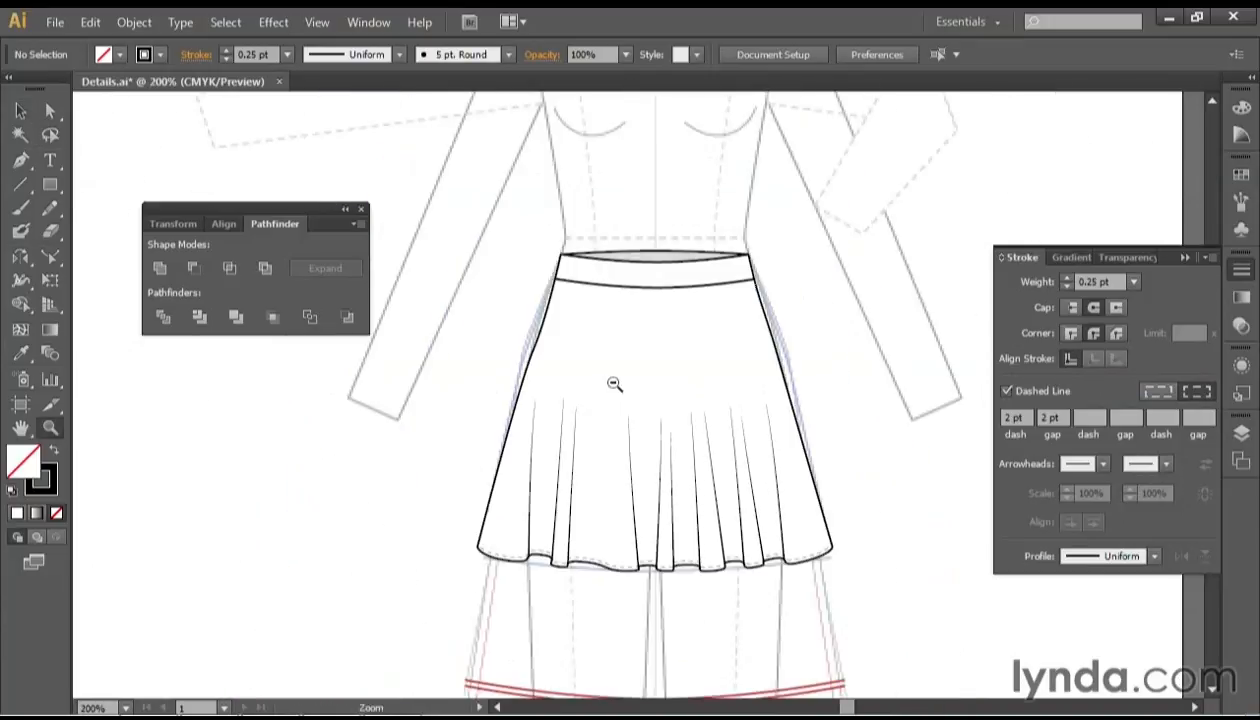
pyautogui.moveTo(663, 427); pyautogui.dragTo(633, 372)
pyautogui.click(22, 160)
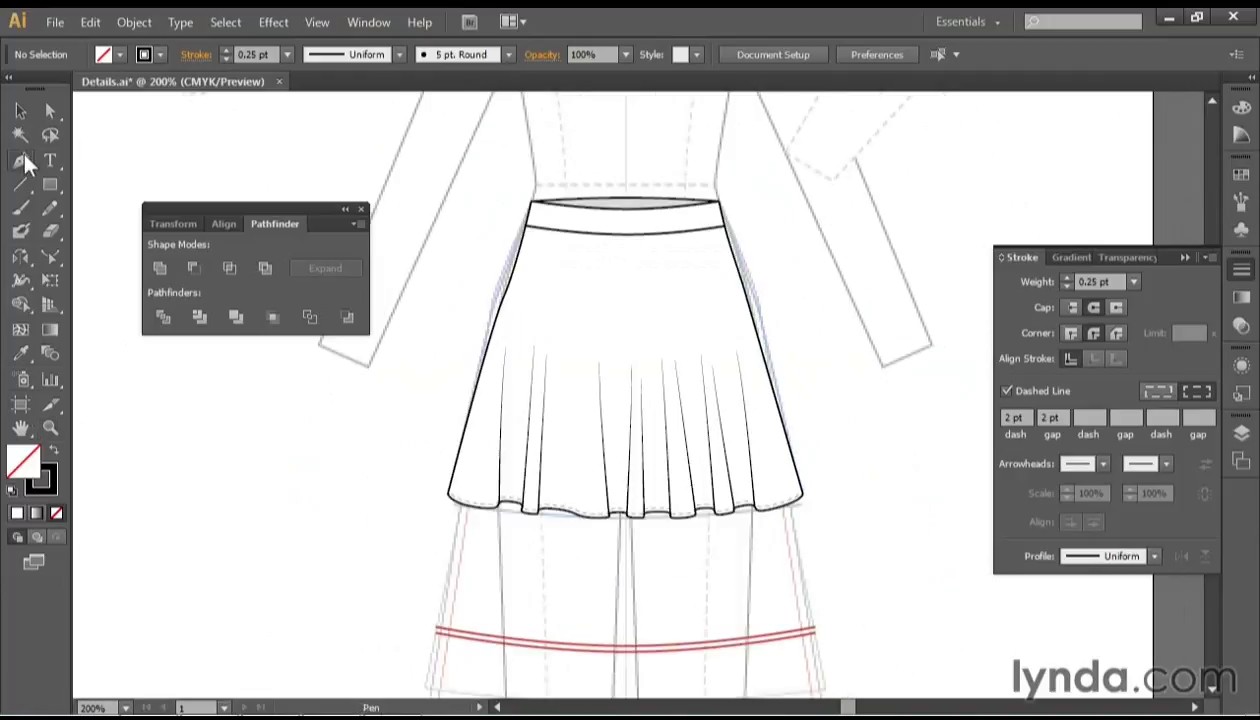
pyautogui.click(578, 218)
pyautogui.click(564, 528)
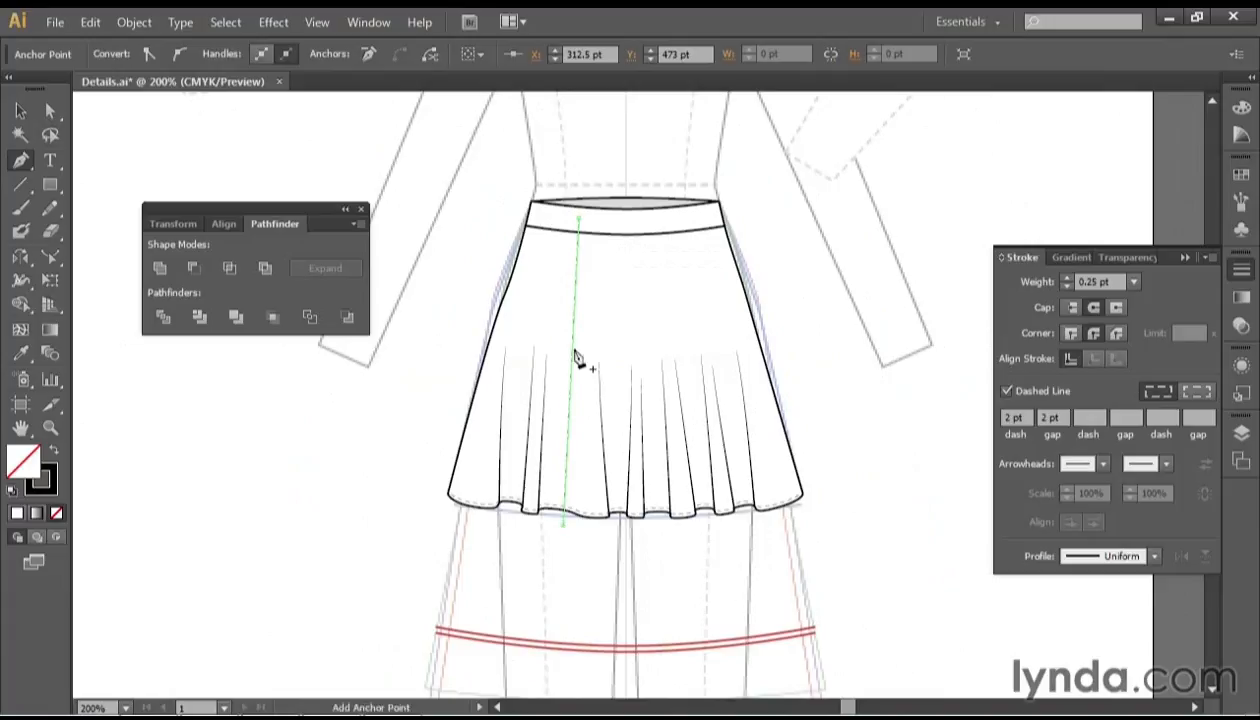
# Step: Make the seam line's stroke solid instead of dashed, set its weight to 1 pt, and deselect it
pyautogui.click(1006, 390)
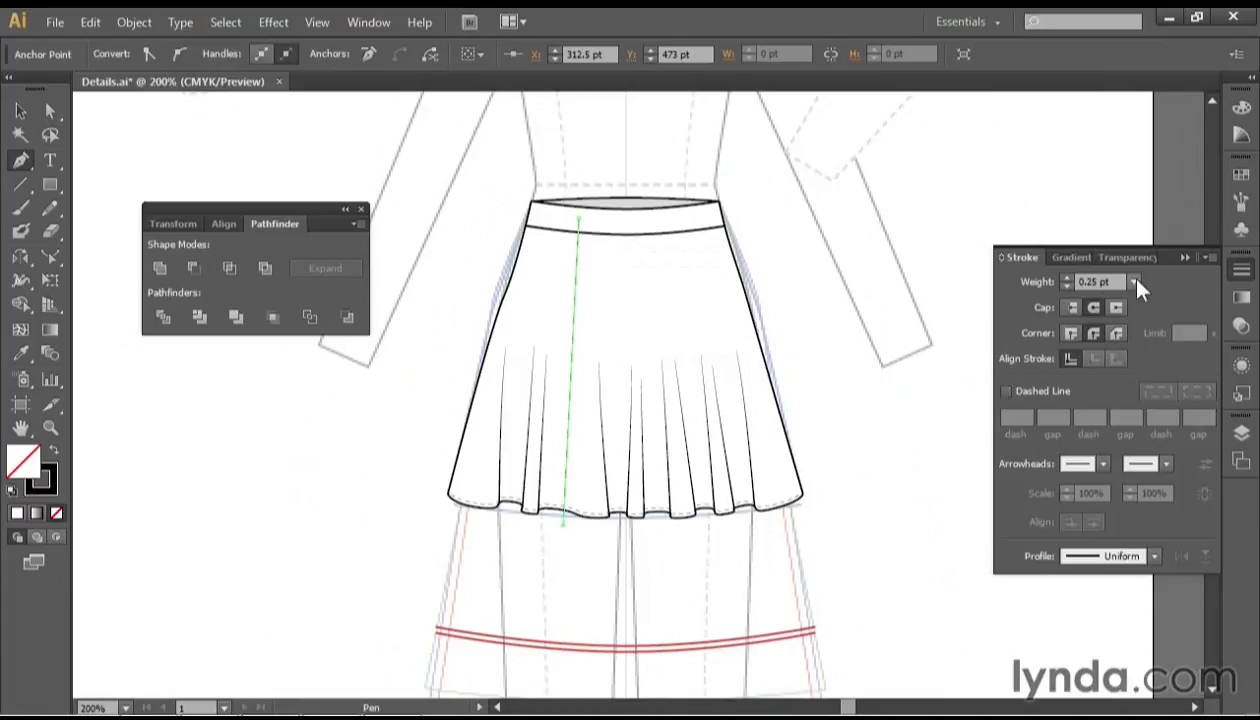
pyautogui.click(1134, 282)
pyautogui.click(1157, 368)
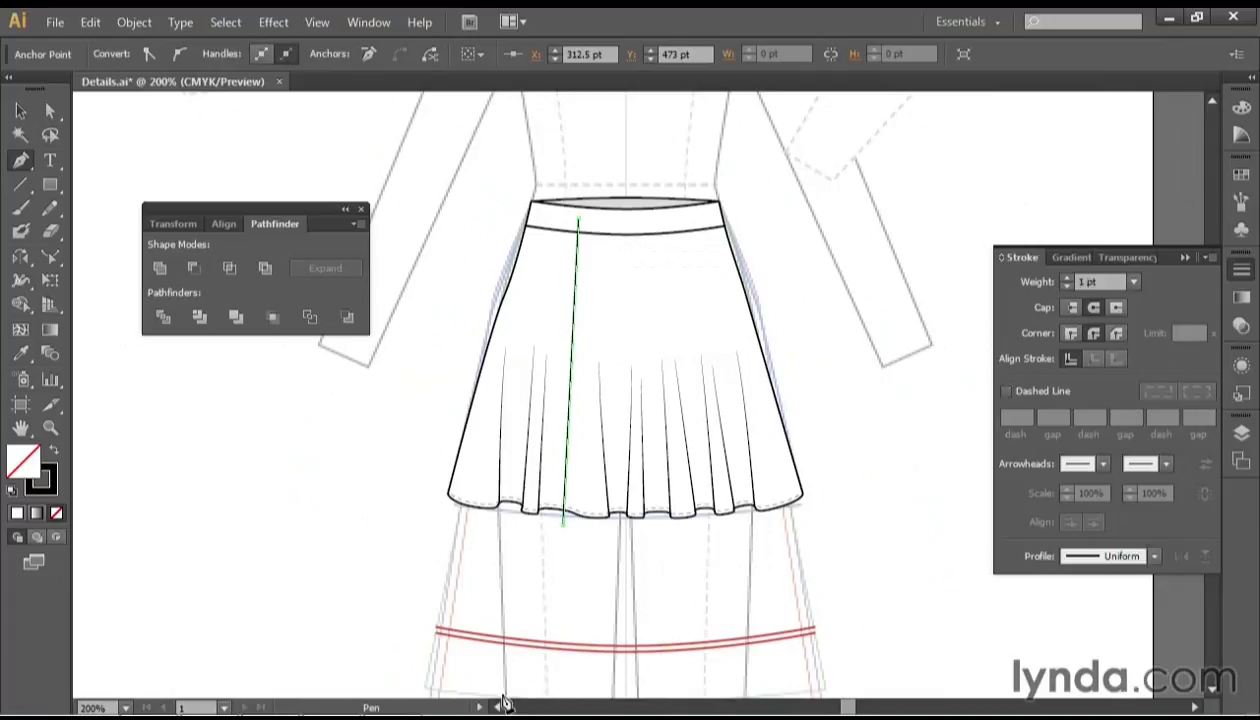
pyautogui.click(21, 111)
pyautogui.click(424, 204)
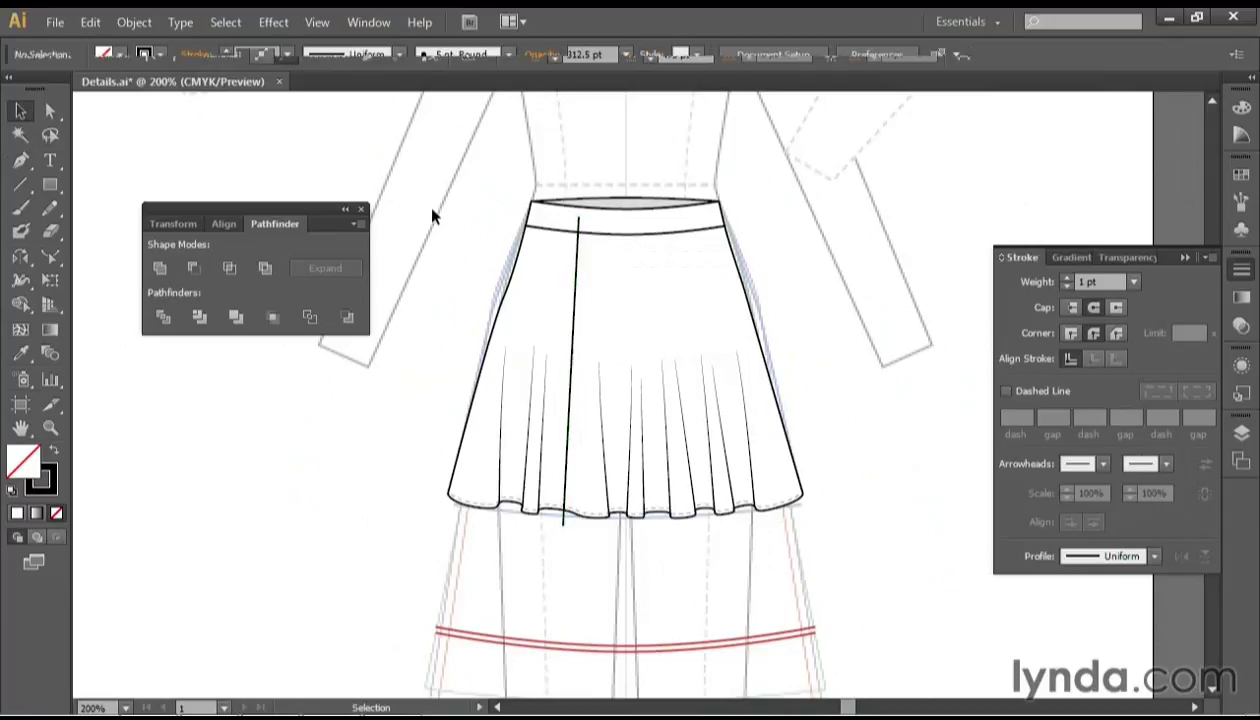
# Step: Reflect a copy of the seam line across the vertical axis at the template's centre front line
pyautogui.click(577, 300)
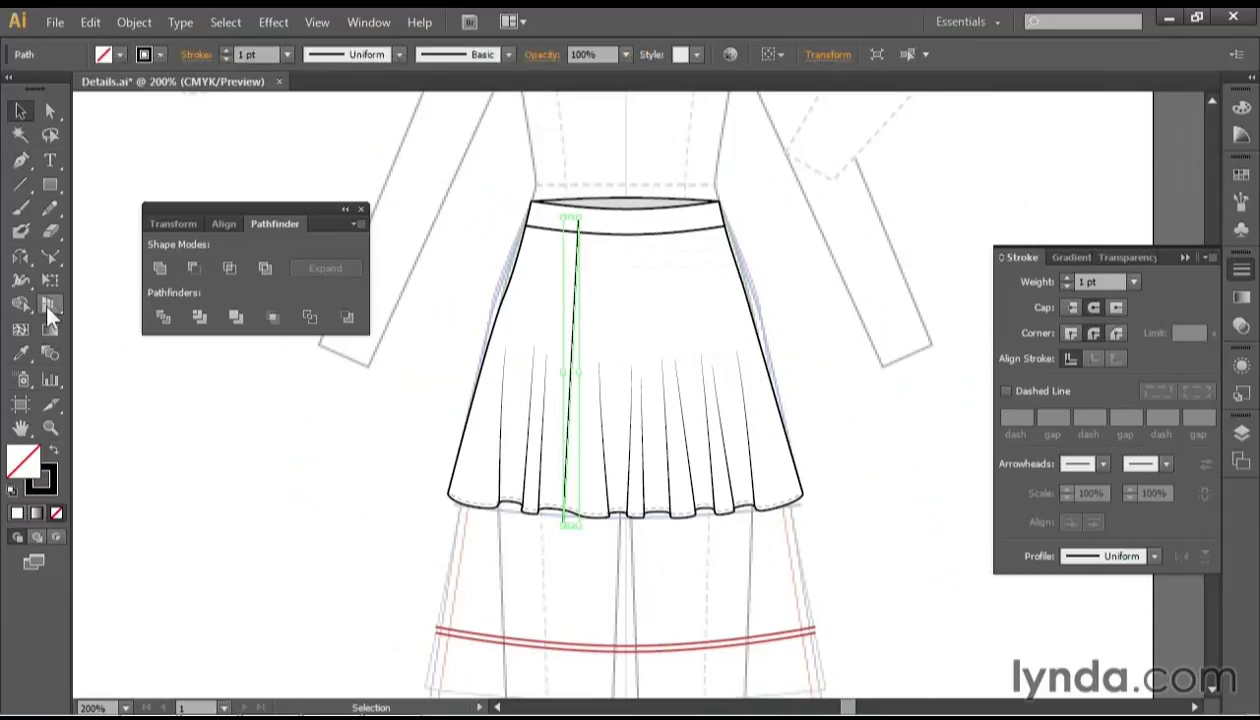
pyautogui.click(20, 258)
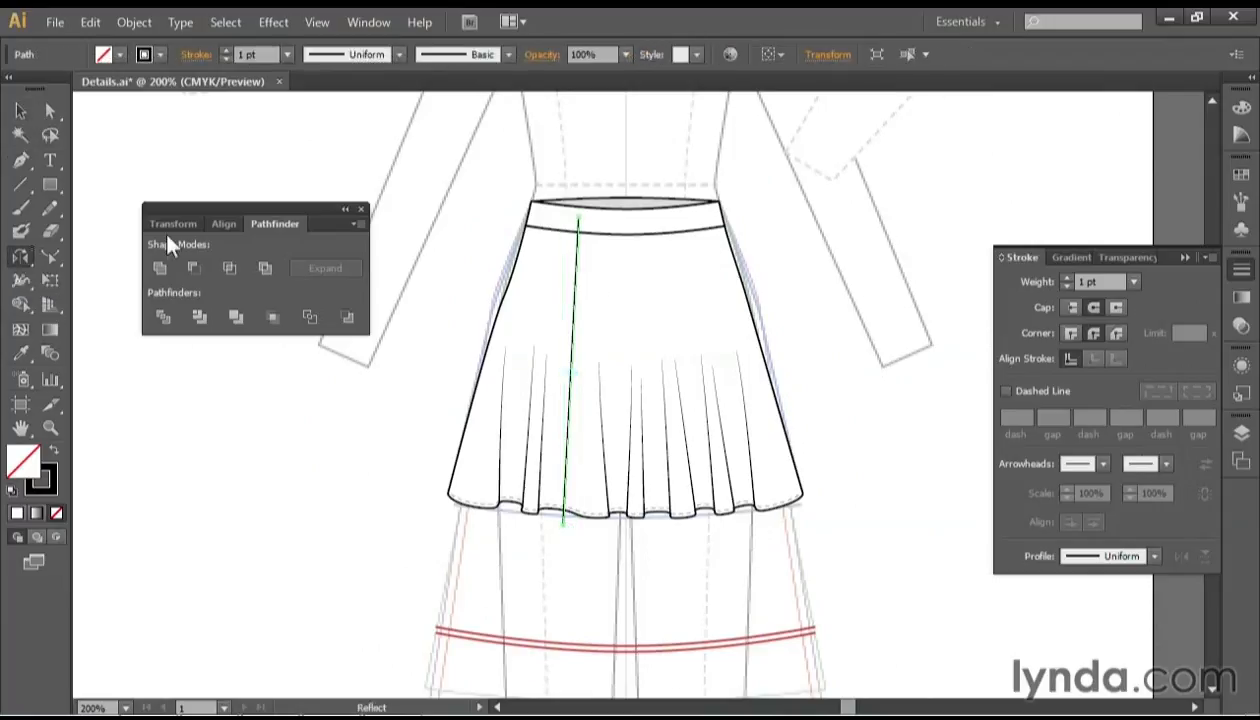
pyautogui.keyDown('alt'); pyautogui.click(626, 136); pyautogui.keyUp('alt')
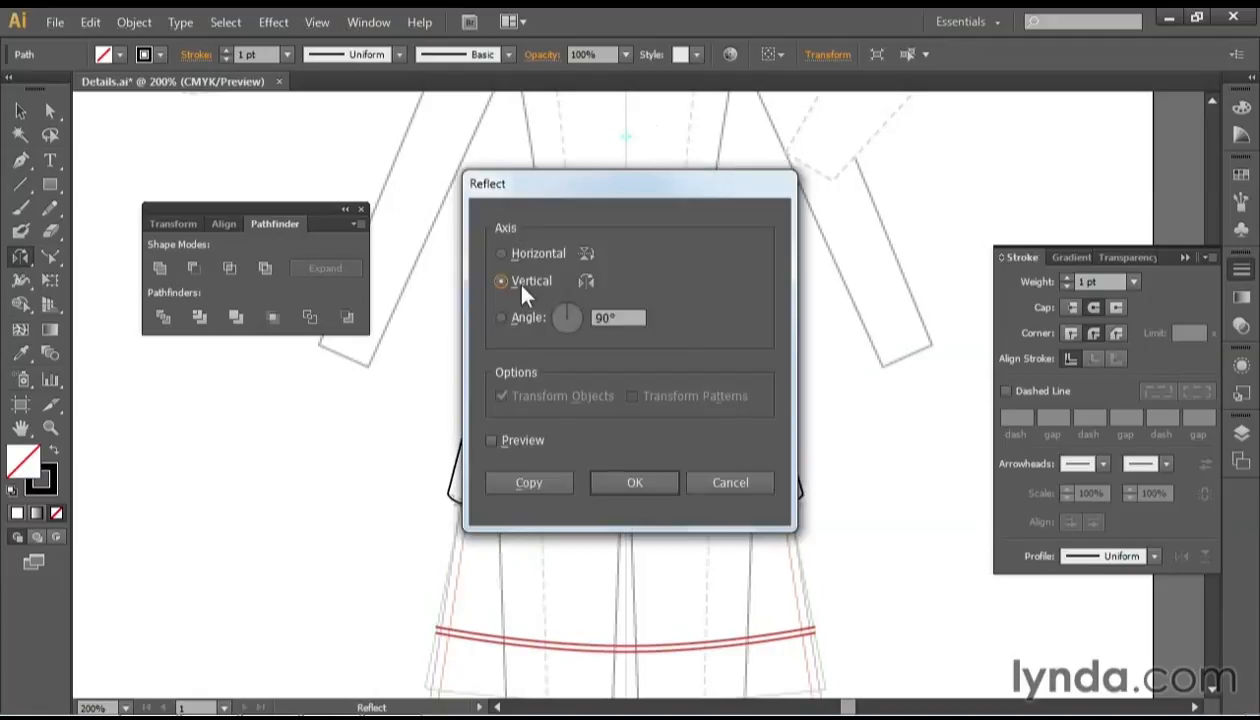
pyautogui.click(529, 482)
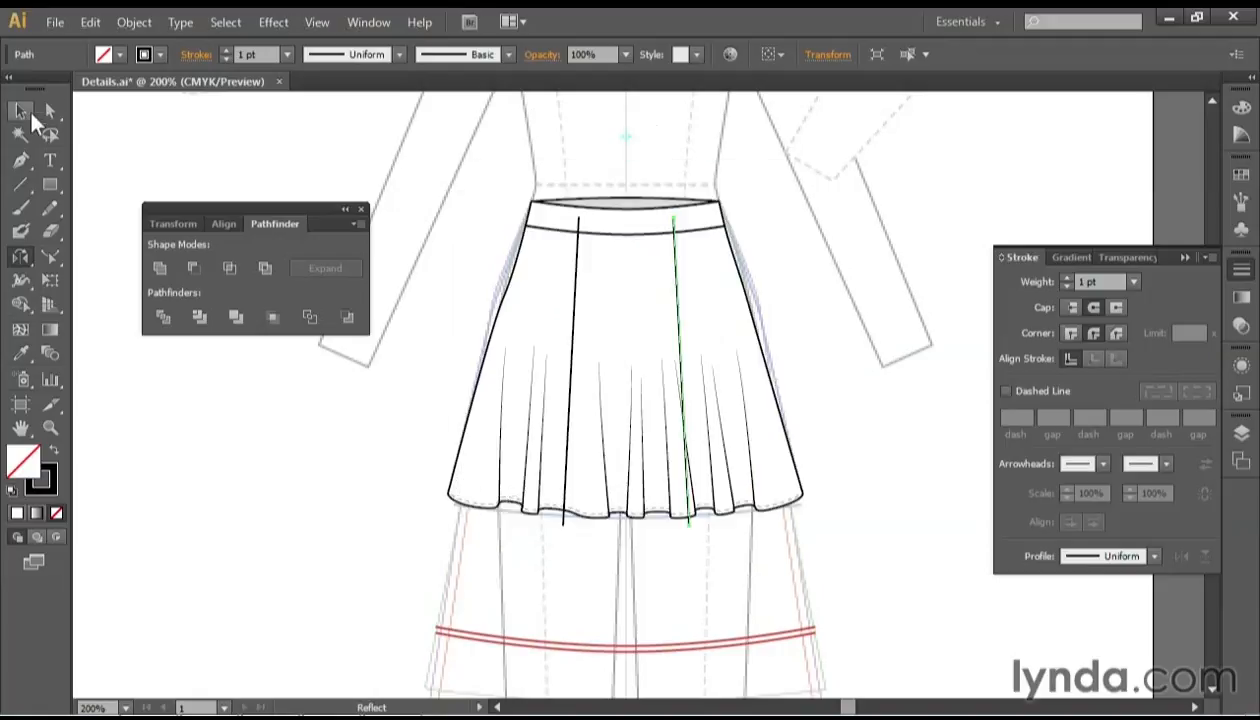
# Step: Divide the skirt body along both seam lines with Pathfinder, ungroup the resulting panels and deselect them
pyautogui.click(28, 112)
pyautogui.moveTo(494, 270); pyautogui.dragTo(705, 292)
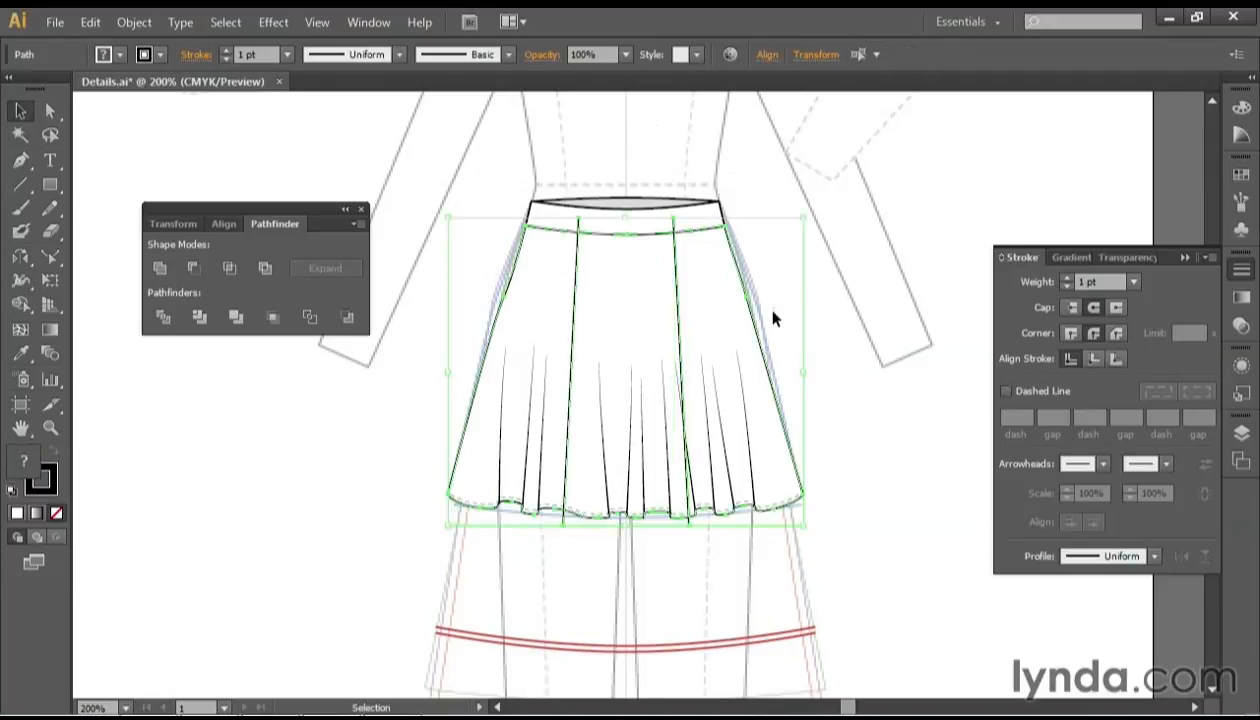
pyautogui.click(162, 317)
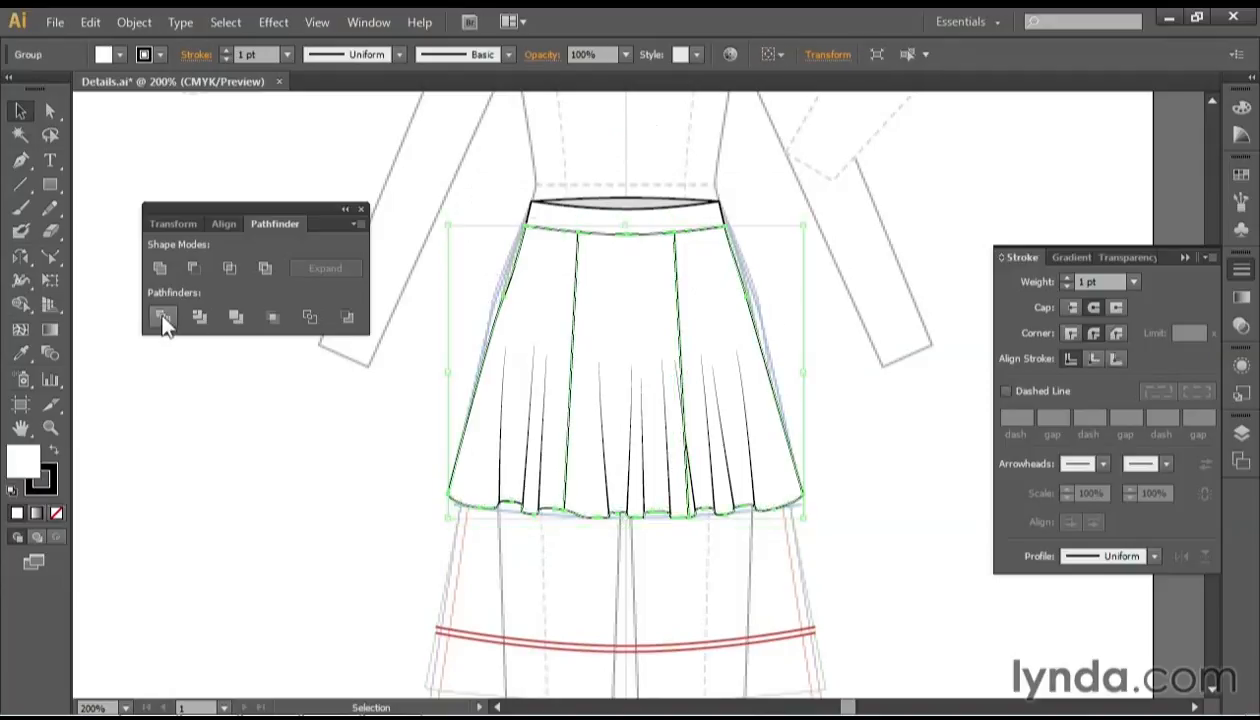
pyautogui.rightClick(193, 375)
pyautogui.click(262, 498)
pyautogui.click(368, 517)
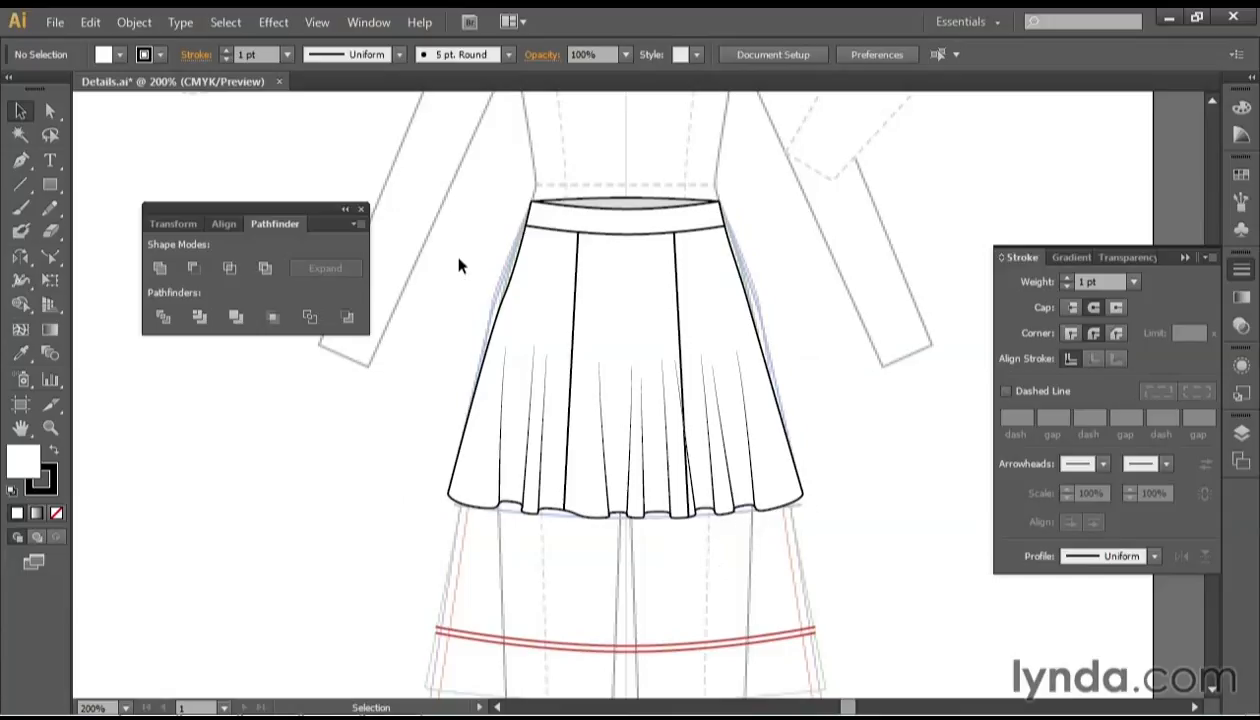
# Step: Send the three divided skirt body panels to the back, behind the hem stitching, and deselect them
pyautogui.moveTo(506, 253); pyautogui.dragTo(745, 295)
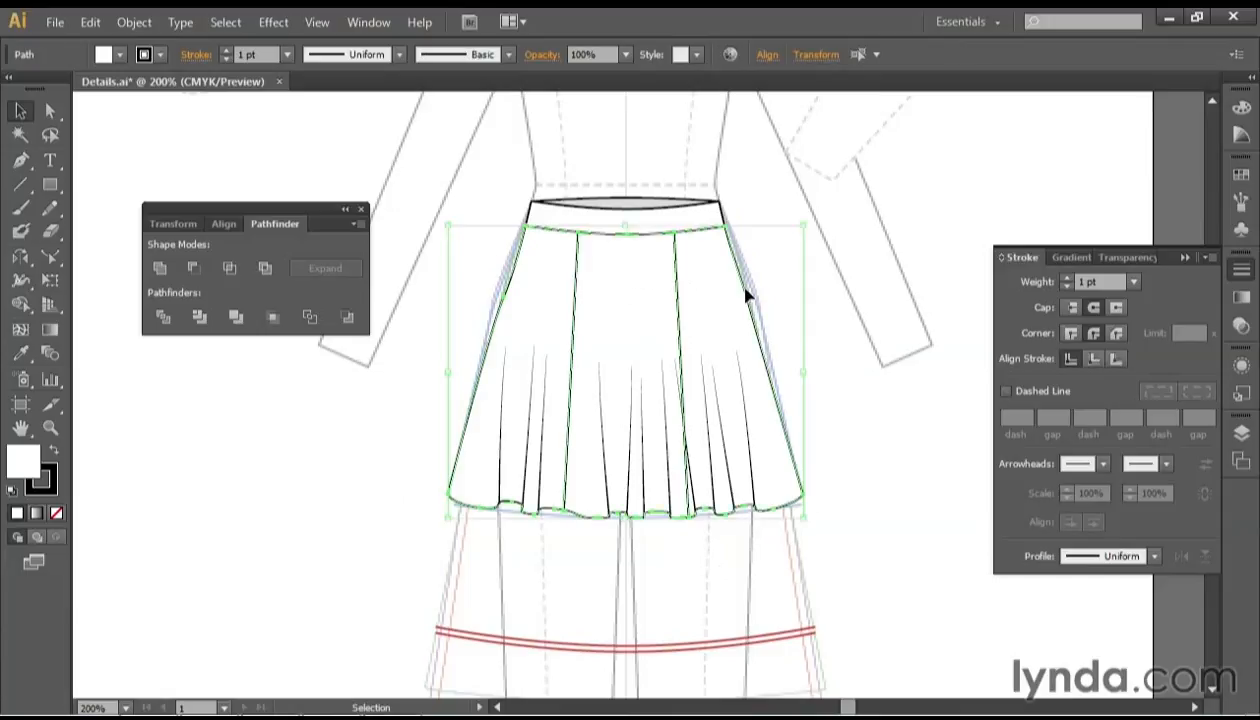
pyautogui.rightClick(757, 272)
pyautogui.moveTo(830, 543)
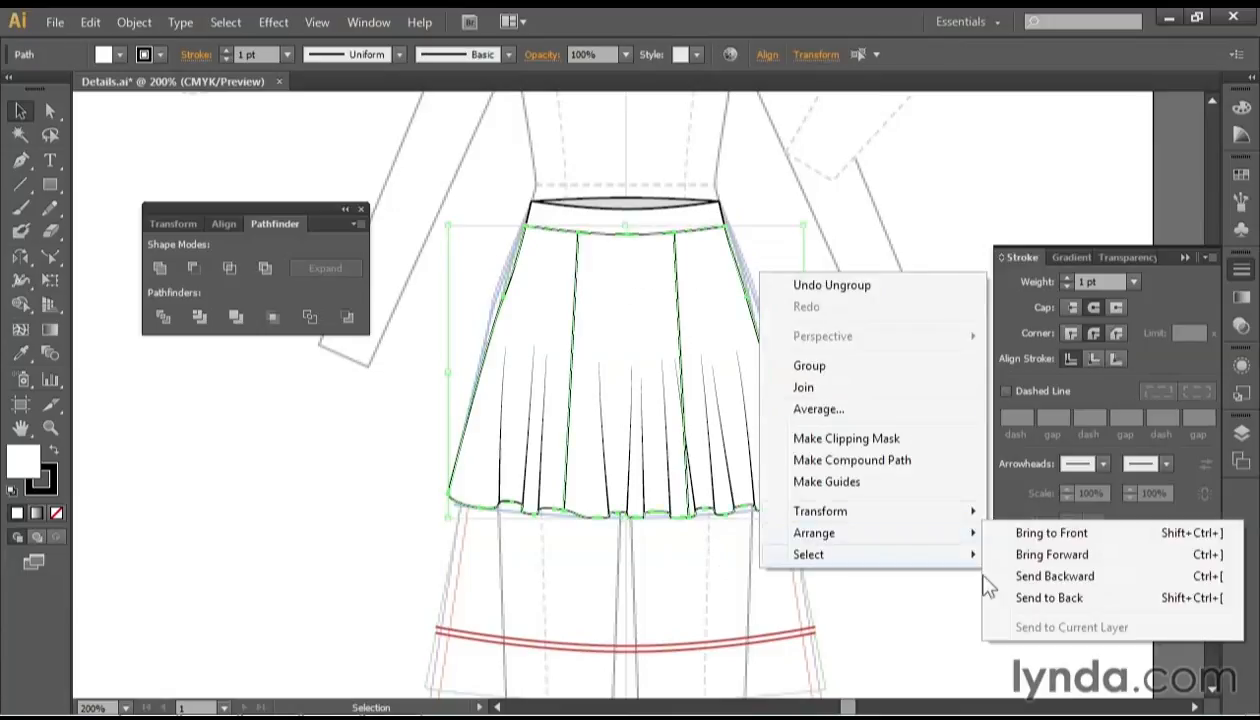
pyautogui.click(1025, 600)
pyautogui.click(820, 540)
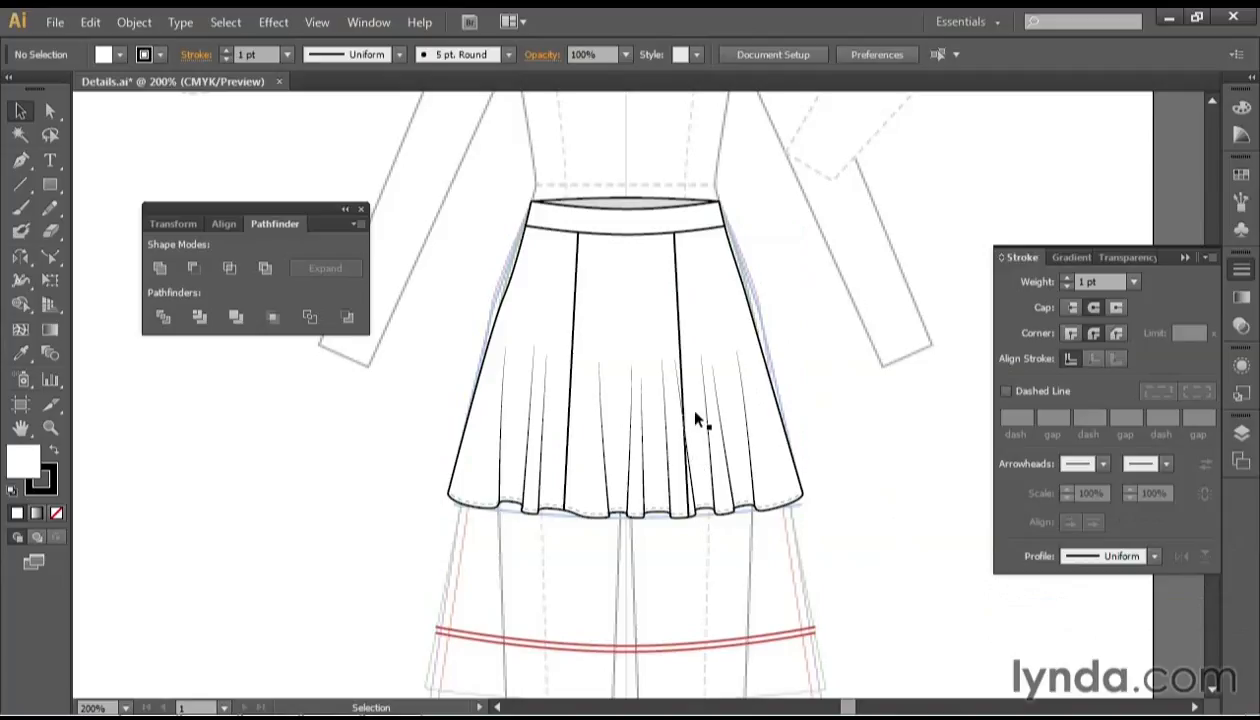
# Step: Unlock Layer 4 and move the upper end and curve handle of the fold line crossing the right seam just outside that seam
pyautogui.click(1242, 431)
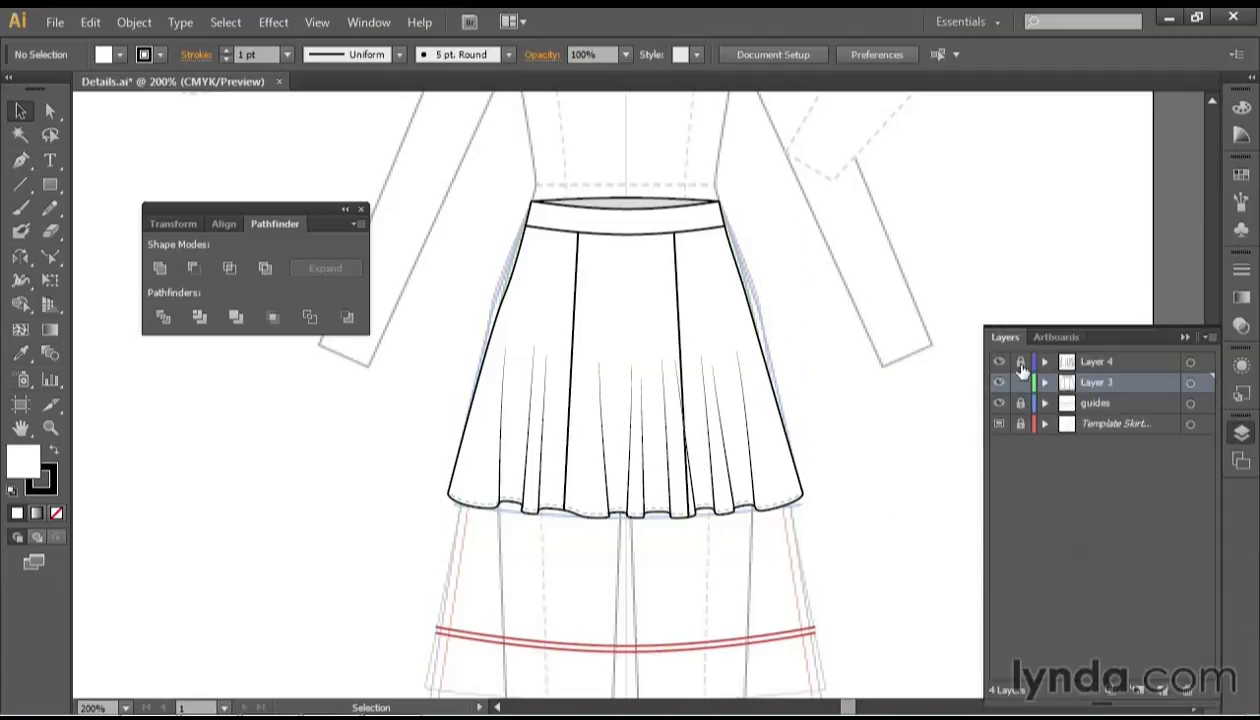
pyautogui.click(1020, 363)
pyautogui.click(50, 427)
pyautogui.moveTo(428, 290); pyautogui.dragTo(825, 545)
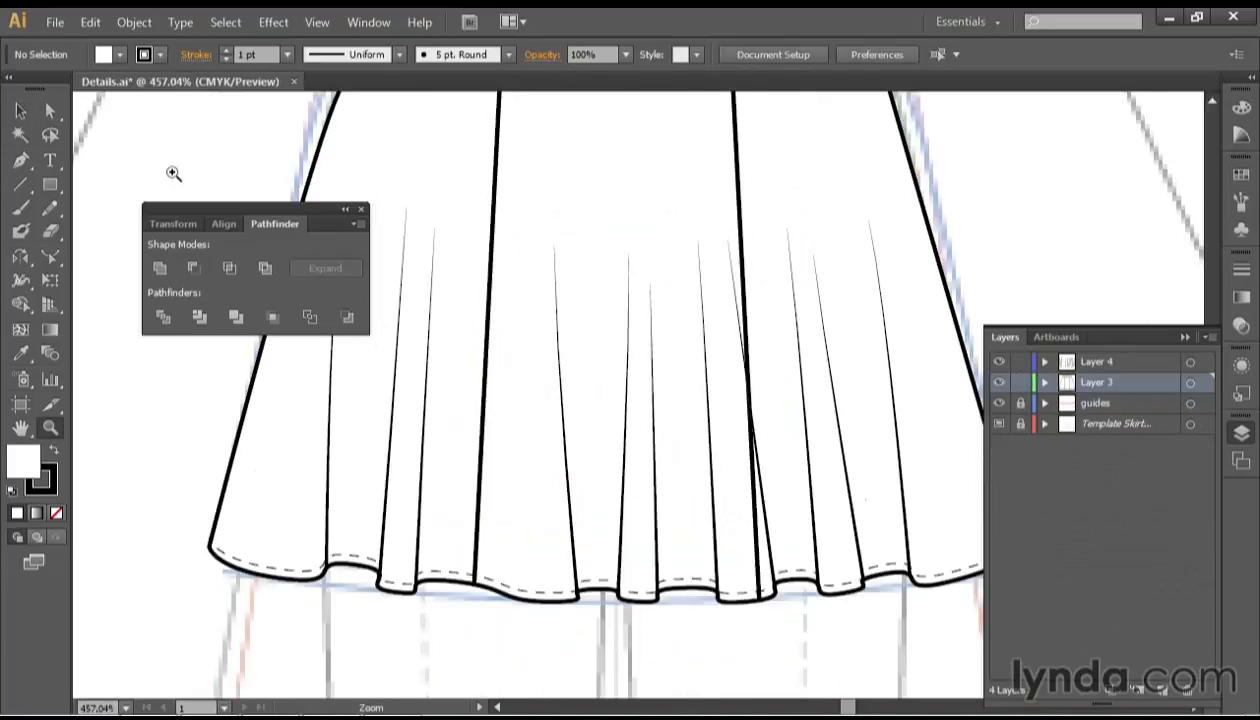
pyautogui.click(50, 111)
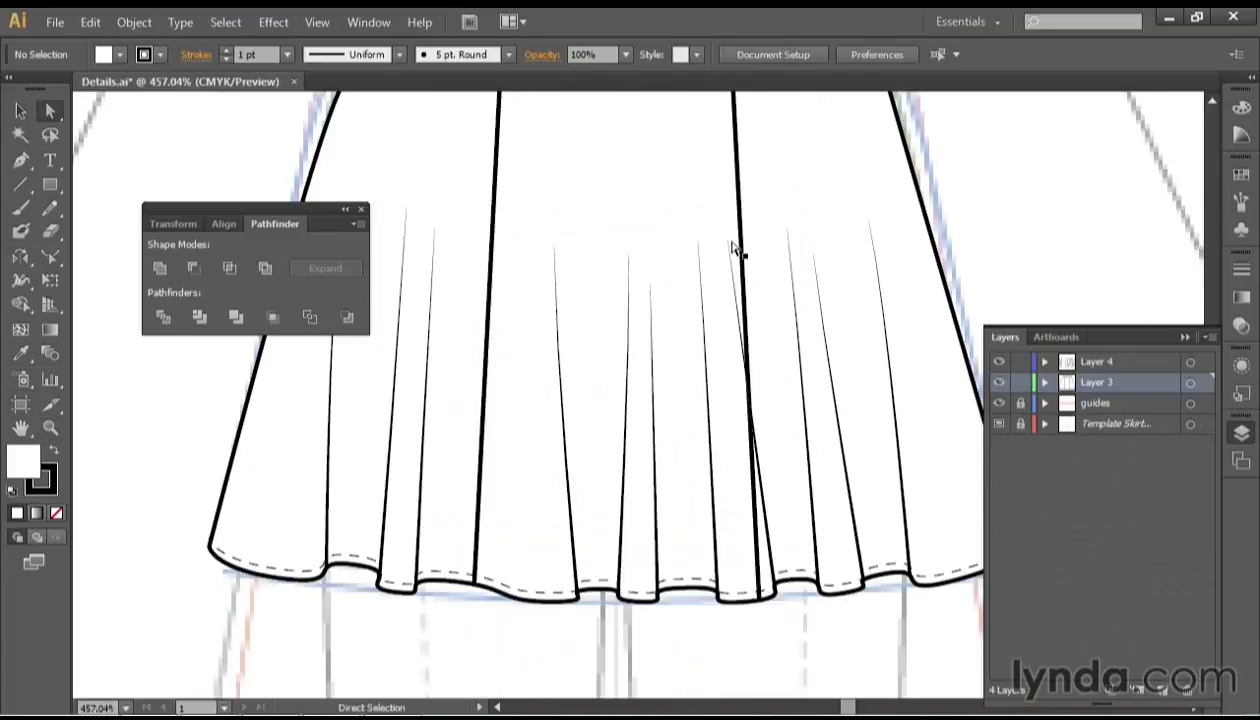
pyautogui.moveTo(728, 245); pyautogui.dragTo(752, 243)
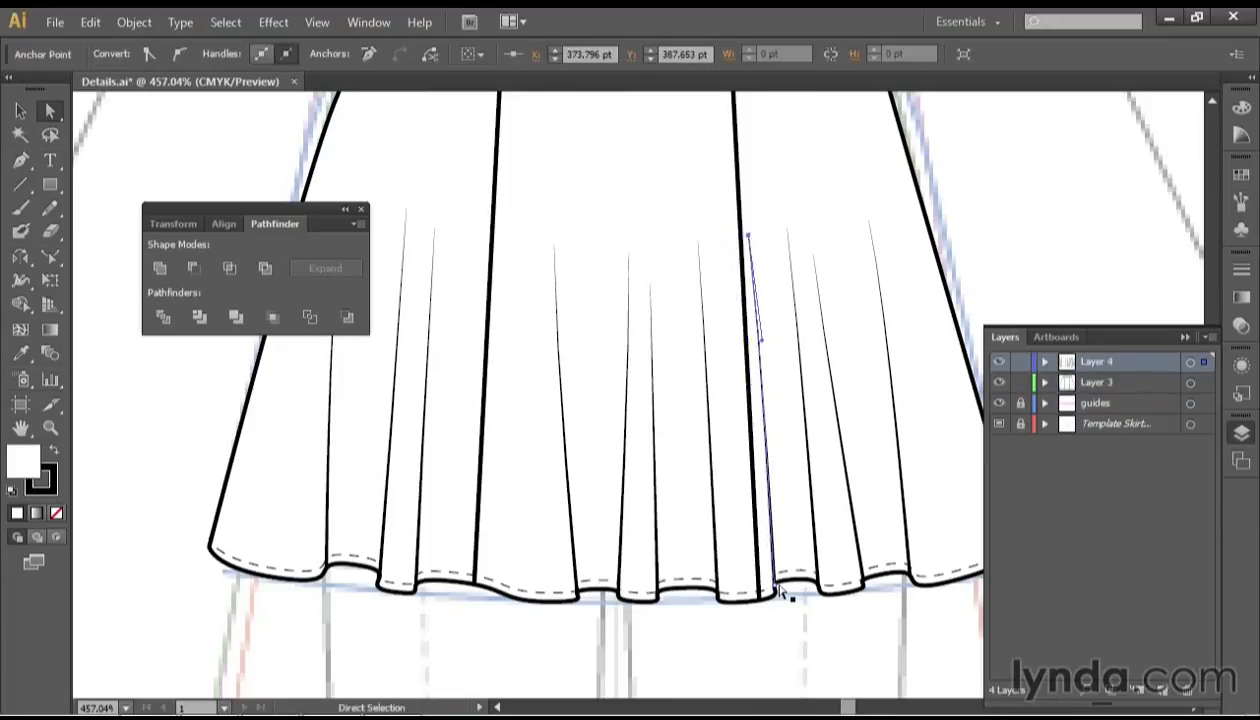
pyautogui.moveTo(761, 341); pyautogui.dragTo(755, 348)
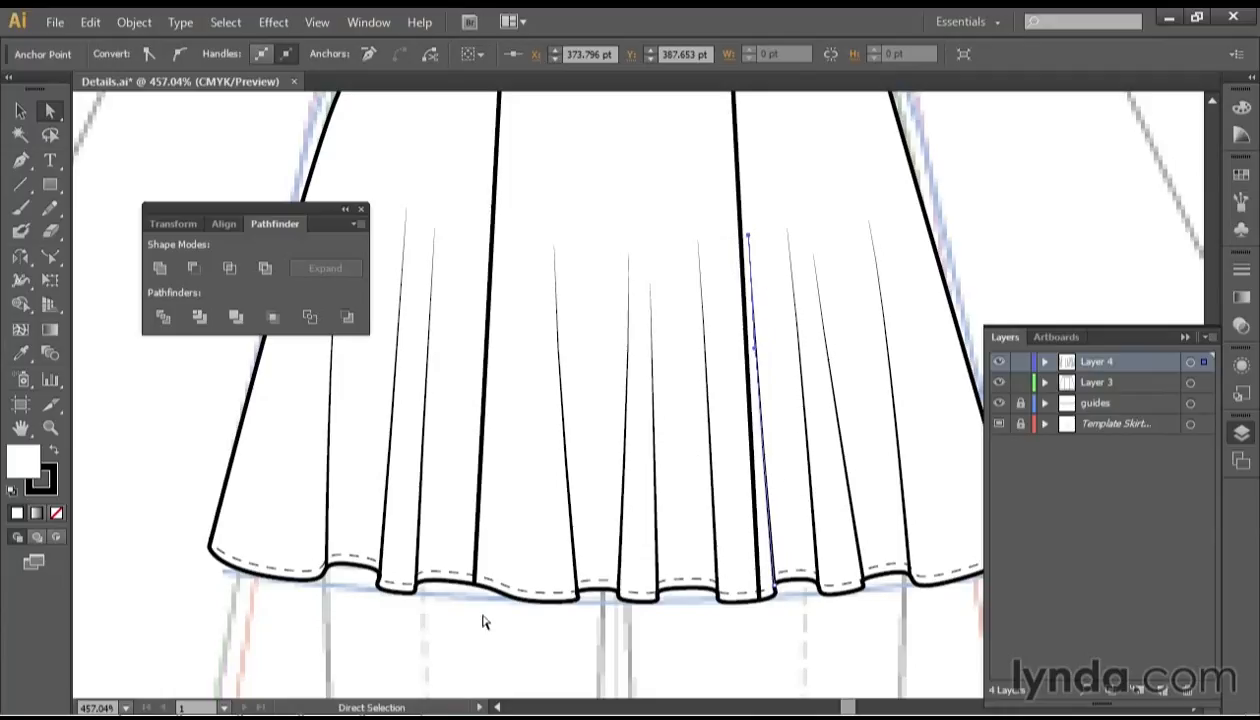
pyautogui.click(54, 430)
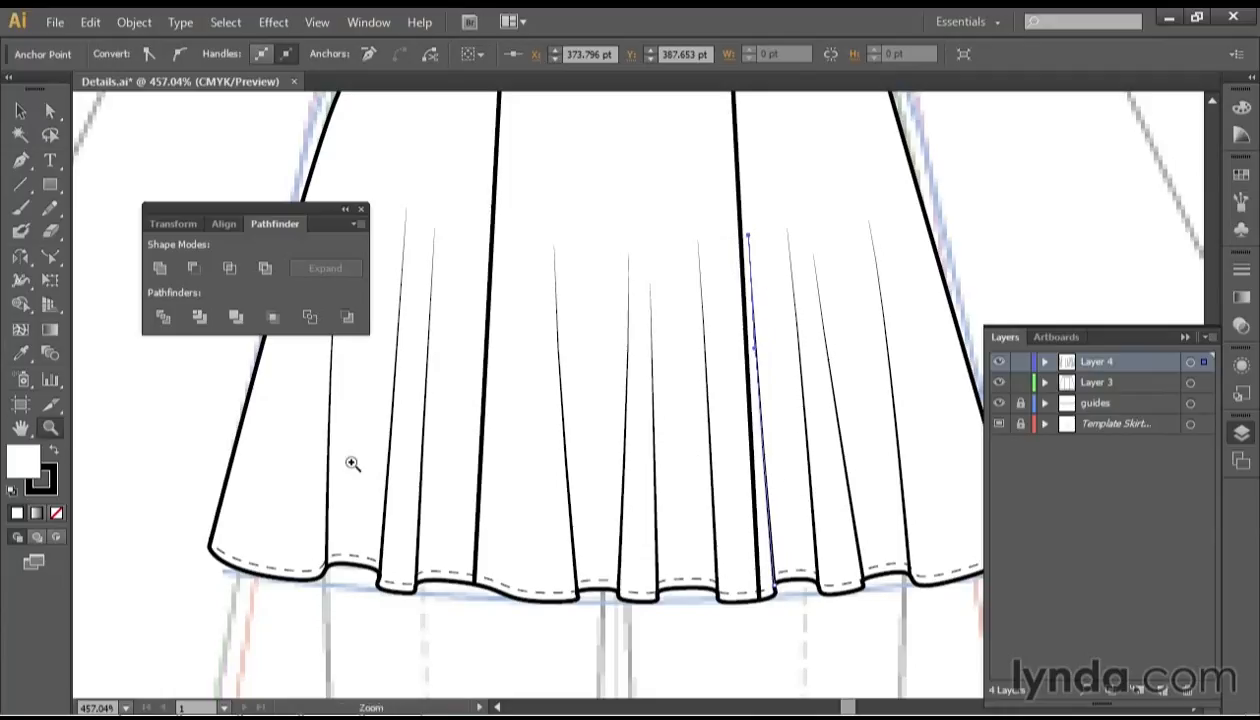
pyautogui.keyDown('alt'); pyautogui.click(698, 352); pyautogui.keyUp('alt')
pyautogui.keyDown('alt'); pyautogui.click(622, 363); pyautogui.keyUp('alt')
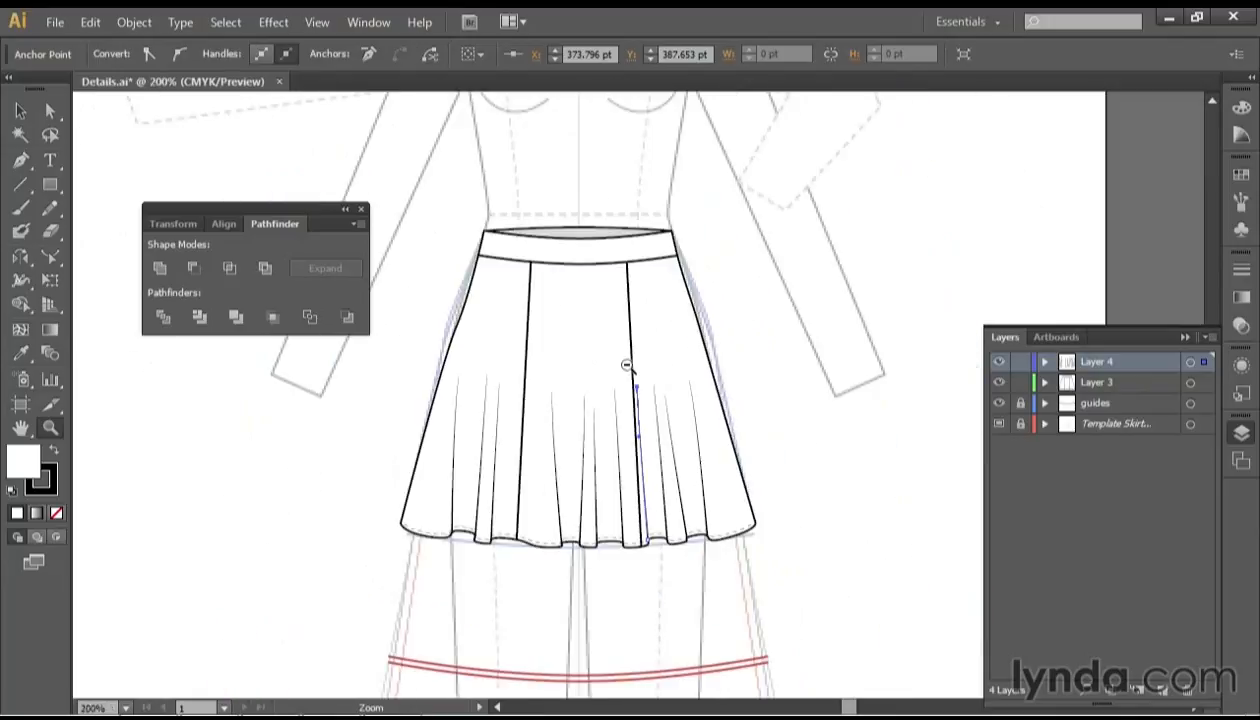
pyautogui.keyDown('alt'); pyautogui.click(622, 363); pyautogui.keyUp('alt')
pyautogui.moveTo(313, 219); pyautogui.dragTo(388, 143)
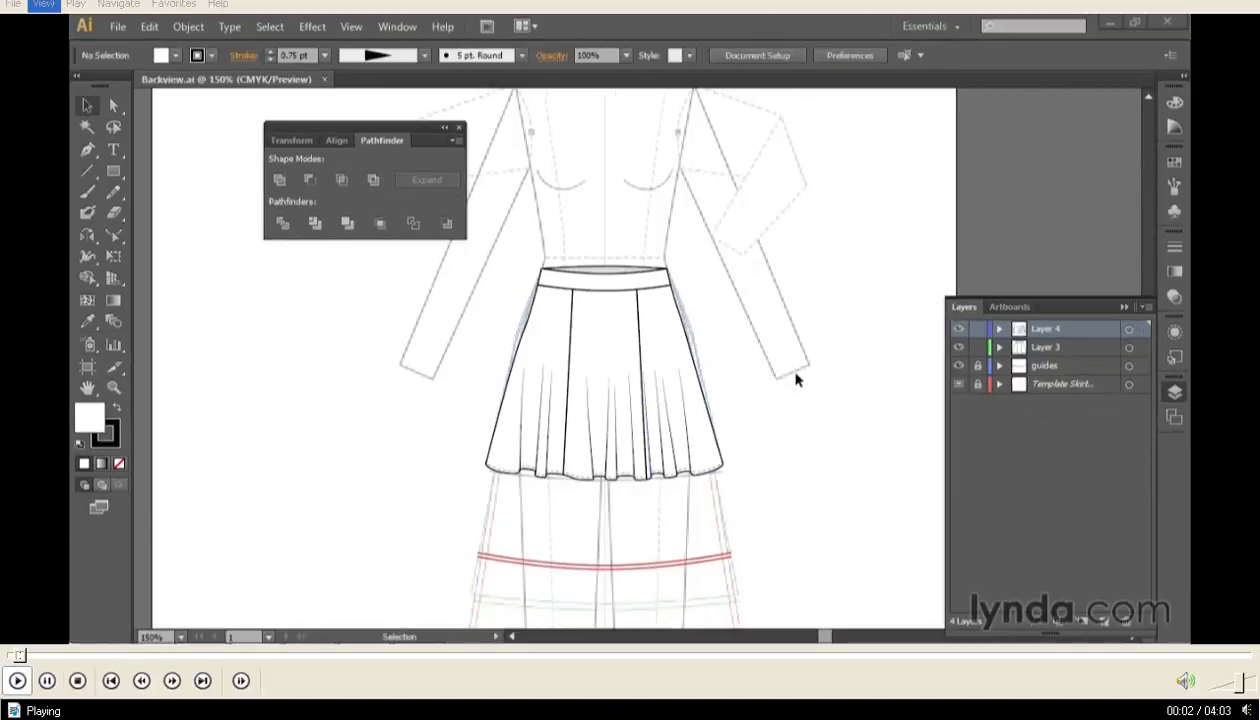
pyautogui.click(43, 5)
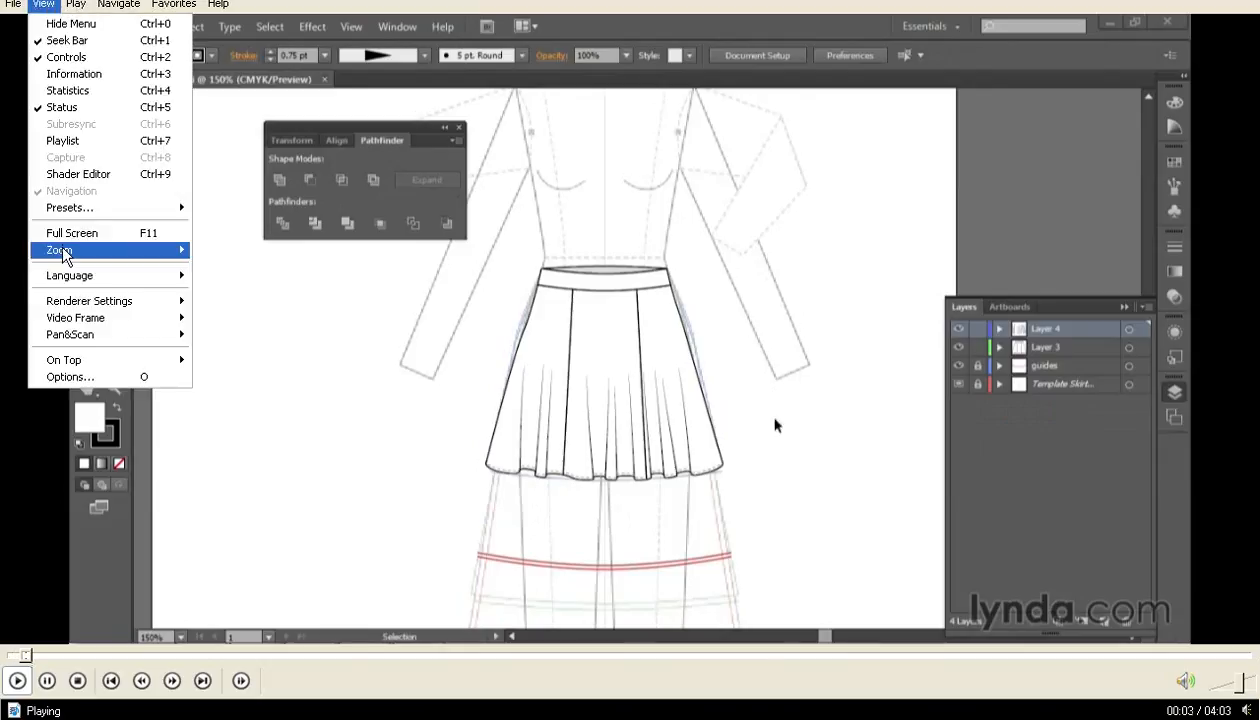
pyautogui.click(80, 233)
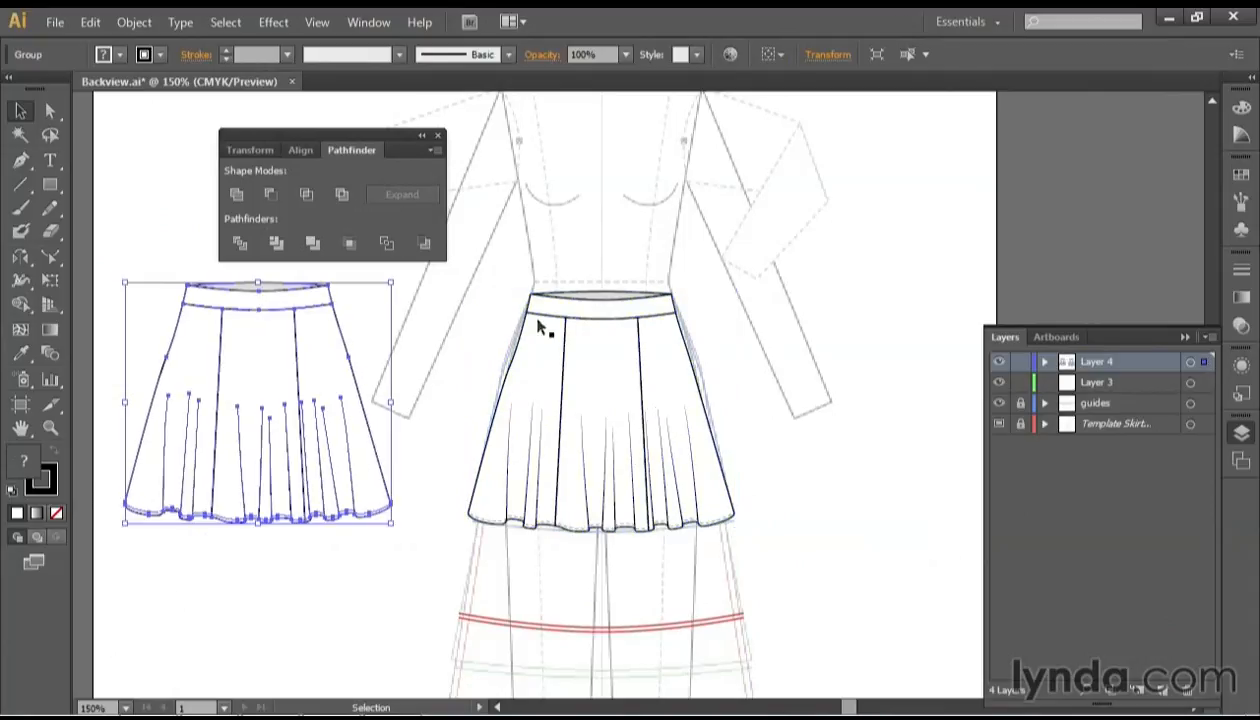
# Step: Isolate the skirt group on the body template and unite its body panels and waistband shapes with Pathfinder
pyautogui.click(796, 510)
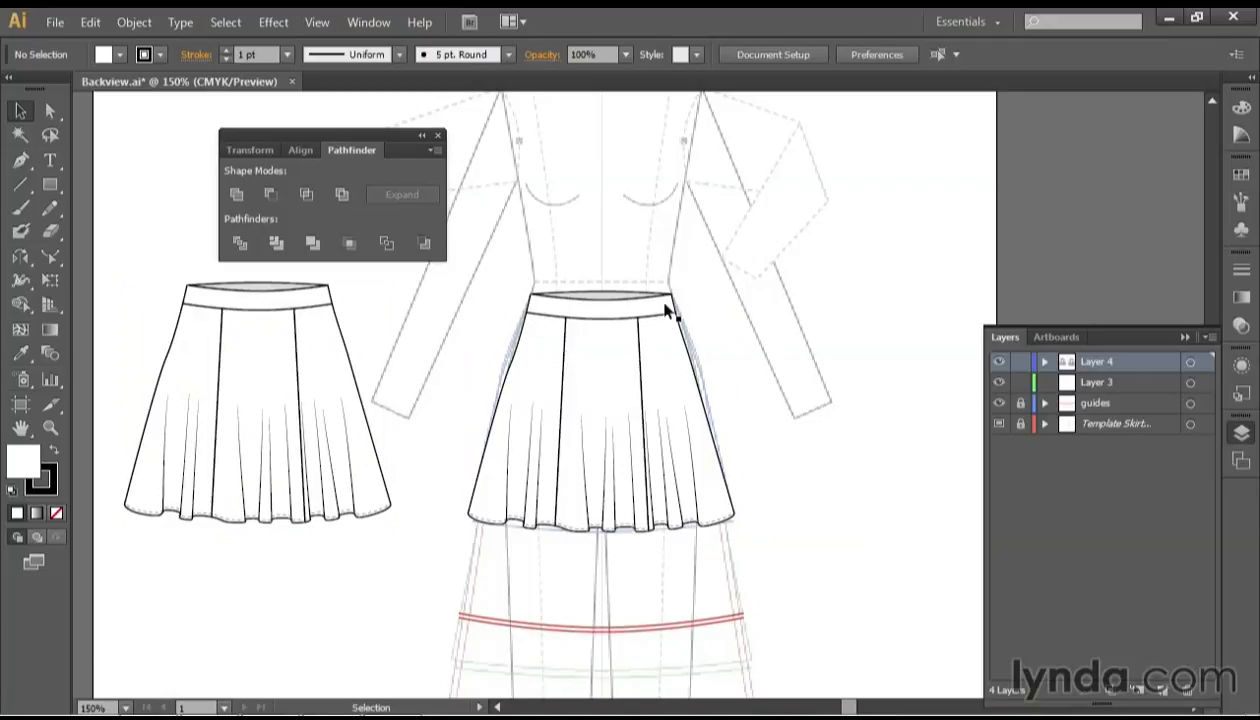
pyautogui.doubleClick(624, 378)
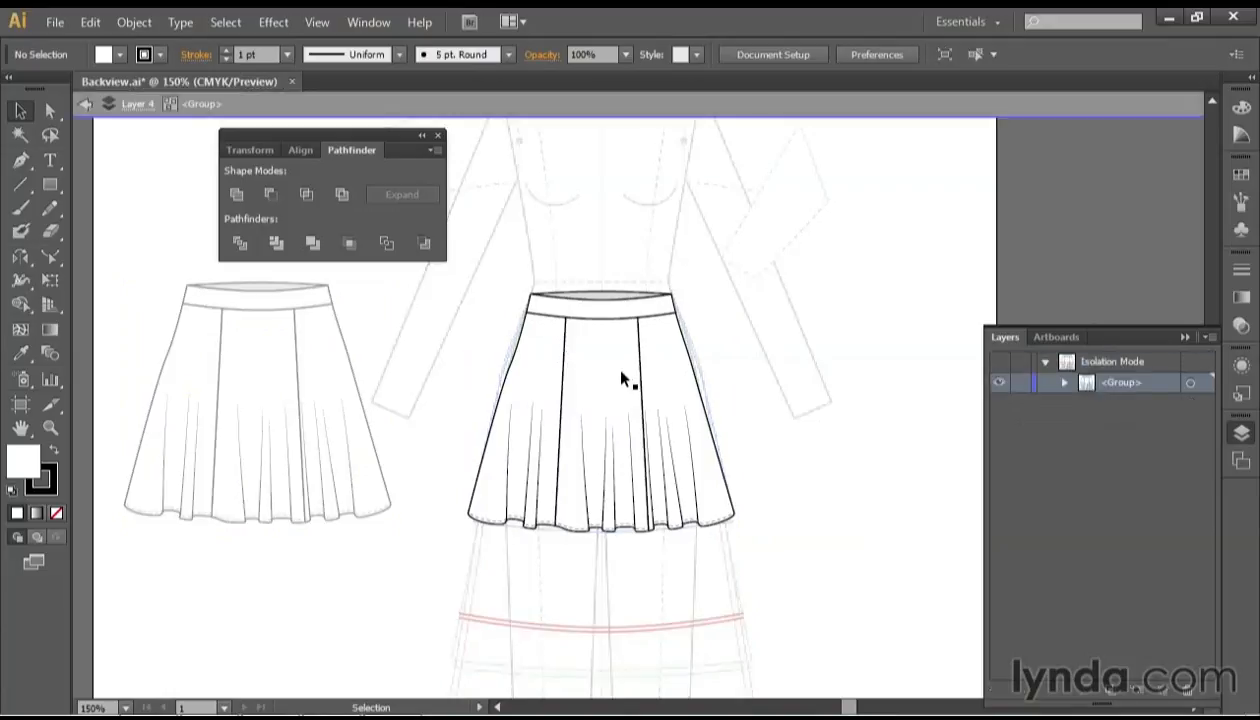
pyautogui.moveTo(718, 262); pyautogui.dragTo(505, 355)
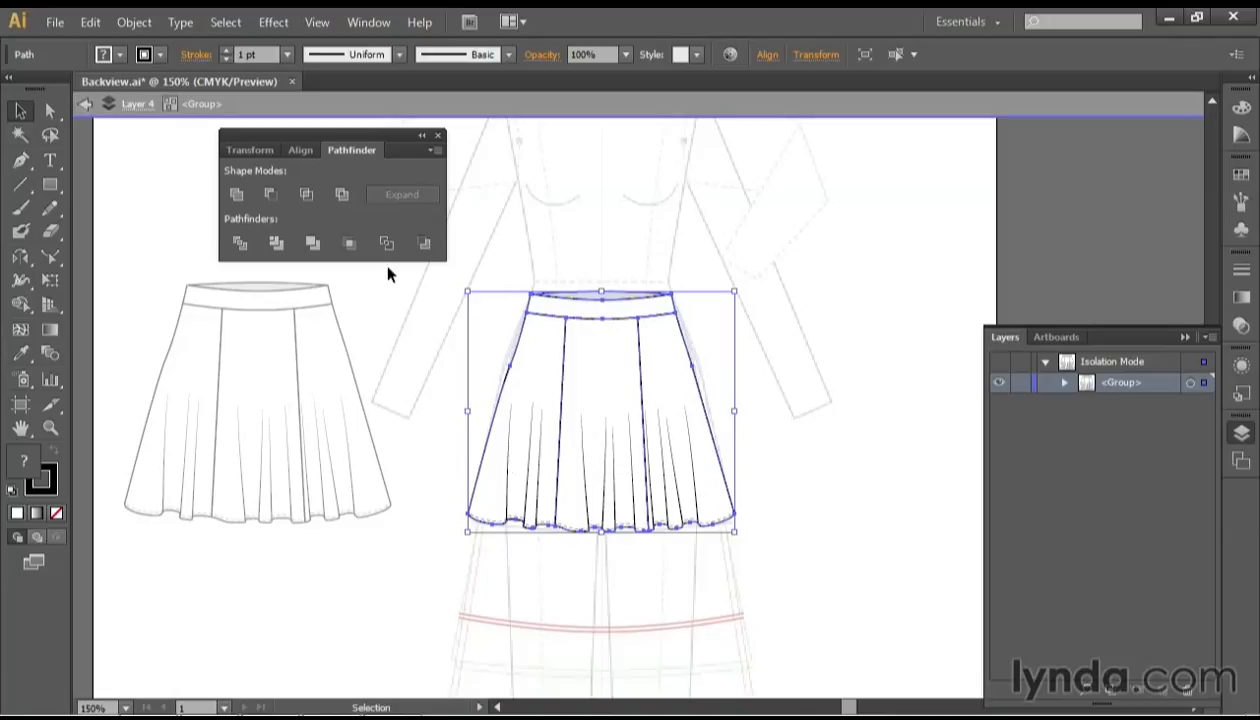
pyautogui.click(237, 195)
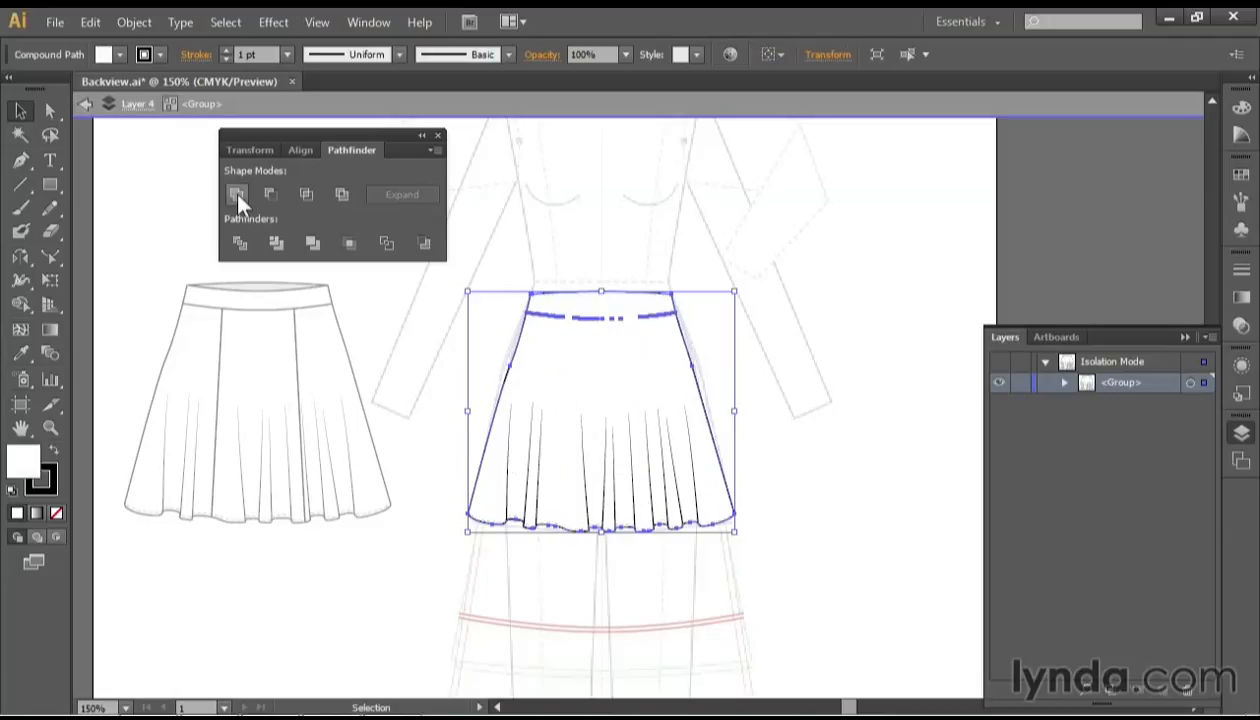
pyautogui.click(612, 218)
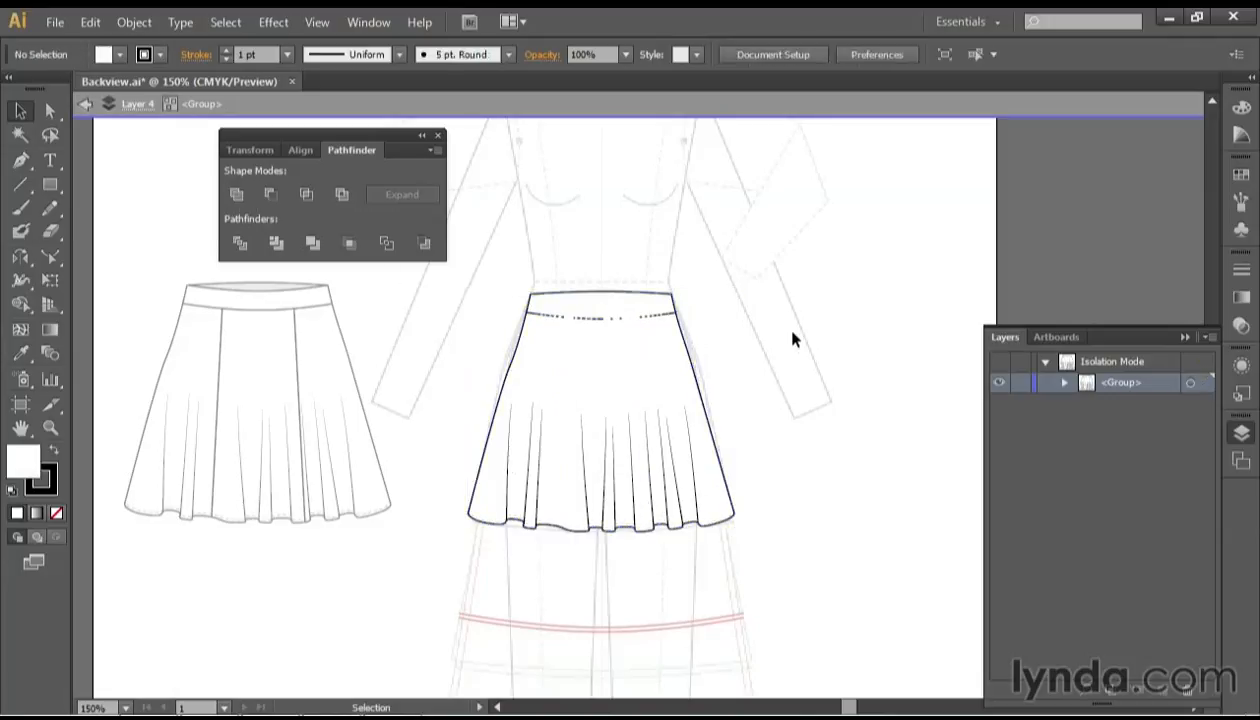
# Step: Remove the fill from the united skirt shape so the template shows through, and deselect it
pyautogui.click(49, 429)
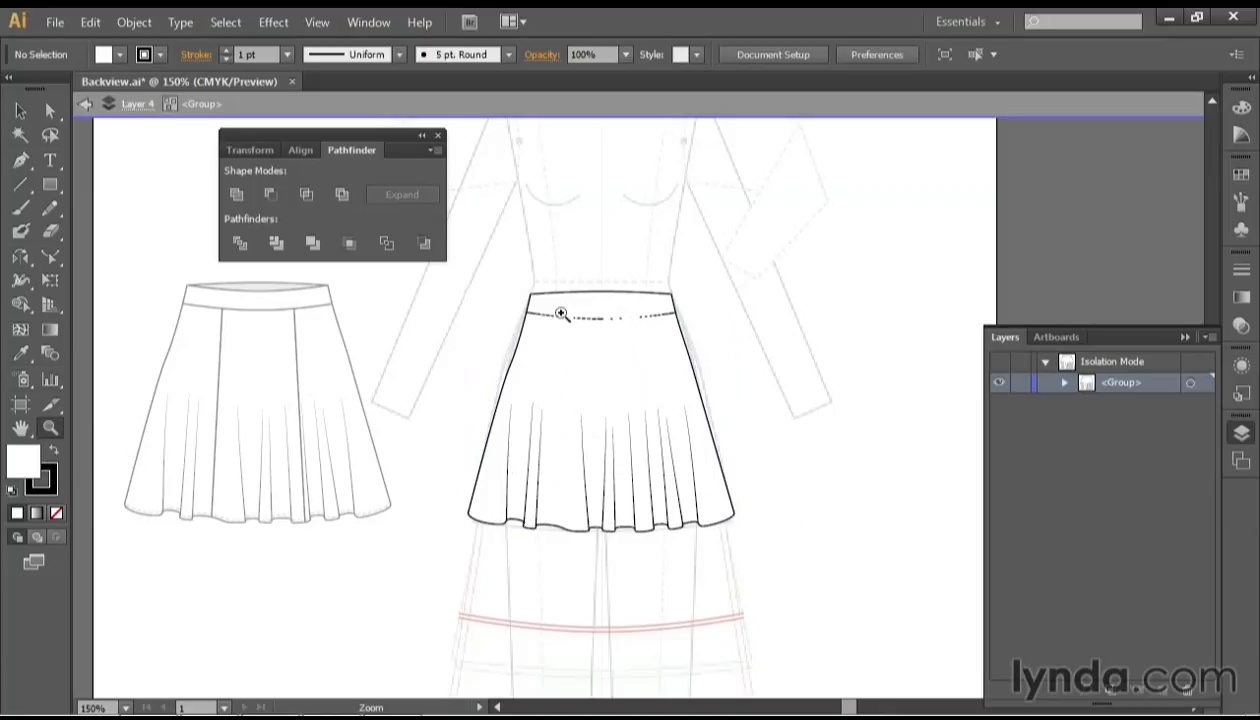
pyautogui.moveTo(504, 275); pyautogui.dragTo(733, 374)
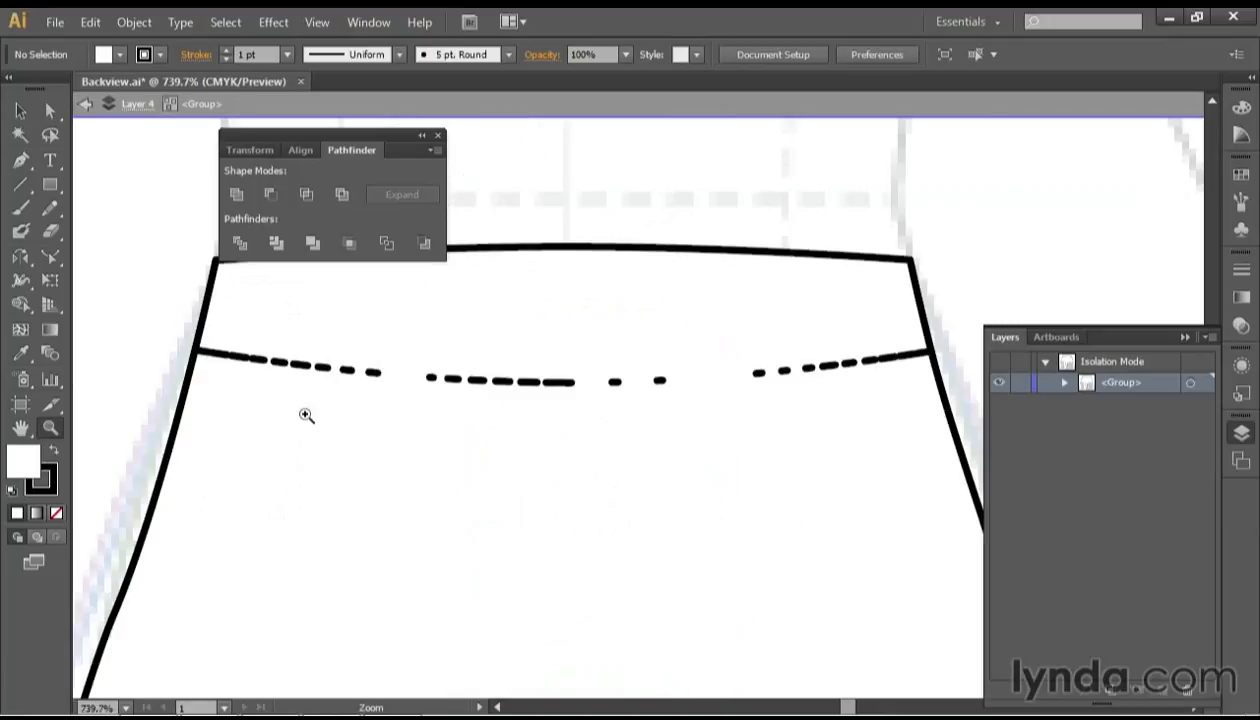
pyautogui.moveTo(315, 137); pyautogui.dragTo(980, 132)
pyautogui.moveTo(647, 617); pyautogui.dragTo(635, 518)
pyautogui.click(21, 110)
pyautogui.click(356, 363)
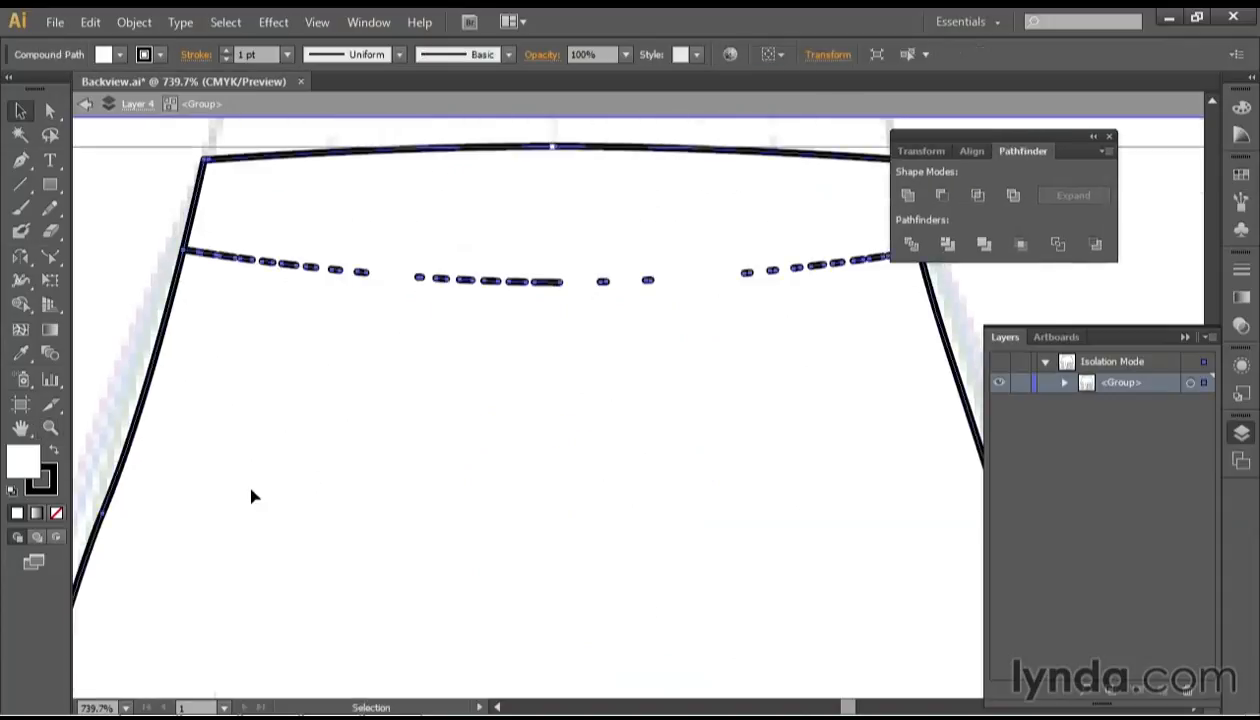
pyautogui.press('/')
pyautogui.click(103, 210)
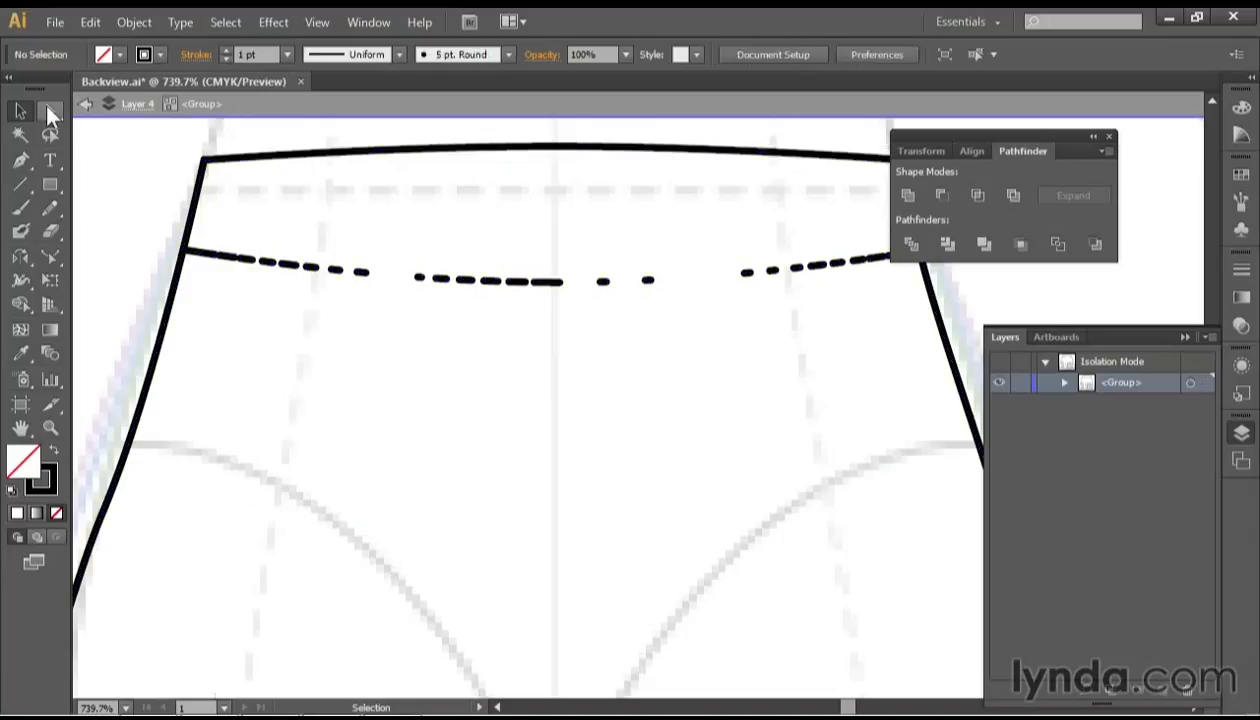
# Step: Delete all leftover waistband seam fragments between the two side edges with the Direct Selection tool
pyautogui.click(50, 110)
pyautogui.moveTo(210, 236); pyautogui.dragTo(870, 322)
pyautogui.press('Delete')
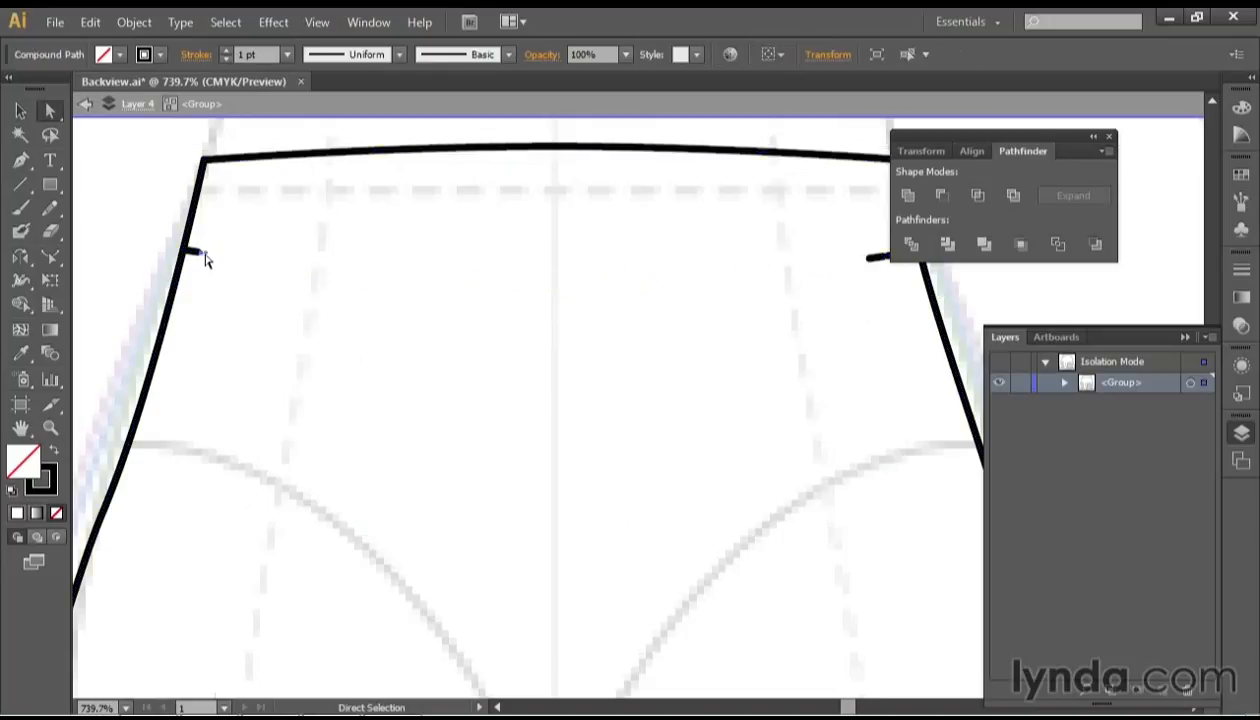
pyautogui.click(194, 252)
pyautogui.press('Delete')
pyautogui.moveTo(210, 237); pyautogui.dragTo(200, 286)
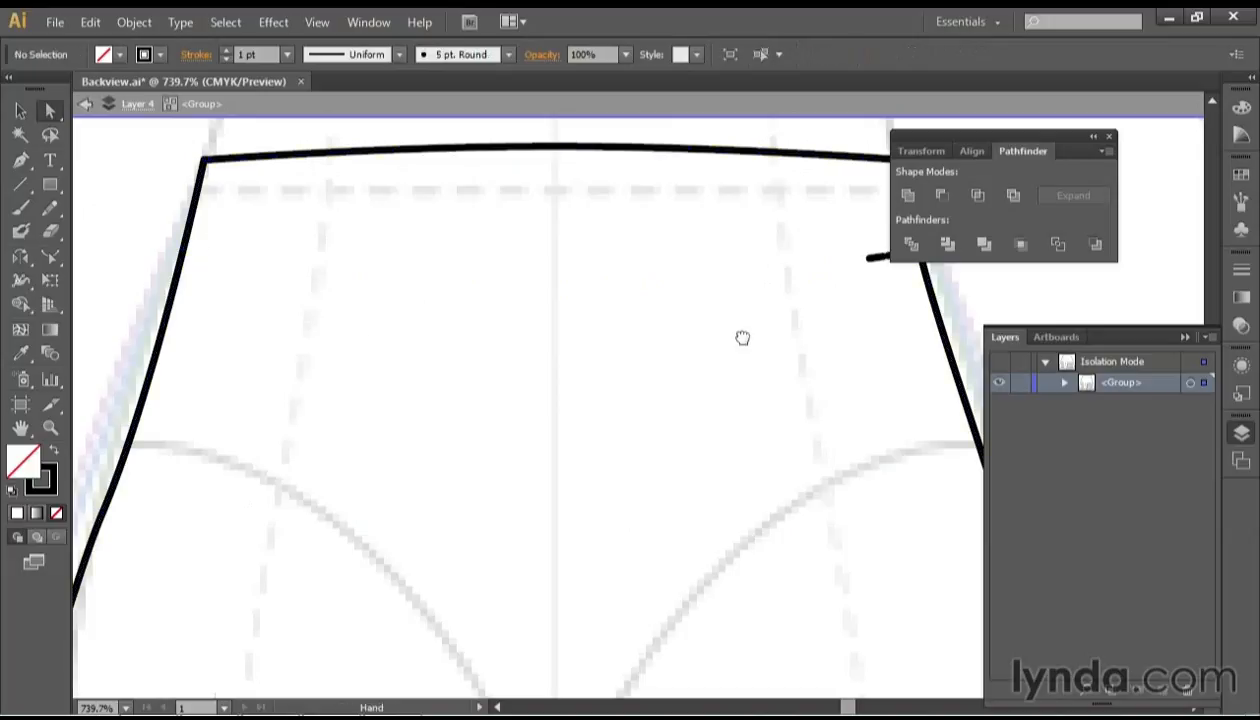
pyautogui.moveTo(742, 338); pyautogui.dragTo(401, 385)
pyautogui.moveTo(494, 271); pyautogui.dragTo(565, 332)
pyautogui.press('Delete')
# Step: Select only the top waist edge of the united skirt and paste a copy of it in place
pyautogui.keyDown('alt'); pyautogui.click(521, 417); pyautogui.keyUp('alt')
pyautogui.keyDown('alt'); pyautogui.click(521, 417); pyautogui.keyUp('alt')
pyautogui.keyDown('alt'); pyautogui.click(521, 417); pyautogui.keyUp('alt')
pyautogui.keyDown('alt'); pyautogui.click(521, 417); pyautogui.keyUp('alt')
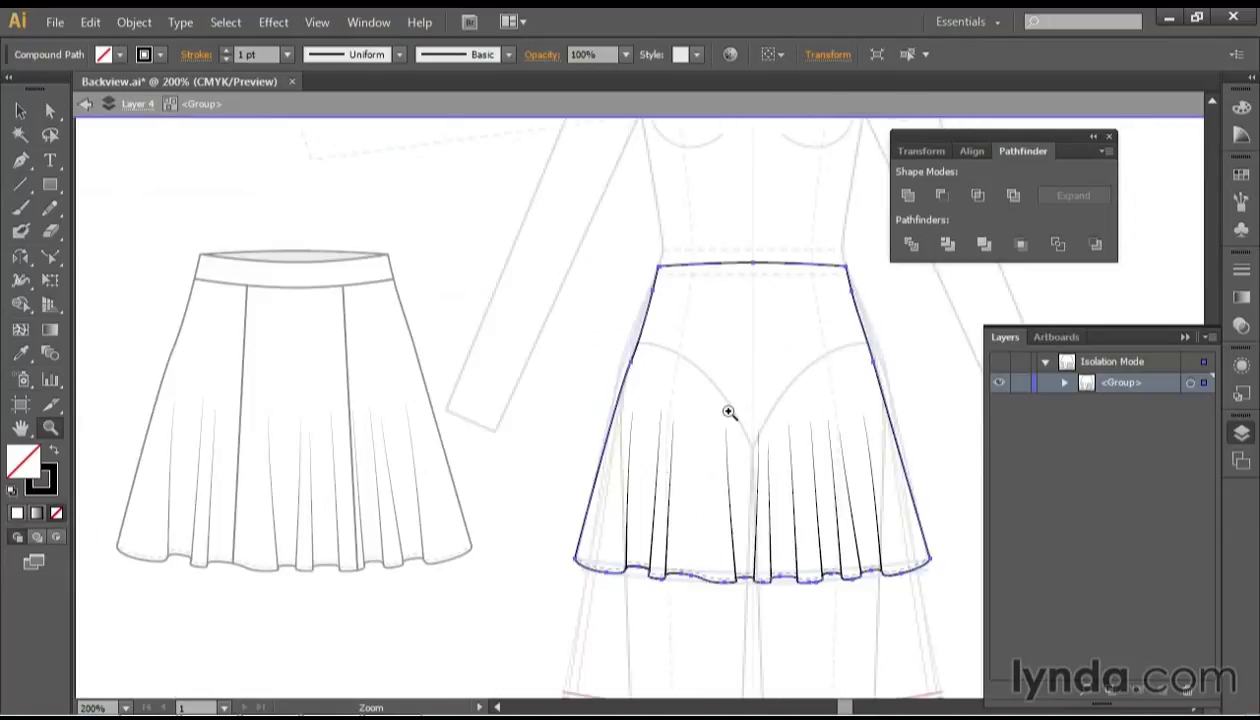
pyautogui.moveTo(726, 411); pyautogui.dragTo(655, 376)
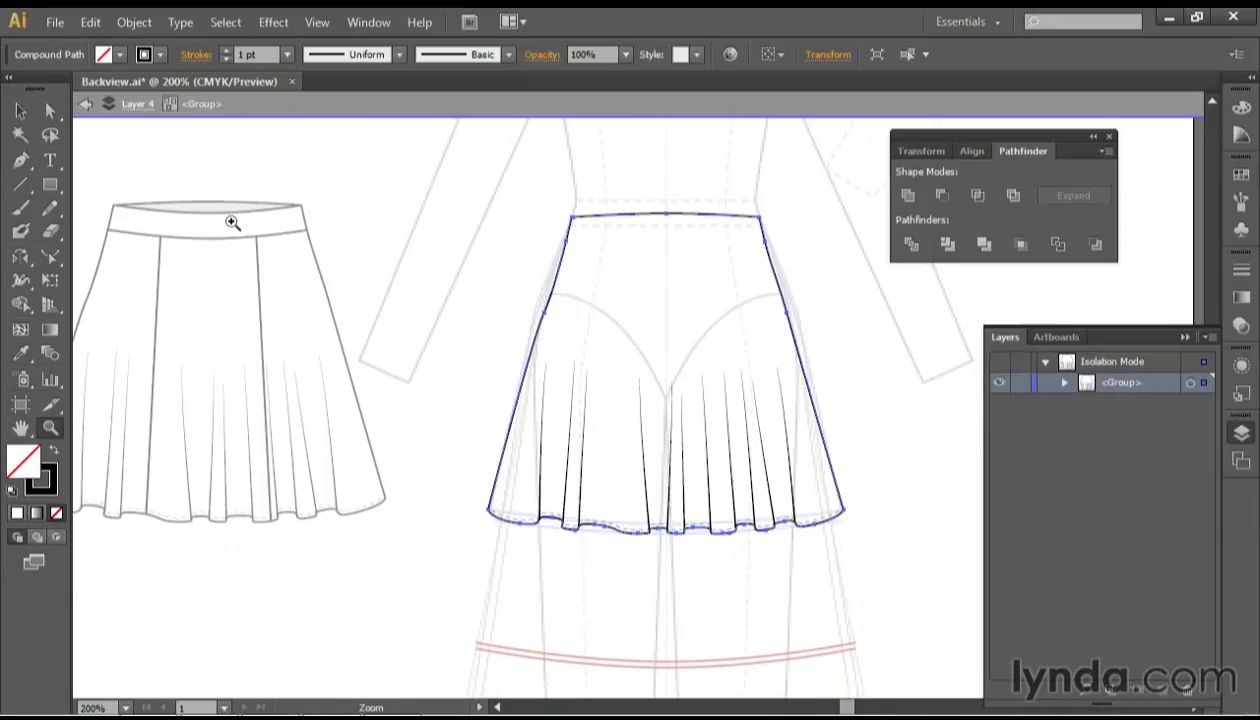
pyautogui.click(50, 111)
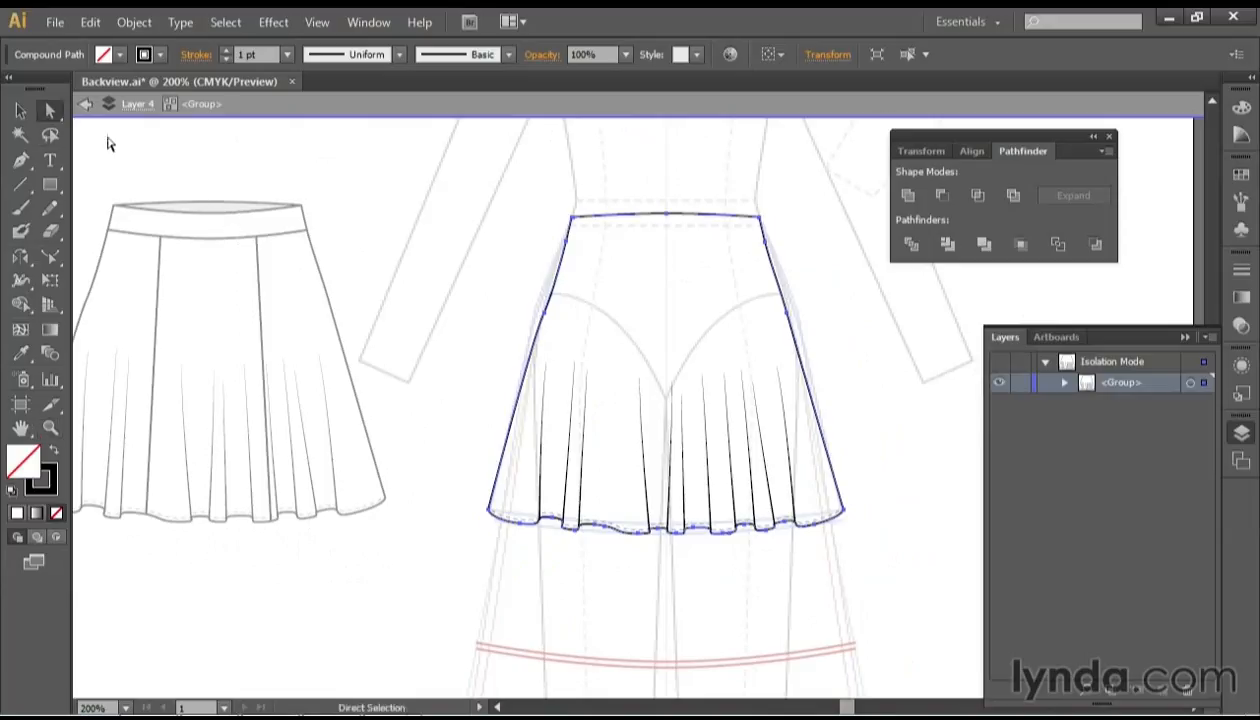
pyautogui.click(458, 211)
pyautogui.moveTo(607, 198); pyautogui.dragTo(738, 220)
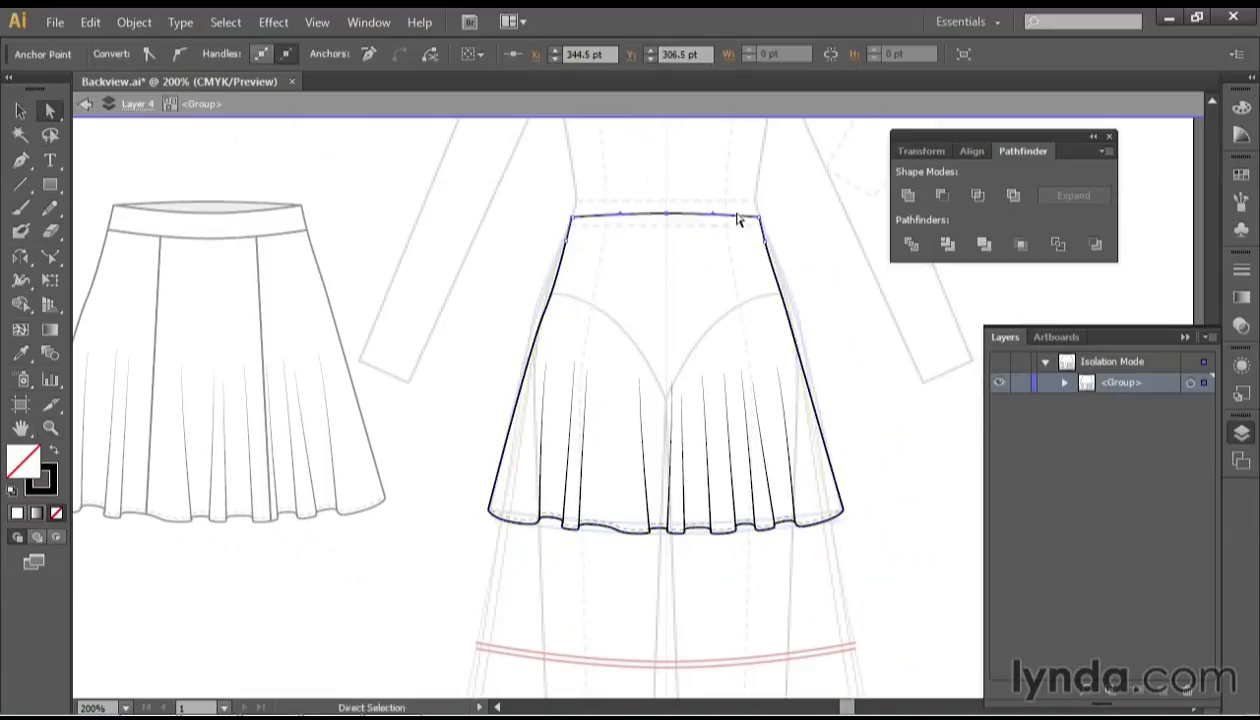
pyautogui.press('v')
pyautogui.press('a')
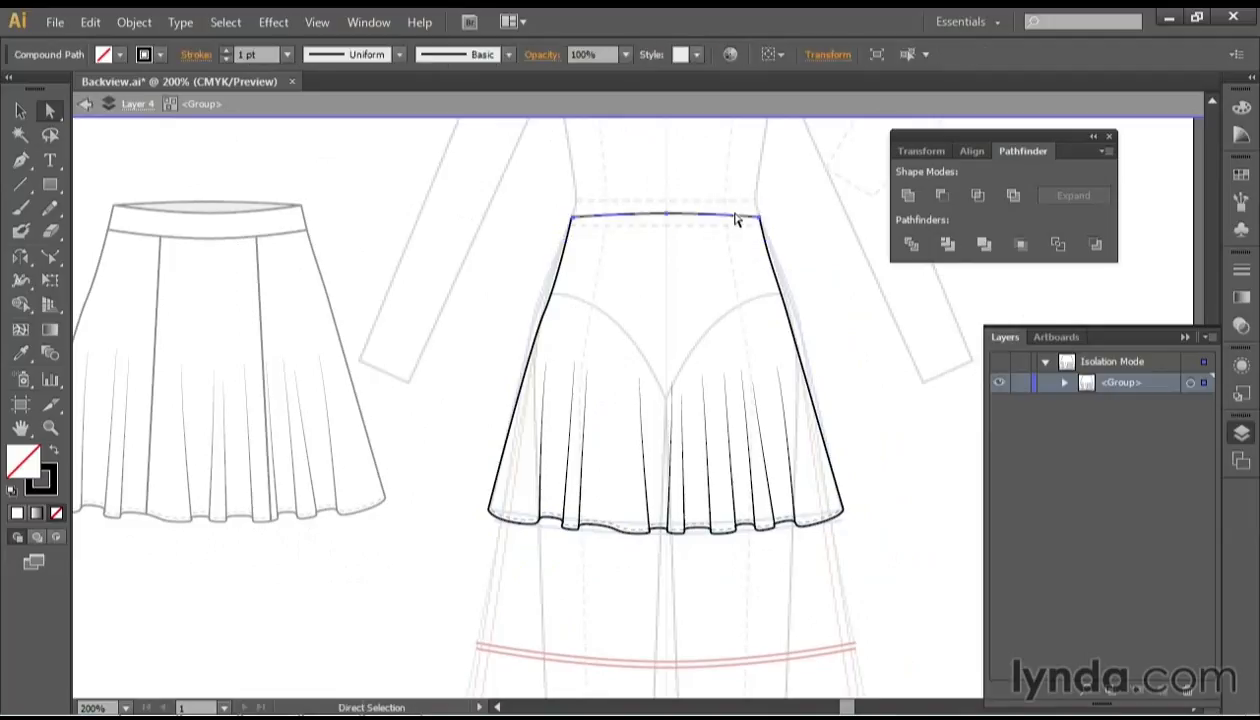
# Step: Nudge the copied waist edge straight down to the depth of the waistband's lower seam
pyautogui.press('Down')
pyautogui.press('Down')
pyautogui.press('Down')
pyautogui.press('Down')
pyautogui.press('Down')
pyautogui.press('Down')
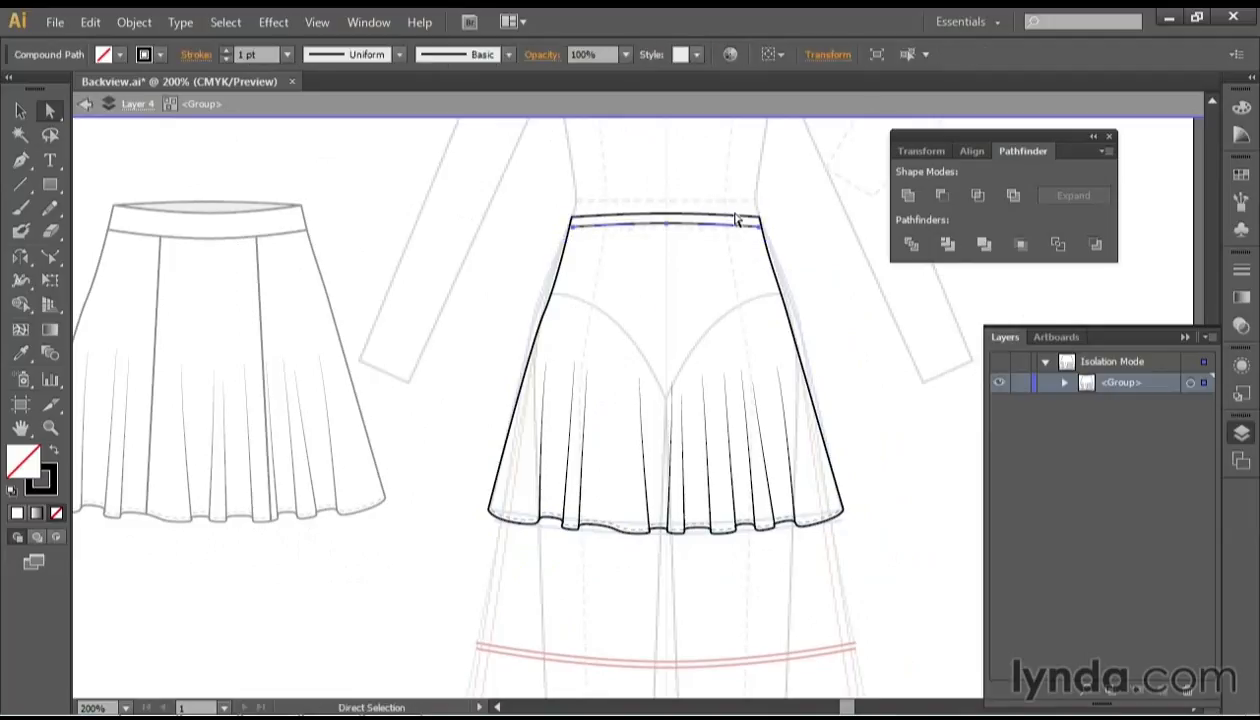
pyautogui.press('Down')
pyautogui.press('Down')
pyautogui.press('Down')
pyautogui.press('Down')
pyautogui.press('Down')
pyautogui.press('Down')
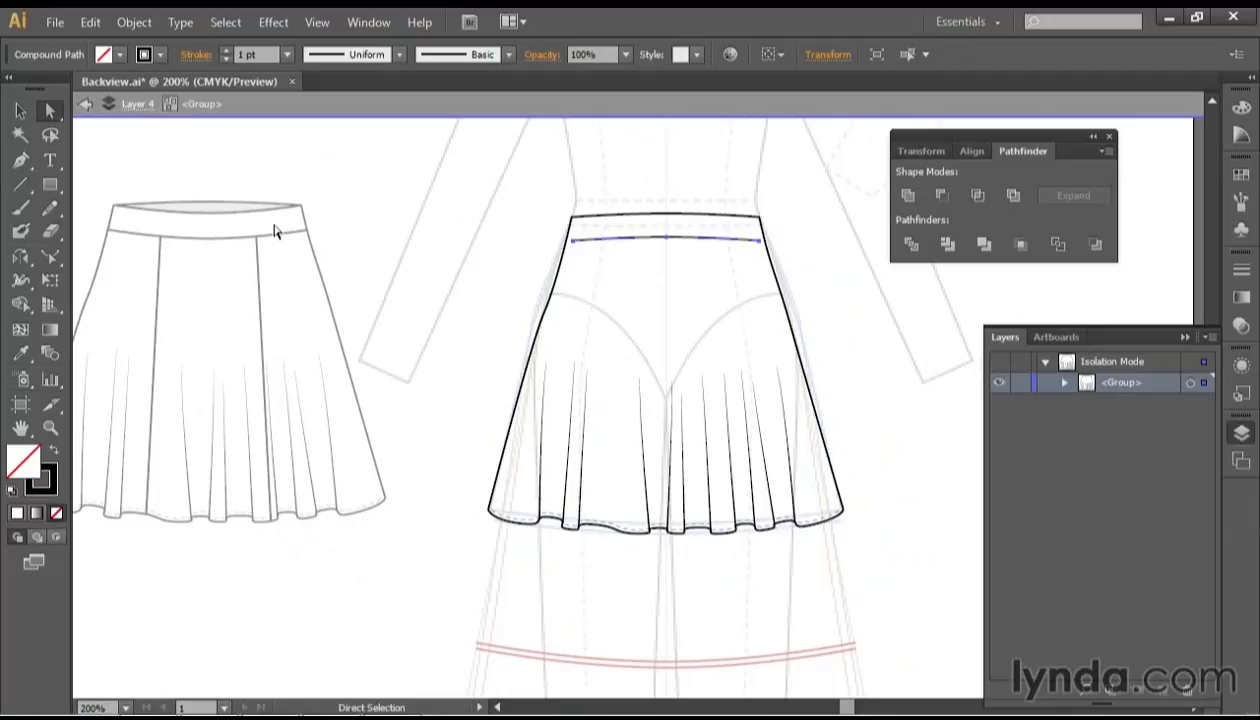
# Step: Widen the copied waistband line evenly until it slightly overshoots both side edges of the skirt, and deselect it
pyautogui.click(20, 110)
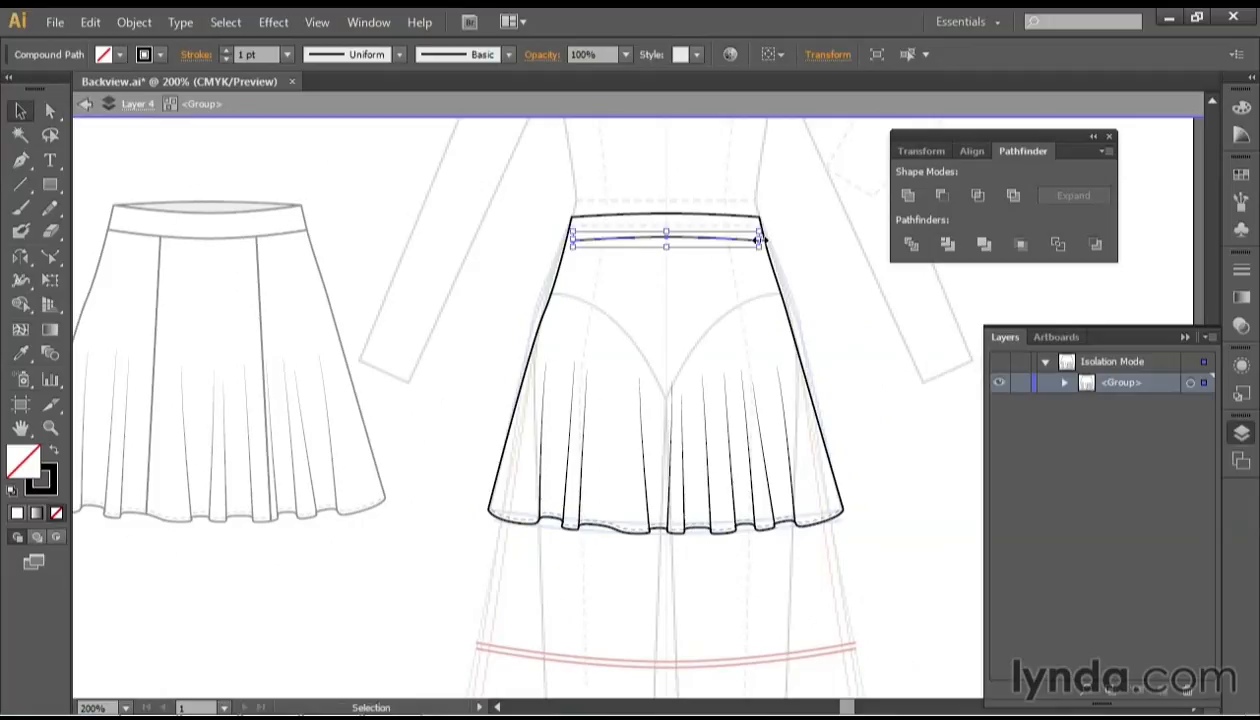
pyautogui.moveTo(760, 240); pyautogui.dragTo(778, 238)
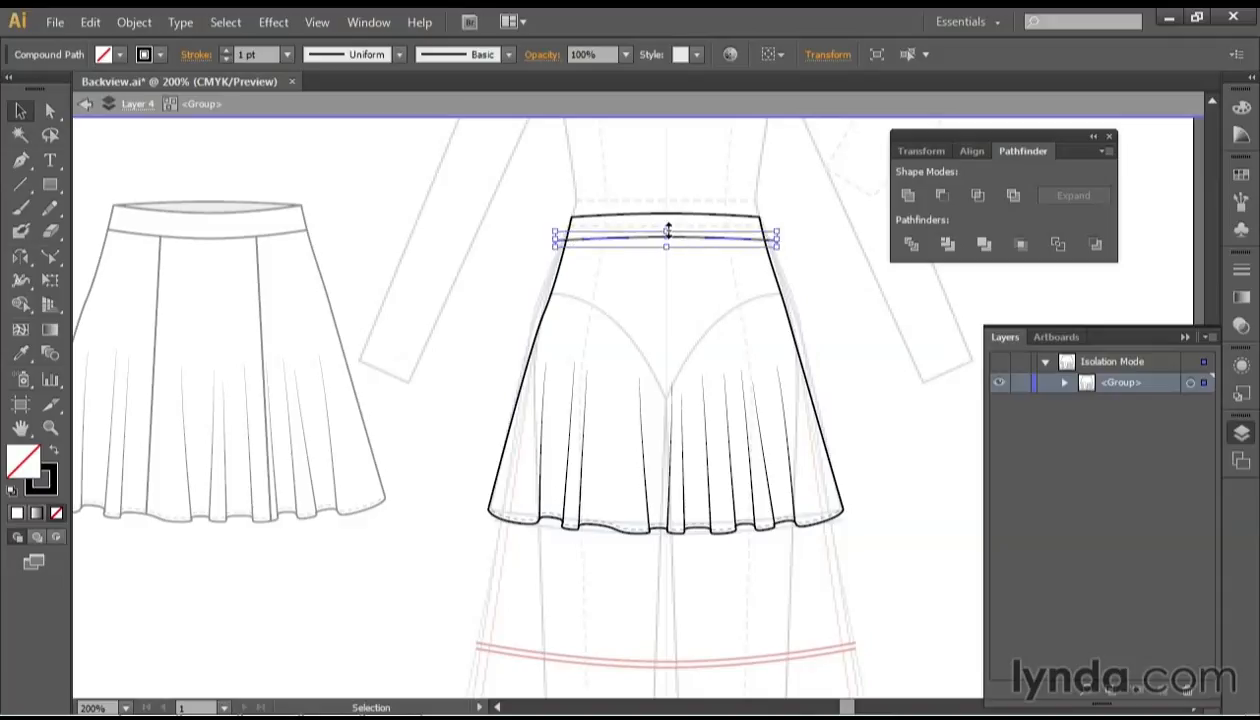
pyautogui.moveTo(666, 233); pyautogui.dragTo(666, 231)
pyautogui.click(579, 190)
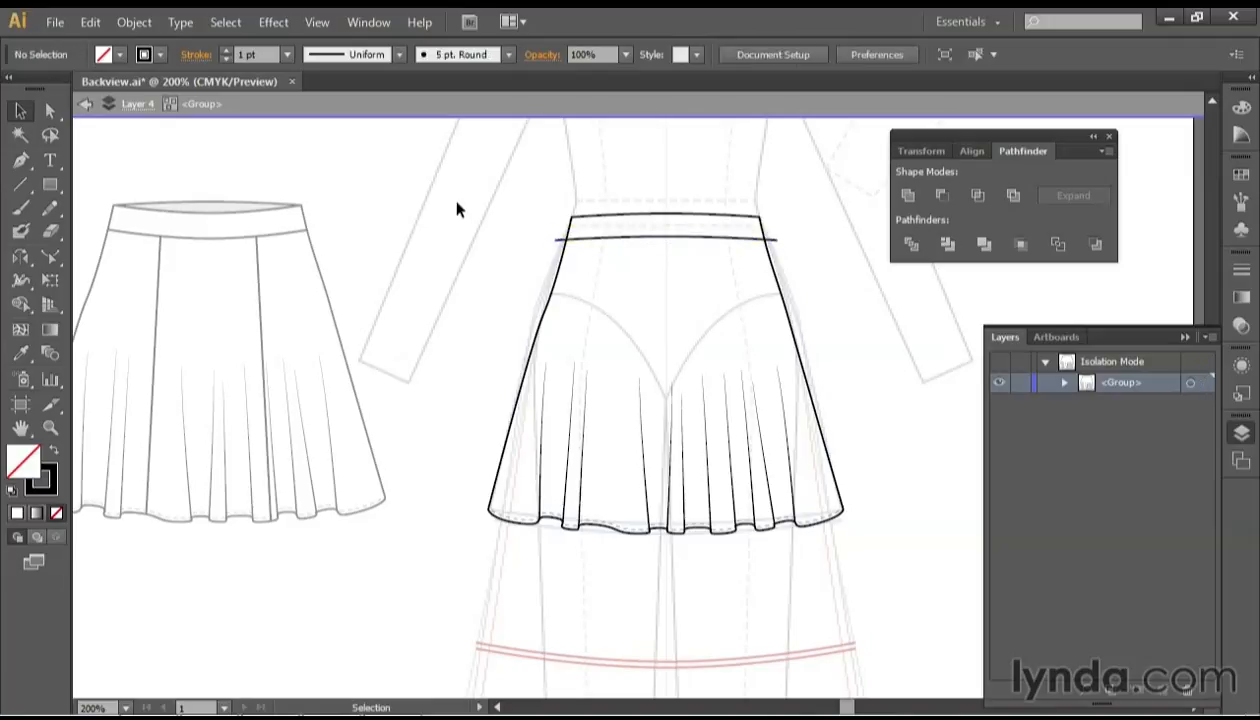
# Step: Divide the skirt outline along the waistband line and ungroup the resulting pieces
pyautogui.click(665, 314)
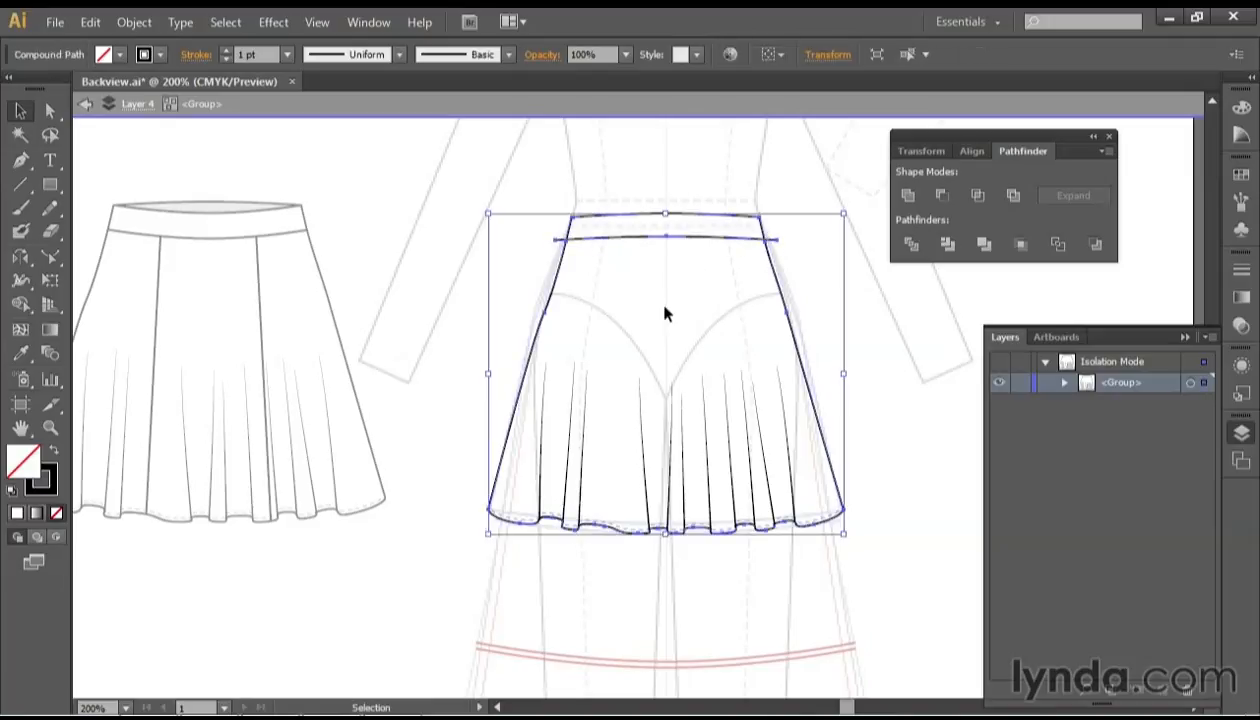
pyautogui.click(911, 246)
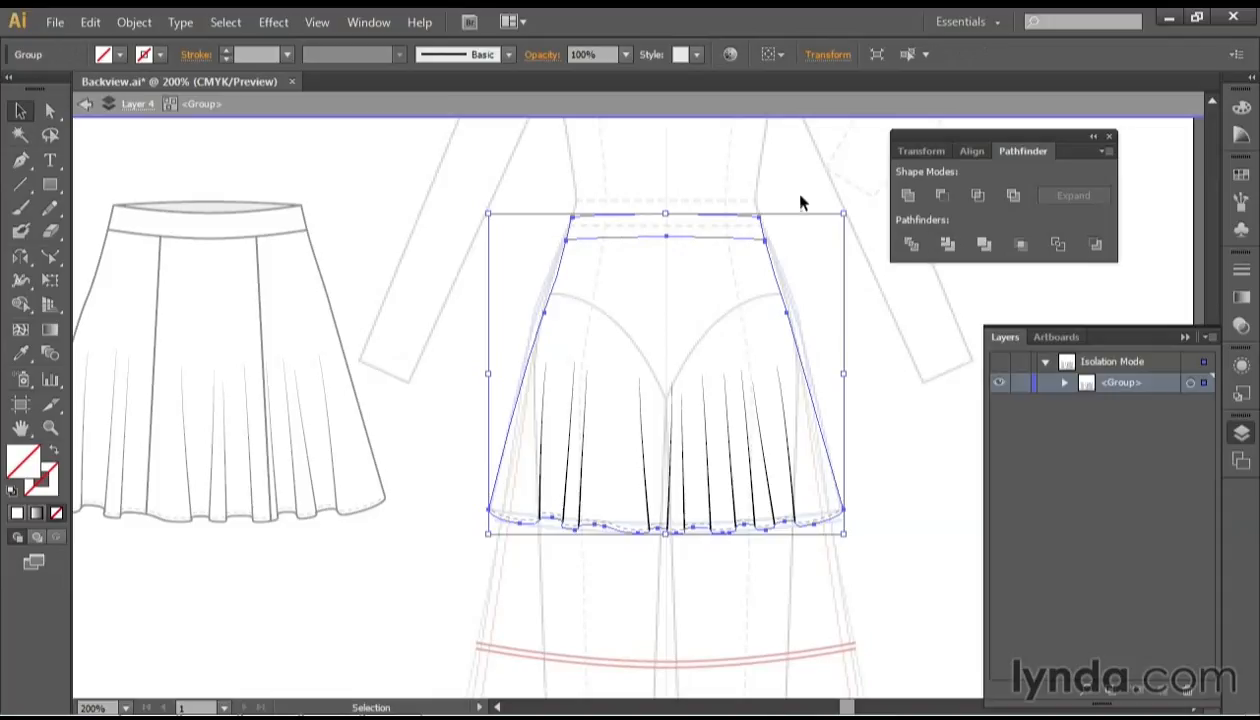
pyautogui.rightClick(793, 195)
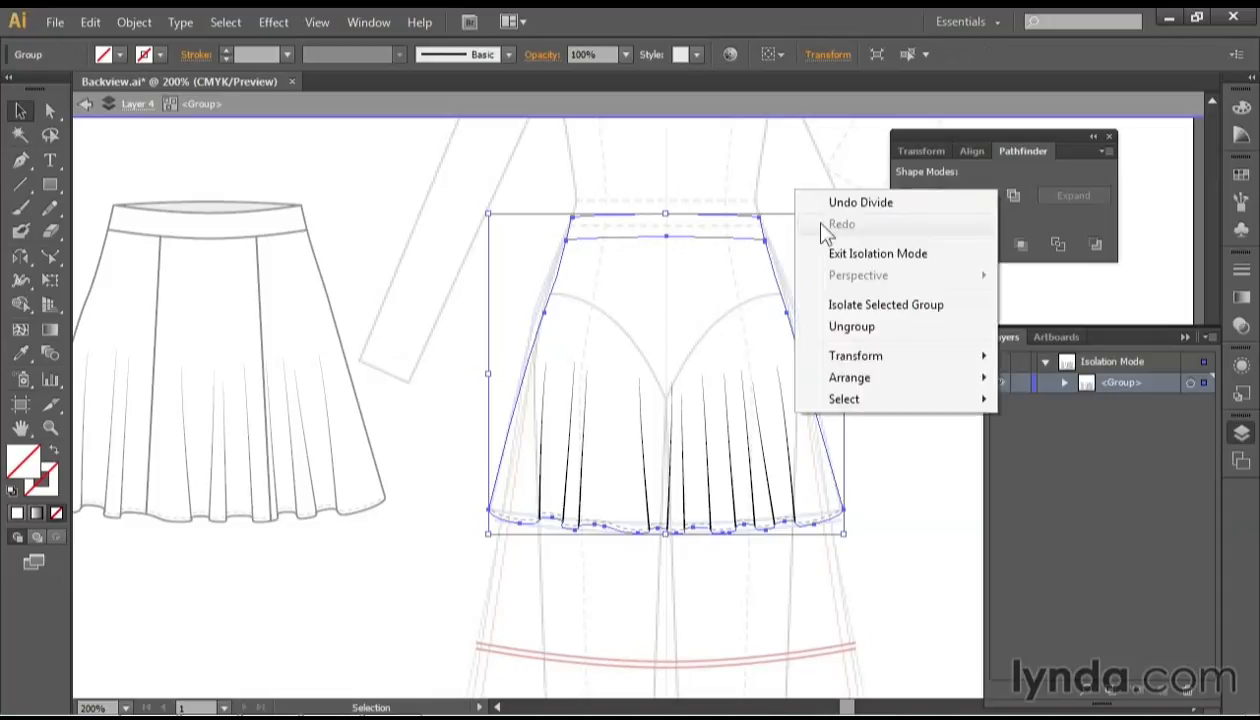
pyautogui.click(855, 330)
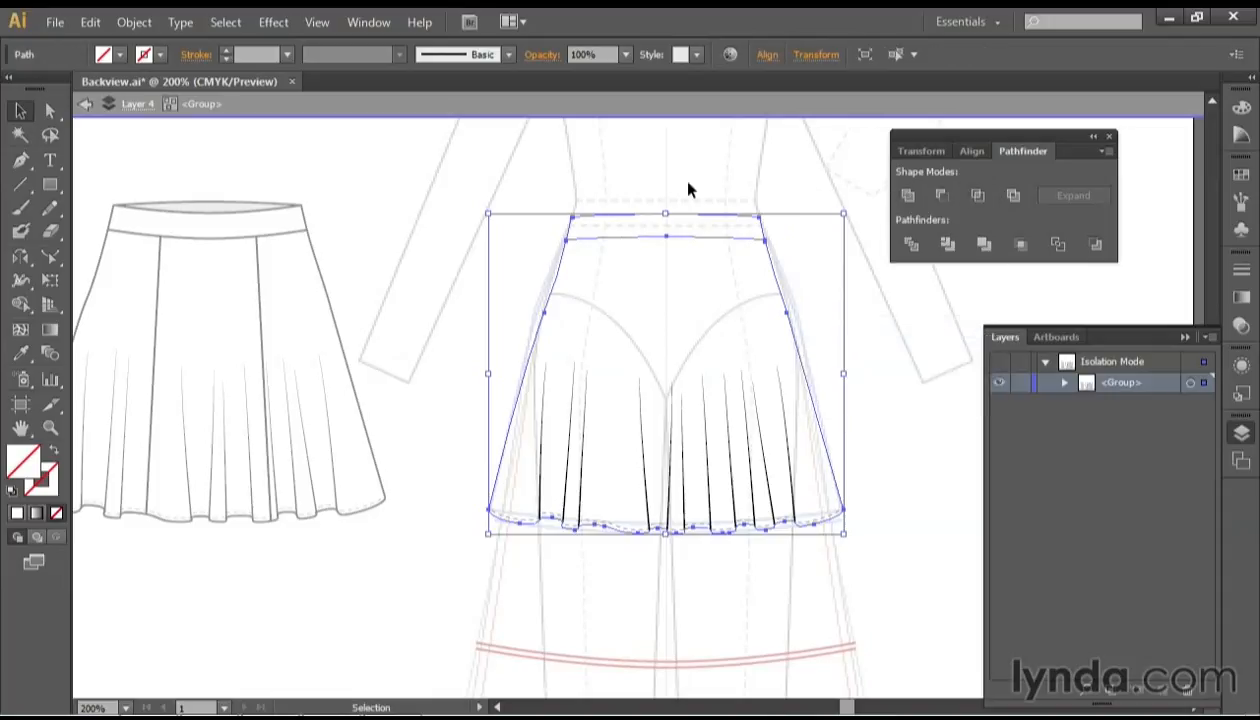
# Step: Give the divided skirt pieces the default white fill and 1 pt black stroke, and send them behind the folds and hem stitching
pyautogui.click(660, 299)
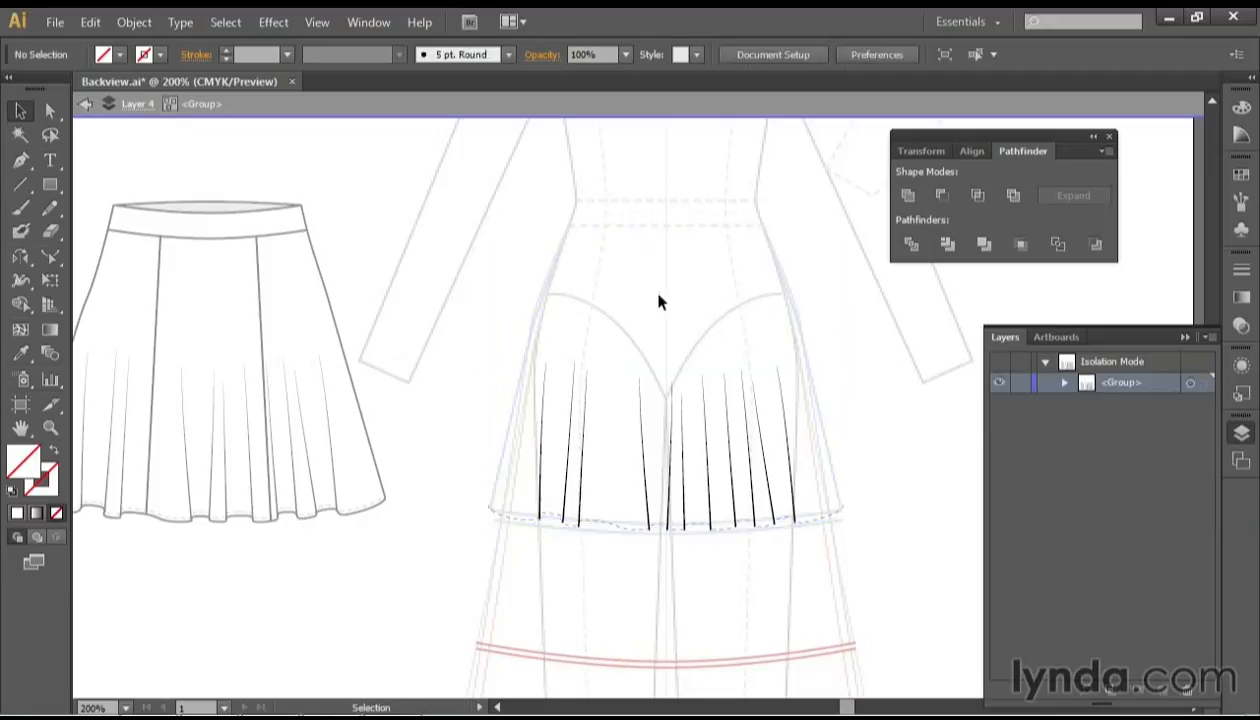
pyautogui.moveTo(512, 200); pyautogui.dragTo(828, 284)
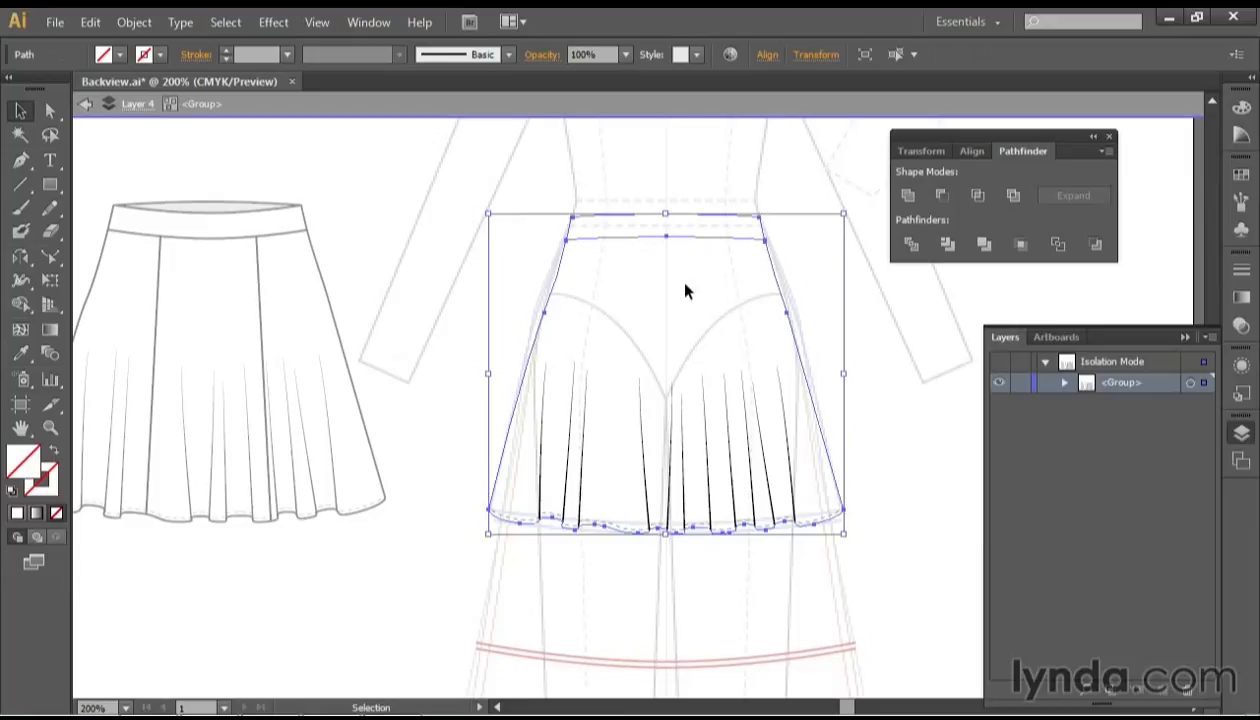
pyautogui.click(13, 491)
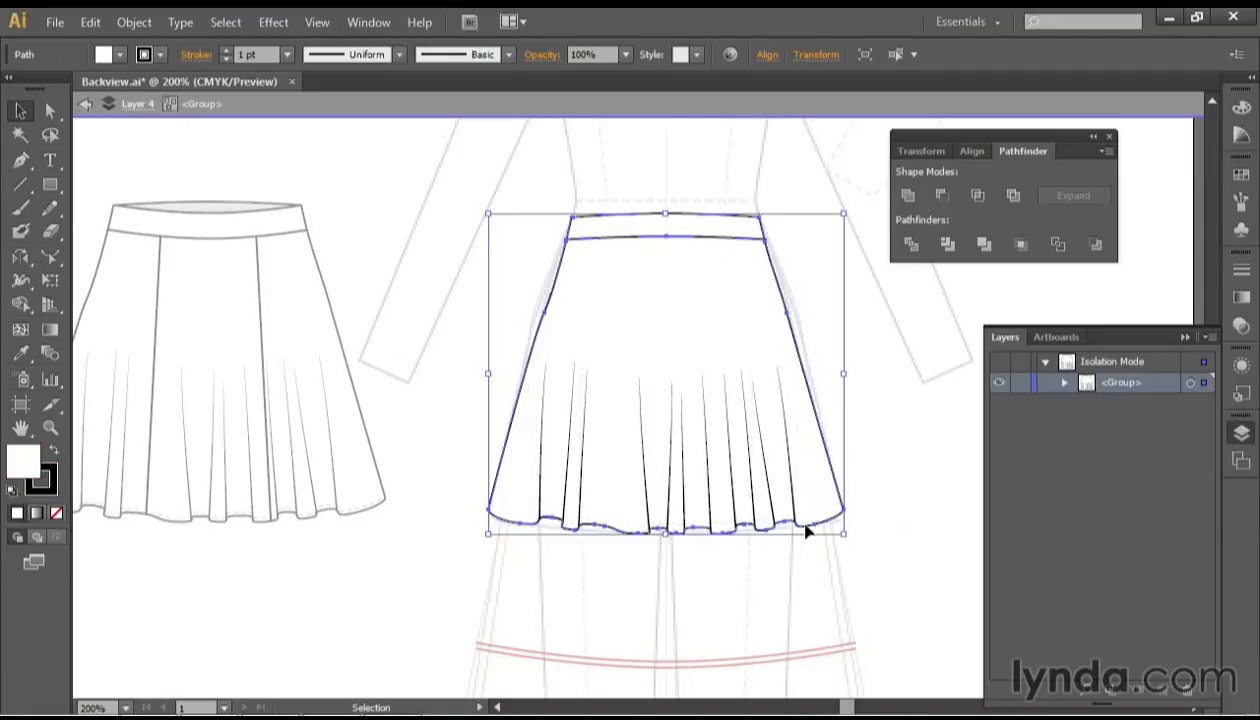
pyautogui.rightClick(863, 335)
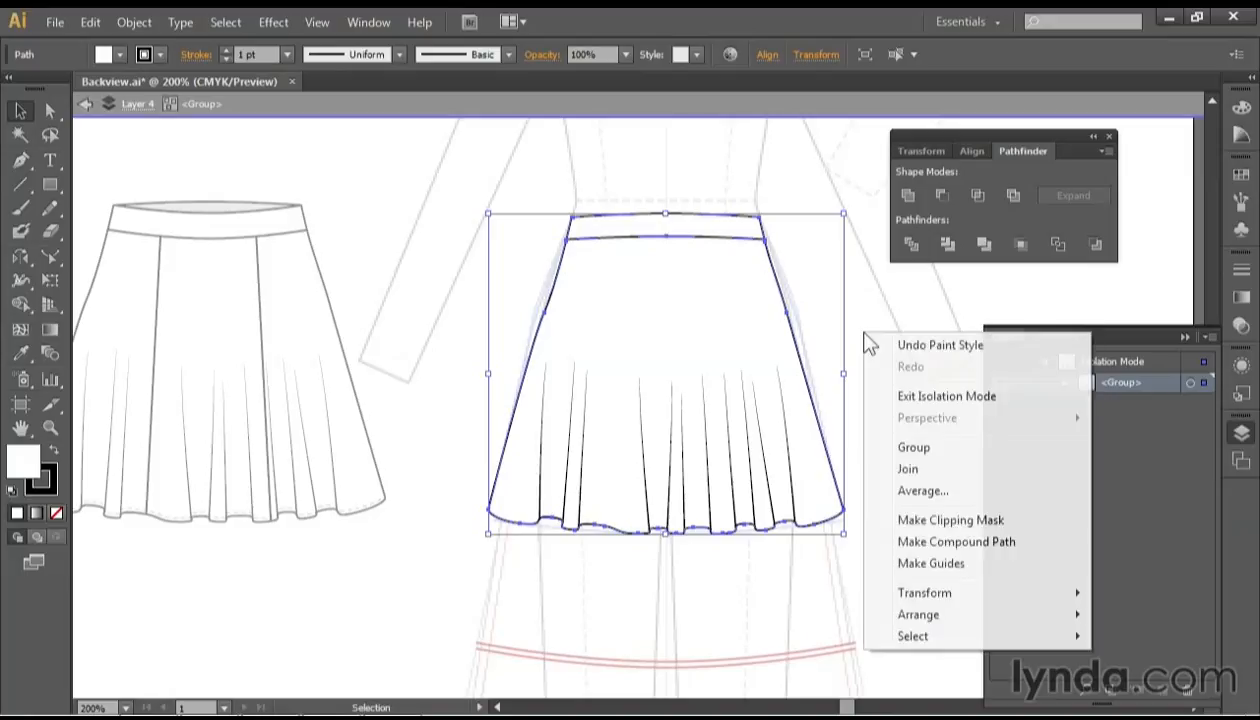
pyautogui.moveTo(910, 613)
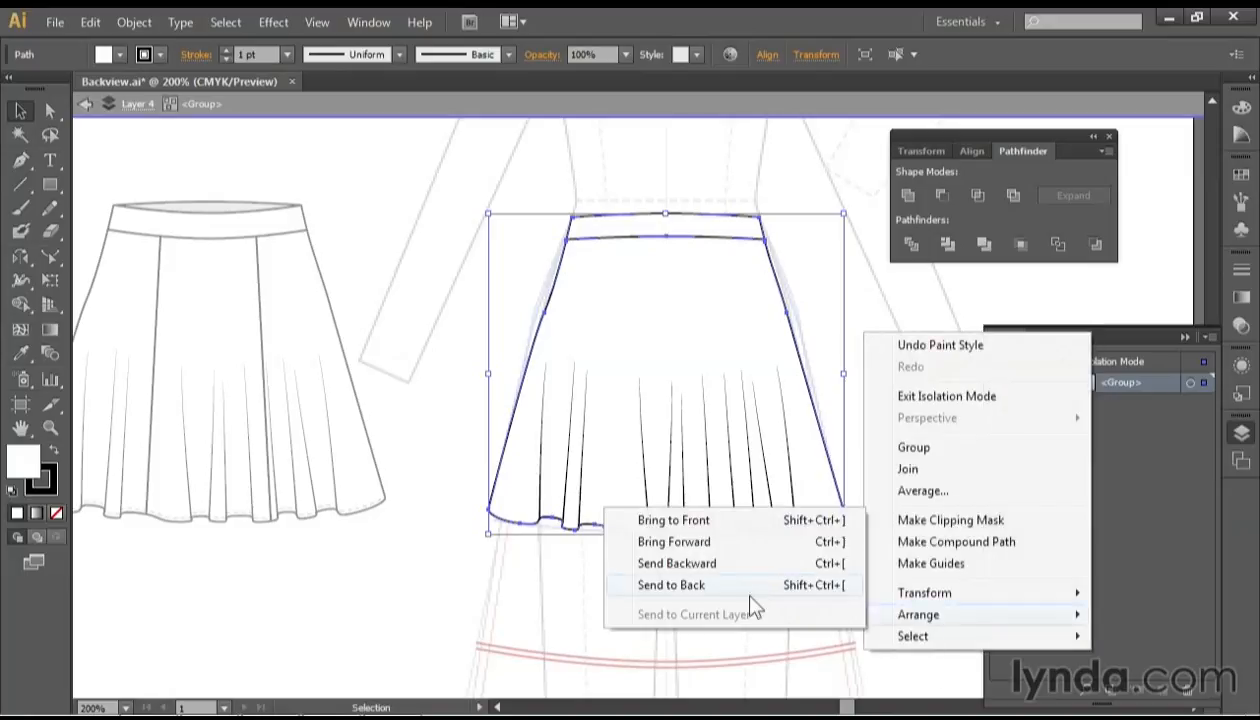
pyautogui.click(675, 587)
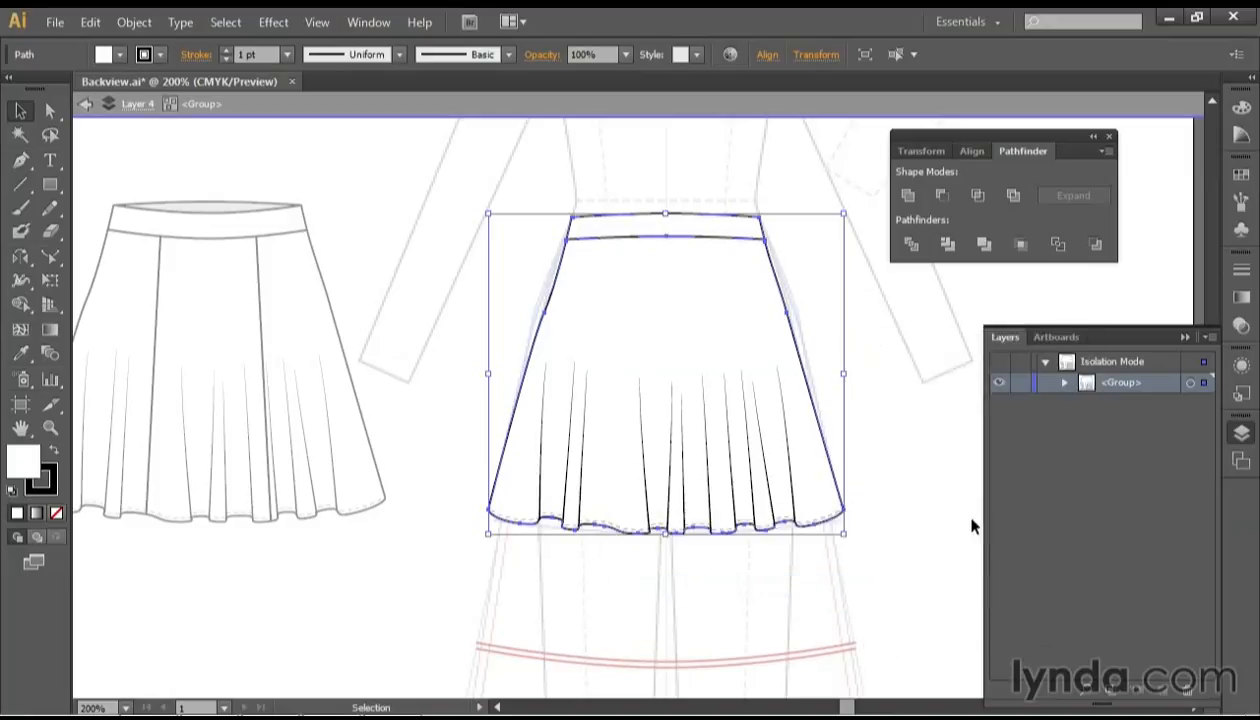
pyautogui.click(912, 515)
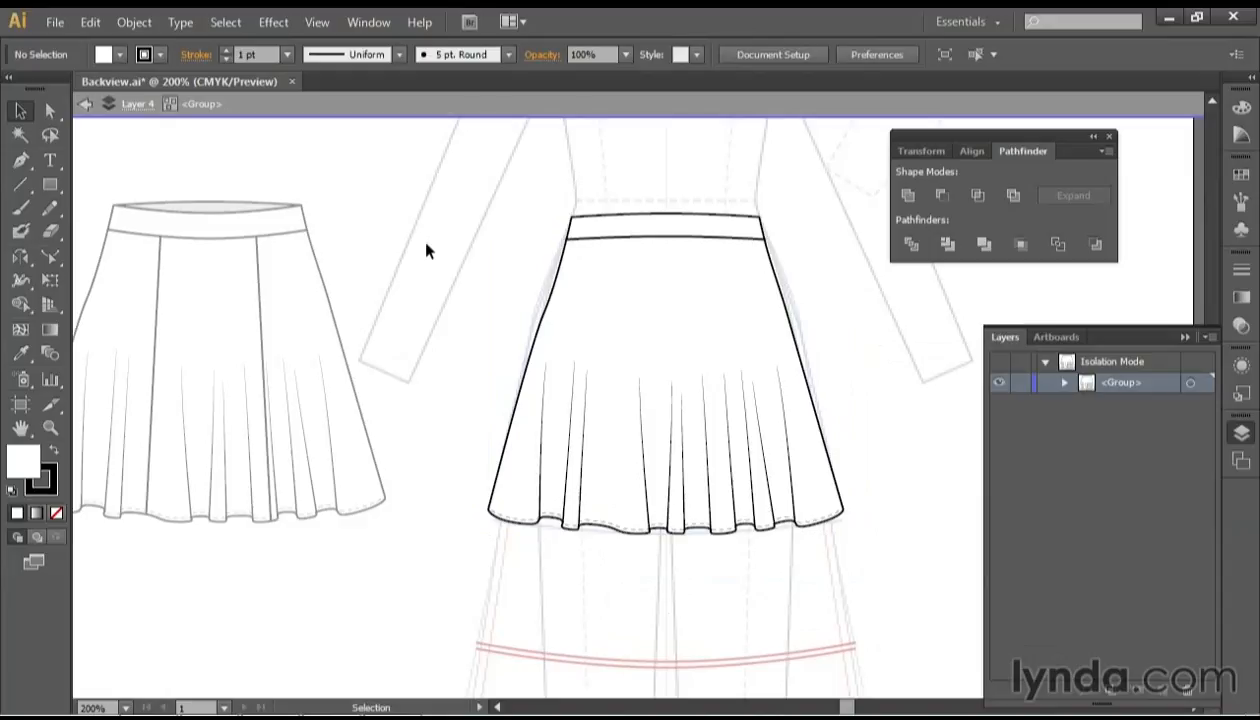
# Step: Draw a straight vertical centre-back line with the Pen tool from above the waist to below the hem, and deselect it
pyautogui.click(22, 159)
pyautogui.click(665, 193)
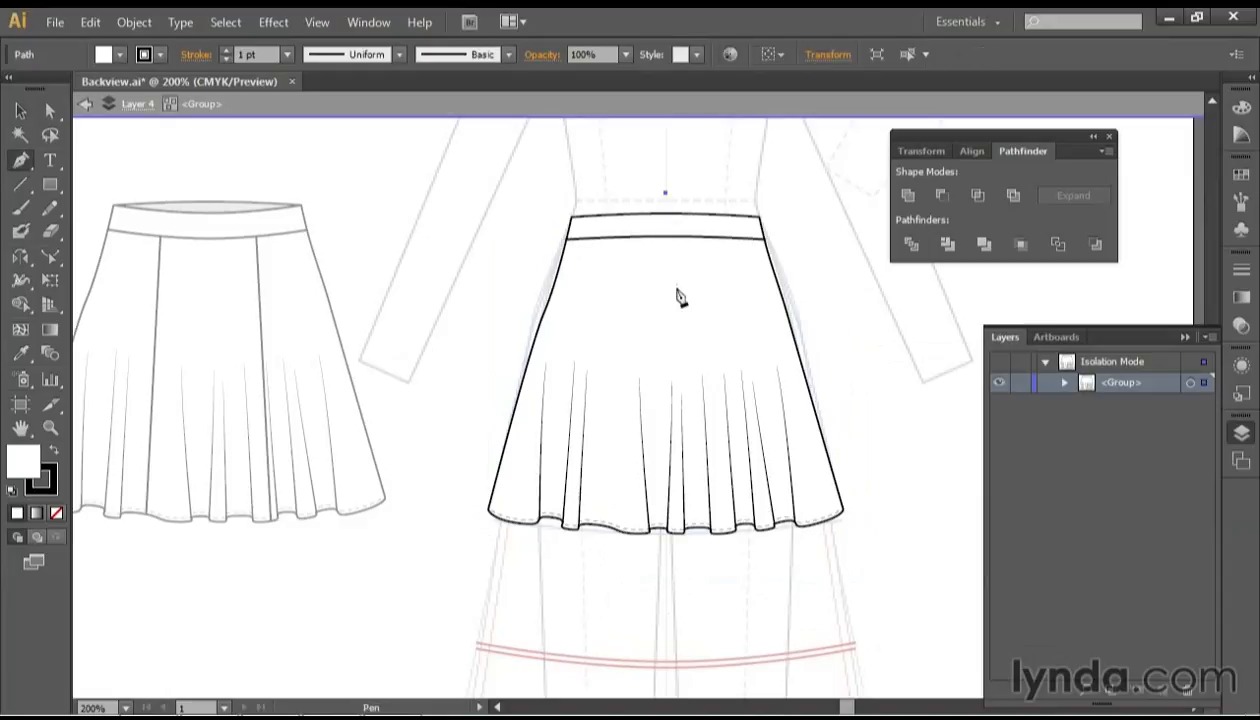
pyautogui.keyDown('shift'); pyautogui.click(666, 573); pyautogui.keyUp('shift')
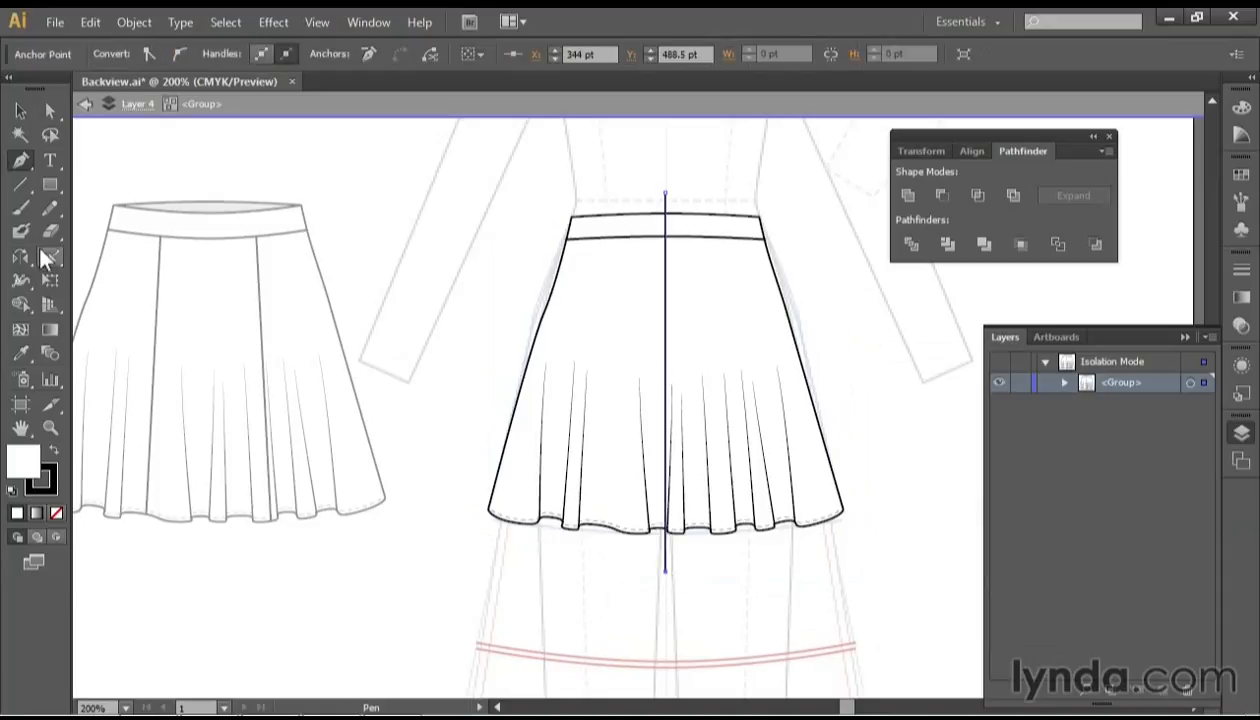
pyautogui.click(15, 115)
pyautogui.click(478, 184)
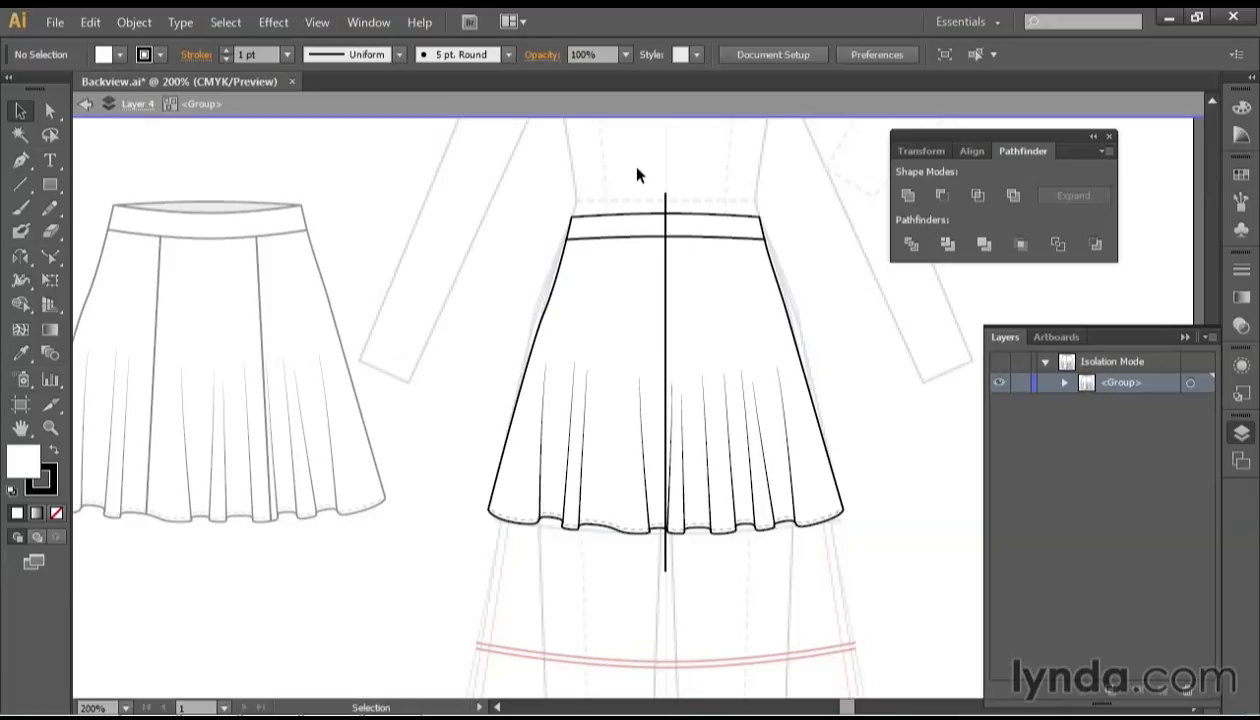
# Step: Divide the waistband and skirt pieces along the centre-back line and ungroup the result
pyautogui.moveTo(626, 163); pyautogui.dragTo(686, 269)
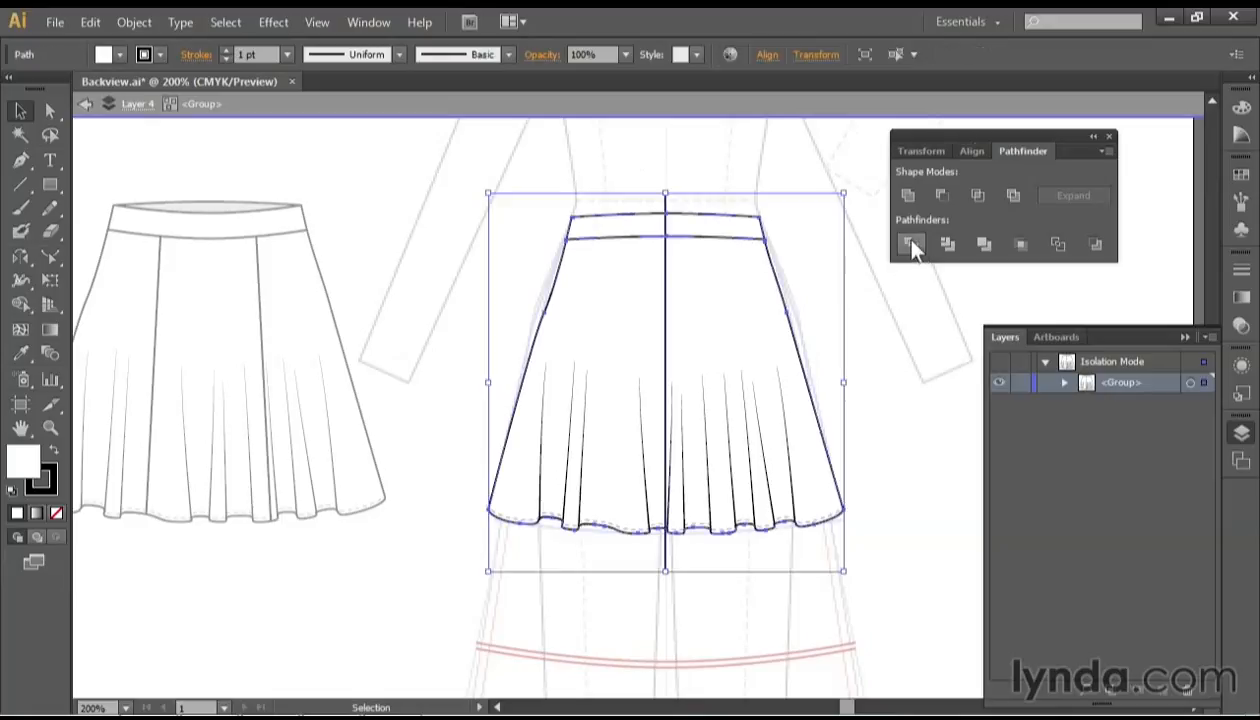
pyautogui.click(909, 245)
pyautogui.rightClick(880, 308)
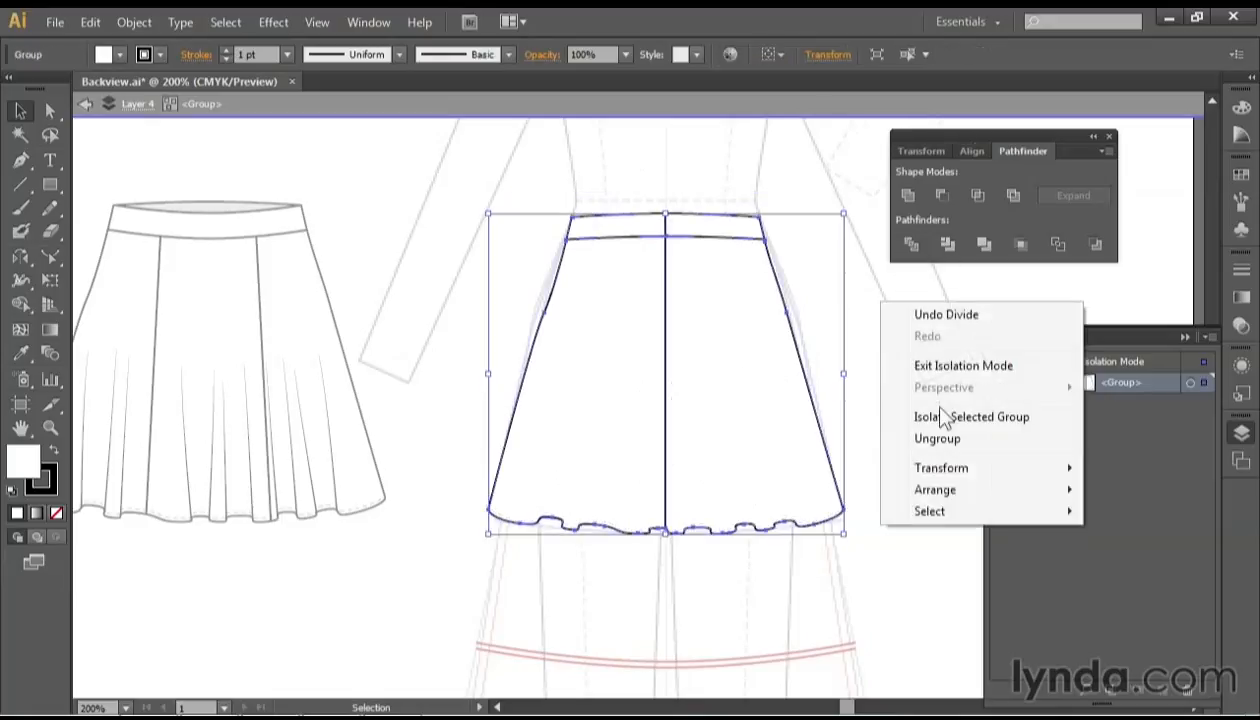
pyautogui.click(930, 440)
# Step: Send the split waistband and skirt panels behind the folds and hem stitching, and deselect them
pyautogui.rightClick(884, 362)
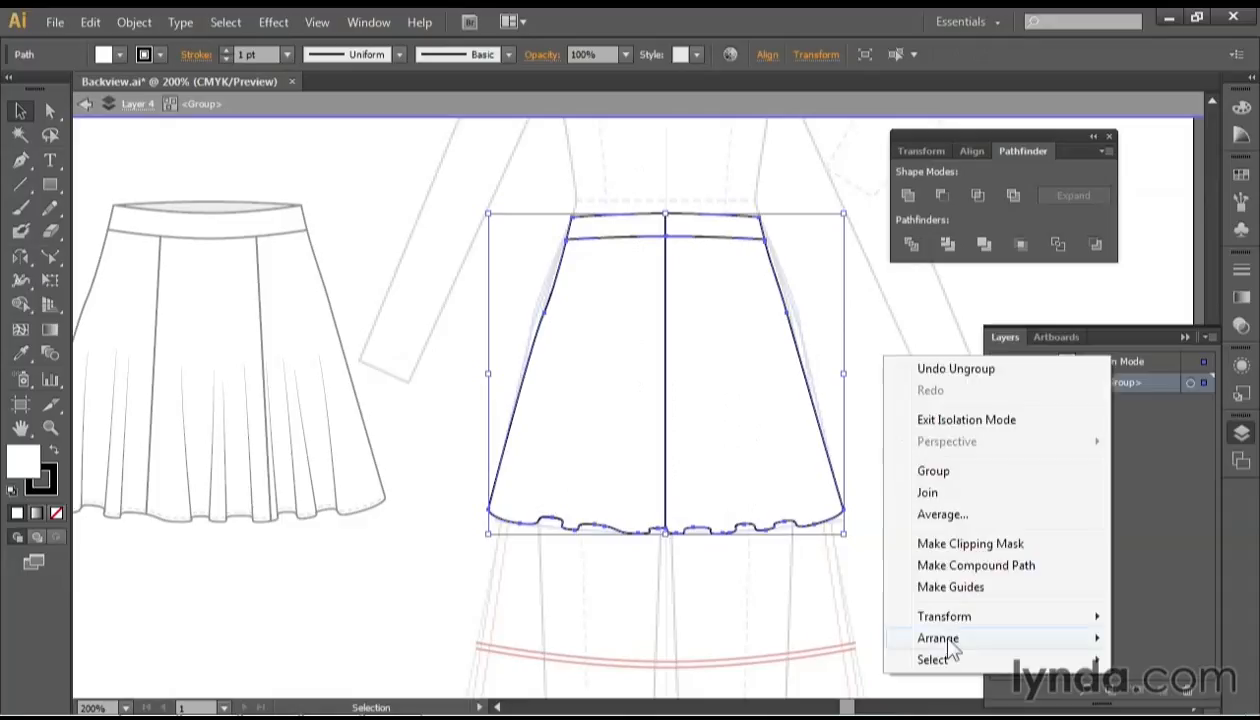
pyautogui.moveTo(950, 640)
pyautogui.click(690, 609)
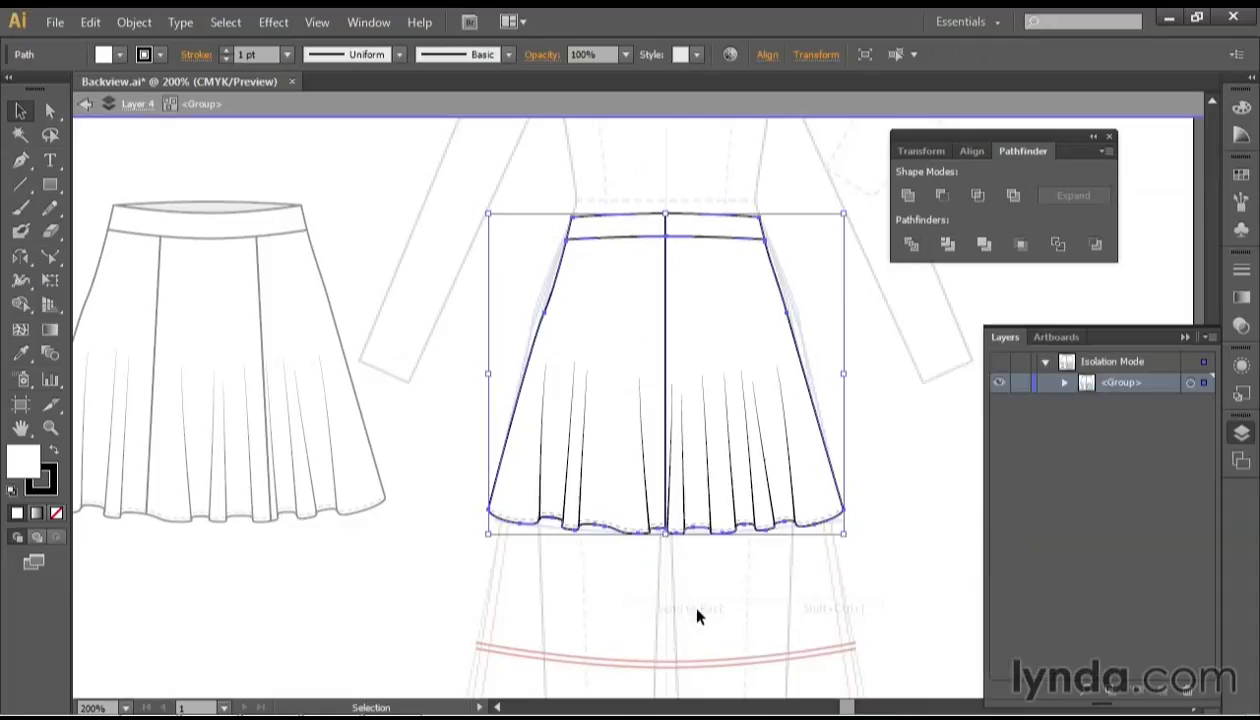
pyautogui.click(896, 450)
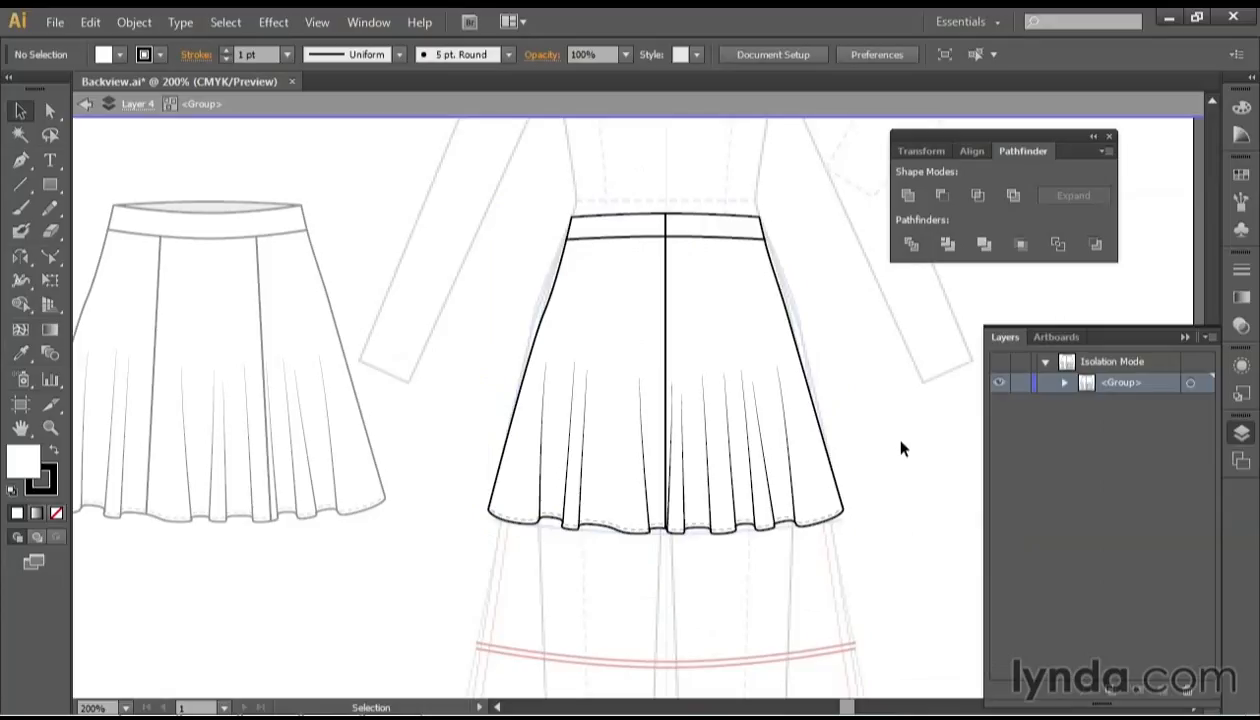
# Step: Draw a narrow unfilled rectangle centred on the back seam, from the waist edge down to above the folds
pyautogui.click(50, 427)
pyautogui.moveTo(625, 188); pyautogui.dragTo(754, 464)
pyautogui.moveTo(50, 182); pyautogui.dragTo(144, 185)
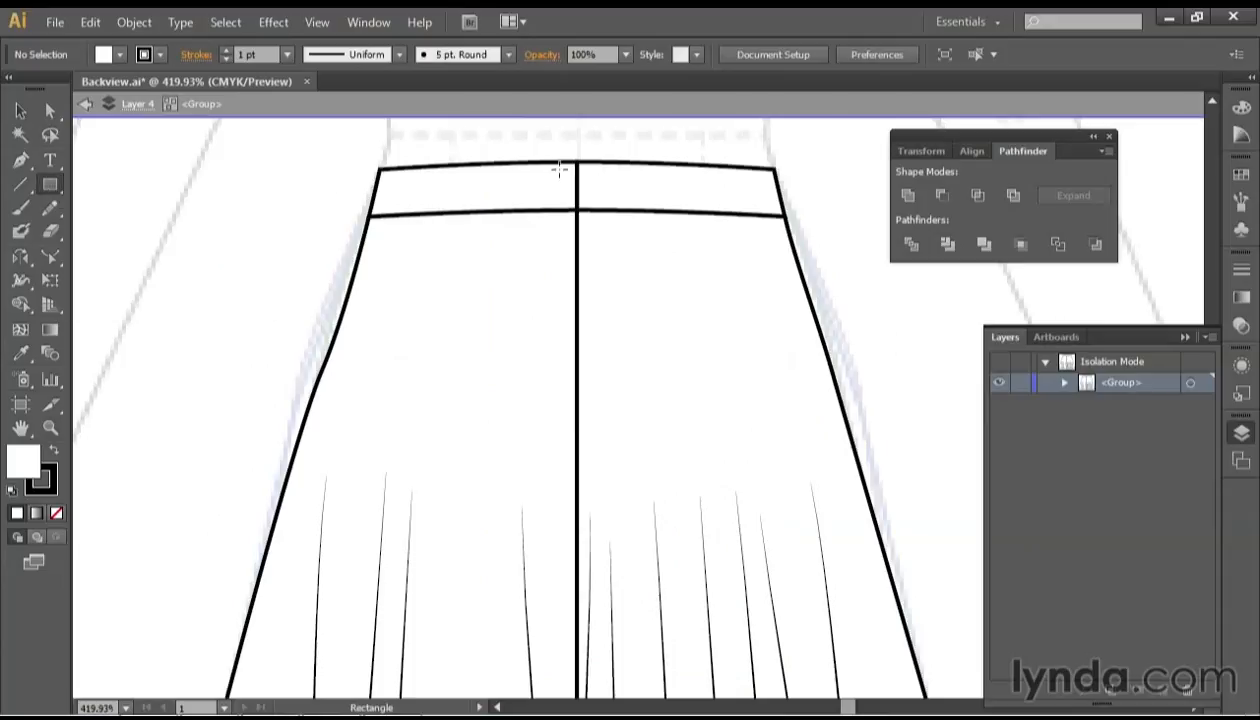
pyautogui.press('/')
pyautogui.moveTo(572, 160); pyautogui.dragTo(581, 410)
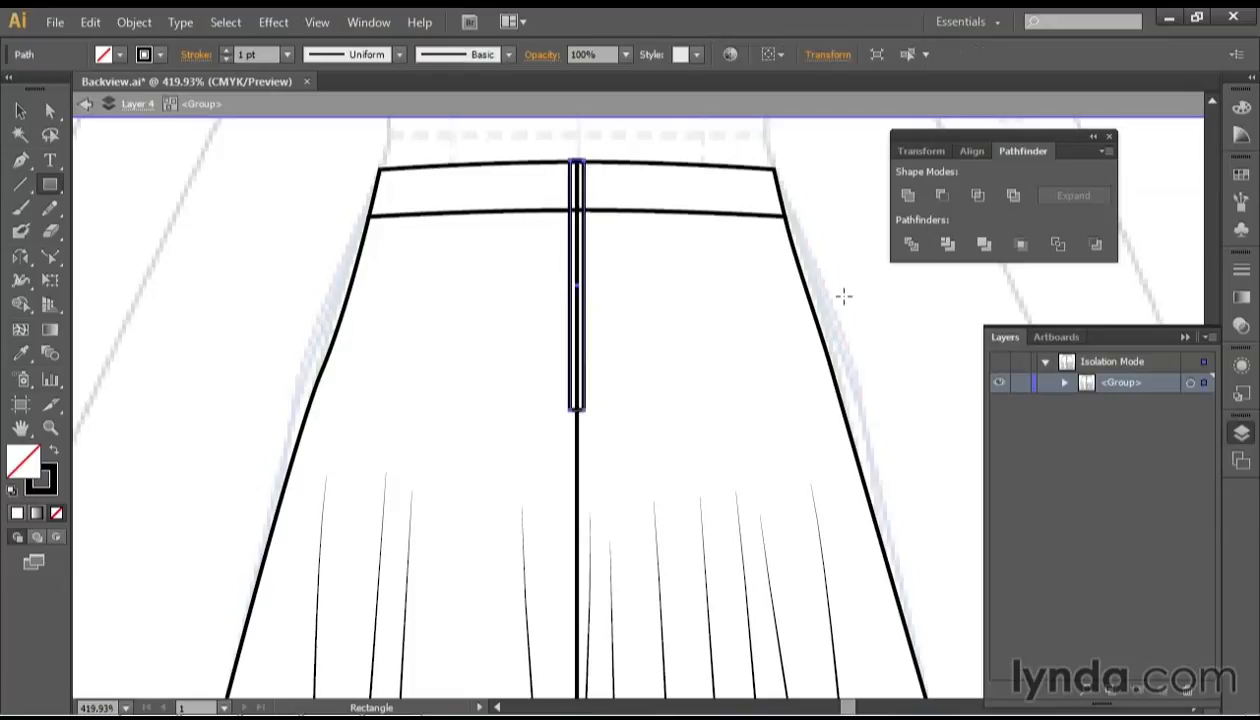
# Step: Copy the hem stitching's dashed stroke onto the narrow zipper rectangle with the Eyedropper, check its stroke settings, and deselect it
pyautogui.moveTo(740, 543); pyautogui.dragTo(683, 298)
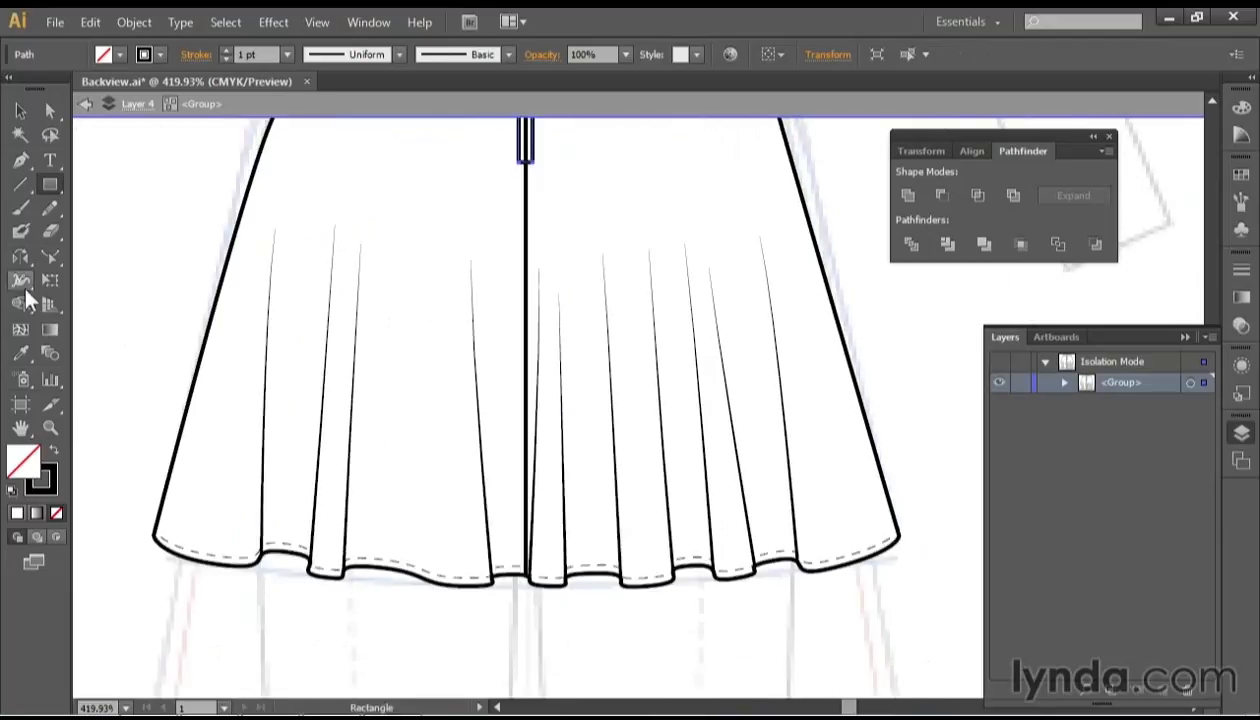
pyautogui.click(21, 353)
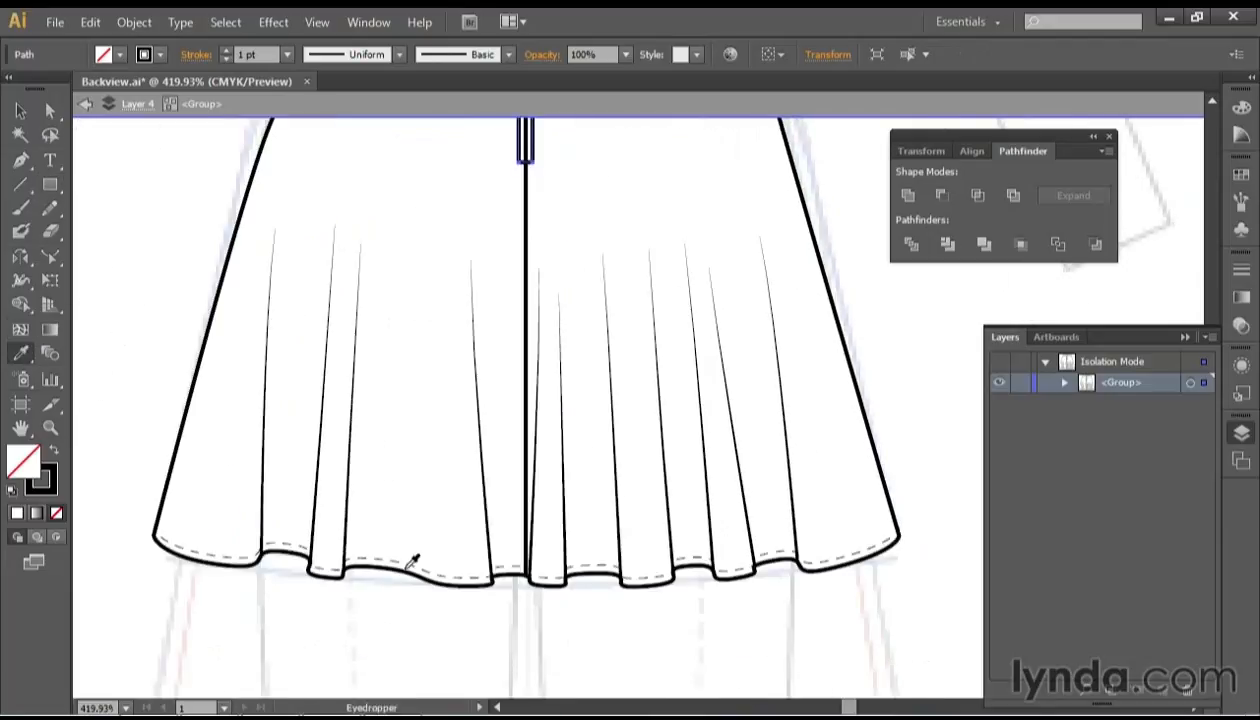
pyautogui.click(441, 566)
pyautogui.click(1241, 270)
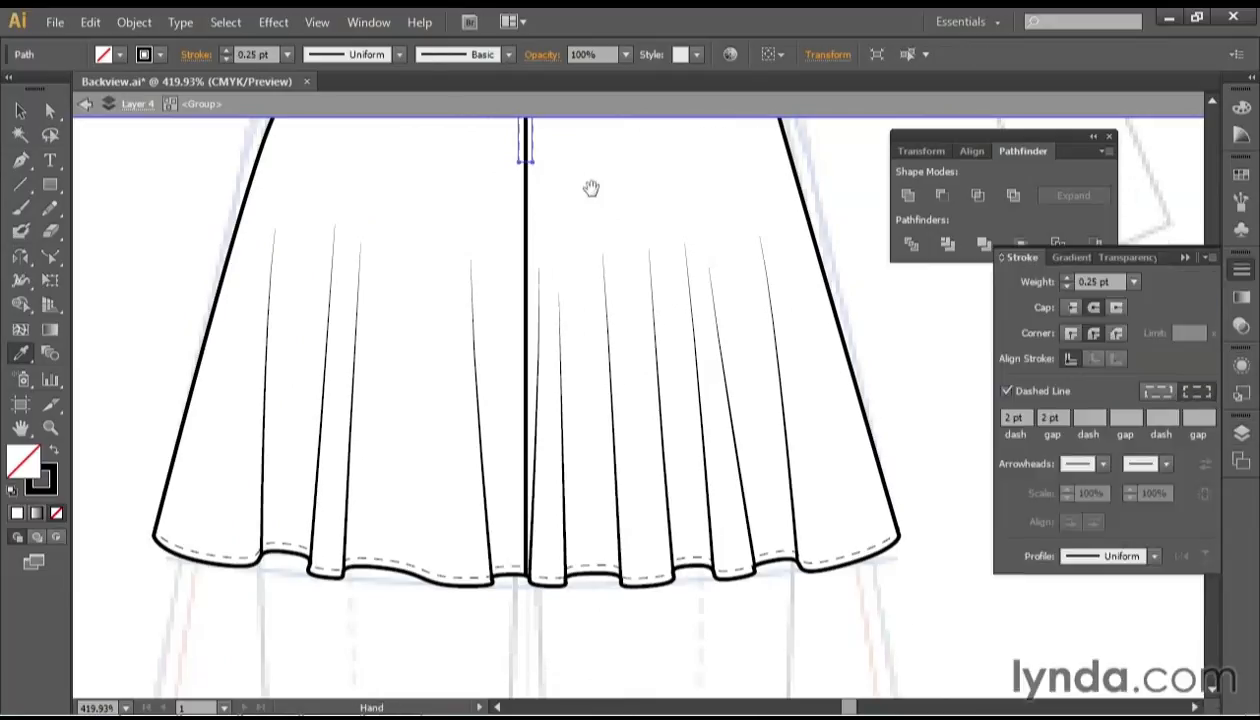
pyautogui.moveTo(590, 188); pyautogui.dragTo(615, 407)
pyautogui.click(21, 110)
pyautogui.click(513, 396)
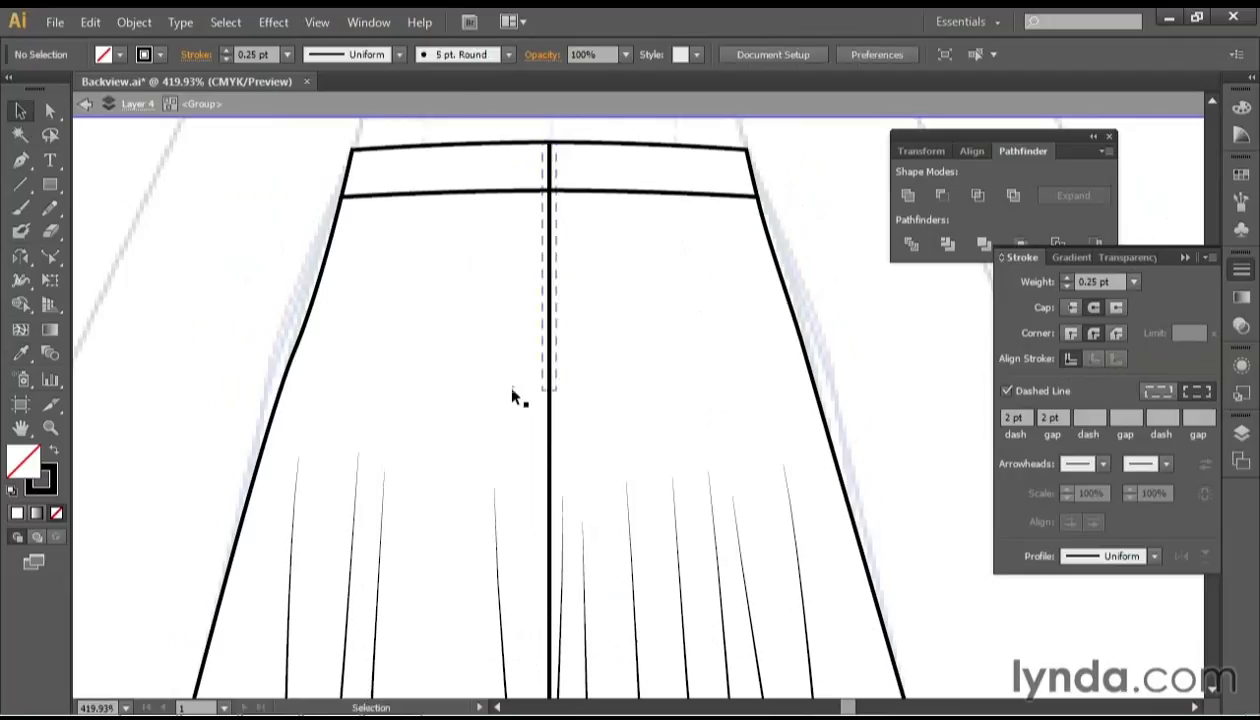
# Step: Draw a small closed zipper-pull shape with the Pen tool, slanting up from the top of the centre-back seam
pyautogui.moveTo(593, 213); pyautogui.dragTo(520, 360)
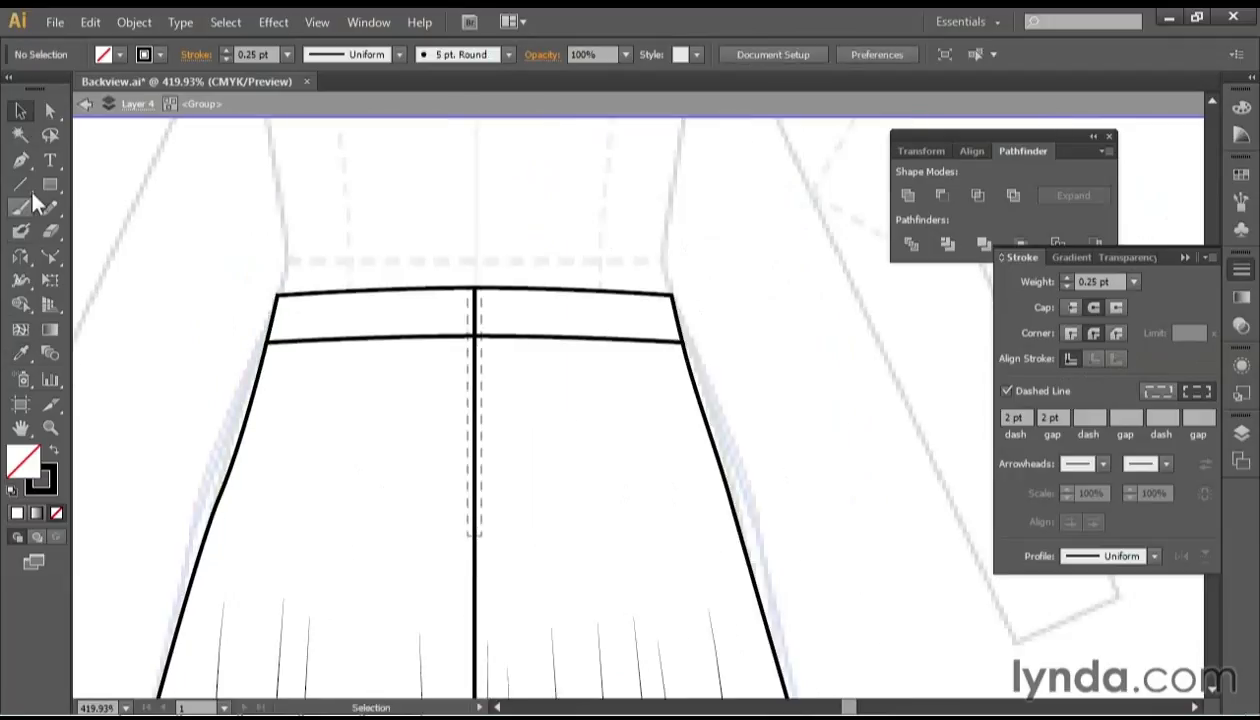
pyautogui.click(21, 160)
pyautogui.click(92, 160)
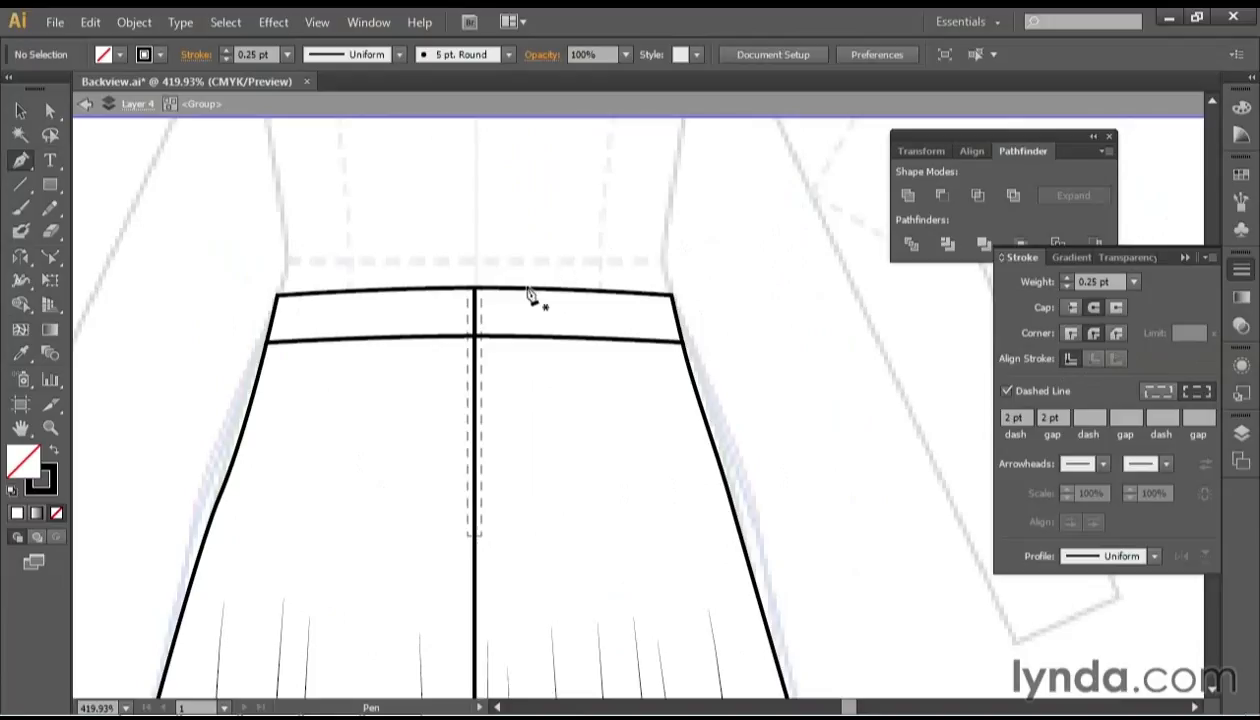
pyautogui.click(476, 282)
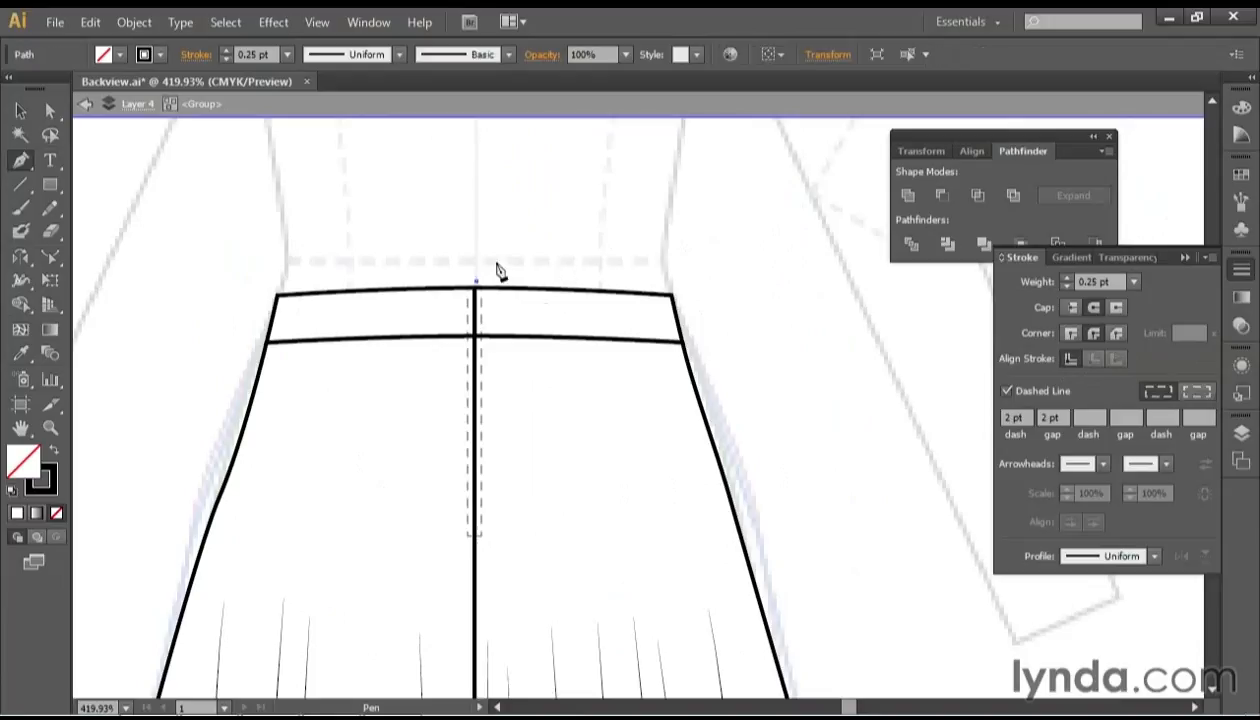
pyautogui.click(496, 263)
pyautogui.click(497, 270)
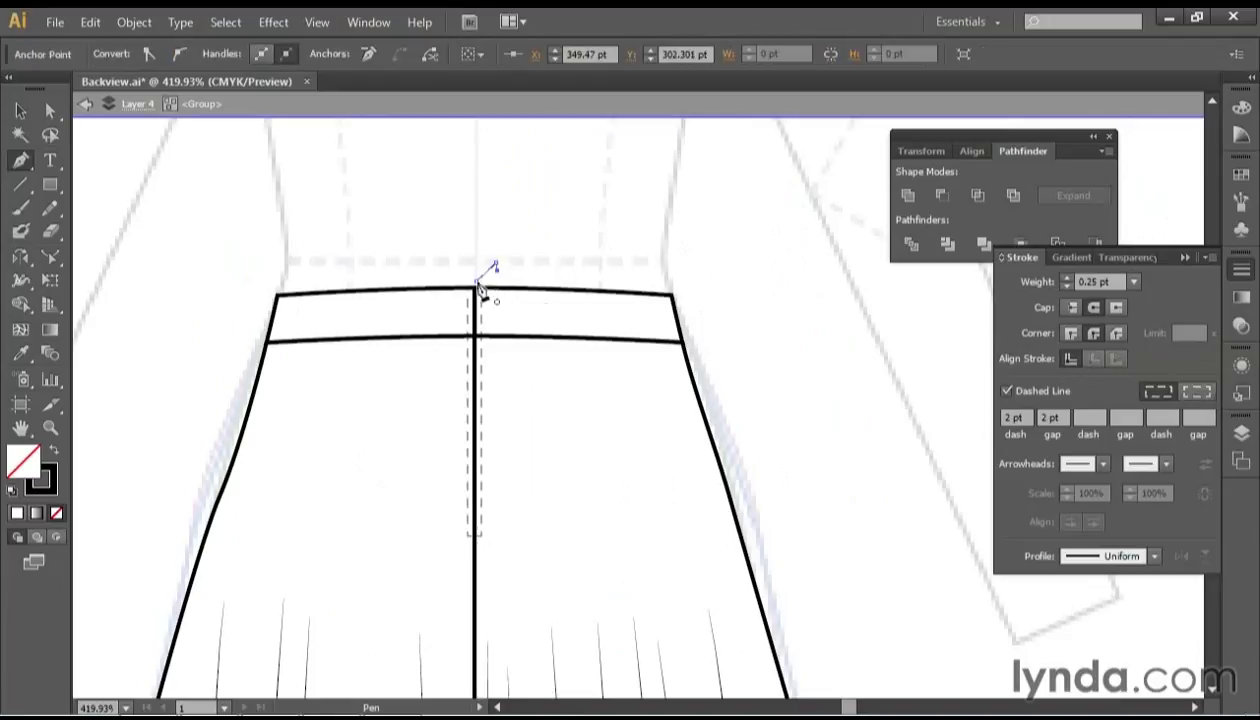
pyautogui.click(476, 283)
# Step: Give the zipper pull the default white fill and 1 pt black stroke with round caps and corners, and move it onto the seam's top
pyautogui.press('d')
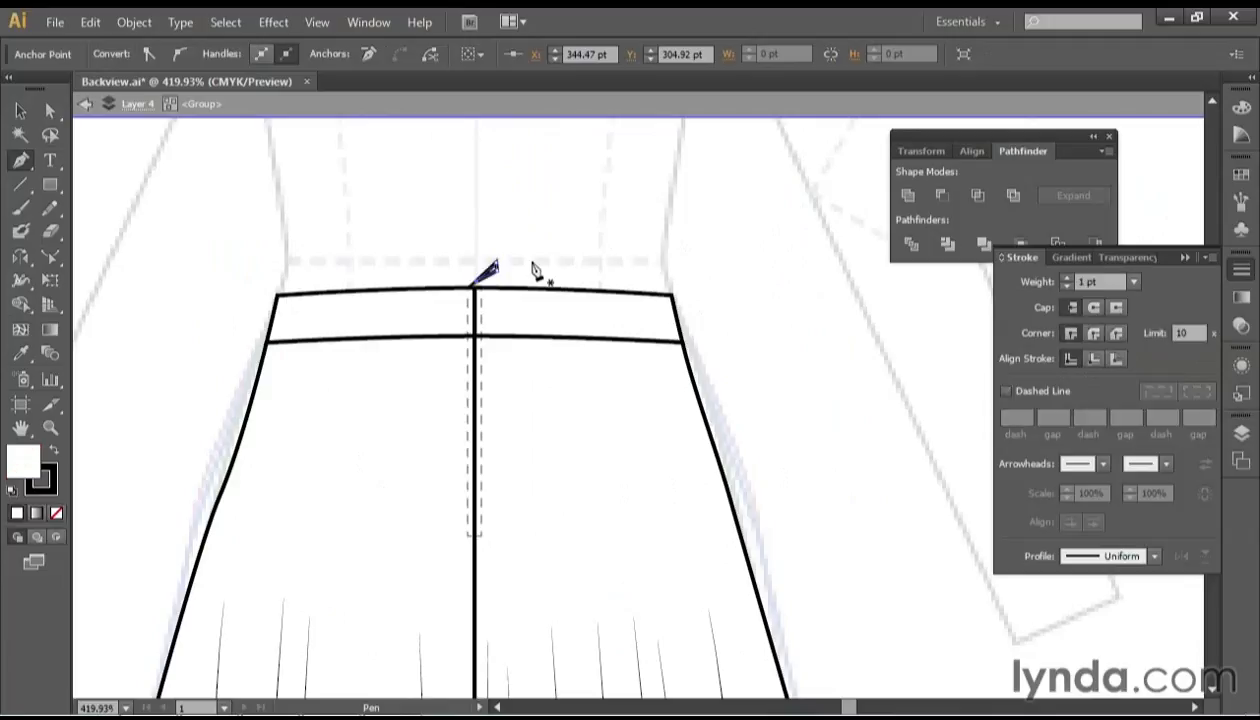
pyautogui.click(1104, 334)
pyautogui.click(20, 110)
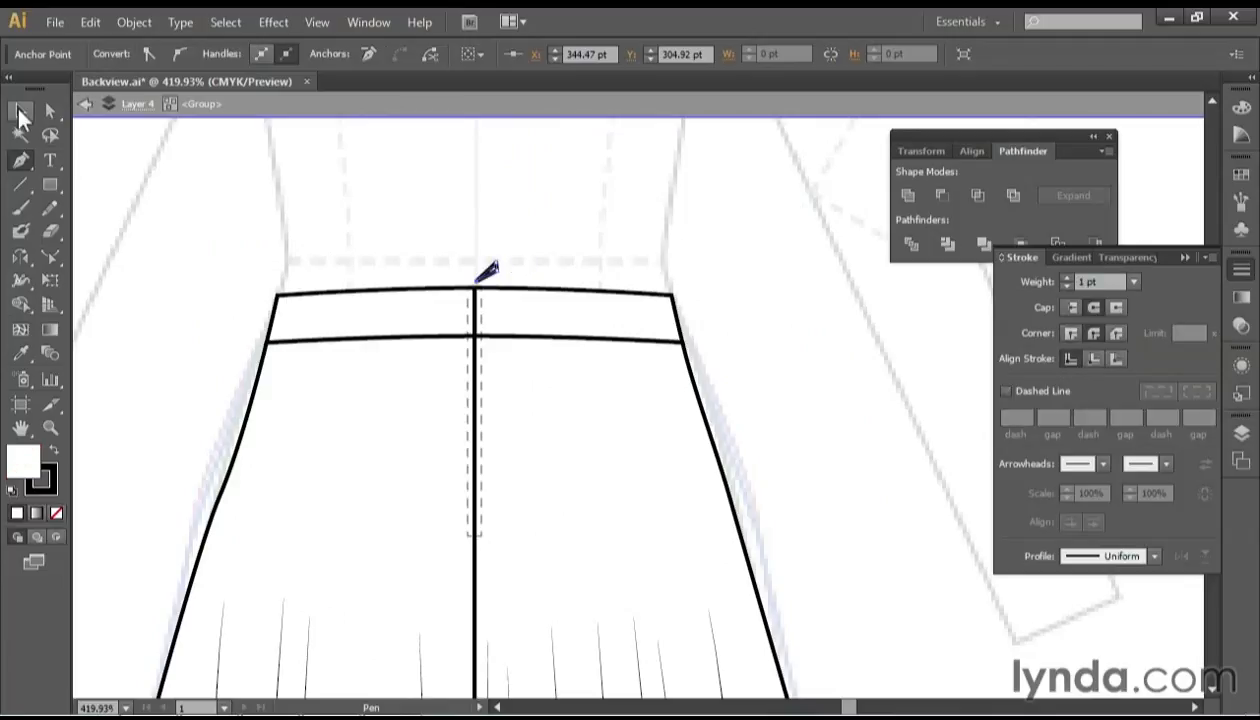
pyautogui.click(264, 182)
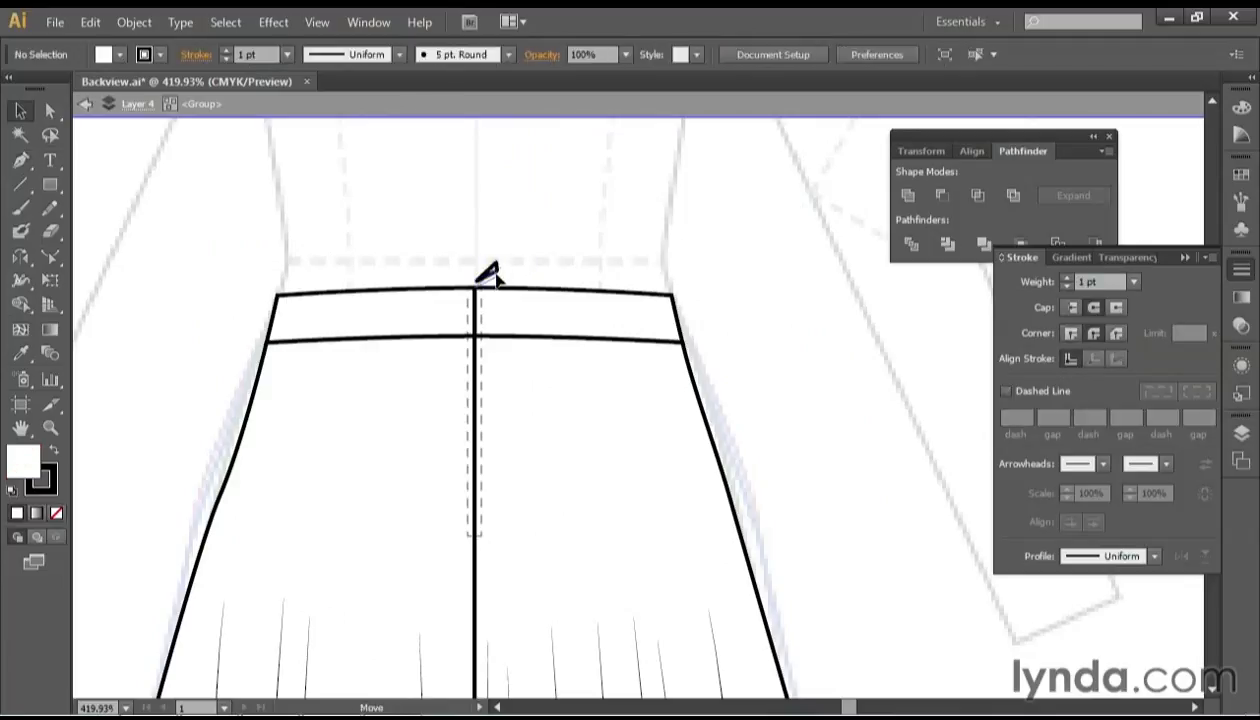
pyautogui.click(489, 272)
pyautogui.click(569, 257)
# Step: Group all parts of the back-view skirt, including the seam, zipper and pull, and leave isolation mode
pyautogui.click(50, 427)
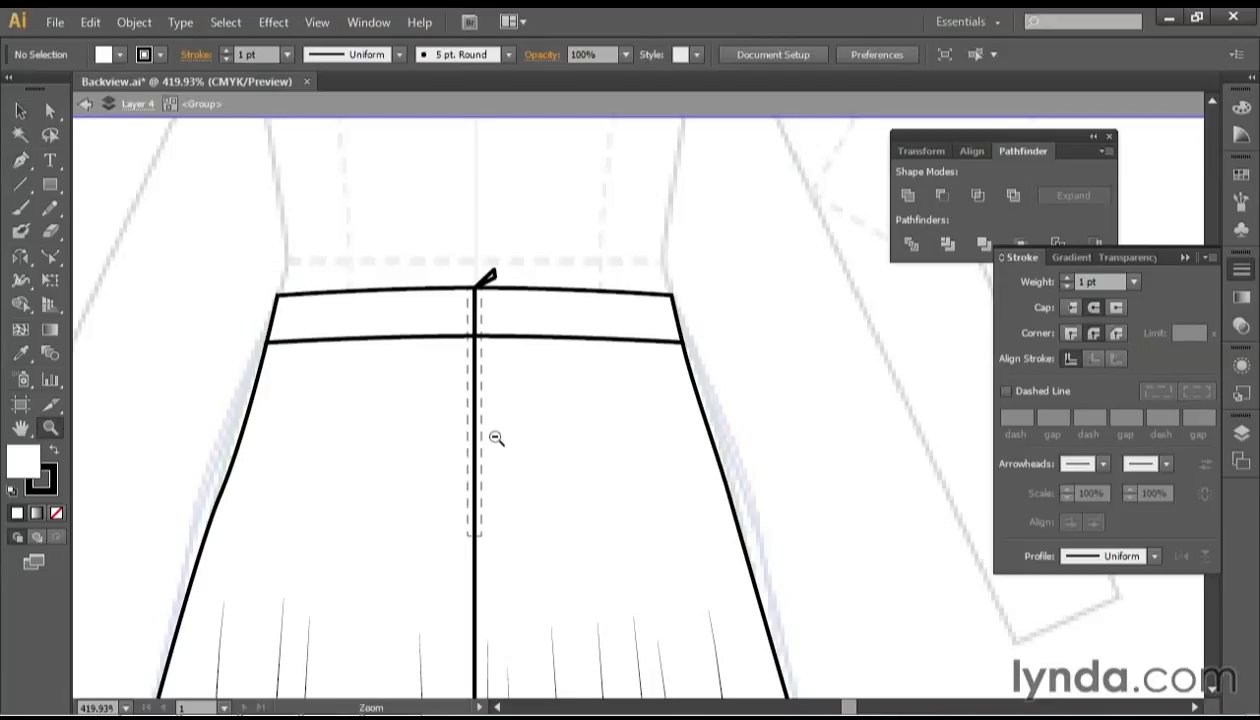
pyautogui.keyDown('alt'); pyautogui.click(537, 438); pyautogui.keyUp('alt')
pyautogui.keyDown('alt'); pyautogui.click(600, 455); pyautogui.keyUp('alt')
pyautogui.keyDown('alt'); pyautogui.click(652, 470); pyautogui.keyUp('alt')
pyautogui.keyDown('alt'); pyautogui.click(560, 487); pyautogui.keyUp('alt')
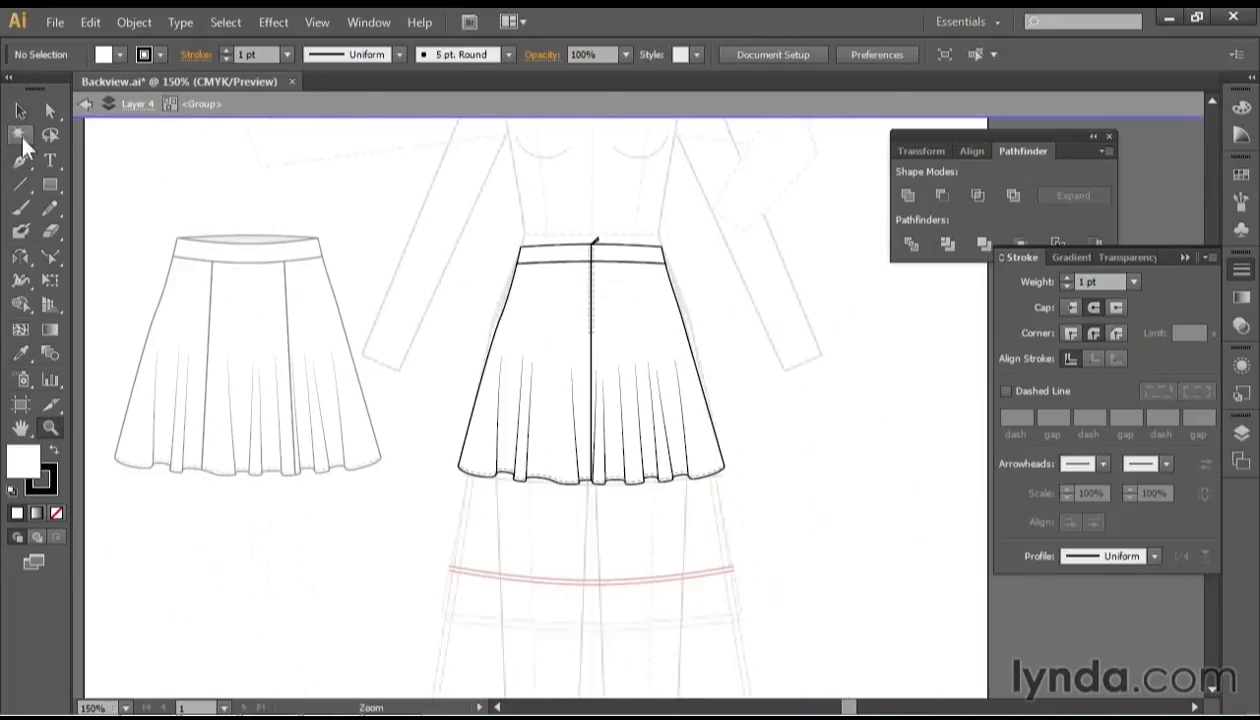
pyautogui.click(20, 110)
pyautogui.moveTo(438, 198); pyautogui.dragTo(738, 500)
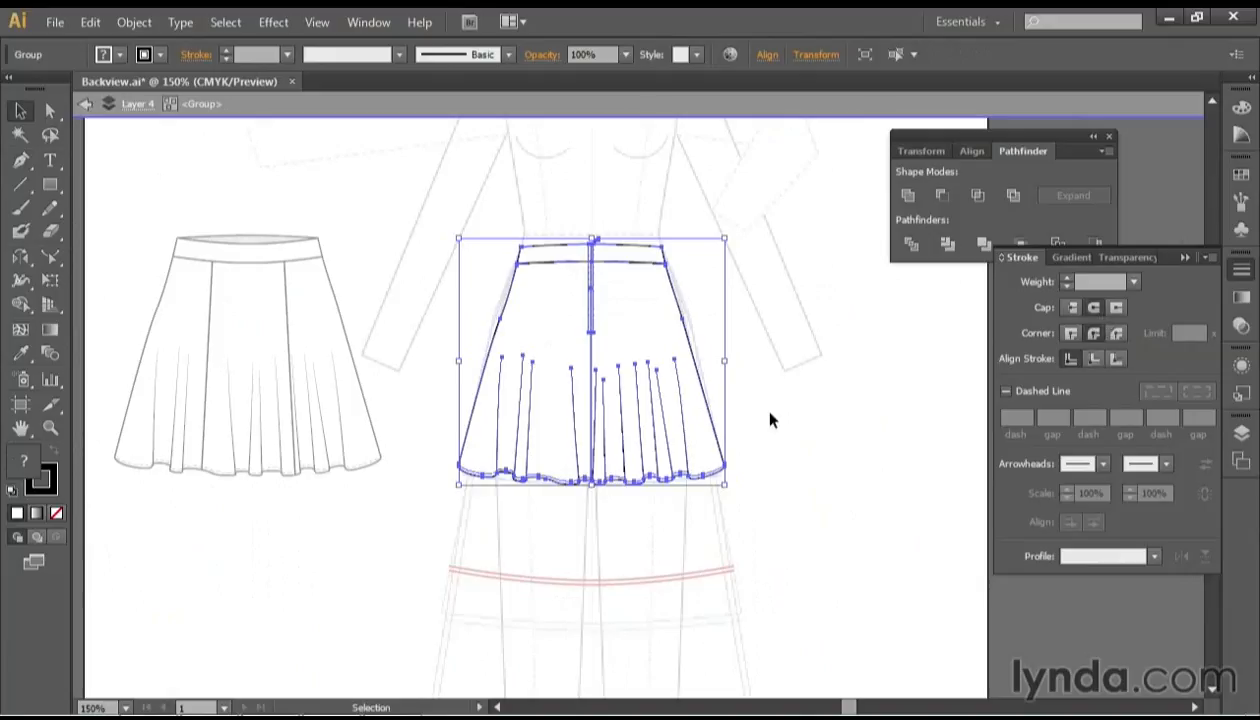
pyautogui.click(758, 358)
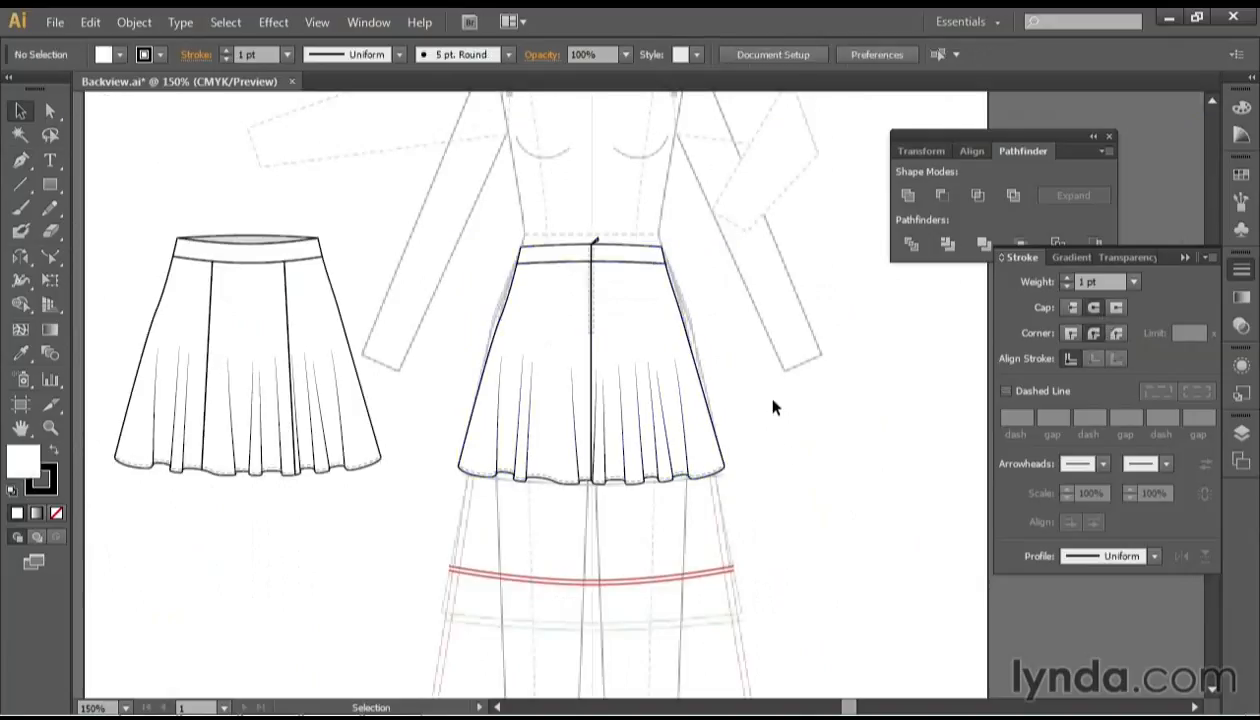
# Step: Hide the skirt template layer and move the front-view skirt up beside the back view so it overlaps the back's side
pyautogui.click(1241, 433)
pyautogui.click(998, 424)
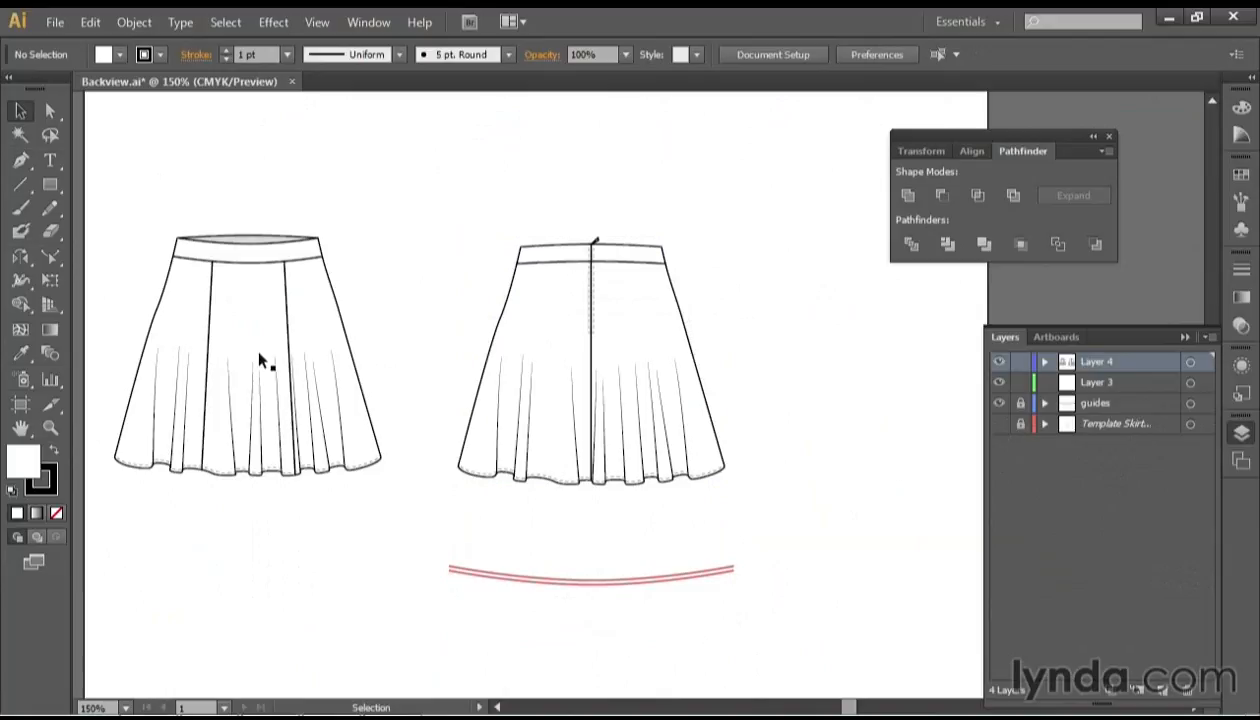
pyautogui.moveTo(259, 356); pyautogui.dragTo(414, 306)
pyautogui.click(780, 455)
# Step: Hide the guides layer so only the two skirt flats remain on the artboard
pyautogui.press('space')
pyautogui.moveTo(785, 468); pyautogui.dragTo(702, 487)
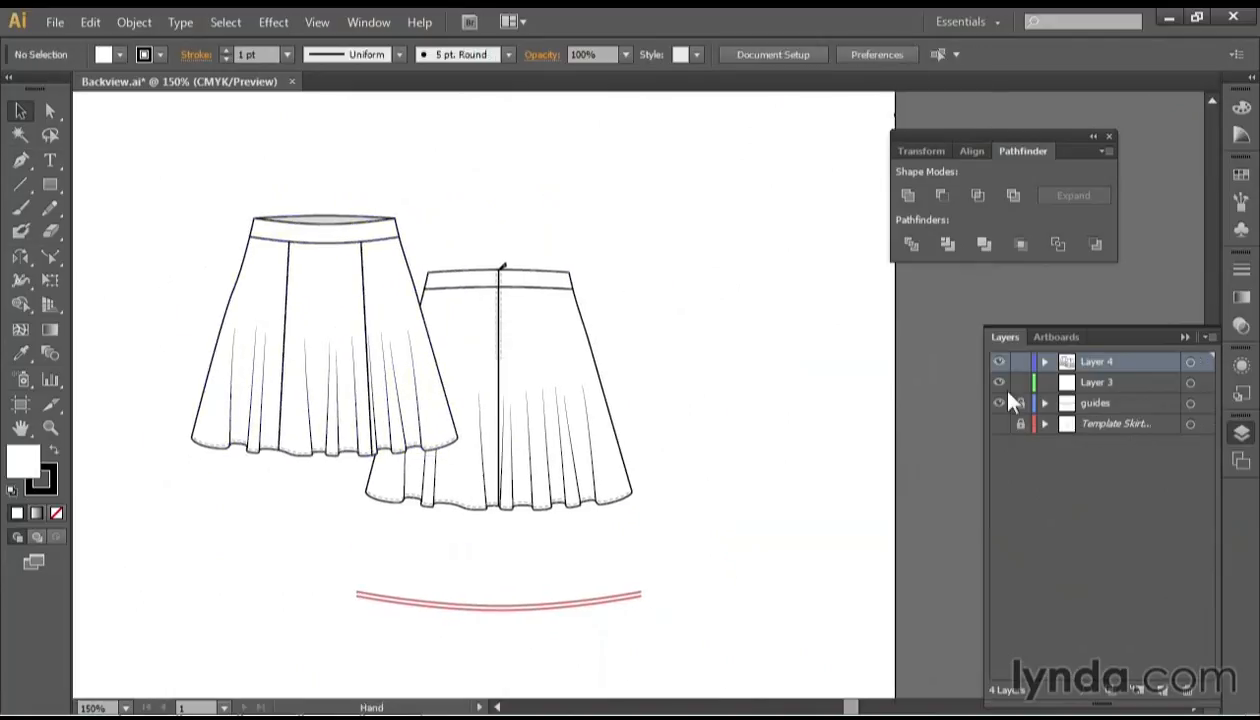
pyautogui.click(998, 403)
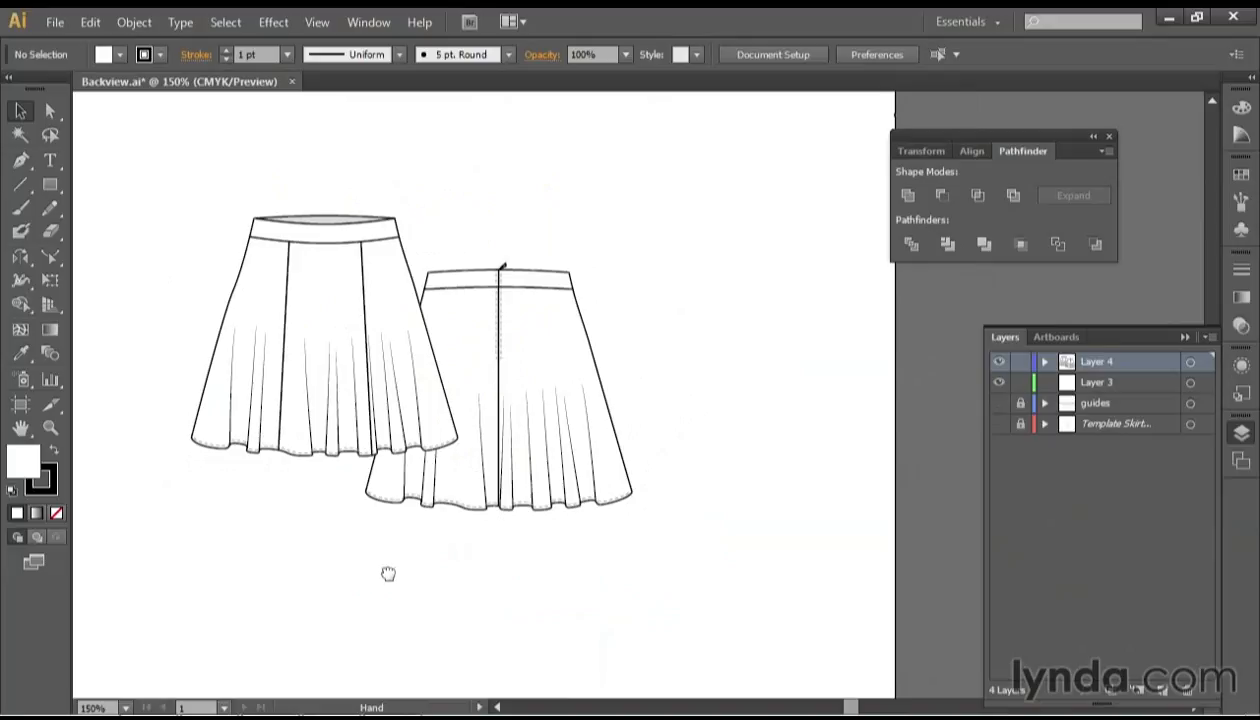
pyautogui.moveTo(388, 573); pyautogui.dragTo(465, 551)
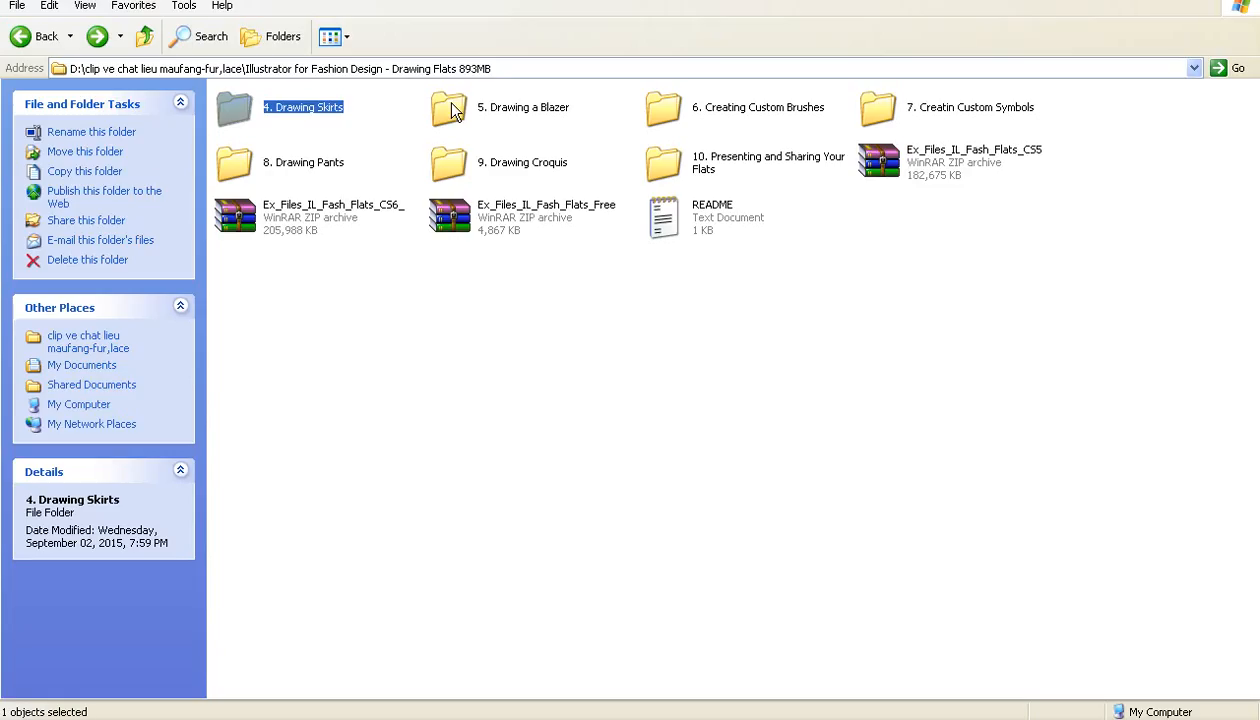
# Step: Open the "5. Drawing a Blazer" folder in the file browser, play its lesson video and switch the player to full screen
pyautogui.doubleClick(450, 108)
pyautogui.doubleClick(300, 162)
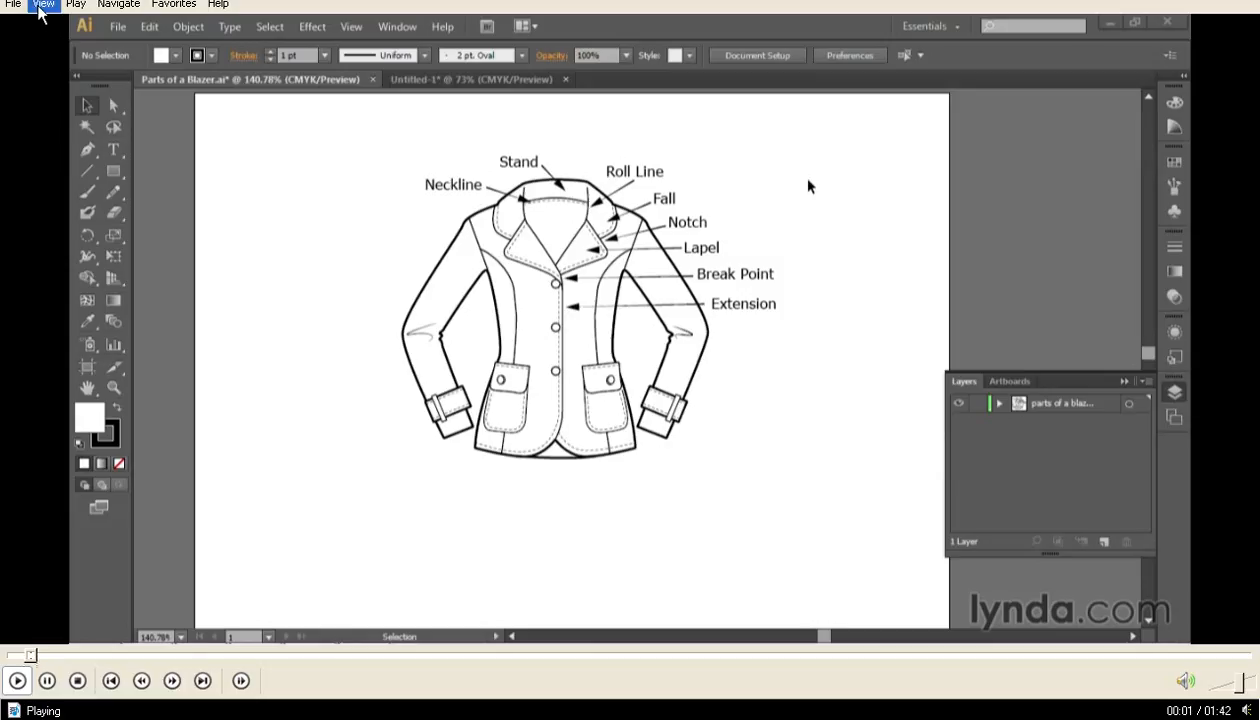
pyautogui.click(43, 5)
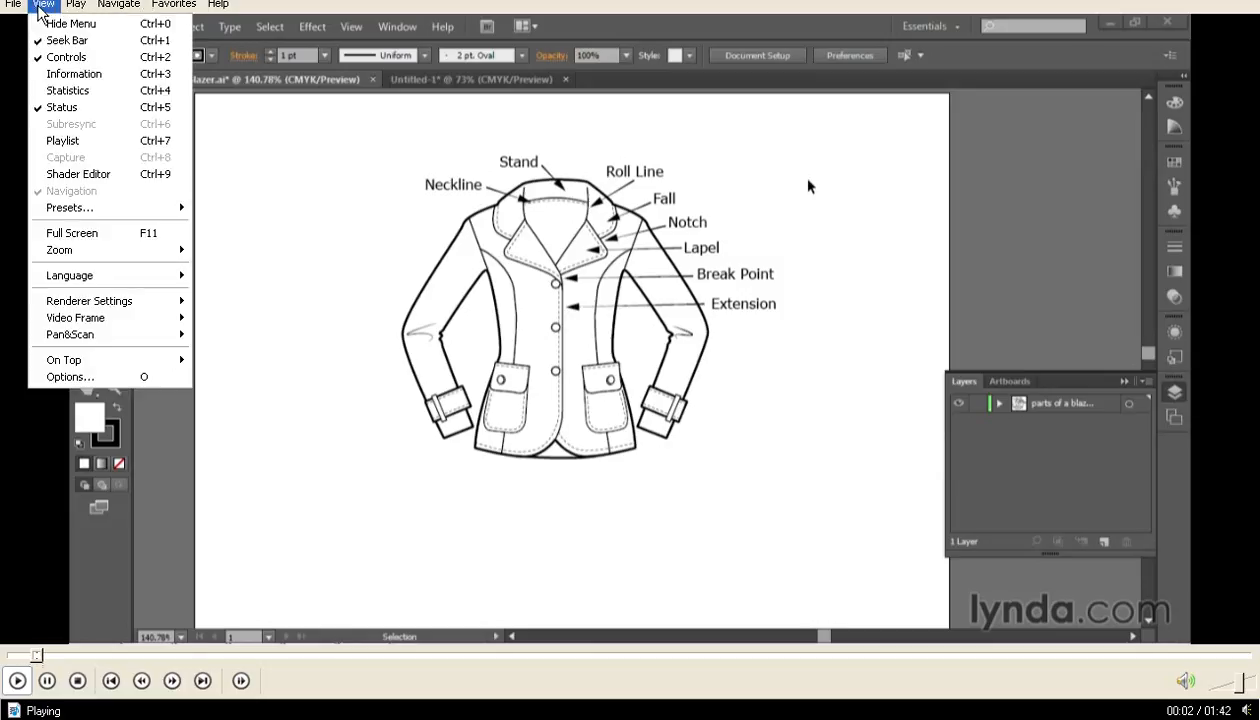
pyautogui.click(57, 237)
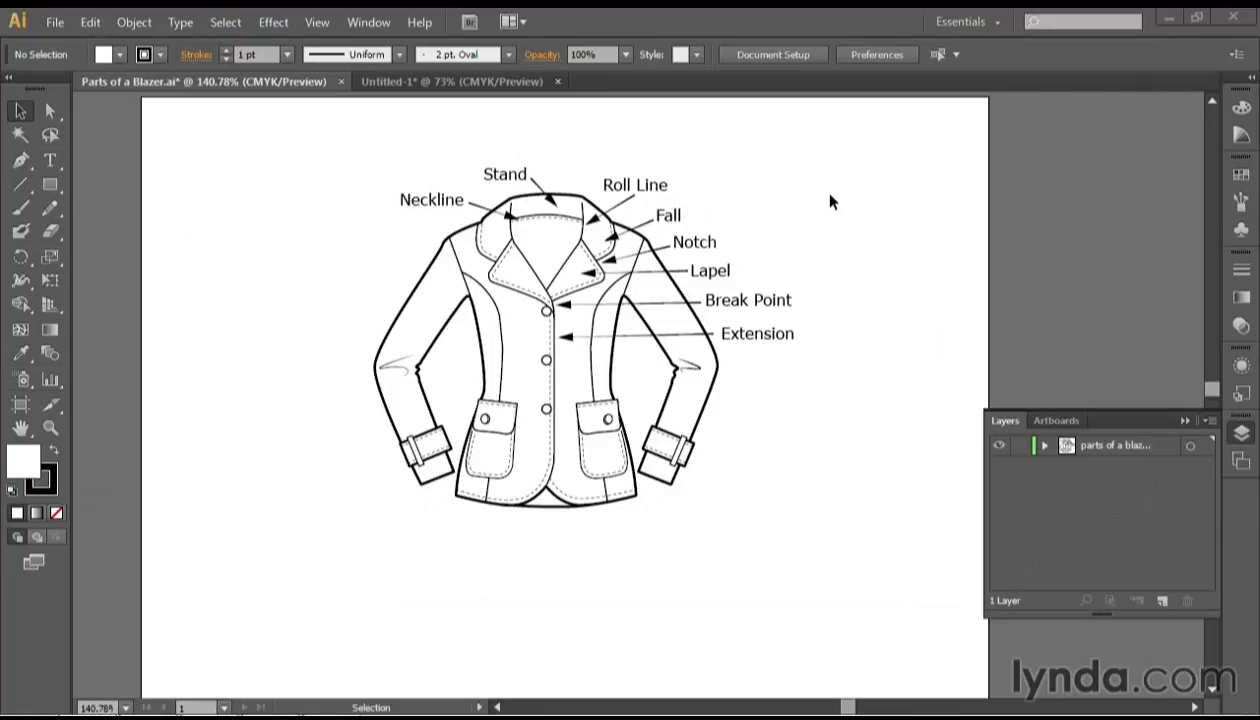
# Step: Switch to the Untitled-1 document with the figure template and reset to the default white fill and black stroke
pyautogui.click(427, 80)
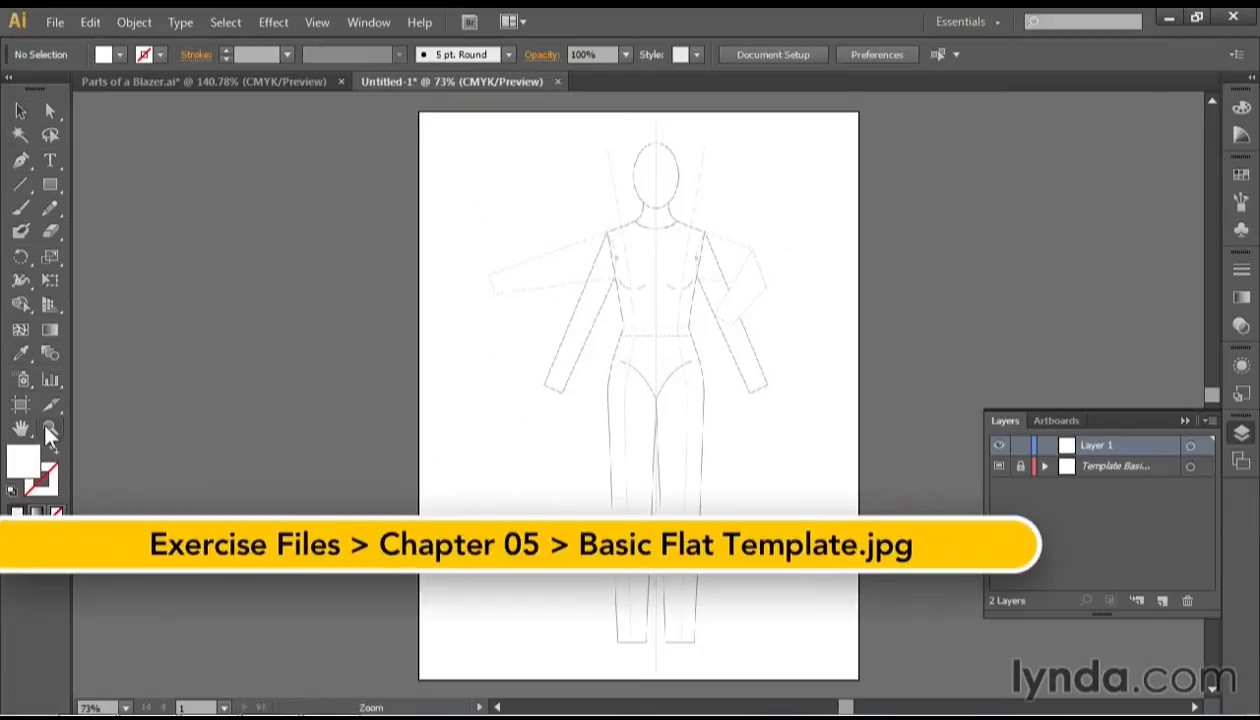
pyautogui.click(50, 427)
pyautogui.moveTo(549, 205)
pyautogui.mouseDown()
pyautogui.moveTo(762, 458)
pyautogui.moveTo(689, 441)
pyautogui.mouseUp()
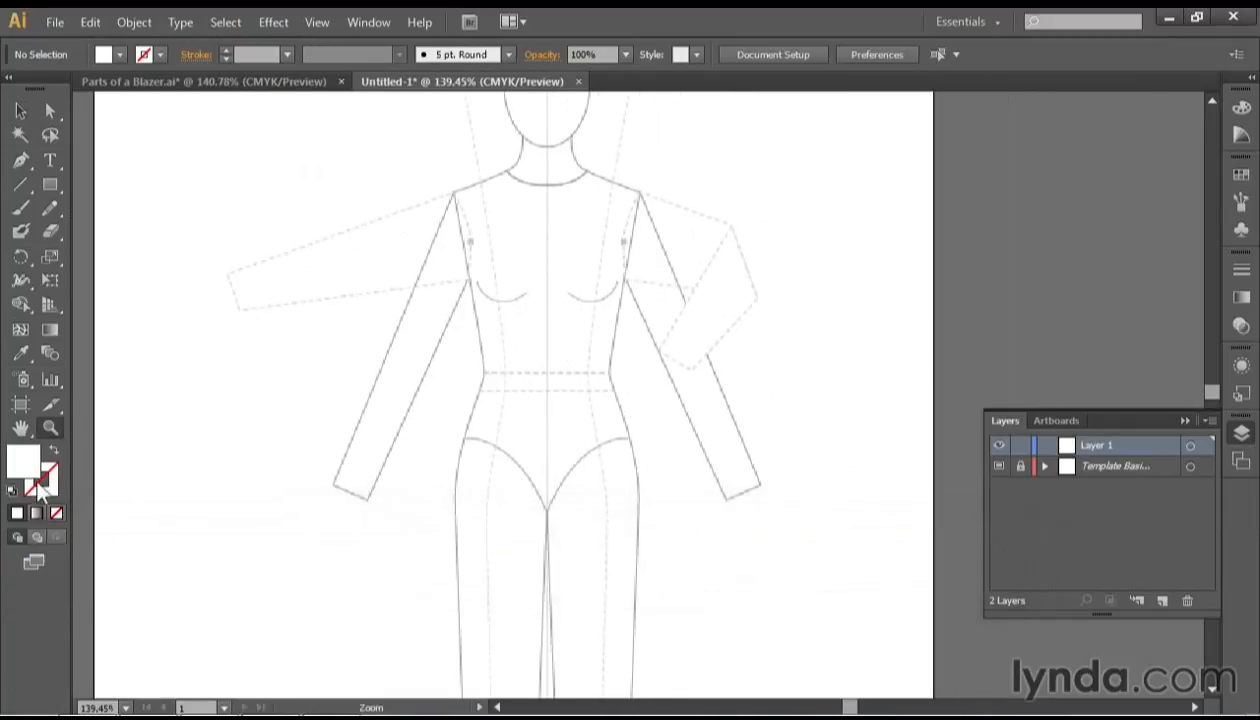
pyautogui.press('d')
pyautogui.click(44, 483)
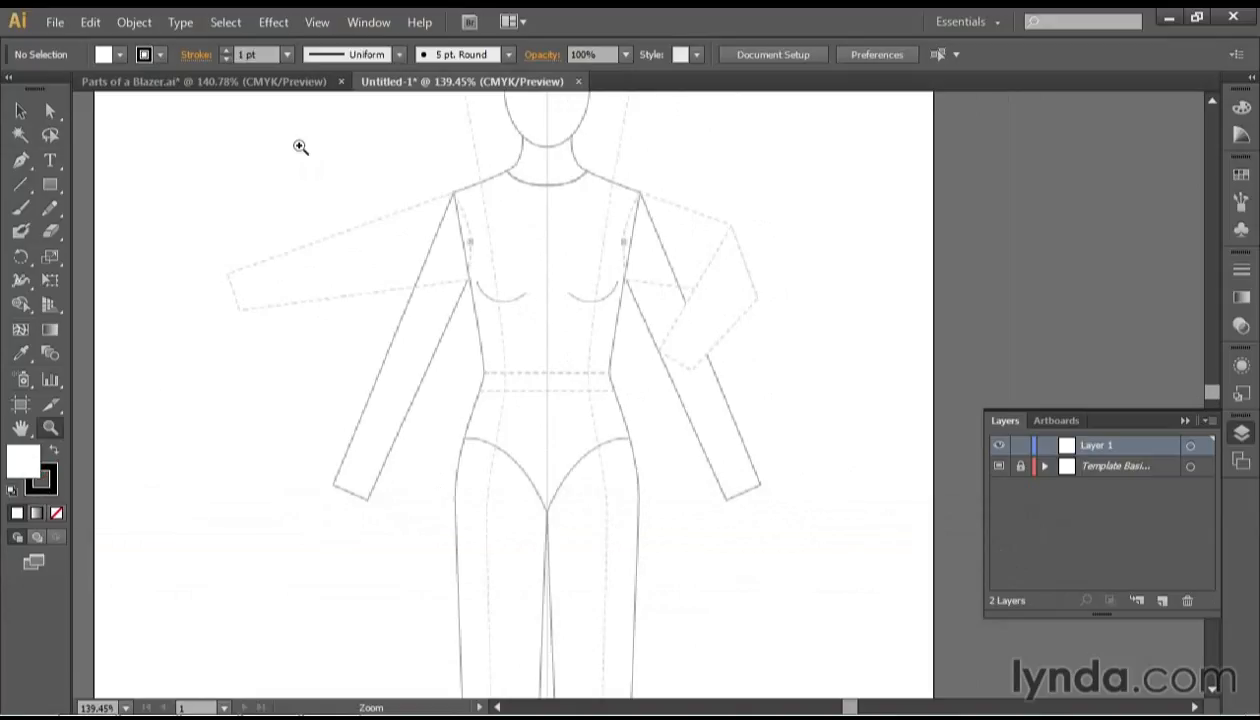
# Step: Check the blazer reference for the break point, and draw an unfilled horizontal line about 149 pt wide across the figure just below the bust
pyautogui.click(220, 86)
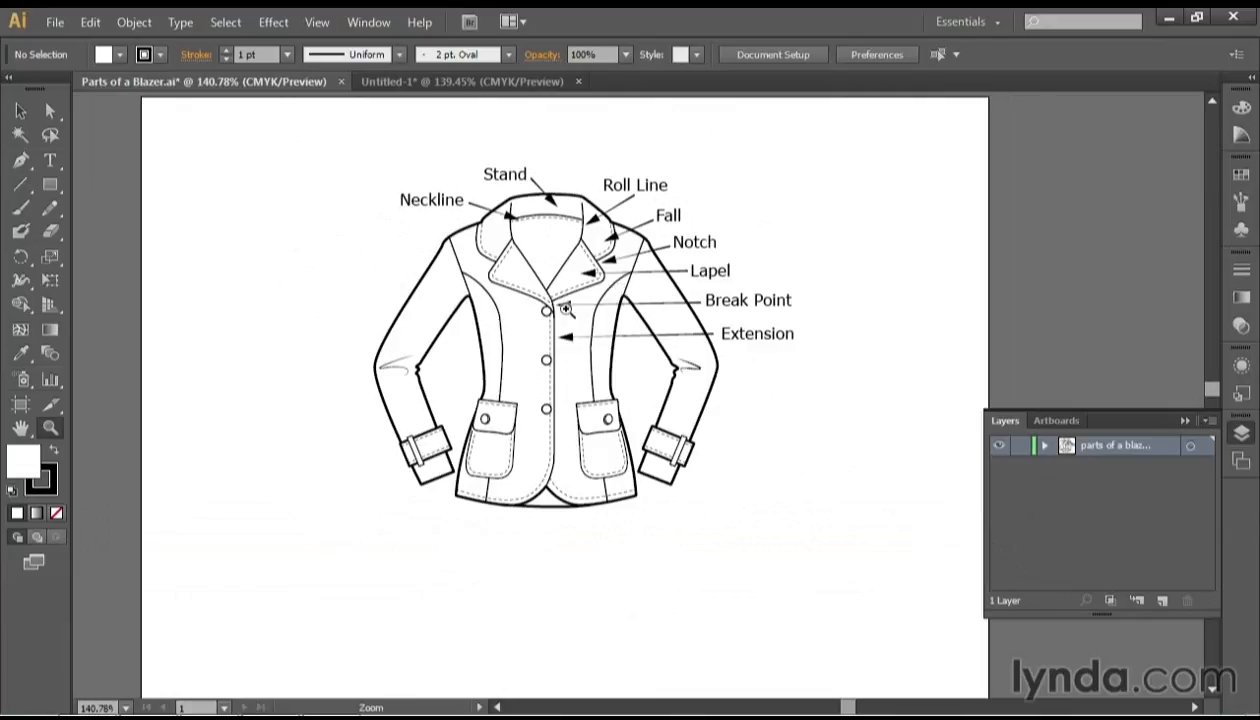
pyautogui.click(410, 88)
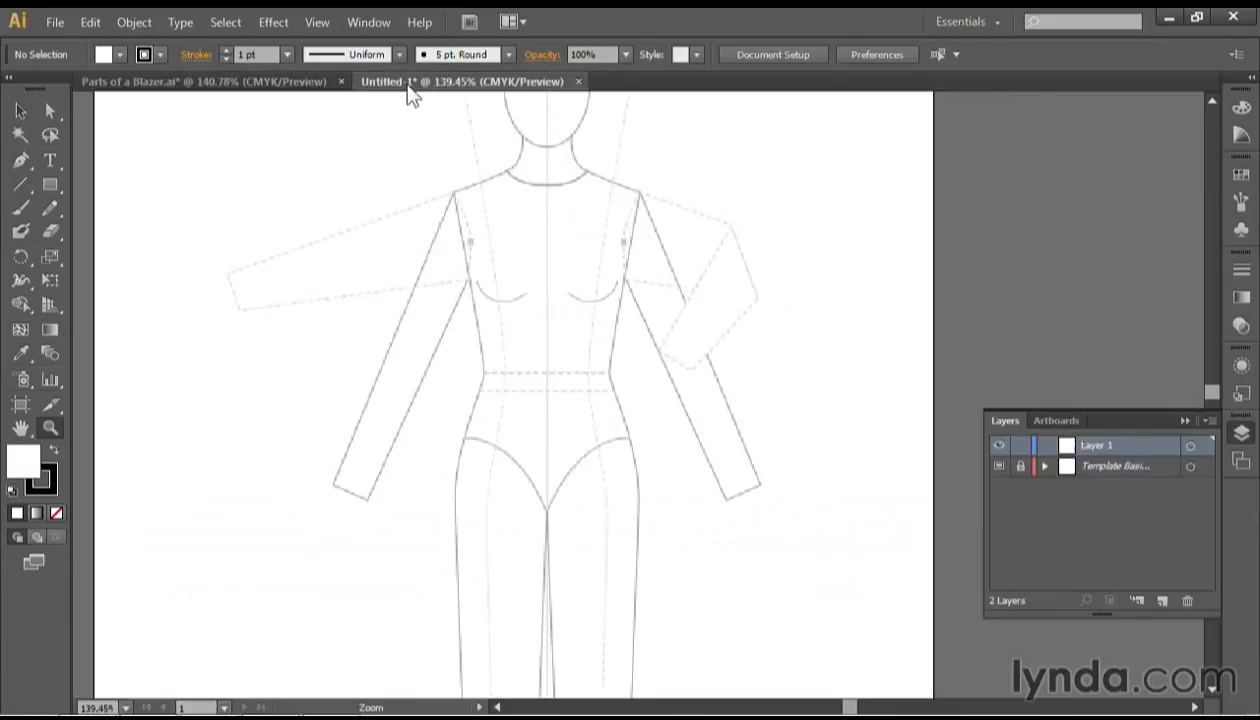
pyautogui.click(21, 160)
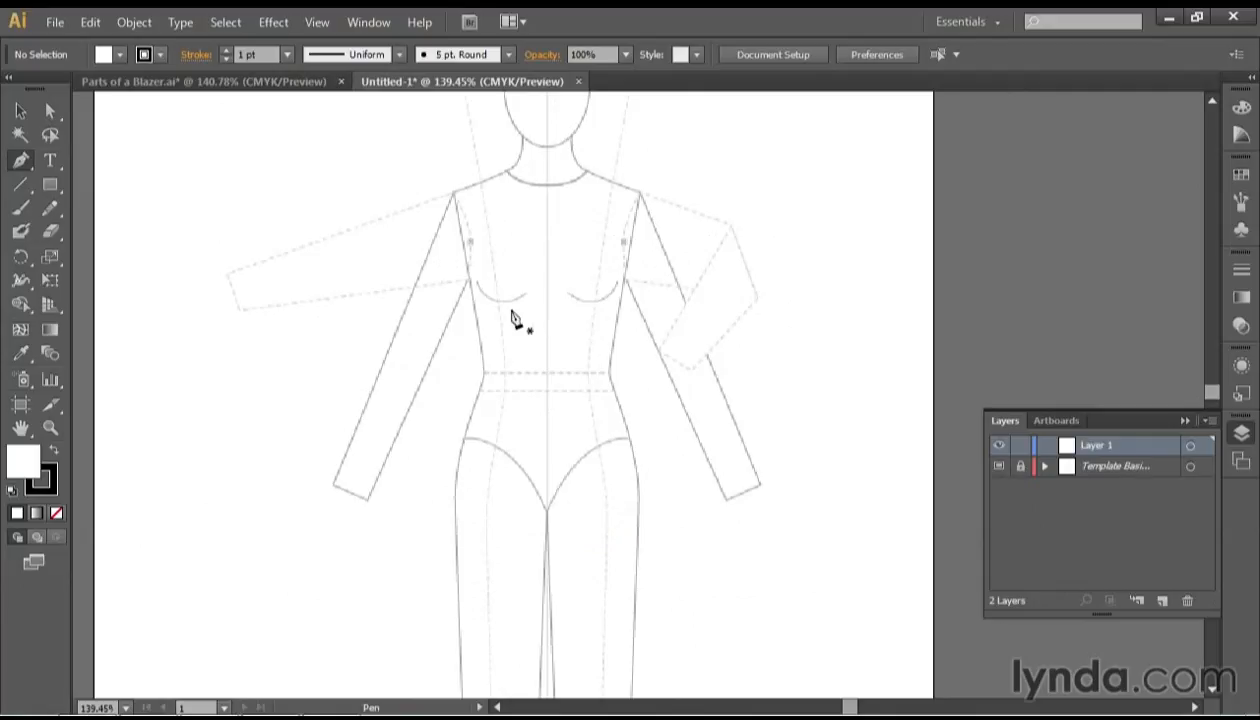
pyautogui.click(443, 312)
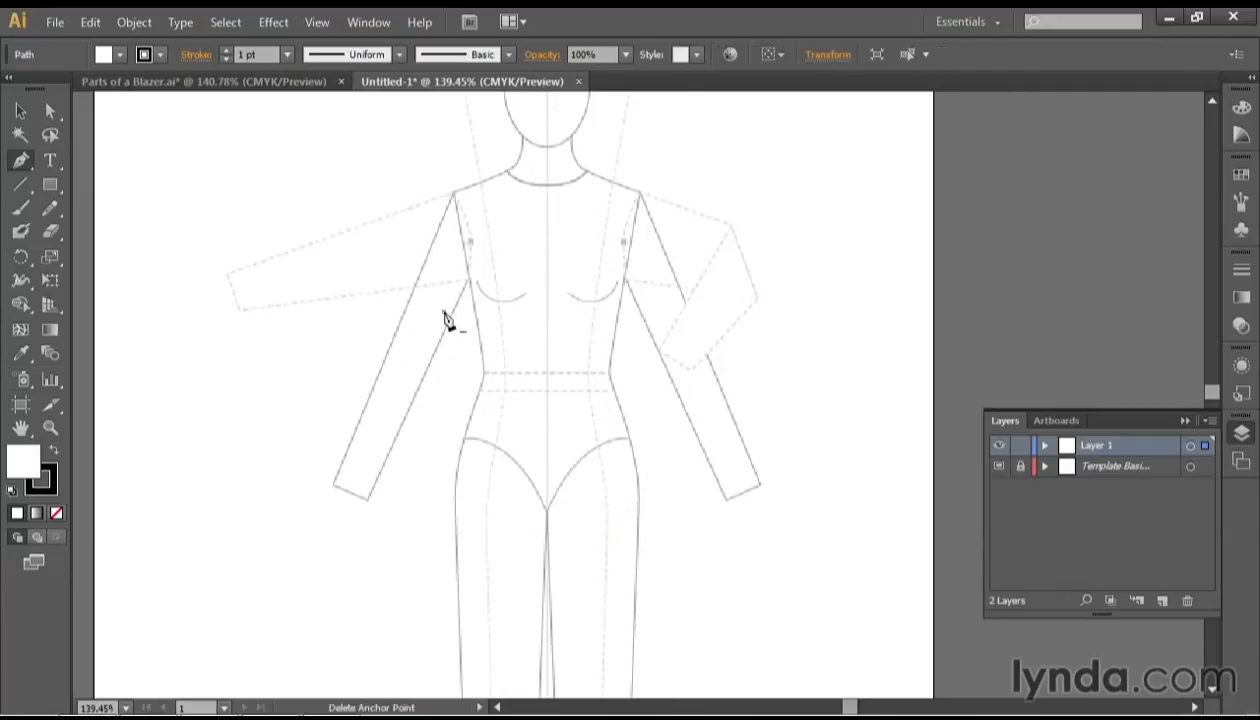
pyautogui.keyDown('shift'); pyautogui.click(650, 328); pyautogui.keyUp('shift')
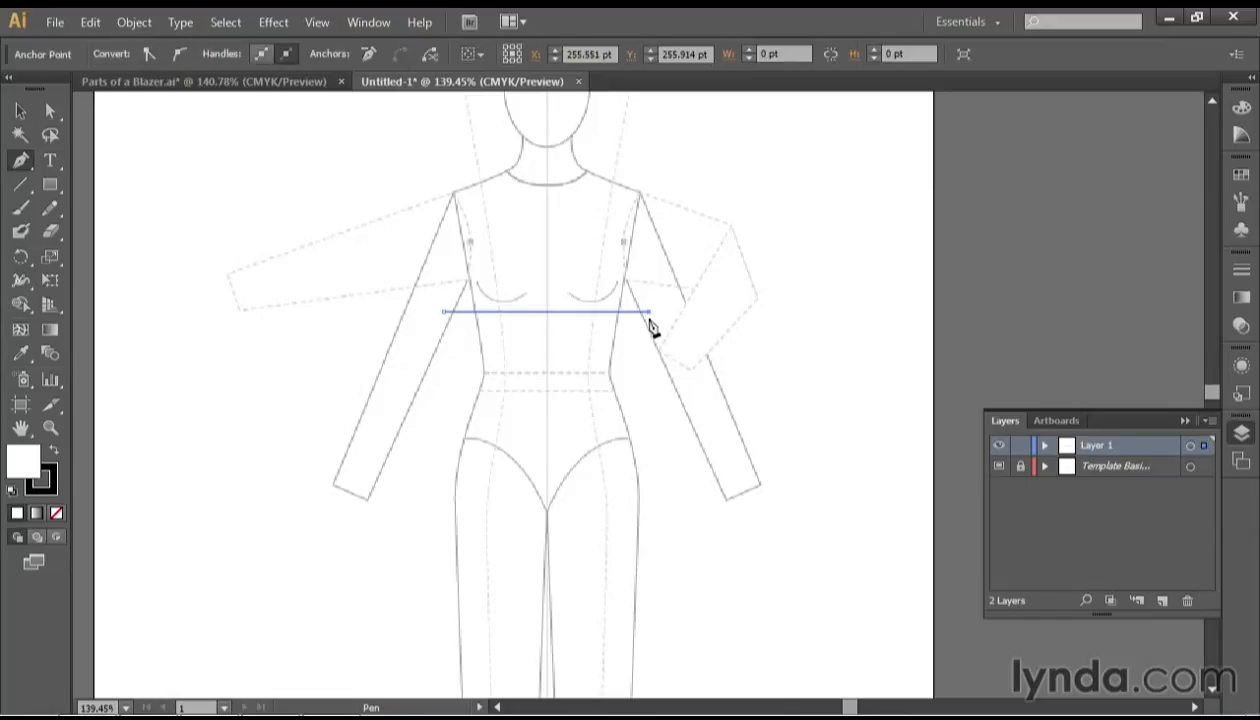
pyautogui.press('/')
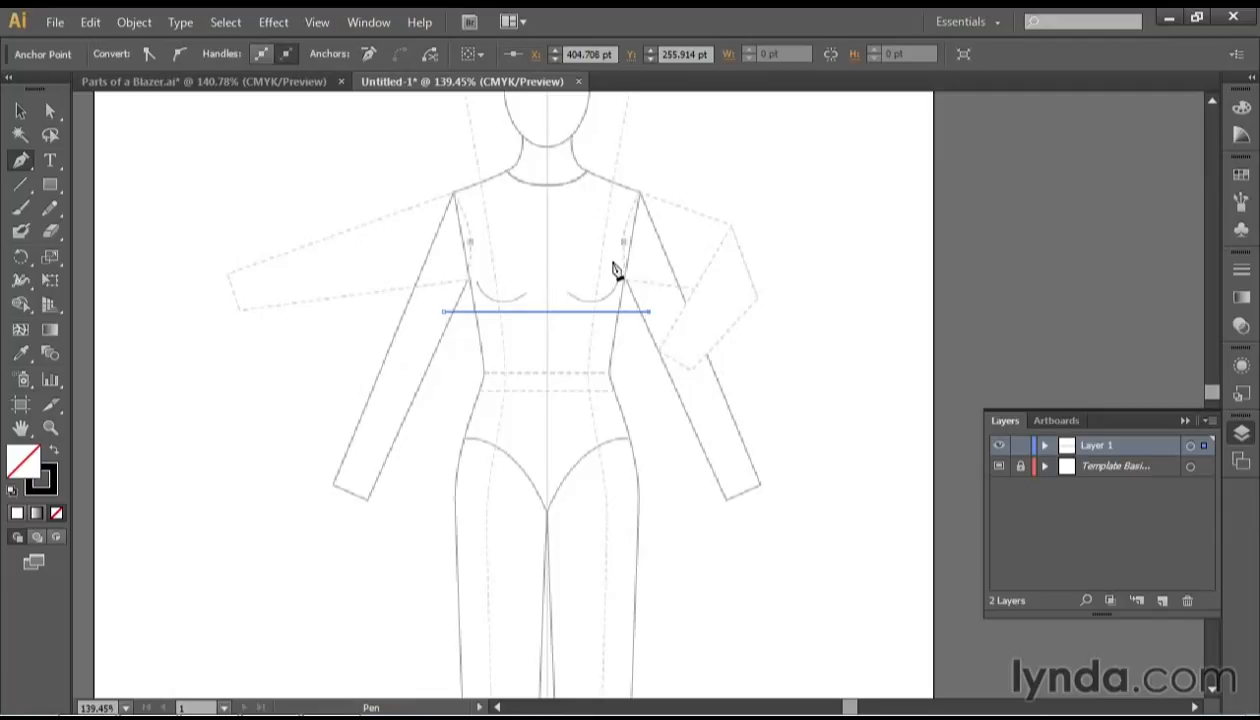
# Step: Draw a Pen path from the left neck-shoulder point to the break-point line just past centre front, continuing vertically down to the thighs
pyautogui.click(507, 175)
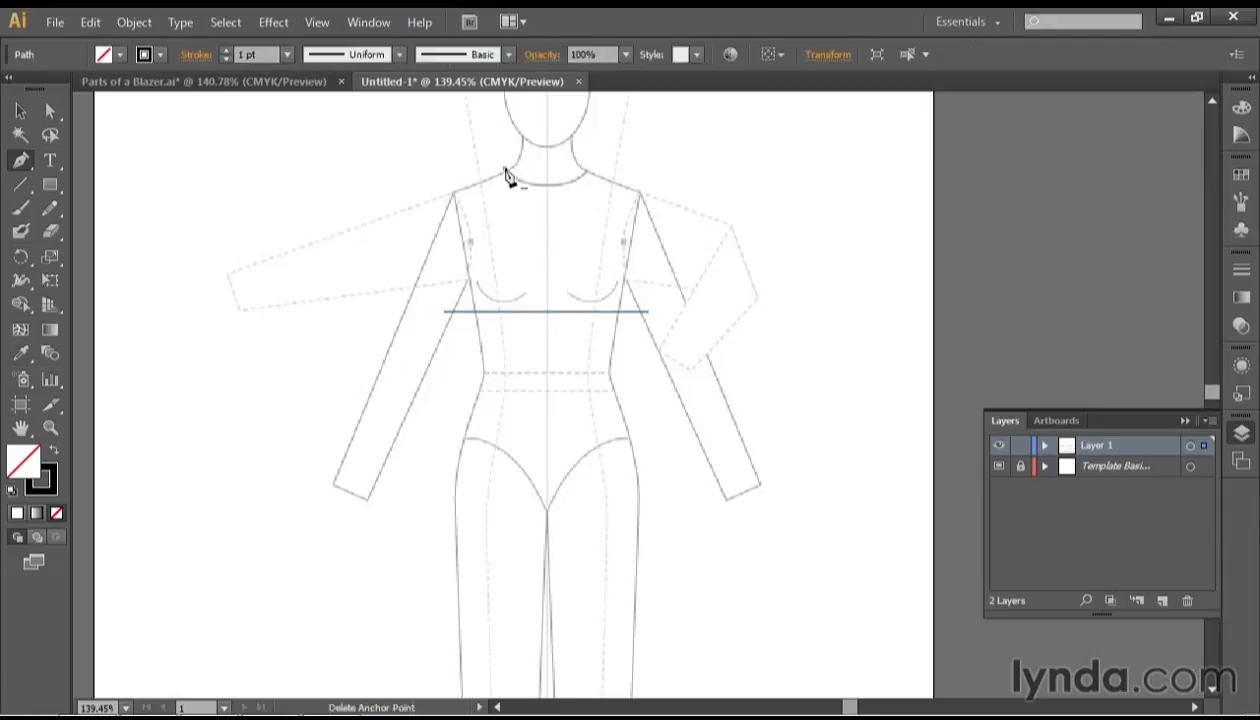
pyautogui.click(556, 312)
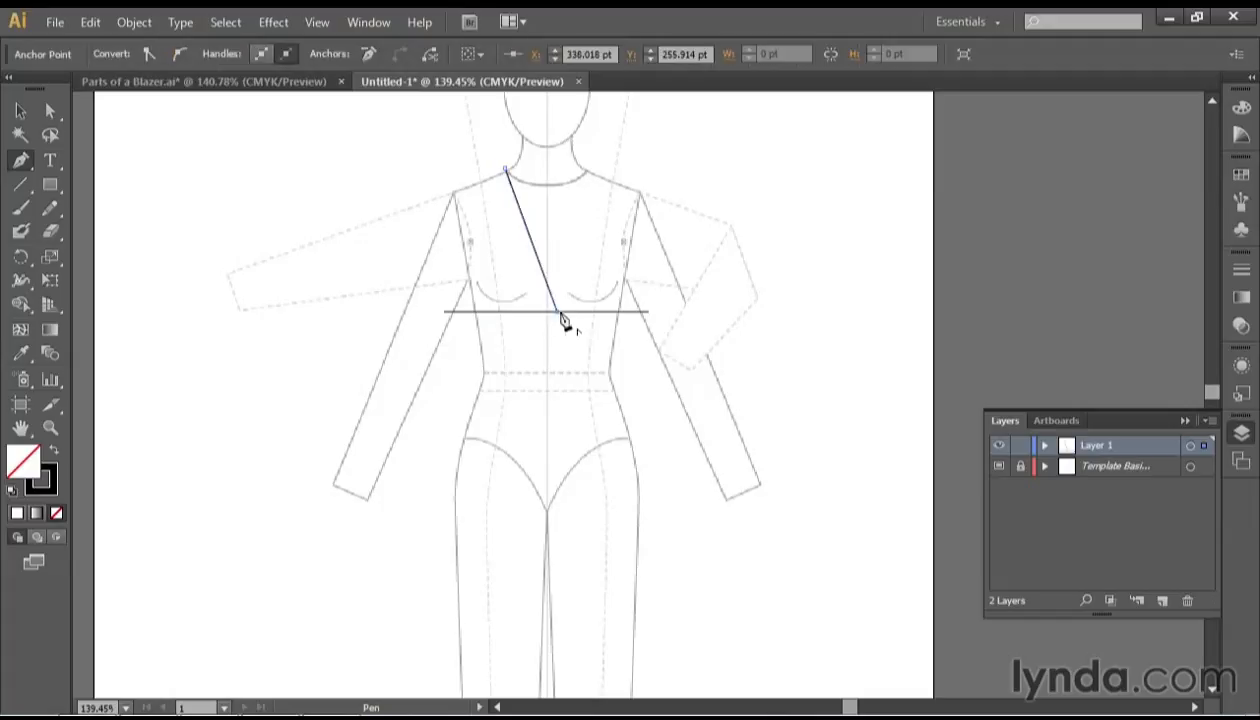
pyautogui.keyDown('shift'); pyautogui.click(558, 662); pyautogui.keyUp('shift')
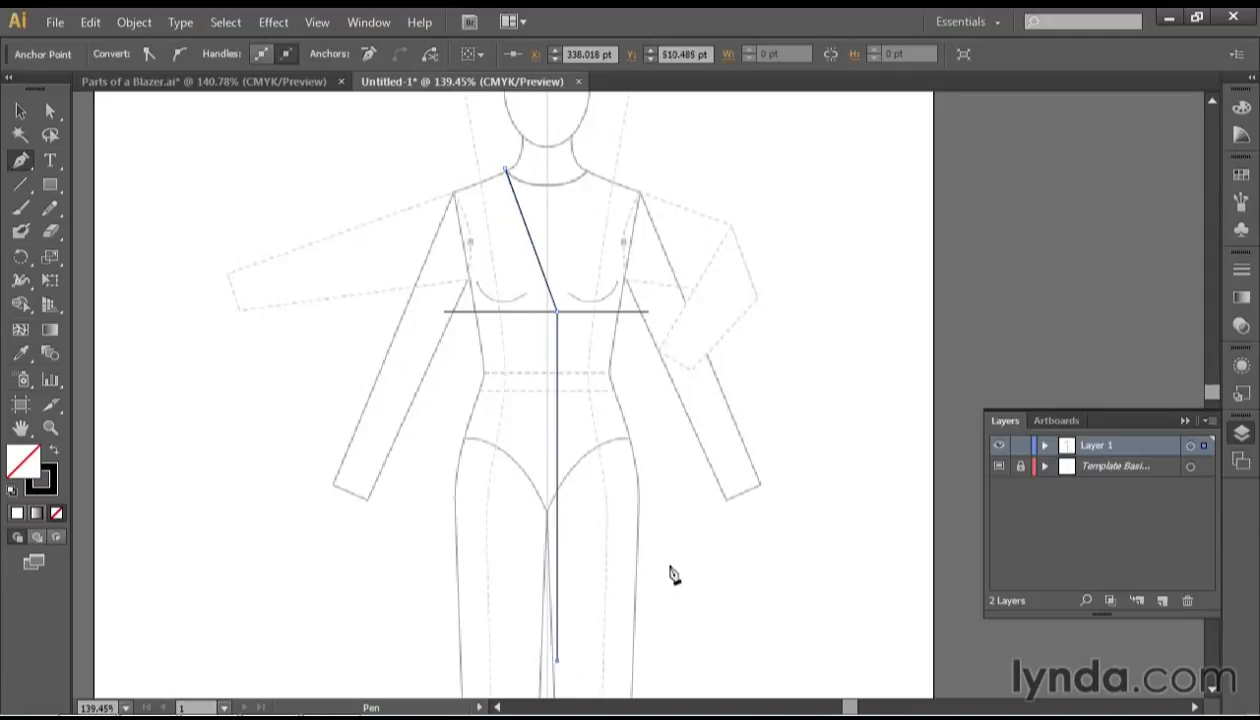
# Step: Reflect a copy of the roll-line and extension path across the figure's vertical centre line
pyautogui.click(19, 110)
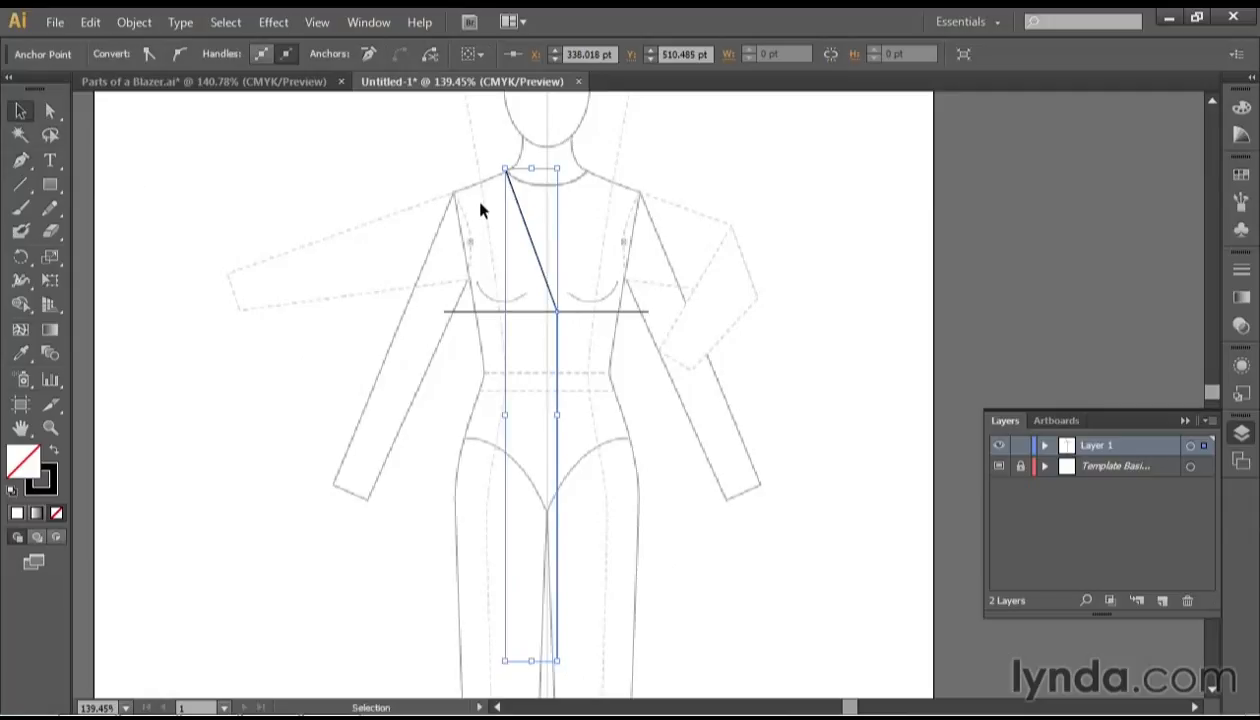
pyautogui.moveTo(27, 254); pyautogui.dragTo(66, 276)
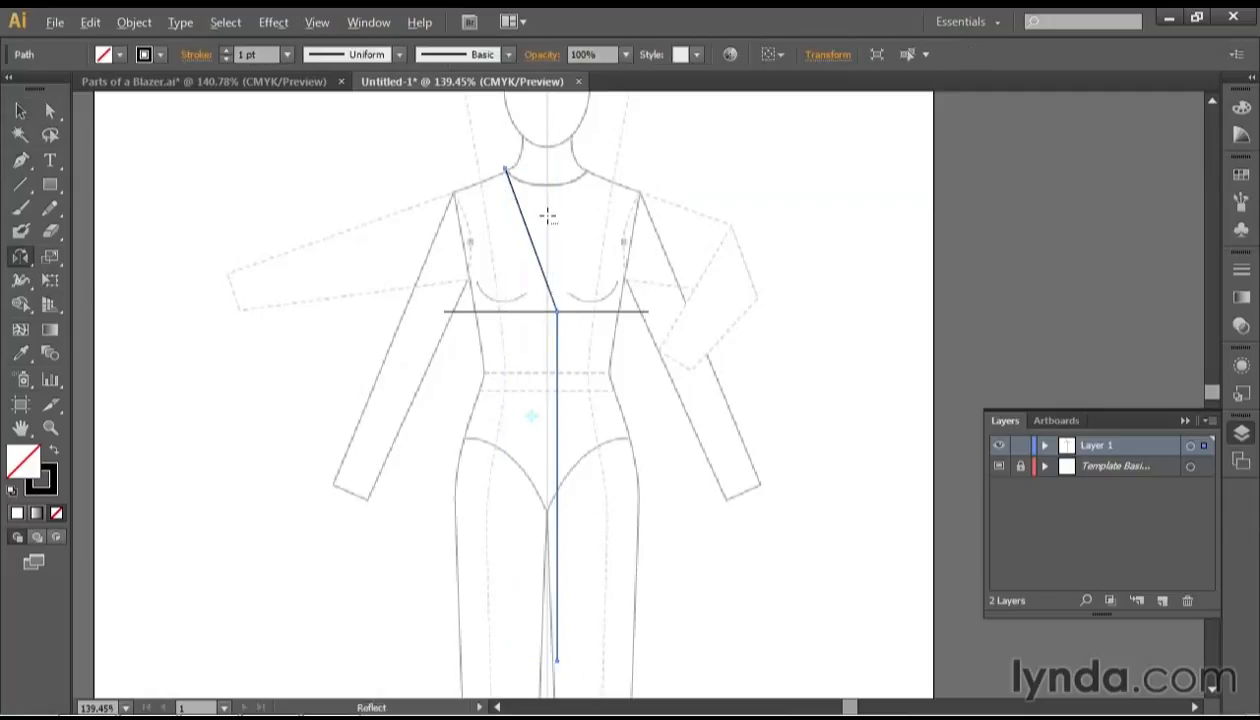
pyautogui.keyDown('alt'); pyautogui.click(548, 216); pyautogui.keyUp('alt')
pyautogui.click(521, 481)
pyautogui.click(20, 110)
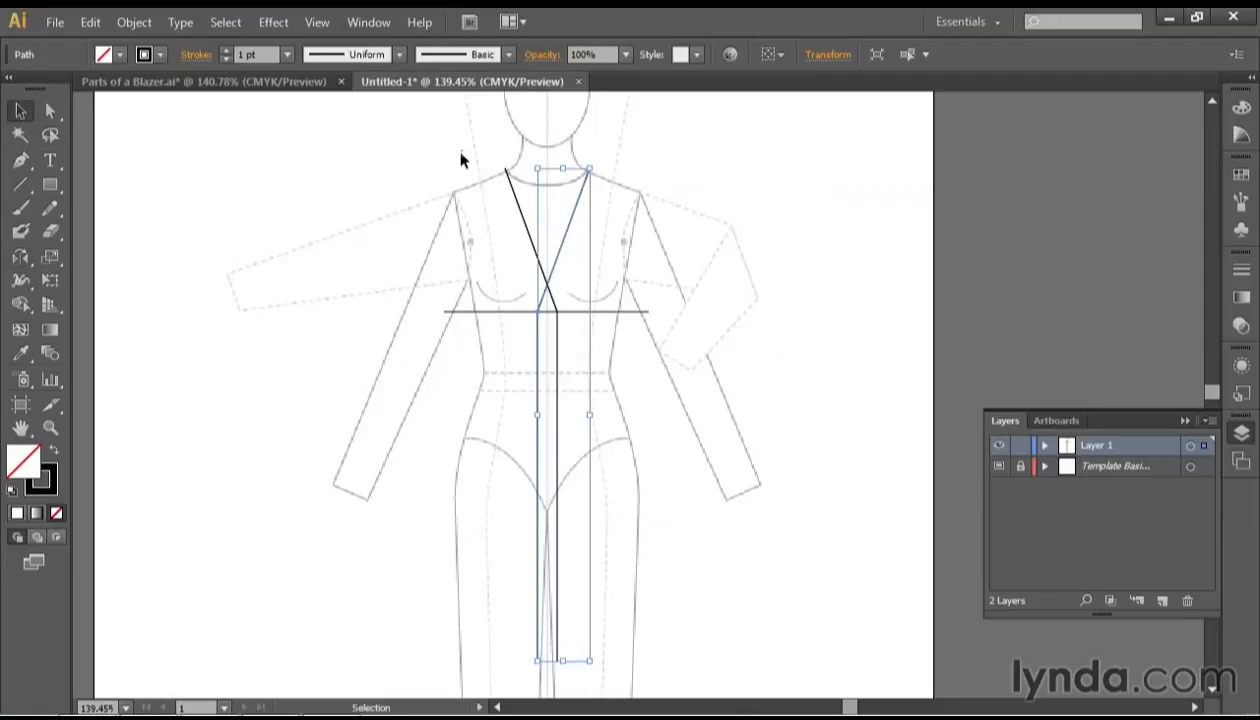
# Step: Give the horizontal line and both roll-line paths a red stroke
pyautogui.moveTo(461, 160); pyautogui.dragTo(676, 493)
pyautogui.click(159, 56)
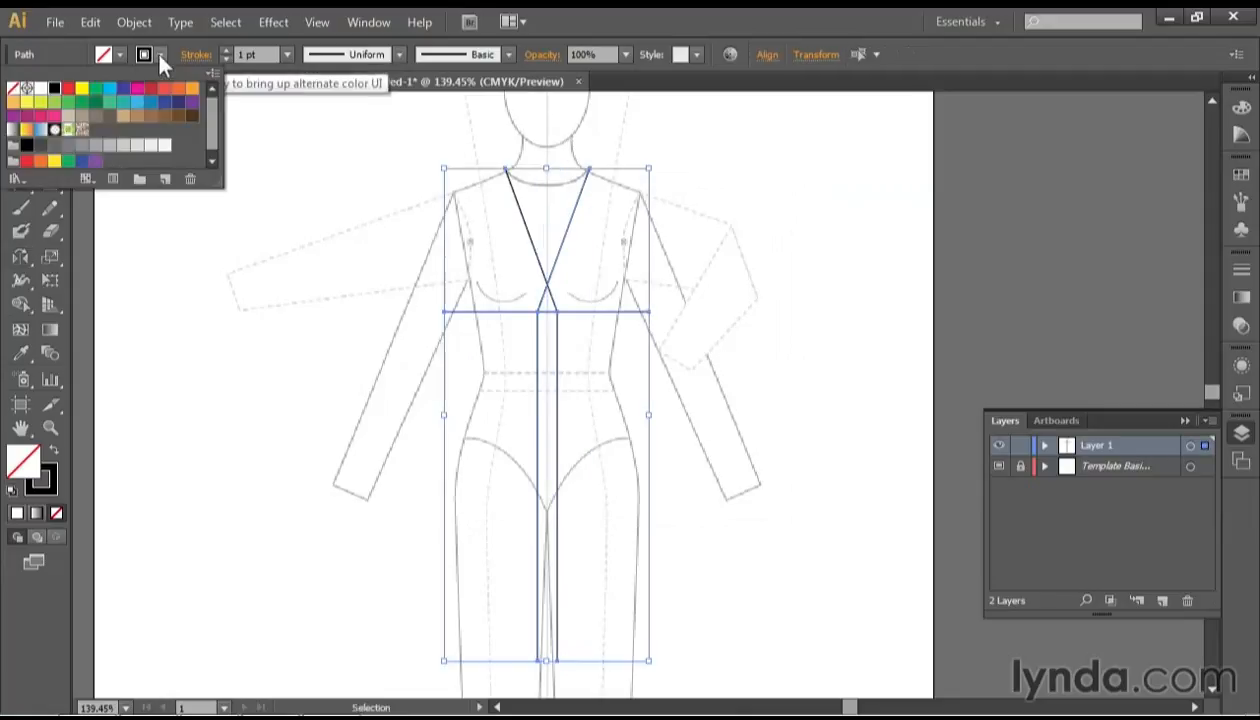
pyautogui.click(151, 88)
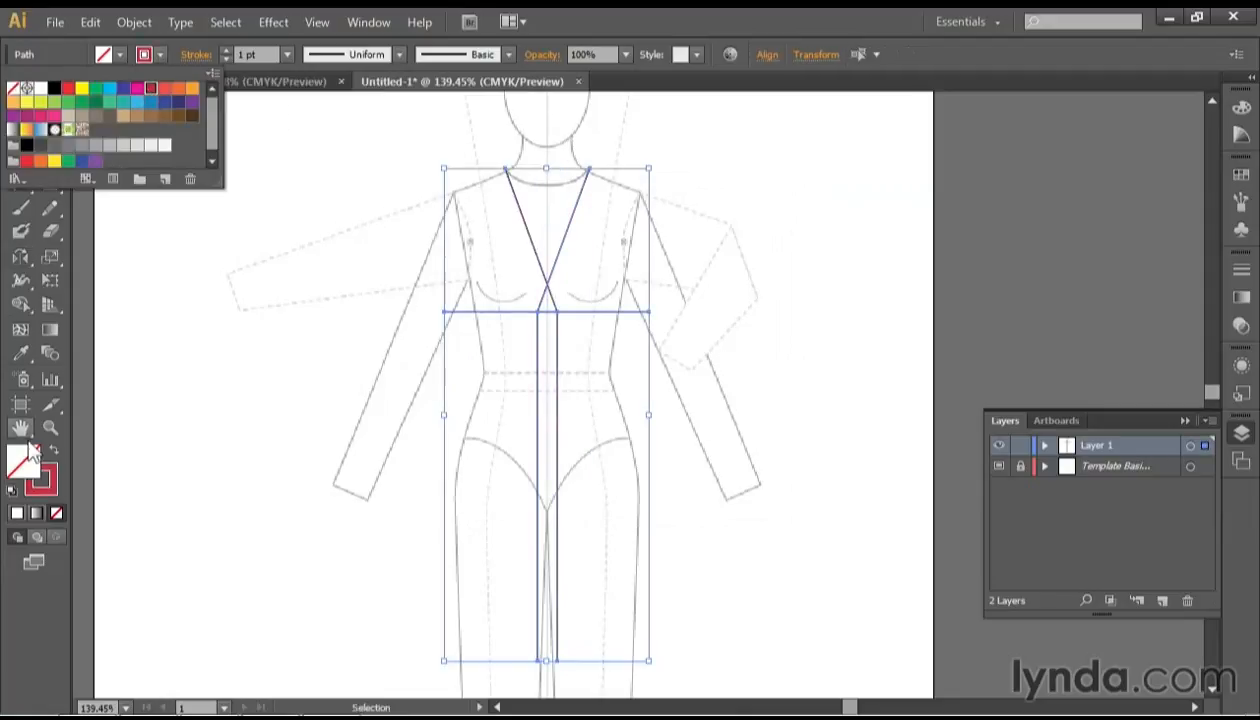
# Step: Rename Layer 1 as guidelines, lock it, and add a new layer above it
pyautogui.doubleClick(1096, 445)
pyautogui.write('gu')
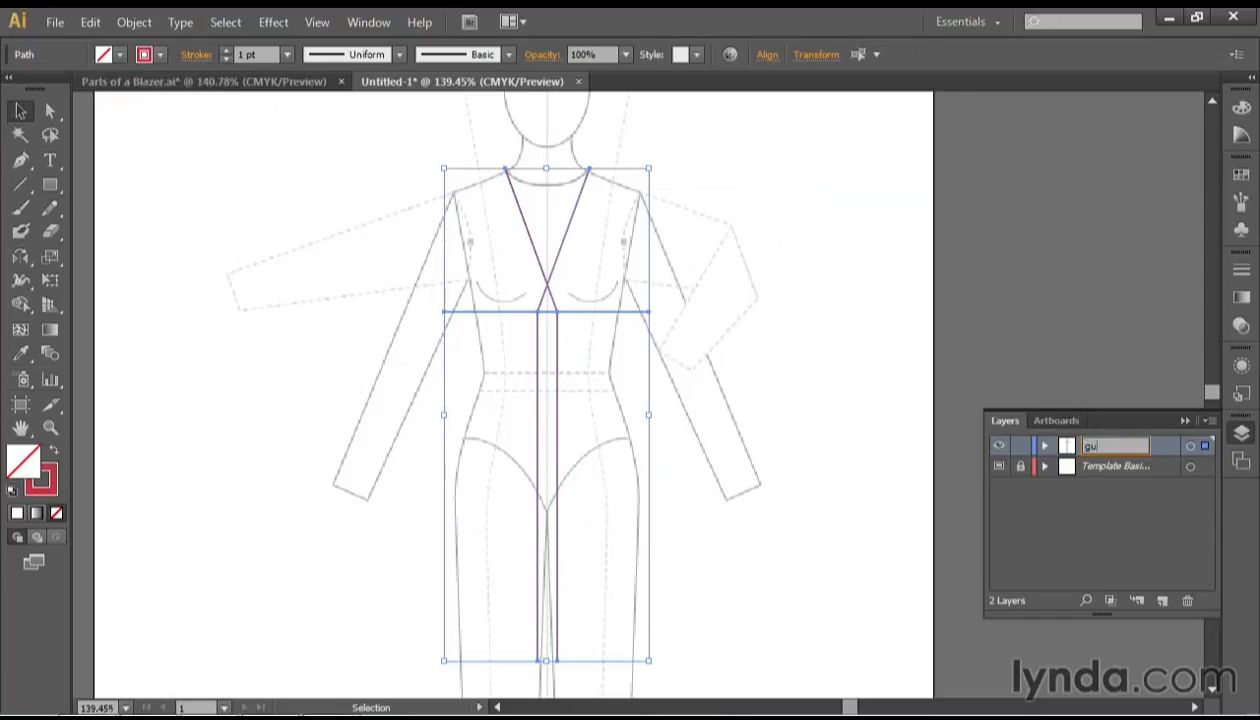
pyautogui.write('idelines')
pyautogui.press('Return')
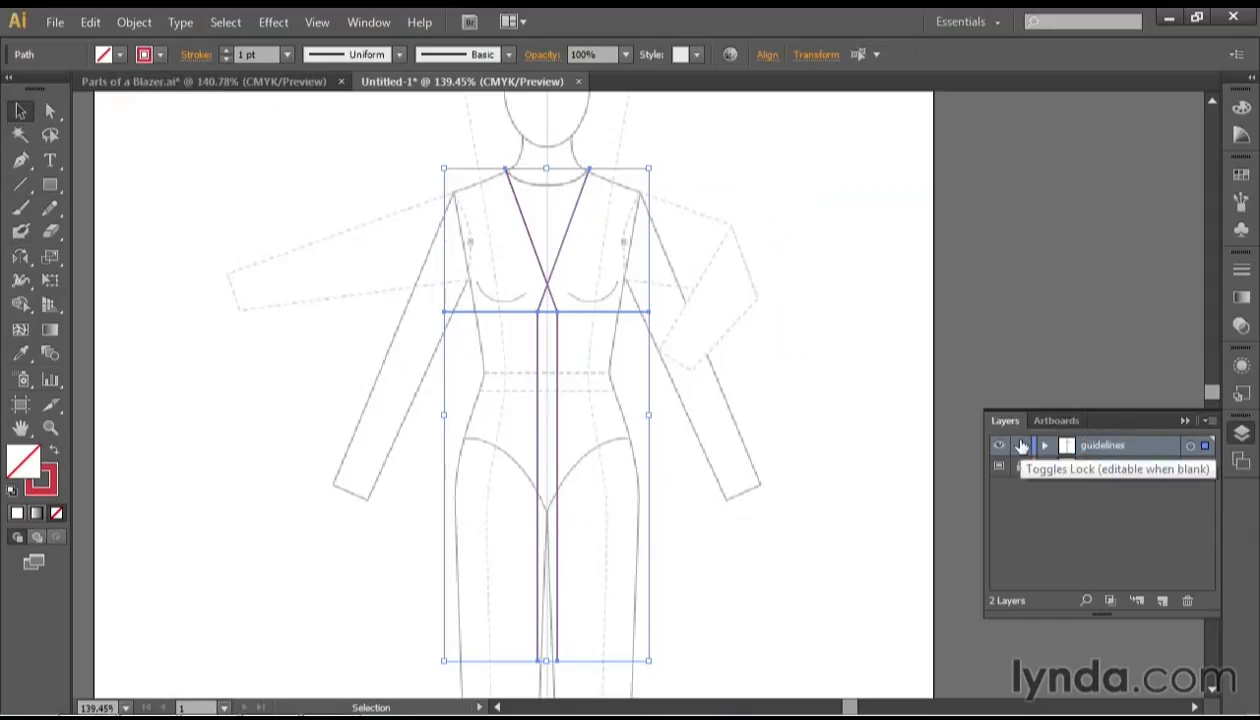
pyautogui.click(1020, 445)
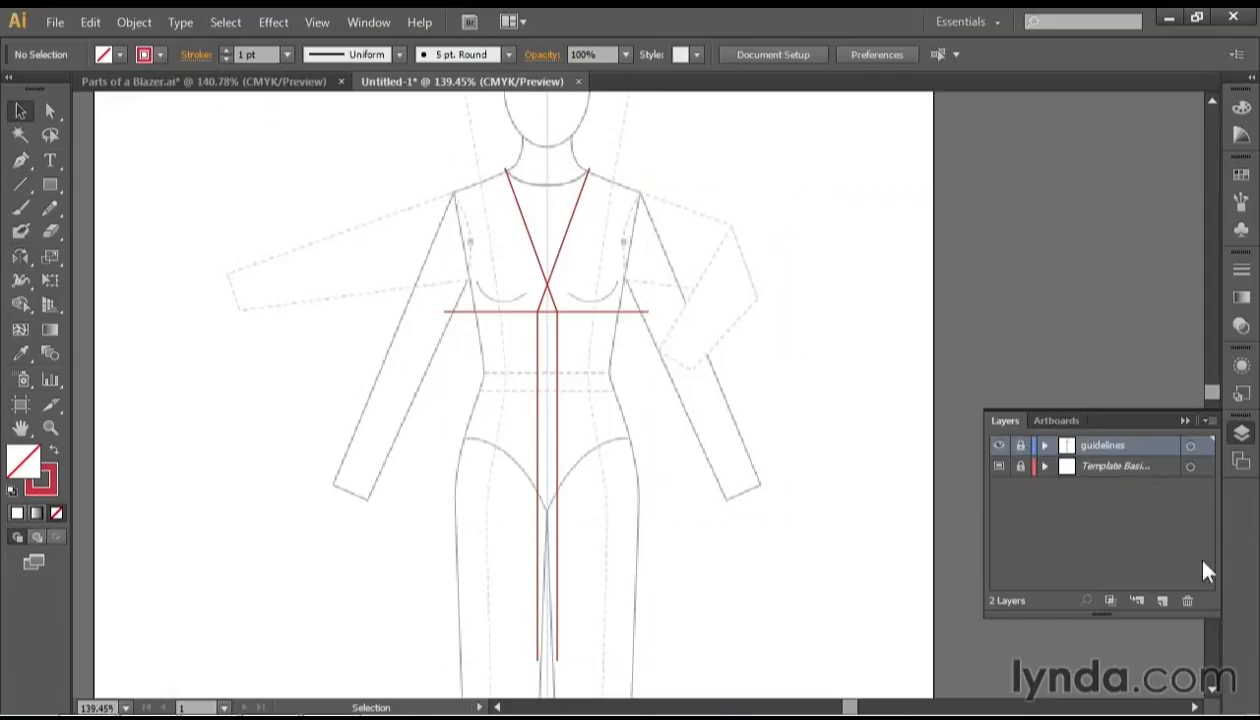
pyautogui.click(1162, 601)
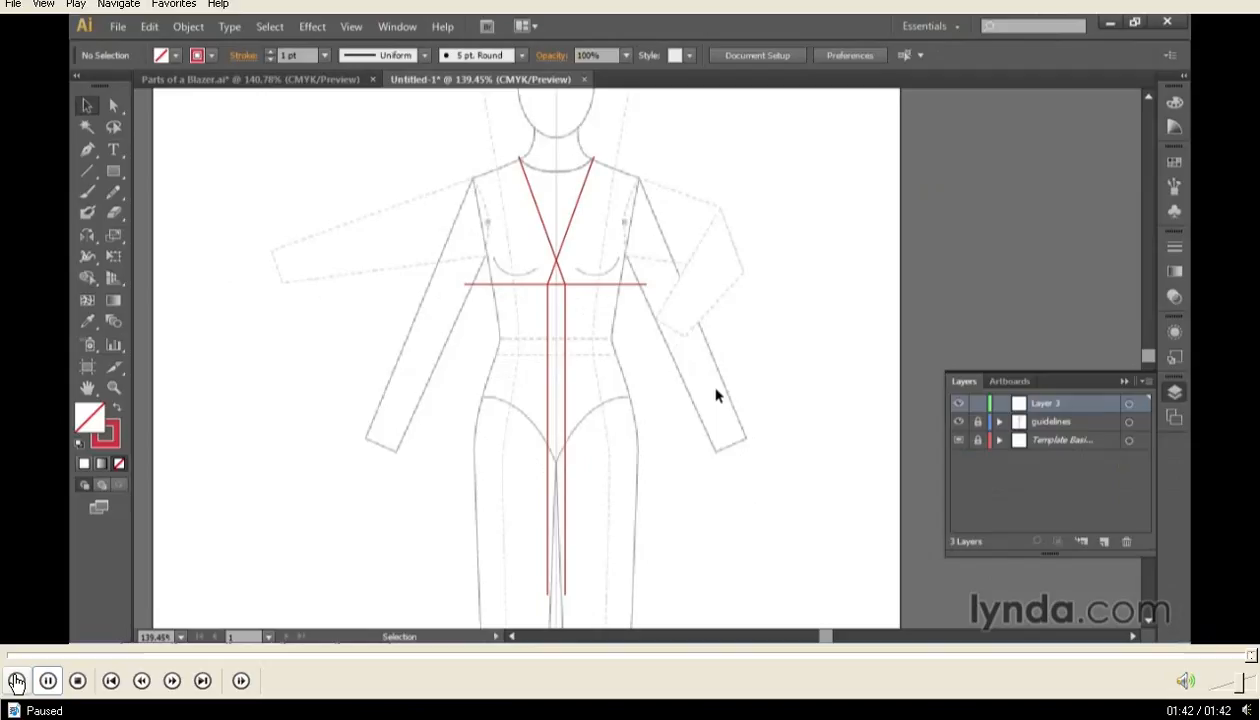
# Step: Play the following lesson video in the media player and switch it to full screen
pyautogui.click(16, 681)
pyautogui.click(43, 4)
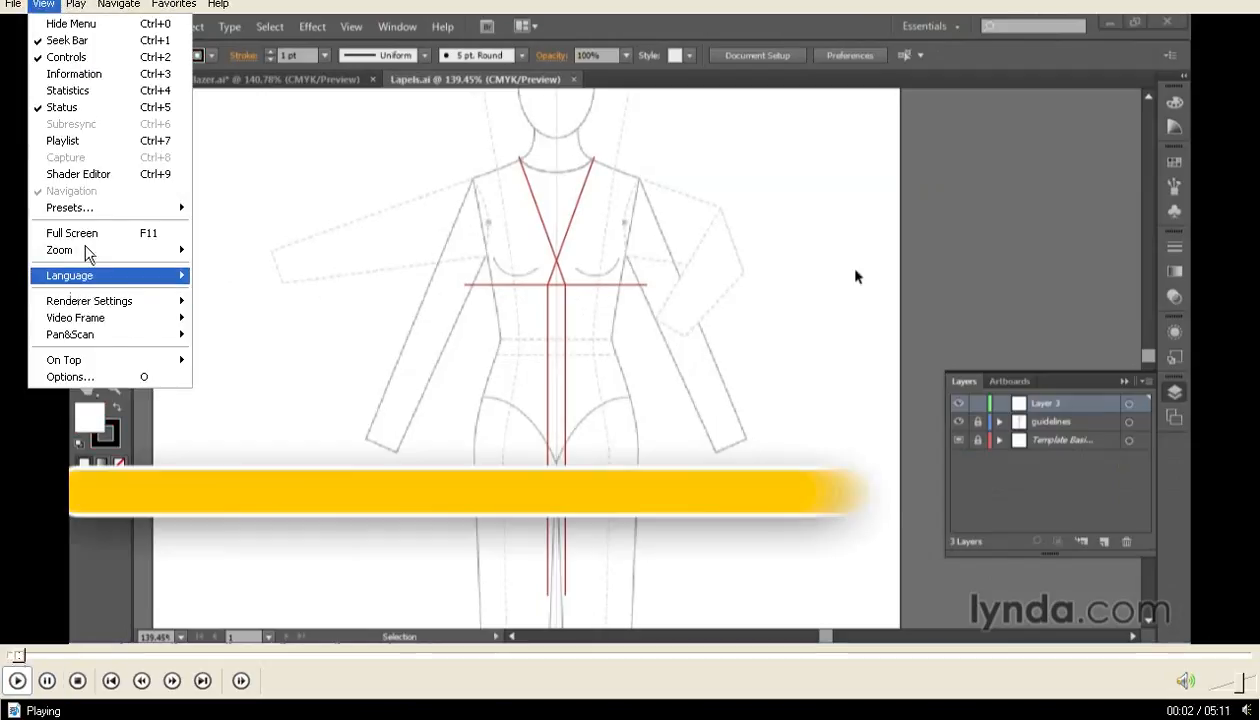
pyautogui.click(86, 233)
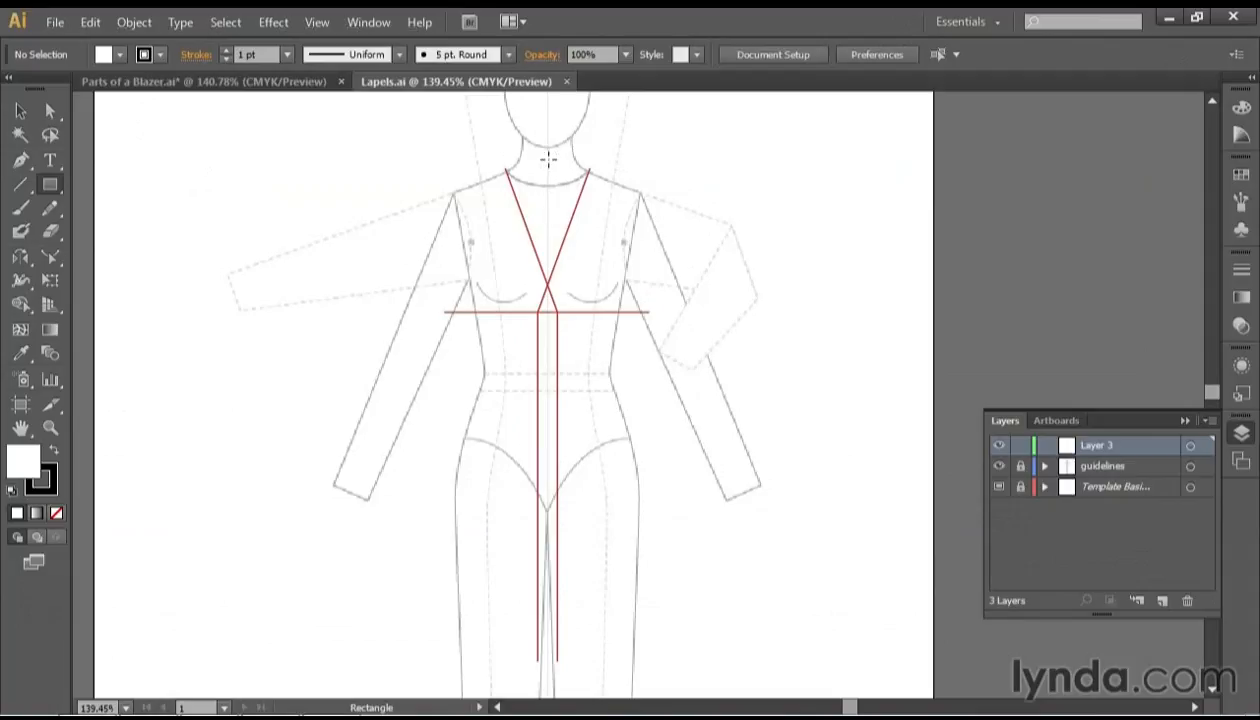
# Step: Draw a narrow horizontal rectangle for the collar stand, centred across the neck just above the tops of the red roll lines
pyautogui.moveTo(580, 170); pyautogui.dragTo(592, 172)
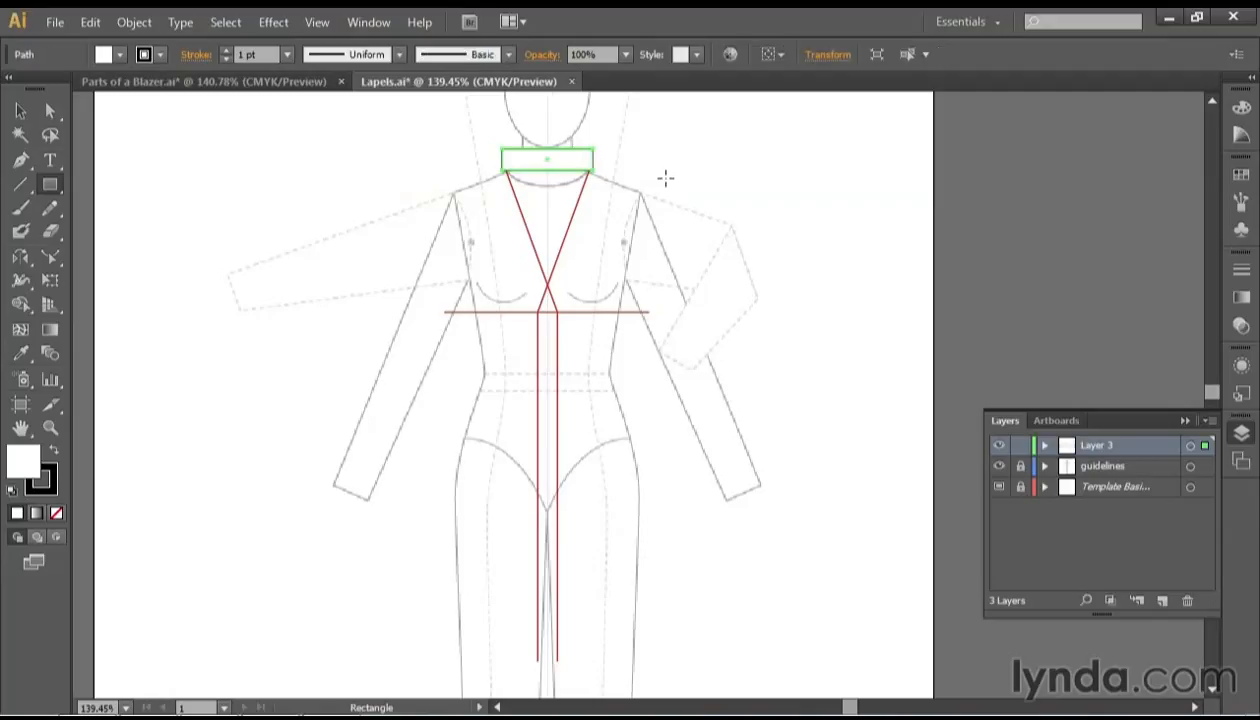
# Step: Nudge the collar rectangle down until its lower edge sits just above the figure's neckline curve
pyautogui.press('Down')
pyautogui.press('Down')
pyautogui.press('Down')
pyautogui.press('Down')
pyautogui.press('Down')
pyautogui.press('Down')
pyautogui.press('Down')
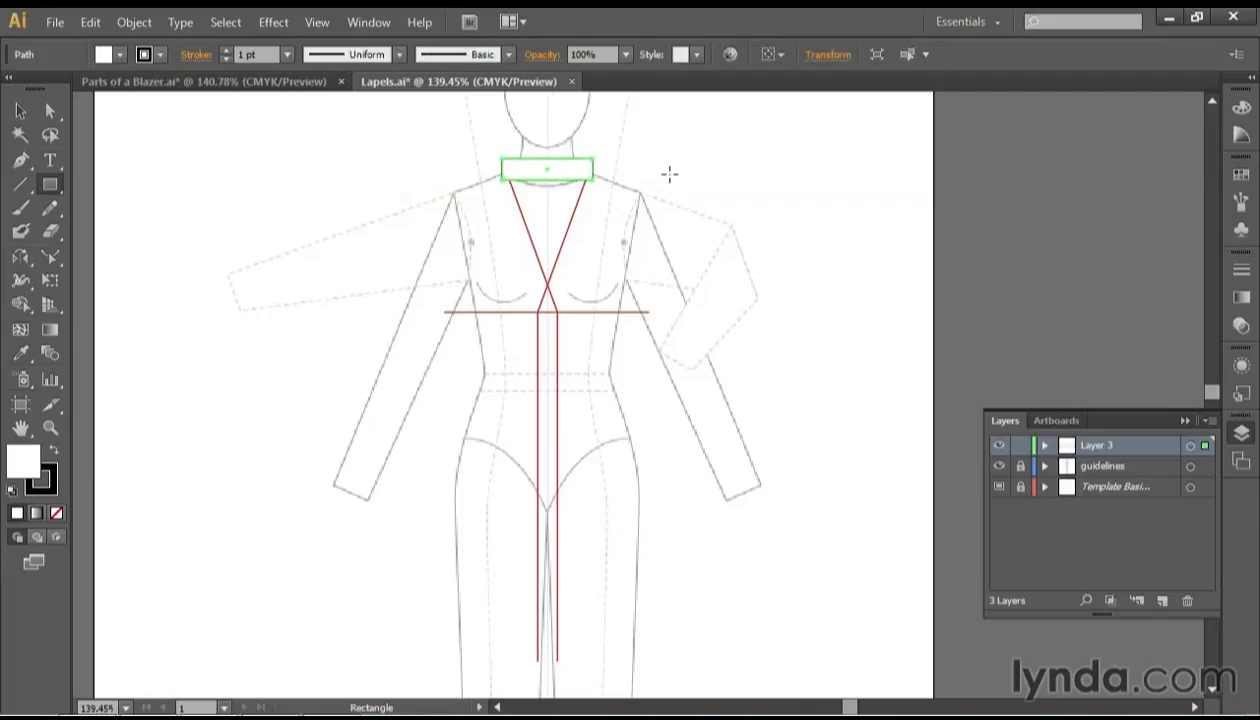
# Step: Bow the upper edge of the collar rectangle slightly upward at its centre with the Reshape tool
pyautogui.click(50, 428)
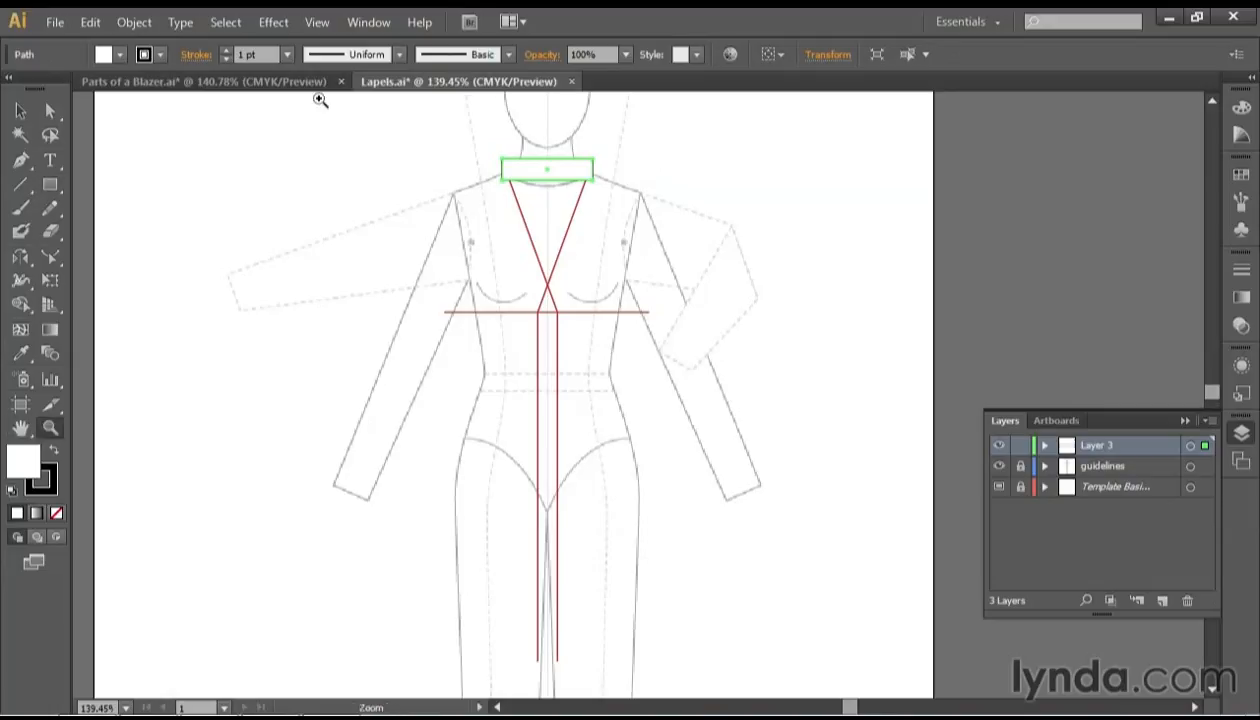
pyautogui.moveTo(318, 101); pyautogui.dragTo(745, 394)
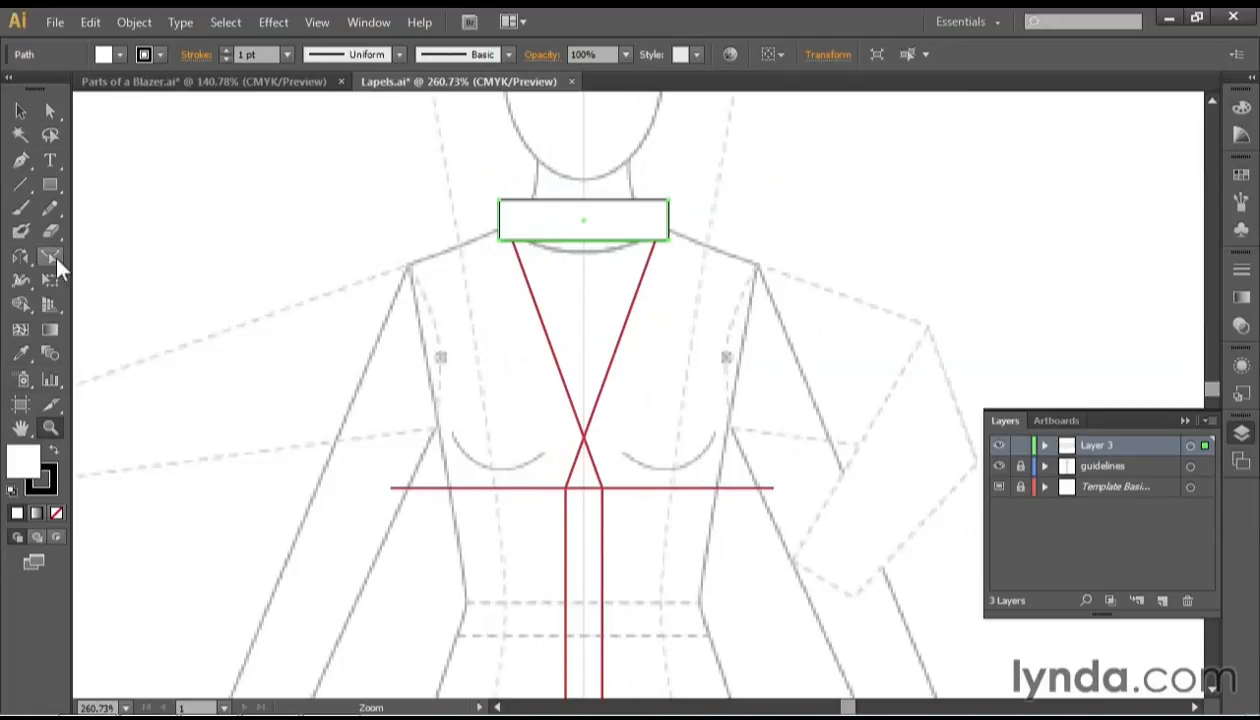
pyautogui.click(50, 108)
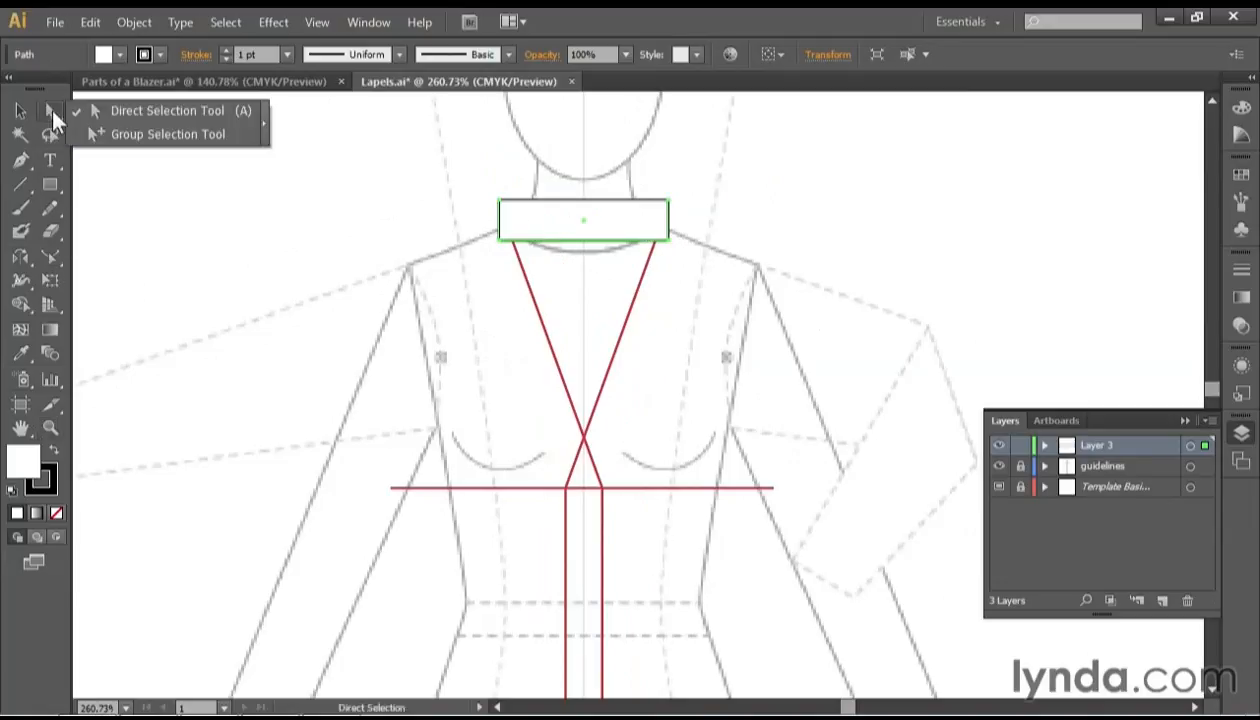
pyautogui.click(575, 177)
pyautogui.click(576, 174)
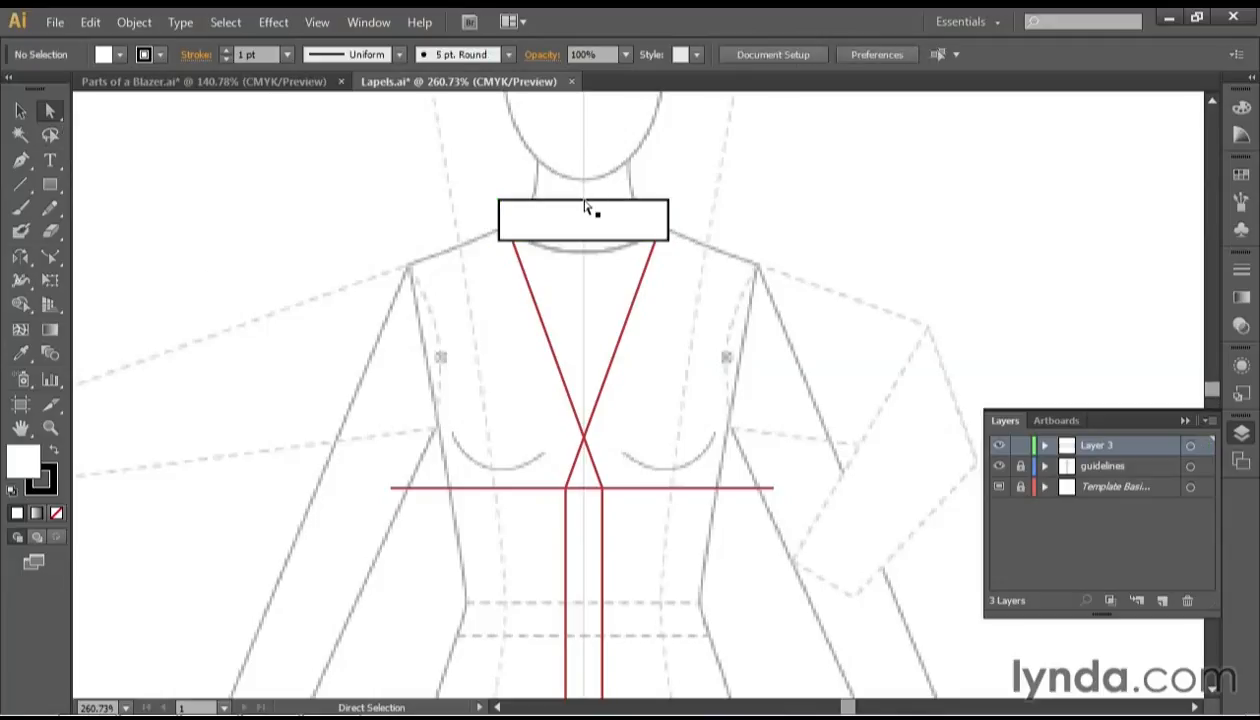
pyautogui.click(586, 206)
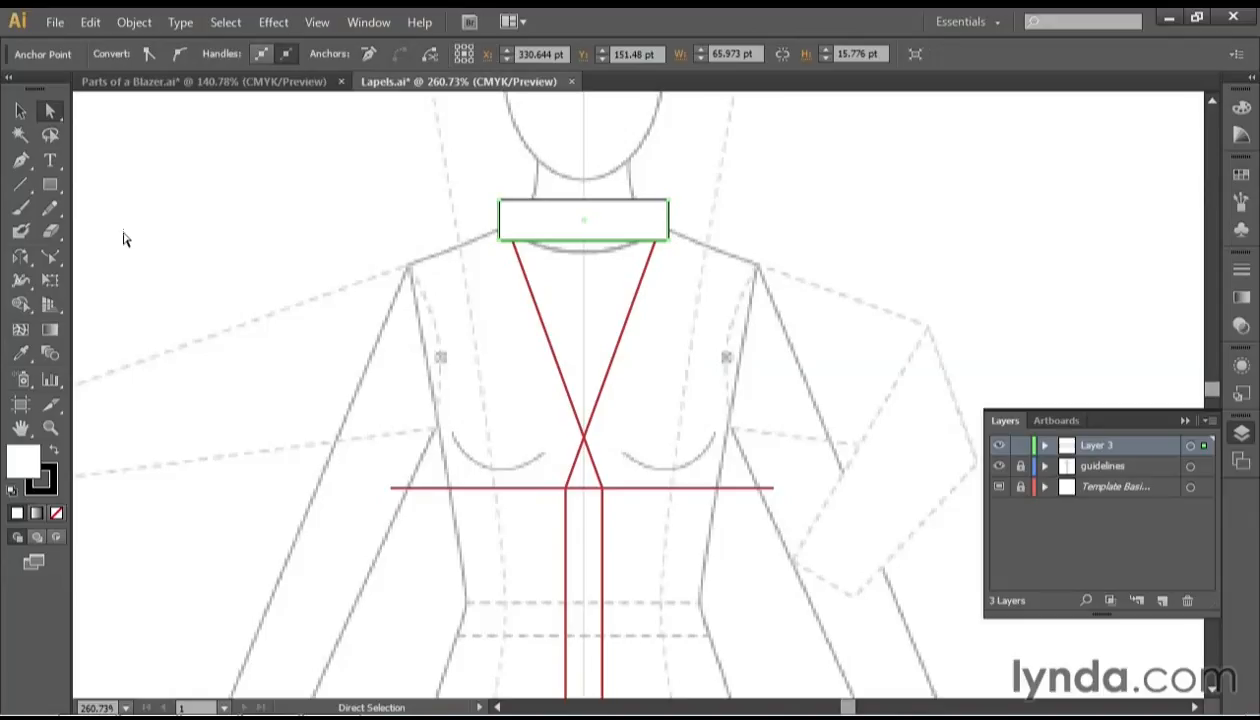
pyautogui.click(56, 257)
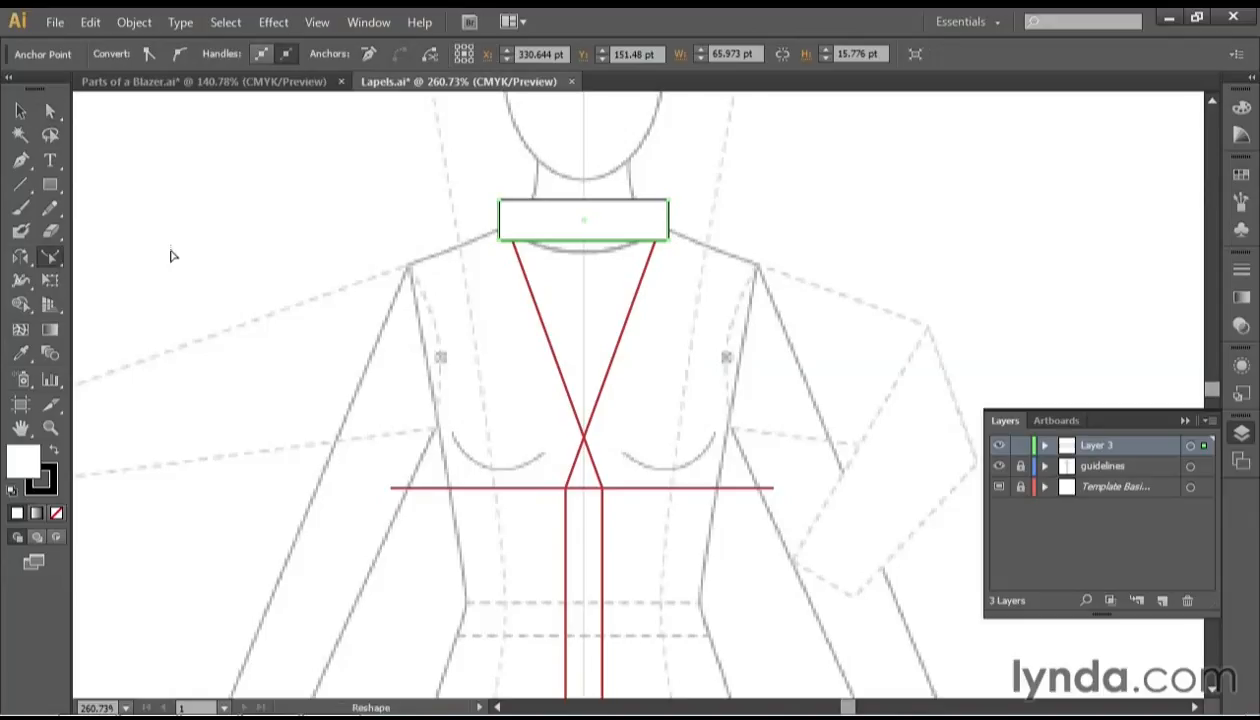
pyautogui.moveTo(585, 200); pyautogui.dragTo(584, 196)
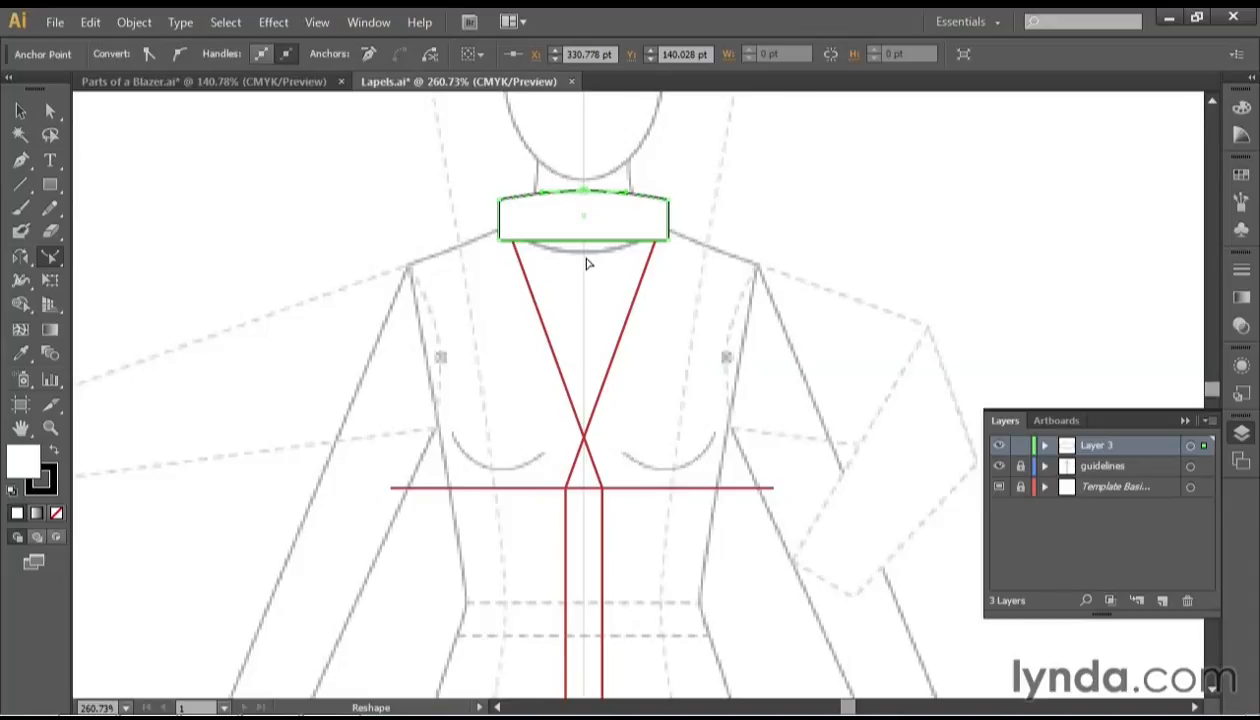
# Step: Bow the collar's lower edge upward at its centre to match the upper curve, and select the finished collar band
pyautogui.press('ctrl')
pyautogui.keyDown('ctrl'); pyautogui.click(588, 264); pyautogui.keyUp('ctrl')
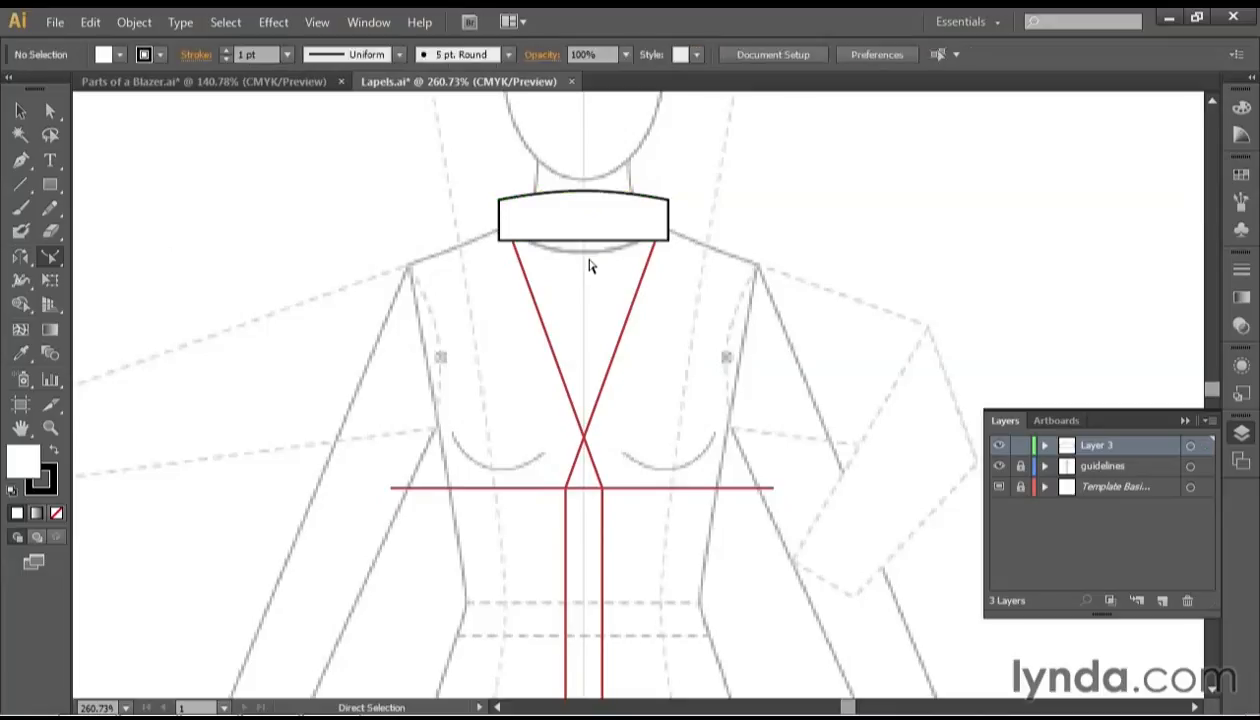
pyautogui.keyDown('ctrl'); pyautogui.click(586, 247); pyautogui.keyUp('ctrl')
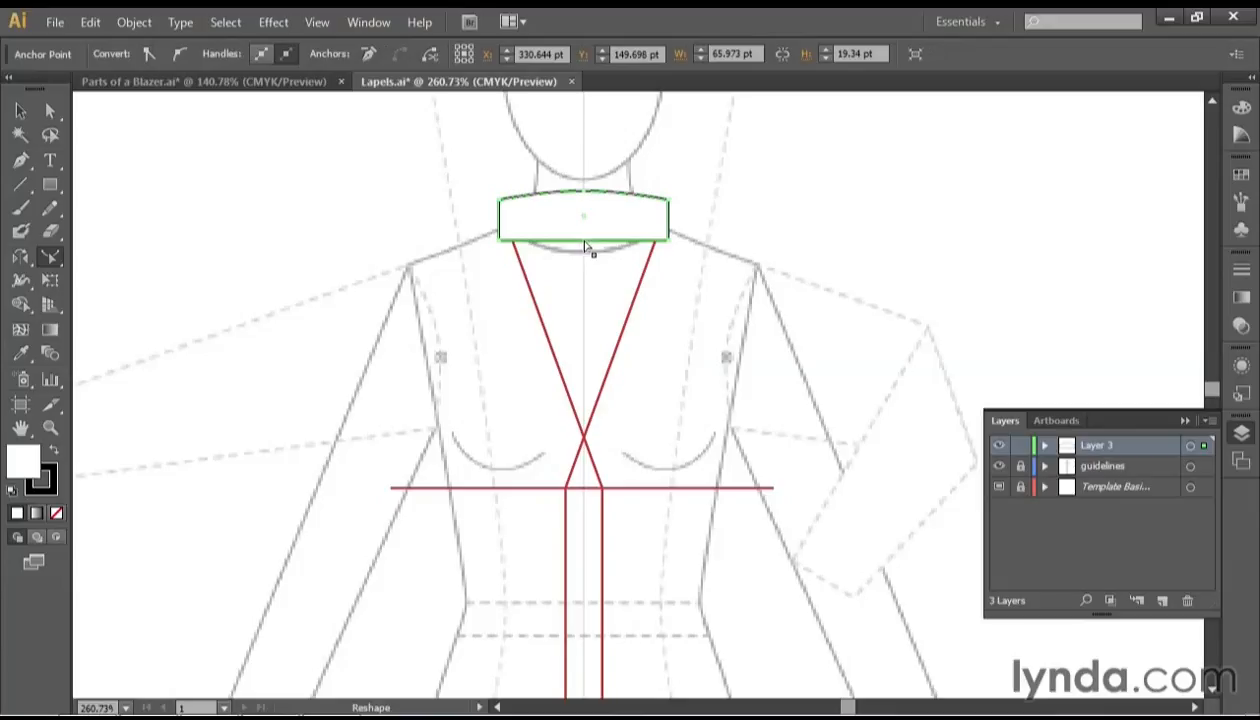
pyautogui.moveTo(586, 246); pyautogui.dragTo(585, 232)
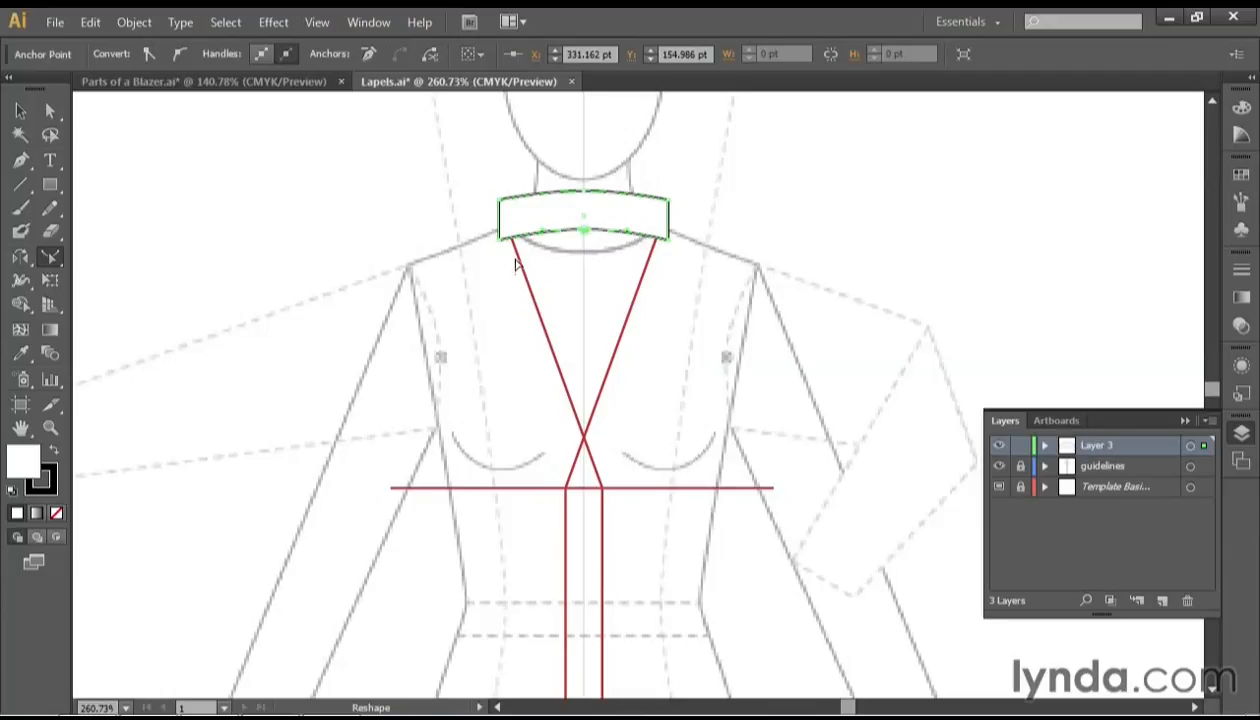
pyautogui.click(22, 112)
pyautogui.click(626, 185)
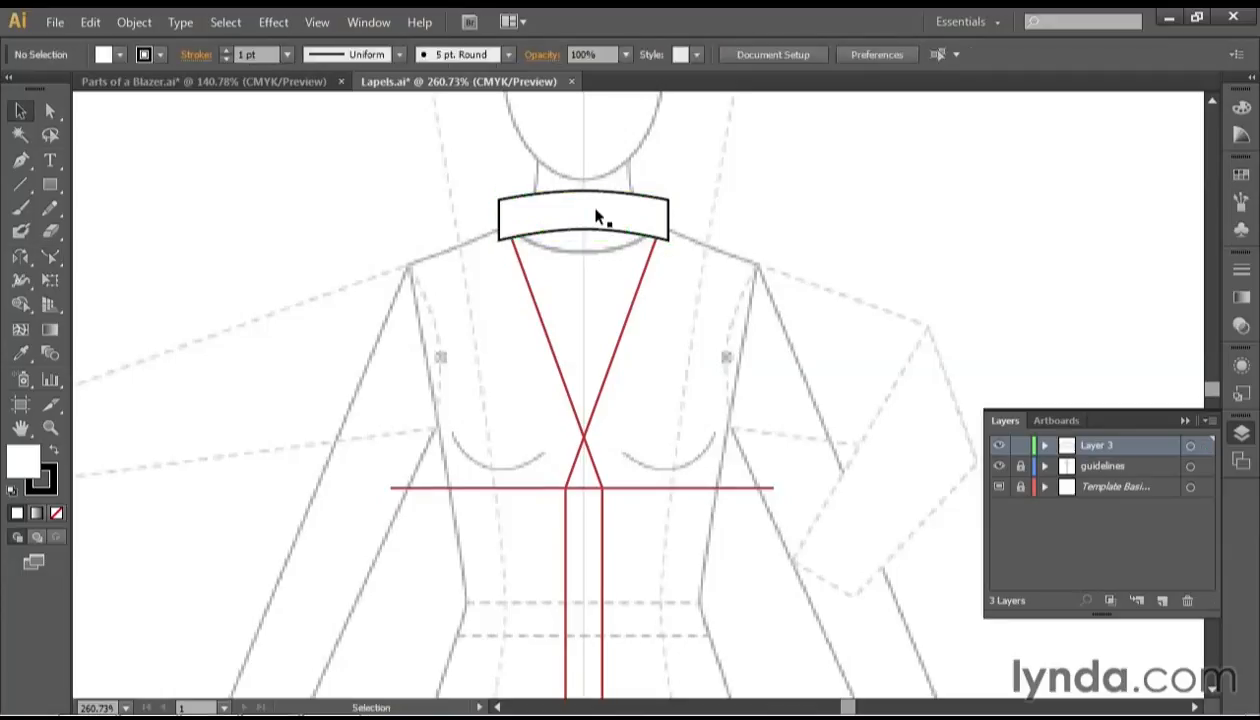
pyautogui.click(599, 214)
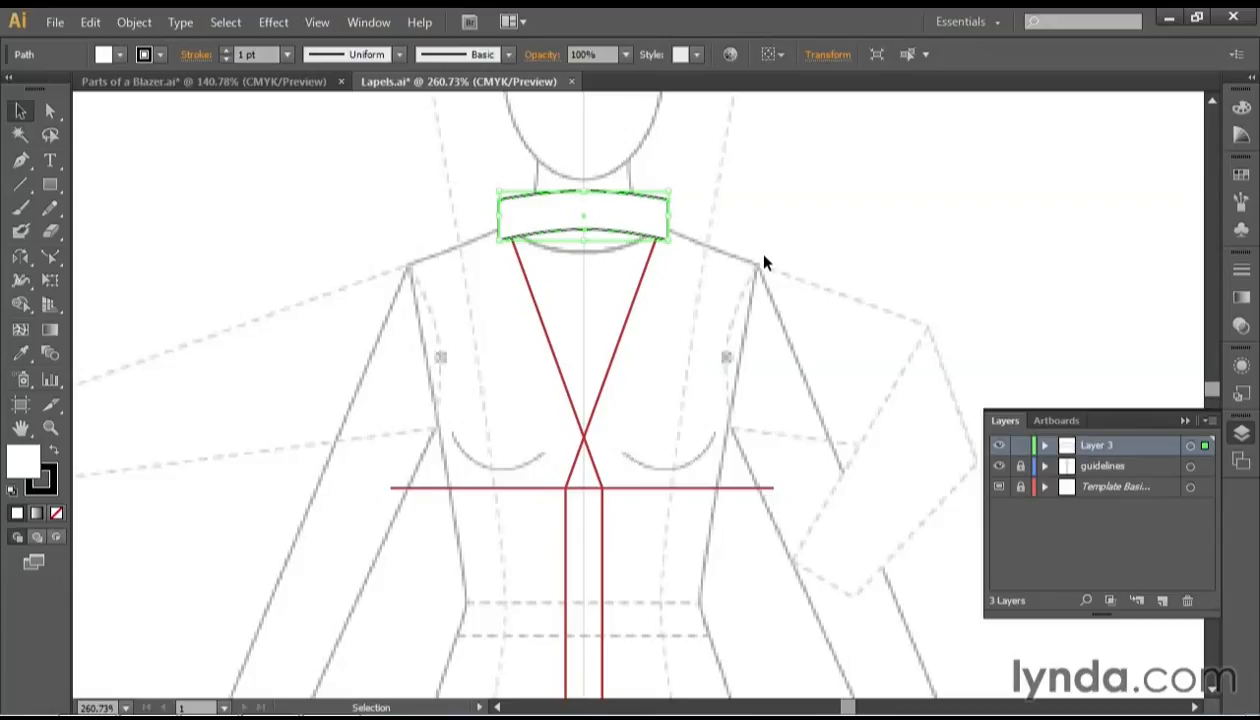
# Step: Draw a closed five-sided lapel with the Pen tool, from the right red neckline guide up to the collar's upper right corner and over the shoulder
pyautogui.moveTo(22, 156); pyautogui.dragTo(80, 163)
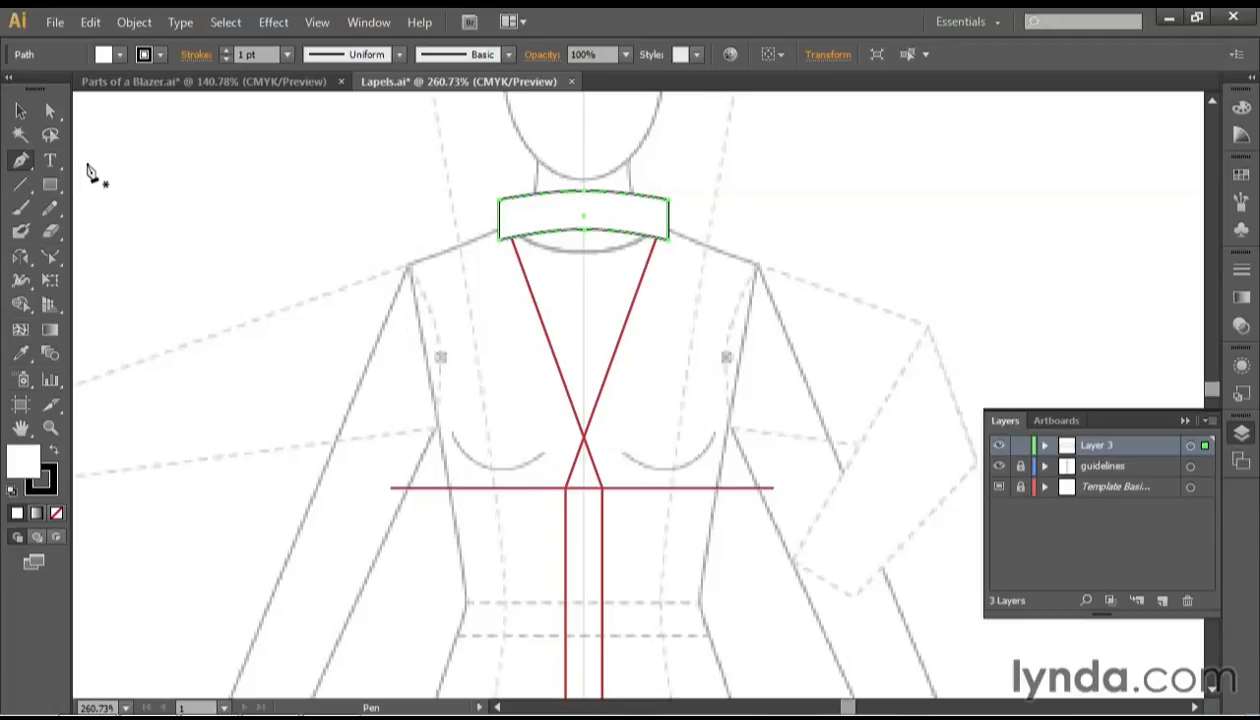
pyautogui.click(614, 353)
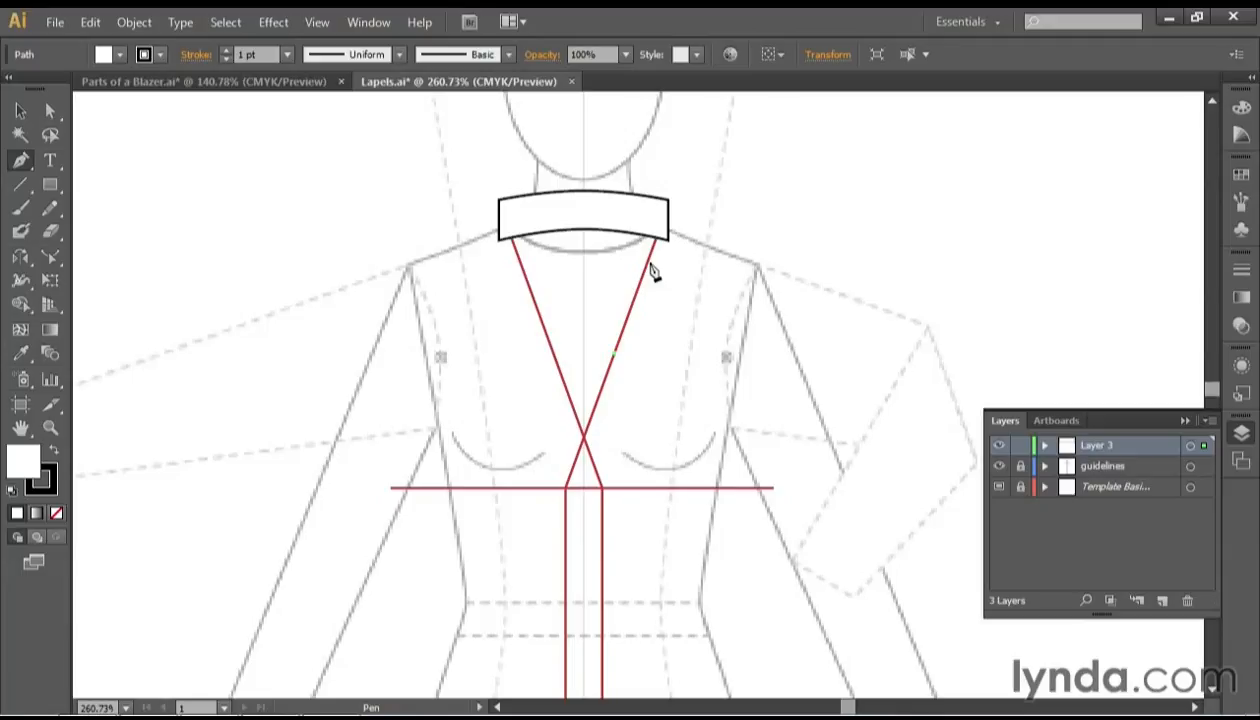
pyautogui.click(669, 203)
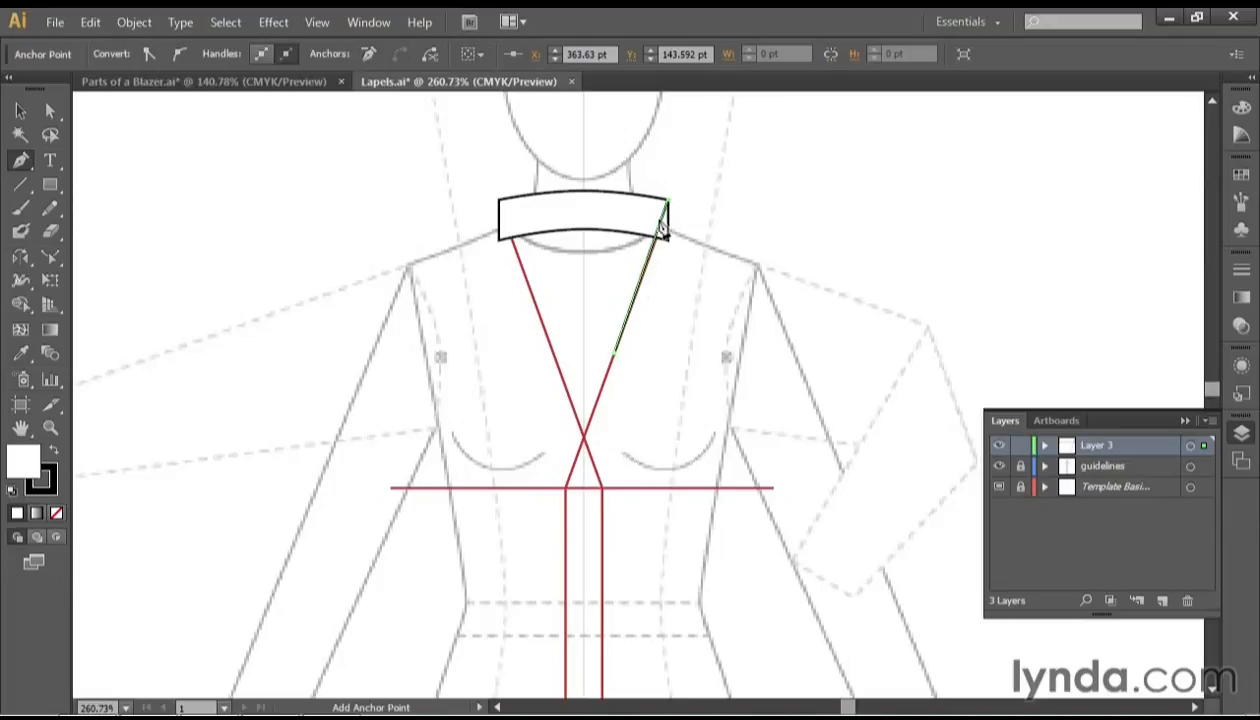
pyautogui.click(712, 240)
pyautogui.click(715, 248)
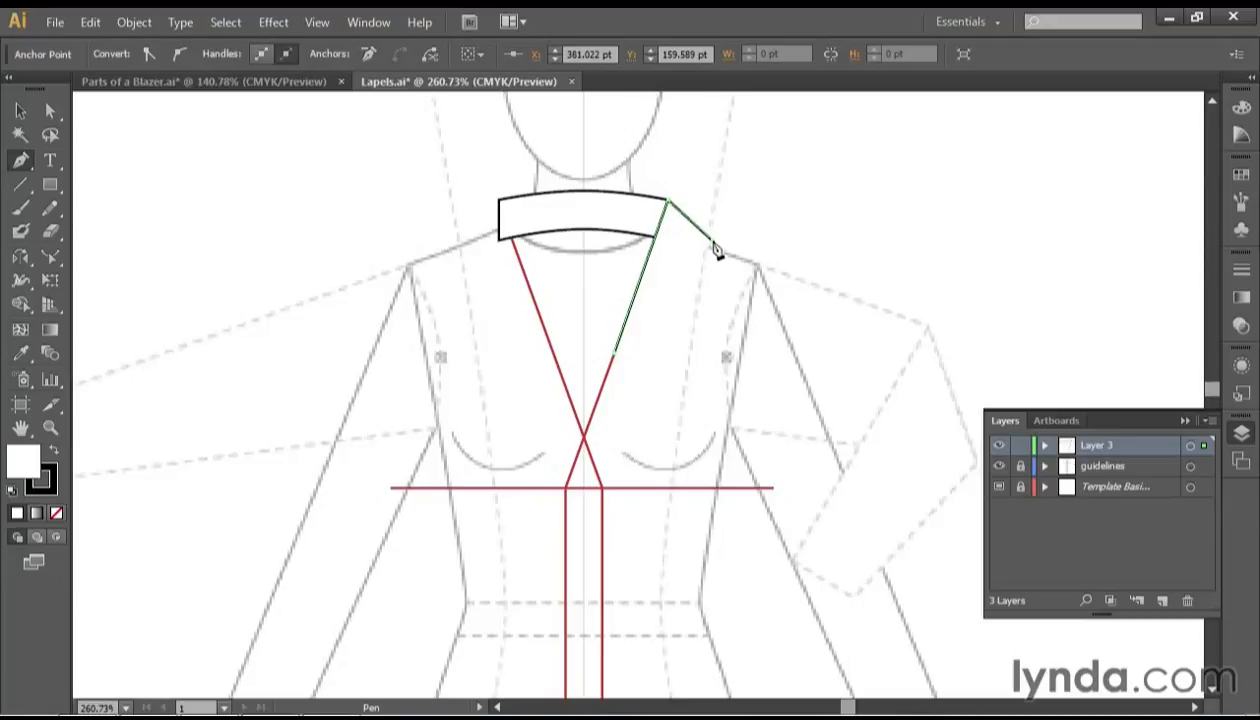
pyautogui.click(696, 312)
pyautogui.click(614, 357)
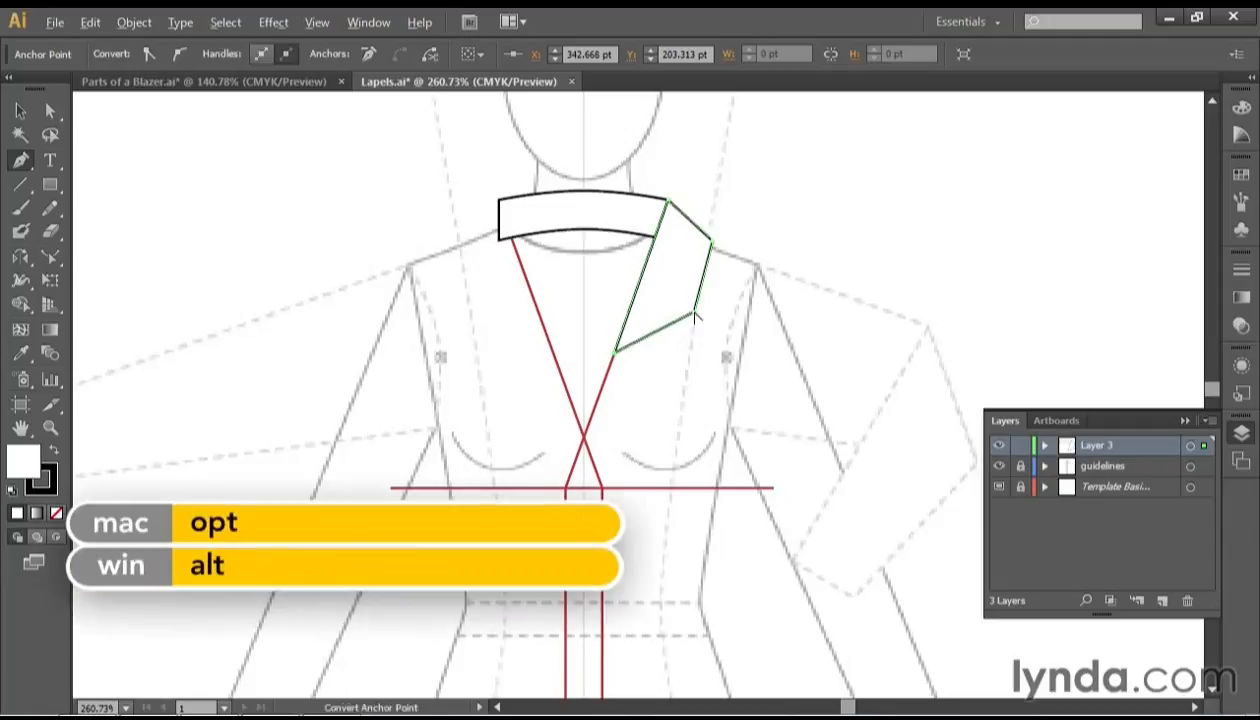
# Step: Round the lapel's lower outer corner into a smooth curve and shift that anchor point slightly outward
pyautogui.moveTo(693, 314); pyautogui.dragTo(686, 323)
pyautogui.click(50, 111)
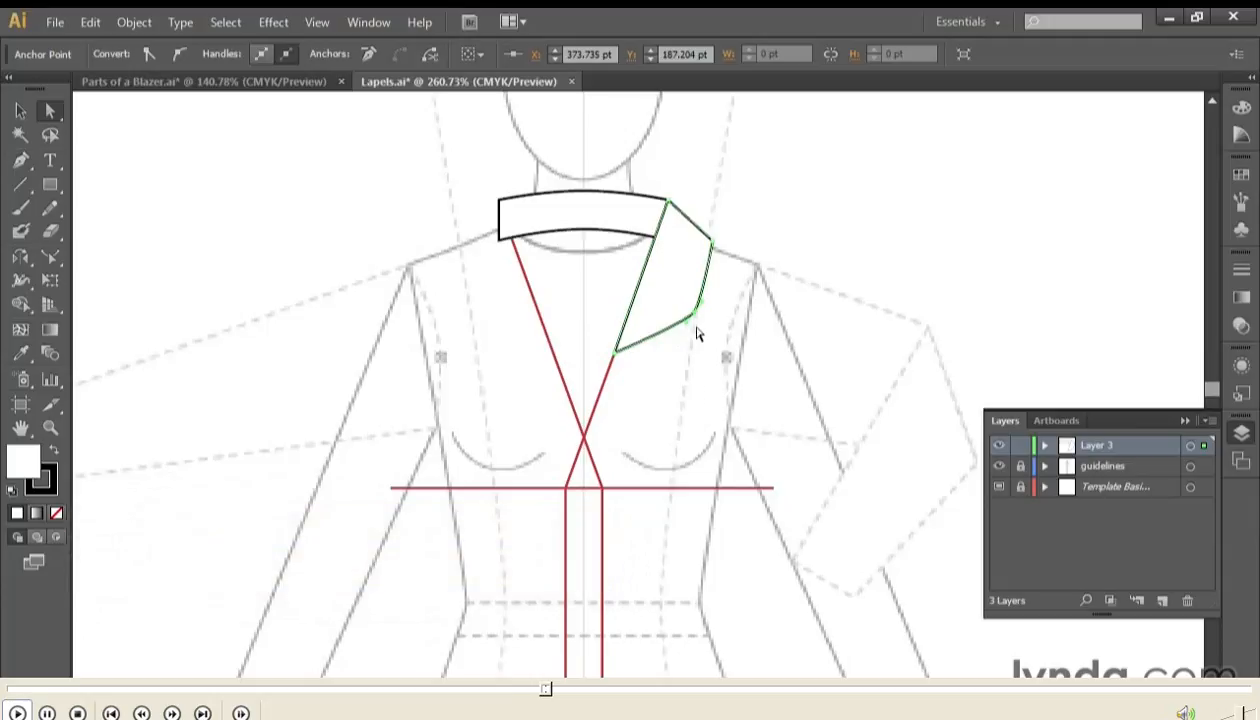
pyautogui.click(699, 318)
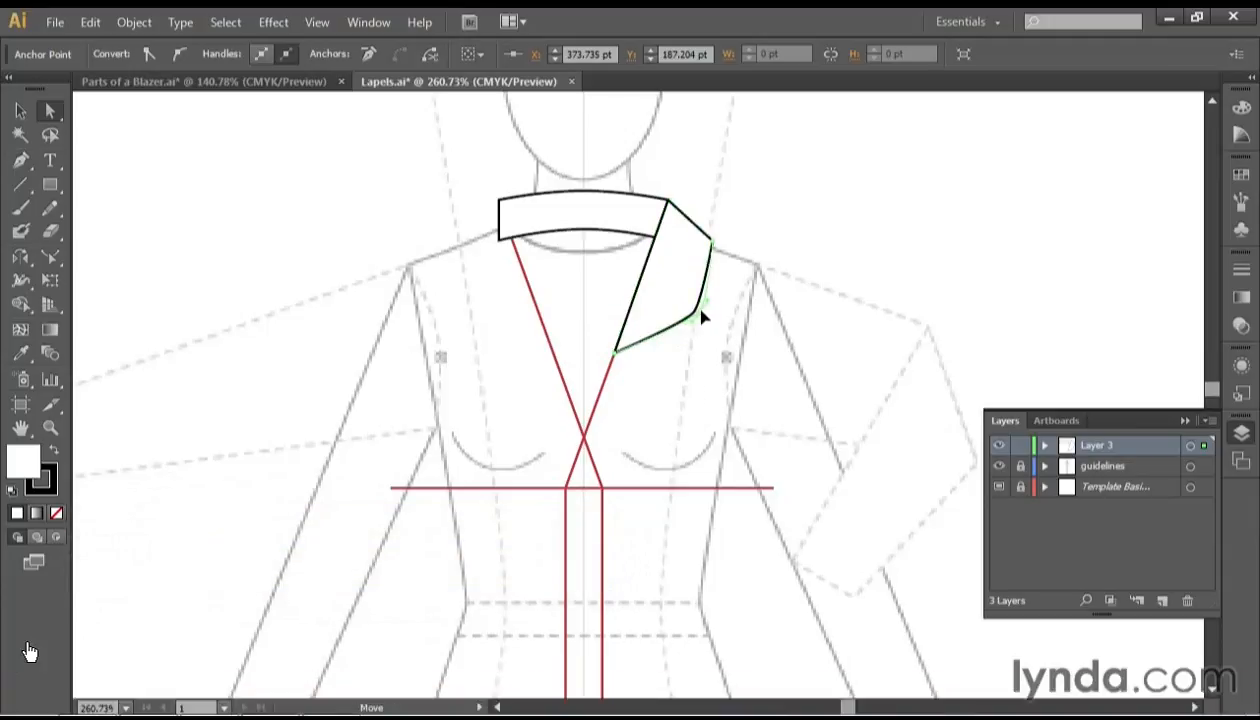
pyautogui.click(701, 316)
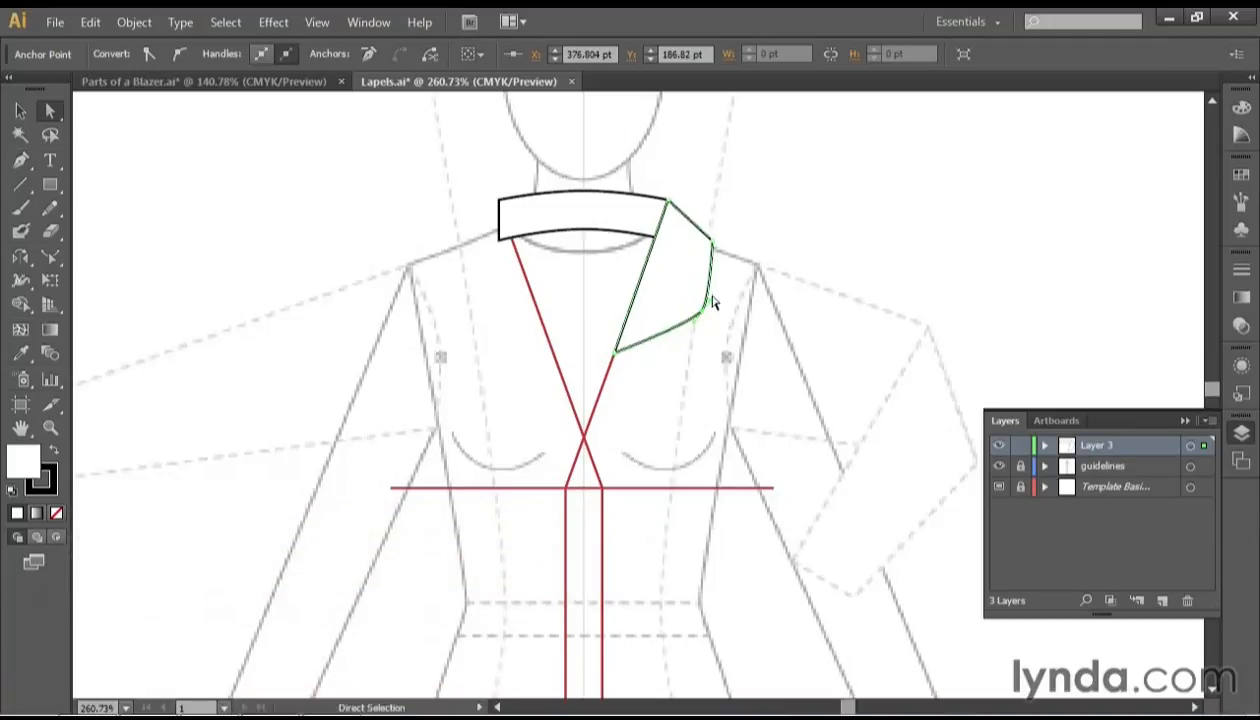
pyautogui.click(700, 317)
pyautogui.click(695, 322)
# Step: Reflect a copy of the right lapel across the figure's vertical centre line
pyautogui.click(22, 111)
pyautogui.click(679, 280)
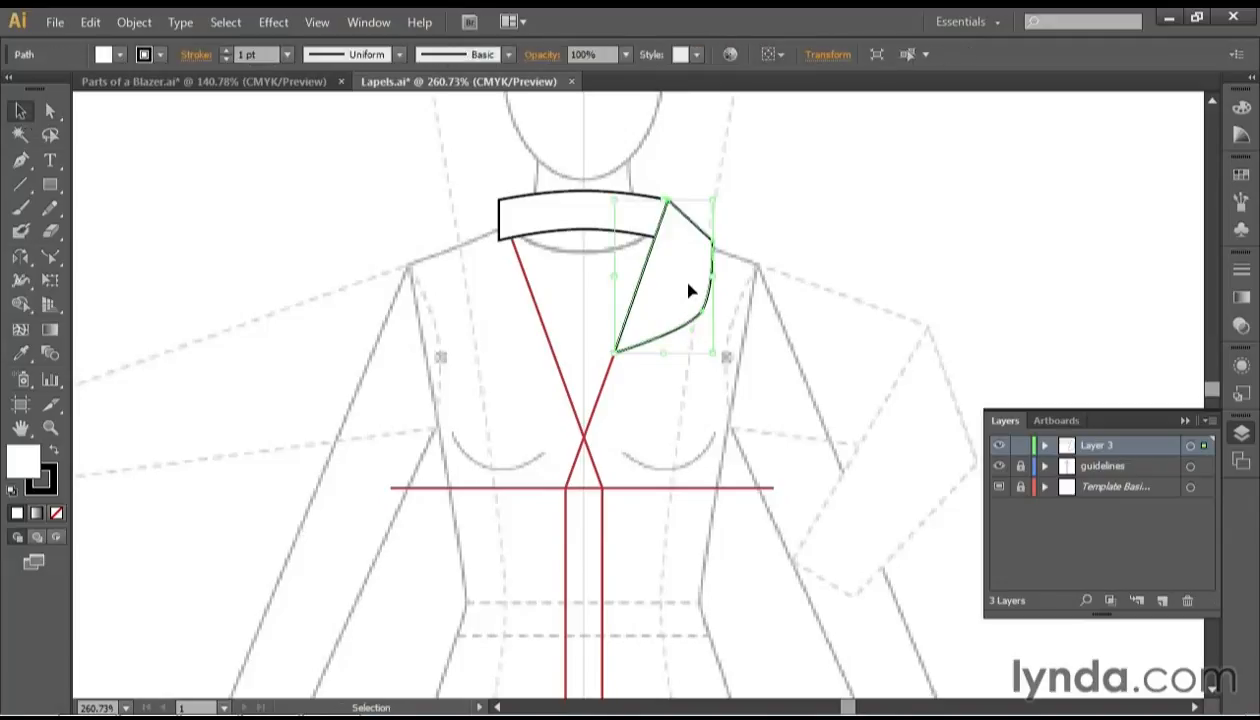
pyautogui.moveTo(20, 257); pyautogui.dragTo(46, 257)
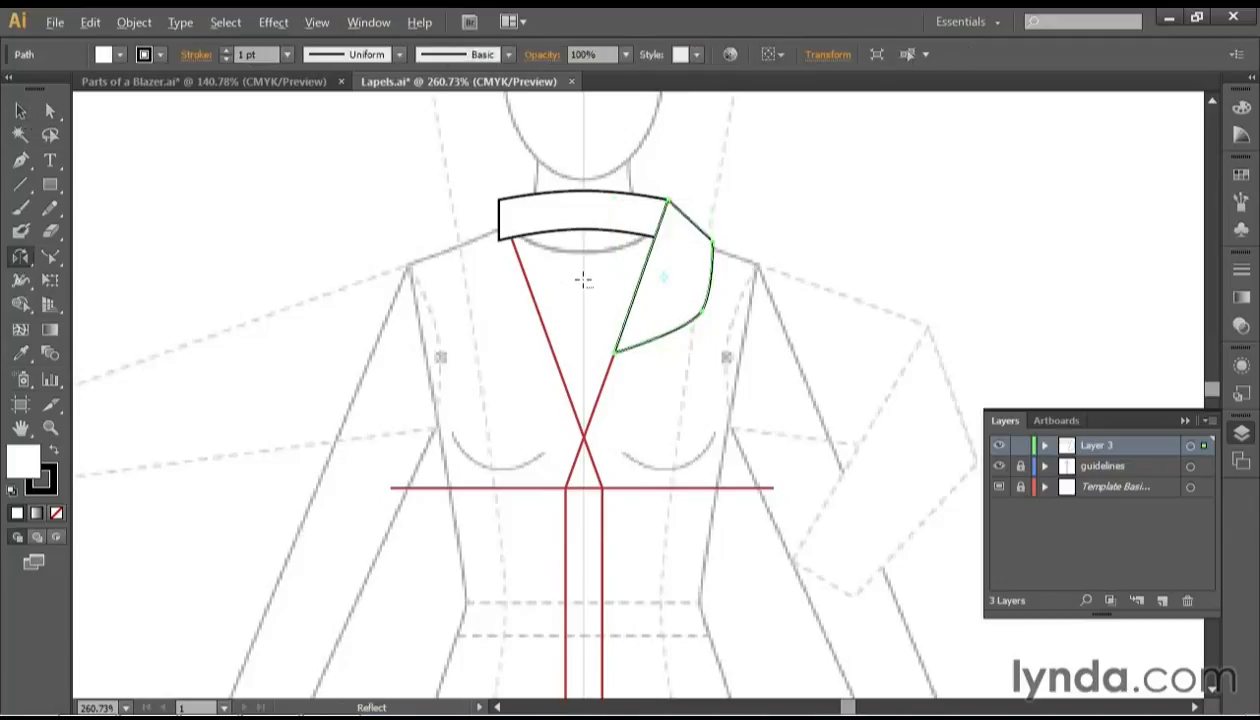
pyautogui.keyDown('alt'); pyautogui.click(585, 279); pyautogui.keyUp('alt')
pyautogui.click(529, 482)
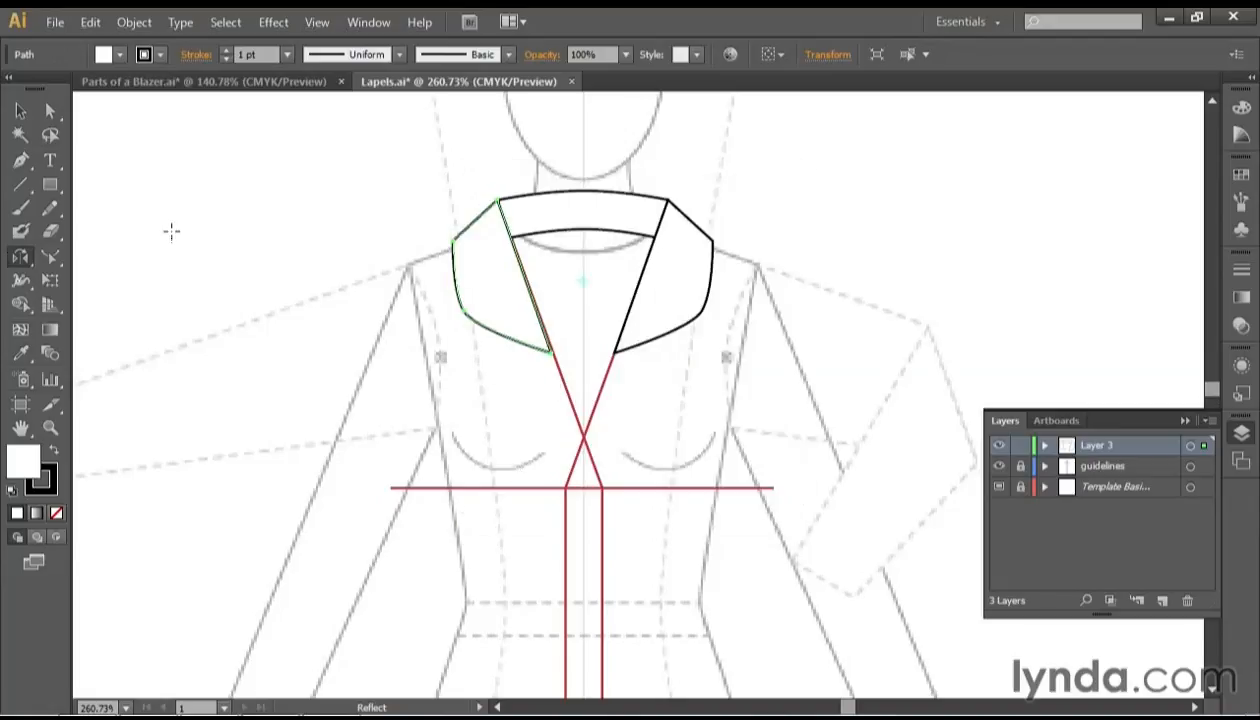
# Step: Unite the collar band and both lapels into one shape with Pathfinder
pyautogui.click(21, 112)
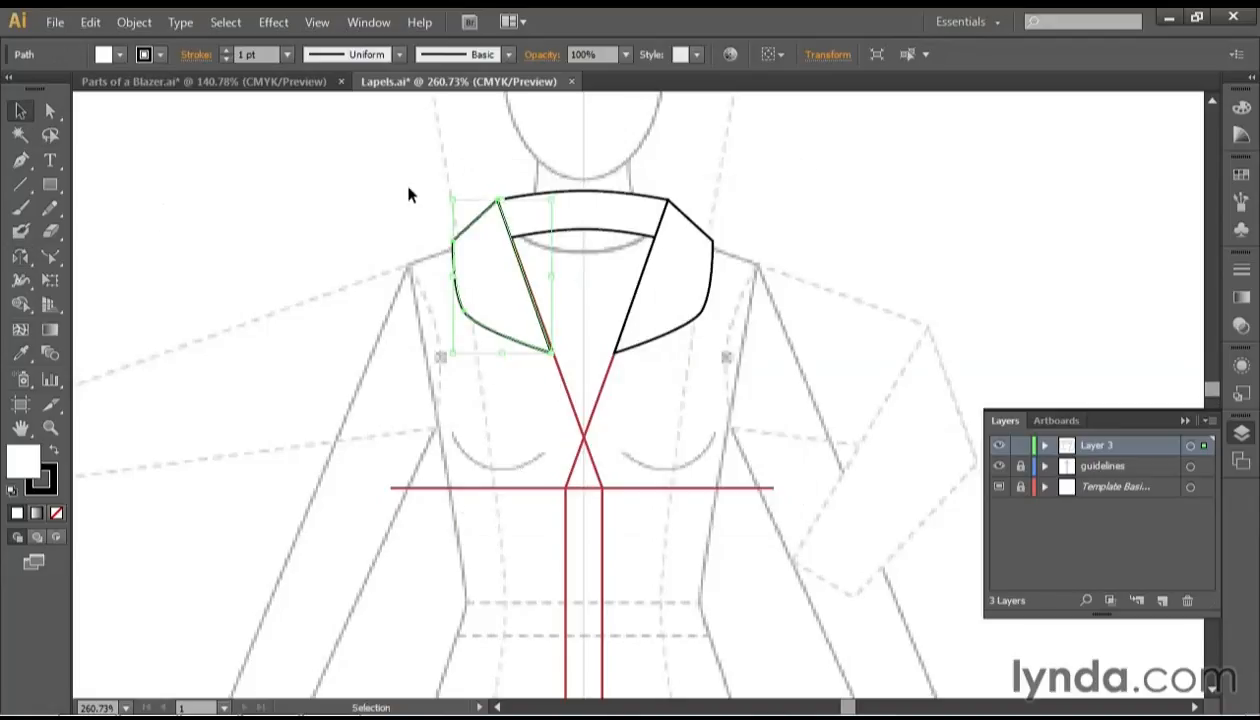
pyautogui.moveTo(403, 160); pyautogui.dragTo(760, 220)
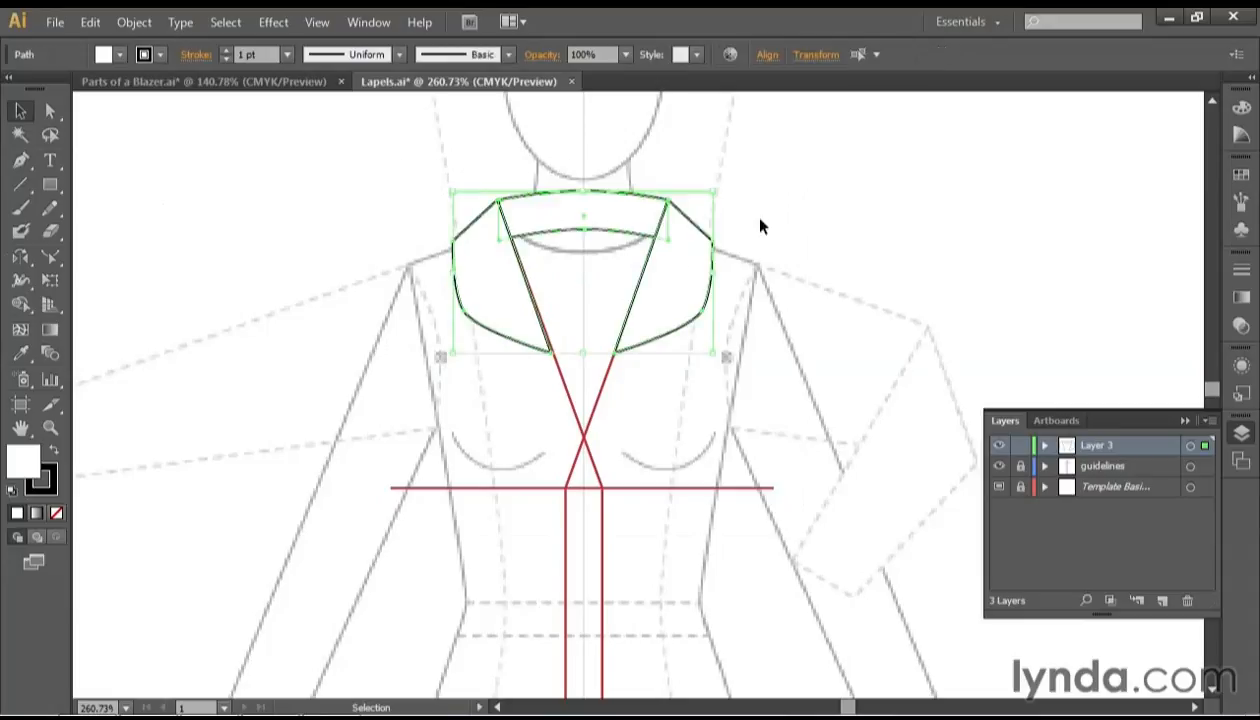
pyautogui.click(369, 22)
pyautogui.click(450, 599)
pyautogui.moveTo(178, 418); pyautogui.dragTo(266, 147)
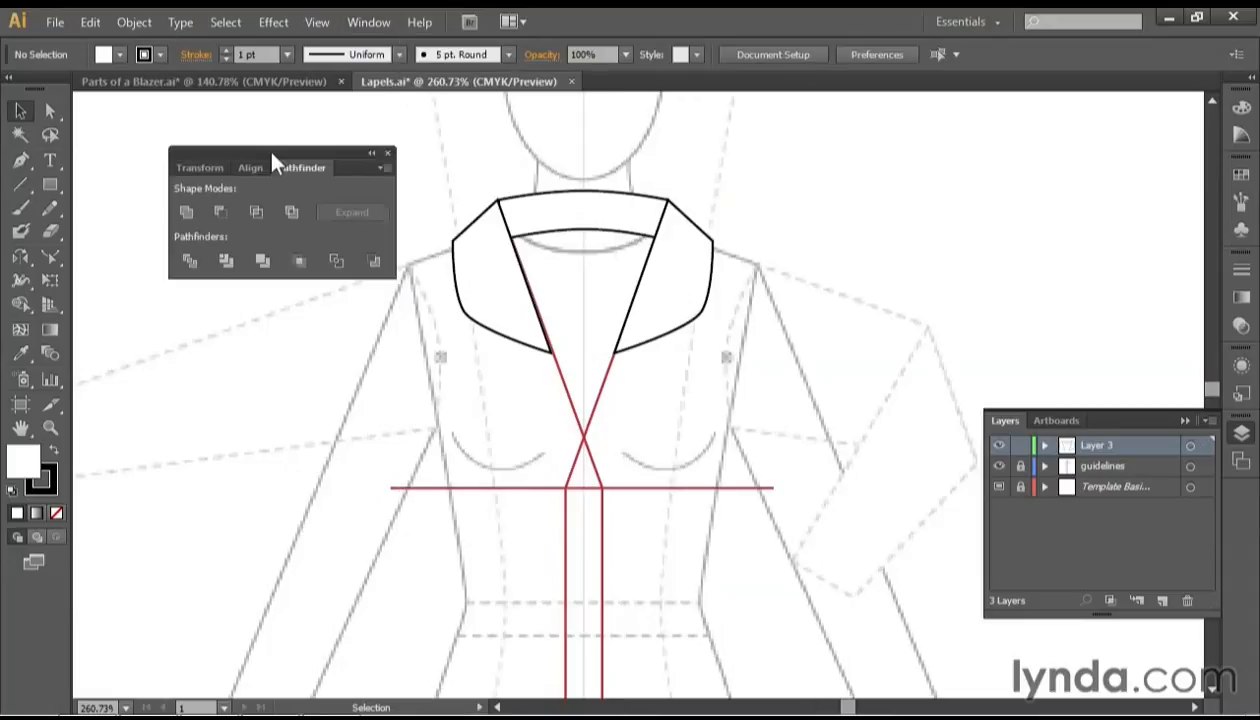
pyautogui.moveTo(450, 166); pyautogui.dragTo(724, 357)
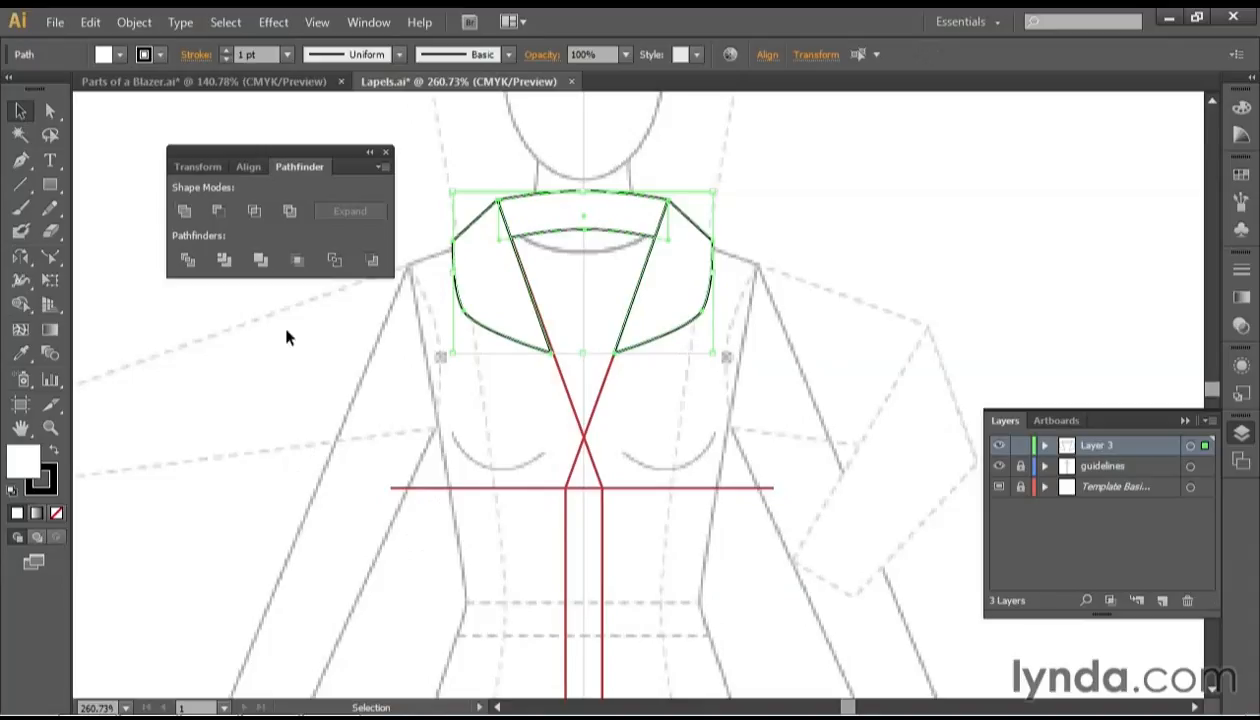
pyautogui.click(184, 212)
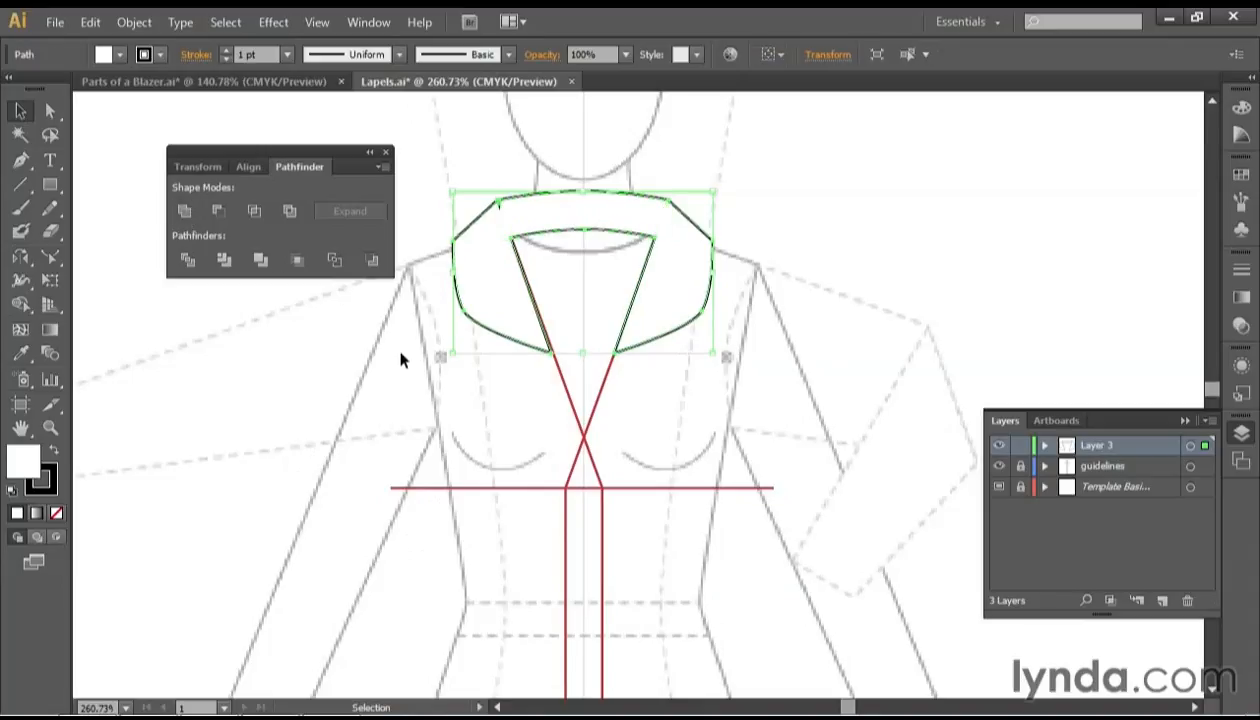
pyautogui.click(381, 405)
# Step: Delete the extra anchor points that form the spike at the united collar's upper left corner
pyautogui.click(50, 427)
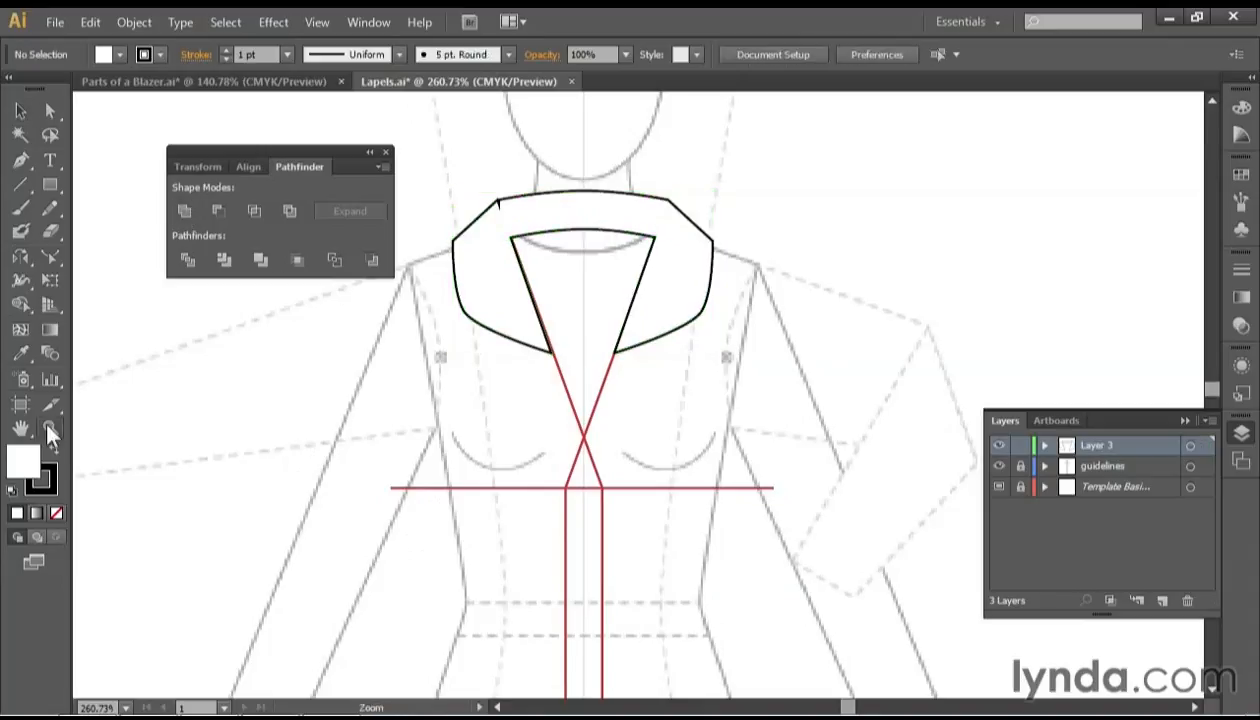
pyautogui.moveTo(463, 187); pyautogui.dragTo(528, 217)
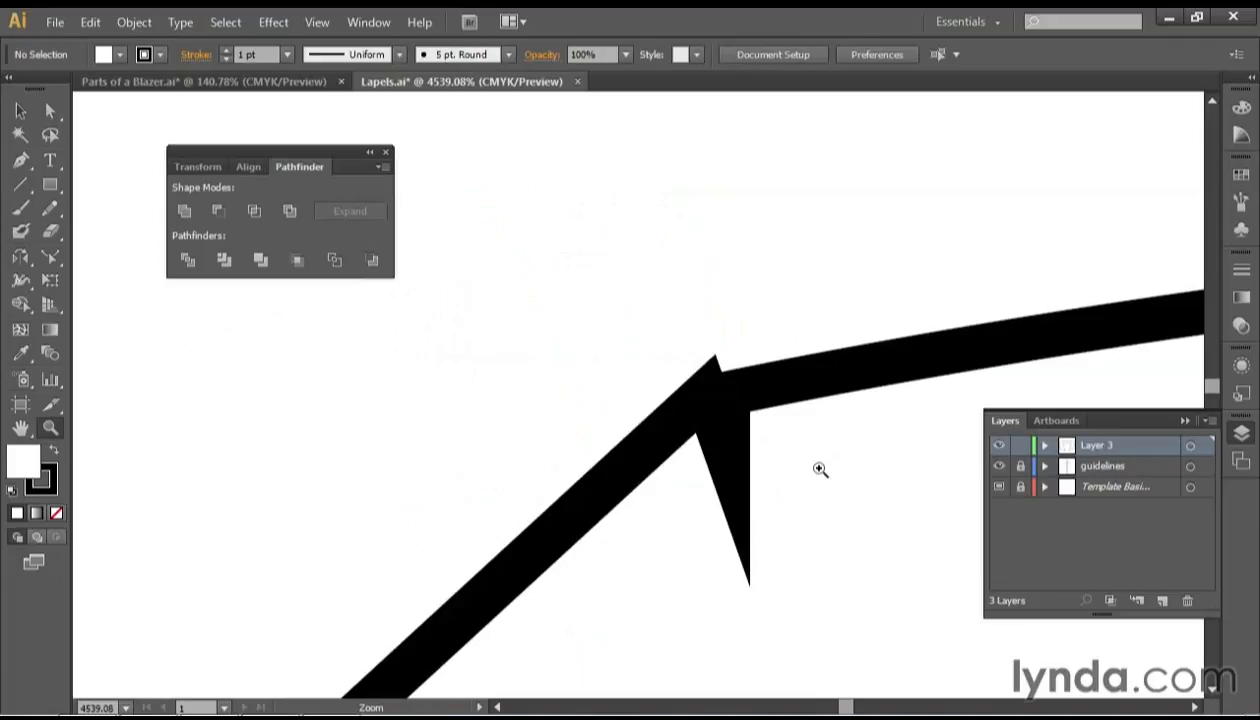
pyautogui.press('space')
pyautogui.moveTo(793, 506); pyautogui.dragTo(670, 379)
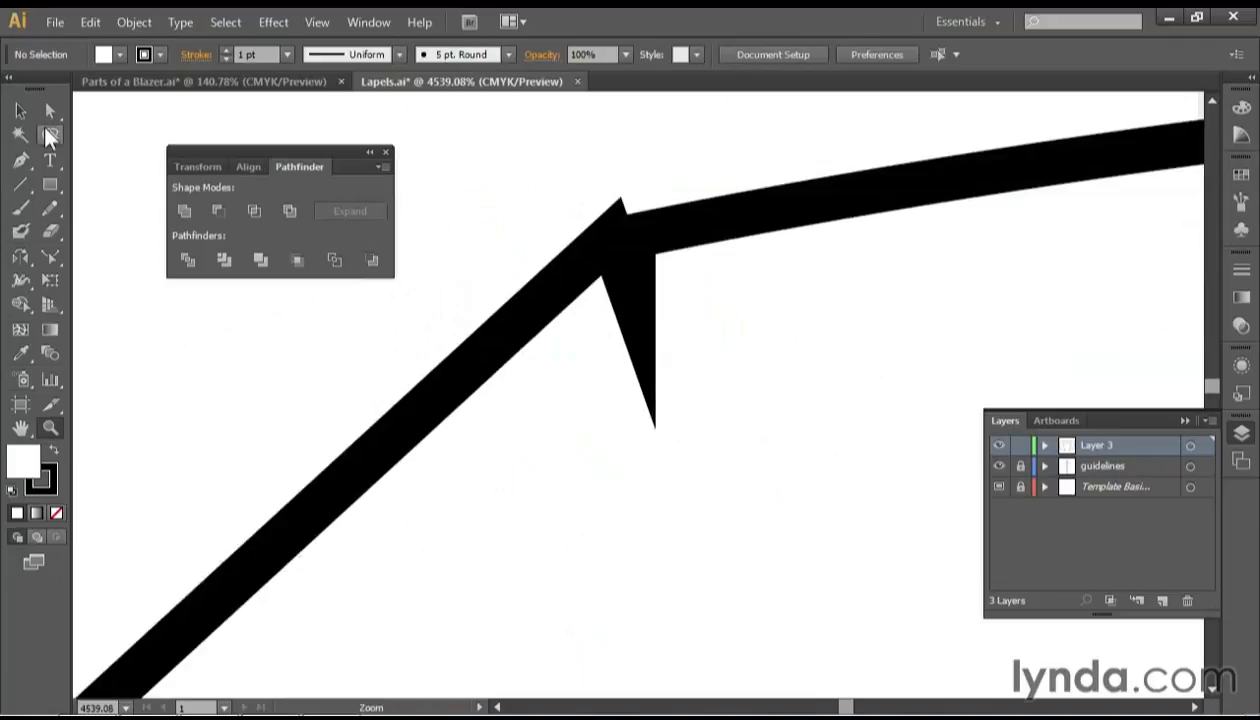
pyautogui.click(49, 108)
pyautogui.moveTo(545, 171); pyautogui.dragTo(618, 238)
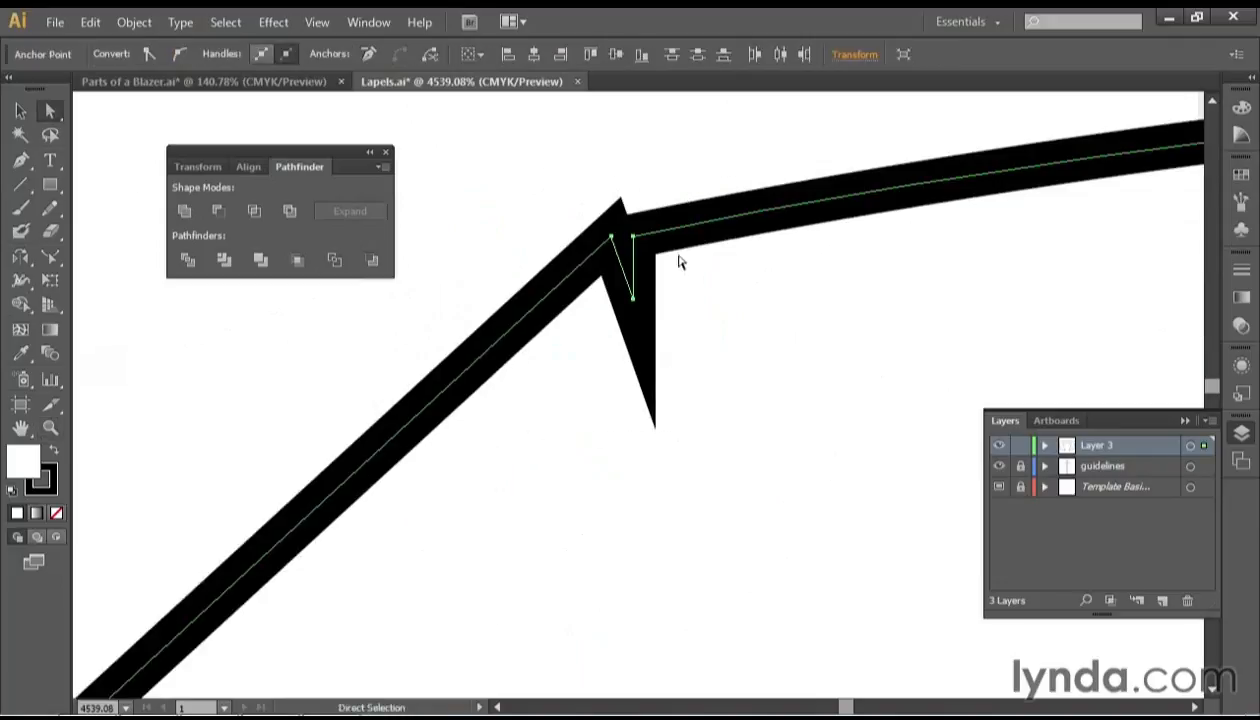
pyautogui.moveTo(20, 160); pyautogui.dragTo(124, 208)
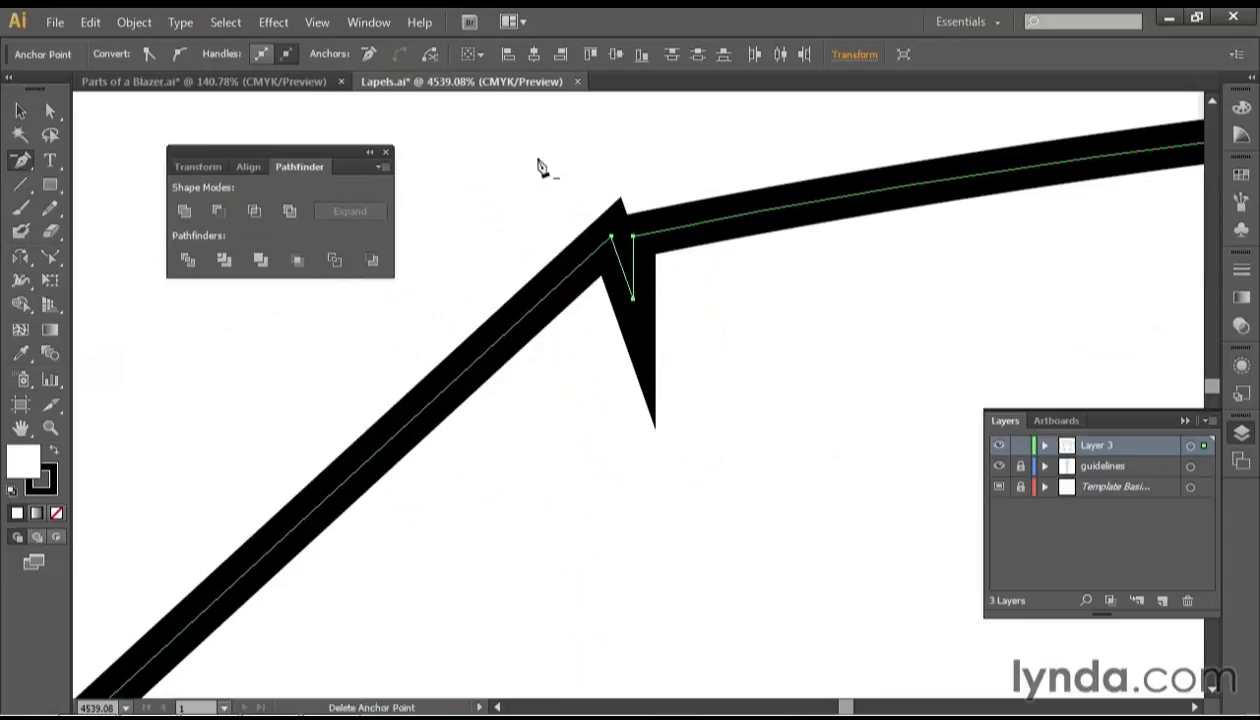
pyautogui.click(632, 300)
pyautogui.click(612, 238)
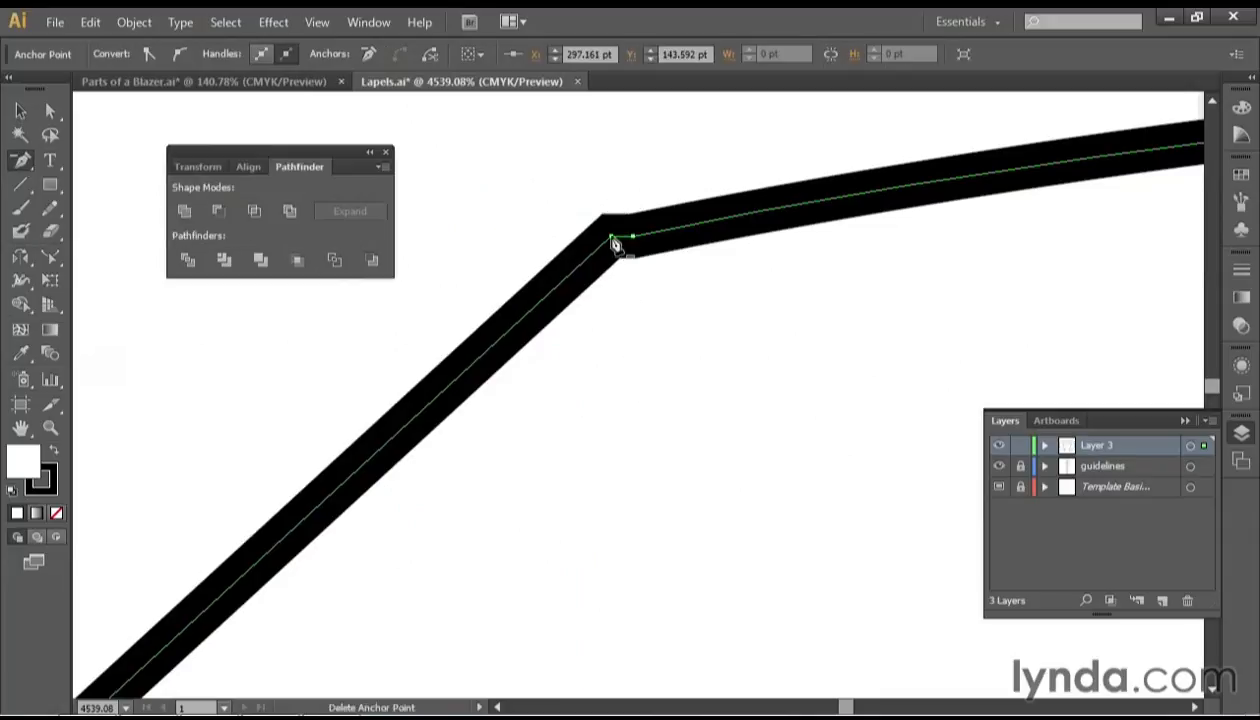
# Step: Delete the remaining extra anchor point at the collar's upper left corner and bring the whole collar into view
pyautogui.click(613, 241)
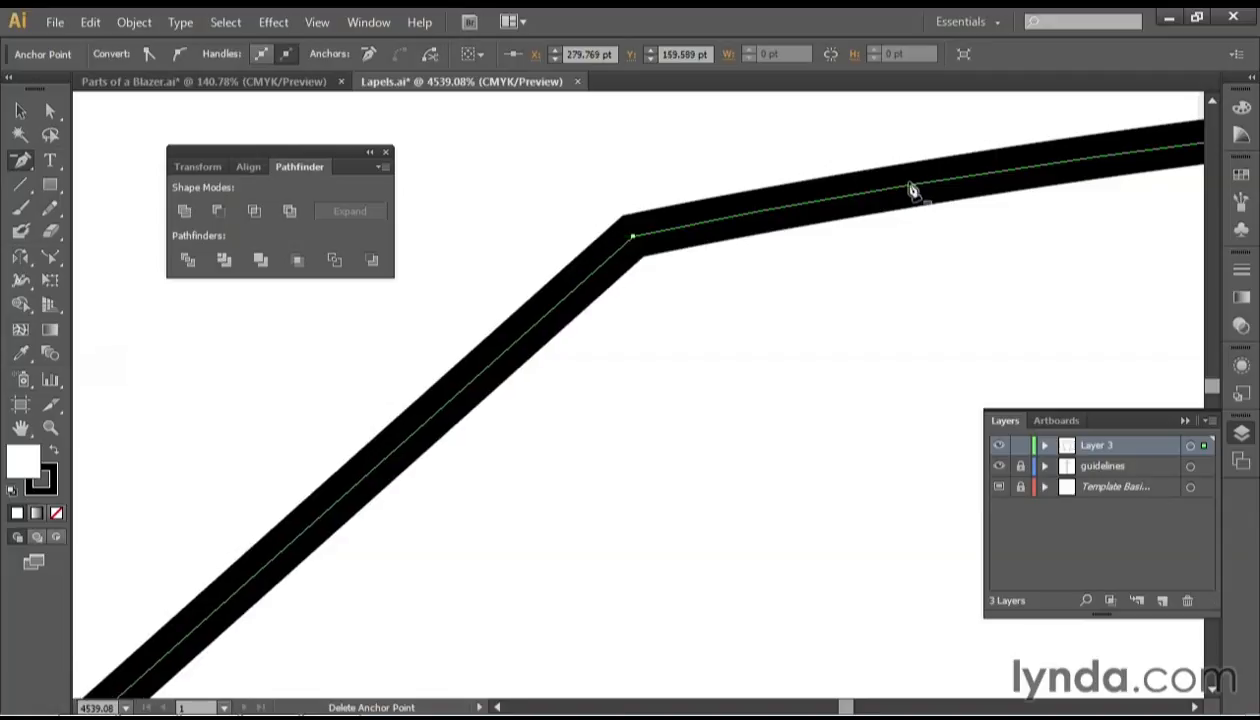
pyautogui.click(50, 425)
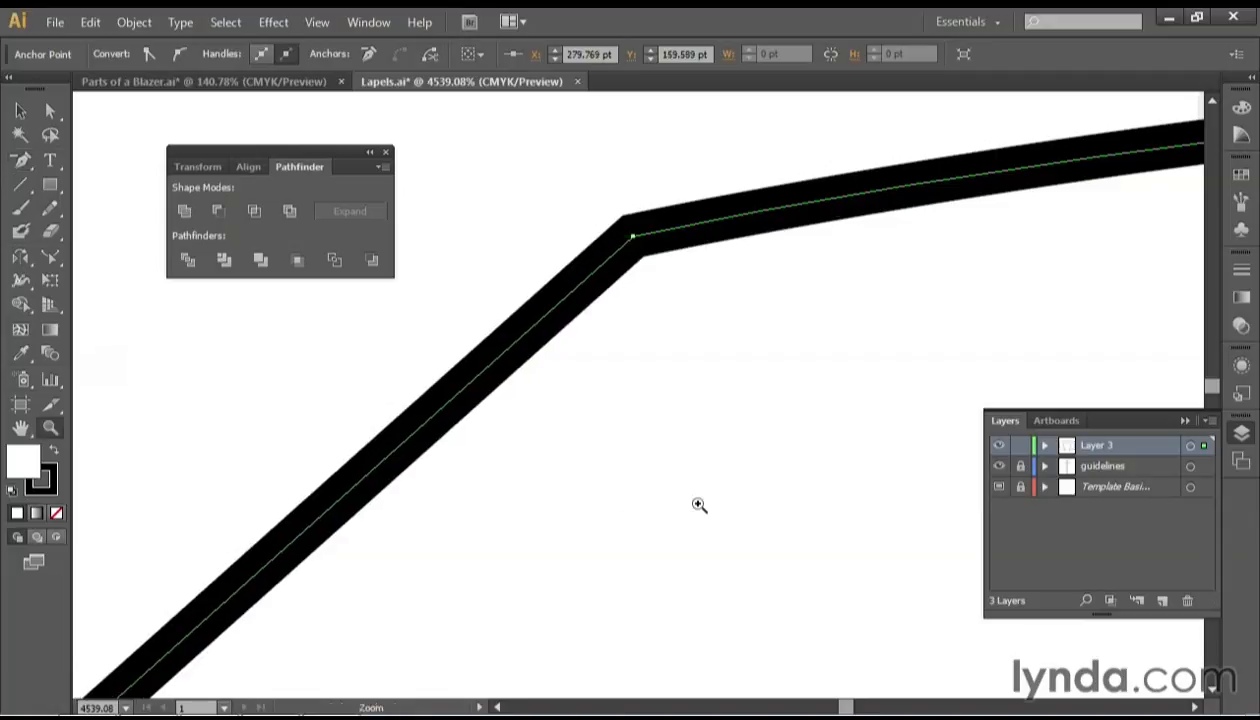
pyautogui.keyDown('alt'); pyautogui.click(759, 441); pyautogui.keyUp('alt')
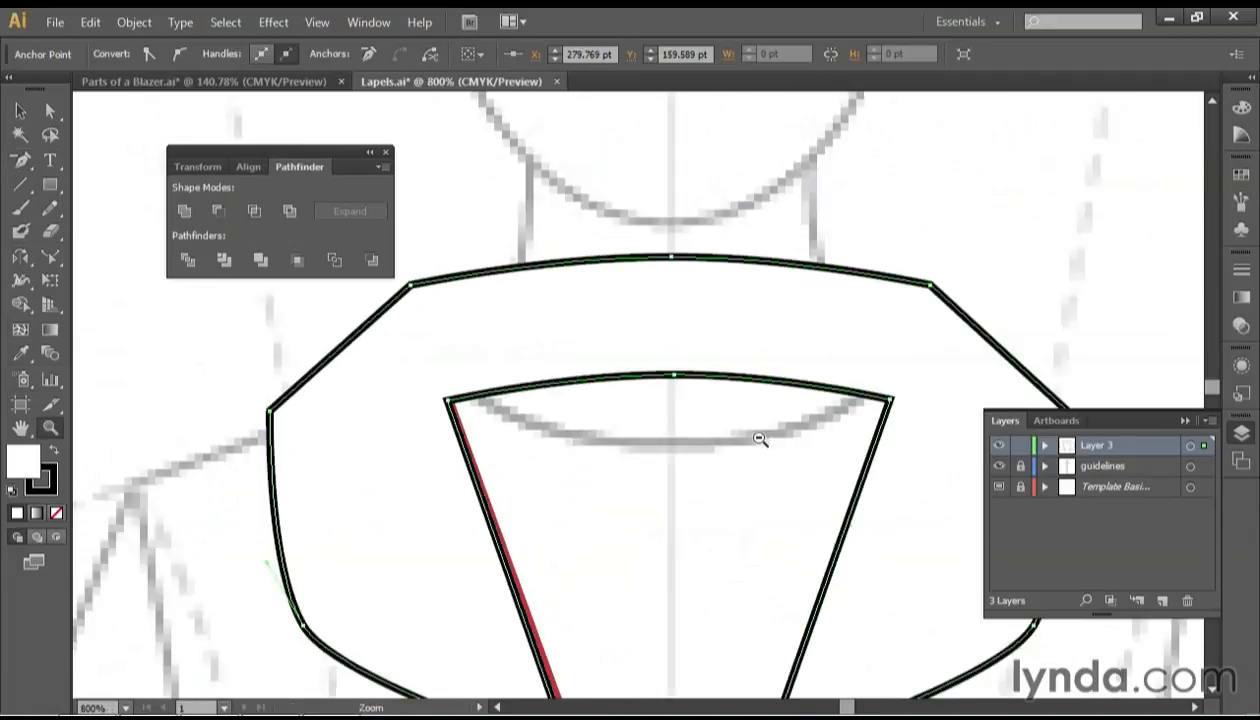
pyautogui.moveTo(759, 441); pyautogui.dragTo(644, 326)
pyautogui.moveTo(263, 154); pyautogui.dragTo(1055, 127)
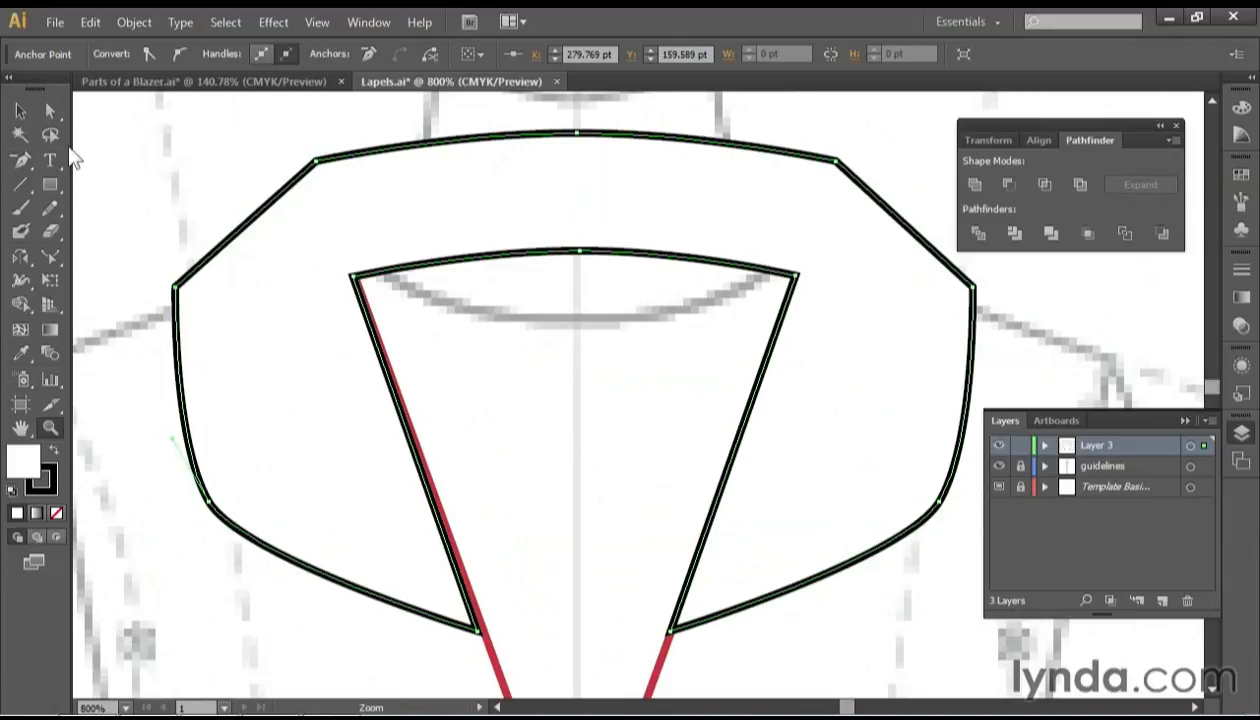
# Step: Raise the collar's two inner corner anchors and its inner middle anchor to sit just below the collar's top edge
pyautogui.click(50, 110)
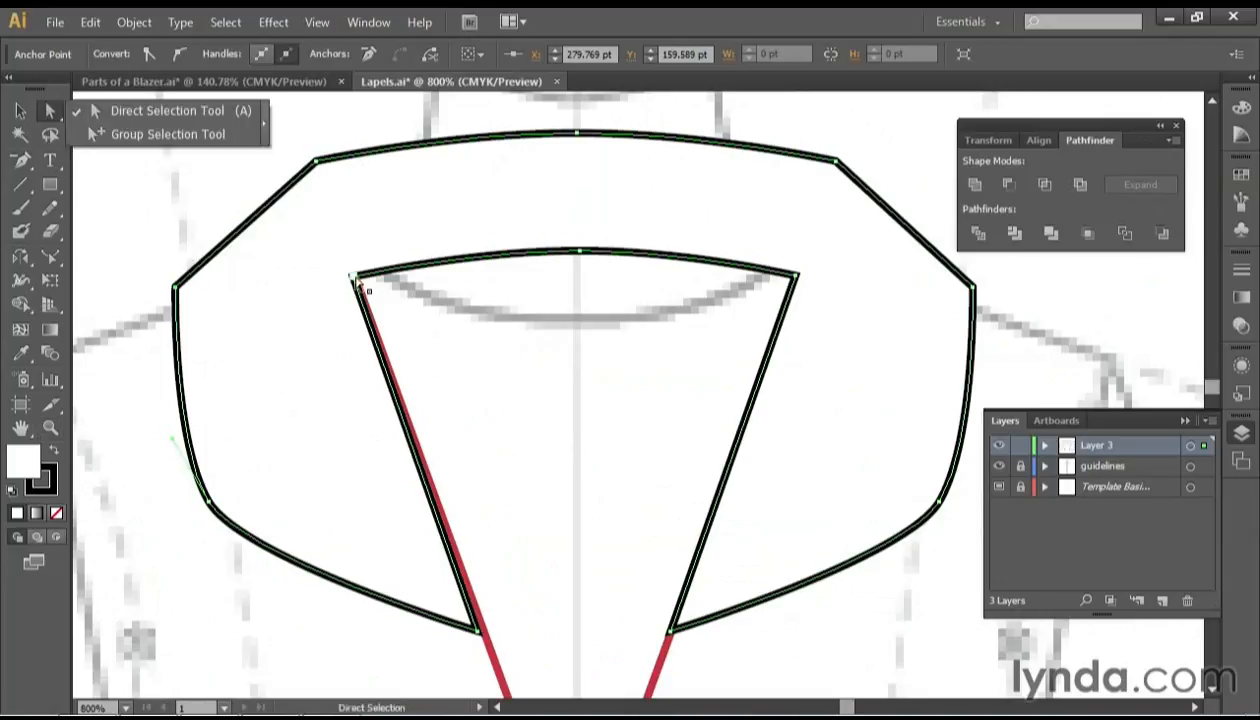
pyautogui.moveTo(353, 279); pyautogui.dragTo(323, 175)
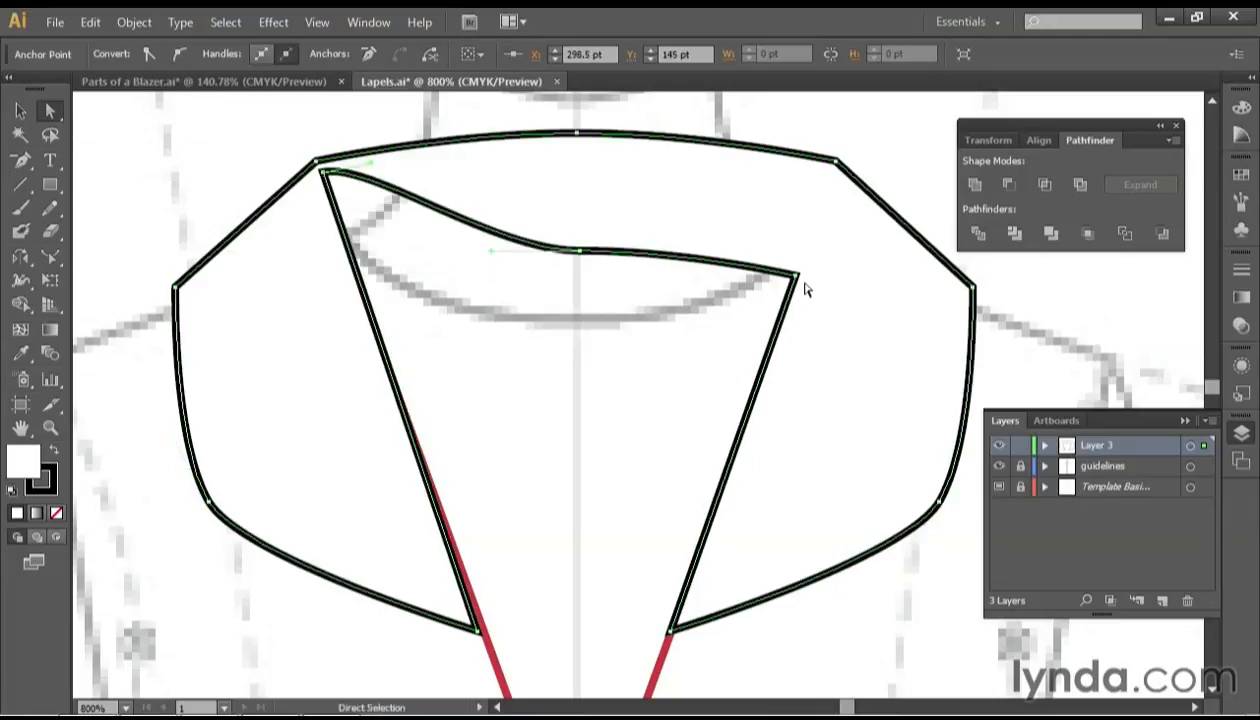
pyautogui.moveTo(796, 277); pyautogui.dragTo(830, 176)
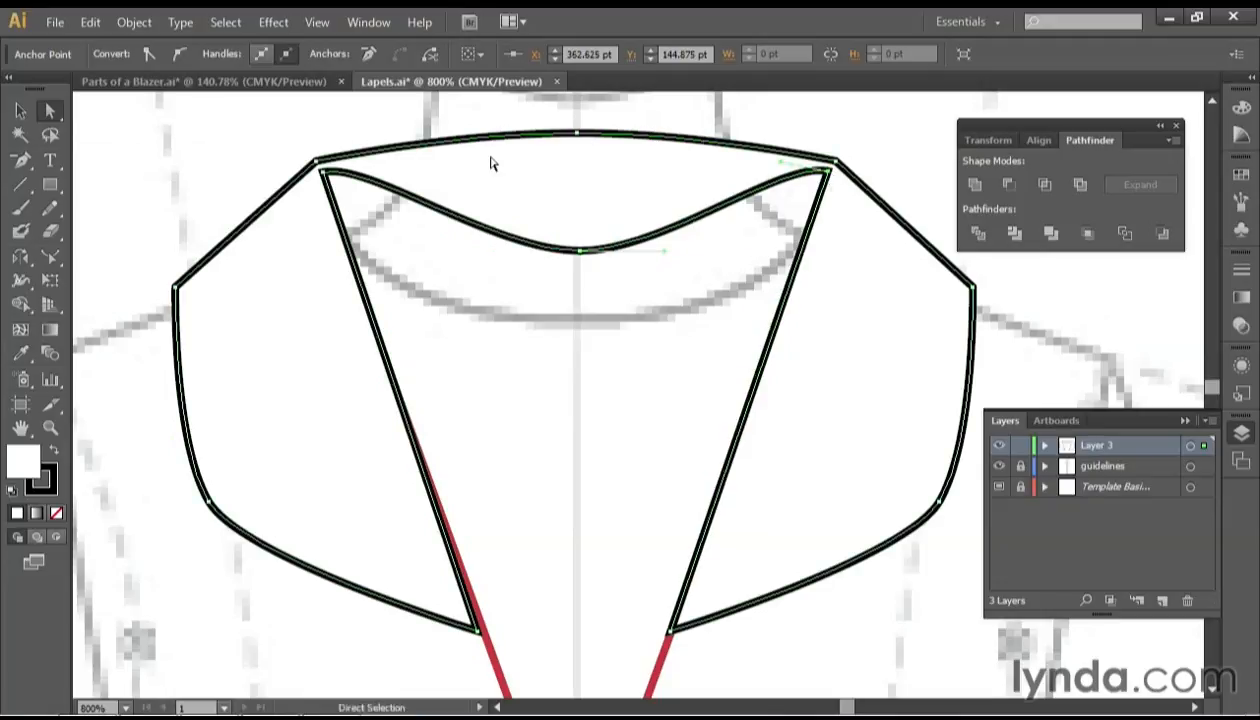
pyautogui.click(580, 253)
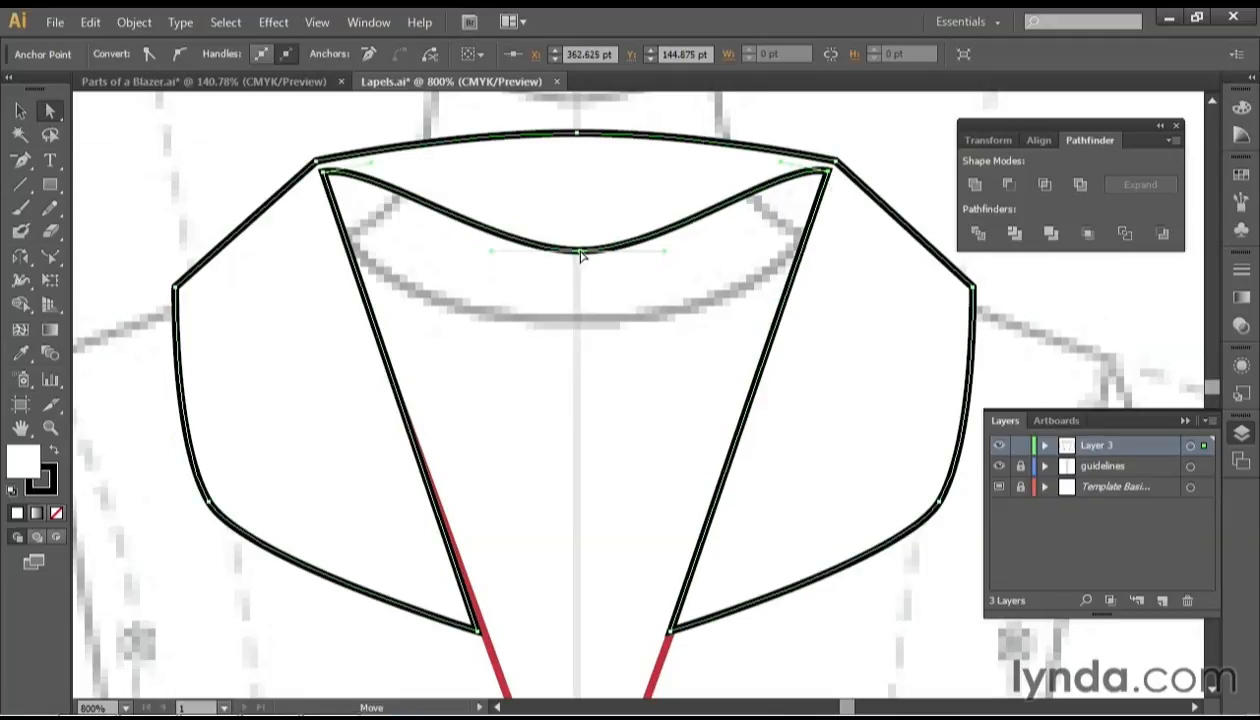
pyautogui.moveTo(580, 253); pyautogui.dragTo(577, 148)
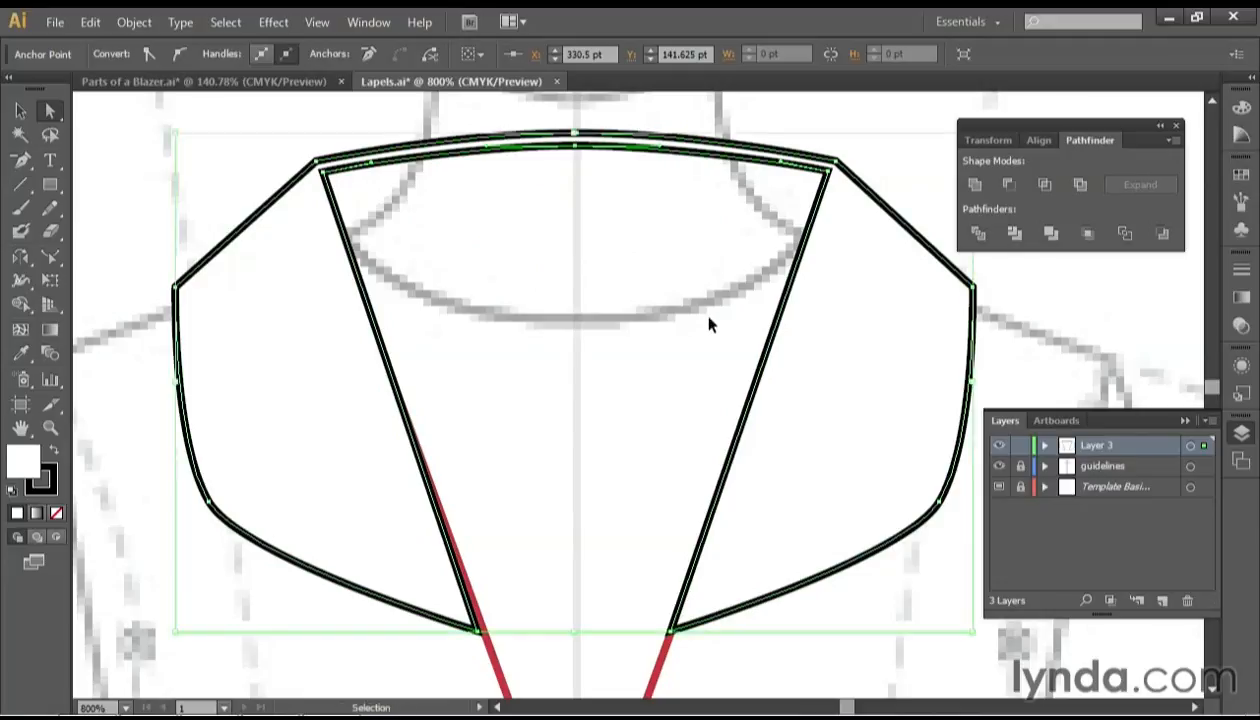
# Step: Paste the copied collar band behind the reshaped collar and deselect it
pyautogui.hotkey('ctrl', 'z')
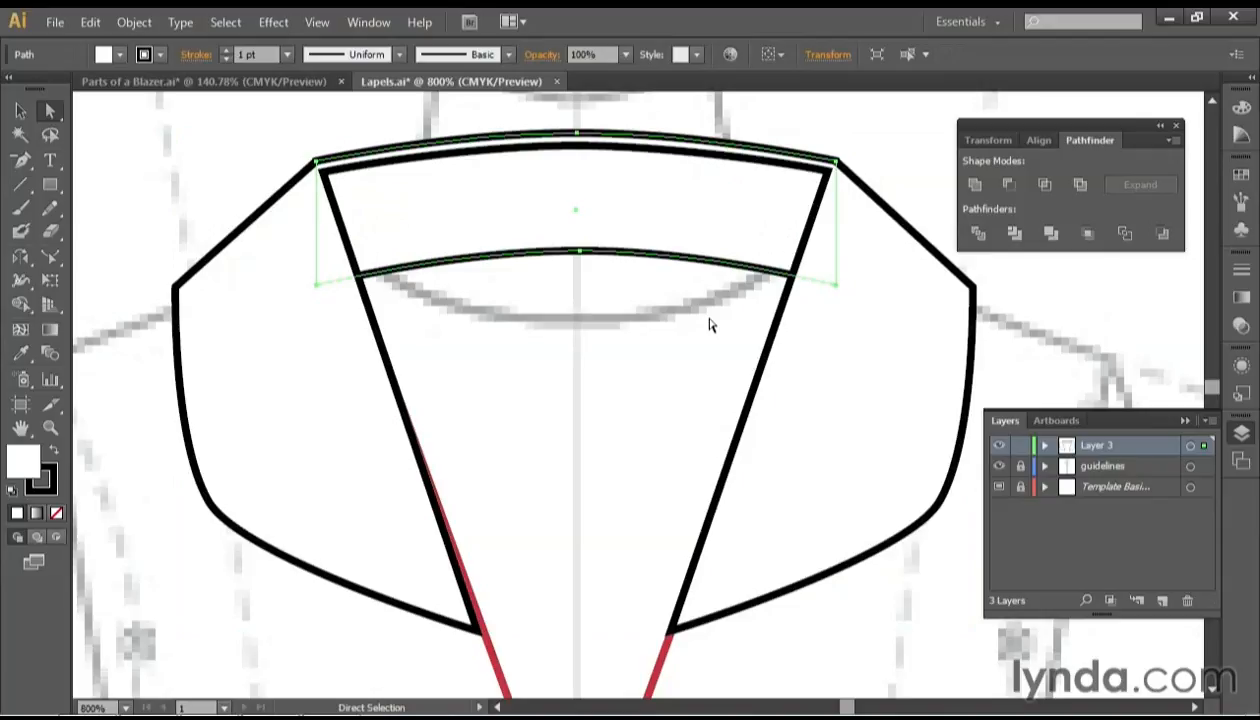
pyautogui.click(50, 426)
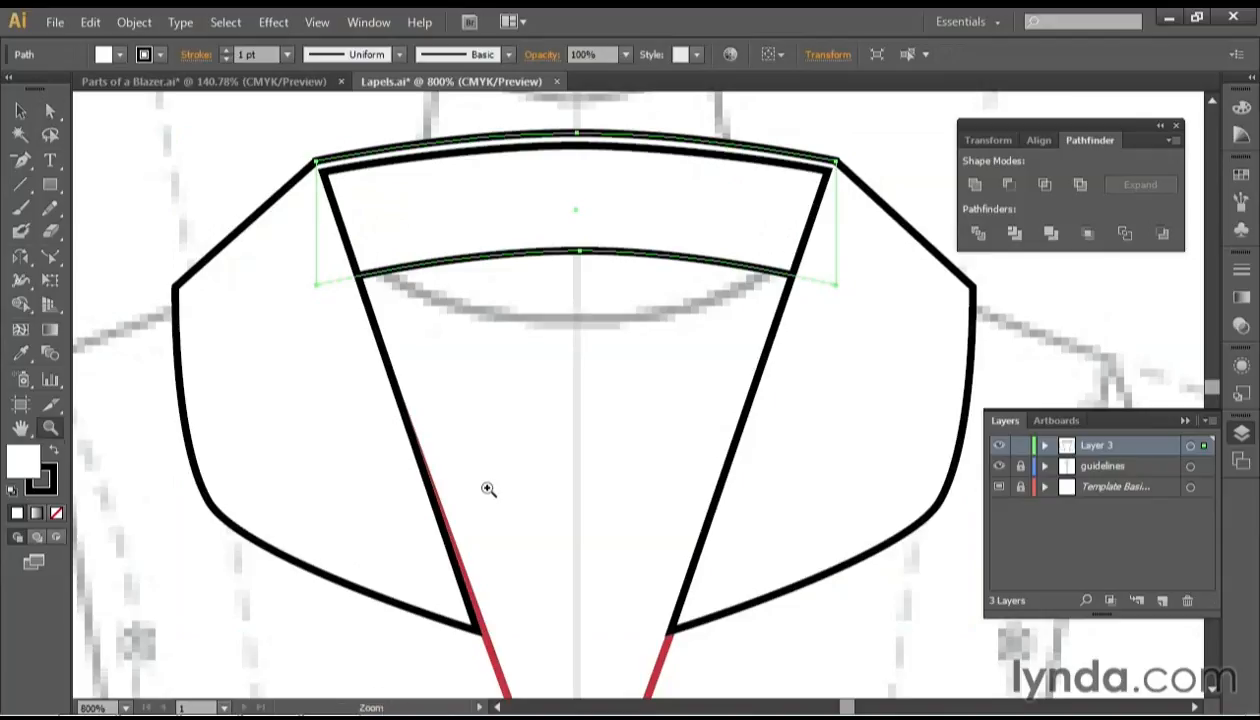
pyautogui.keyDown('alt'); pyautogui.click(562, 472); pyautogui.keyUp('alt')
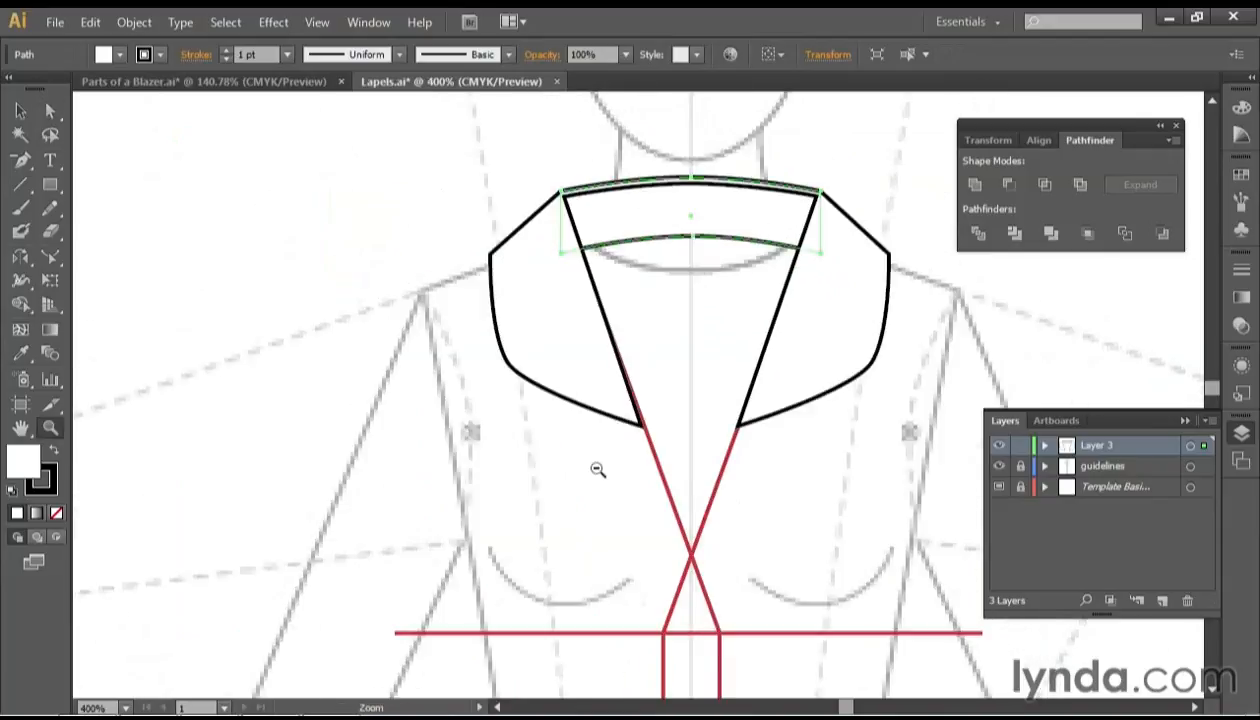
pyautogui.keyDown('alt'); pyautogui.click(597, 470); pyautogui.keyUp('alt')
pyautogui.moveTo(741, 473); pyautogui.dragTo(563, 438)
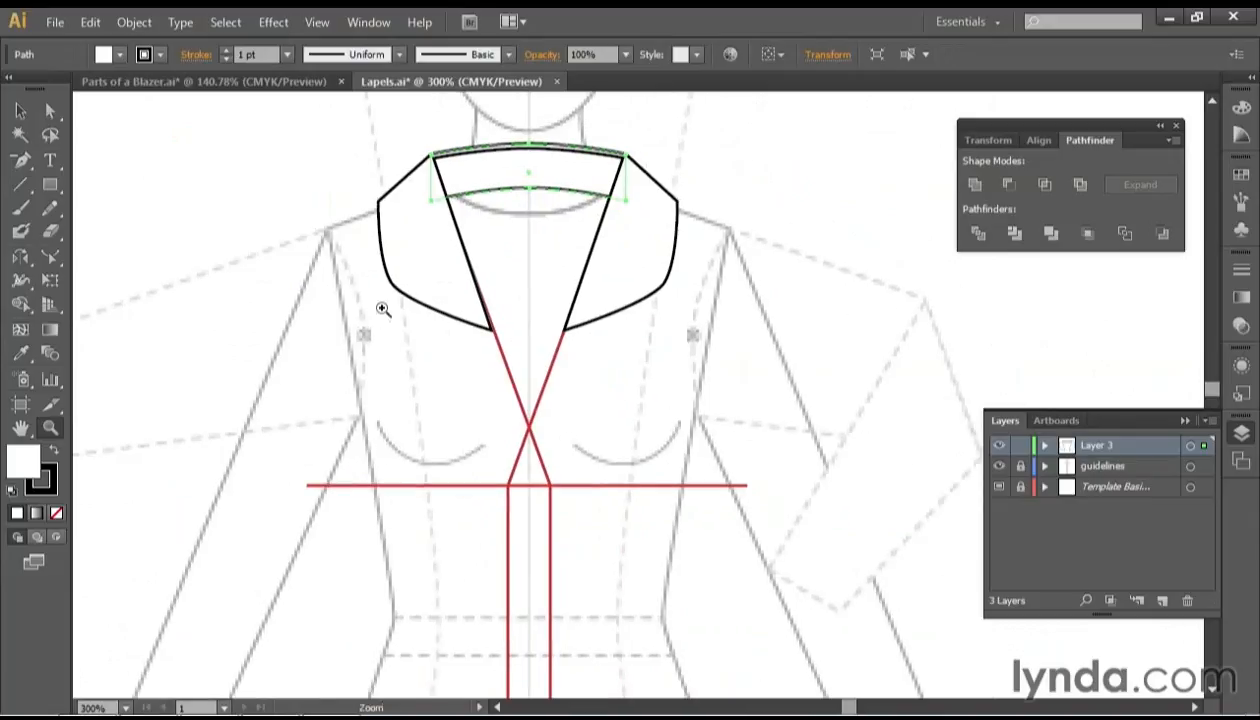
pyautogui.click(20, 109)
pyautogui.click(138, 133)
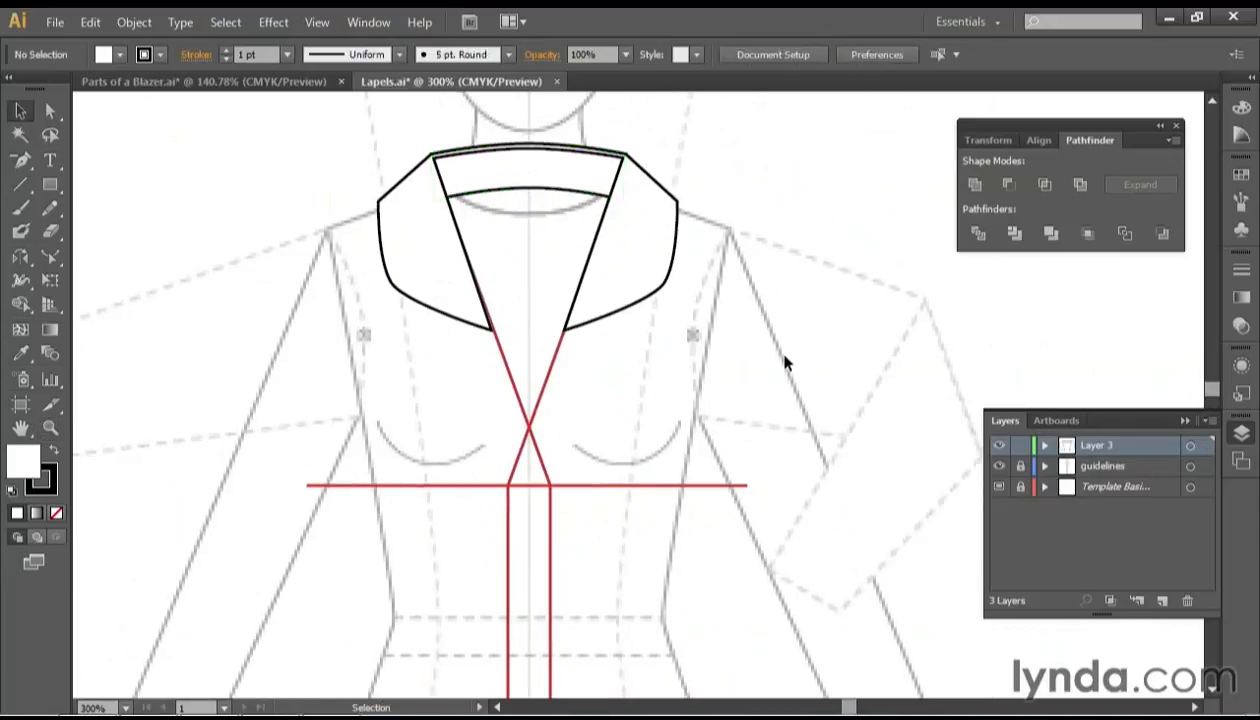
# Step: Draw a closed lower right lapel with a rounded outer tip from the left front guideline to the collar's inner edge, and pull the tip slightly inward
pyautogui.moveTo(22, 157); pyautogui.dragTo(92, 162)
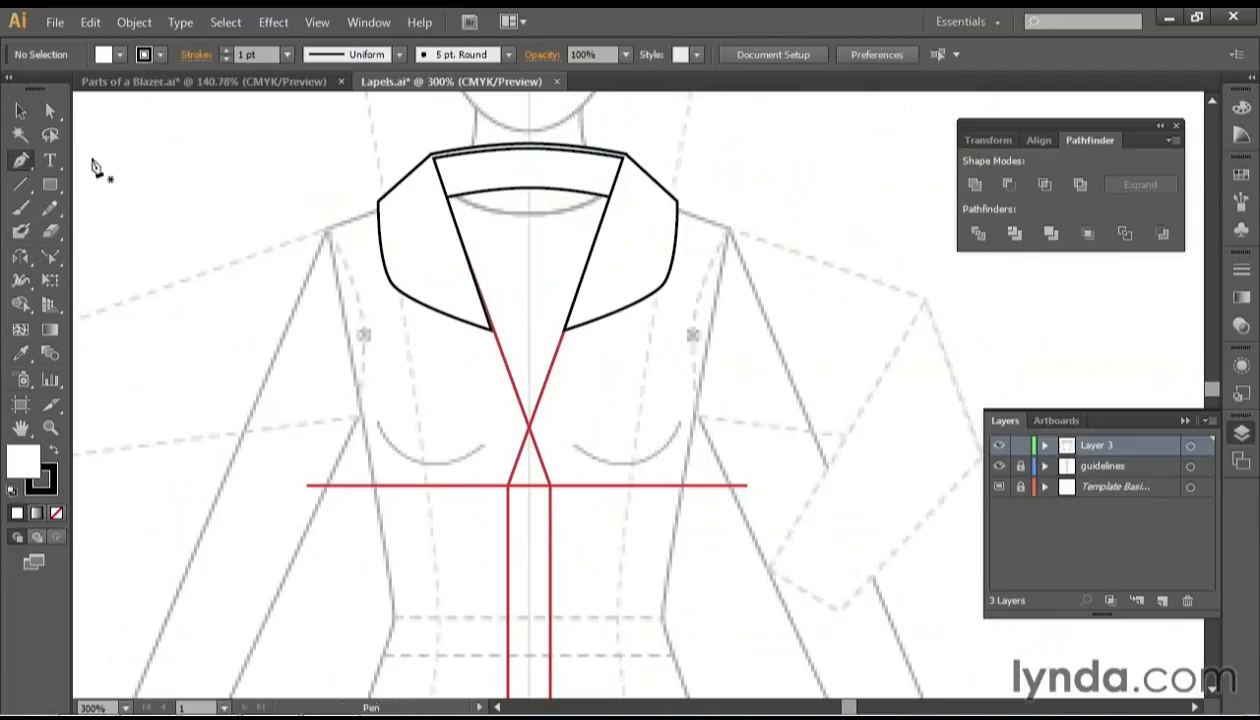
pyautogui.click(510, 494)
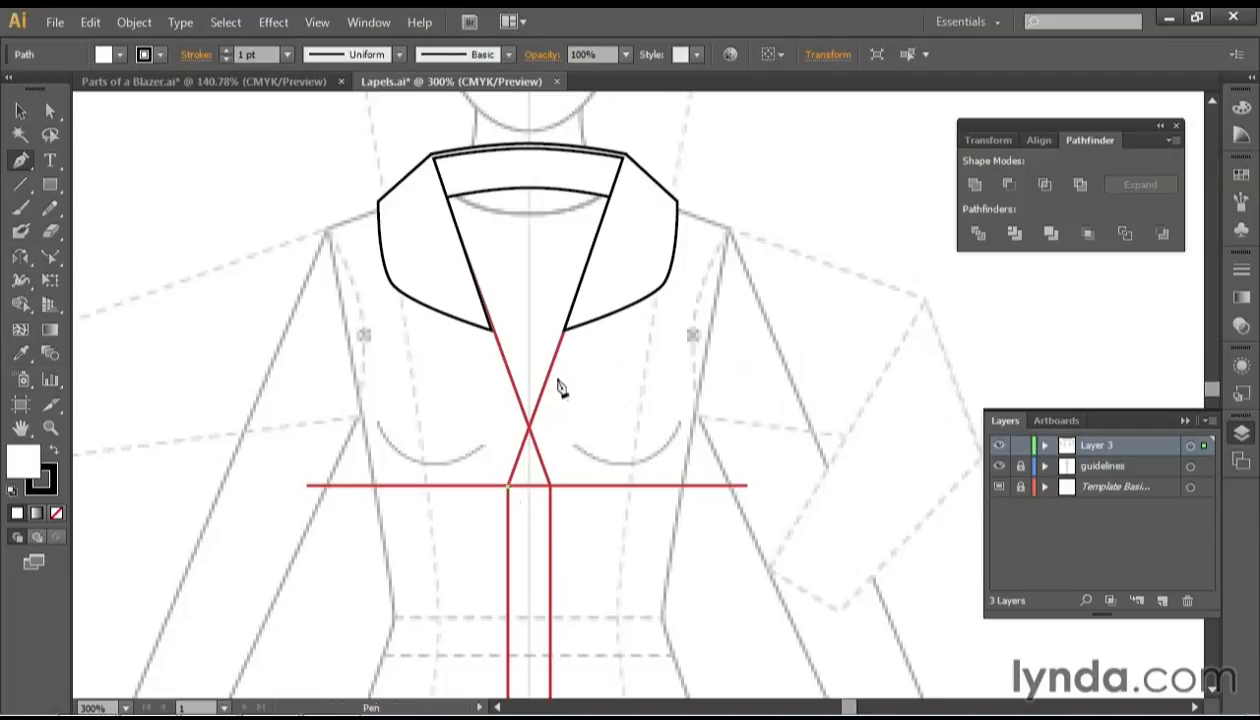
pyautogui.click(578, 291)
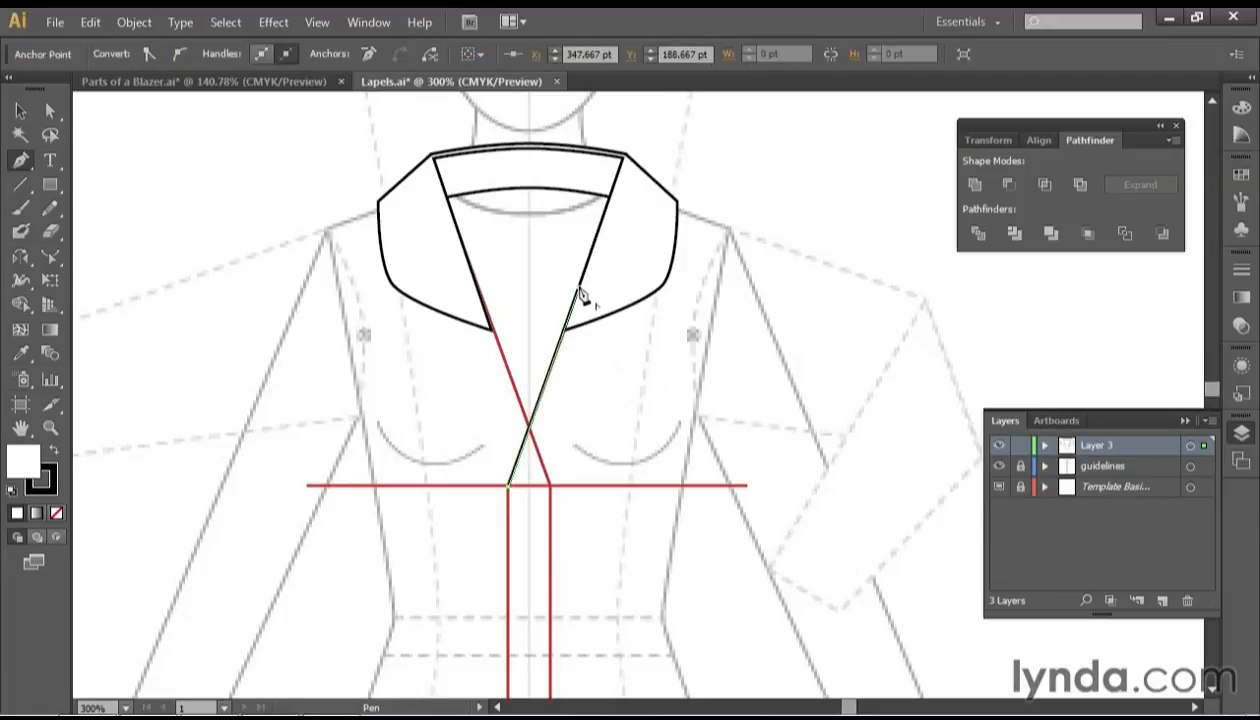
pyautogui.click(658, 365)
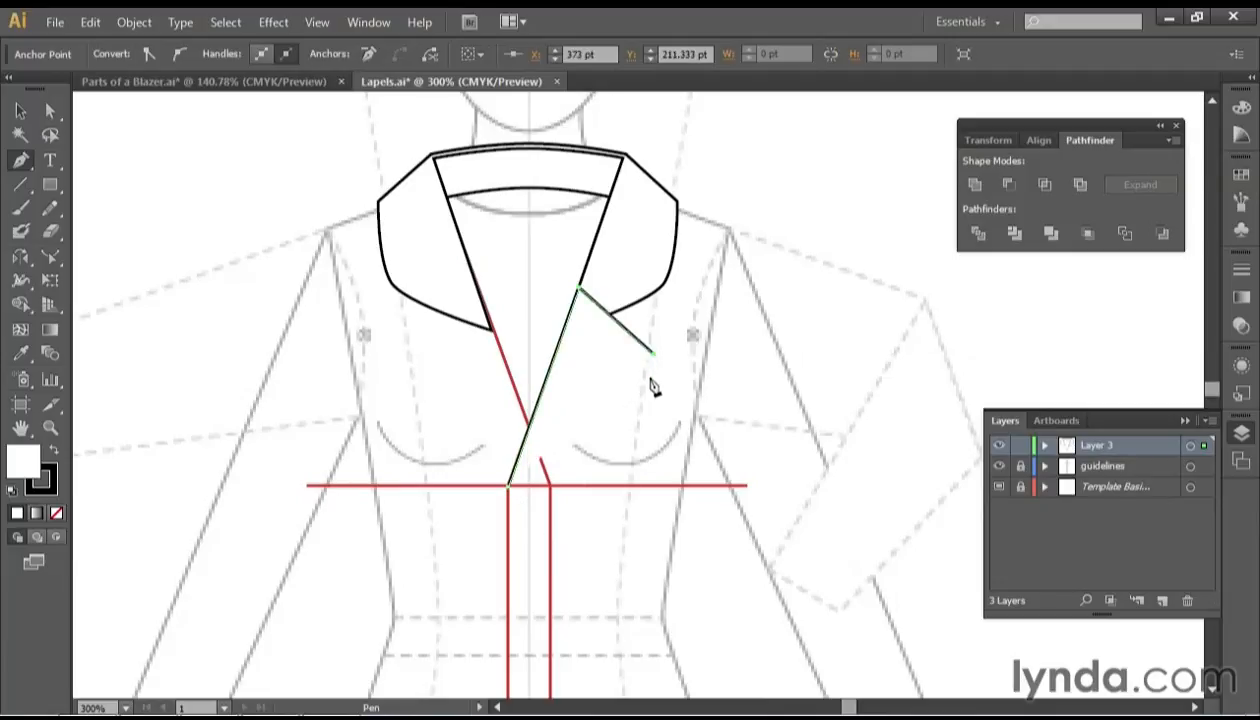
pyautogui.keyDown('ctrl'); pyautogui.click(647, 385); pyautogui.keyUp('ctrl')
pyautogui.moveTo(646, 380); pyautogui.dragTo(633, 388)
pyautogui.click(509, 488)
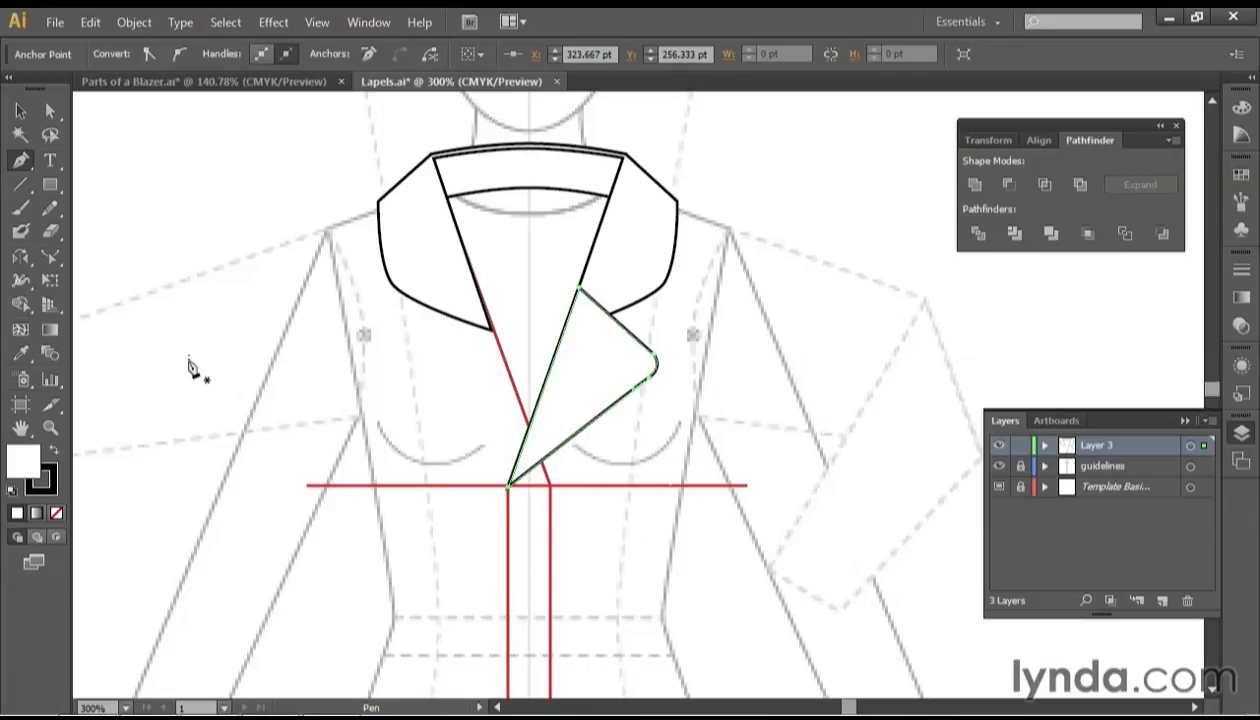
pyautogui.click(53, 109)
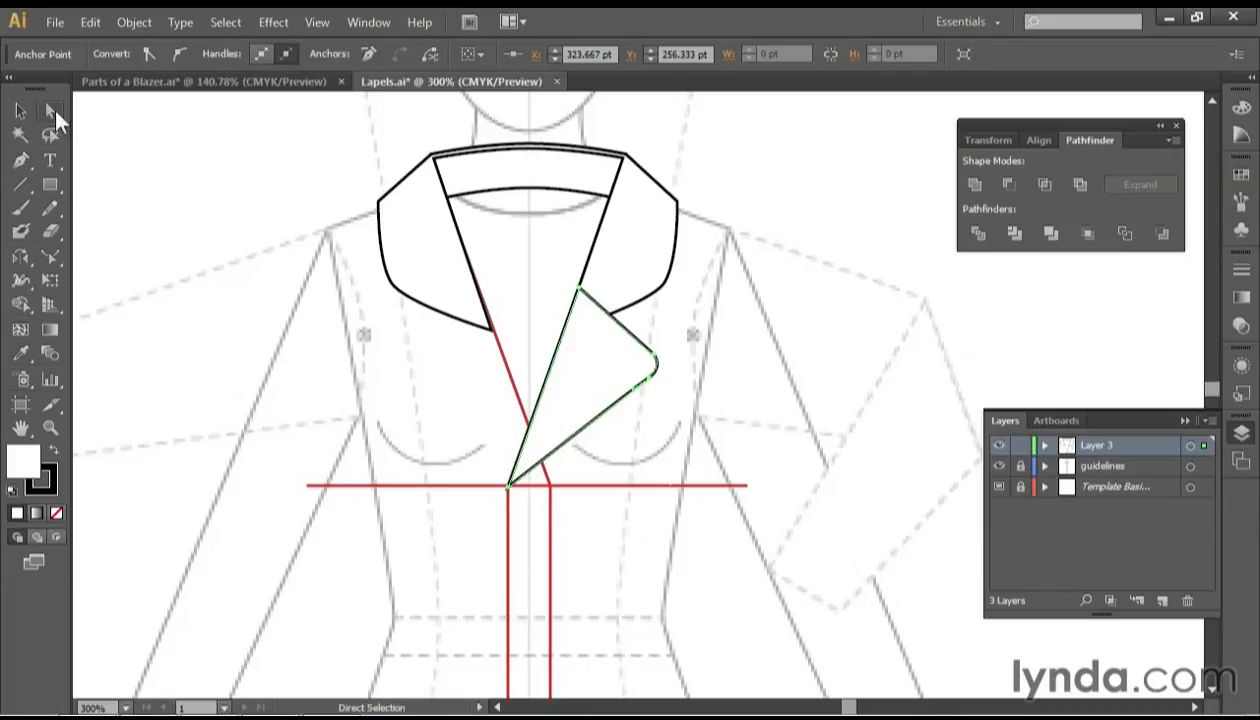
pyautogui.moveTo(671, 343); pyautogui.dragTo(646, 356)
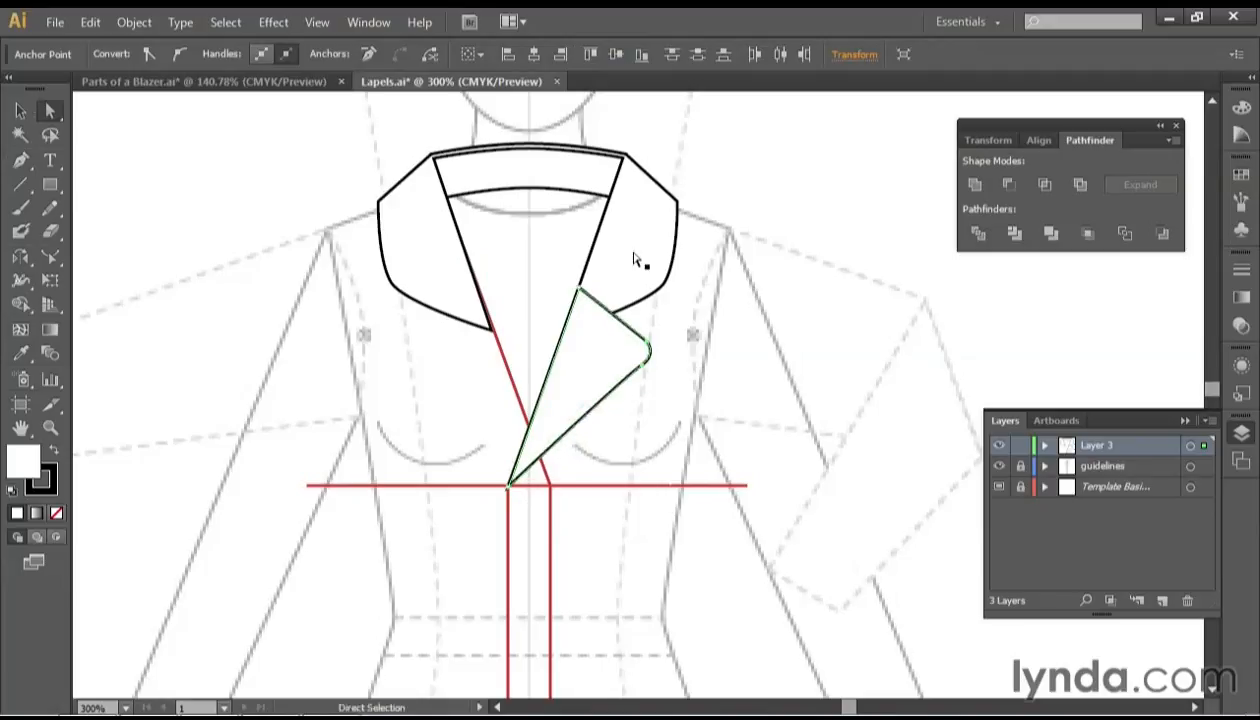
# Step: Reflect a copy of the lower right lapel vertically across the figure's centre line
pyautogui.click(20, 111)
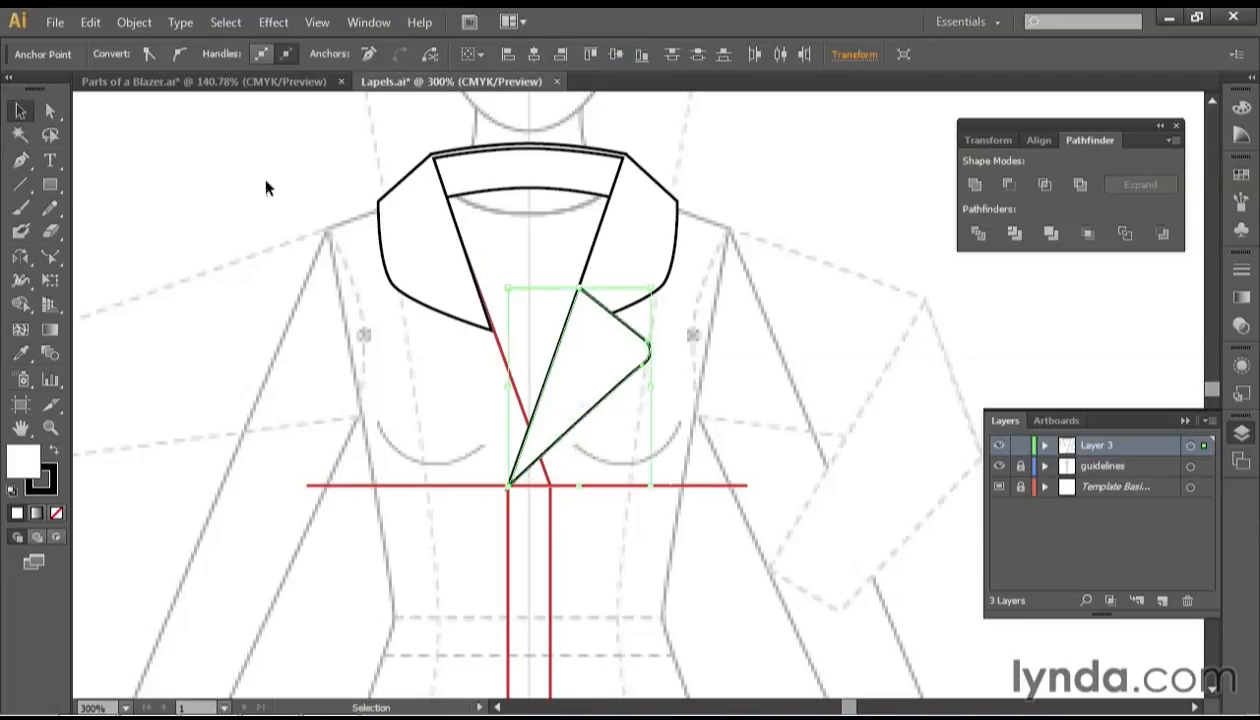
pyautogui.click(599, 374)
pyautogui.click(21, 258)
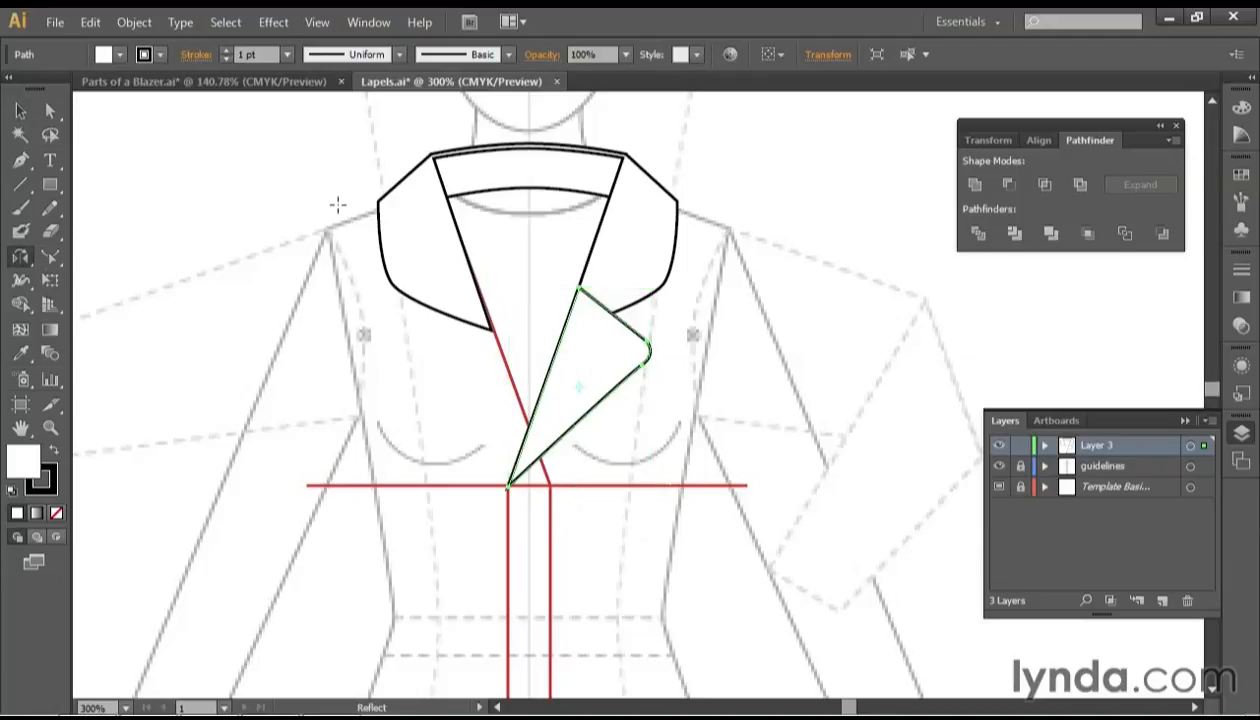
pyautogui.keyDown('alt'); pyautogui.click(527, 235); pyautogui.keyUp('alt')
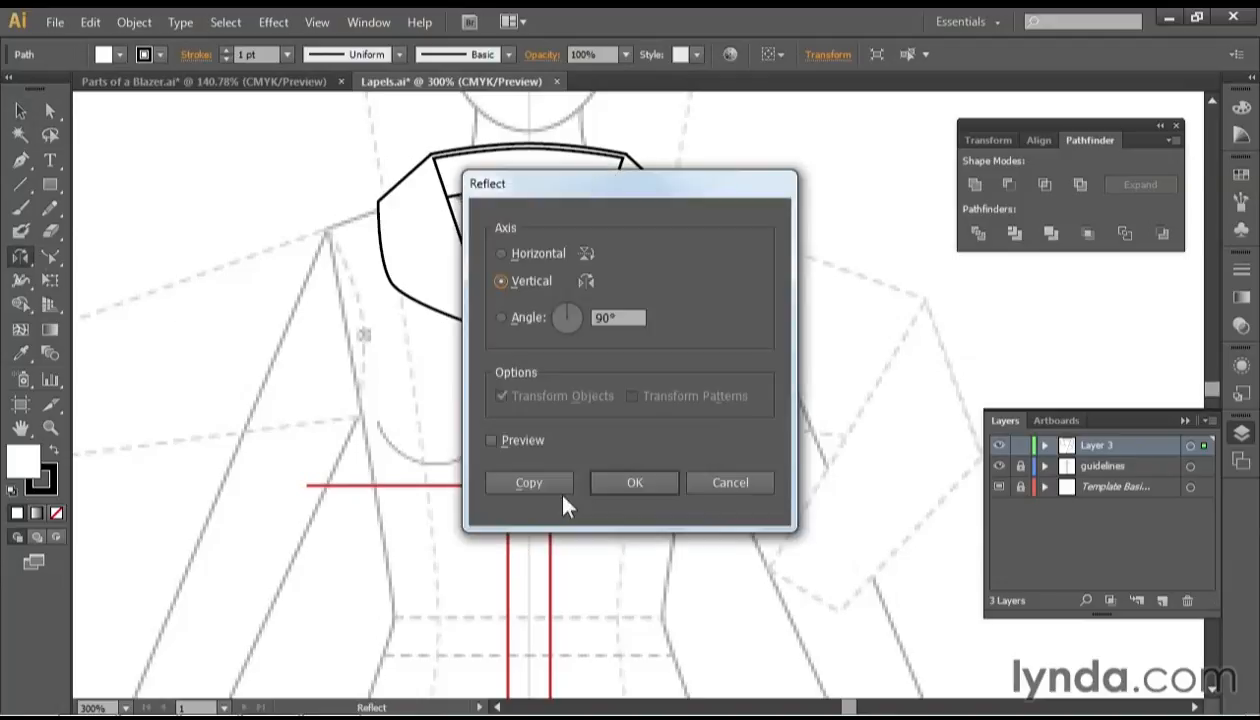
pyautogui.click(550, 480)
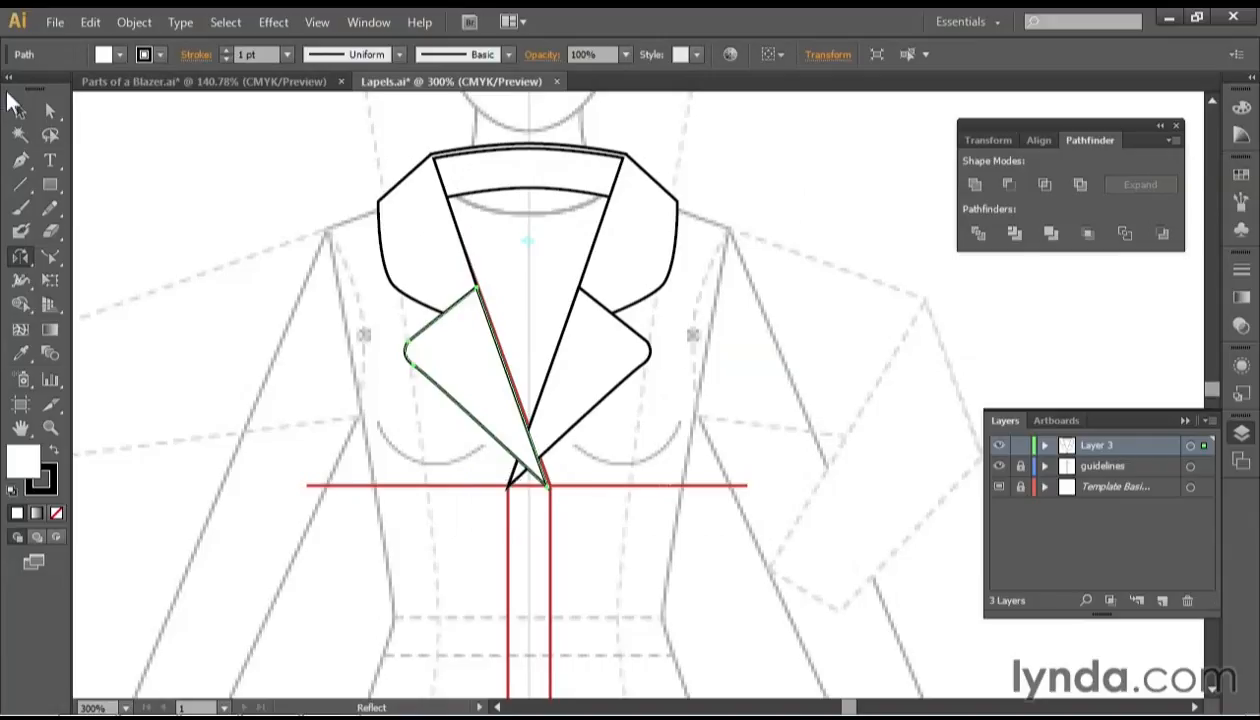
# Step: Erase the tip of the lower right lapel that sticks out beneath the left lapel, and deselect it
pyautogui.click(20, 110)
pyautogui.click(620, 365)
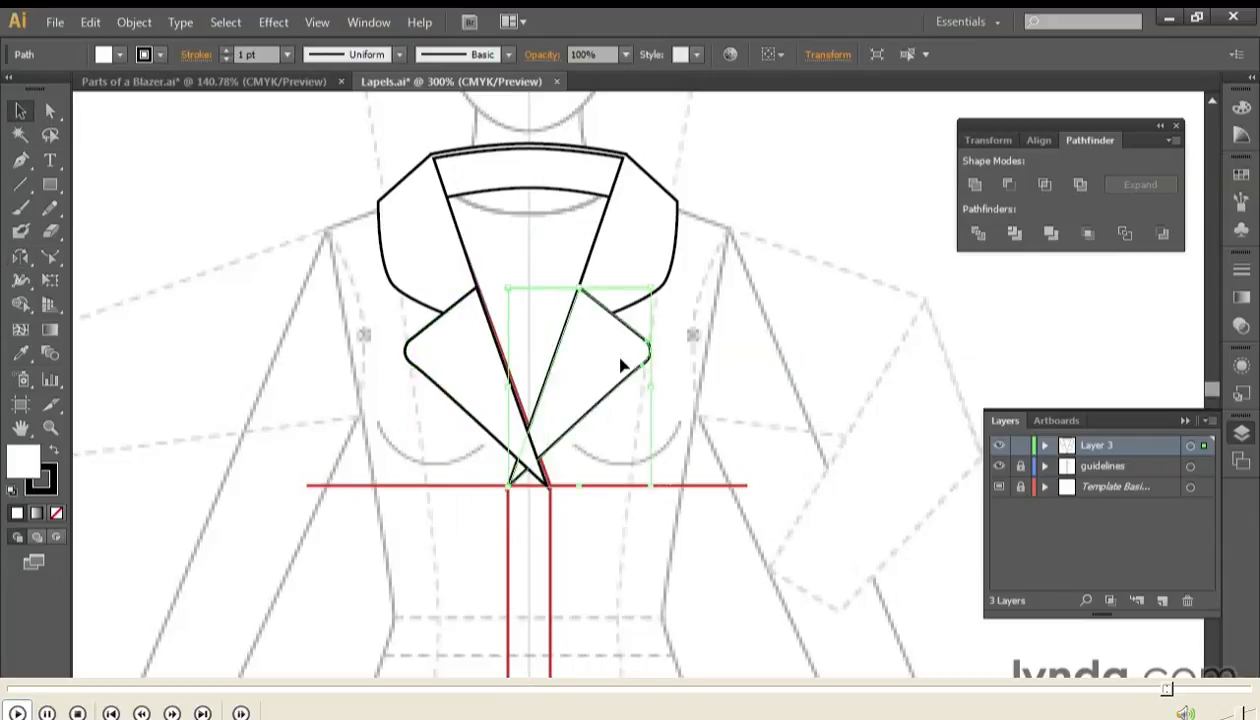
pyautogui.click(58, 232)
pyautogui.moveTo(60, 232); pyautogui.dragTo(112, 233)
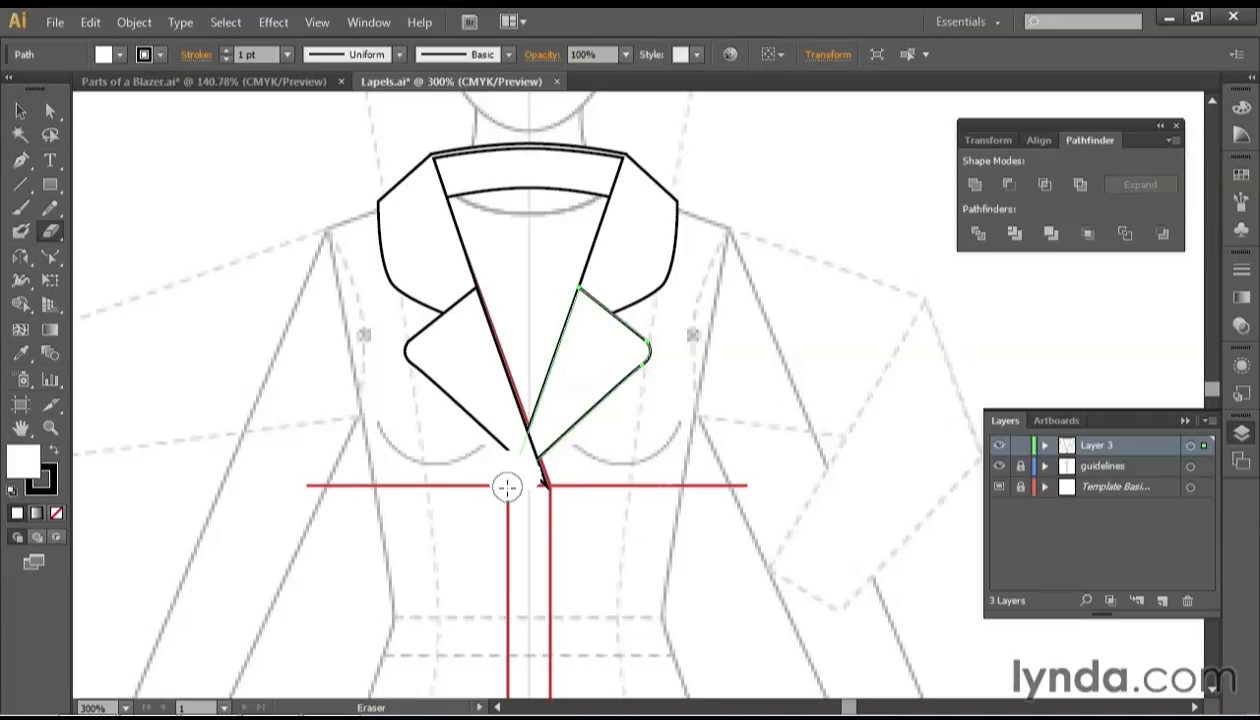
pyautogui.moveTo(507, 487); pyautogui.dragTo(496, 499)
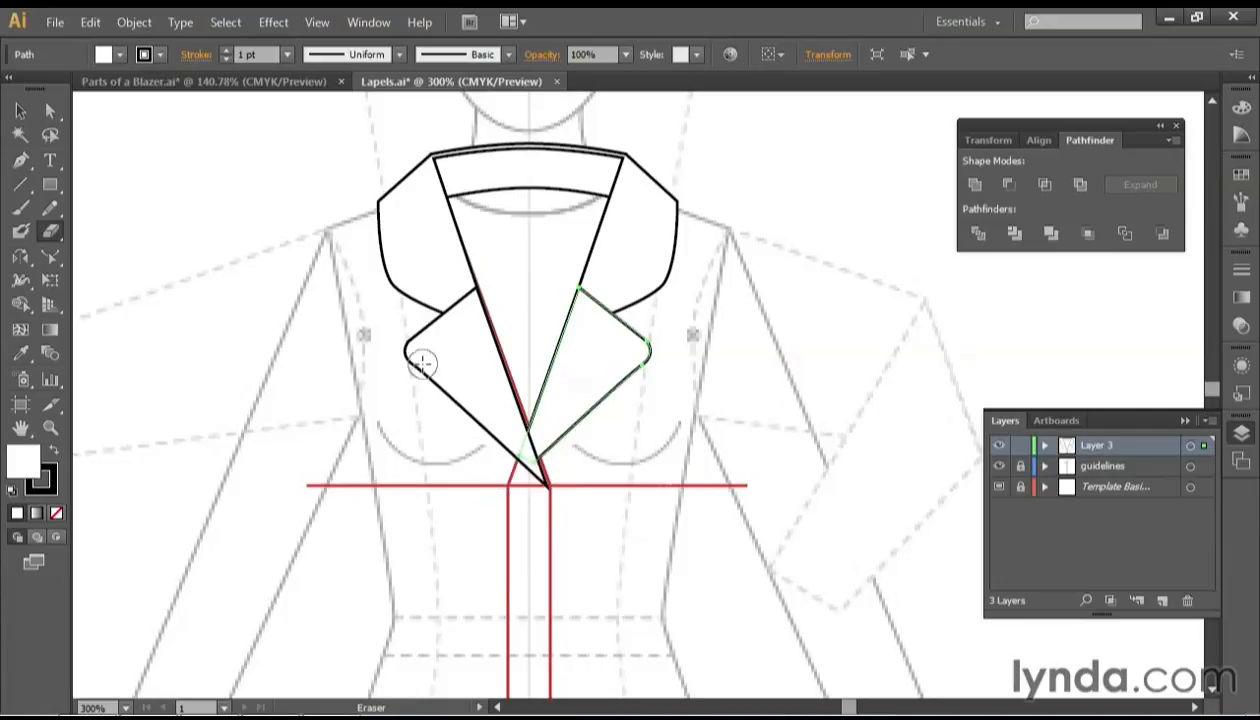
pyautogui.click(33, 107)
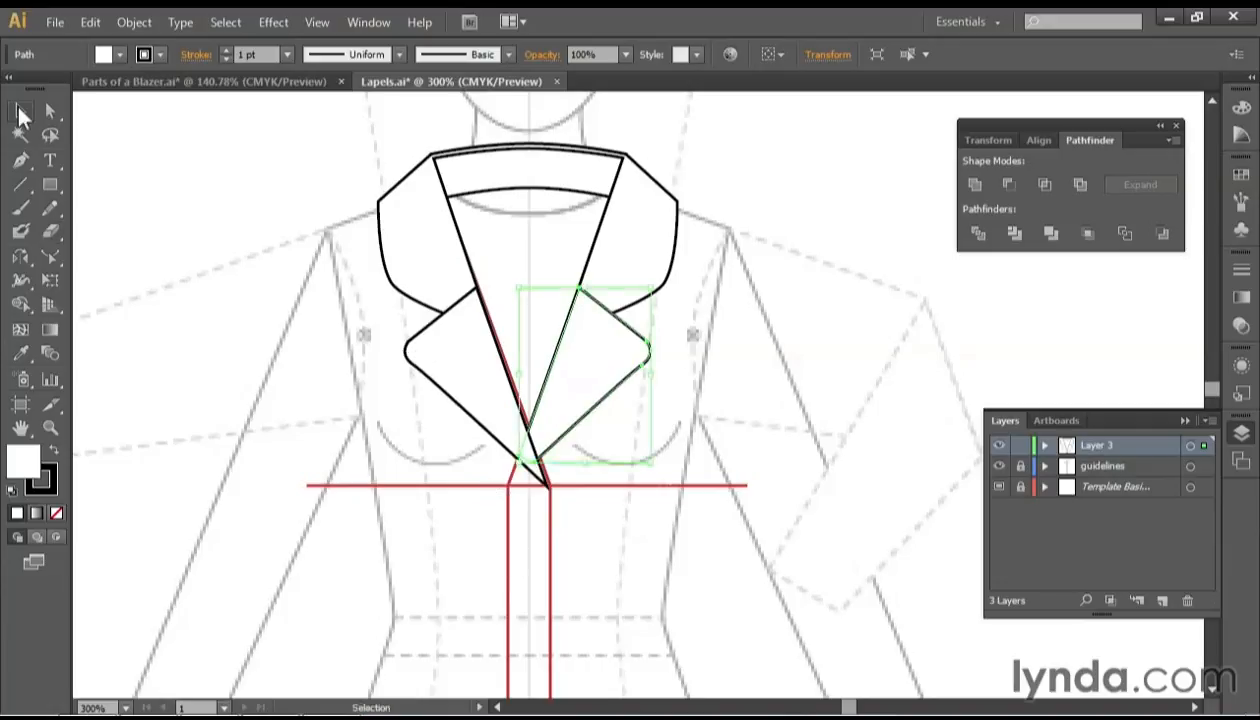
pyautogui.click(210, 192)
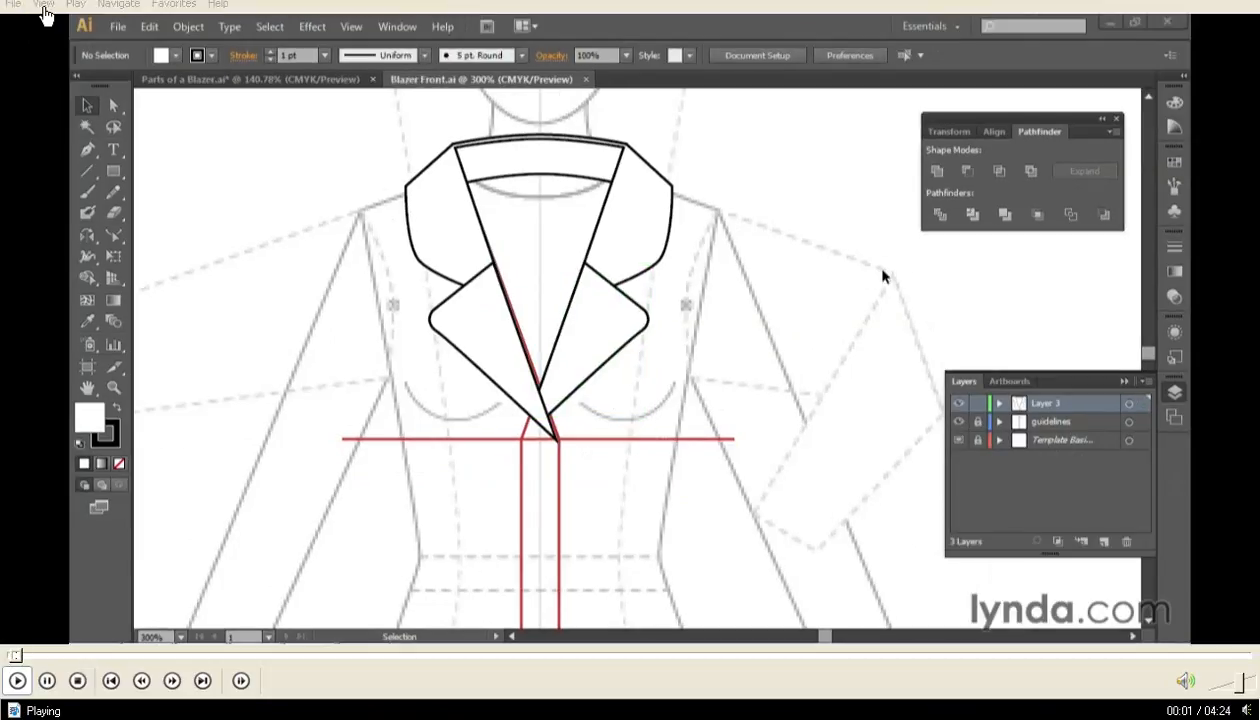
pyautogui.click(43, 4)
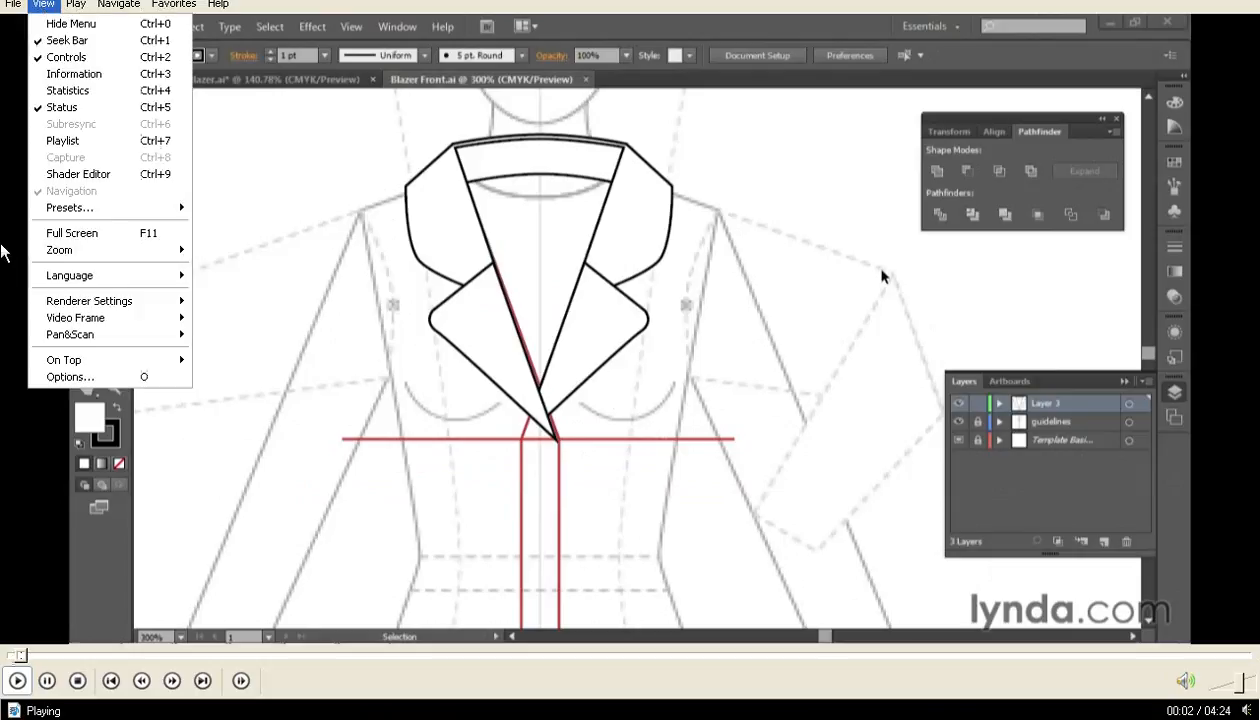
pyautogui.click(92, 236)
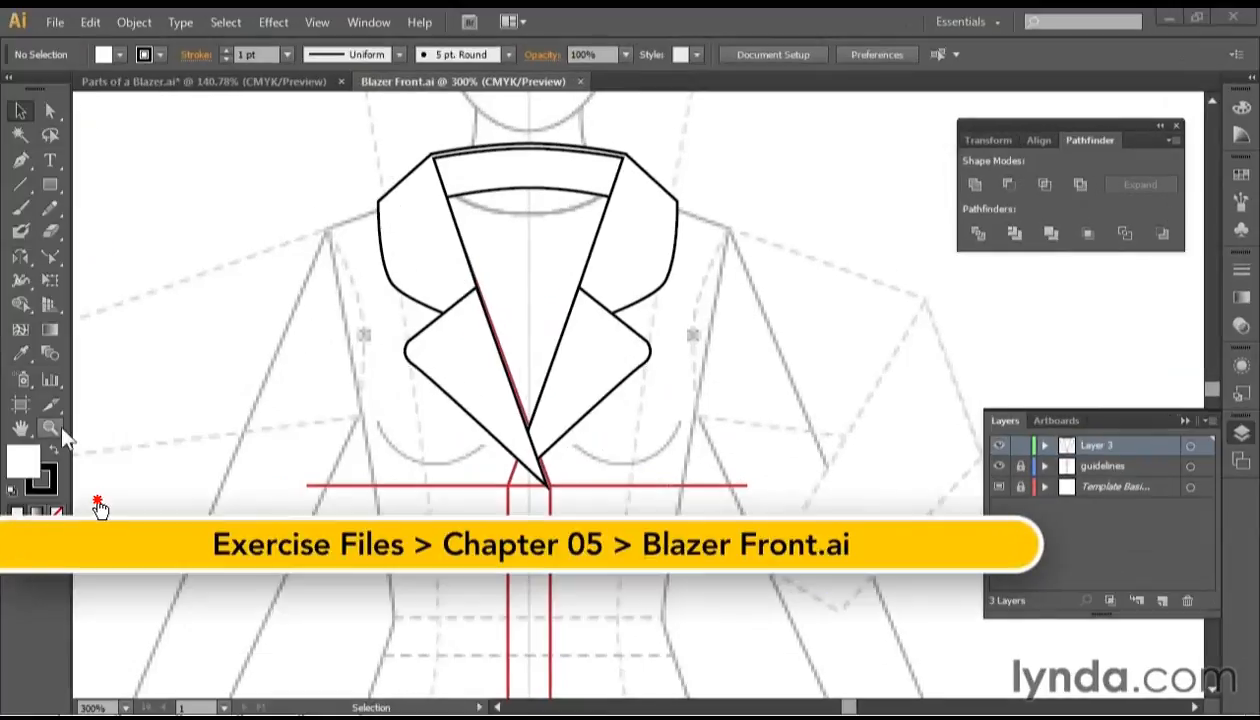
pyautogui.moveTo(48, 714)
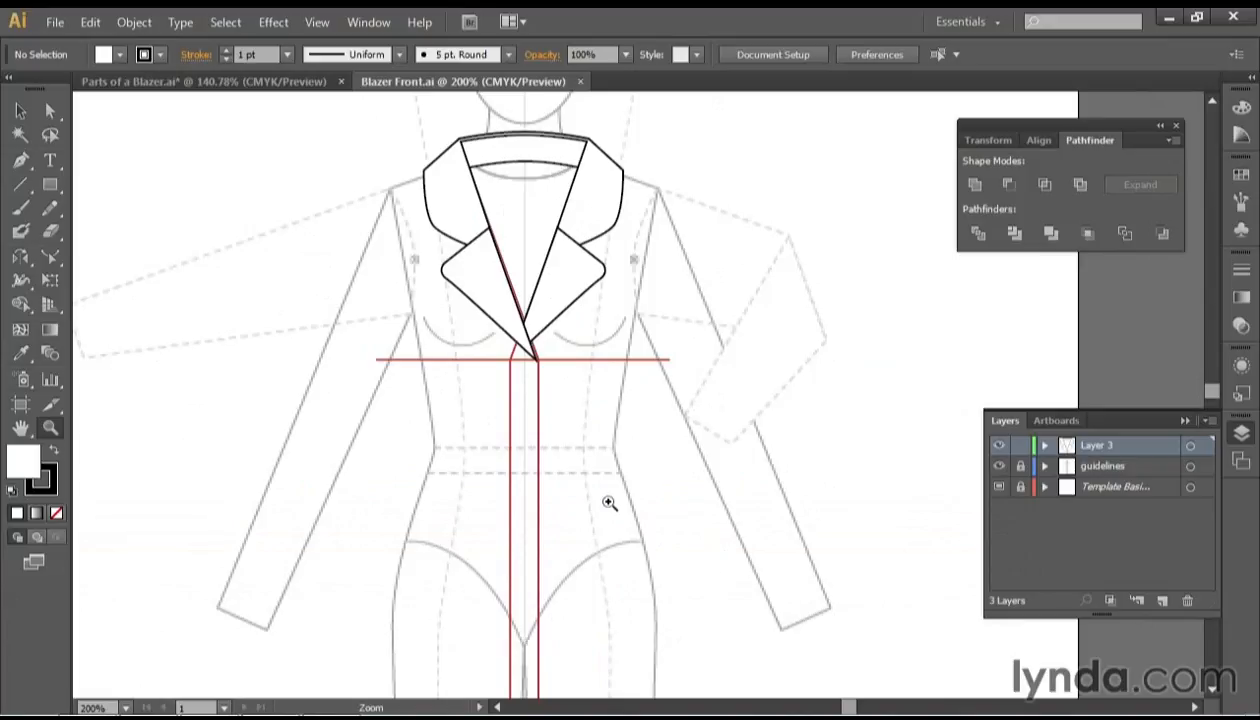
# Step: Draw a closed right front body panel from the left front guideline's break point up under the collar, along shoulder, armhole and waist to the hem
pyautogui.click(20, 160)
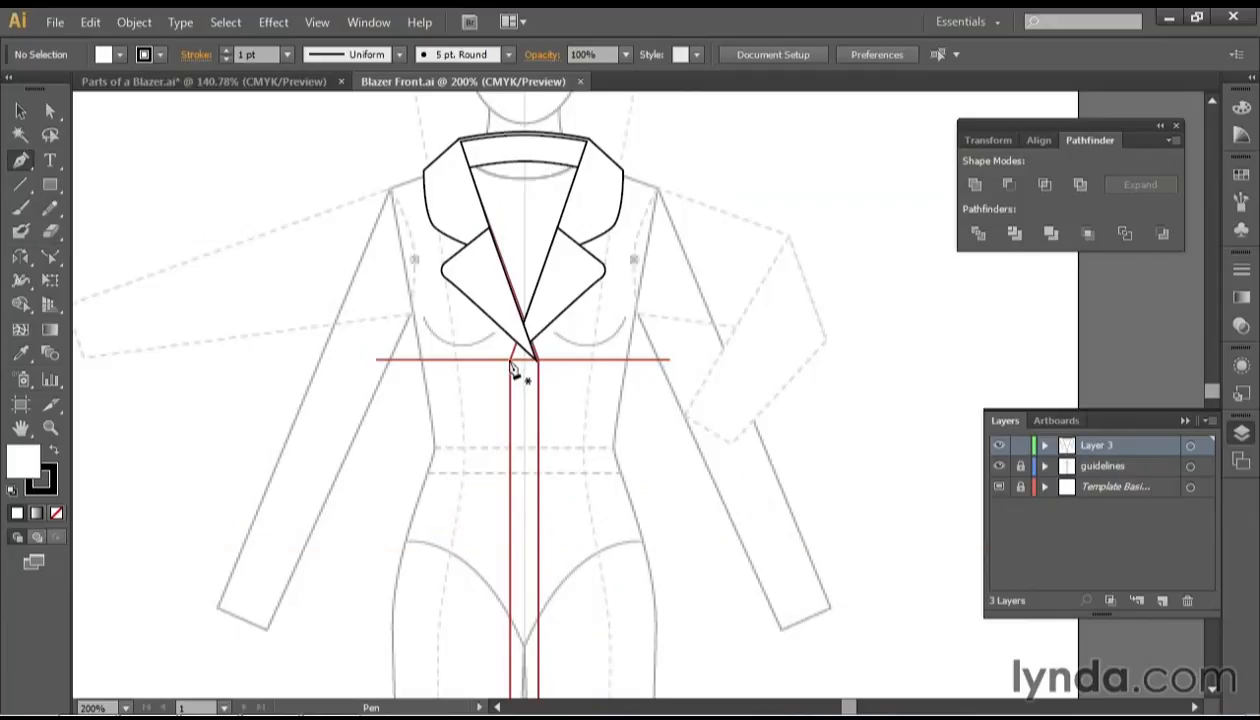
pyautogui.click(514, 368)
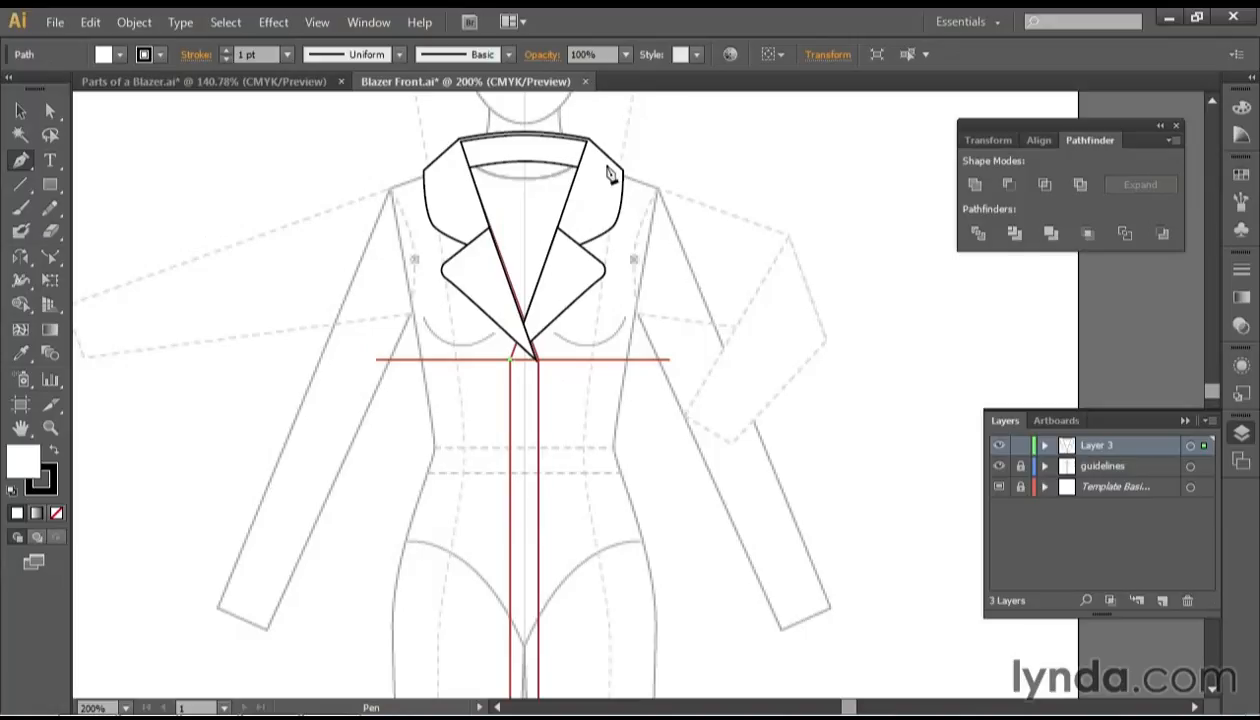
pyautogui.click(607, 170)
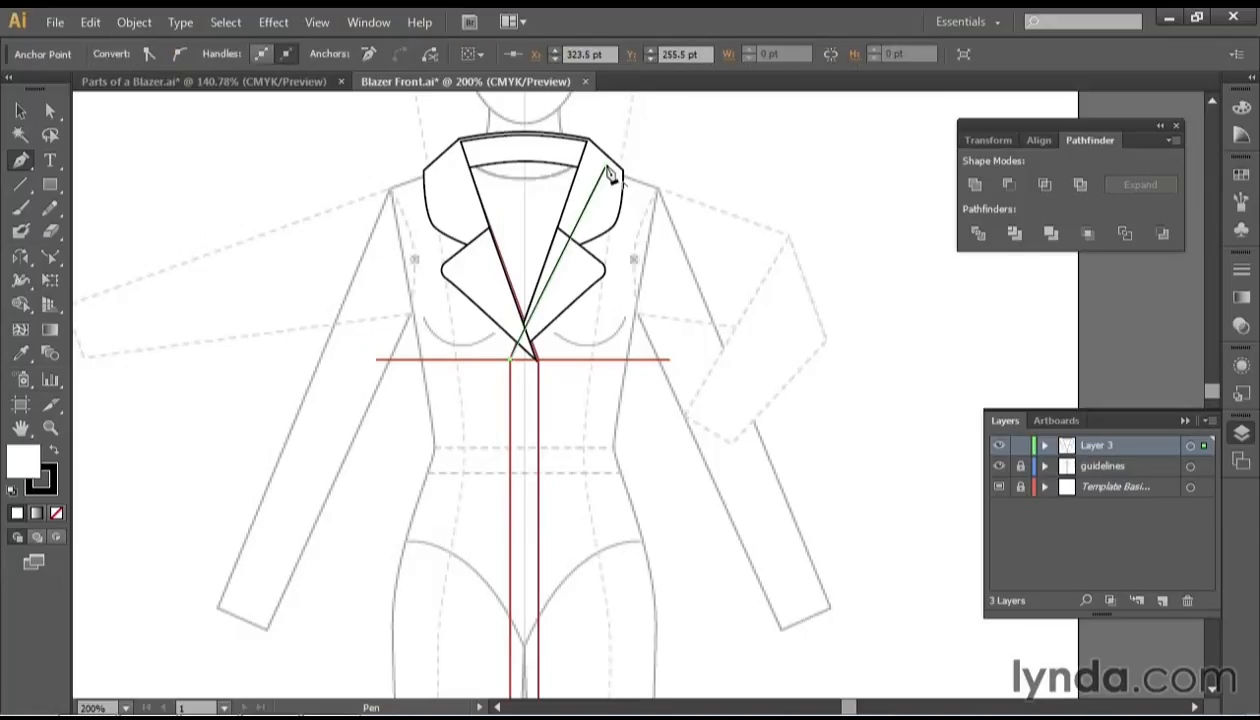
pyautogui.click(671, 191)
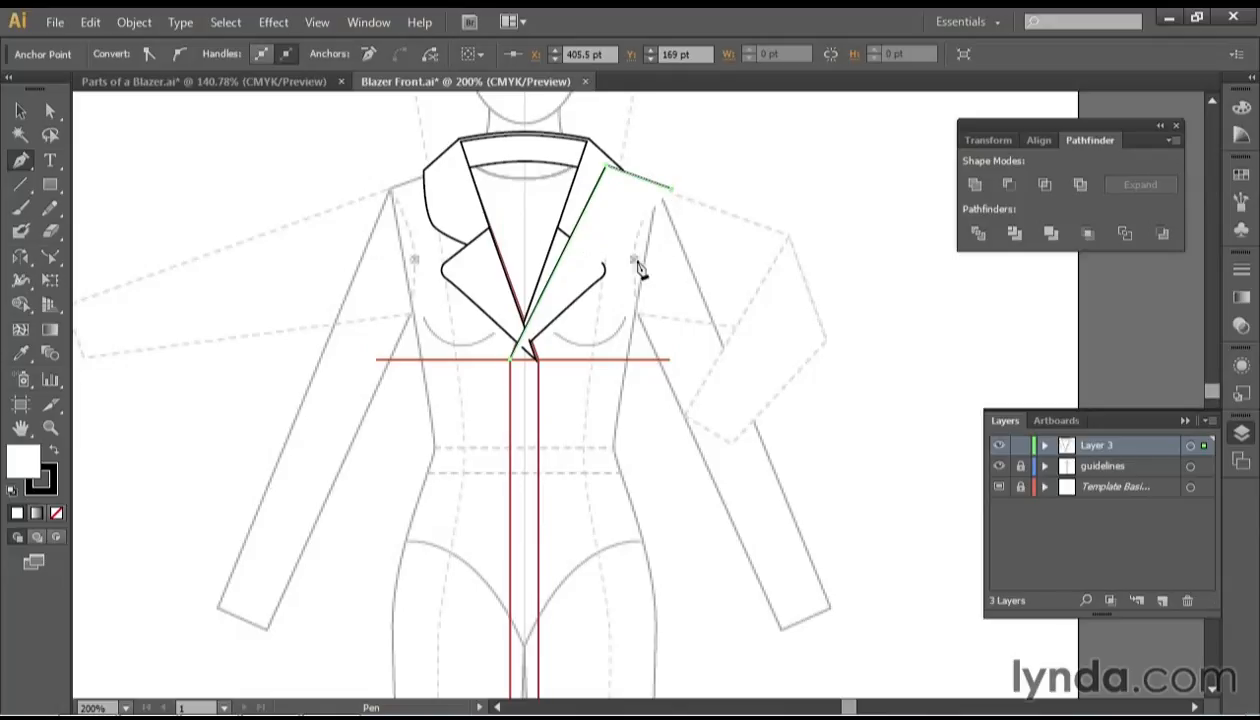
pyautogui.click(649, 319)
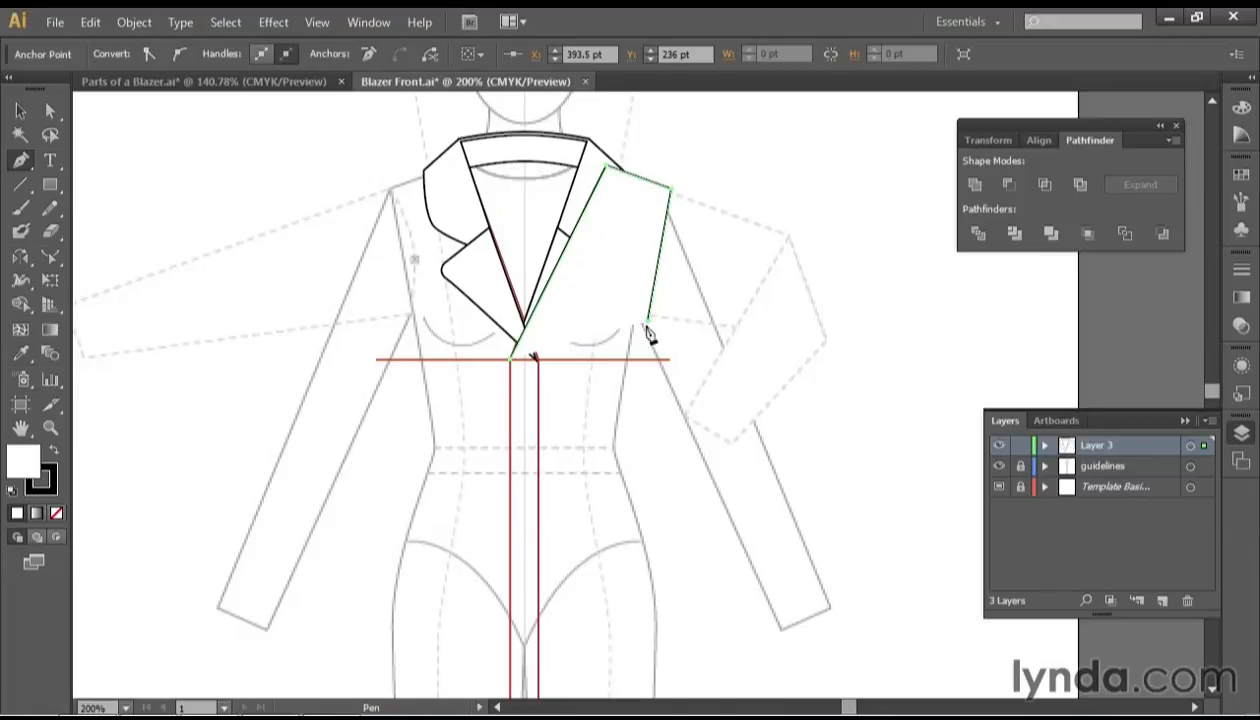
pyautogui.click(623, 443)
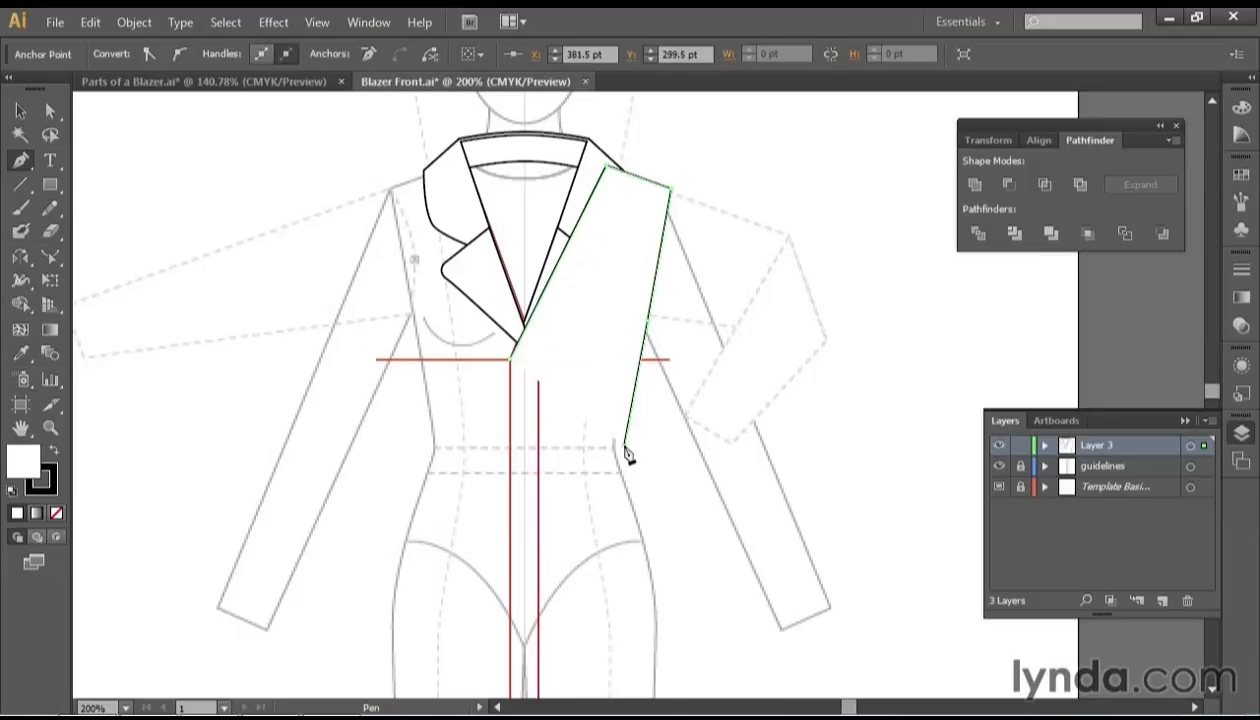
pyautogui.click(662, 610)
pyautogui.click(663, 614)
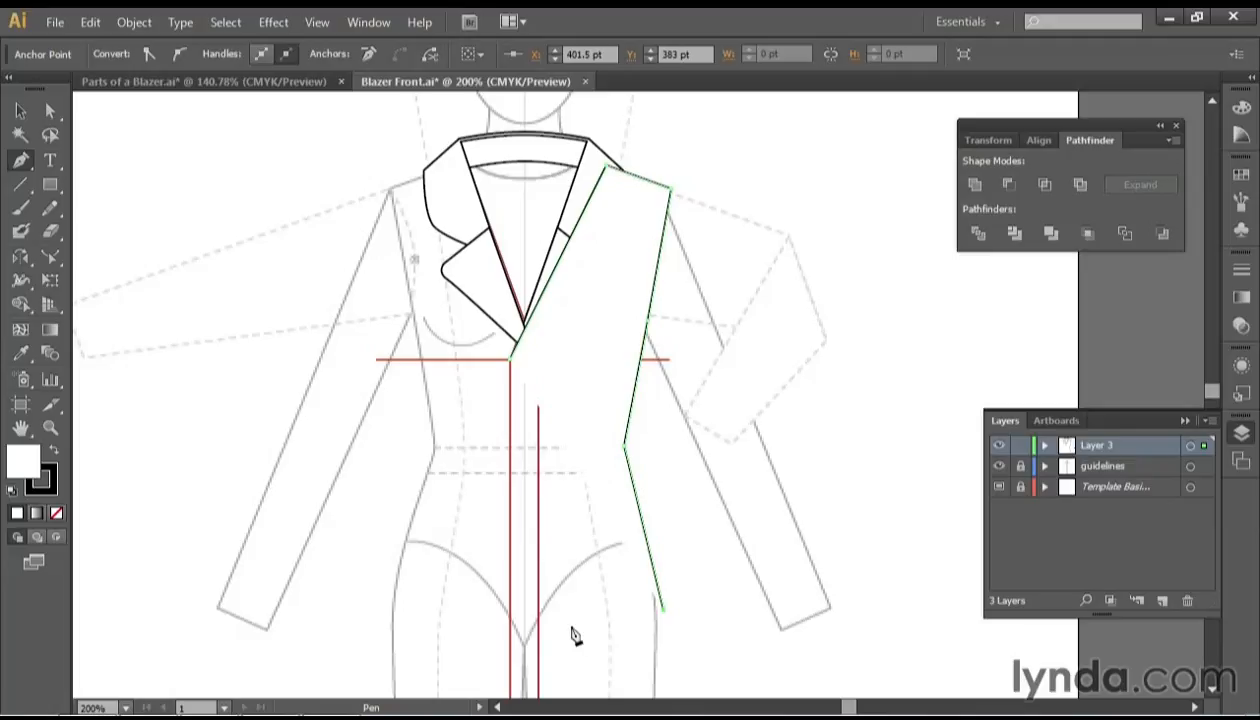
pyautogui.click(511, 622)
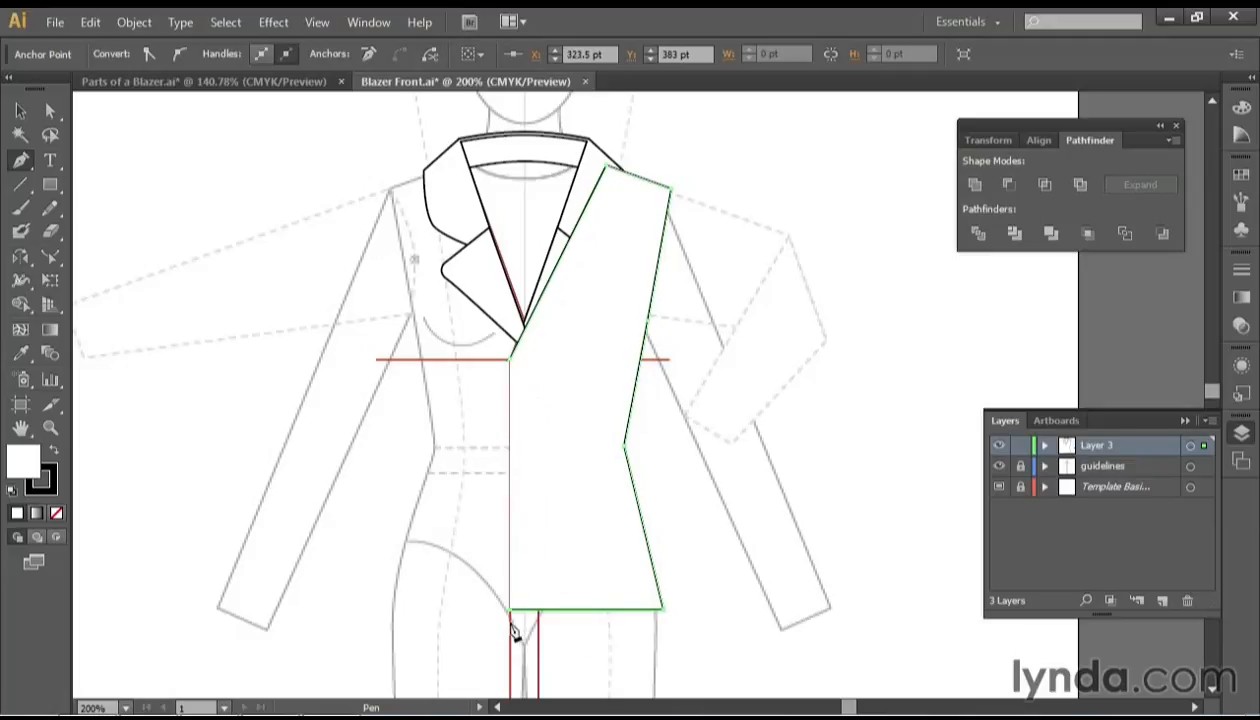
pyautogui.click(511, 362)
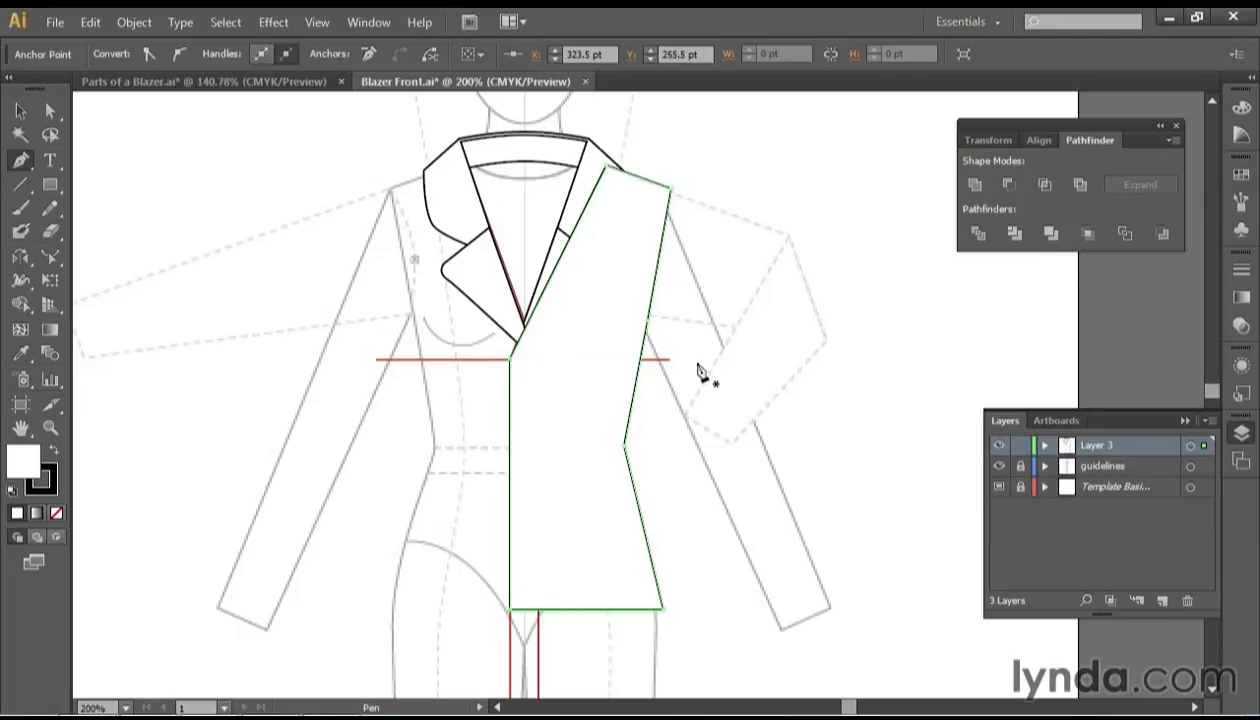
# Step: Convert the panel's waist point and outer hem corner to smooth curves
pyautogui.moveTo(22, 158); pyautogui.dragTo(90, 235)
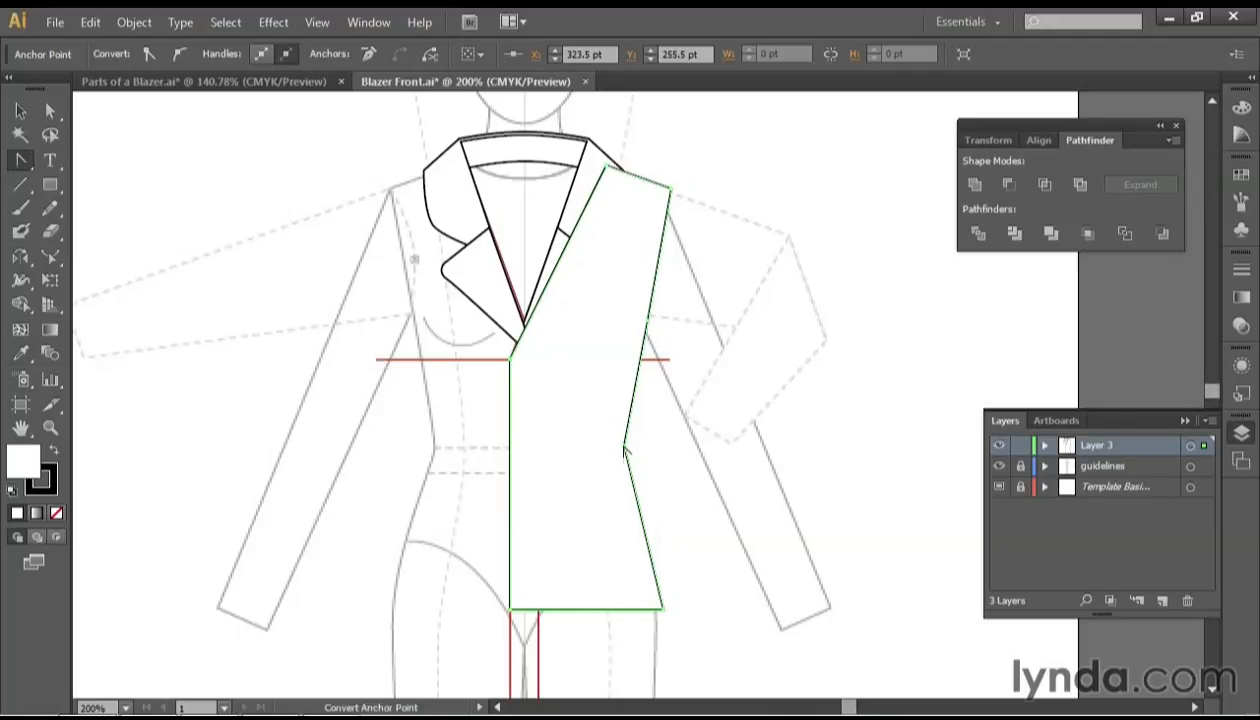
pyautogui.click(624, 448)
pyautogui.moveTo(623, 458); pyautogui.dragTo(626, 488)
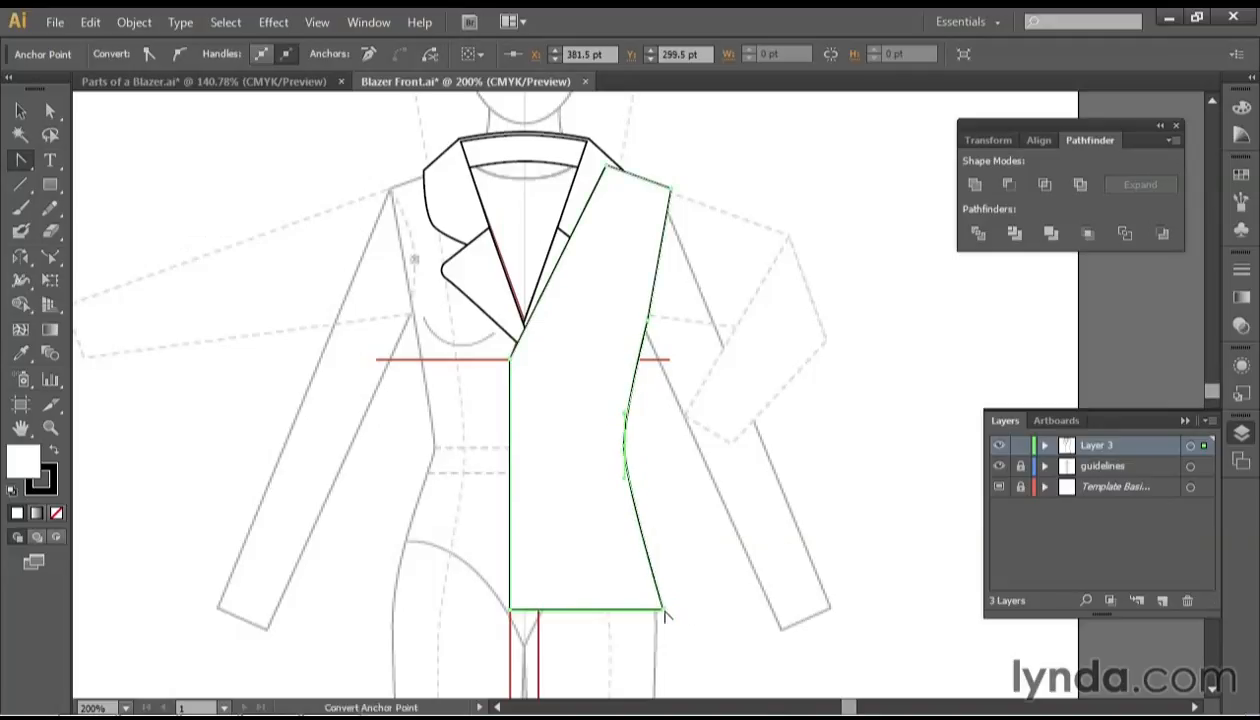
pyautogui.moveTo(665, 614); pyautogui.dragTo(667, 645)
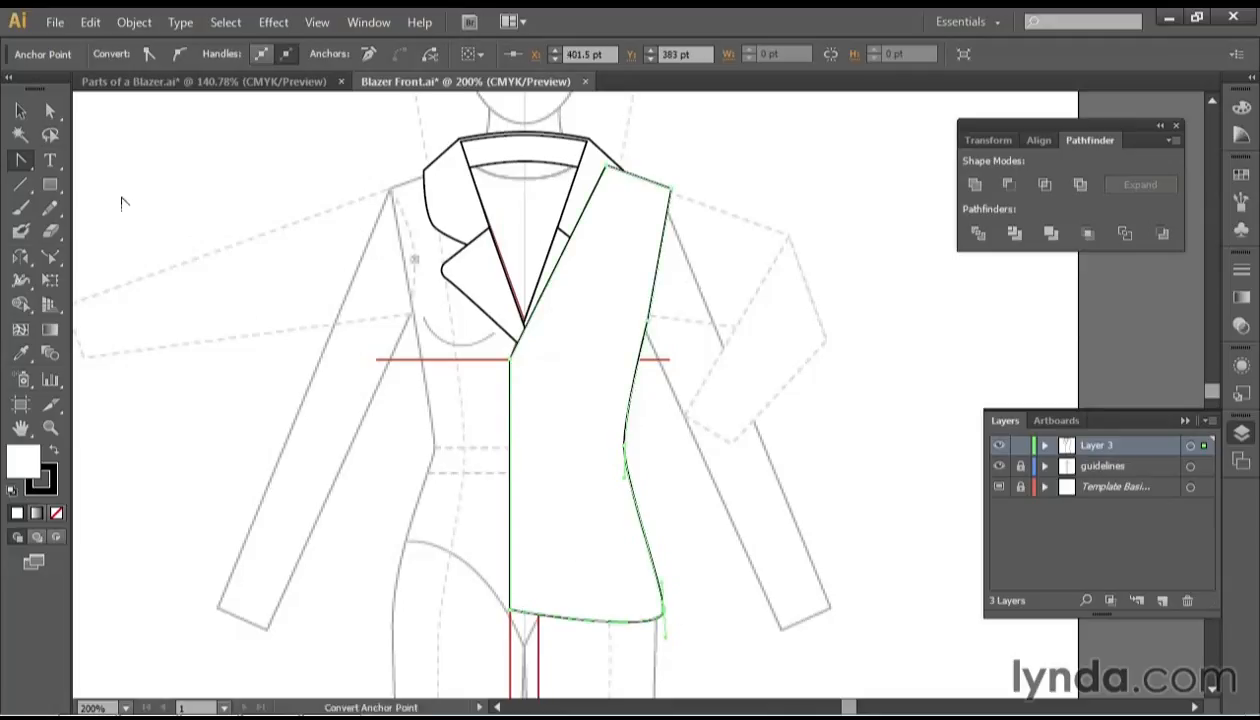
# Step: Add an anchor point on the hem near the centre front and round the panel's lower front corner, keeping the front edge along the guideline
pyautogui.click(20, 166)
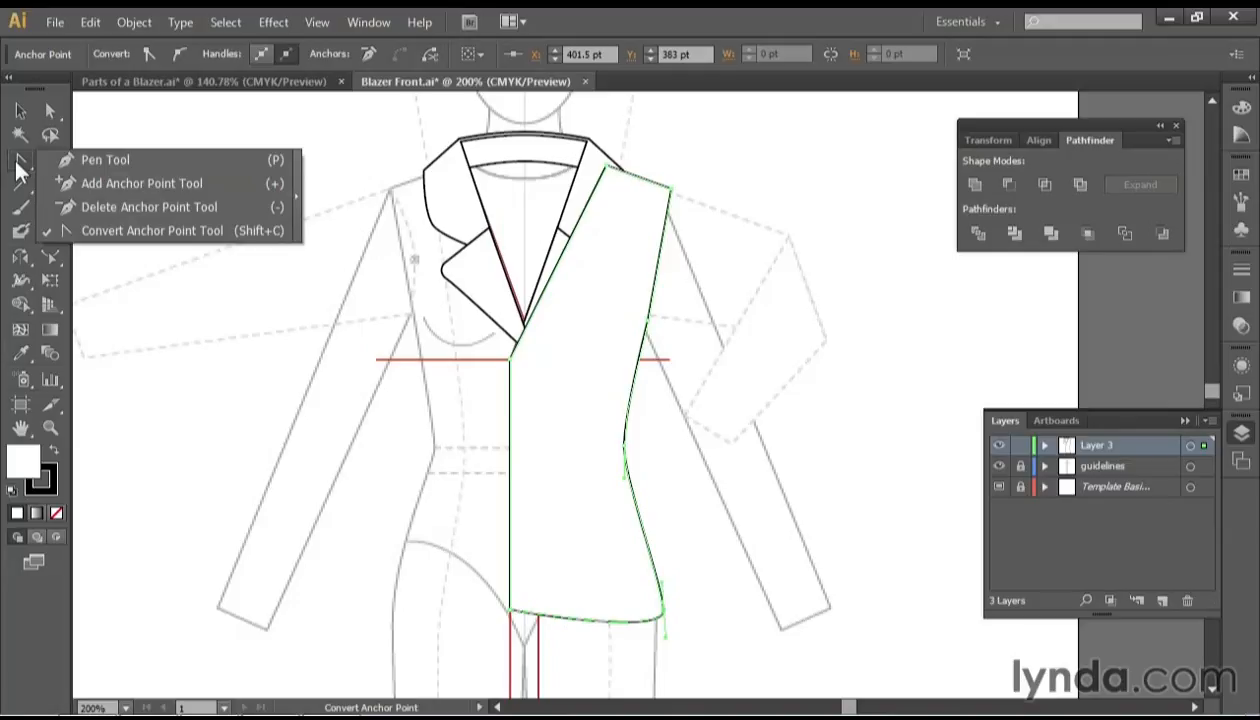
pyautogui.click(82, 181)
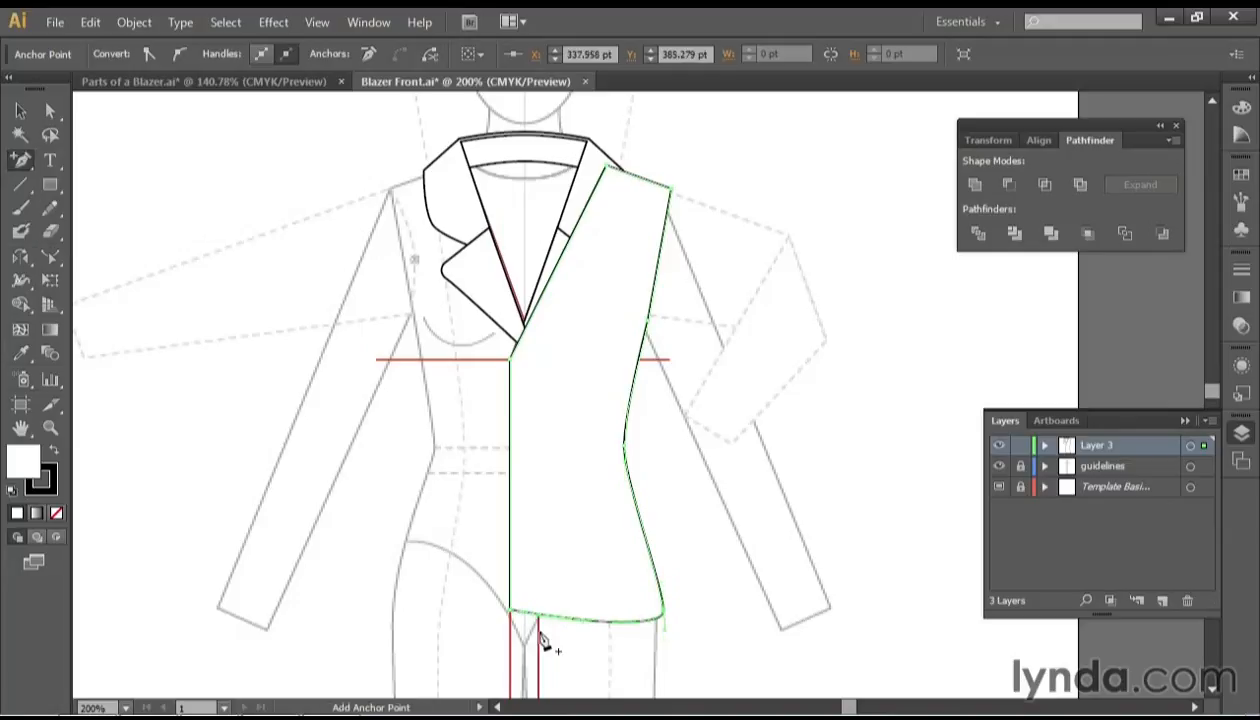
pyautogui.click(32, 160)
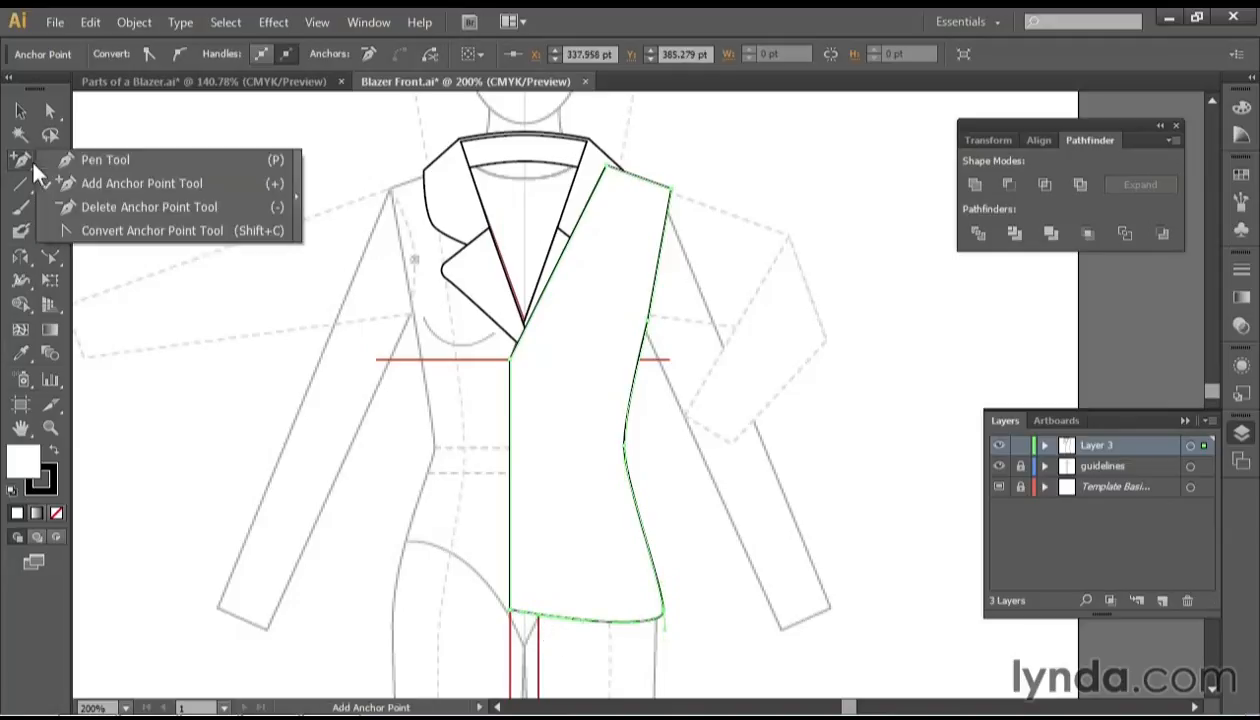
pyautogui.click(152, 231)
pyautogui.moveTo(510, 609); pyautogui.dragTo(507, 598)
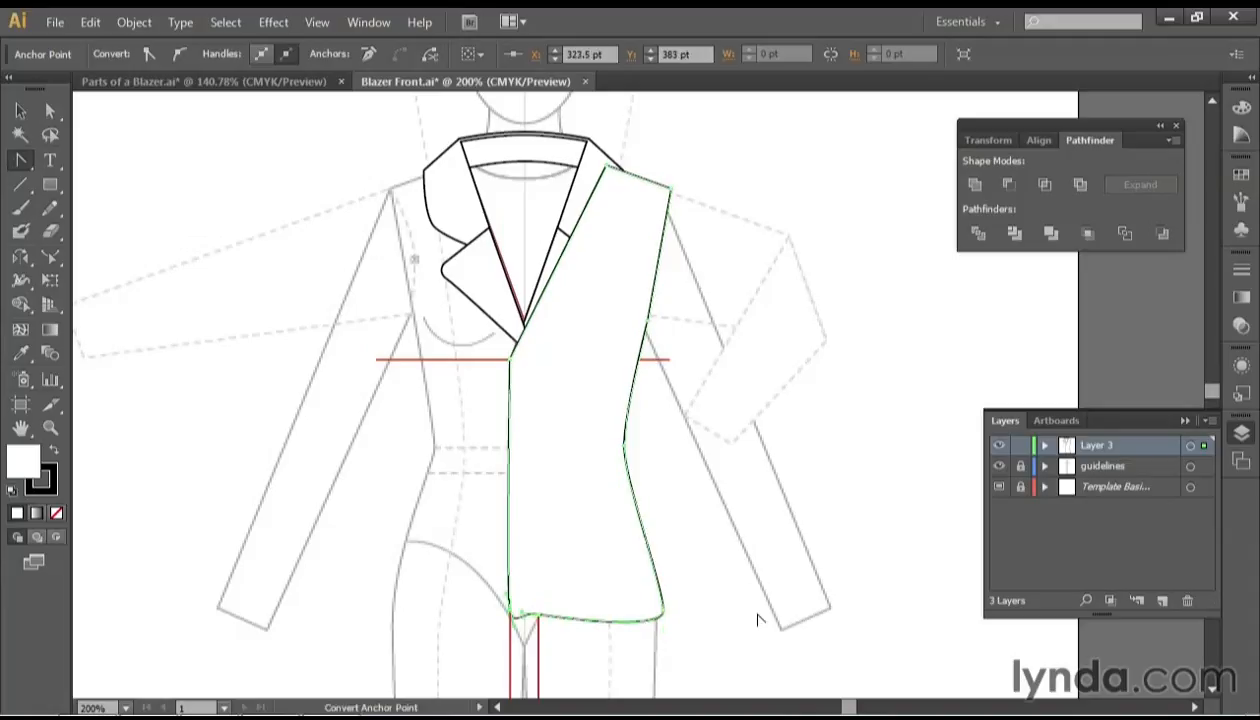
pyautogui.press('a')
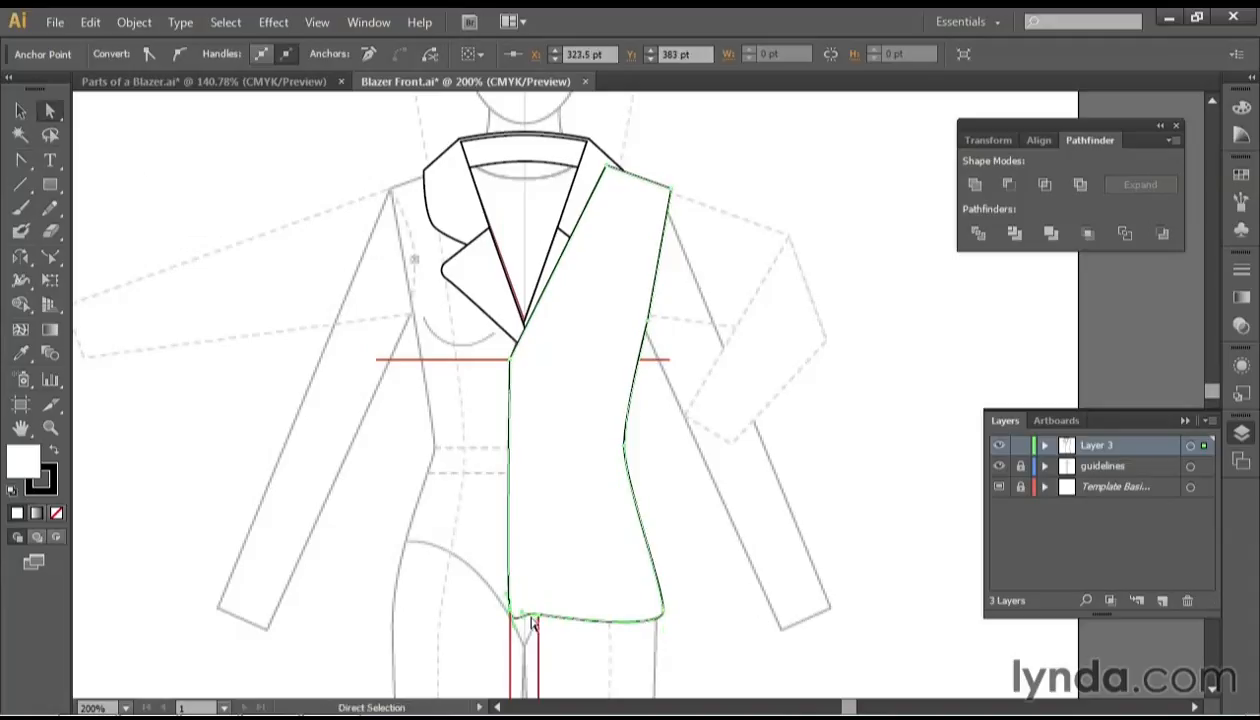
pyautogui.click(541, 625)
pyautogui.click(513, 606)
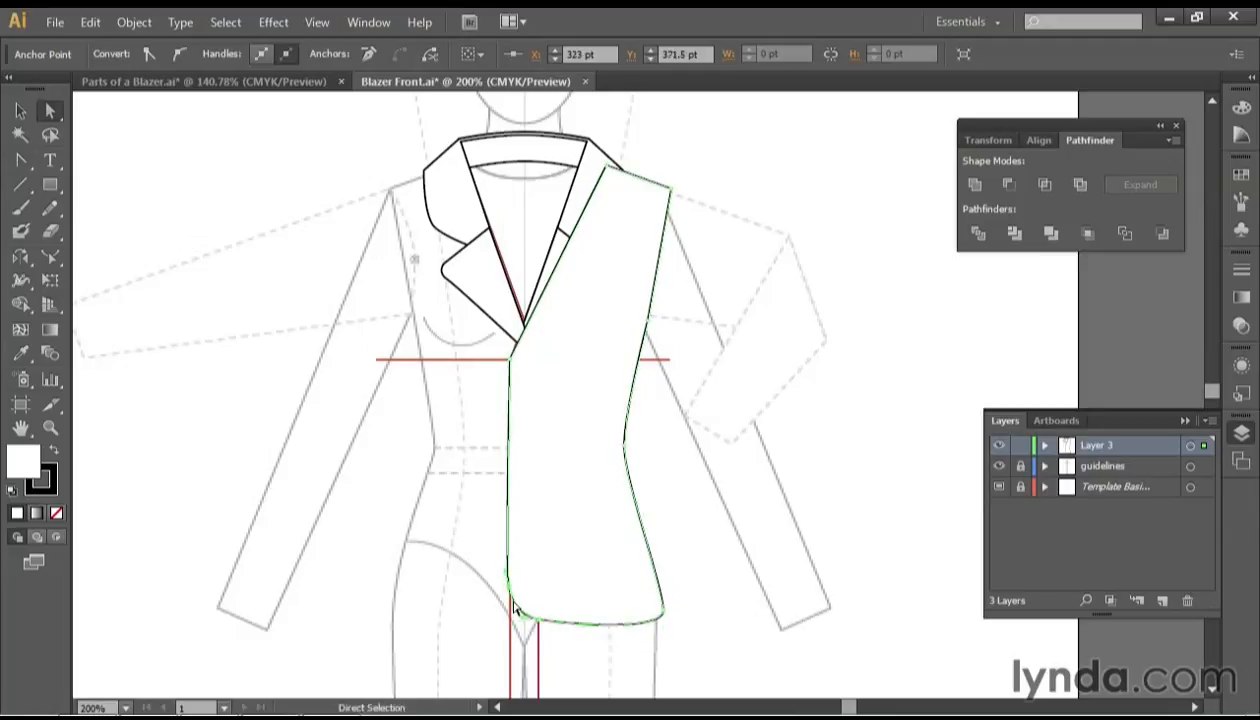
pyautogui.click(510, 608)
pyautogui.moveTo(508, 604); pyautogui.dragTo(510, 603)
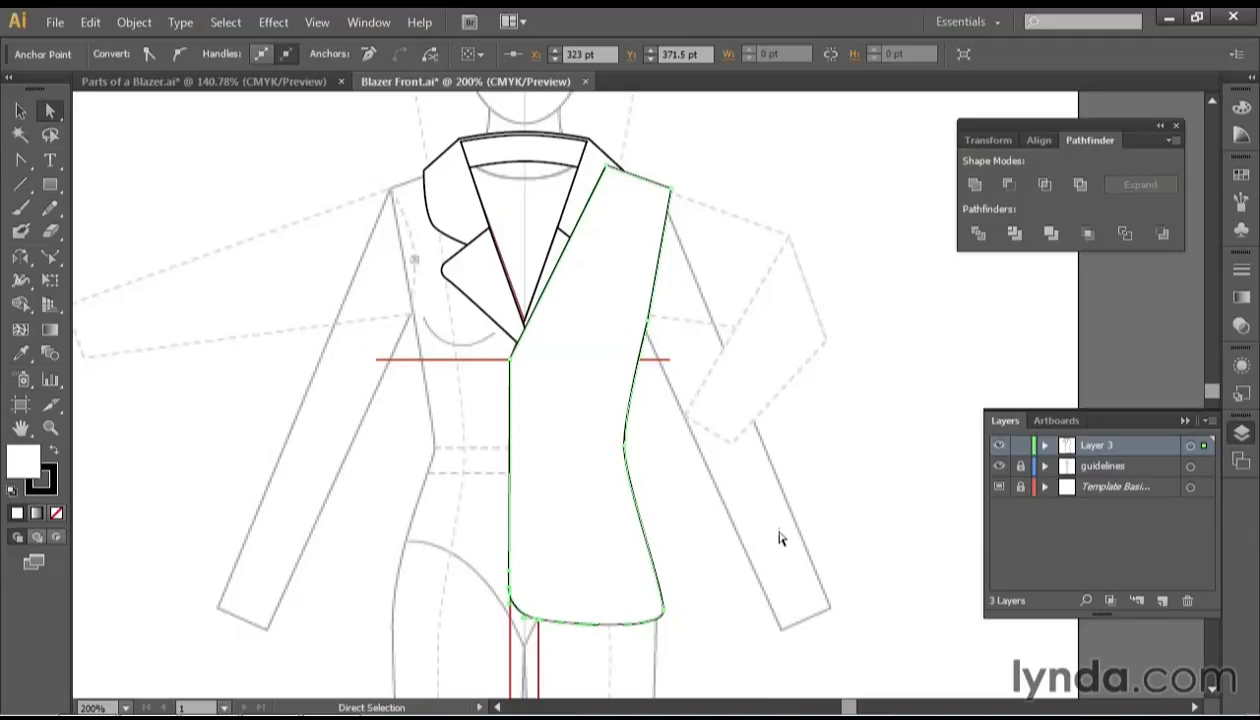
# Step: Move the panel's waist point 2 pt outward, adjust the outer hem corner slightly, and deselect the panel
pyautogui.moveTo(640, 432); pyautogui.dragTo(609, 468)
pyautogui.press('Right')
pyautogui.press('Right')
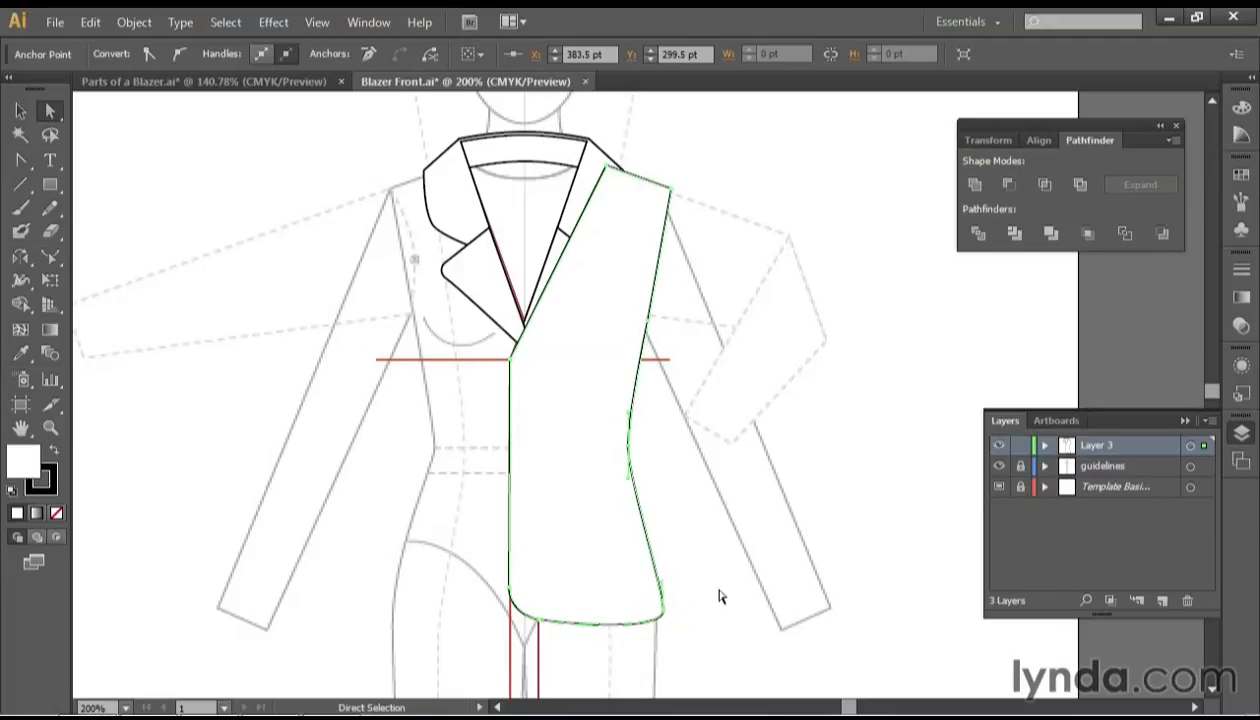
pyautogui.click(664, 617)
pyautogui.click(20, 110)
pyautogui.click(200, 210)
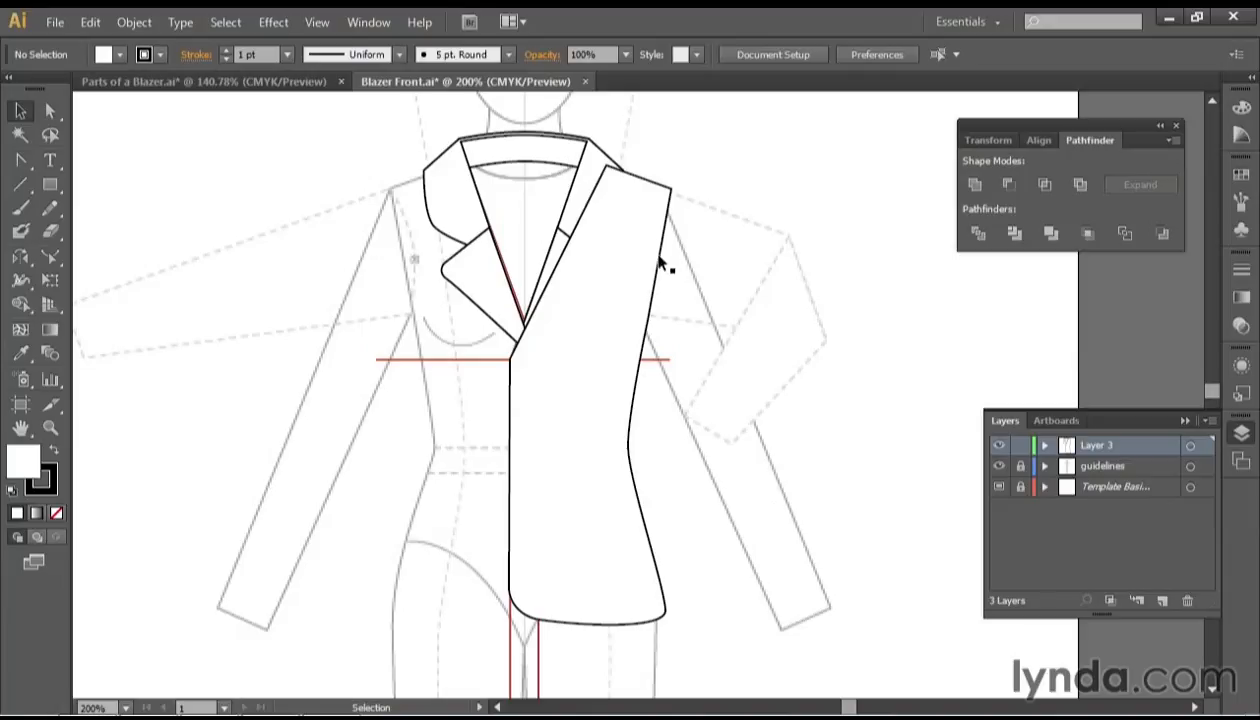
# Step: Copy only the armhole segment of the front body panel and paste it in front in the same place
pyautogui.click(50, 111)
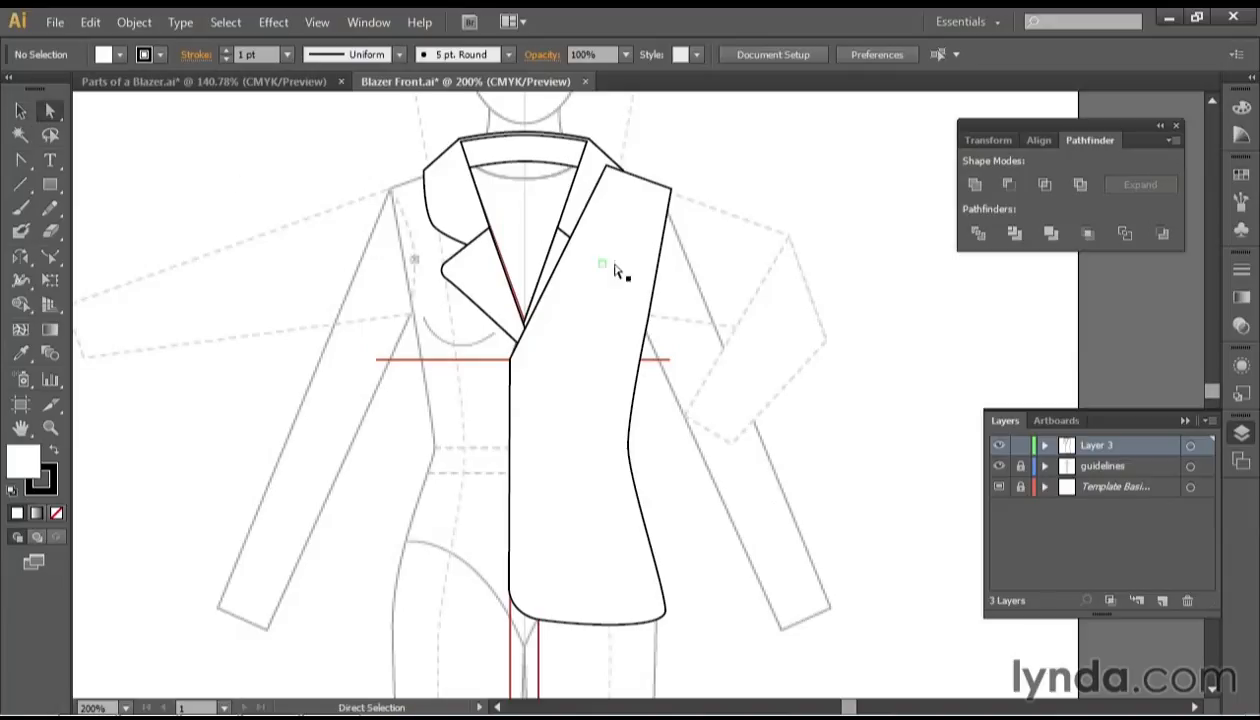
pyautogui.click(663, 248)
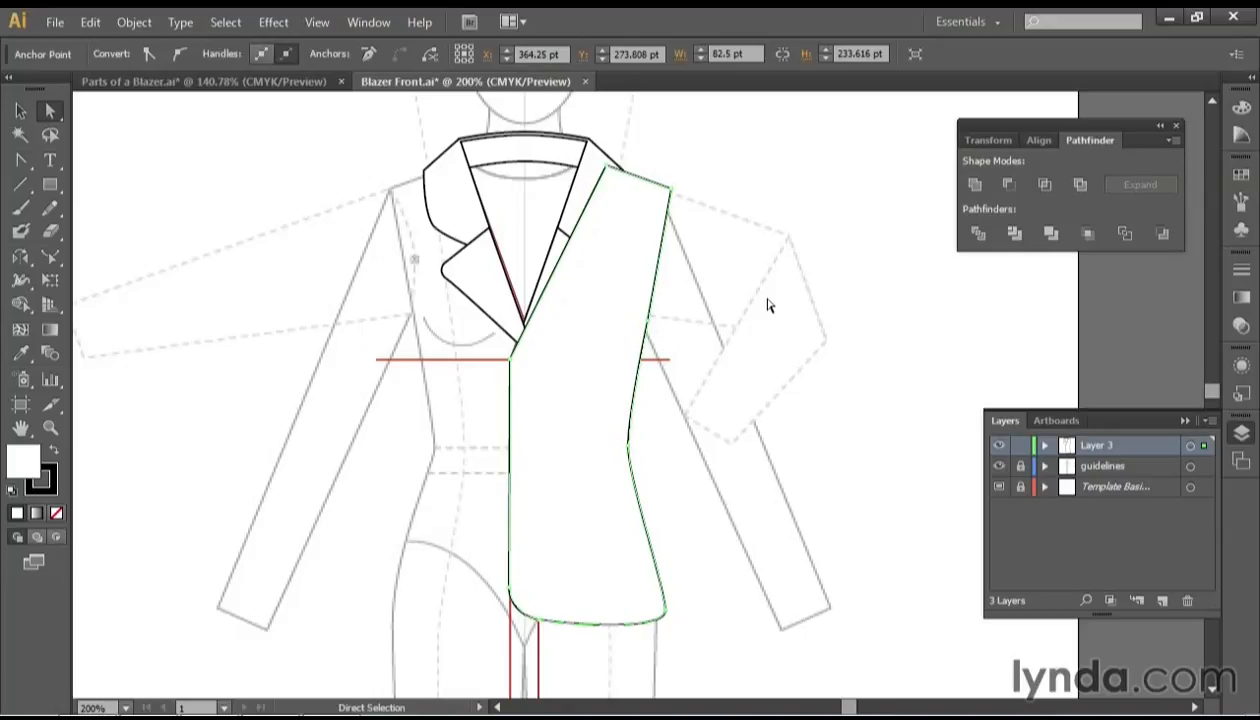
pyautogui.hotkey('ctrl', 'f')
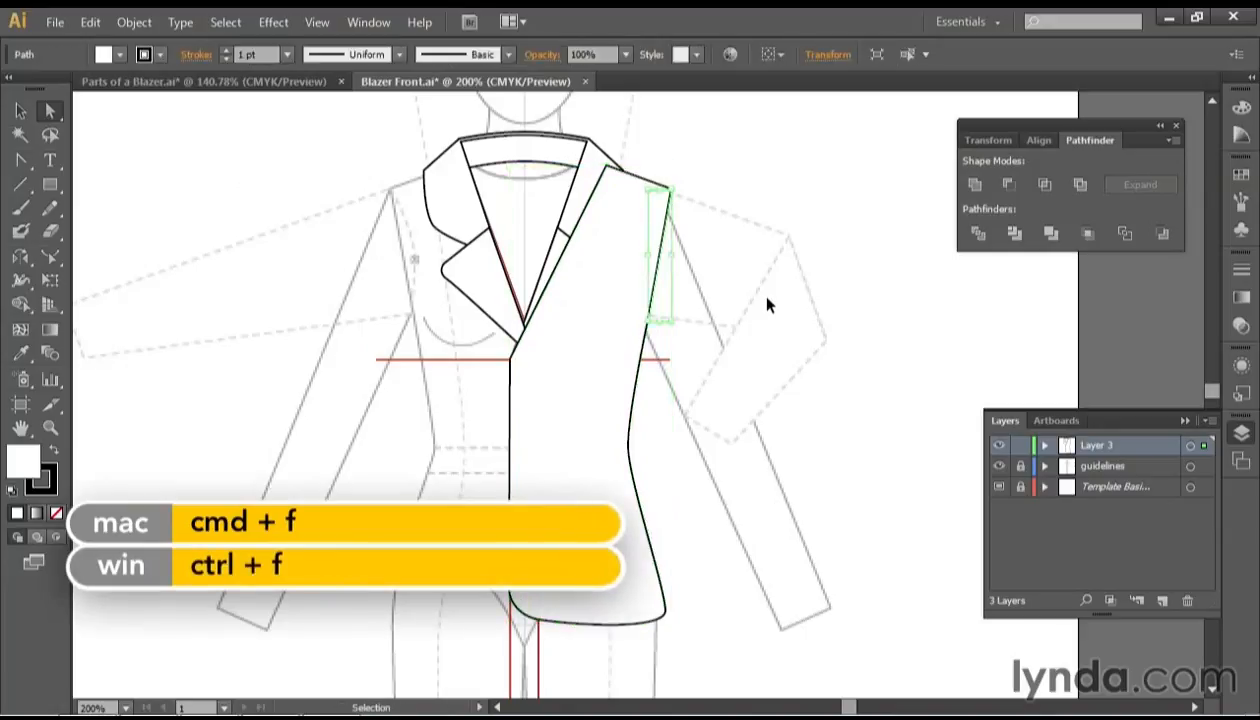
pyautogui.press('a')
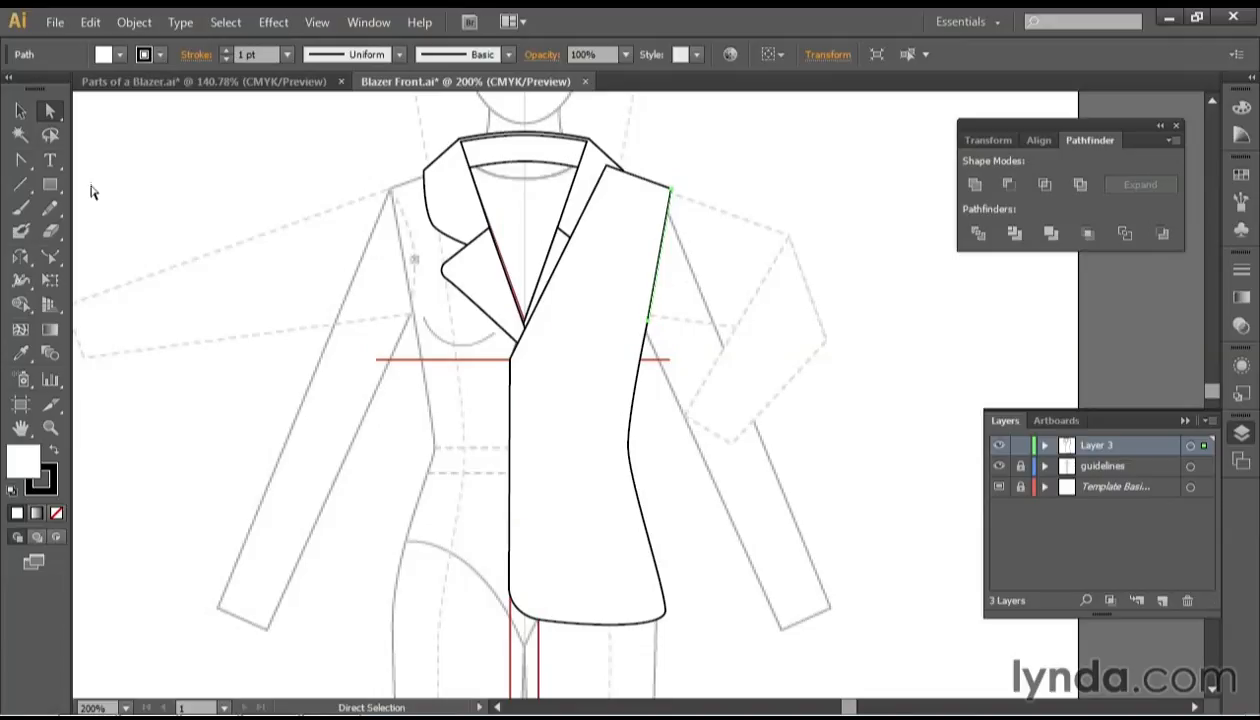
# Step: Extend the copied armhole segment into a closed right sleeve following the template arm down to the wrist and back to the underarm, and deselect it
pyautogui.click(22, 159)
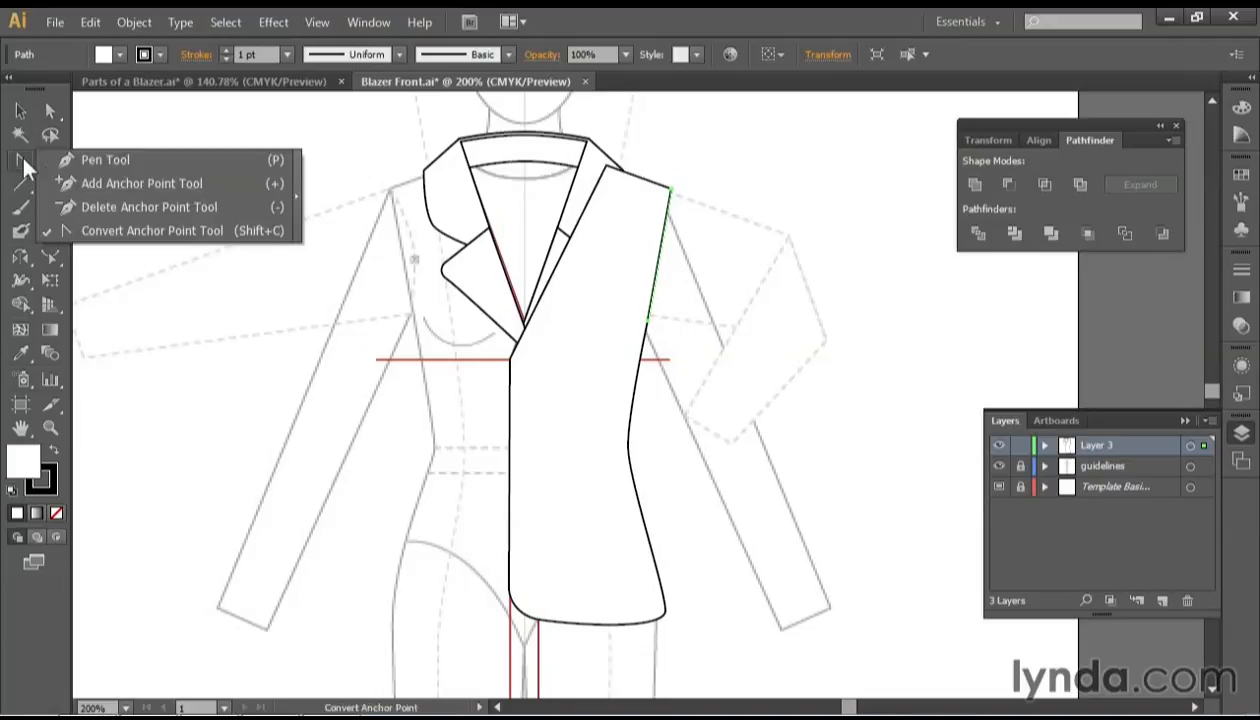
pyautogui.click(80, 159)
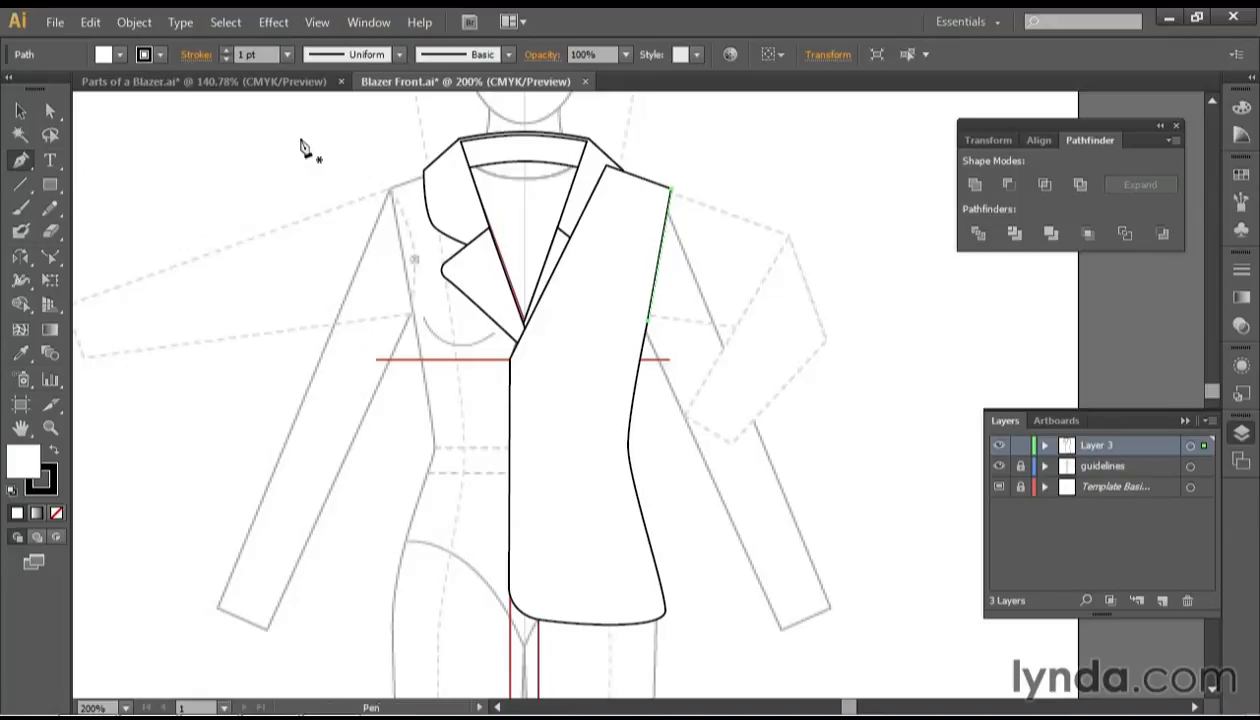
pyautogui.click(673, 195)
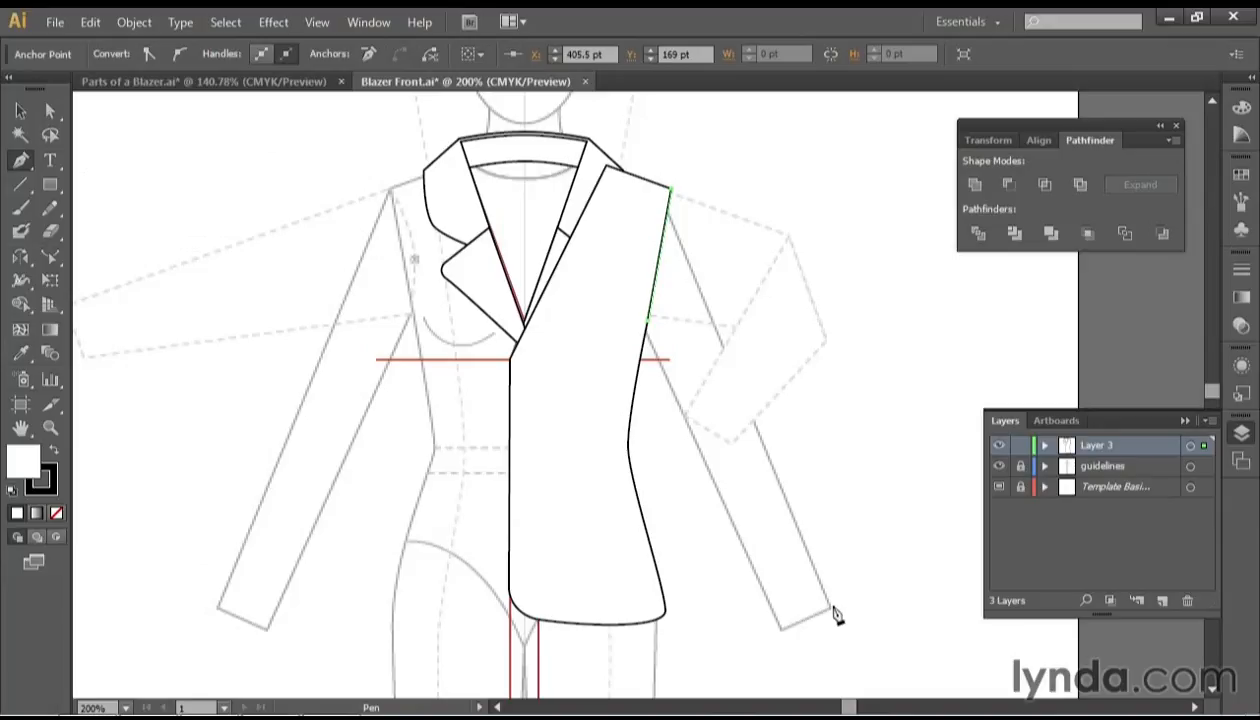
pyautogui.click(831, 605)
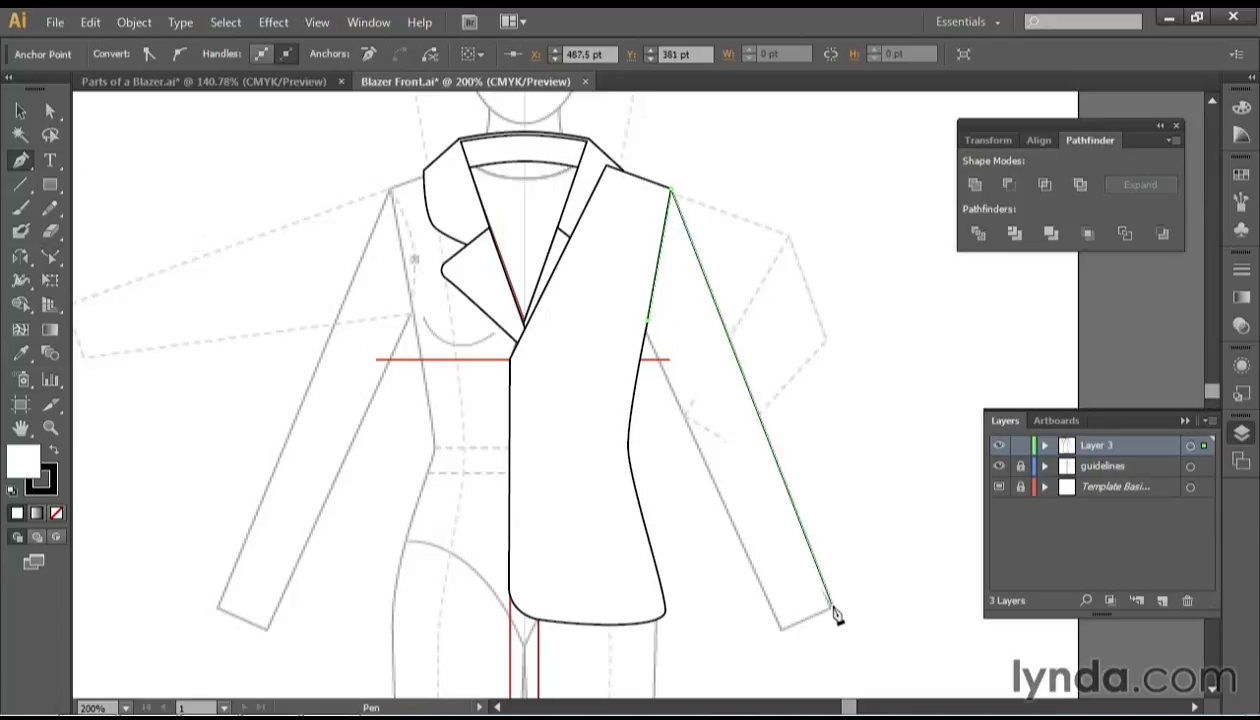
pyautogui.click(776, 632)
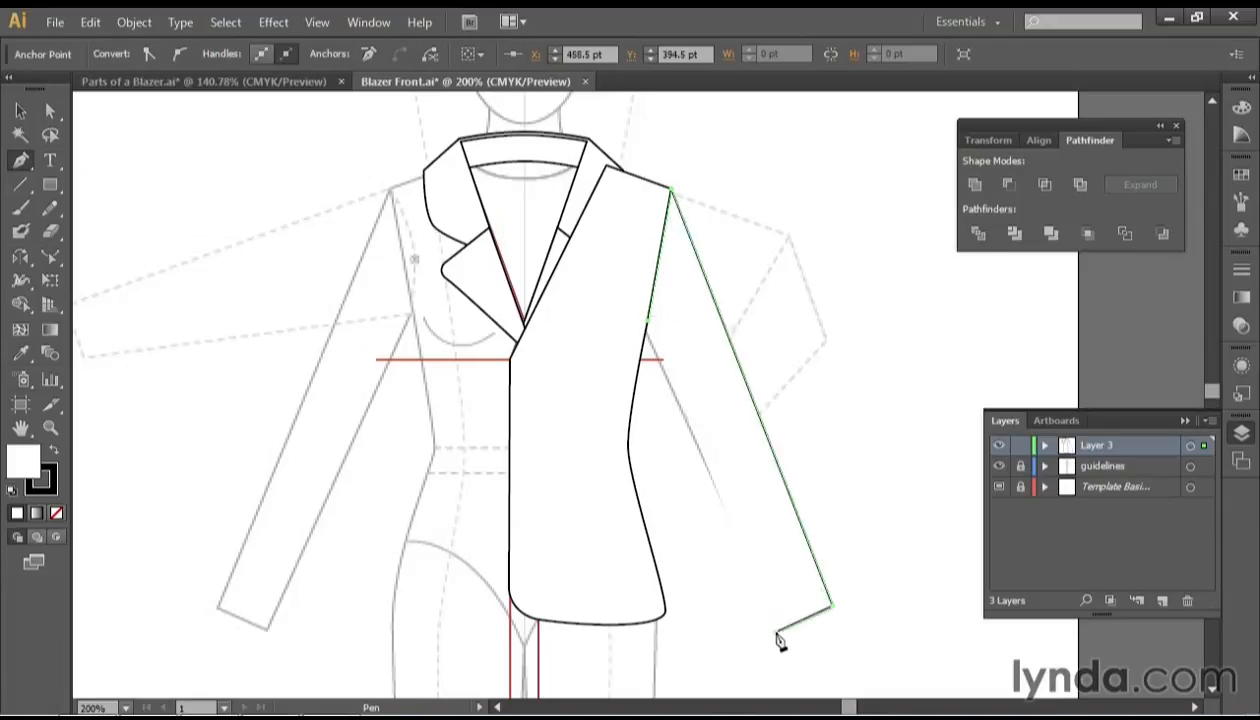
pyautogui.click(649, 325)
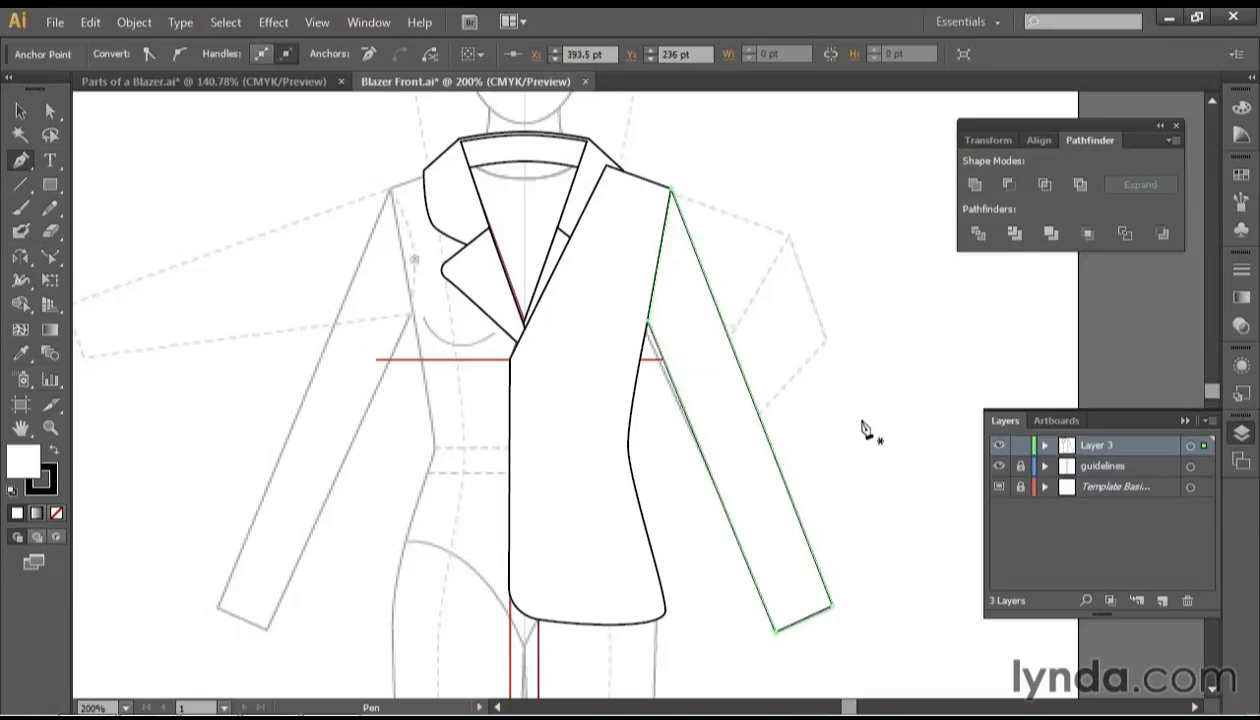
pyautogui.click(20, 113)
pyautogui.click(178, 158)
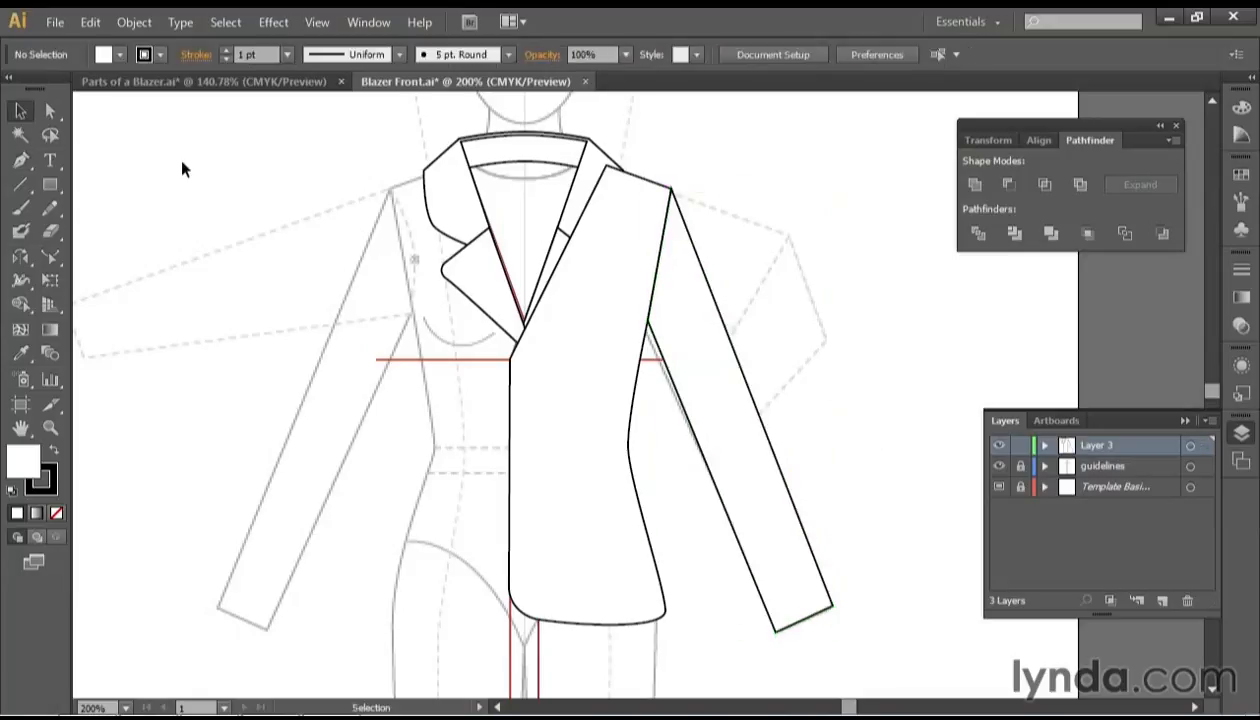
# Step: Draw an unfilled princess seam line on the front body panel from the mid-armhole through the bust and waist to just below the hem
pyautogui.press('p')
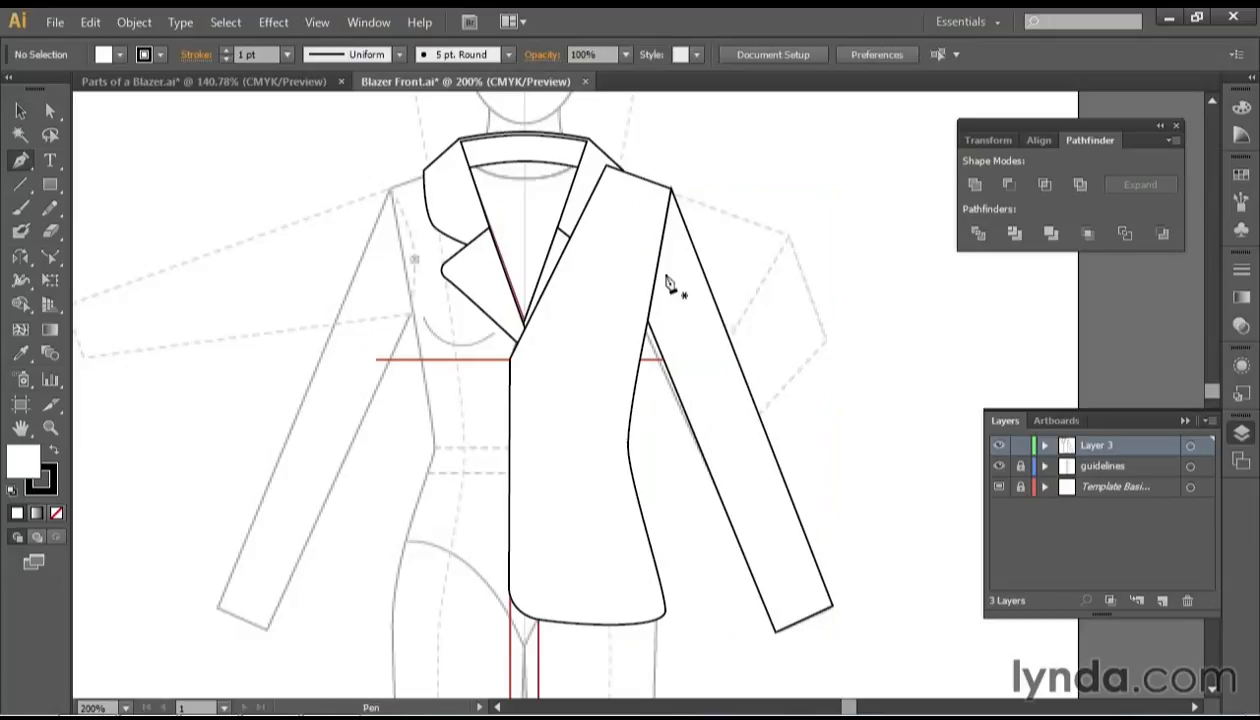
pyautogui.click(660, 279)
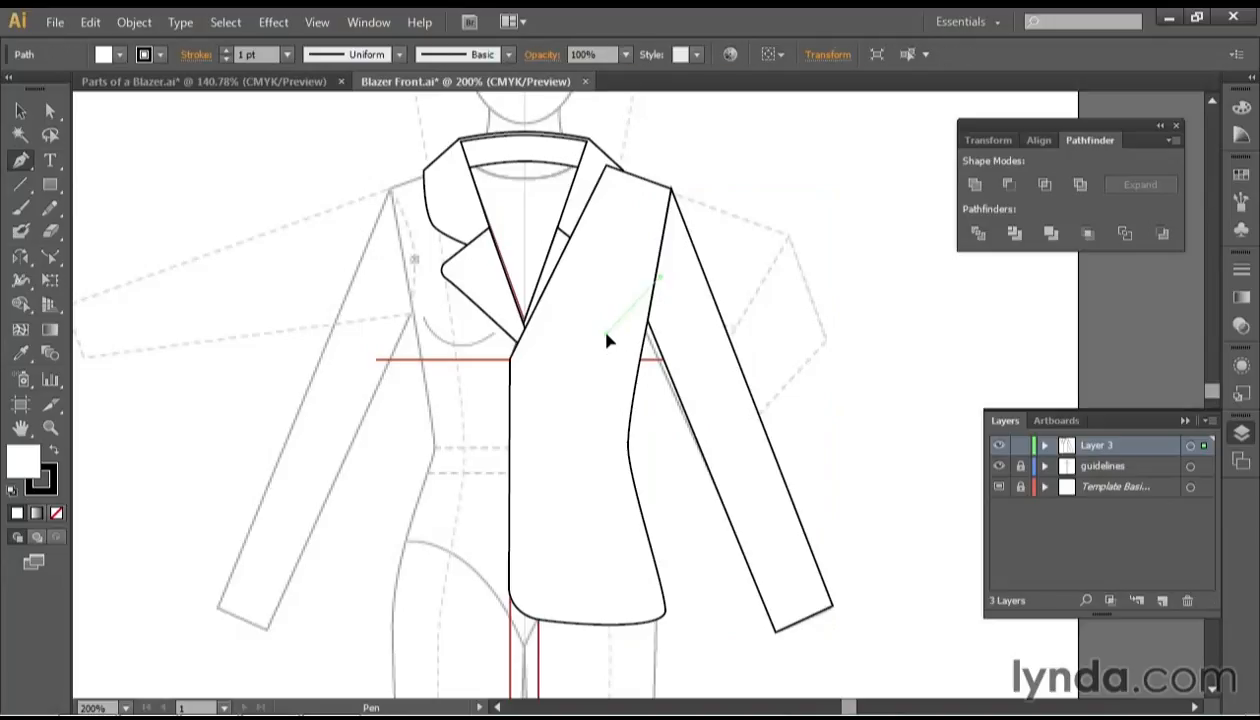
pyautogui.click(607, 334)
pyautogui.click(597, 458)
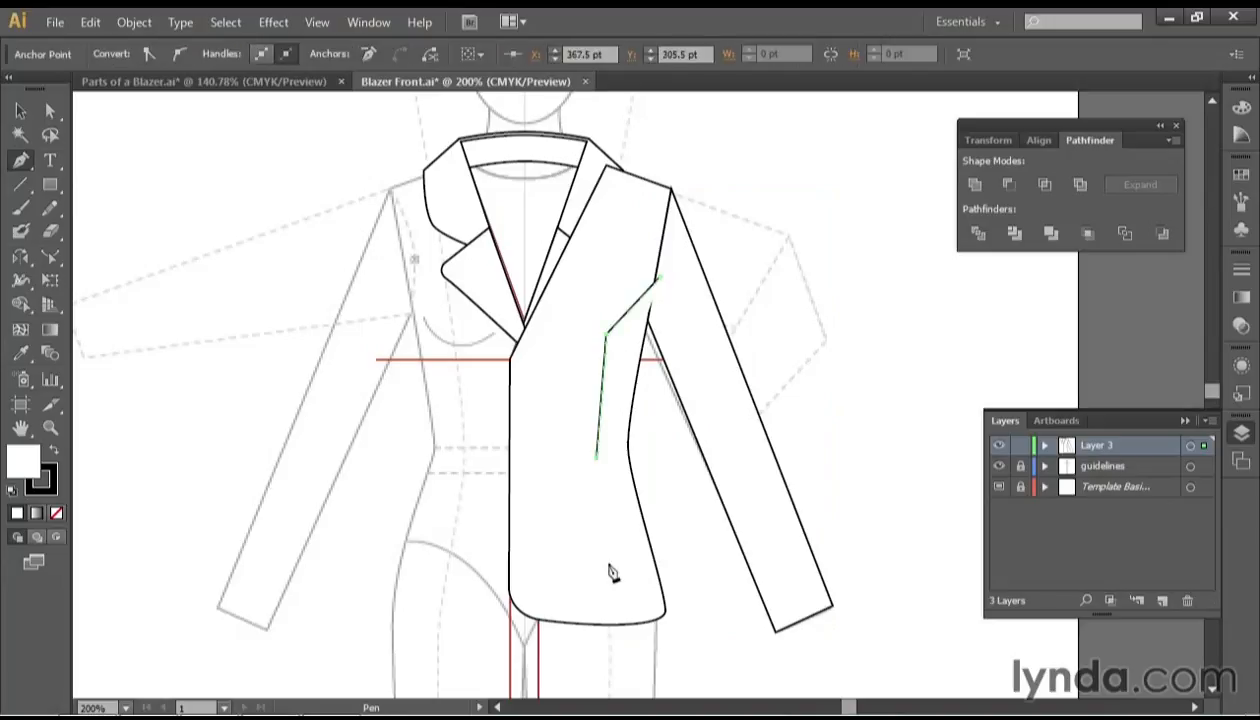
pyautogui.click(628, 643)
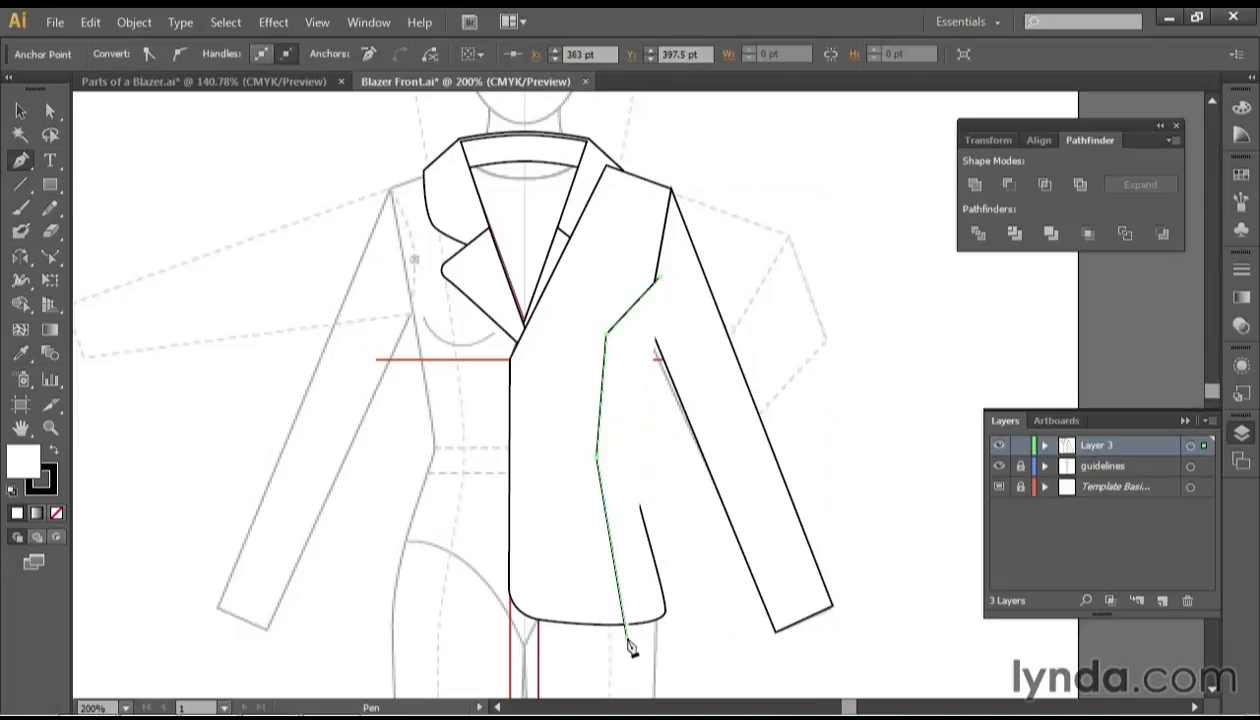
pyautogui.press('/')
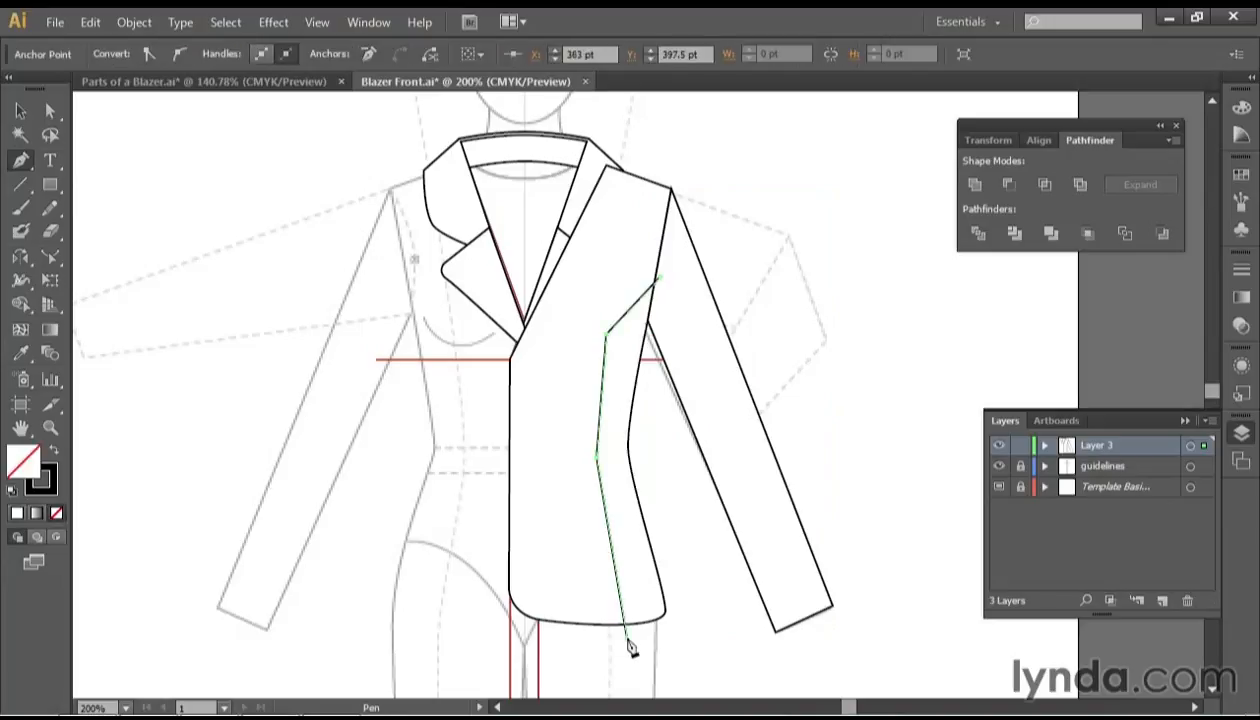
# Step: Convert the seam line's bust and waist anchor points to smooth points so it curves, and deselect it
pyautogui.click(28, 157)
pyautogui.click(104, 231)
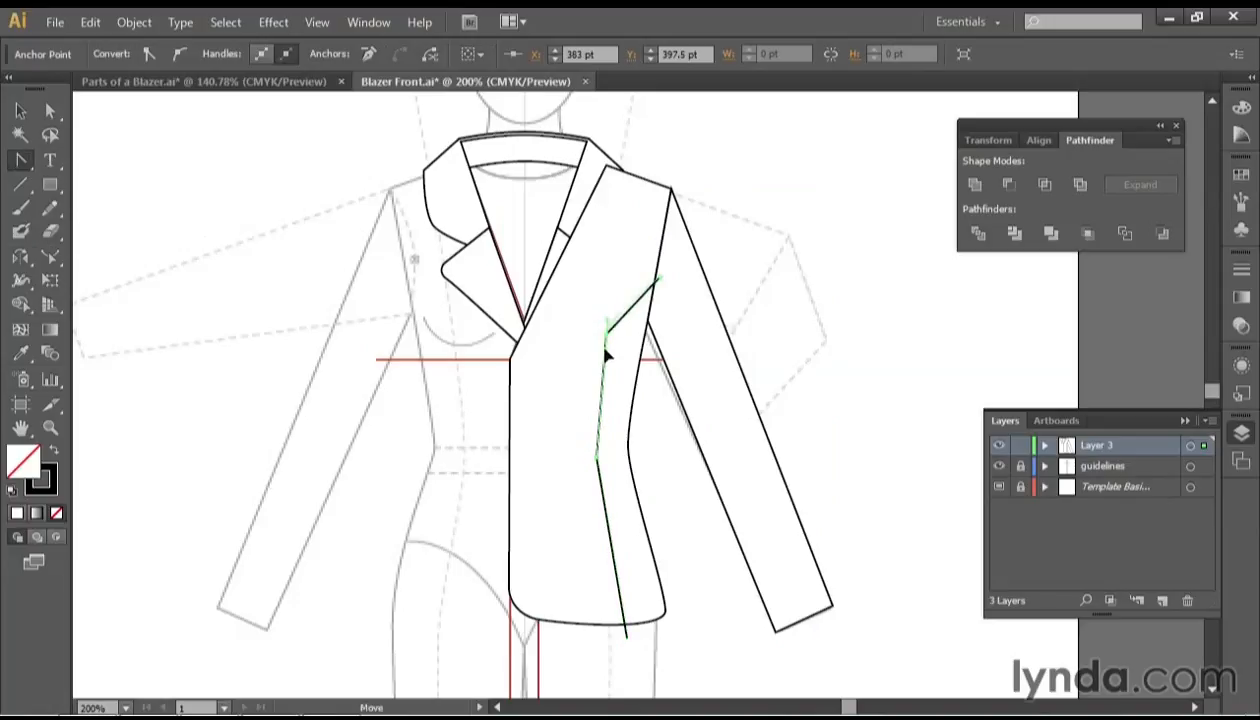
pyautogui.moveTo(605, 366); pyautogui.dragTo(600, 512)
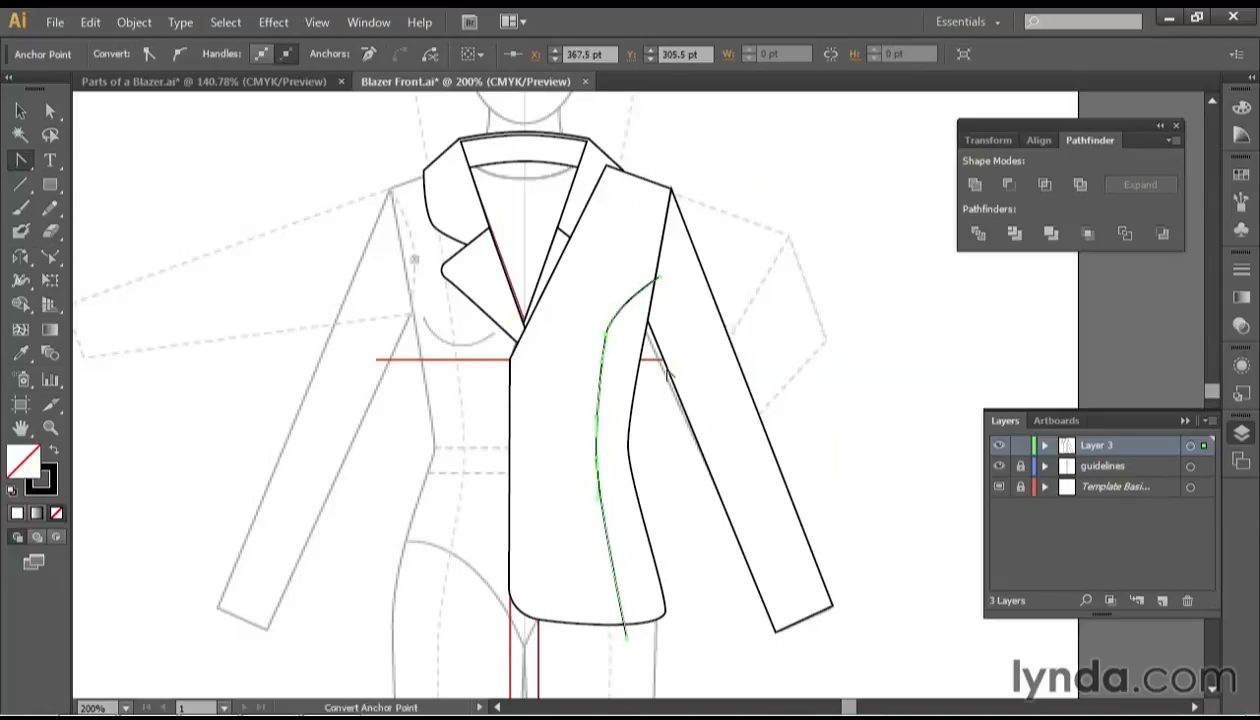
pyautogui.click(56, 112)
pyautogui.click(121, 158)
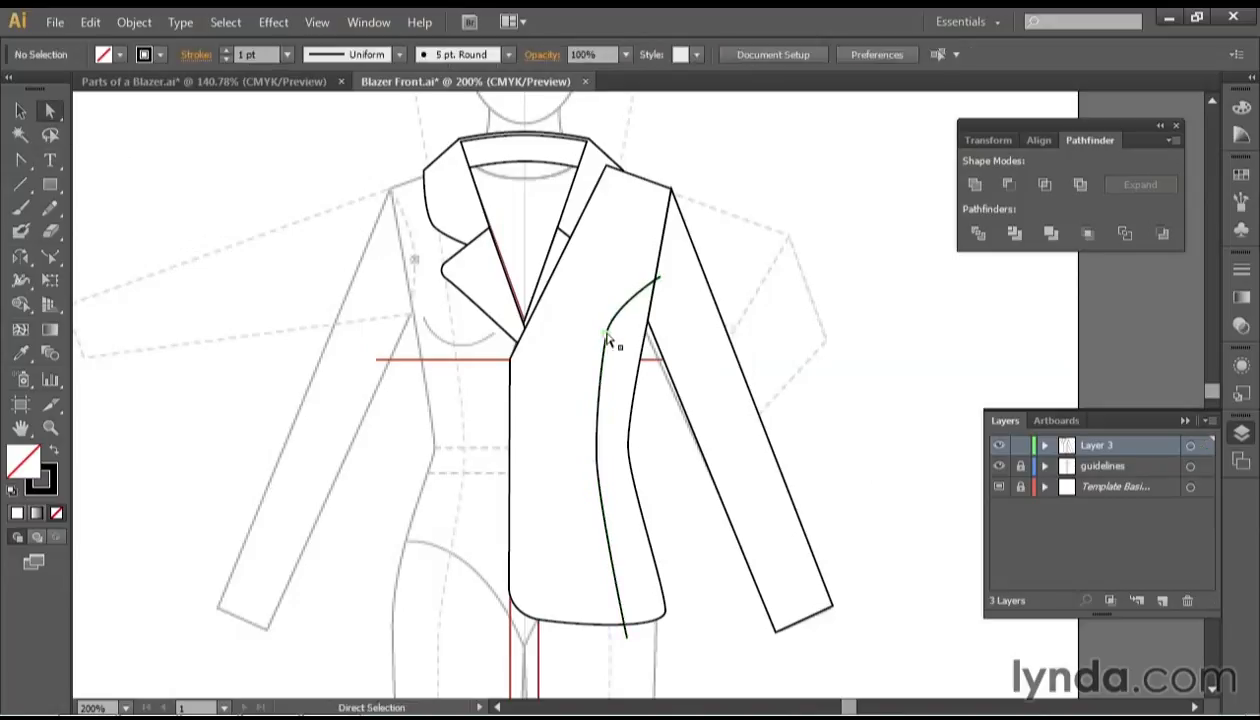
# Step: Shift the seam line's bust and waist anchor points slightly toward the side of the body, and deselect the line
pyautogui.moveTo(607, 332); pyautogui.dragTo(610, 340)
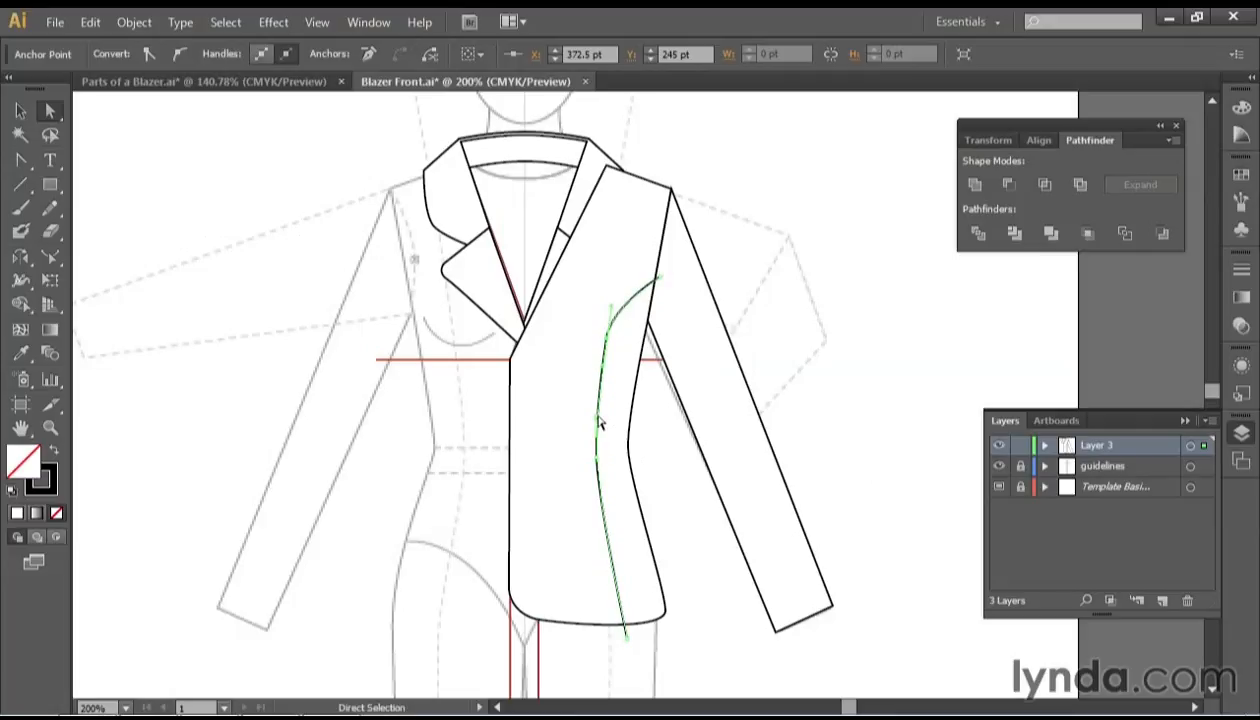
pyautogui.moveTo(602, 470); pyautogui.dragTo(604, 462)
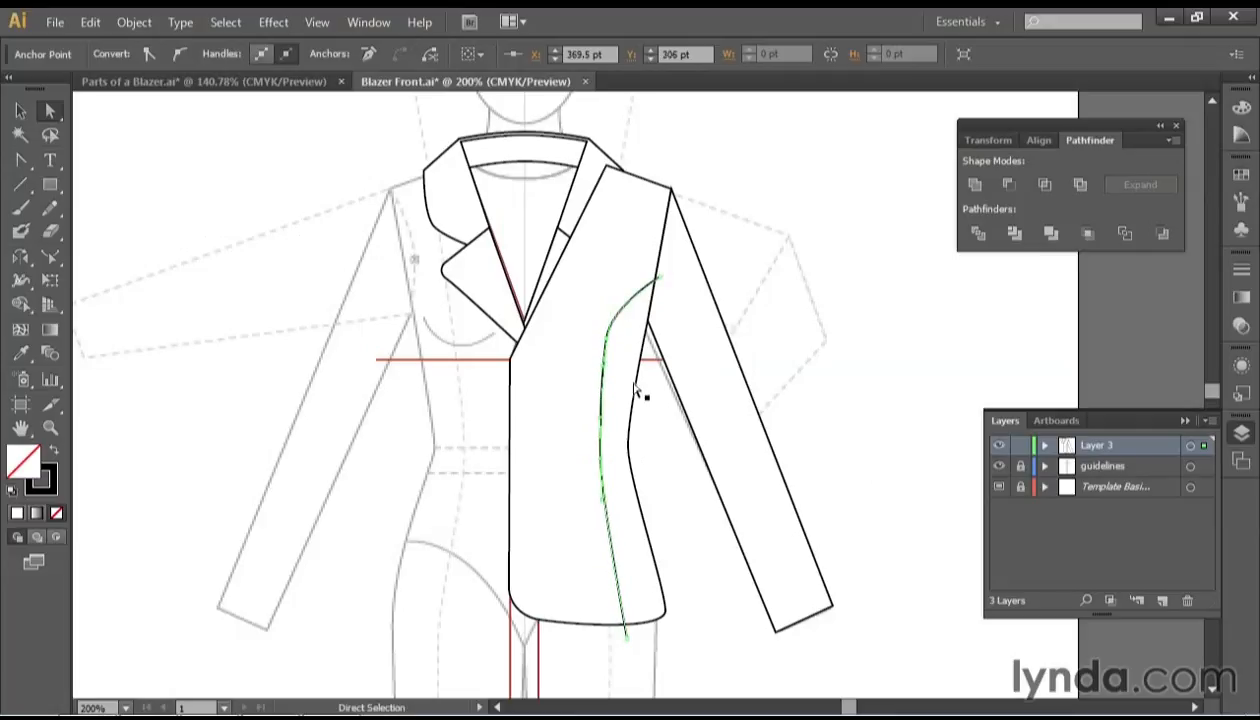
pyautogui.moveTo(607, 343); pyautogui.dragTo(612, 337)
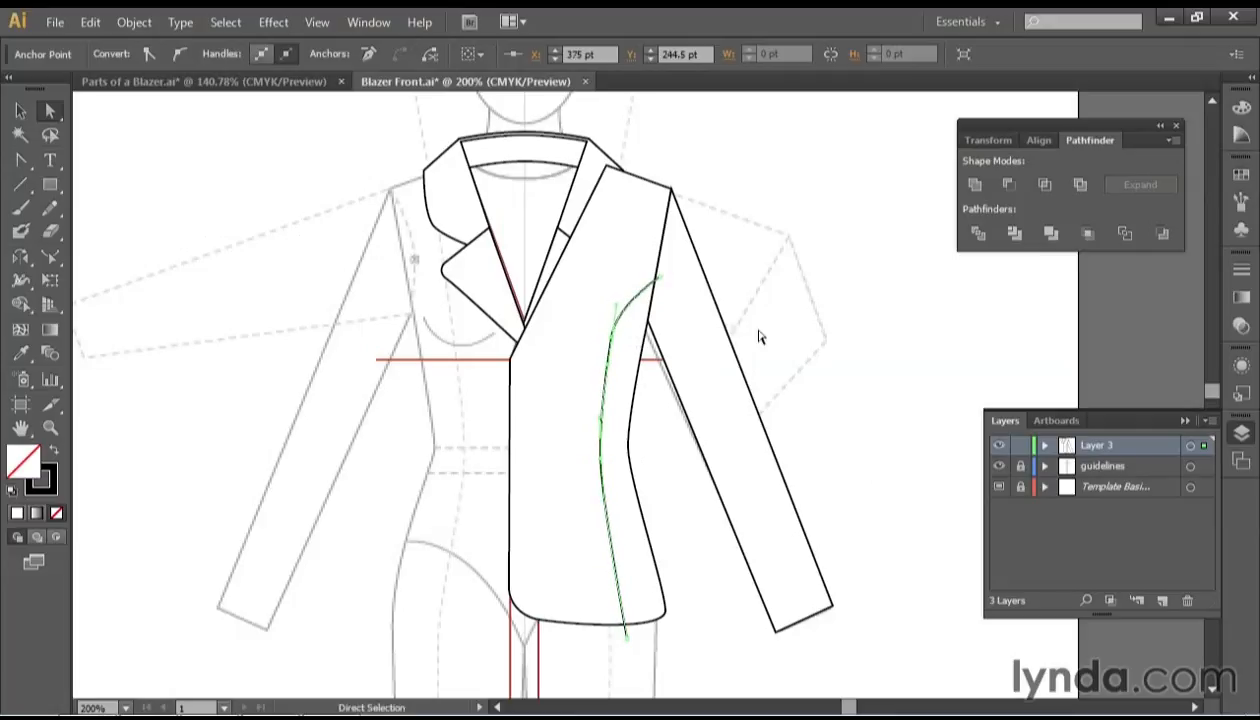
pyautogui.click(807, 318)
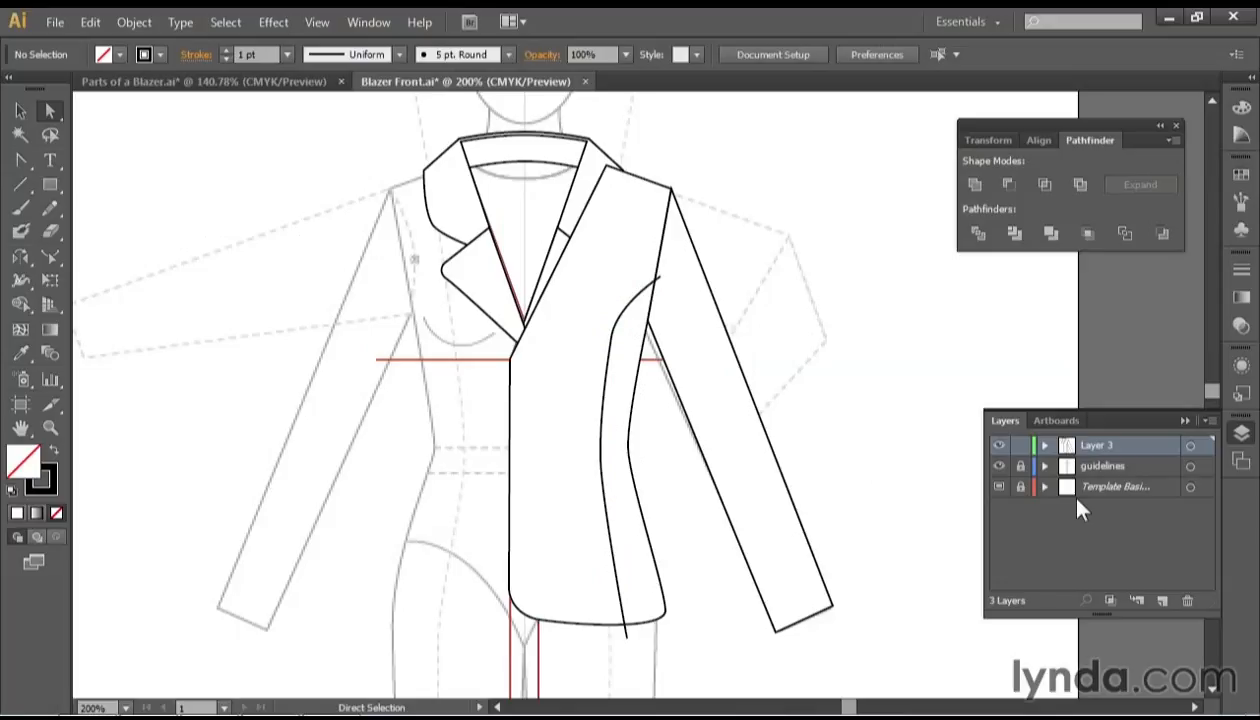
# Step: Divide the front body panel along the seam line with Pathfinder, ungroup the resulting pieces and deselect them
pyautogui.click(20, 111)
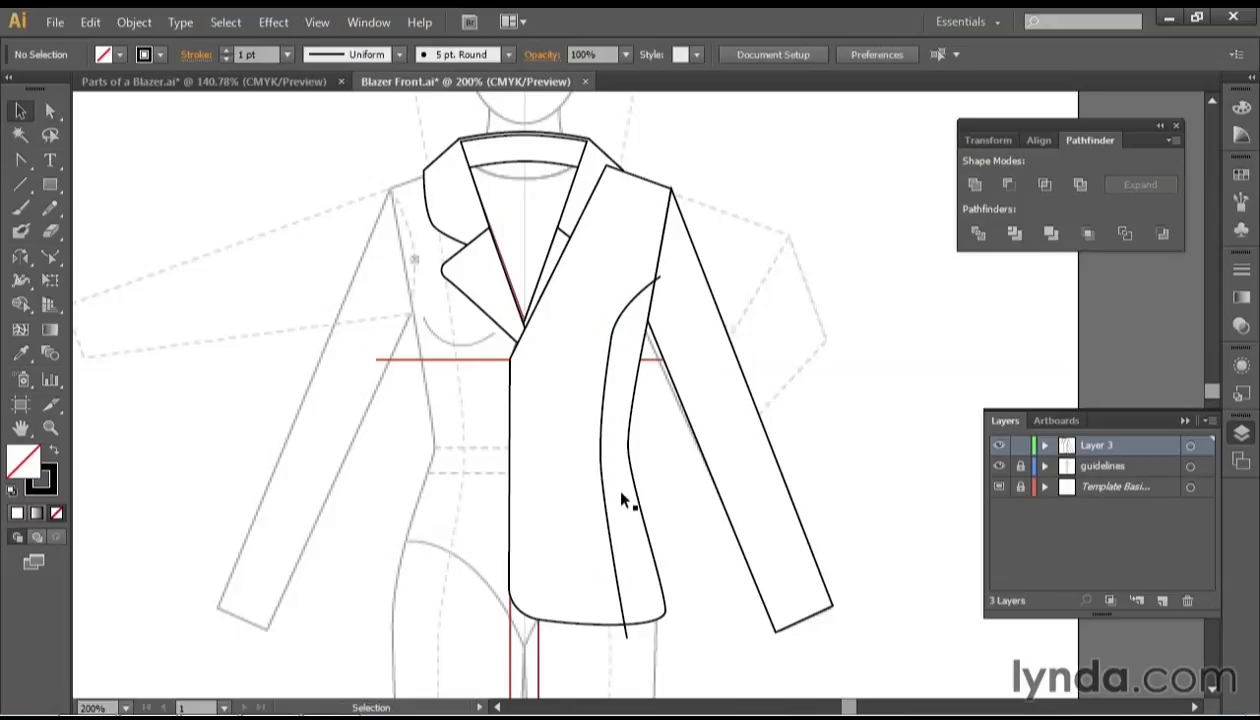
pyautogui.moveTo(559, 532); pyautogui.dragTo(559, 532)
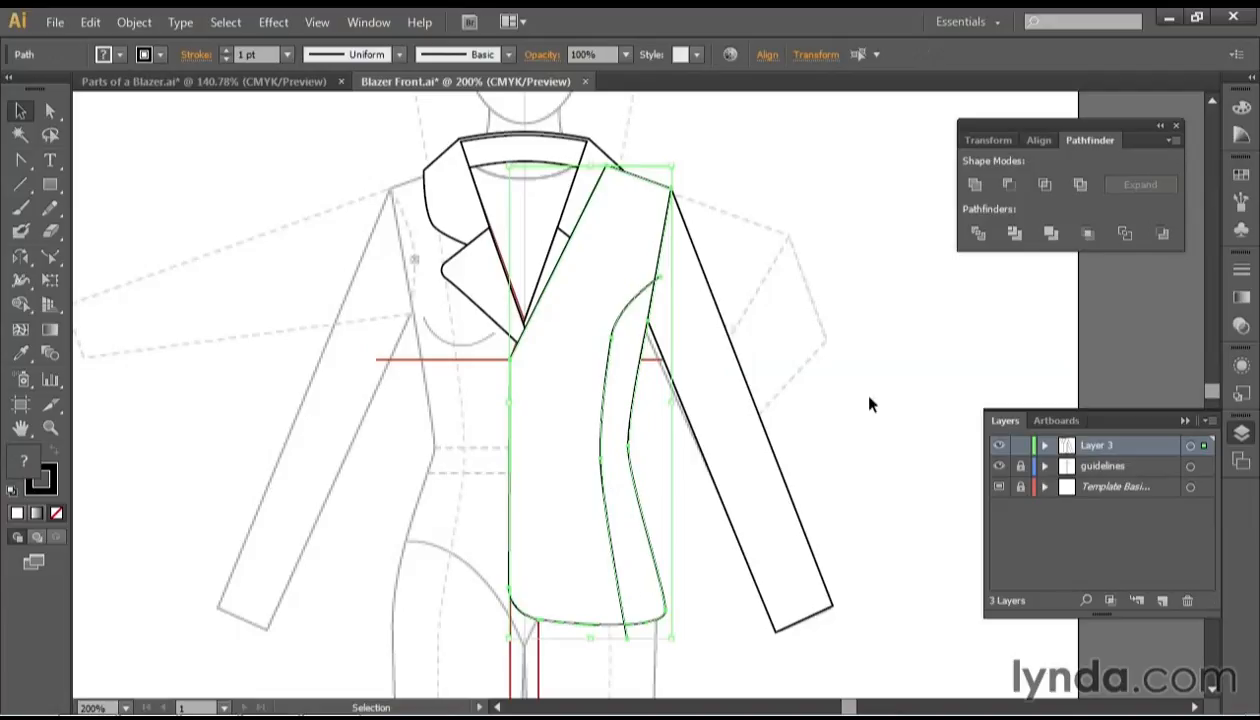
pyautogui.moveTo(1004, 132); pyautogui.dragTo(868, 133)
pyautogui.click(844, 236)
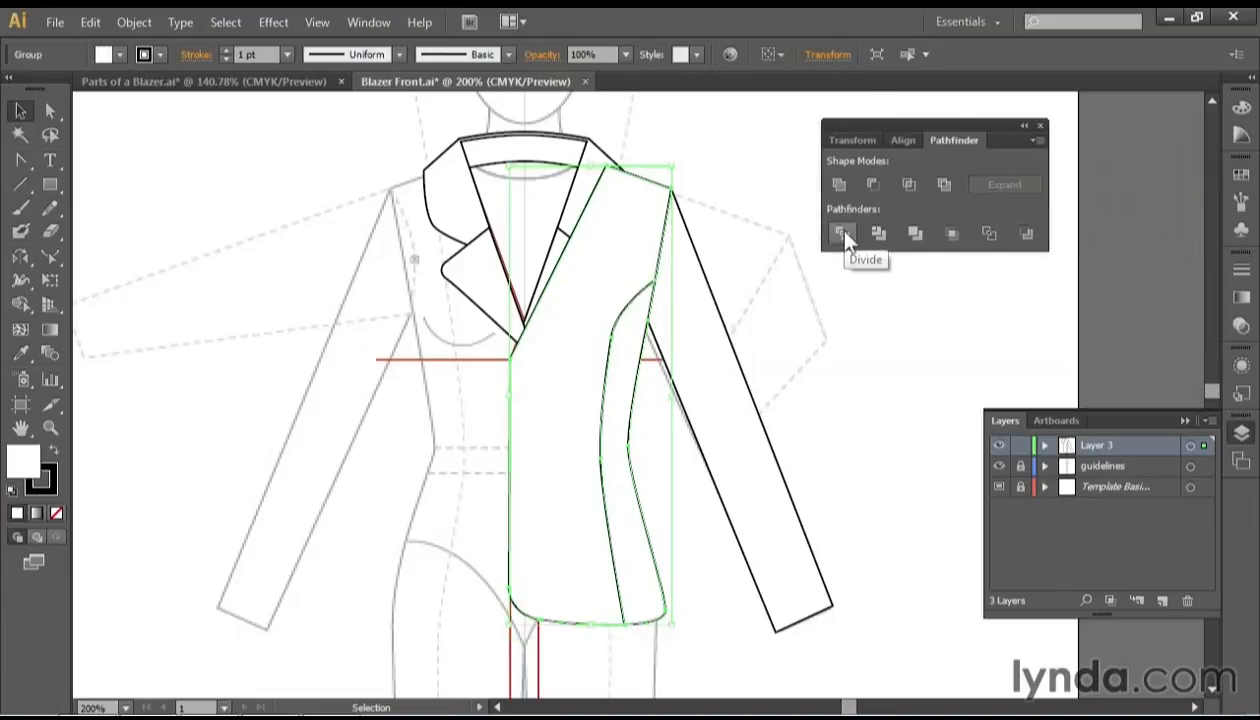
pyautogui.rightClick(812, 292)
pyautogui.click(866, 415)
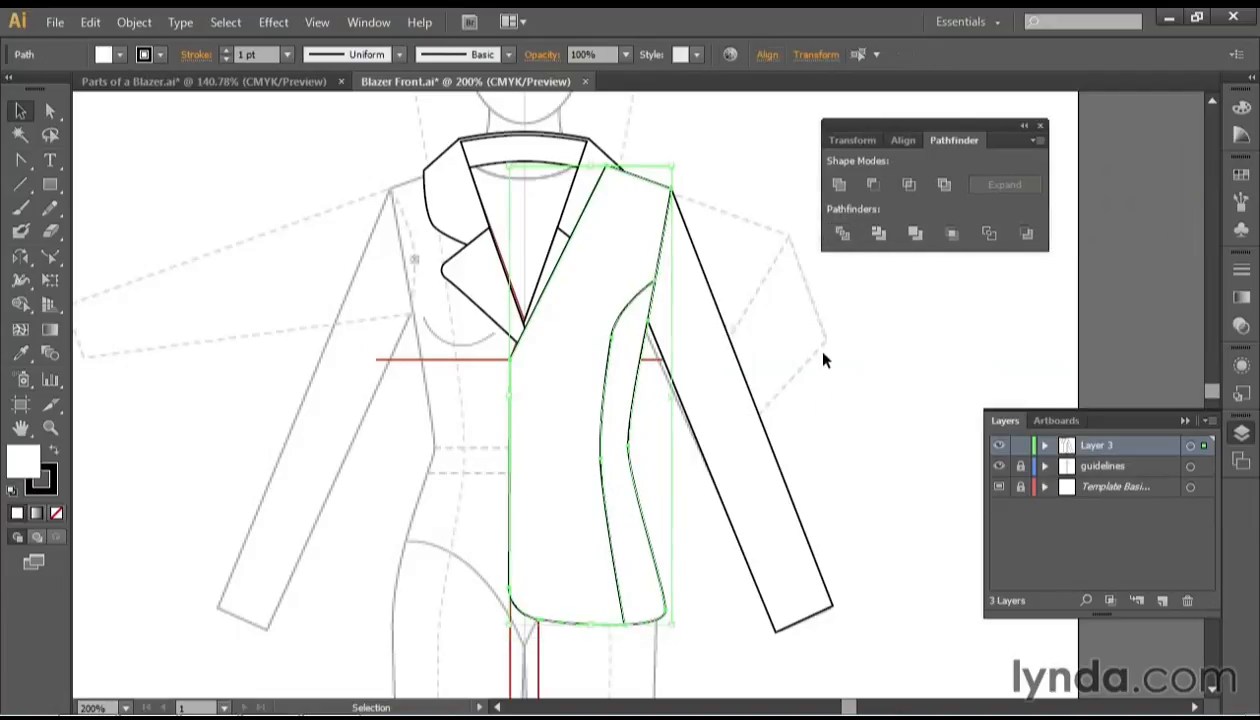
pyautogui.click(884, 390)
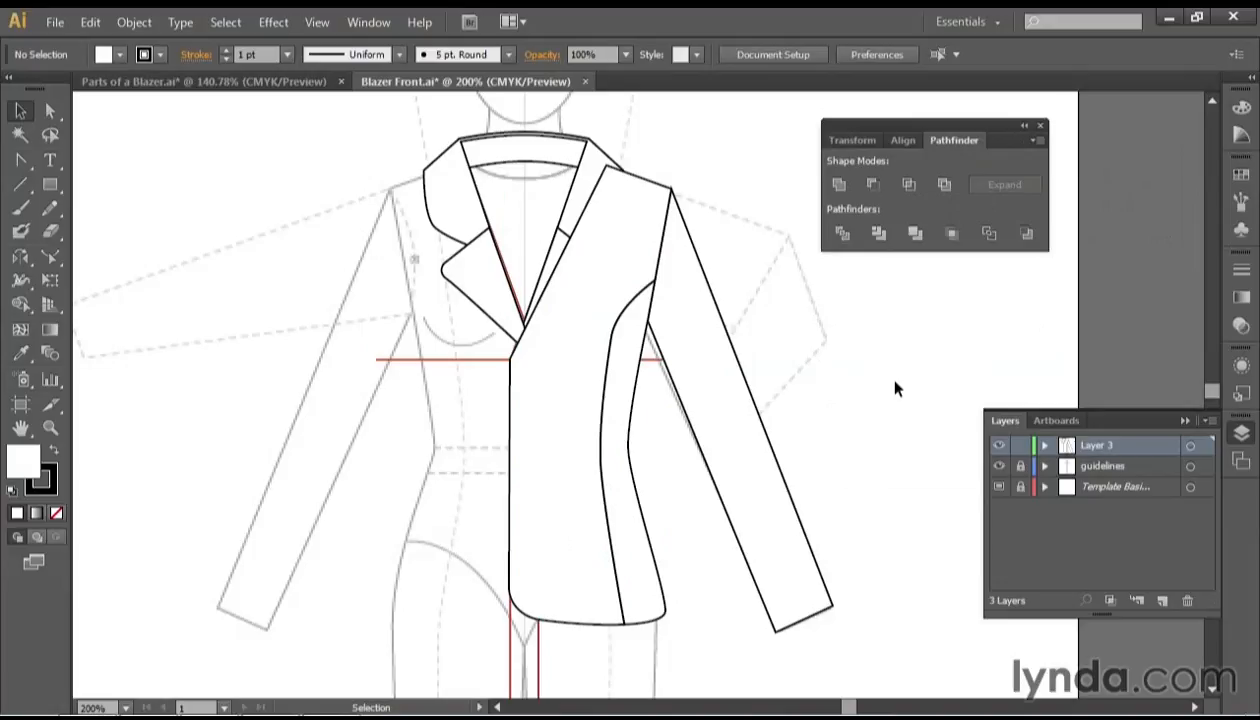
# Step: Reflect a copy of the front panel pieces and sleeve across the vertical centre-front axis to form the other half of the blazer
pyautogui.moveTo(472, 461); pyautogui.dragTo(830, 567)
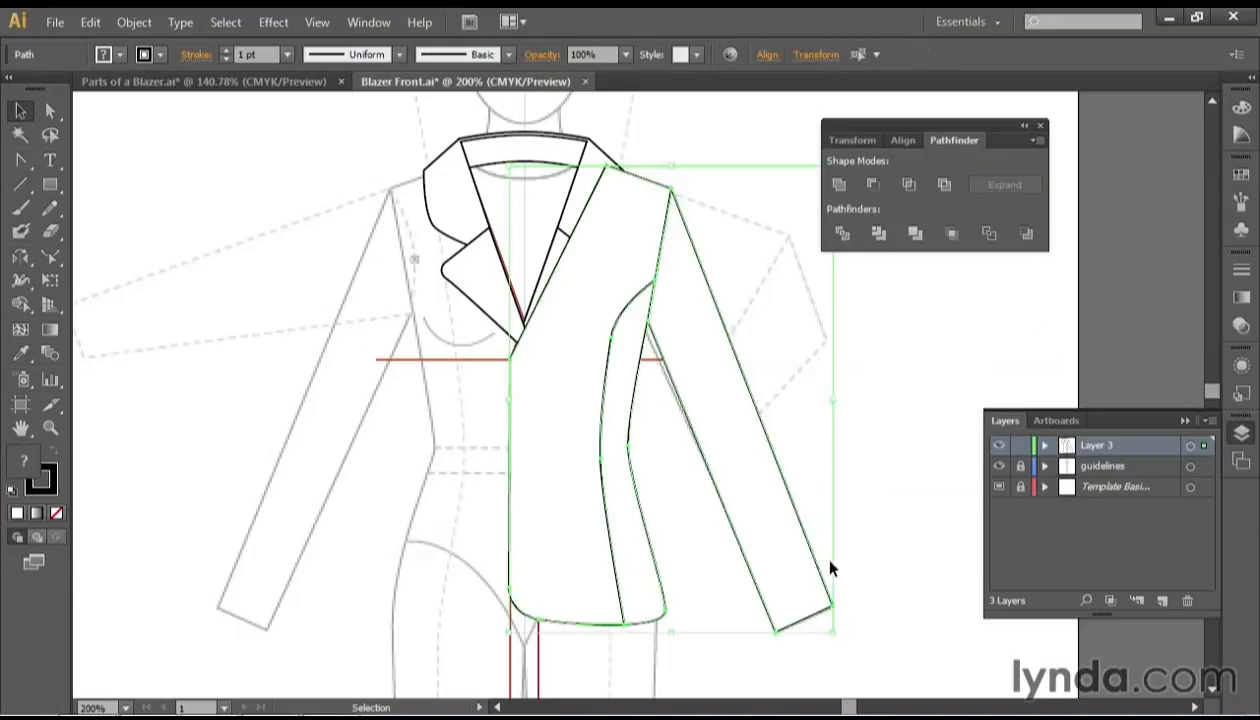
pyautogui.keyDown('alt'); pyautogui.click(20, 256); pyautogui.keyUp('alt')
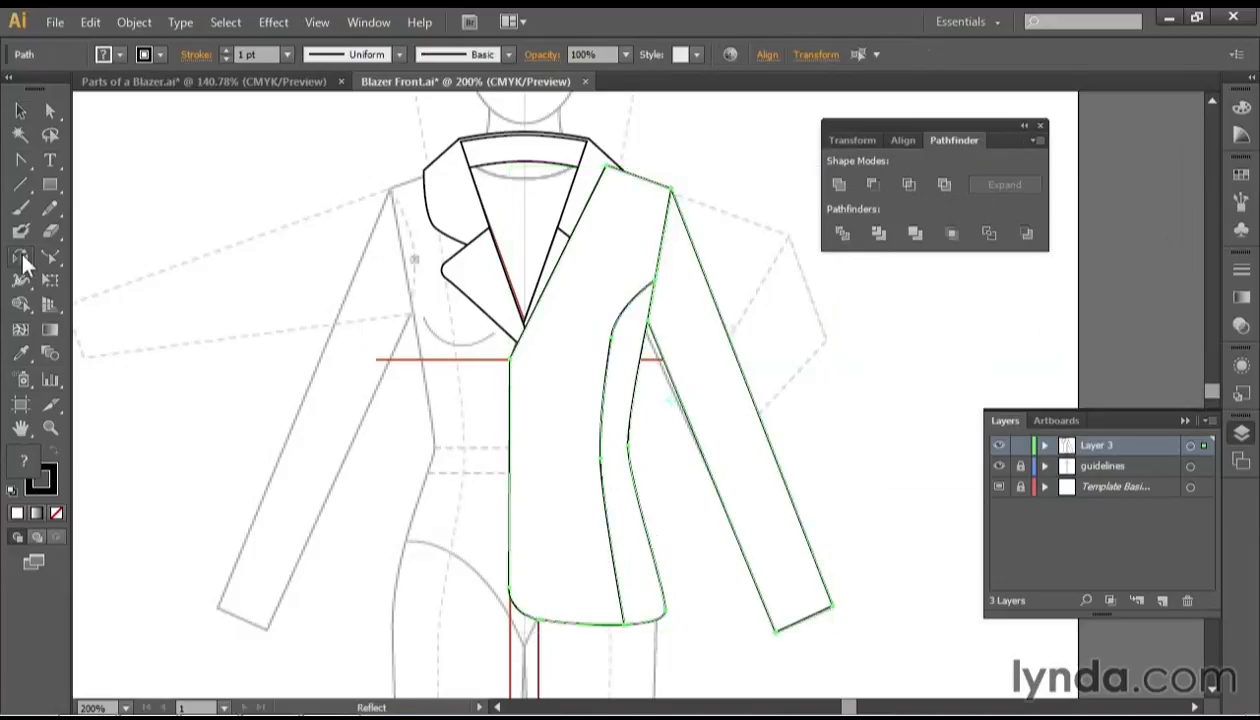
pyautogui.keyDown('alt'); pyautogui.click(523, 184); pyautogui.keyUp('alt')
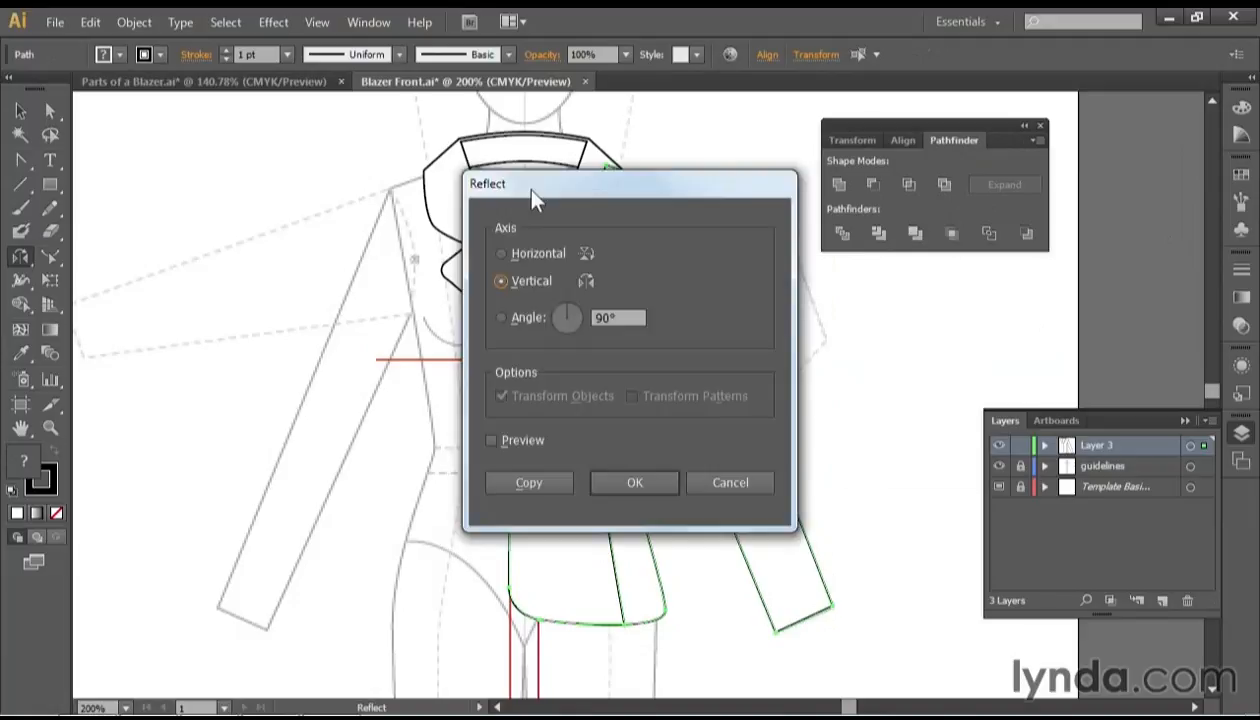
pyautogui.click(530, 481)
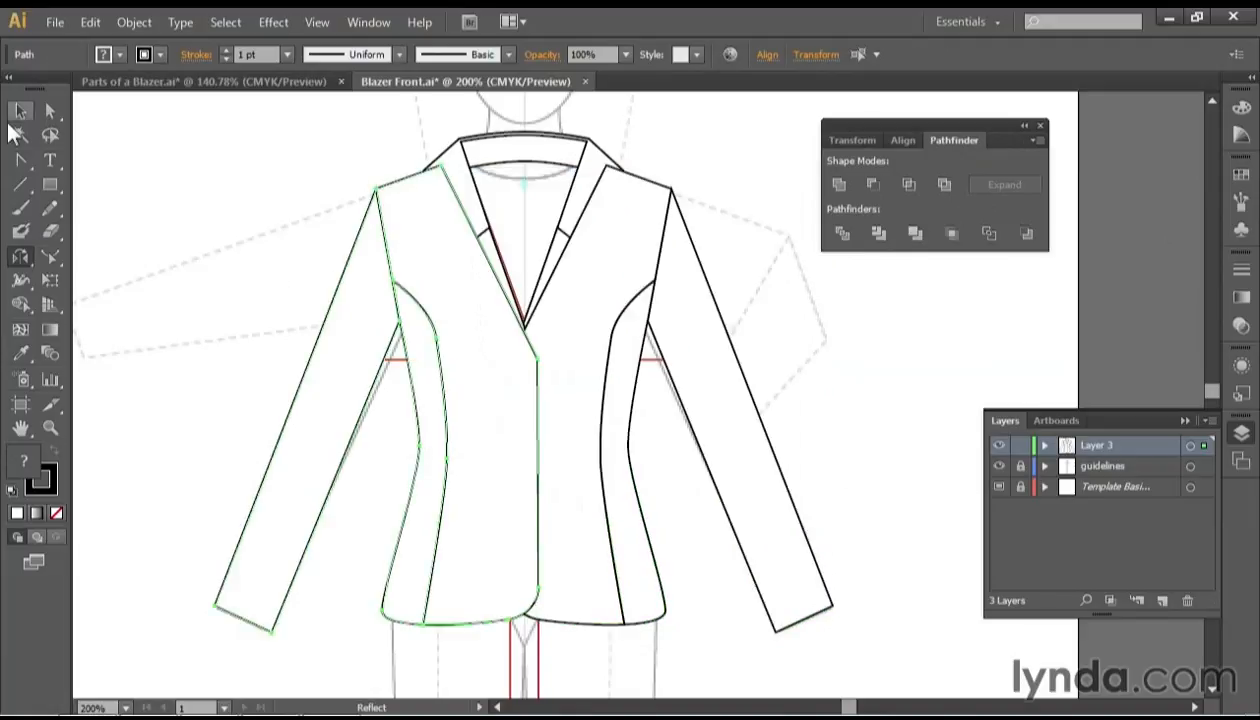
# Step: Send both halves' body panels and sleeves to the back, behind the collar and lapels, and deselect them
pyautogui.click(20, 111)
pyautogui.moveTo(181, 479); pyautogui.dragTo(842, 649)
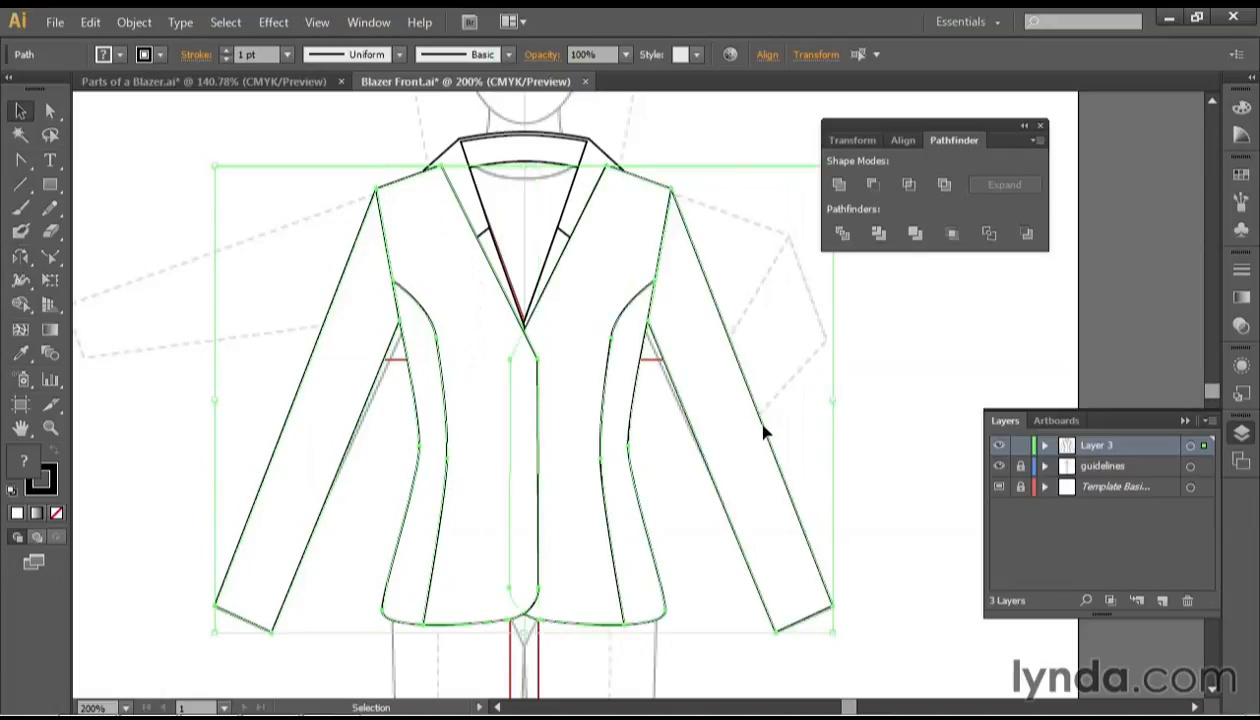
pyautogui.rightClick(776, 325)
pyautogui.moveTo(858, 592)
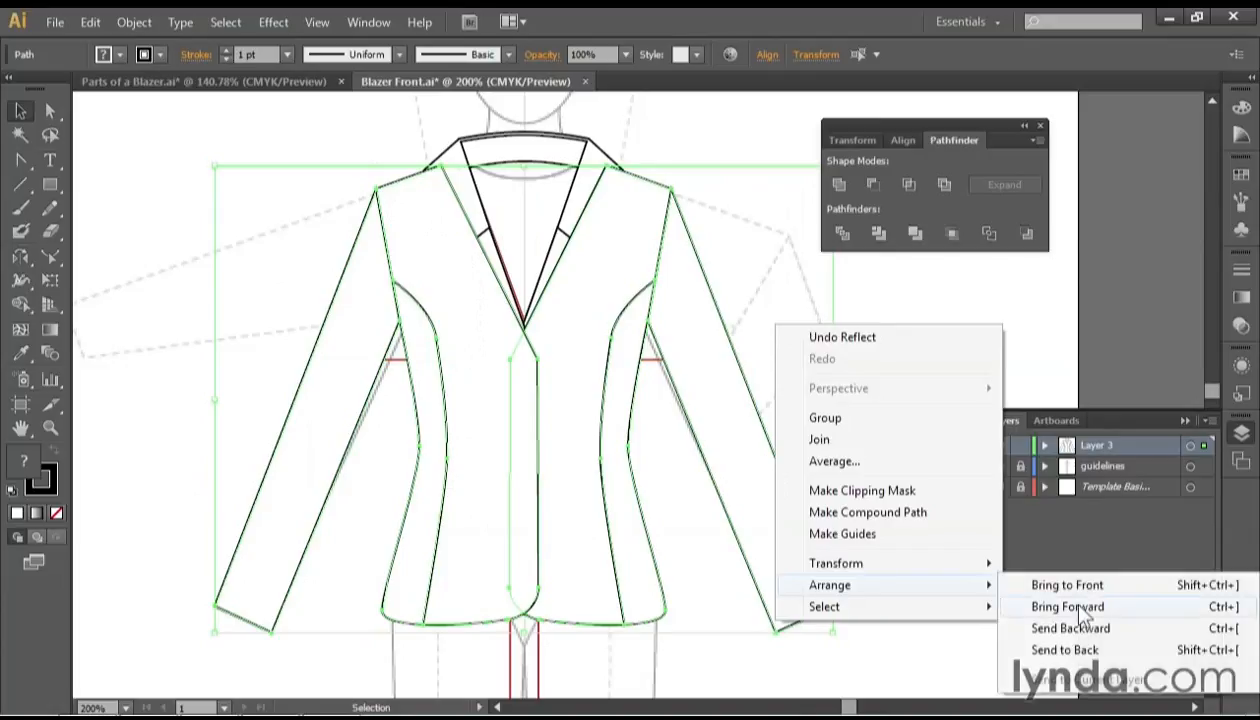
pyautogui.click(1062, 650)
pyautogui.click(800, 308)
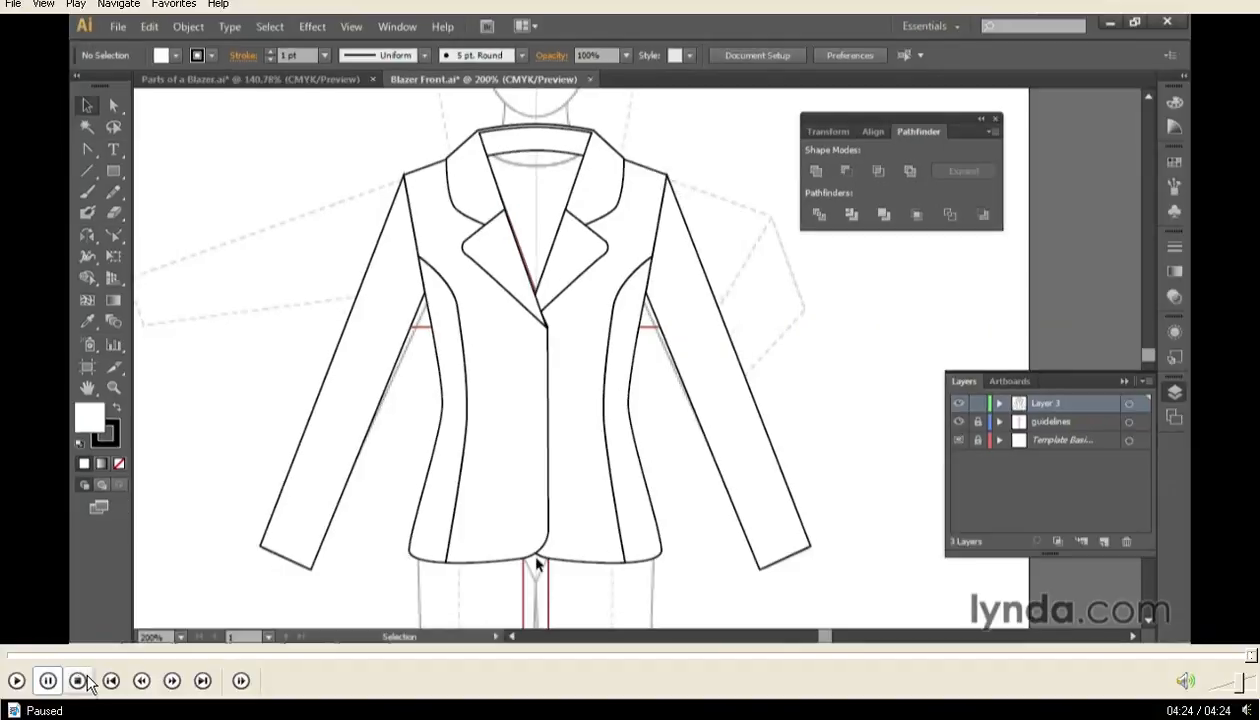
pyautogui.click(20, 680)
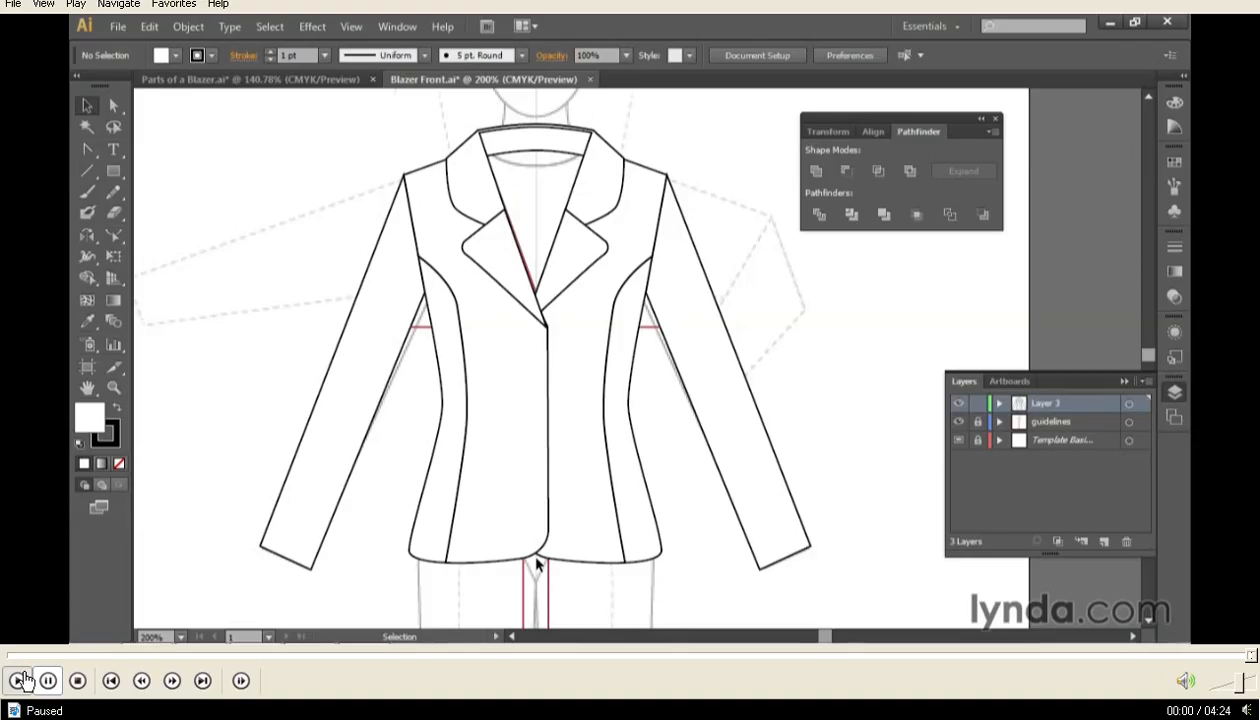
pyautogui.click(46, 681)
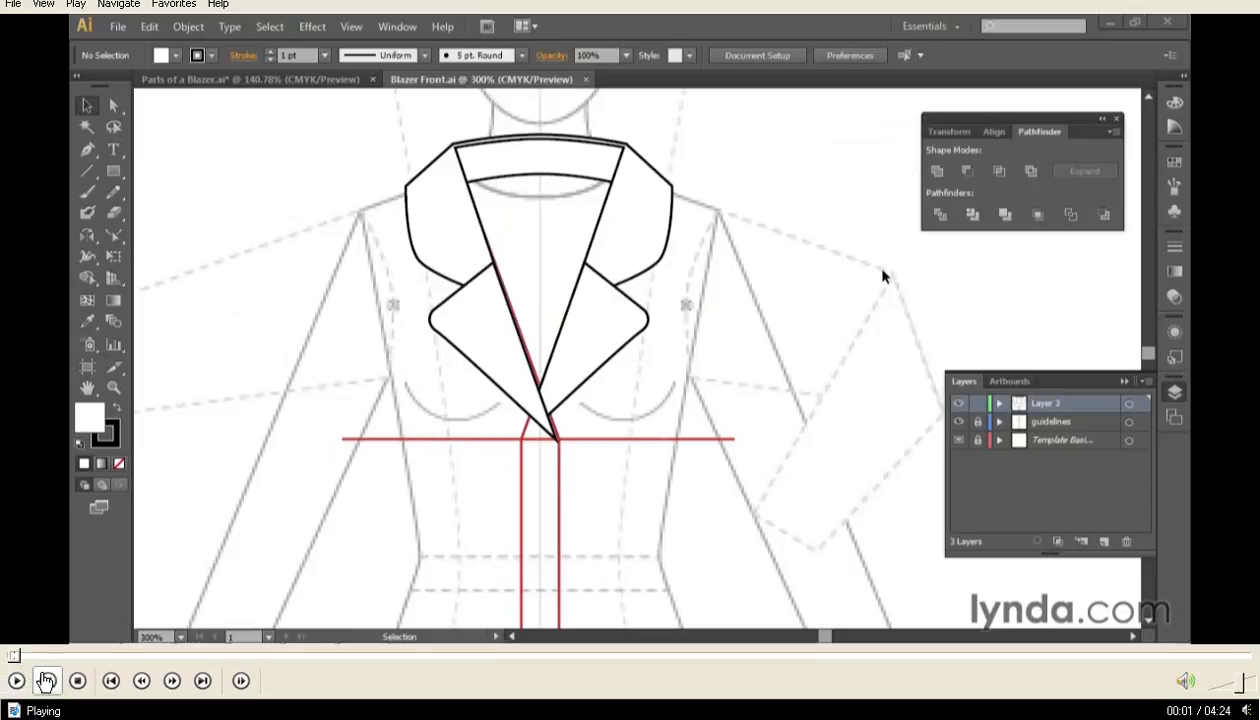
pyautogui.click(46, 681)
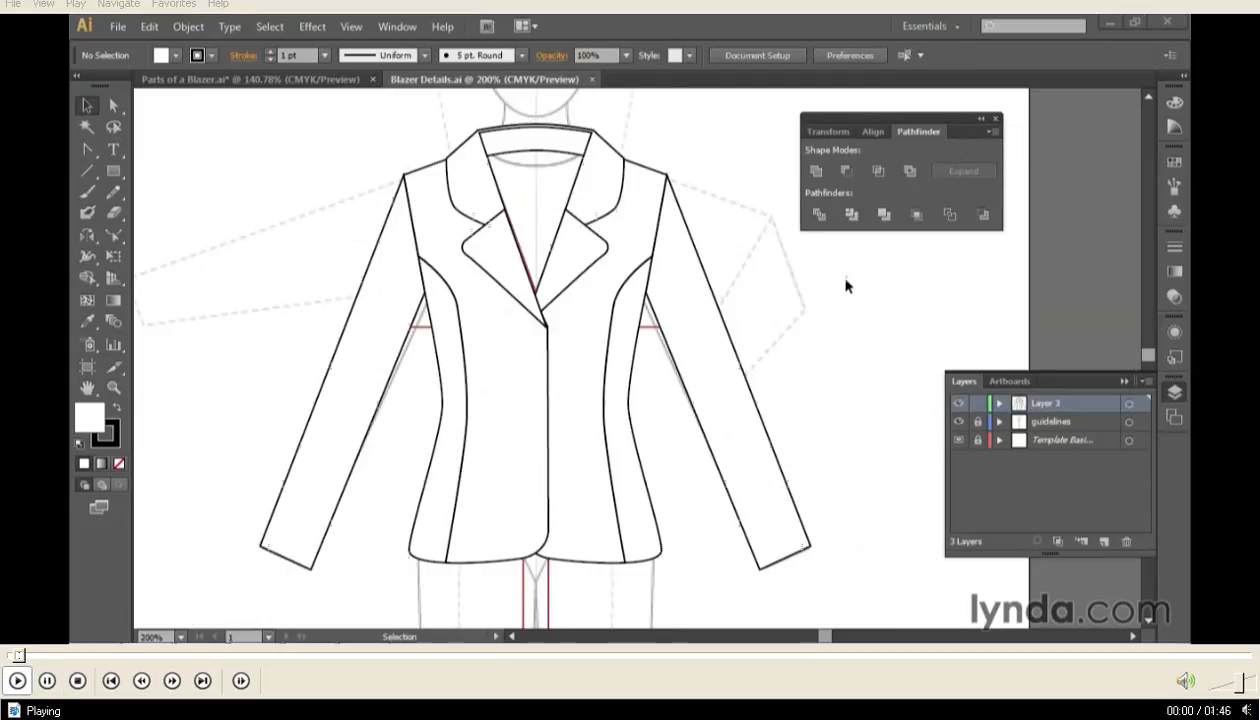
pyautogui.click(43, 4)
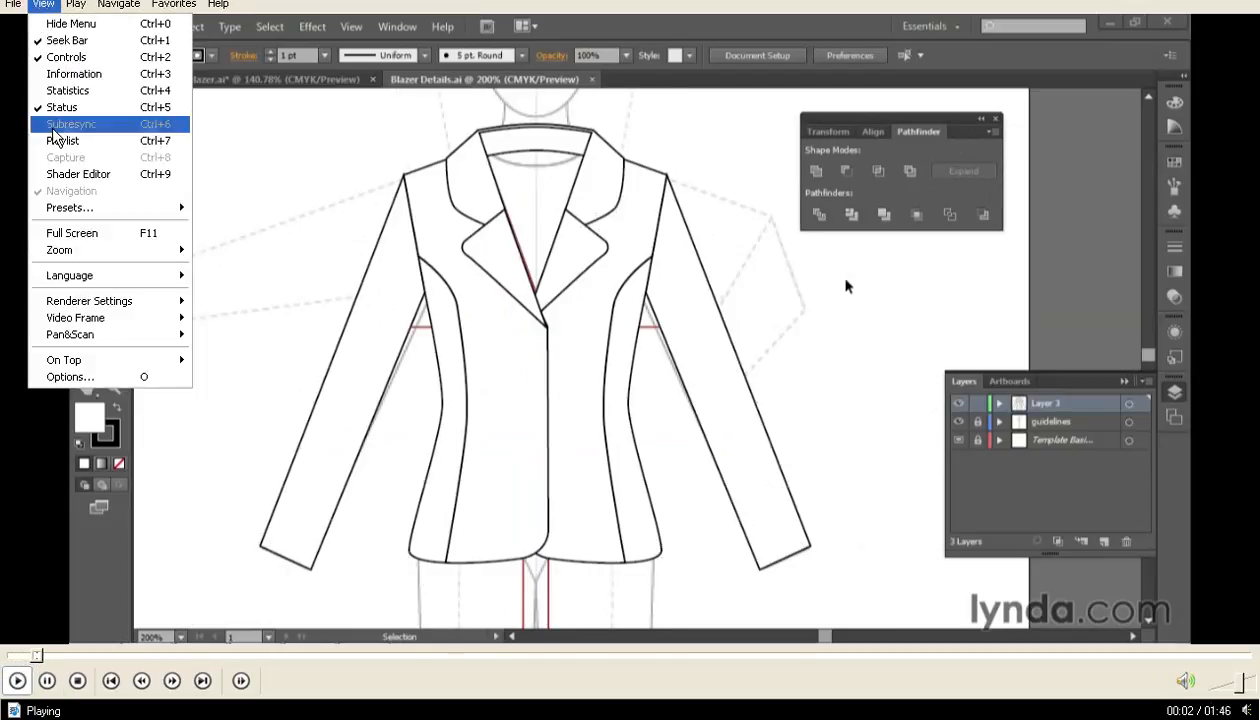
pyautogui.click(60, 233)
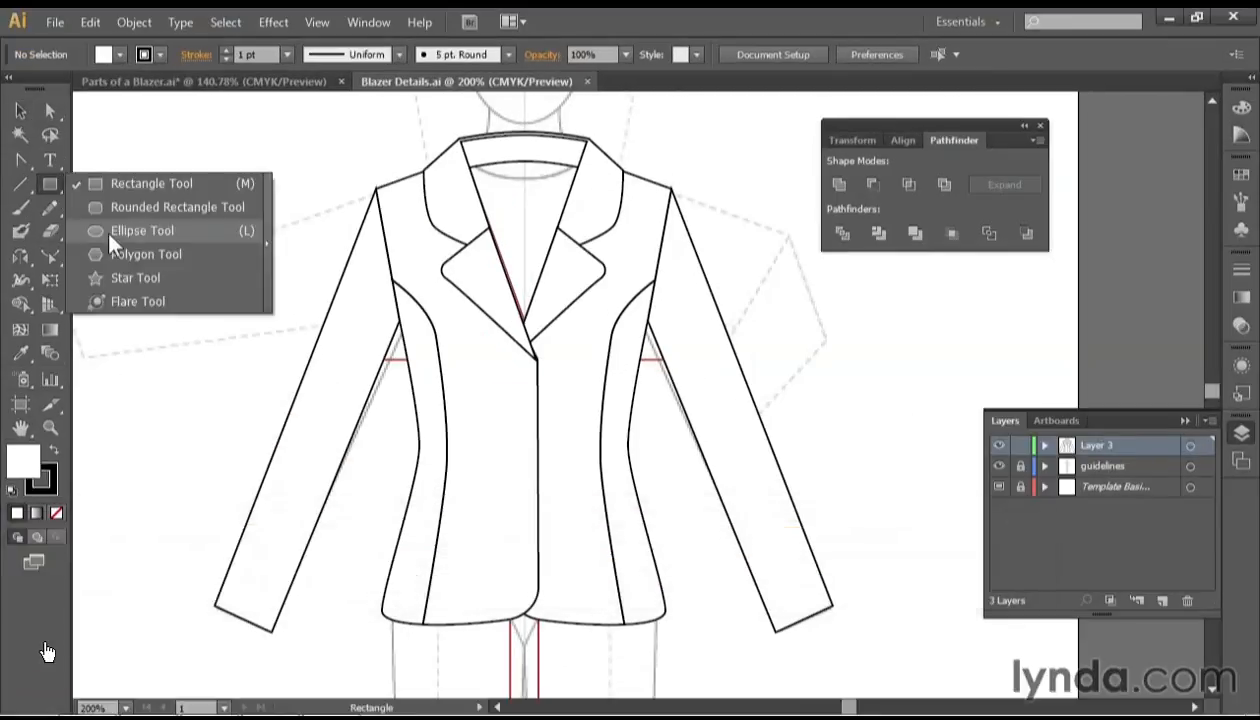
# Step: Draw a small circular button on the centre front below the lapel point and duplicate it downward for three evenly spaced buttons
pyautogui.click(140, 231)
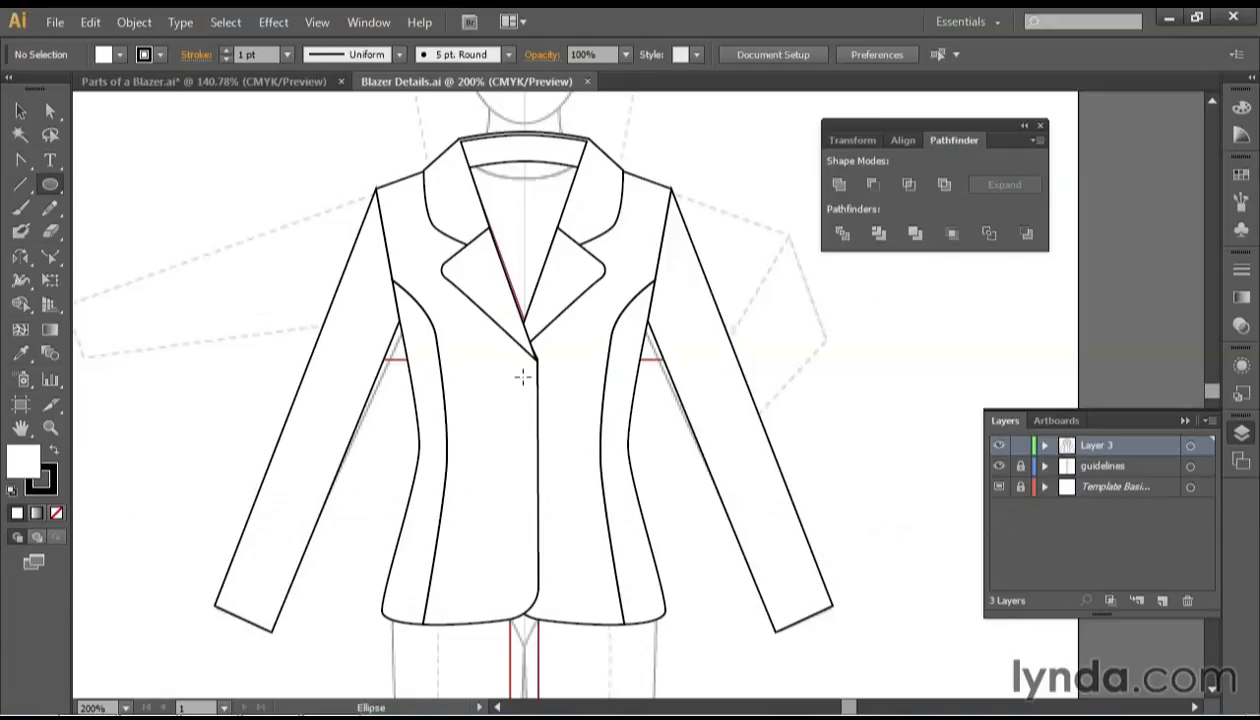
pyautogui.moveTo(522, 376); pyautogui.dragTo(527, 381)
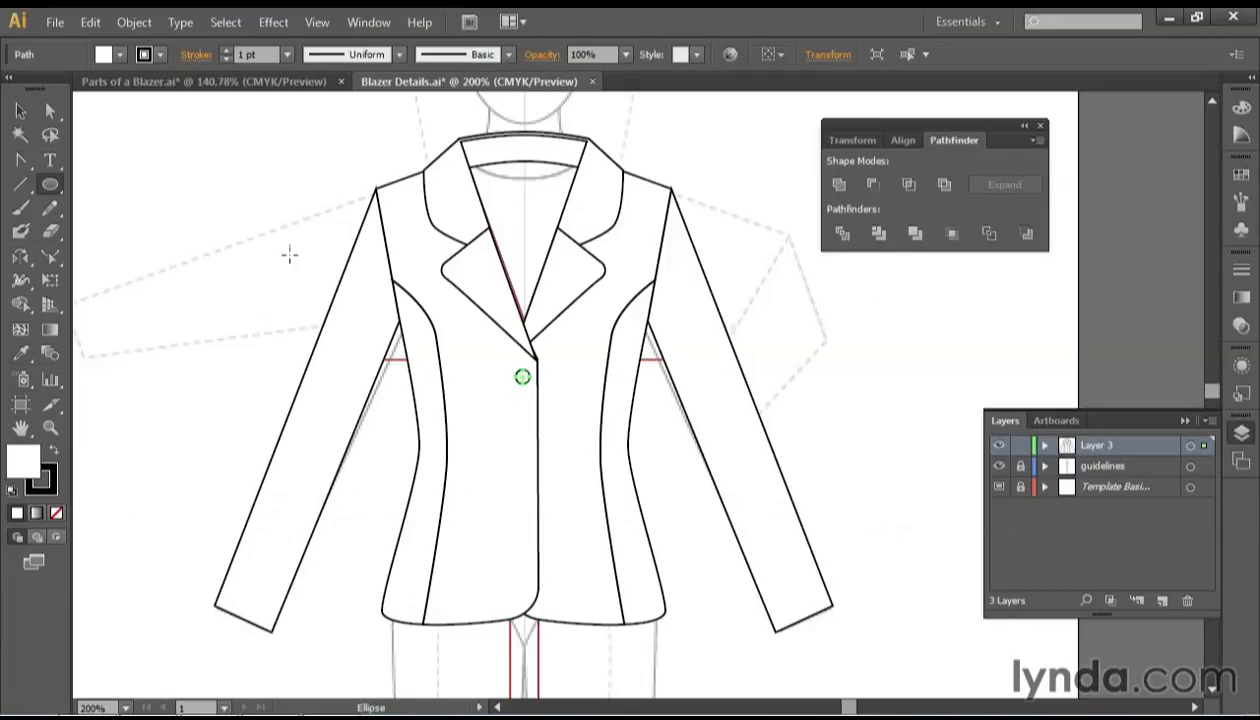
pyautogui.press('v')
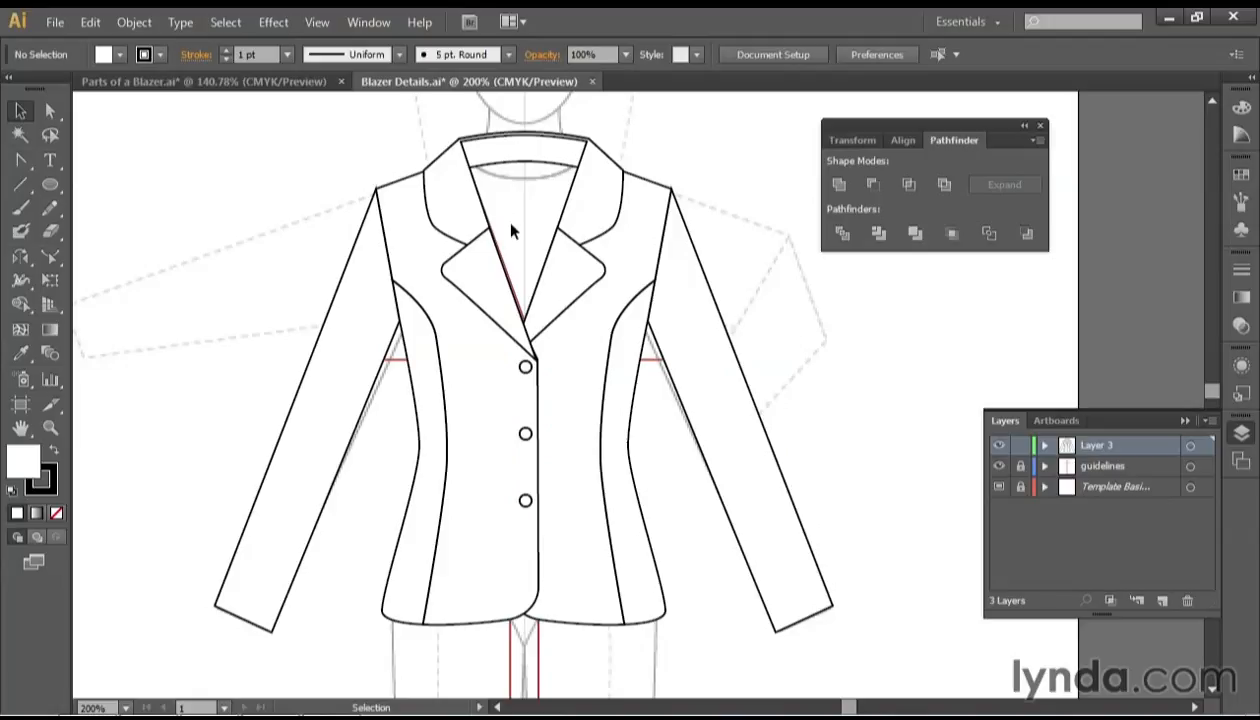
# Step: Draw a rectangle behind the neck opening between the lapels, send it to the back and deselect it
pyautogui.moveTo(51, 184); pyautogui.dragTo(116, 186)
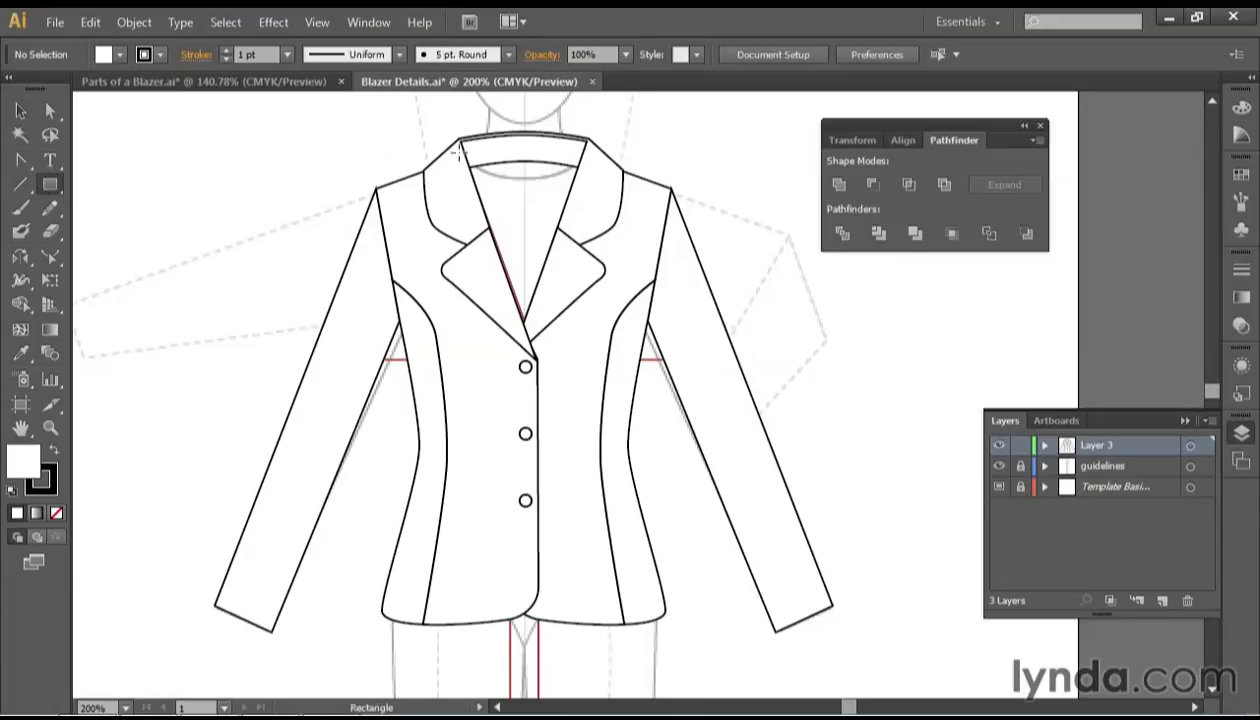
pyautogui.moveTo(455, 157); pyautogui.dragTo(590, 331)
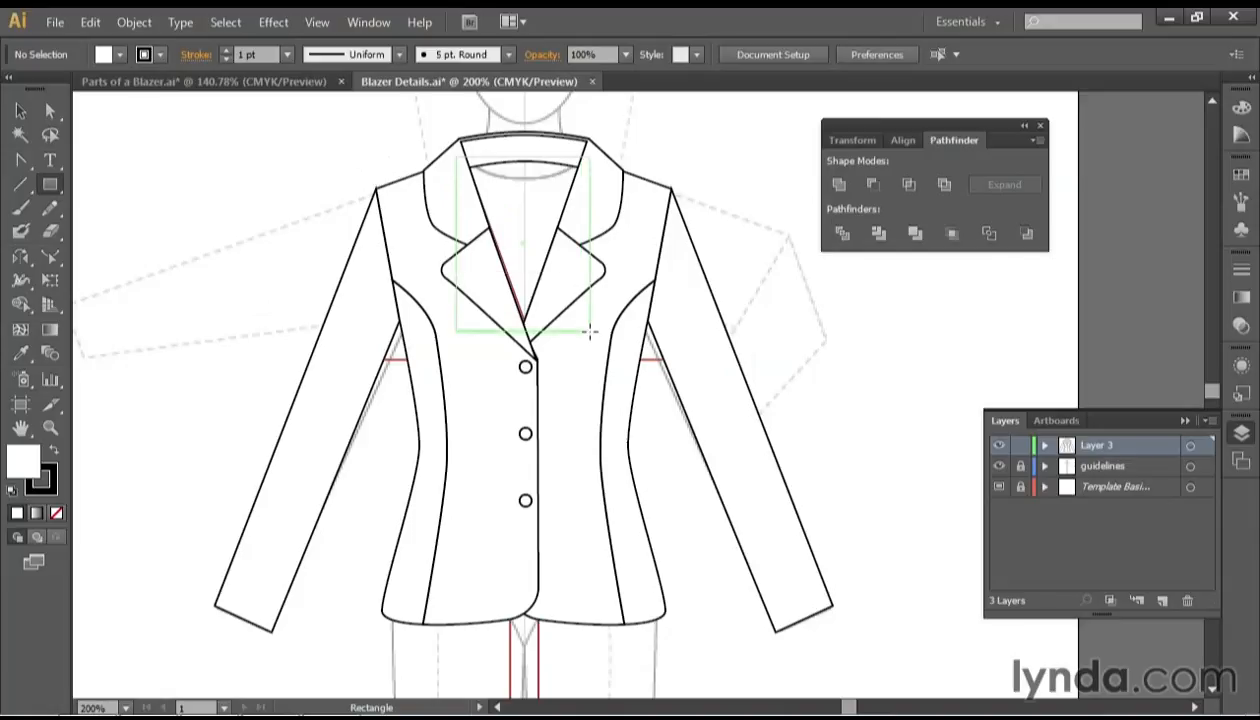
pyautogui.moveTo(590, 331); pyautogui.dragTo(590, 331)
pyautogui.rightClick(687, 142)
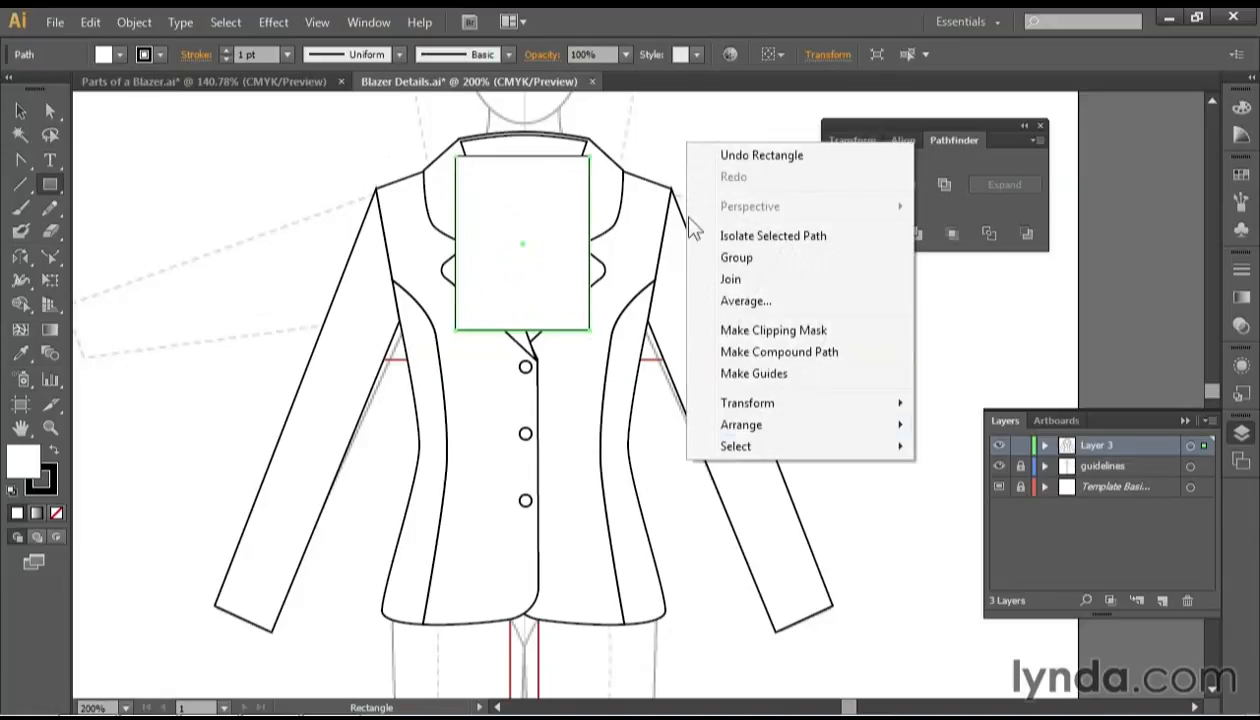
pyautogui.moveTo(748, 428)
pyautogui.click(960, 489)
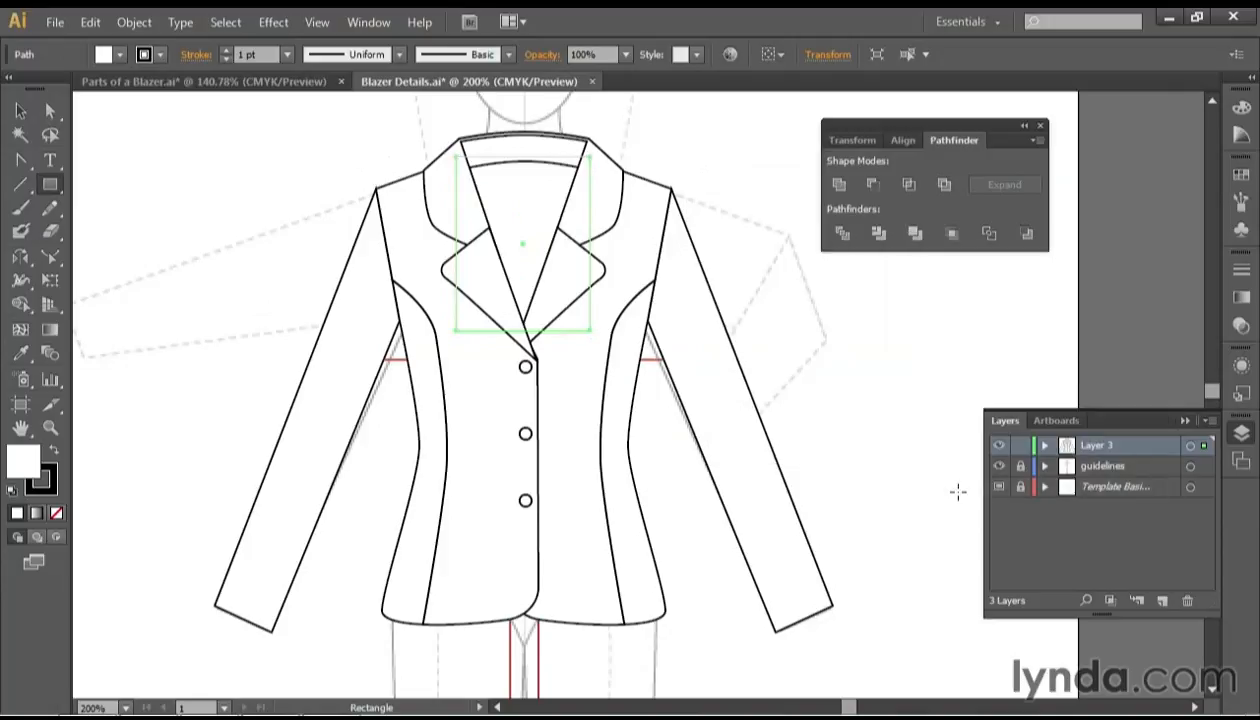
pyautogui.click(20, 111)
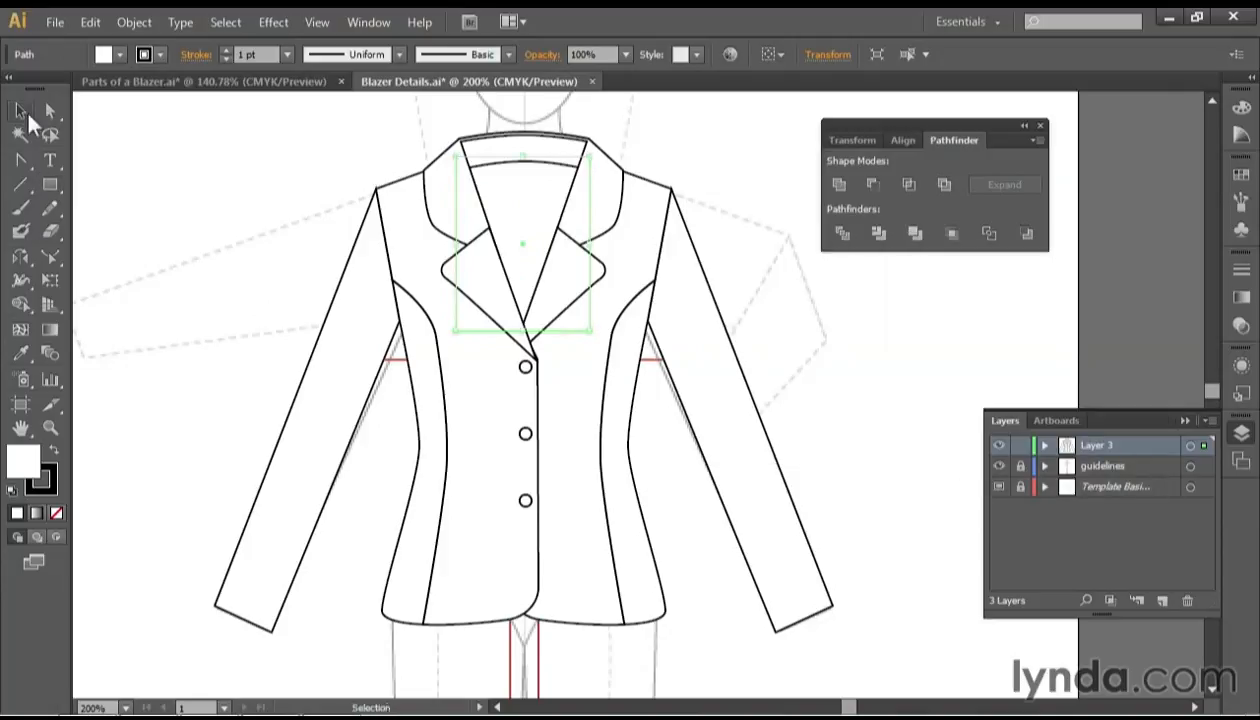
pyautogui.click(284, 222)
# Step: Draw a narrow rectangle across the full width of the blazer hem and pull its lower edge's midpoint slightly down with the Reshape tool
pyautogui.scroll(-2, 660, 515)
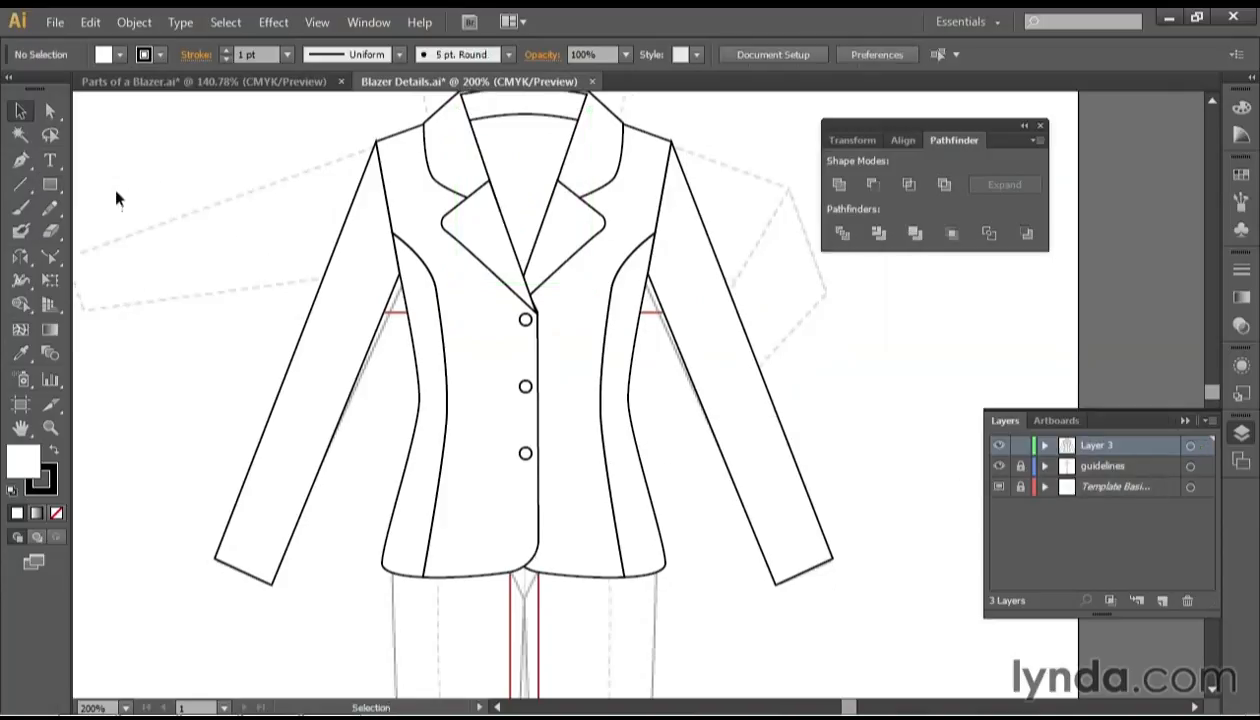
pyautogui.click(55, 189)
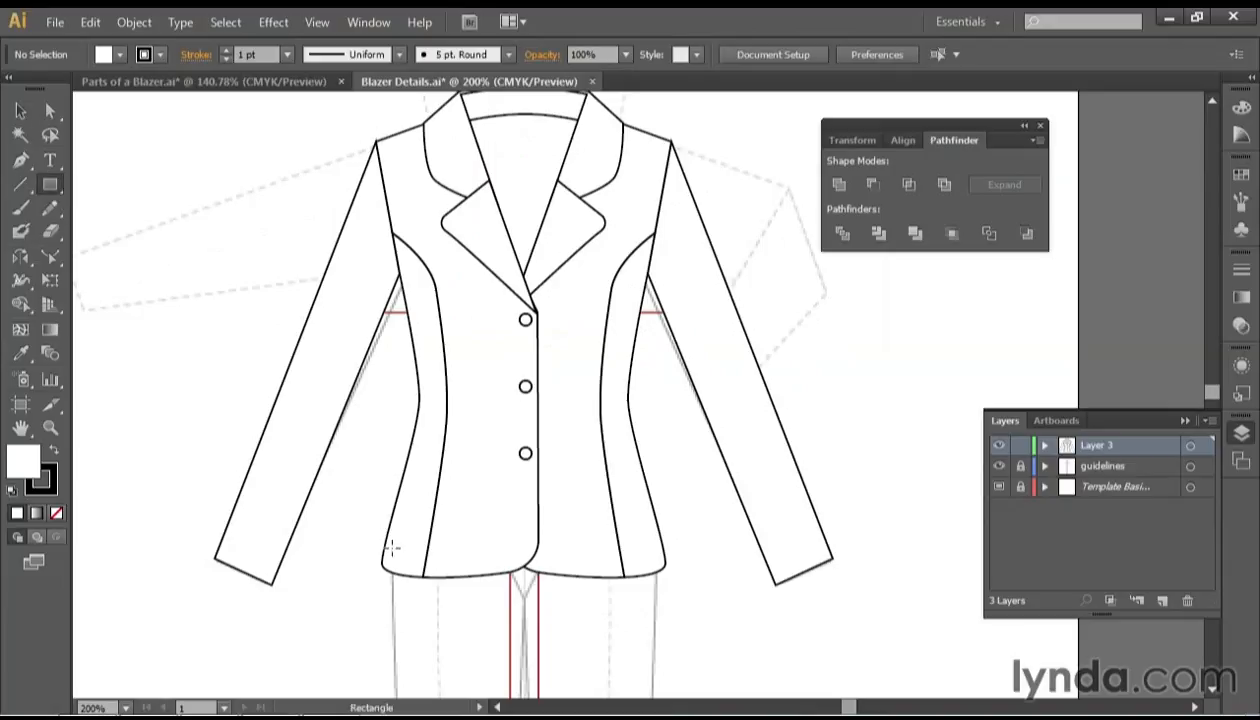
pyautogui.moveTo(389, 551); pyautogui.dragTo(663, 577)
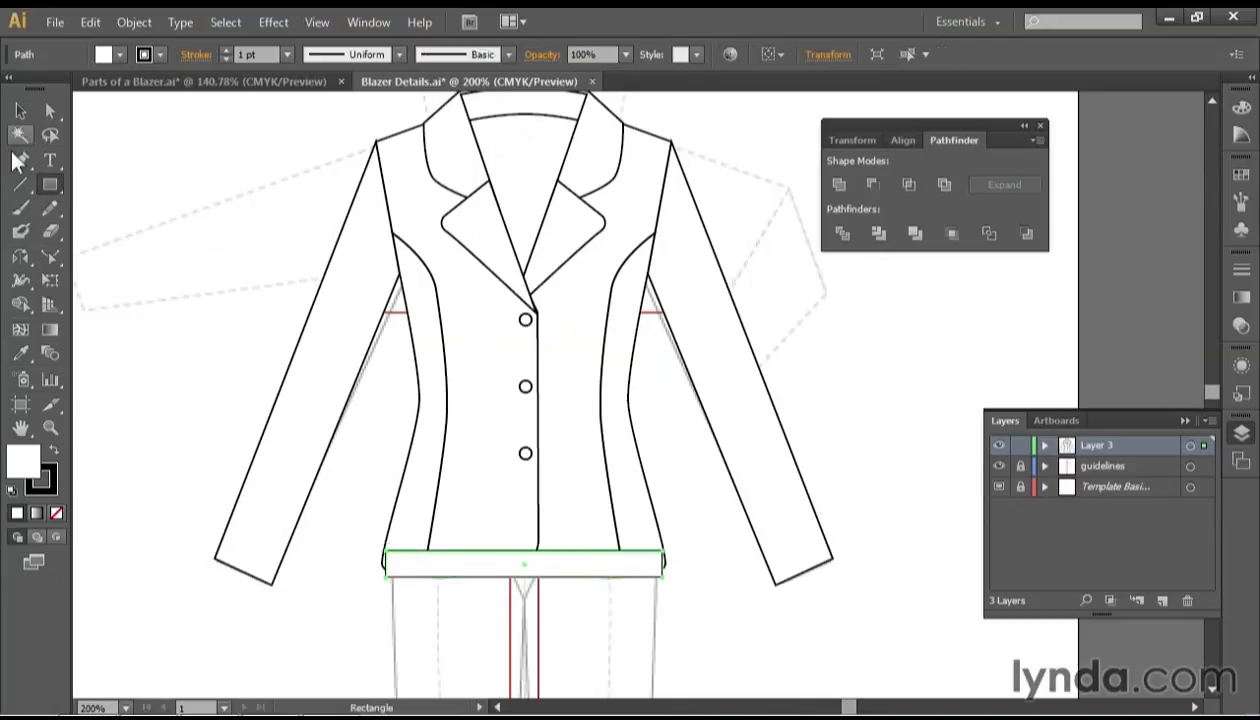
pyautogui.click(50, 111)
pyautogui.click(380, 500)
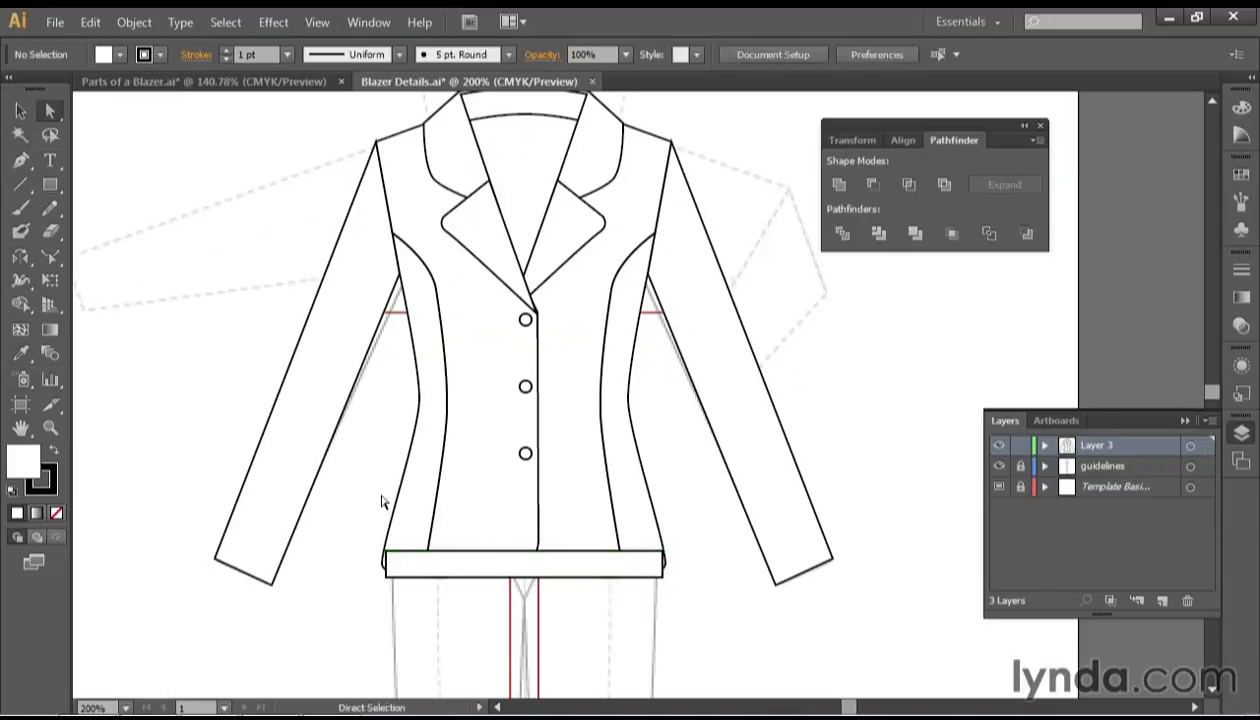
pyautogui.click(529, 578)
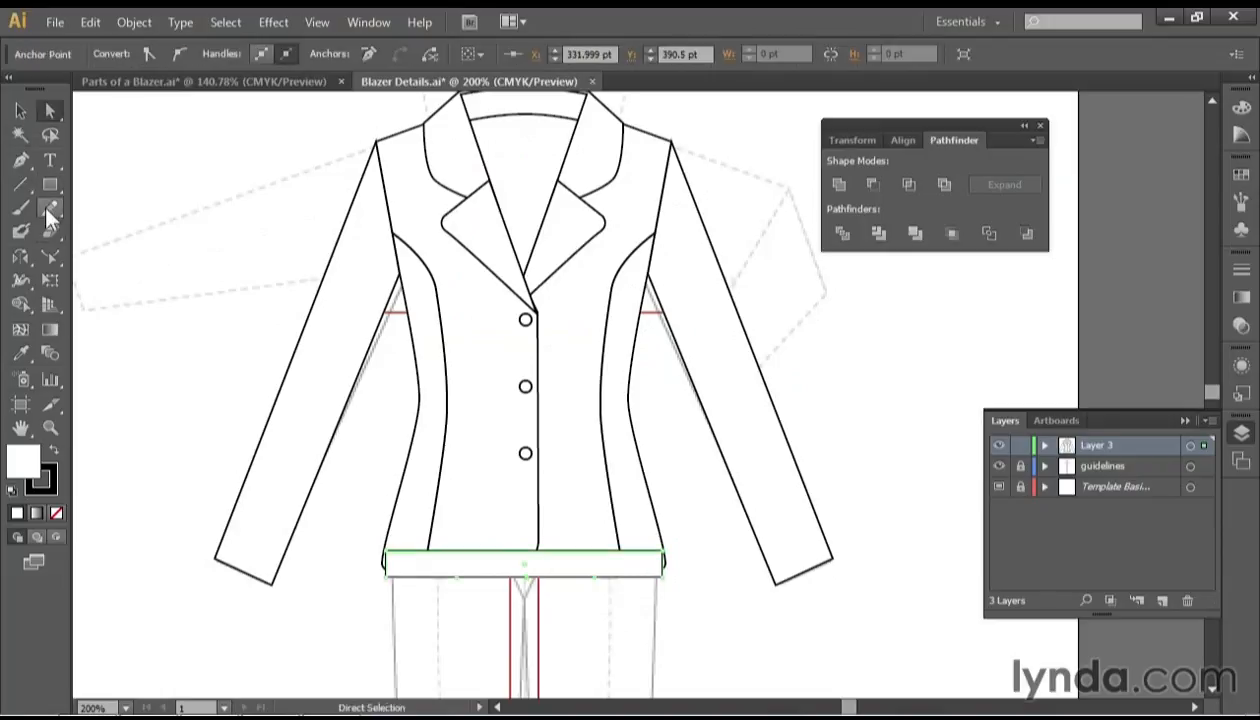
pyautogui.click(50, 255)
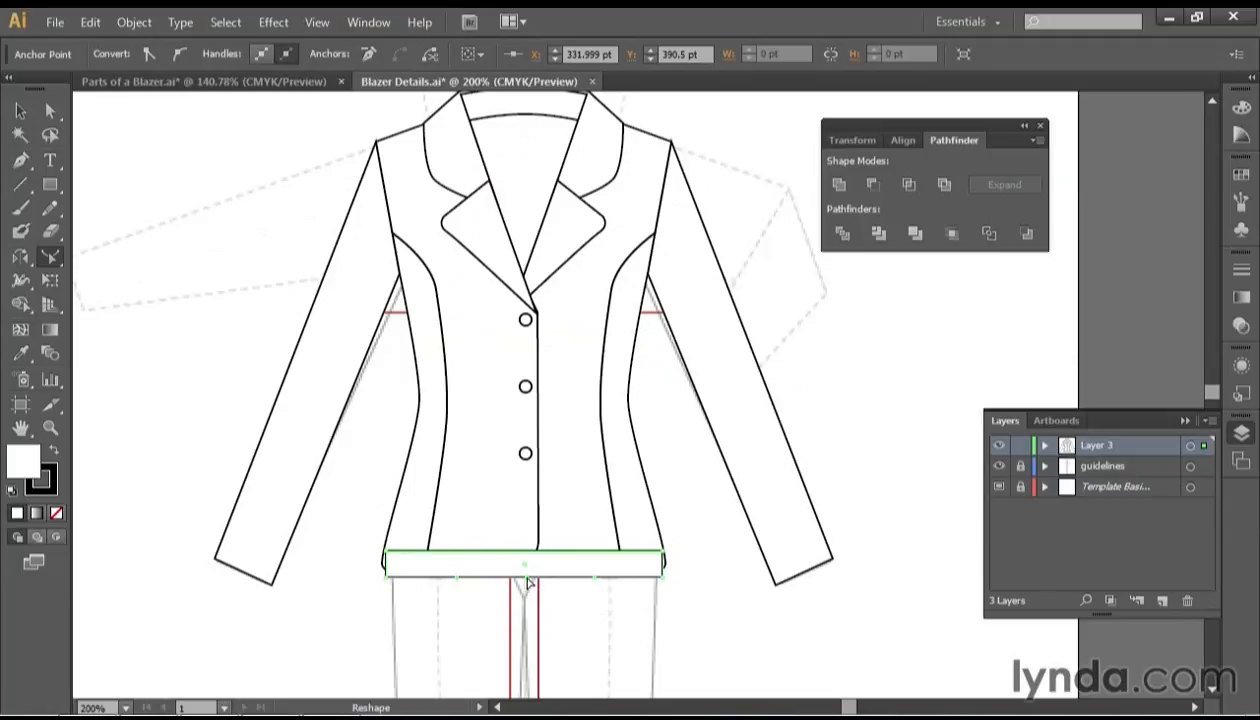
pyautogui.moveTo(526, 577); pyautogui.dragTo(526, 584)
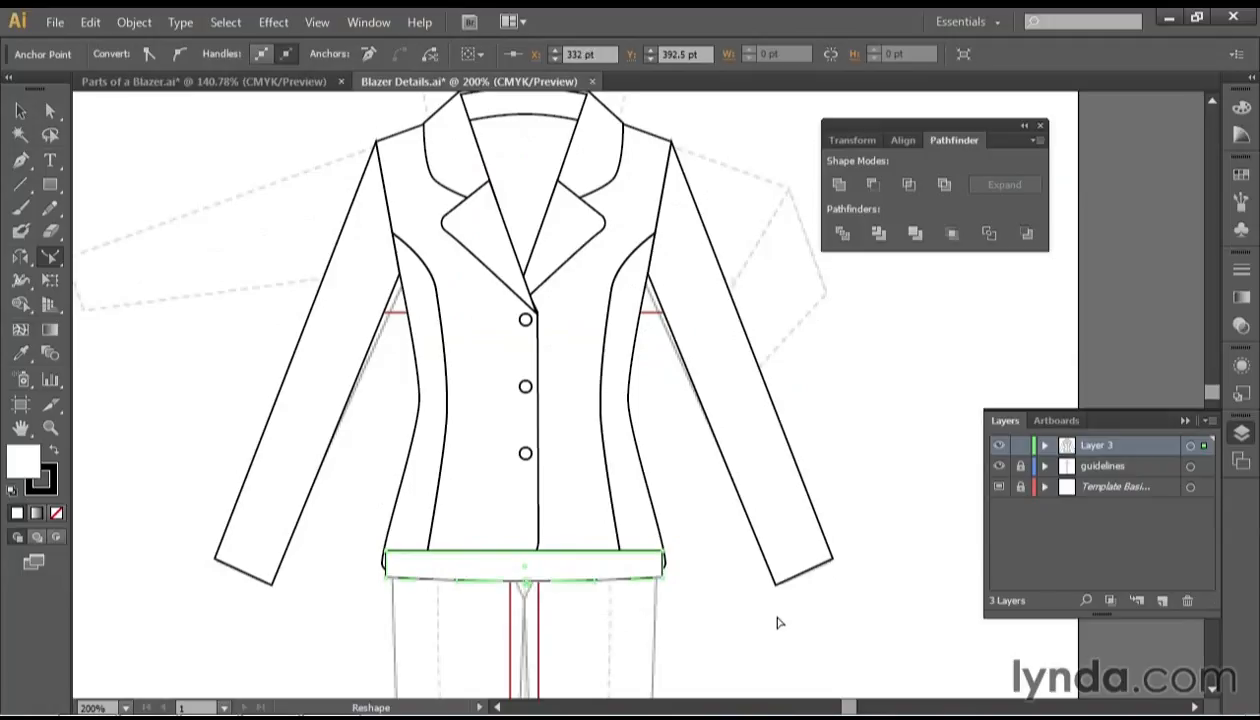
# Step: Send the curved hem piece to the back, behind the front body panels
pyautogui.rightClick(693, 521)
pyautogui.moveTo(752, 482)
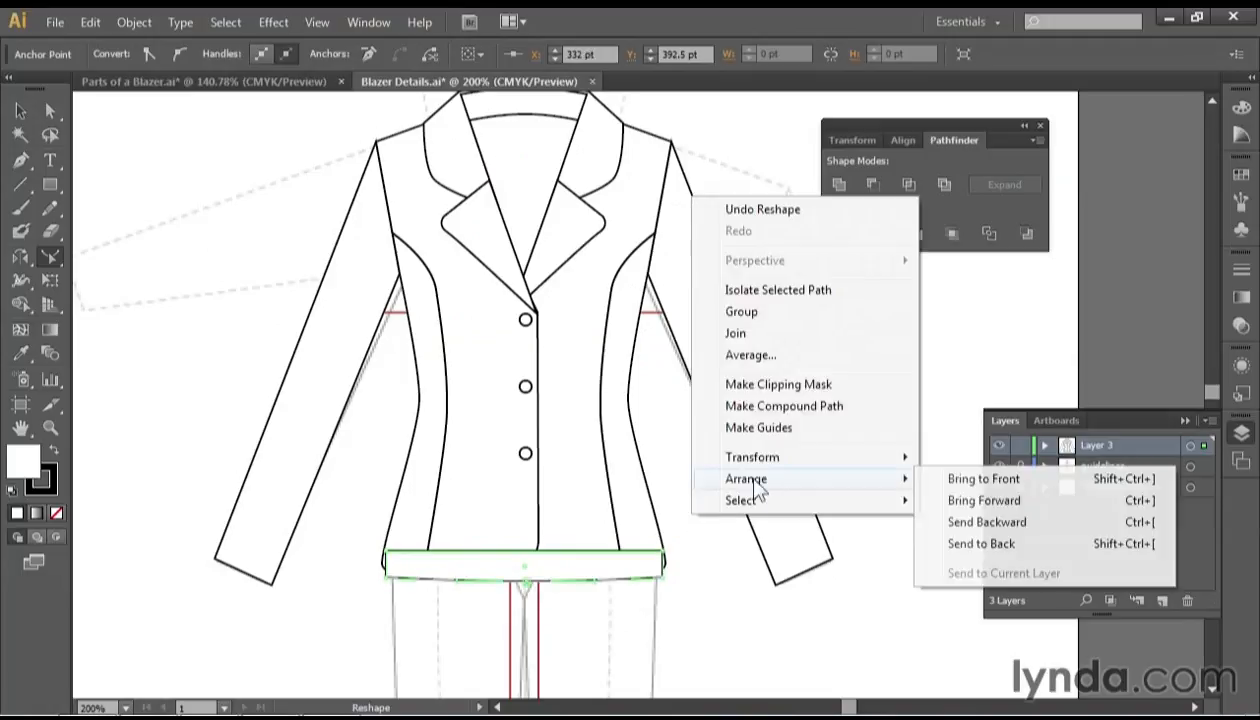
pyautogui.click(998, 548)
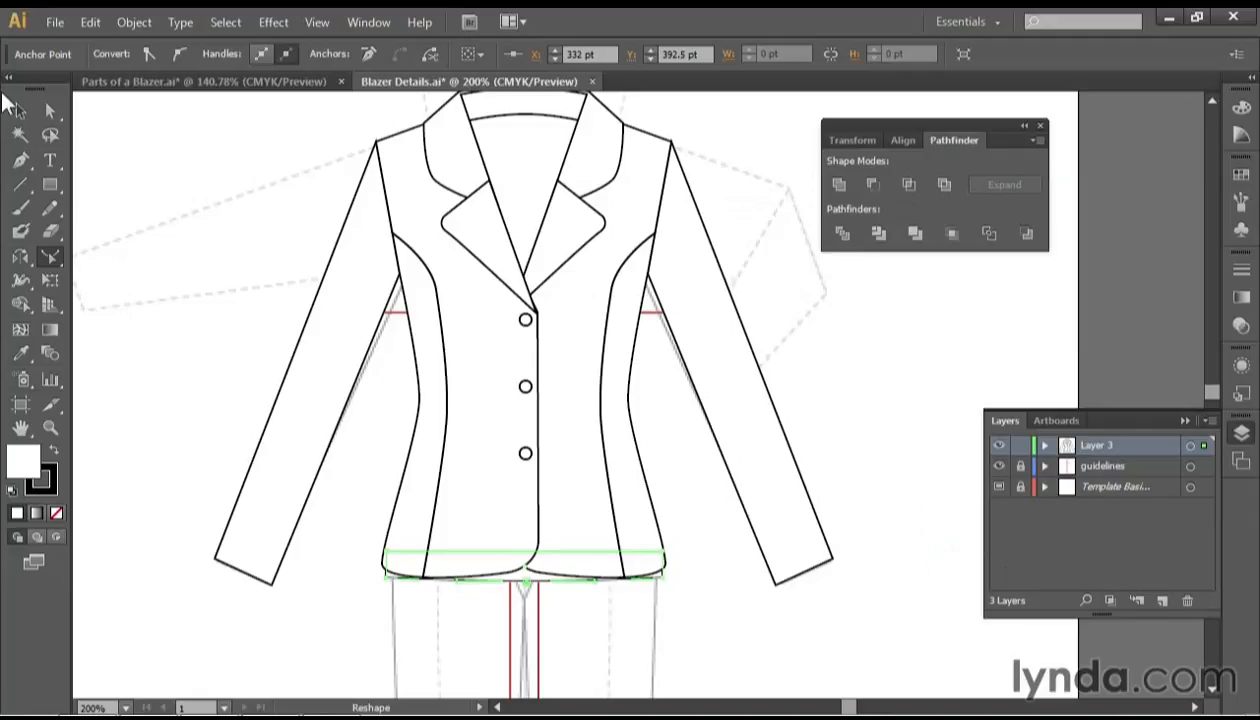
# Step: Move the hem piece's two lower corner anchor points up and outward onto the side edges of the front panels
pyautogui.click(50, 427)
pyautogui.moveTo(370, 517); pyautogui.dragTo(689, 669)
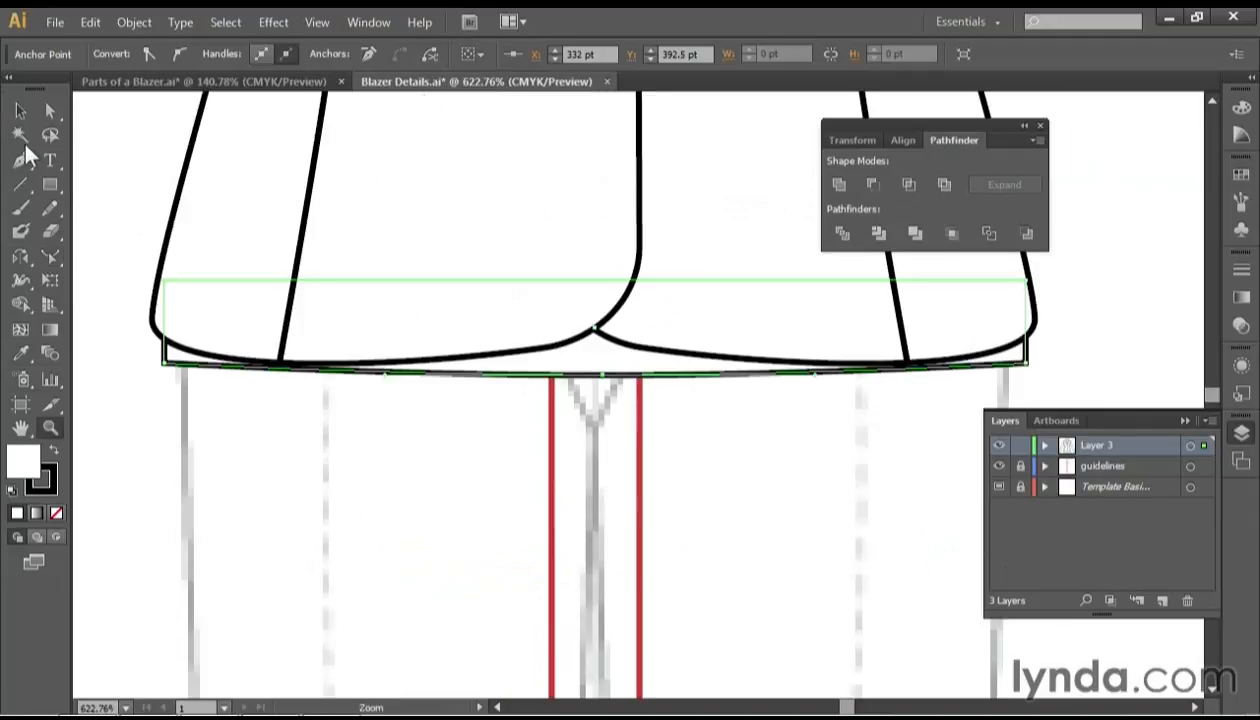
pyautogui.click(50, 110)
pyautogui.click(152, 312)
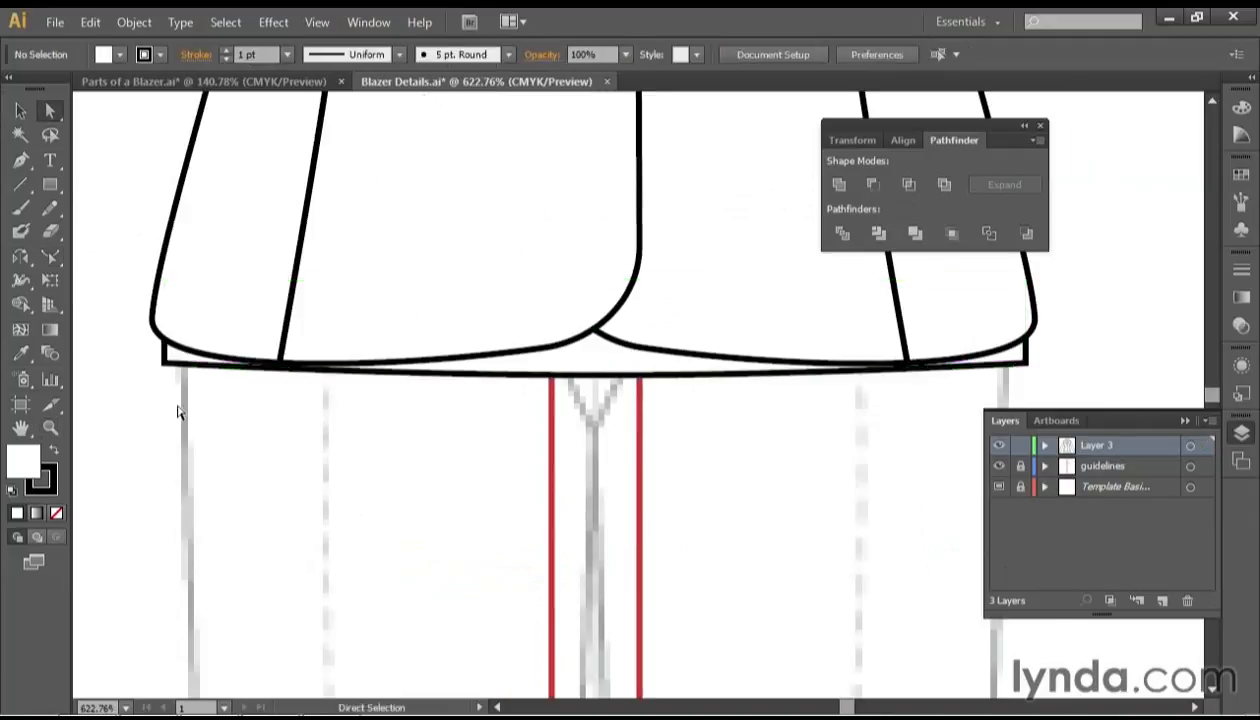
pyautogui.click(167, 368)
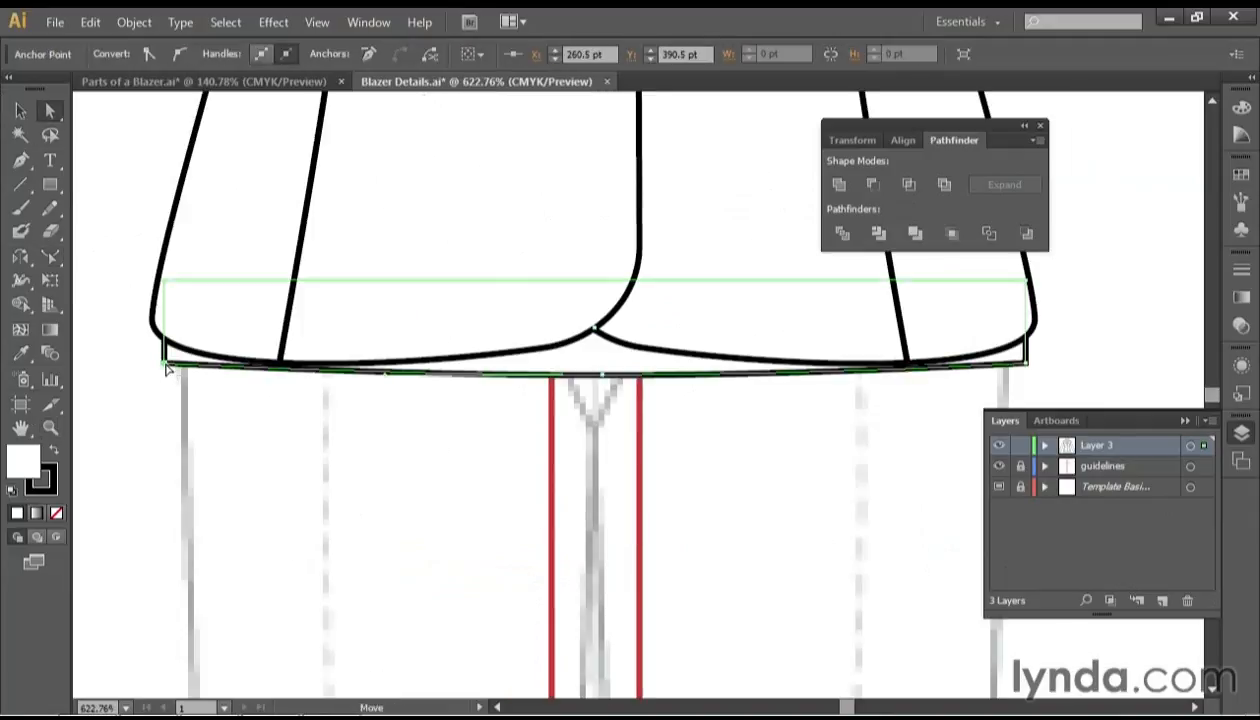
pyautogui.moveTo(167, 368); pyautogui.dragTo(153, 327)
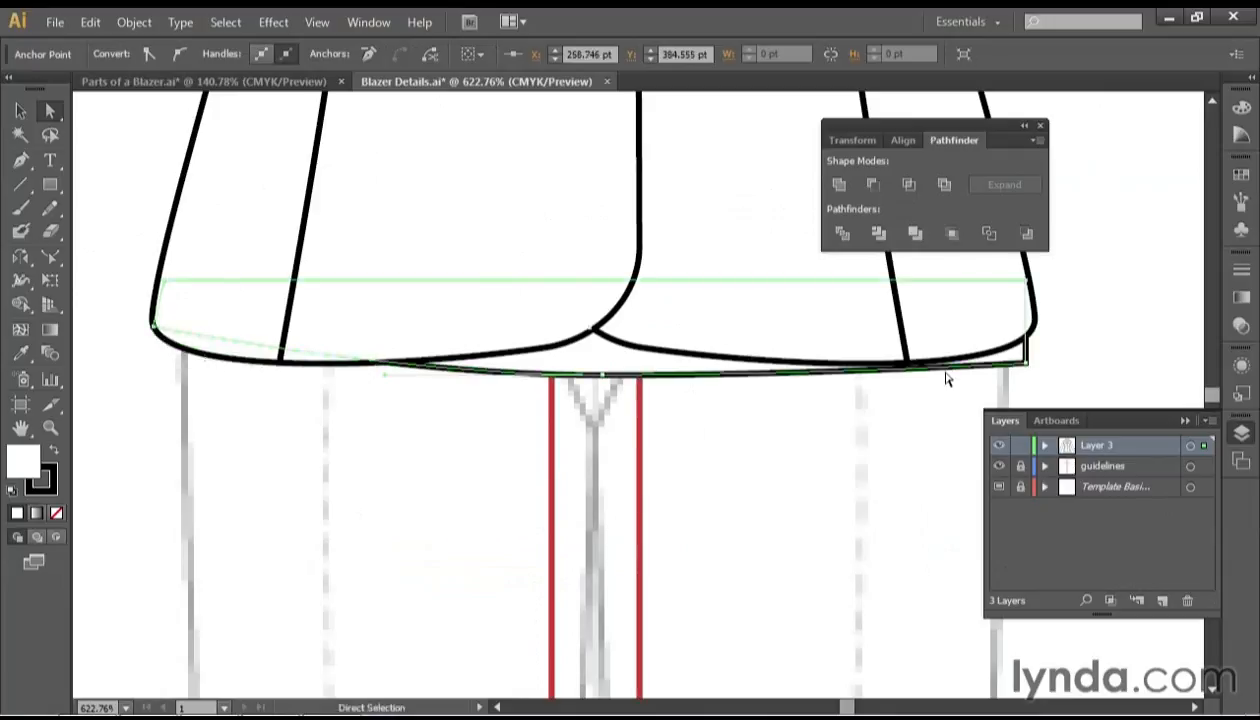
pyautogui.click(1029, 363)
pyautogui.moveTo(1029, 363); pyautogui.dragTo(1034, 323)
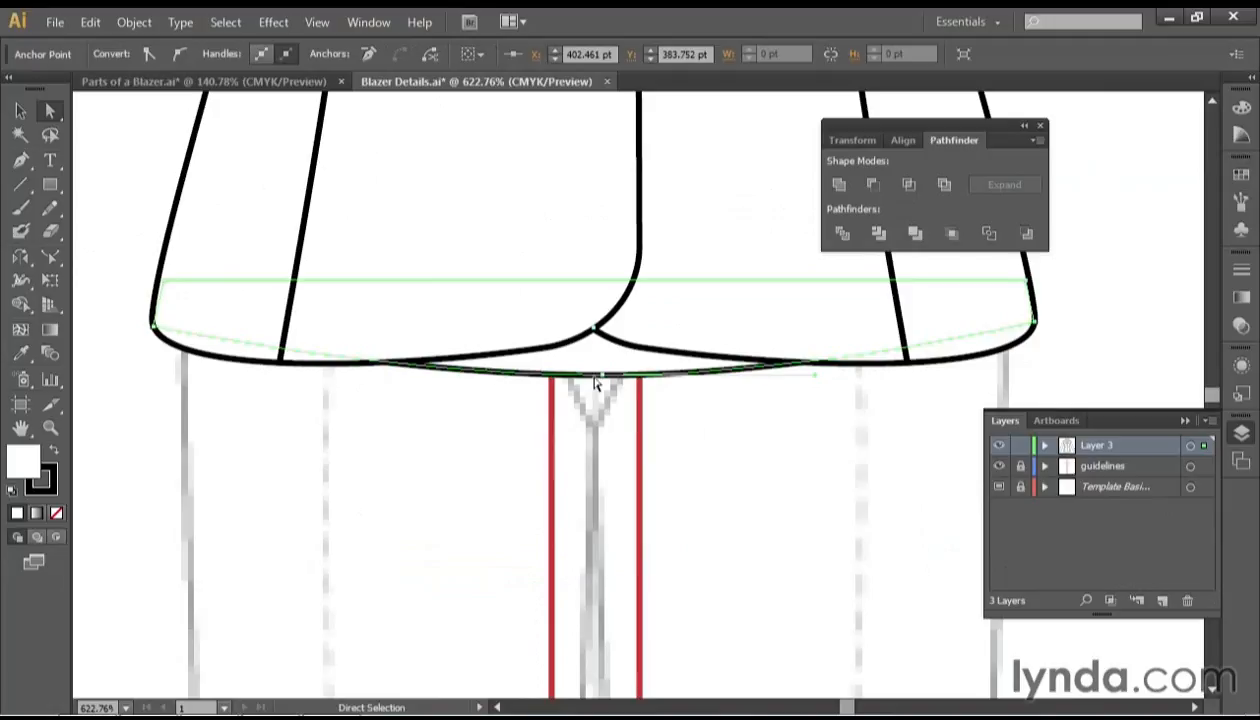
pyautogui.click(50, 427)
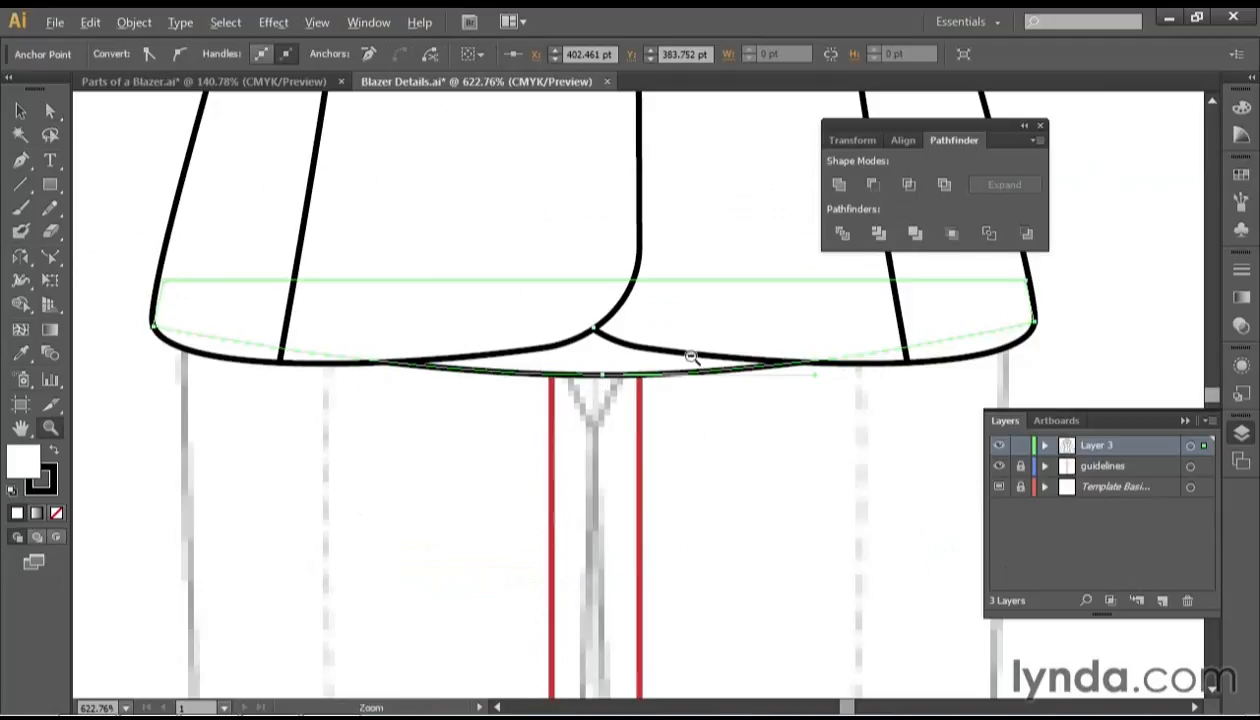
pyautogui.keyDown('alt'); pyautogui.click(663, 305); pyautogui.keyUp('alt')
pyautogui.keyDown('alt'); pyautogui.click(664, 305); pyautogui.keyUp('alt')
pyautogui.keyDown('alt'); pyautogui.click(664, 305); pyautogui.keyUp('alt')
pyautogui.keyDown('alt'); pyautogui.click(664, 306); pyautogui.keyUp('alt')
pyautogui.keyDown('alt'); pyautogui.click(664, 307); pyautogui.keyUp('alt')
pyautogui.moveTo(766, 361); pyautogui.dragTo(745, 358)
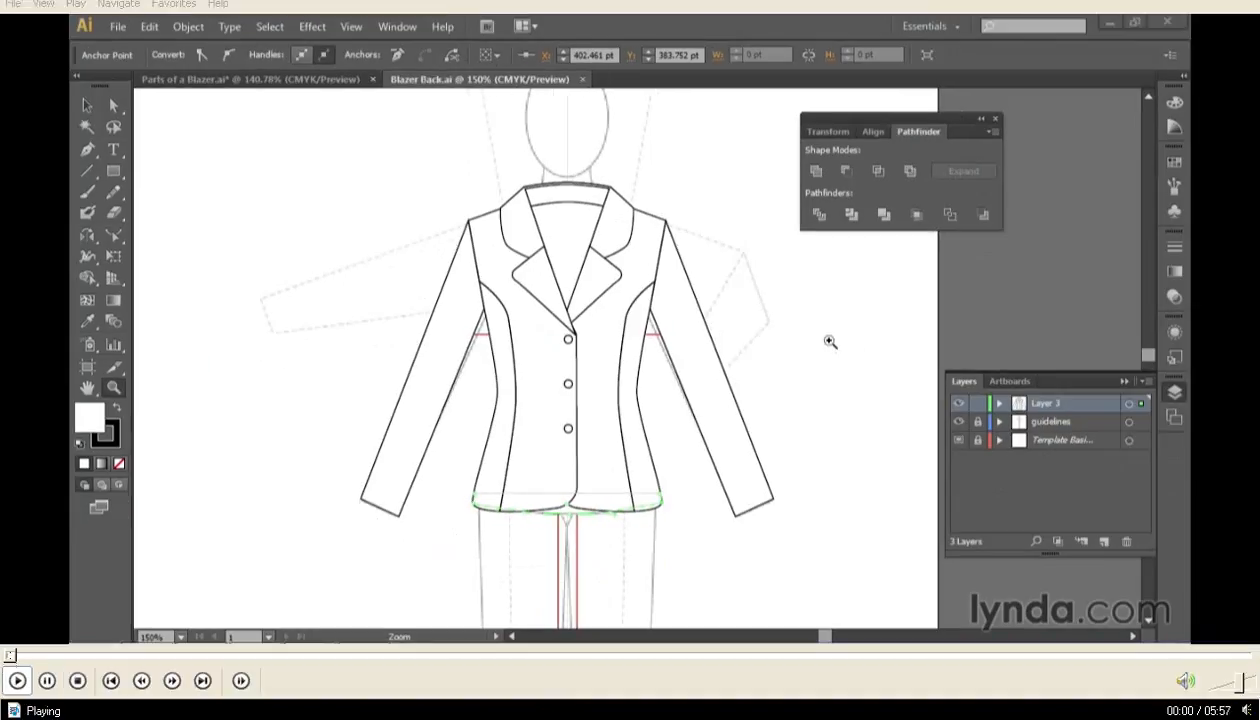
pyautogui.click(43, 4)
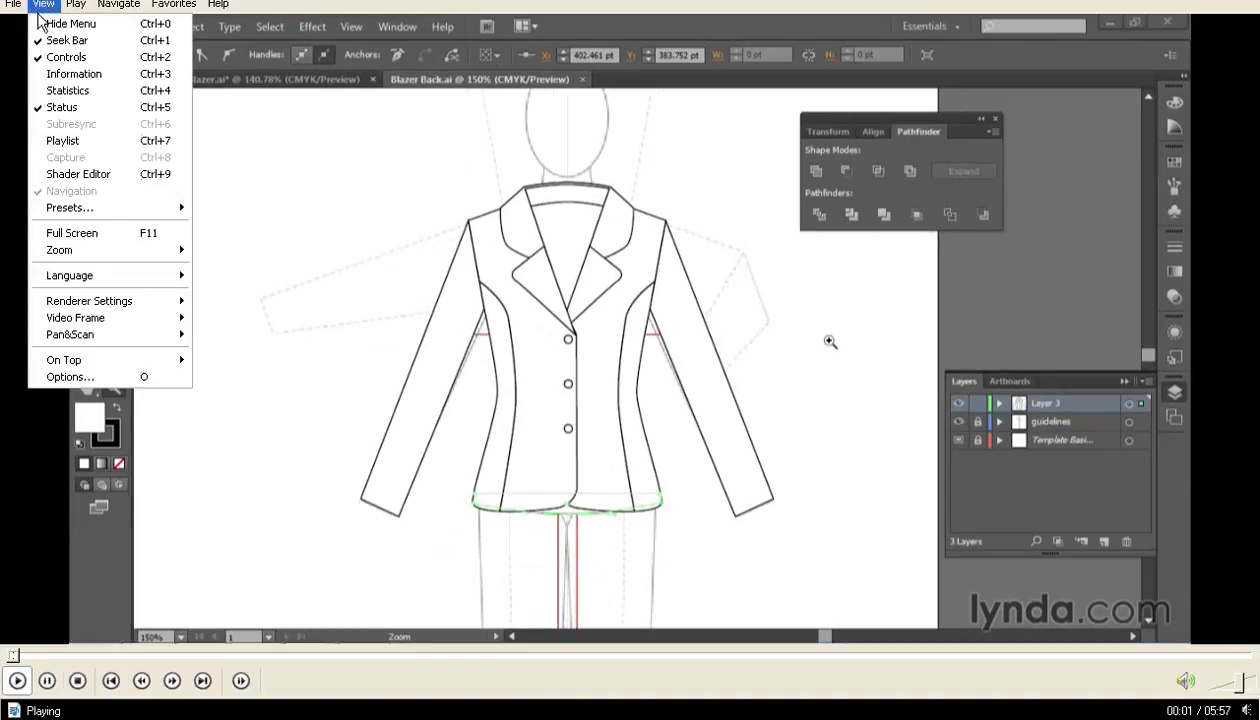
pyautogui.click(72, 235)
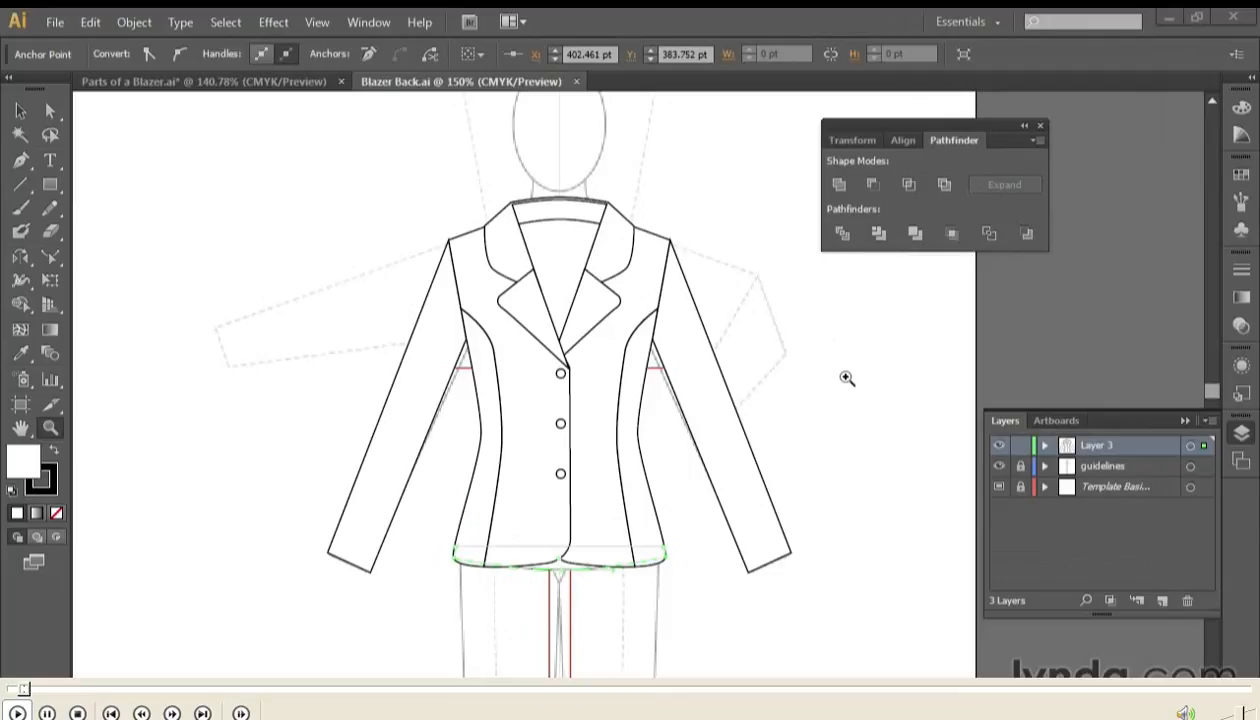
pyautogui.moveTo(31, 680)
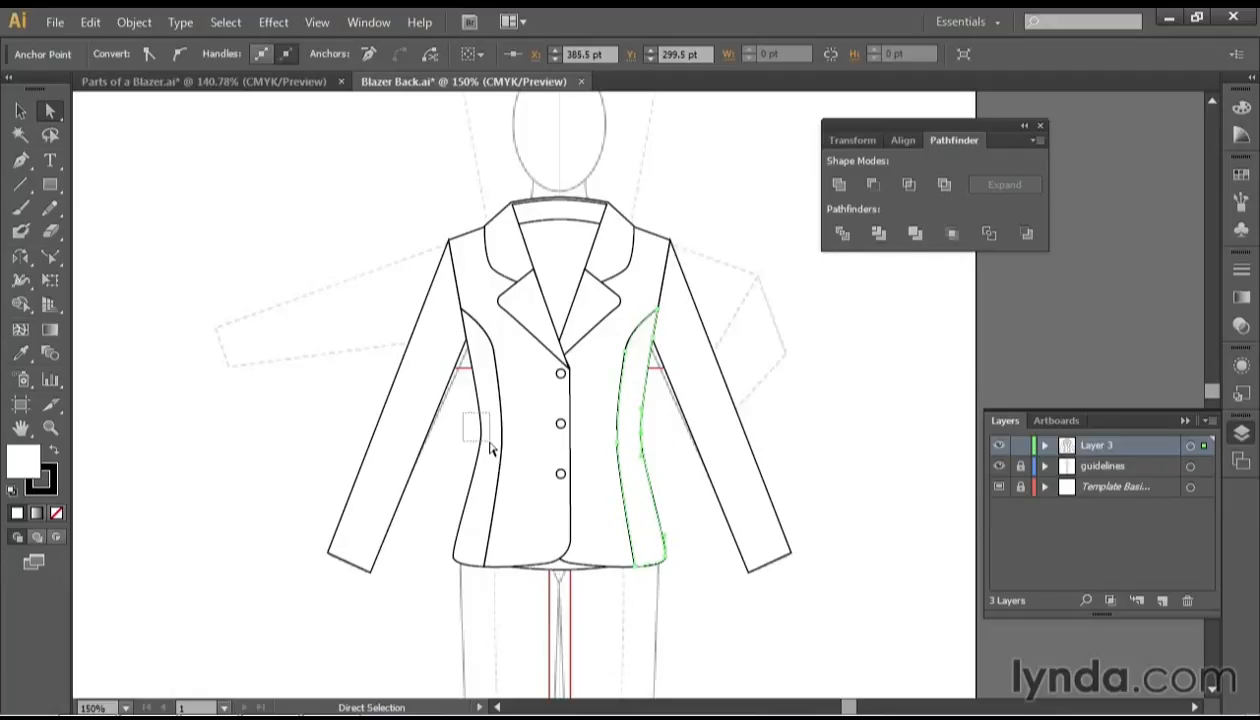
# Step: Nudge the waist anchor point on the outer edge of the left side panel outward to X 275.5 pt
pyautogui.moveTo(490, 448); pyautogui.dragTo(494, 453)
pyautogui.press('Left')
pyautogui.press('Left')
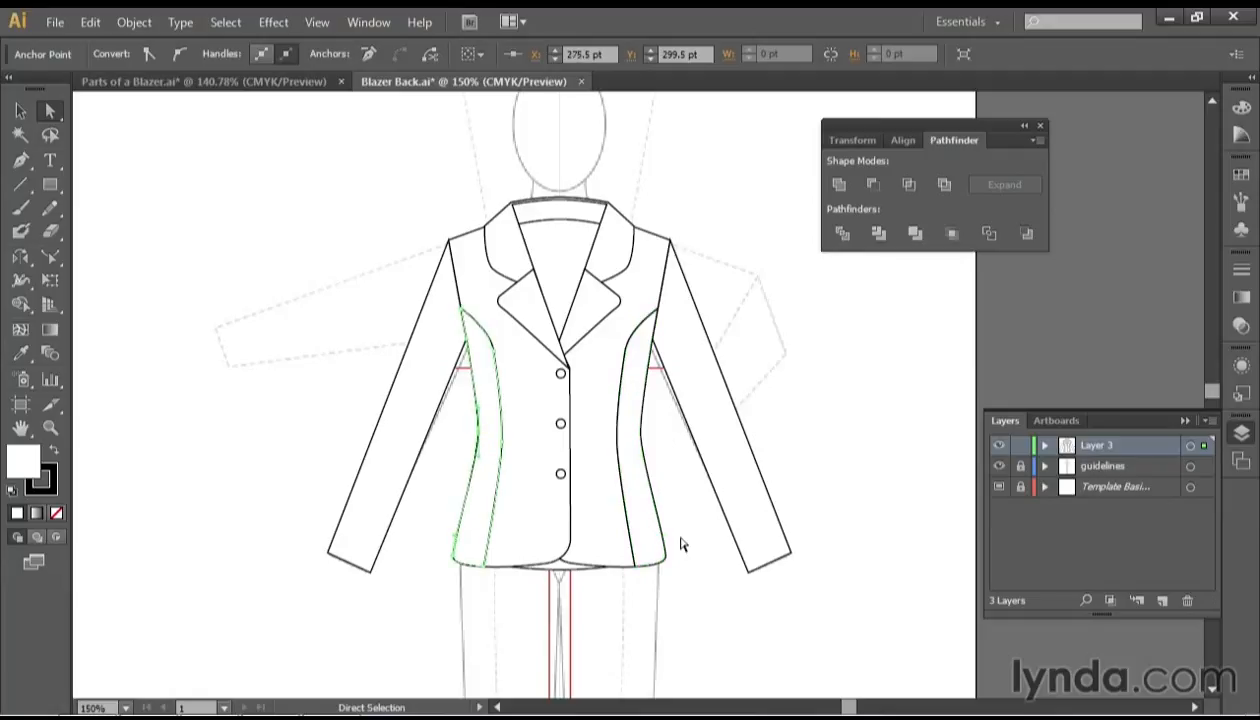
# Step: Widen the blazer hem by nudging the lower anchor points on both sides outward, and deselect them
pyautogui.moveTo(680, 544); pyautogui.dragTo(624, 602)
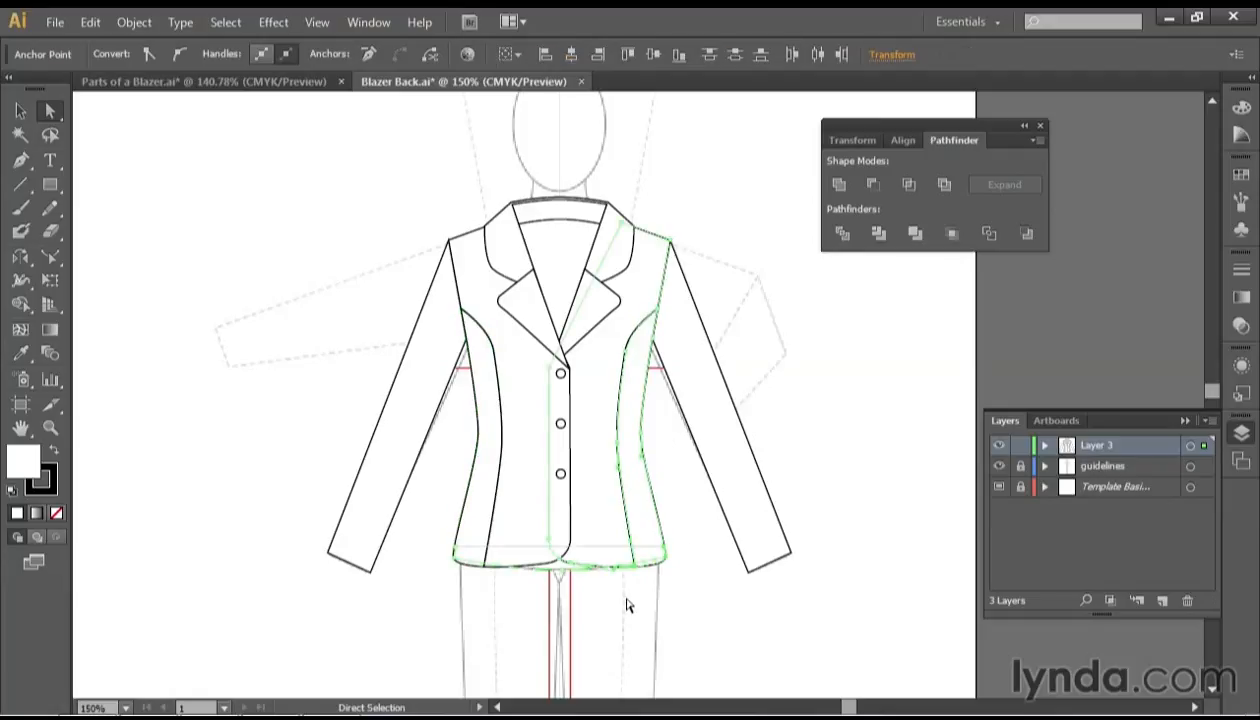
pyautogui.press('Right')
pyautogui.press('Right')
pyautogui.moveTo(435, 520); pyautogui.dragTo(499, 595)
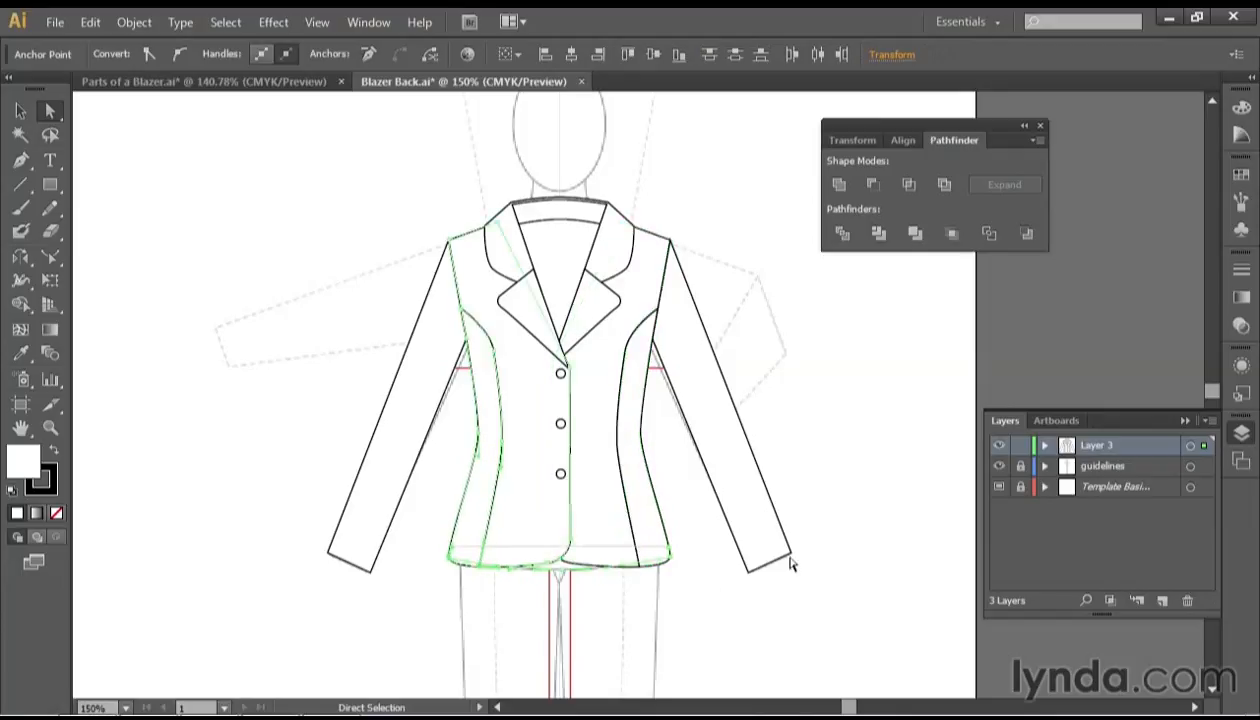
pyautogui.click(712, 610)
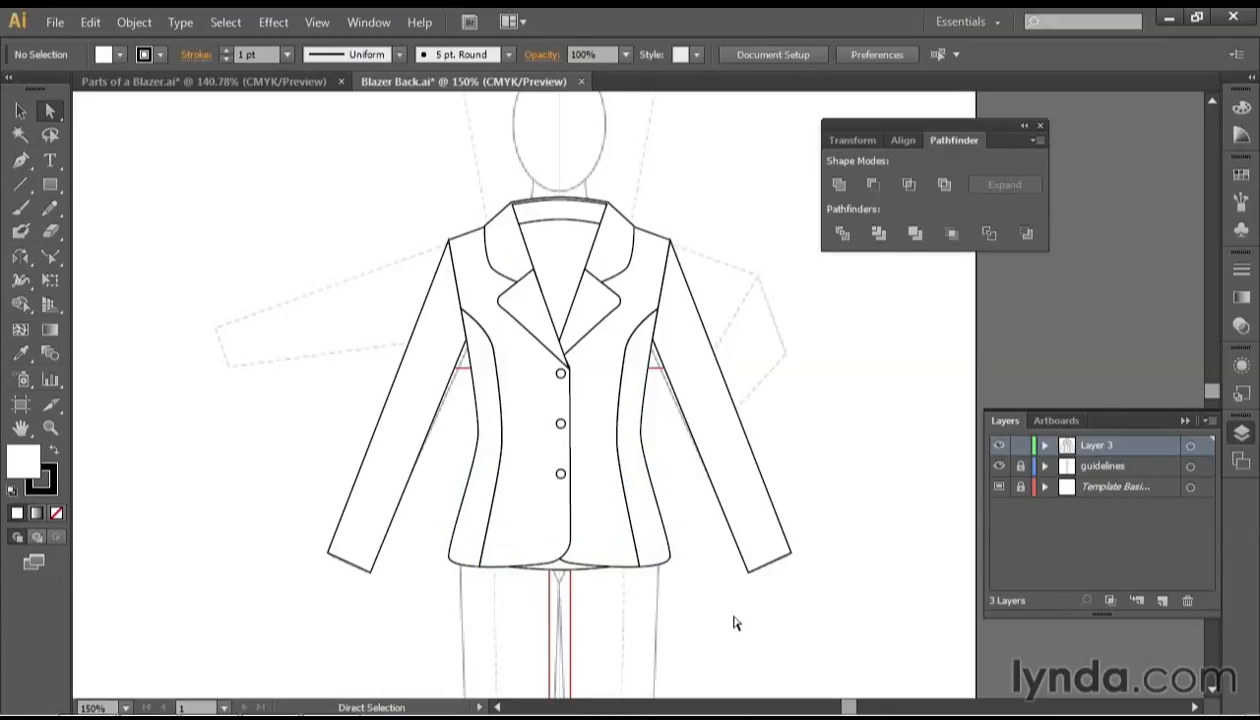
# Step: Select the whole blazer, show the full stroke options, apply round caps and round corner joins to its strokes, and deselect it
pyautogui.click(20, 111)
pyautogui.moveTo(320, 176); pyautogui.dragTo(808, 650)
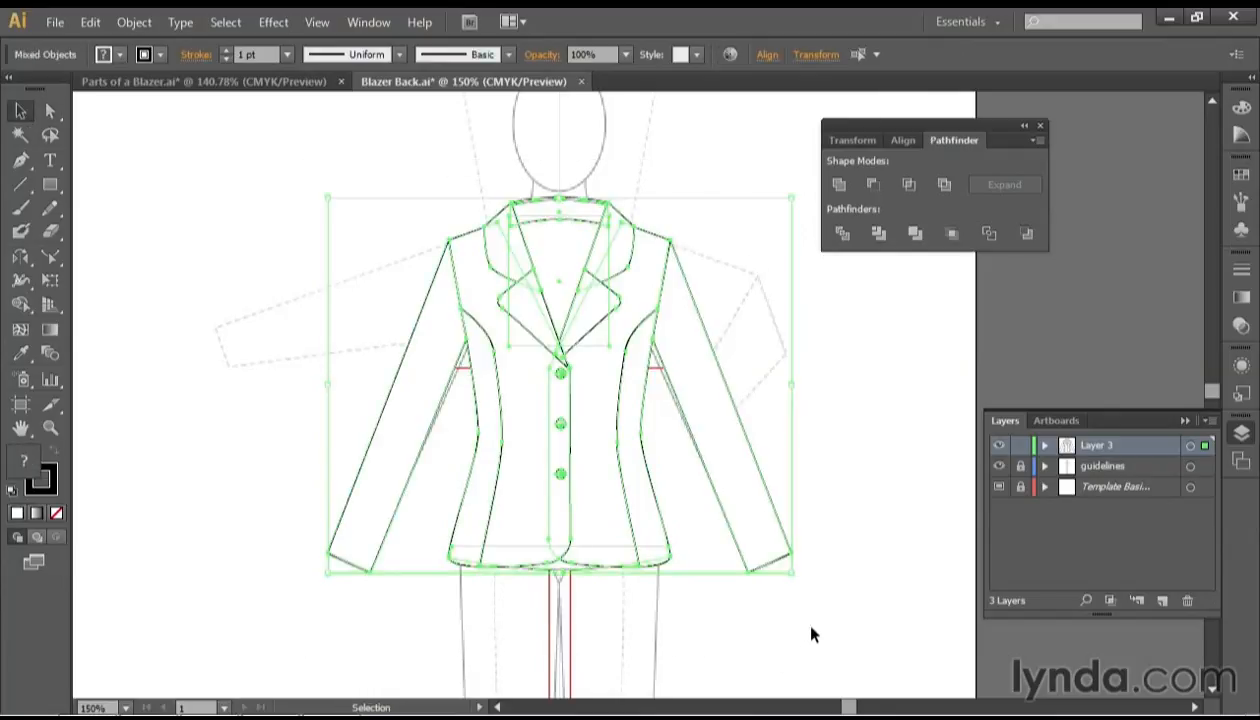
pyautogui.click(1241, 270)
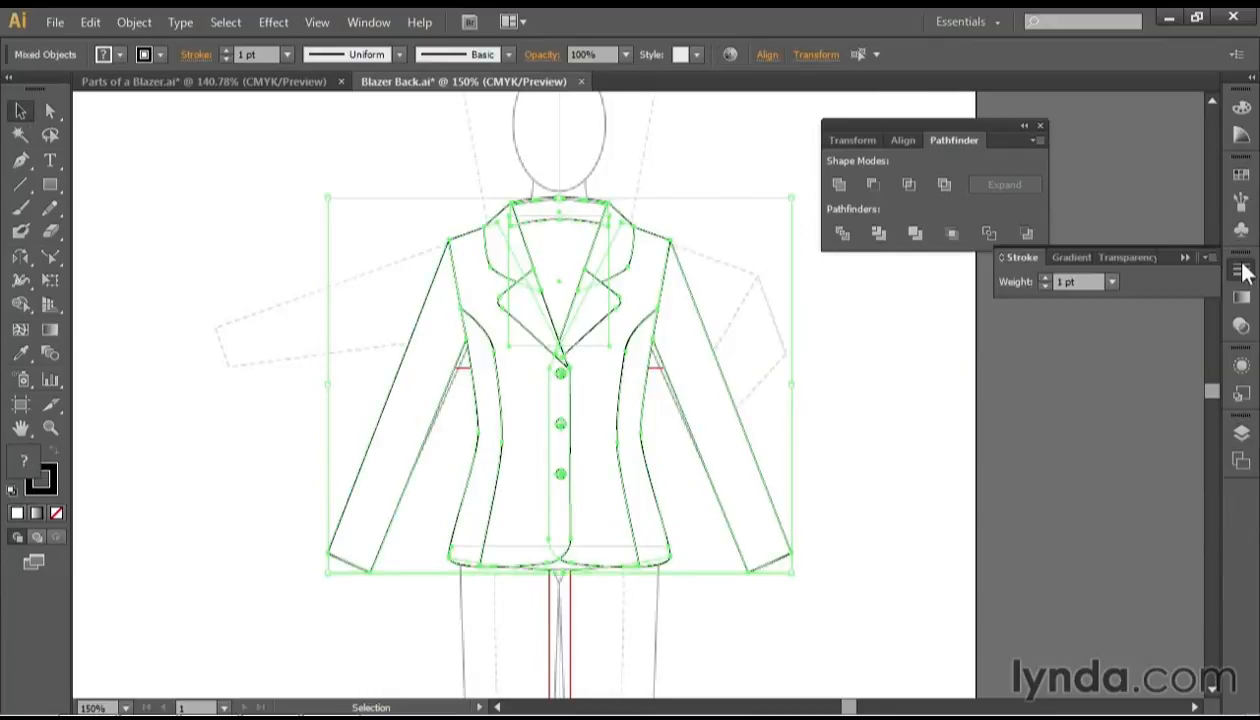
pyautogui.click(1002, 258)
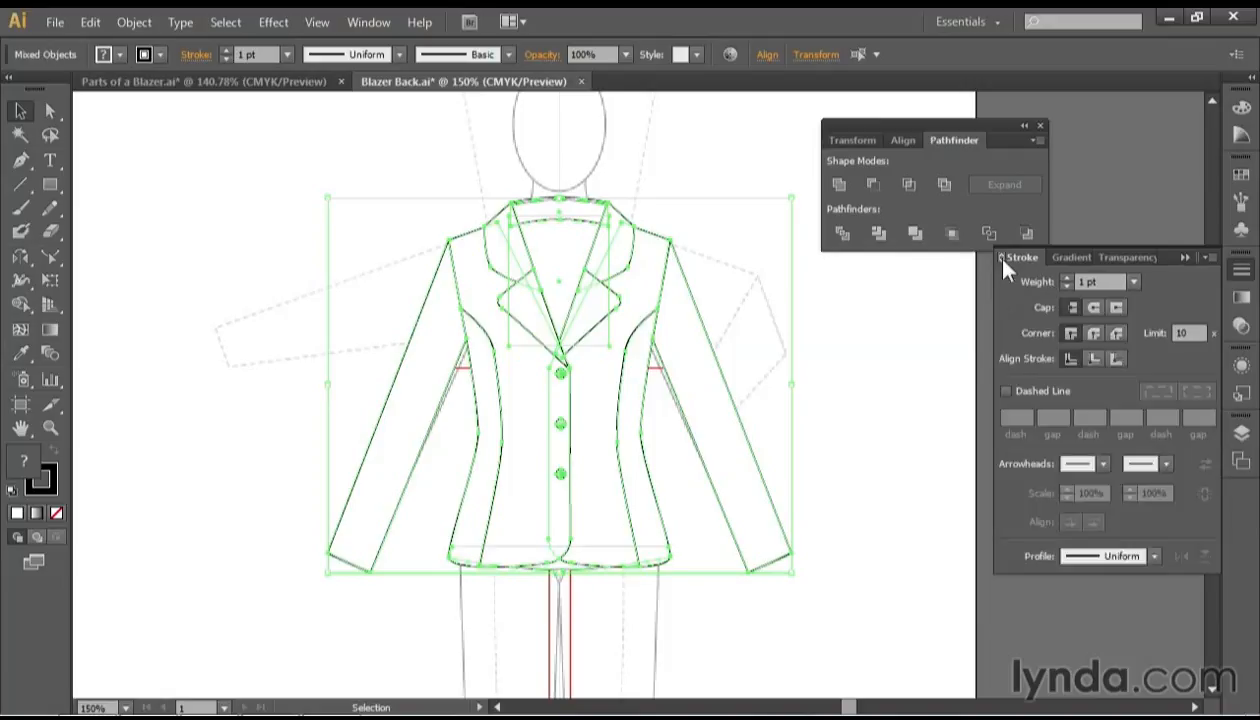
pyautogui.click(1093, 333)
pyautogui.click(945, 352)
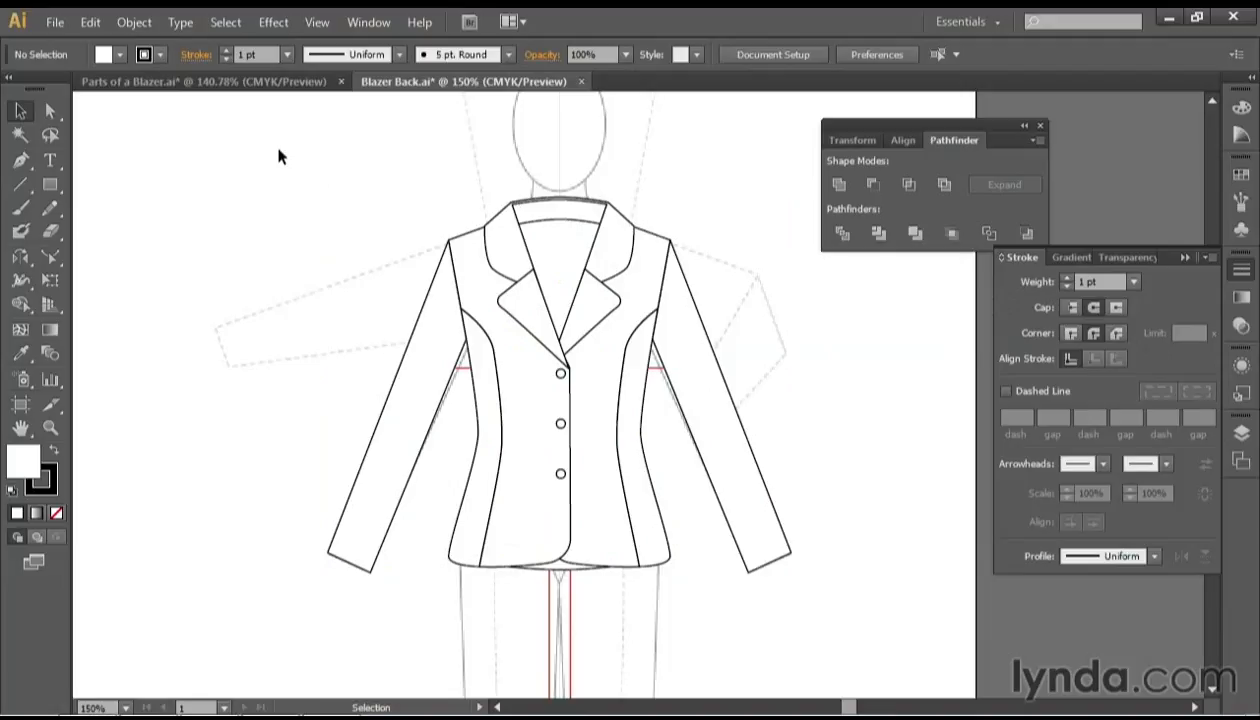
# Step: Group all the pieces of the finished front-view blazer and deselect the group
pyautogui.moveTo(277, 154); pyautogui.dragTo(800, 629)
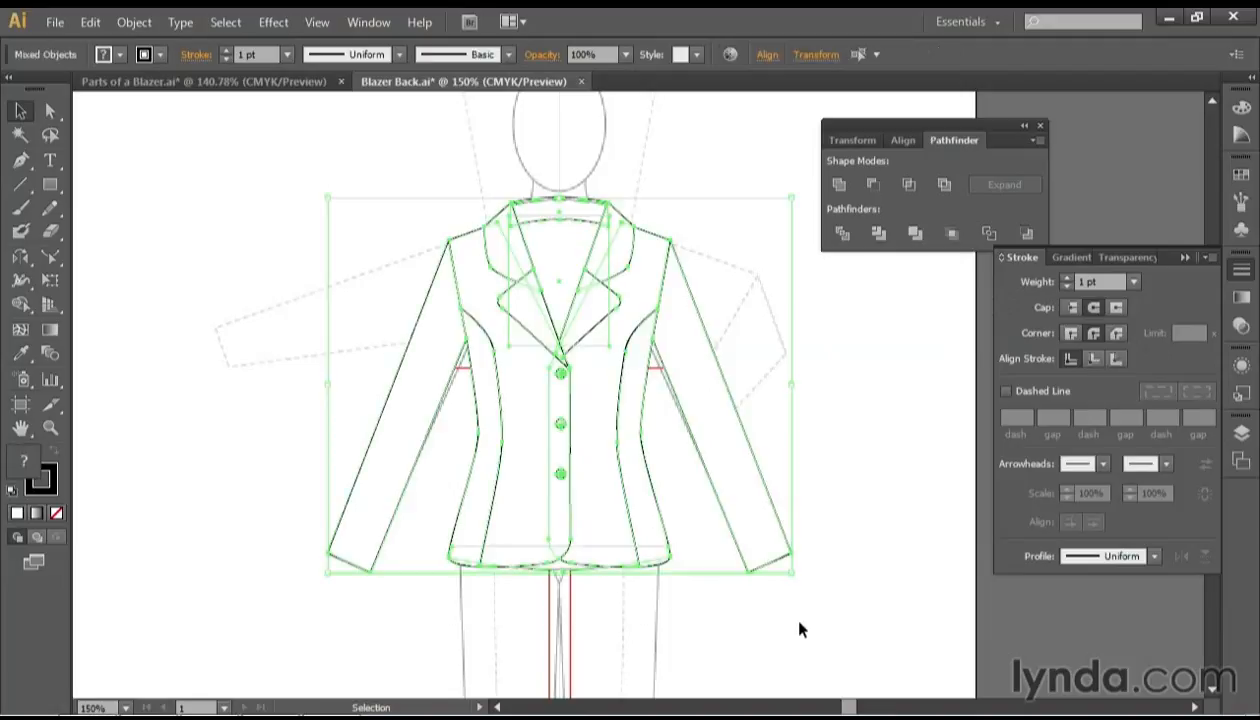
pyautogui.rightClick(812, 366)
pyautogui.click(870, 469)
pyautogui.click(832, 485)
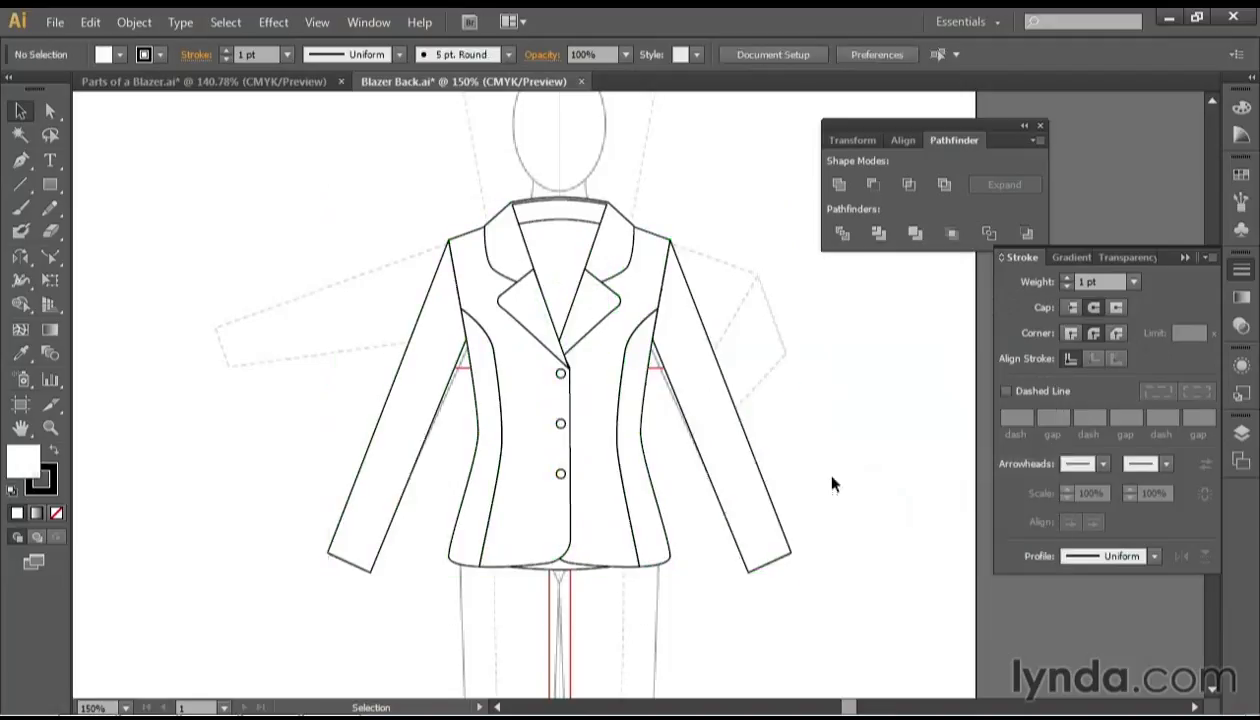
pyautogui.press('space')
pyautogui.moveTo(610, 613); pyautogui.dragTo(850, 607)
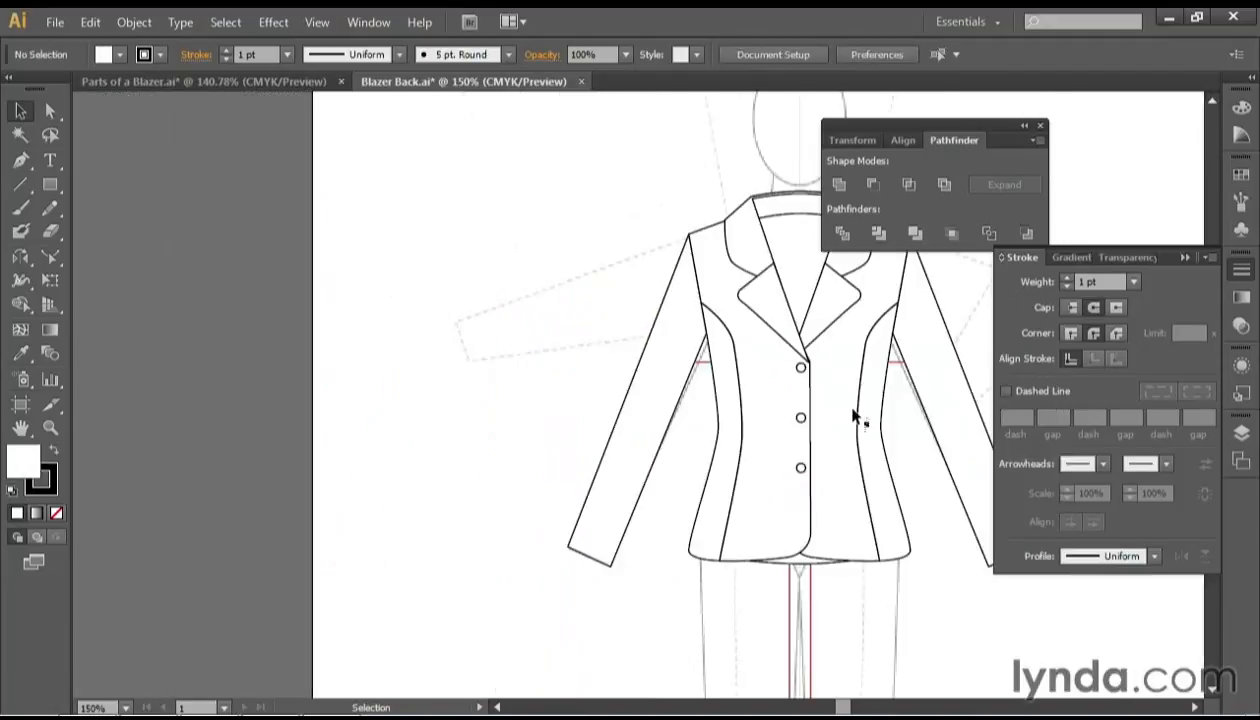
# Step: Duplicate the grouped front-view blazer and place the copy beside the figure, leaving the original on the figure template
pyautogui.moveTo(855, 415); pyautogui.dragTo(262, 400)
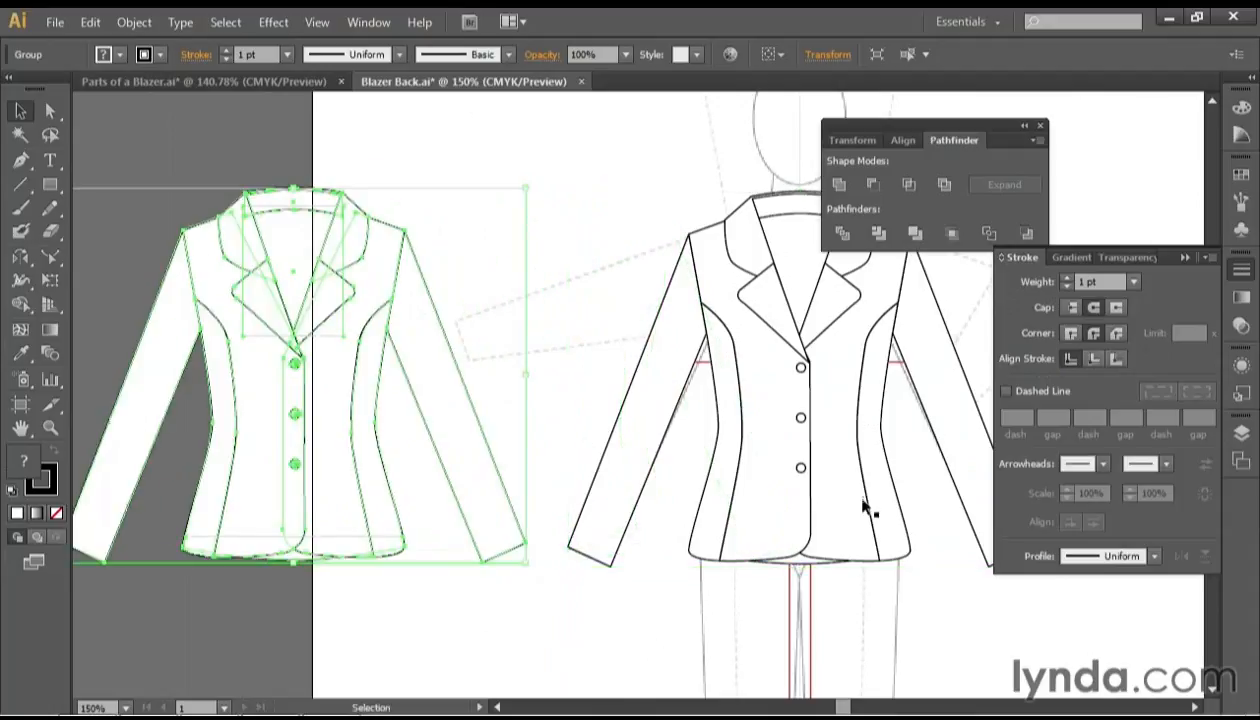
pyautogui.press('space')
pyautogui.moveTo(936, 441); pyautogui.dragTo(651, 427)
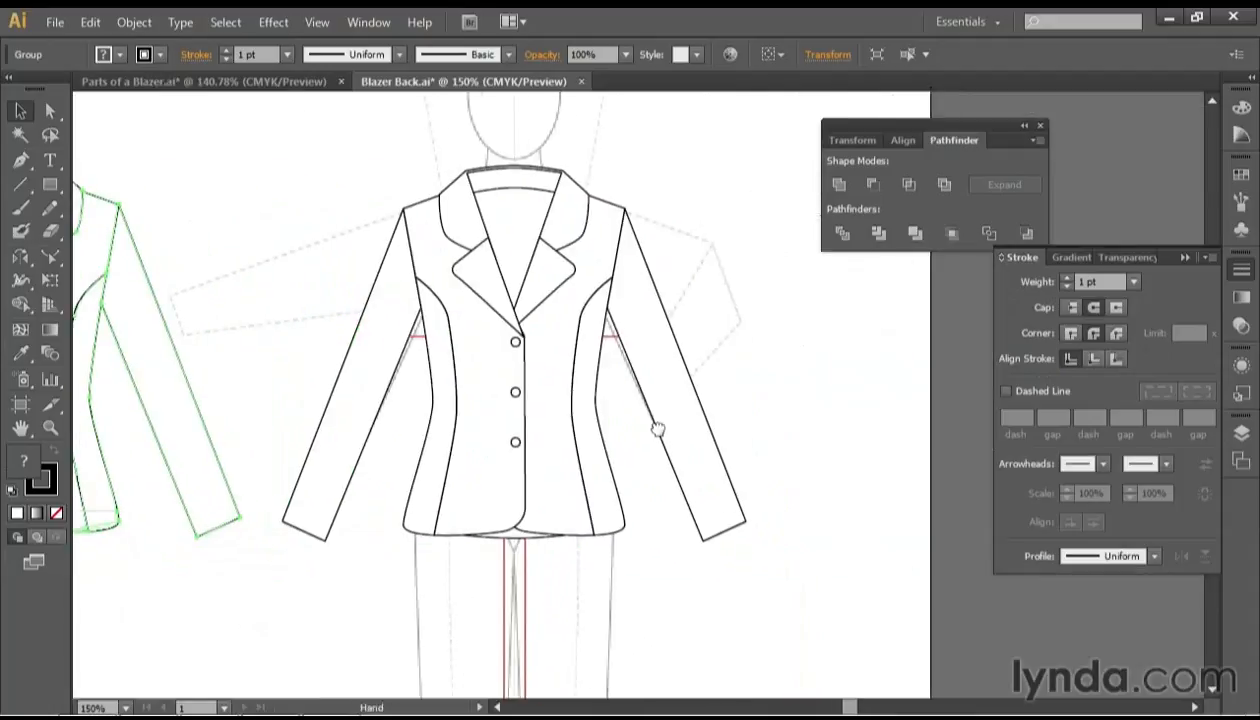
# Step: Isolate the blazer group on the figure, move its three buttons outside the garment and delete both lower lapel pieces
pyautogui.doubleClick(559, 363)
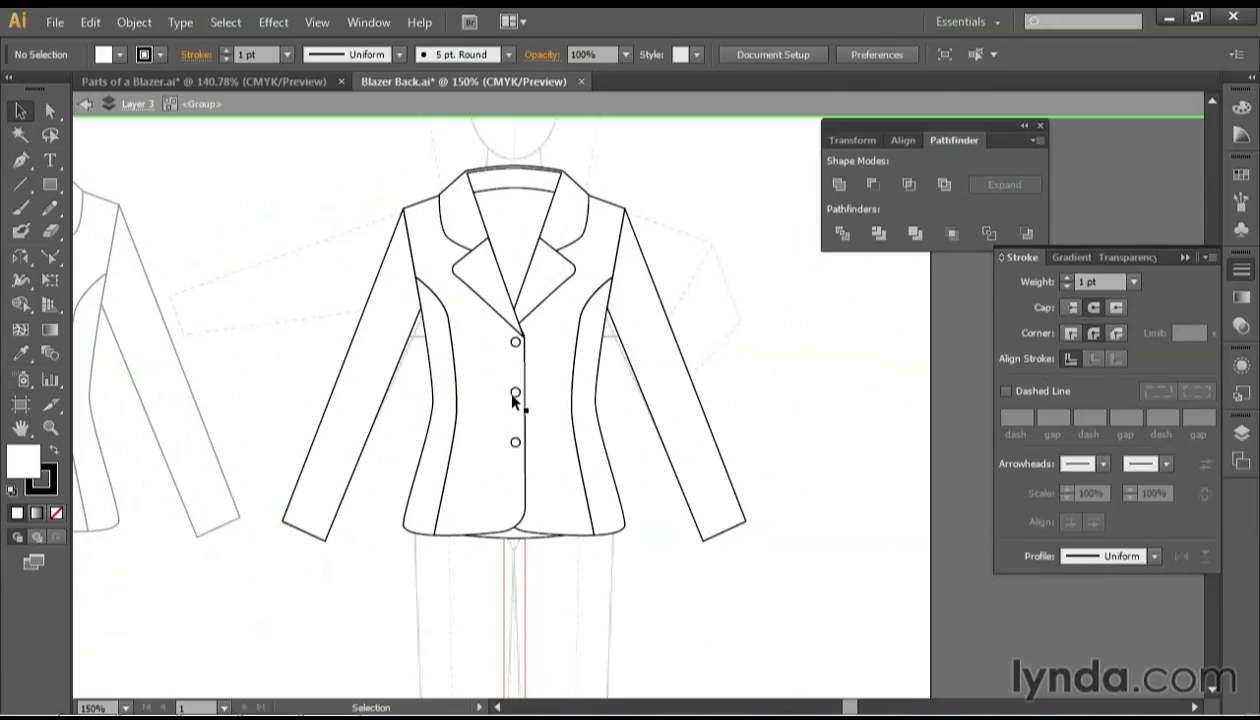
pyautogui.moveTo(519, 397); pyautogui.dragTo(793, 480)
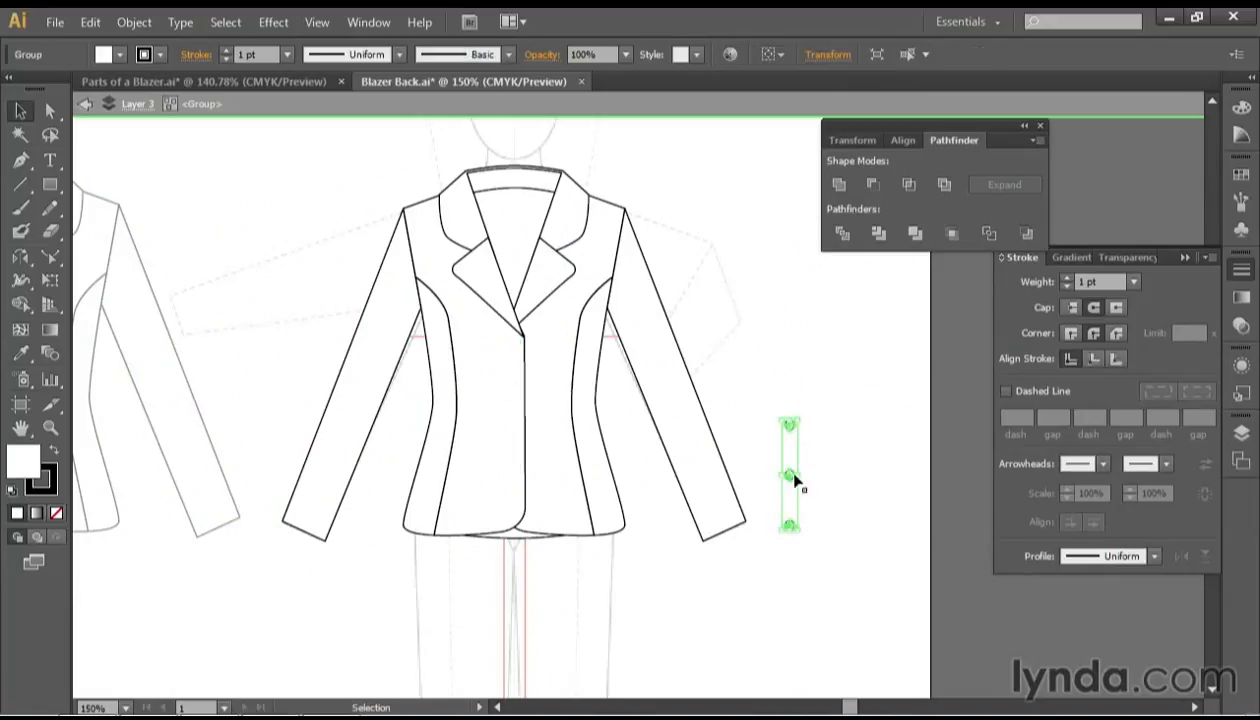
pyautogui.click(487, 287)
pyautogui.press('Delete')
pyautogui.click(545, 290)
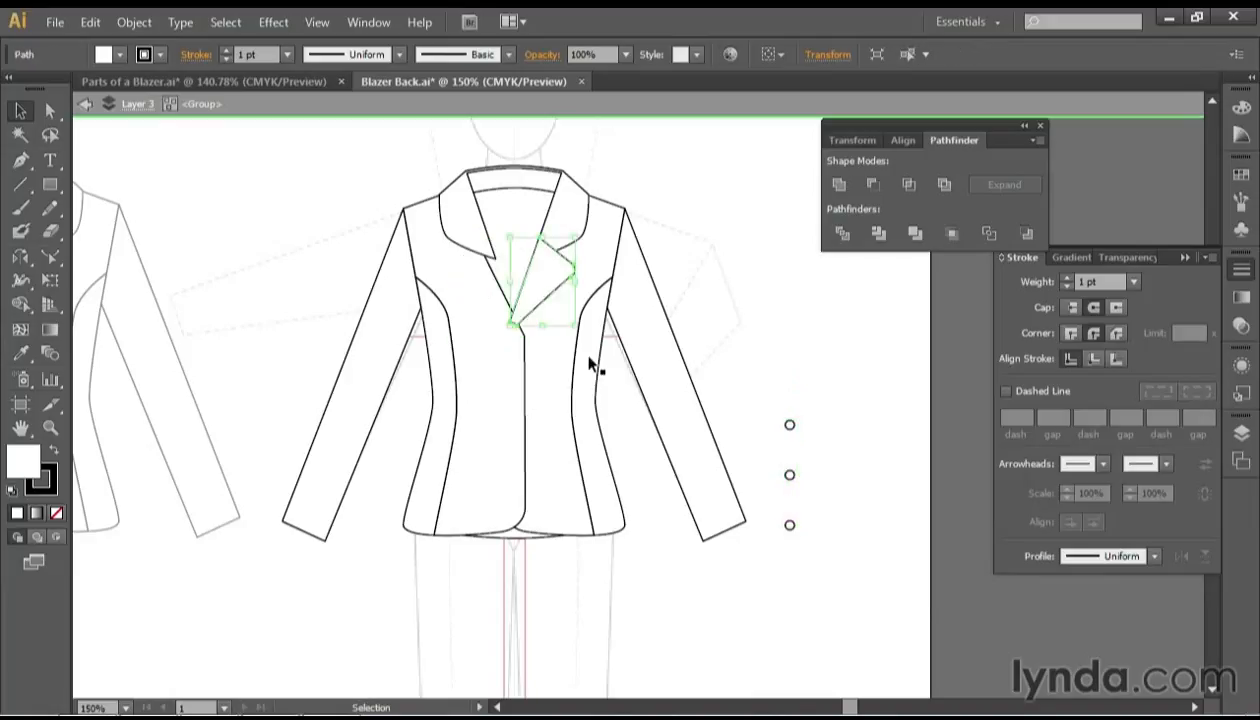
pyautogui.press('Delete')
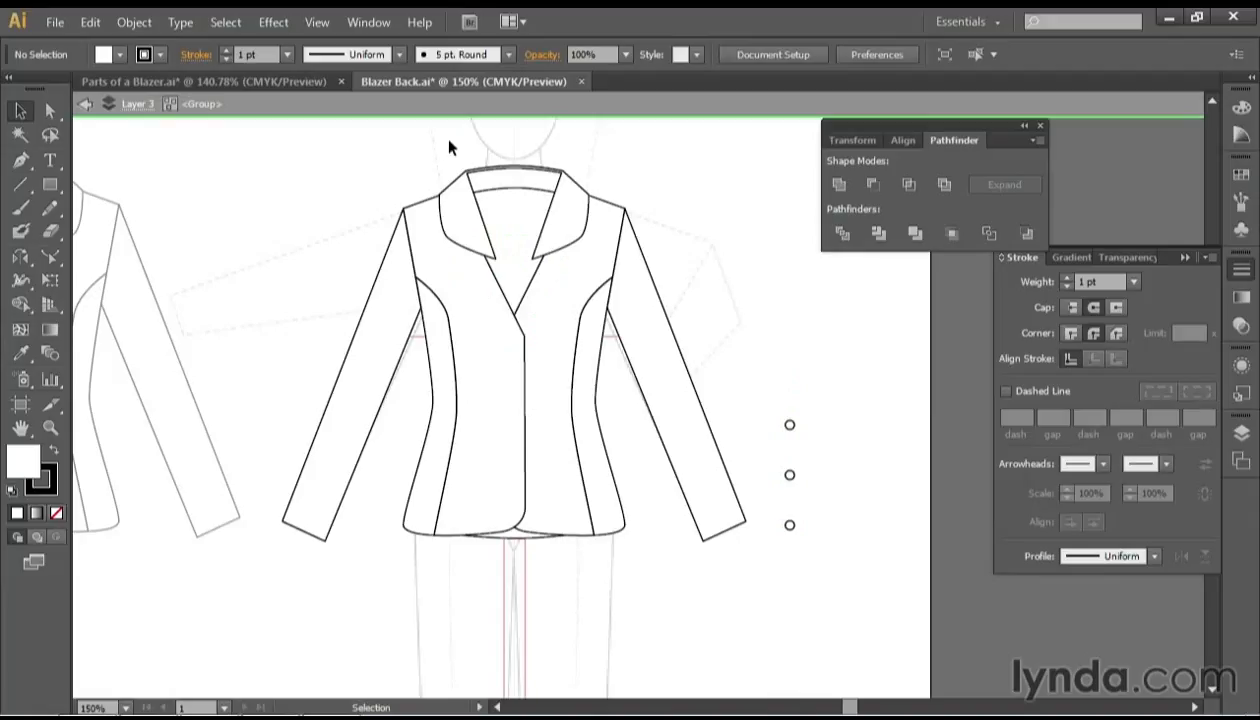
# Step: Unite the collar, neckline and front body pieces into one center back panel, and deselect it
pyautogui.moveTo(449, 141); pyautogui.dragTo(566, 318)
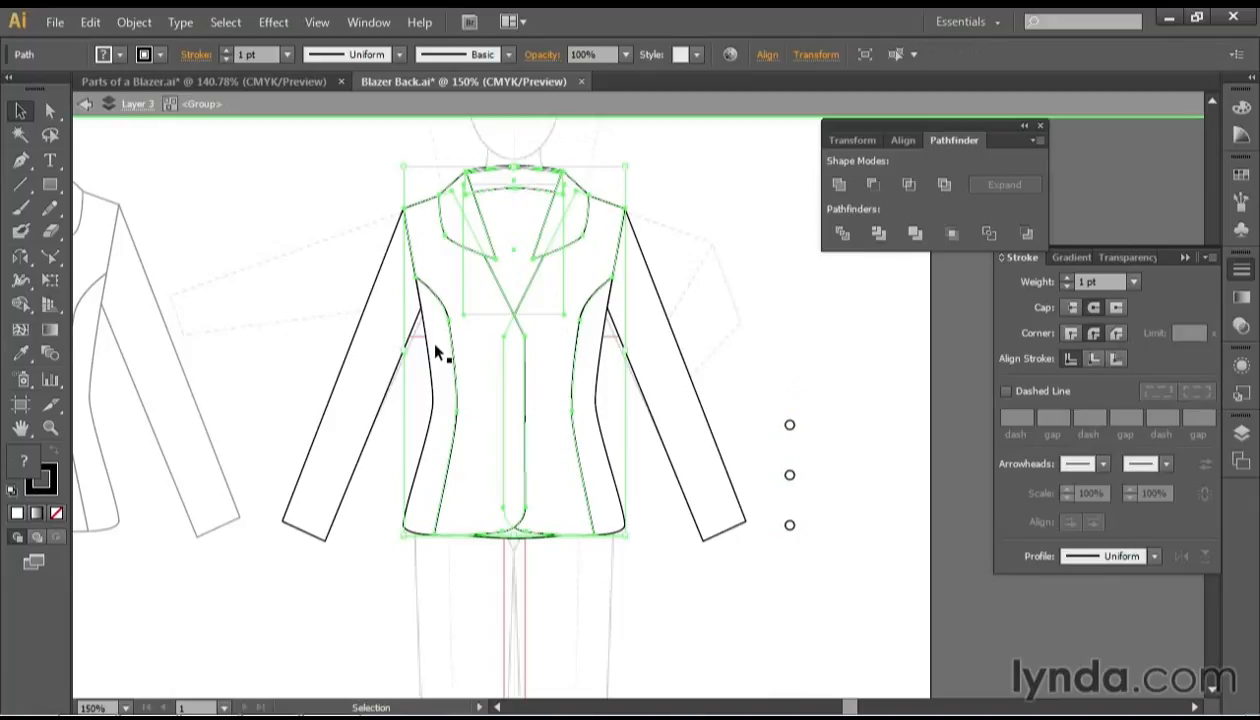
pyautogui.moveTo(442, 140); pyautogui.dragTo(576, 292)
pyautogui.click(840, 190)
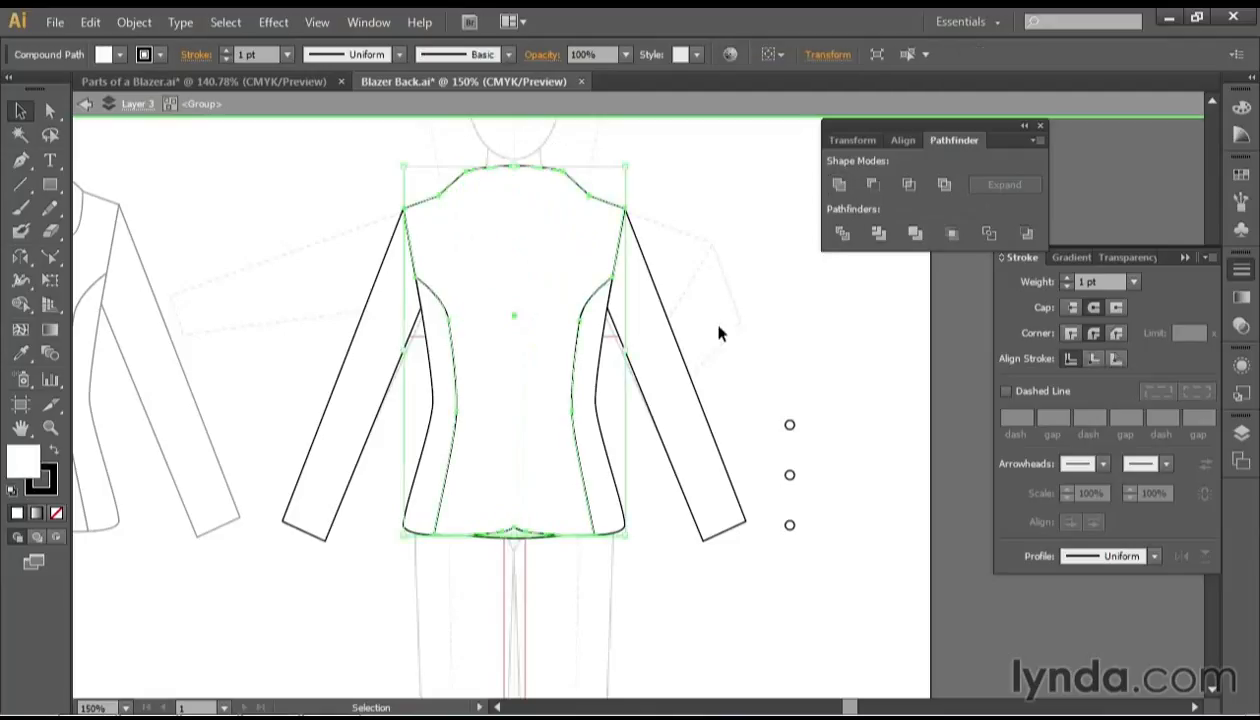
pyautogui.click(731, 278)
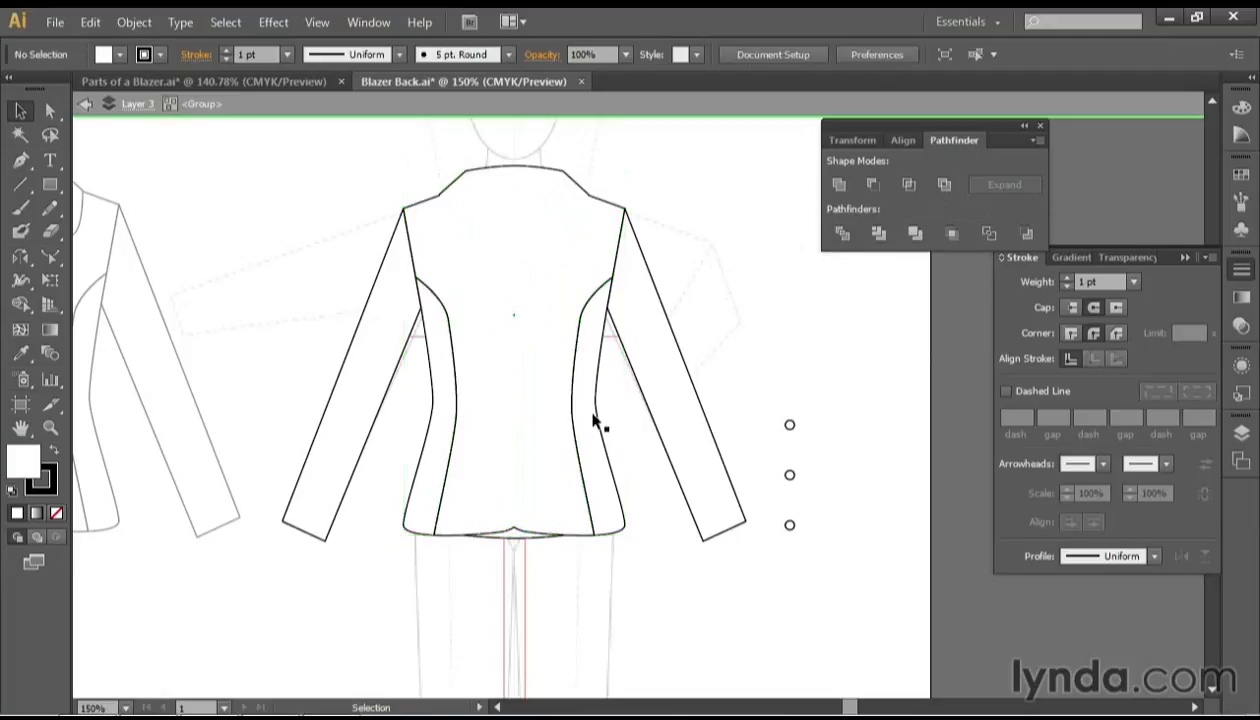
# Step: Divide the center back panel, side panels and back hem piece where they overlap at the hem, and ungroup the pieces
pyautogui.click(511, 539)
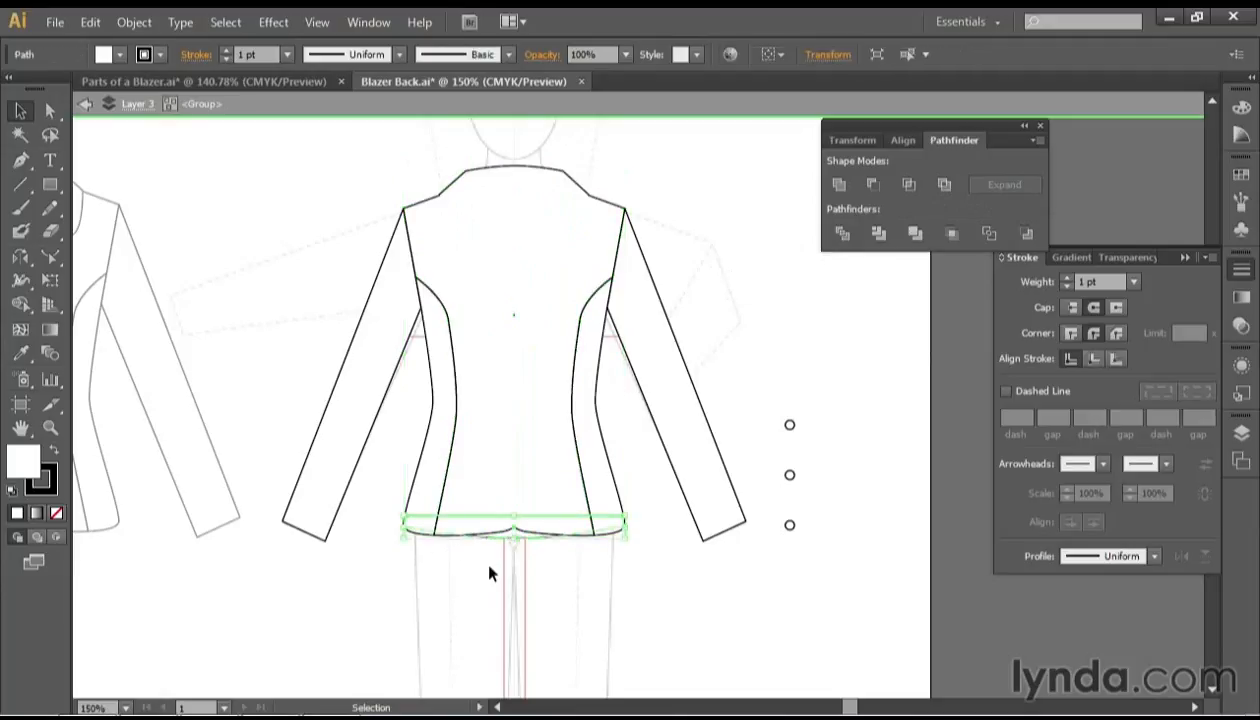
pyautogui.click(50, 427)
pyautogui.moveTo(377, 465); pyautogui.dragTo(662, 602)
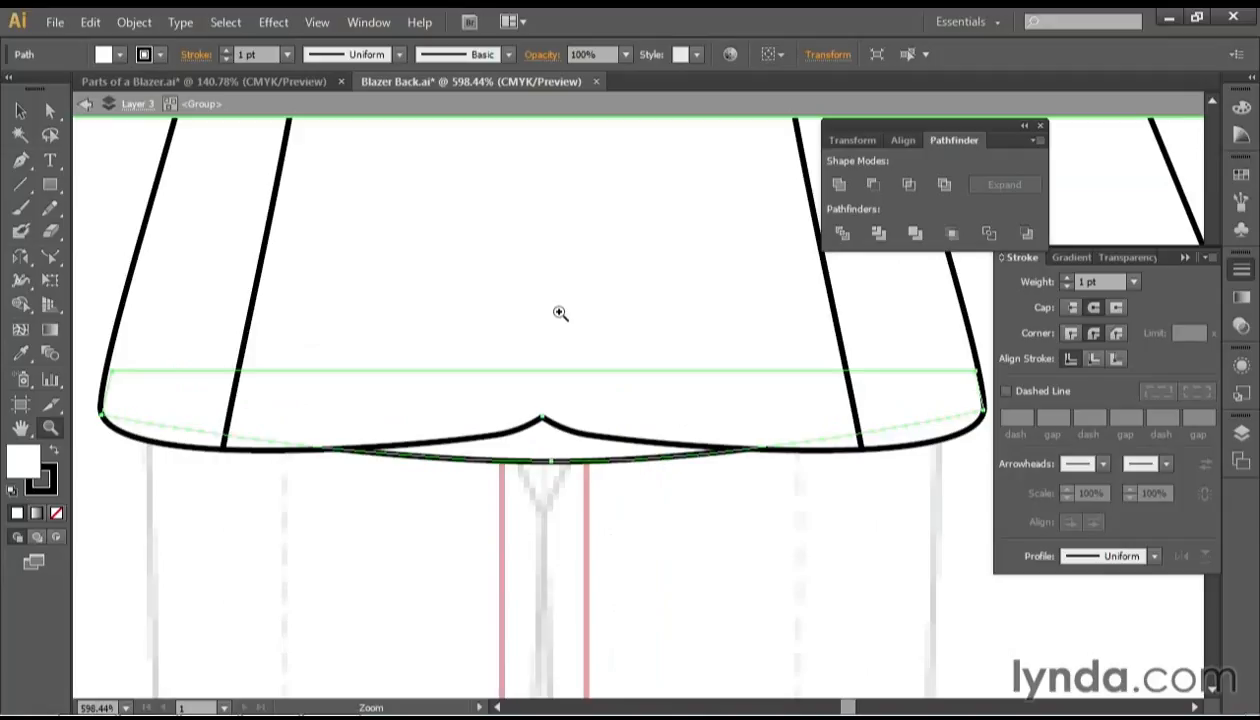
pyautogui.press('v')
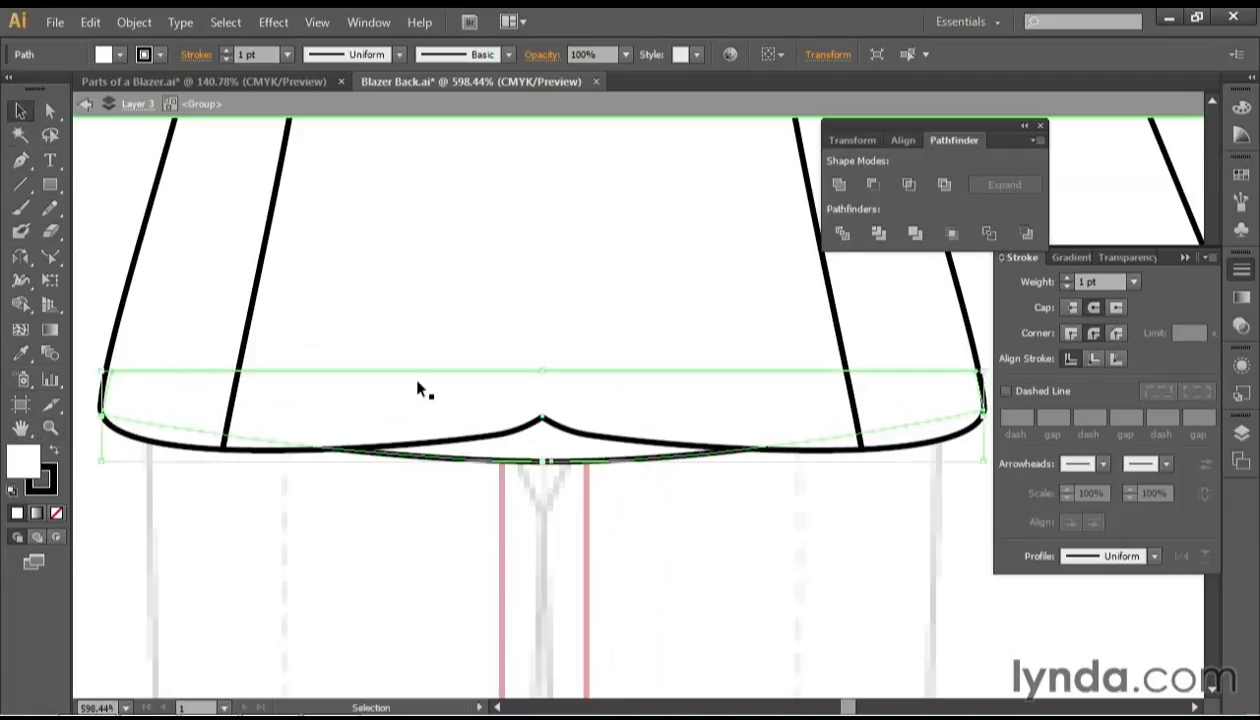
pyautogui.moveTo(603, 523); pyautogui.dragTo(589, 390)
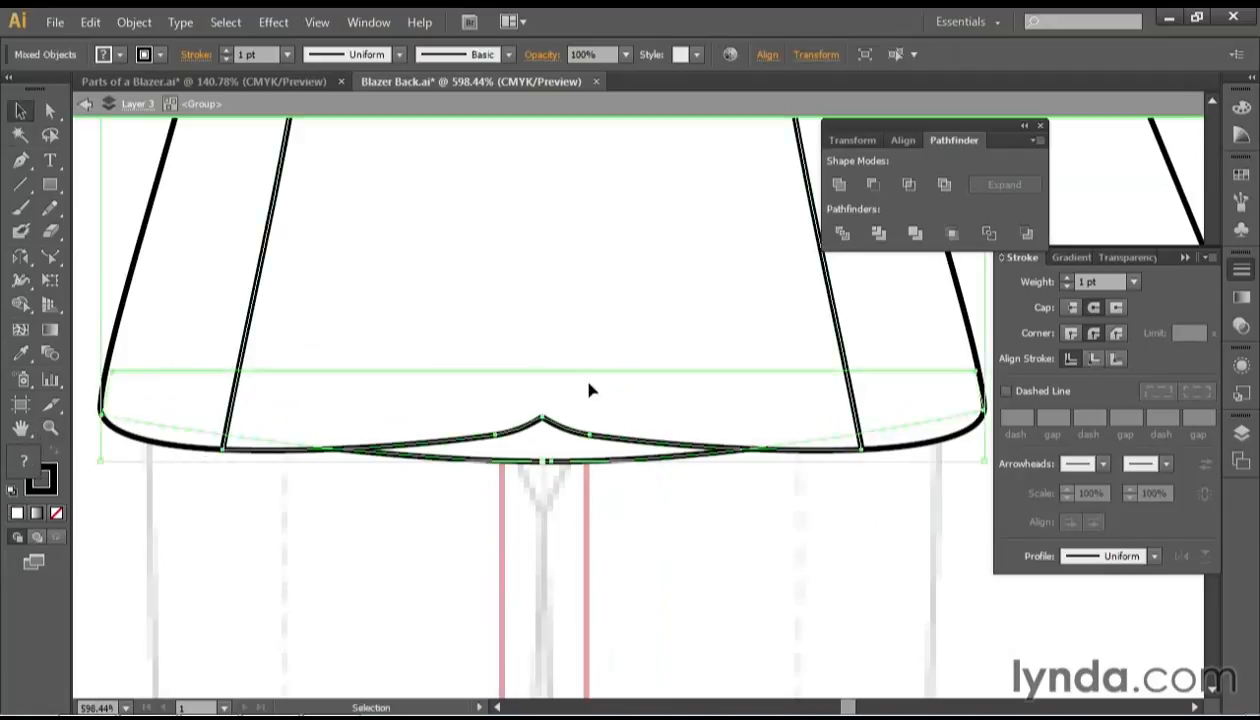
pyautogui.click(842, 233)
pyautogui.rightClick(735, 555)
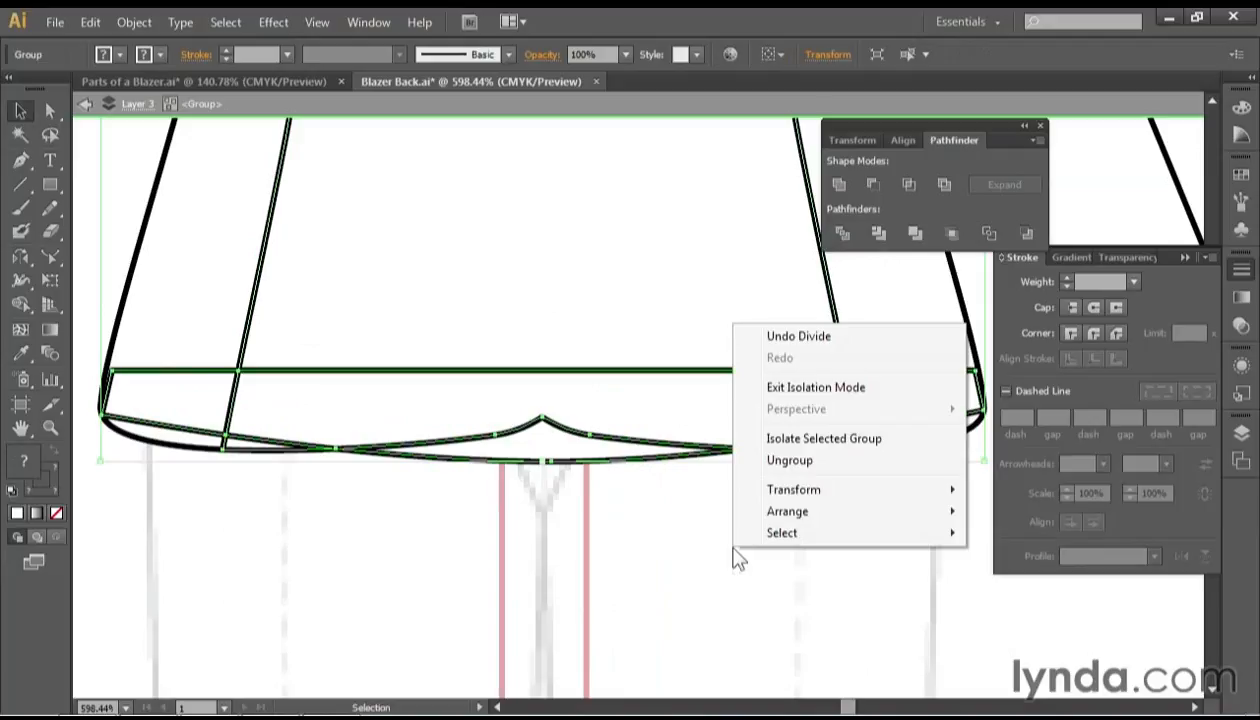
pyautogui.click(731, 562)
pyautogui.click(716, 572)
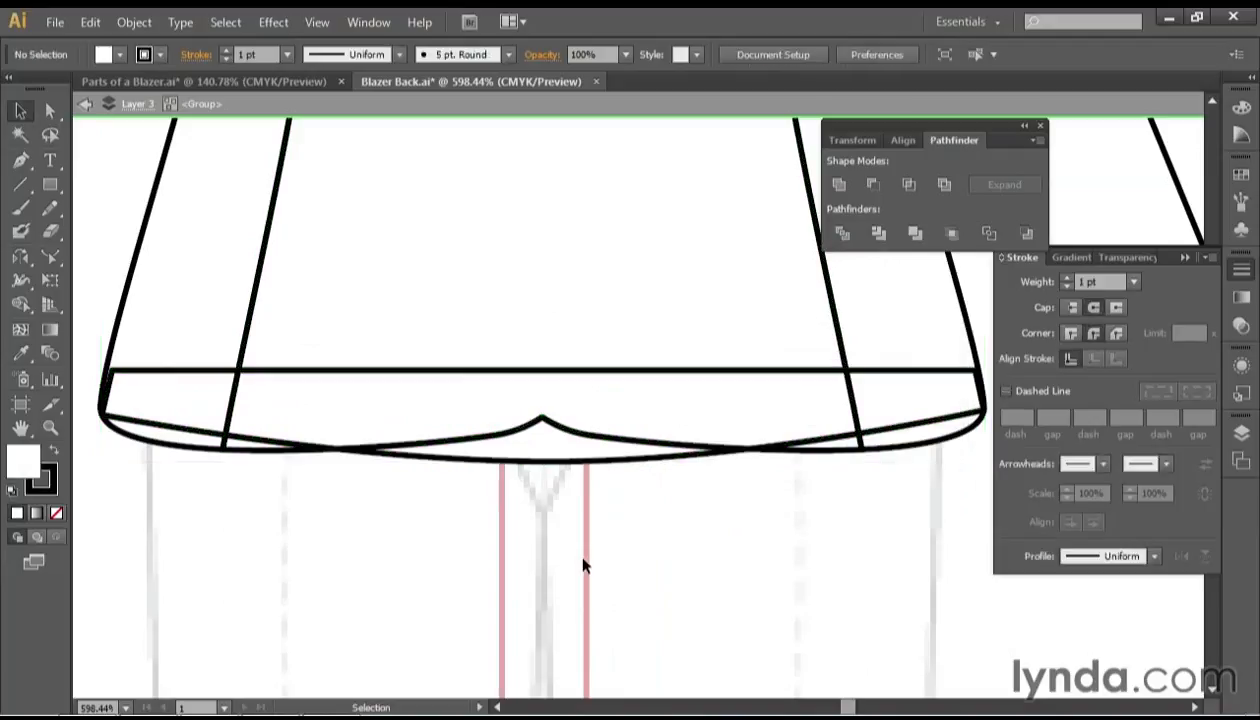
# Step: Unite the divided hem pieces between the side seams with the center back panel
pyautogui.moveTo(585, 575); pyautogui.dragTo(556, 286)
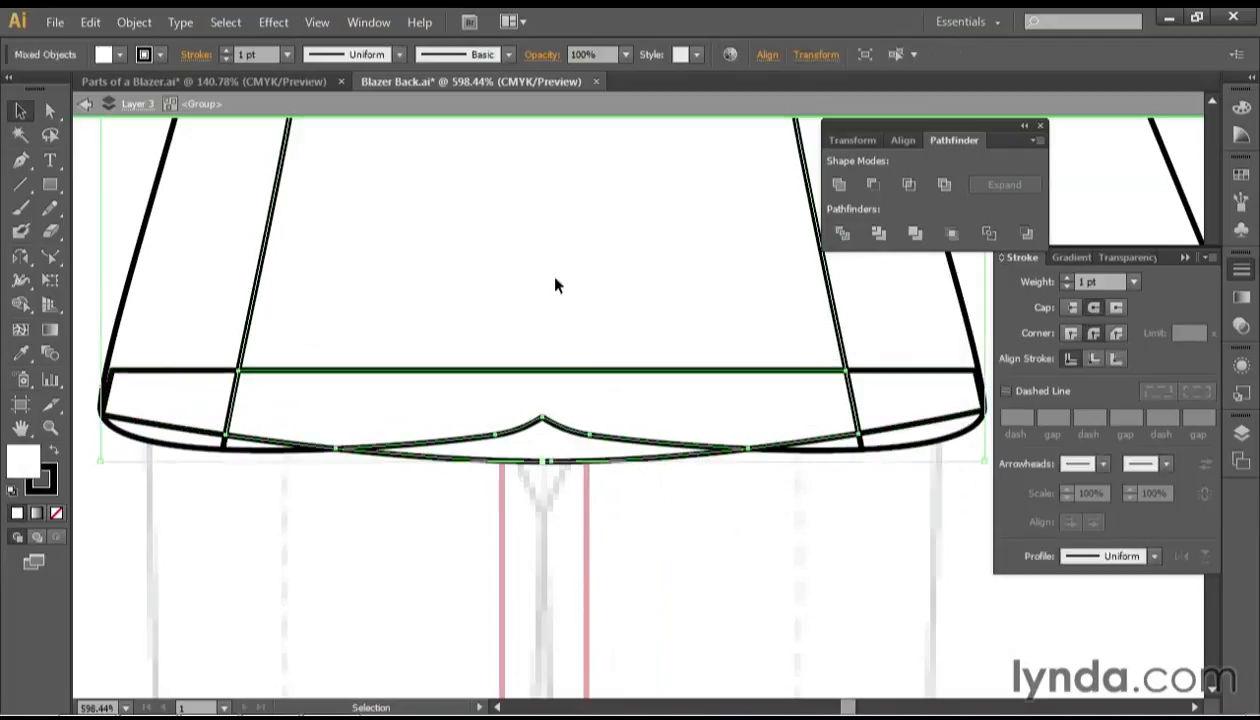
pyautogui.click(838, 185)
pyautogui.moveTo(812, 471); pyautogui.dragTo(270, 404)
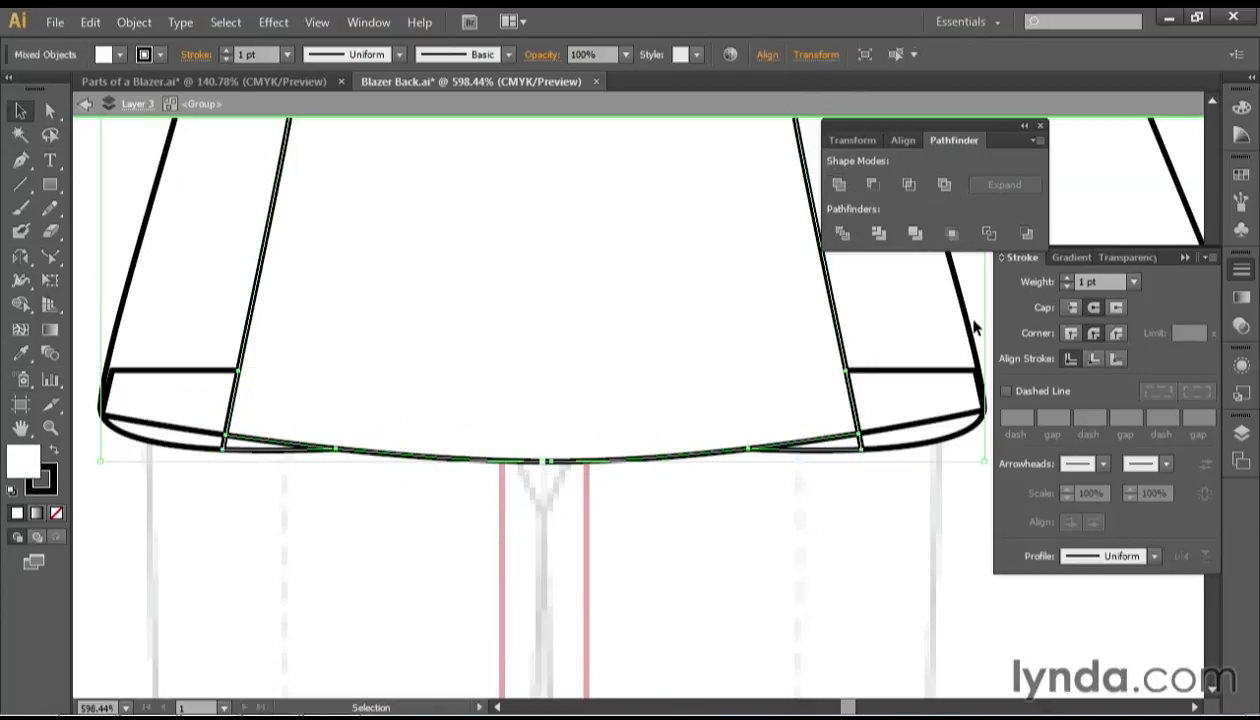
pyautogui.click(838, 185)
# Step: Unite the leftover hem fragments with the side panel on each side of the blazer, and deselect them
pyautogui.moveTo(932, 490); pyautogui.dragTo(879, 341)
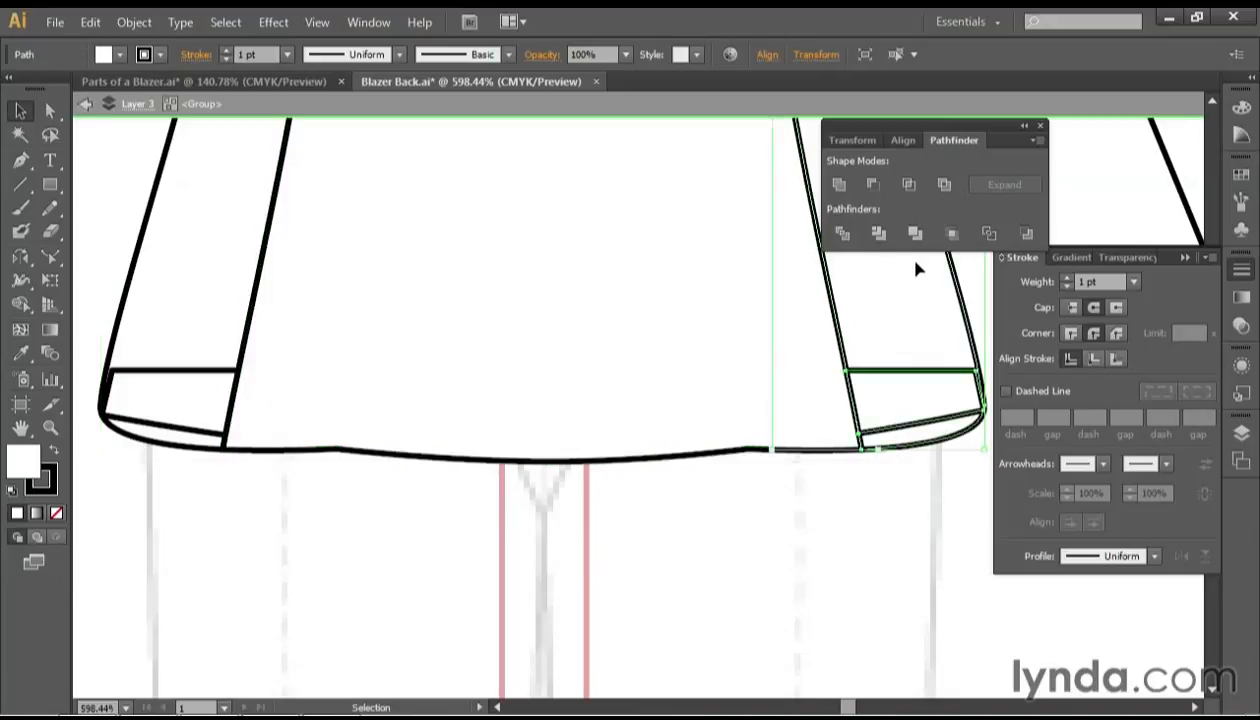
pyautogui.click(838, 186)
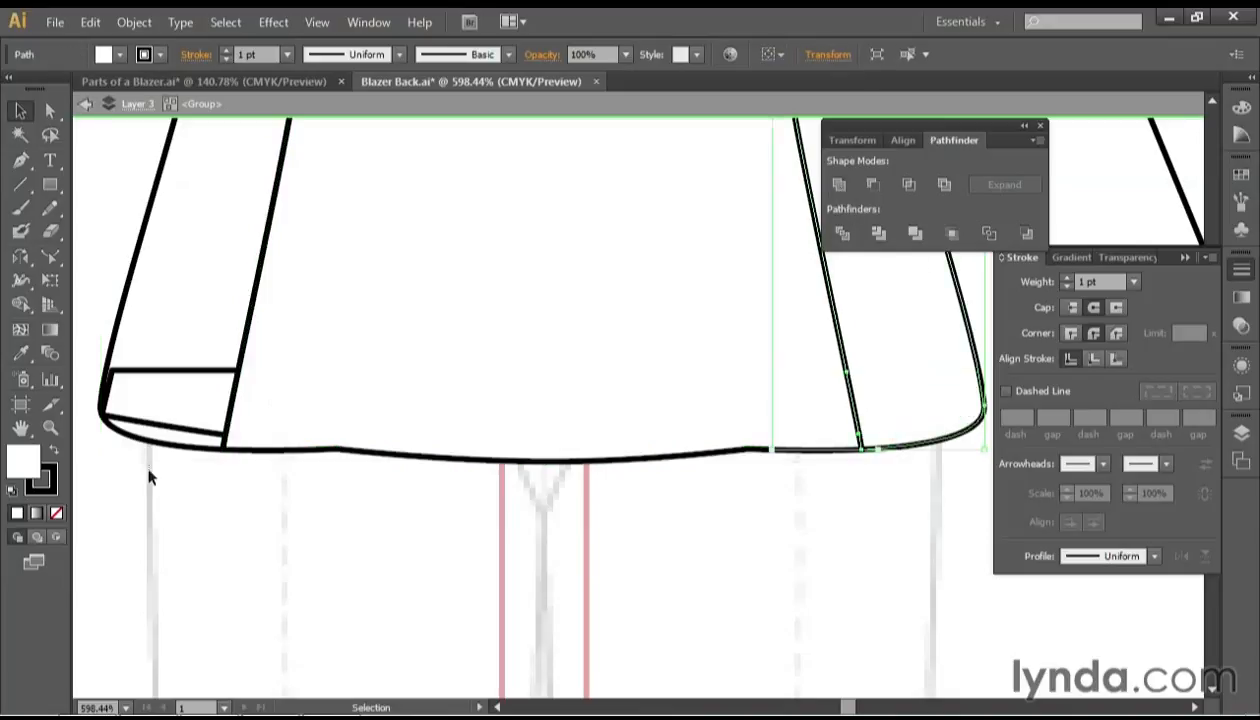
pyautogui.moveTo(146, 470); pyautogui.dragTo(148, 280)
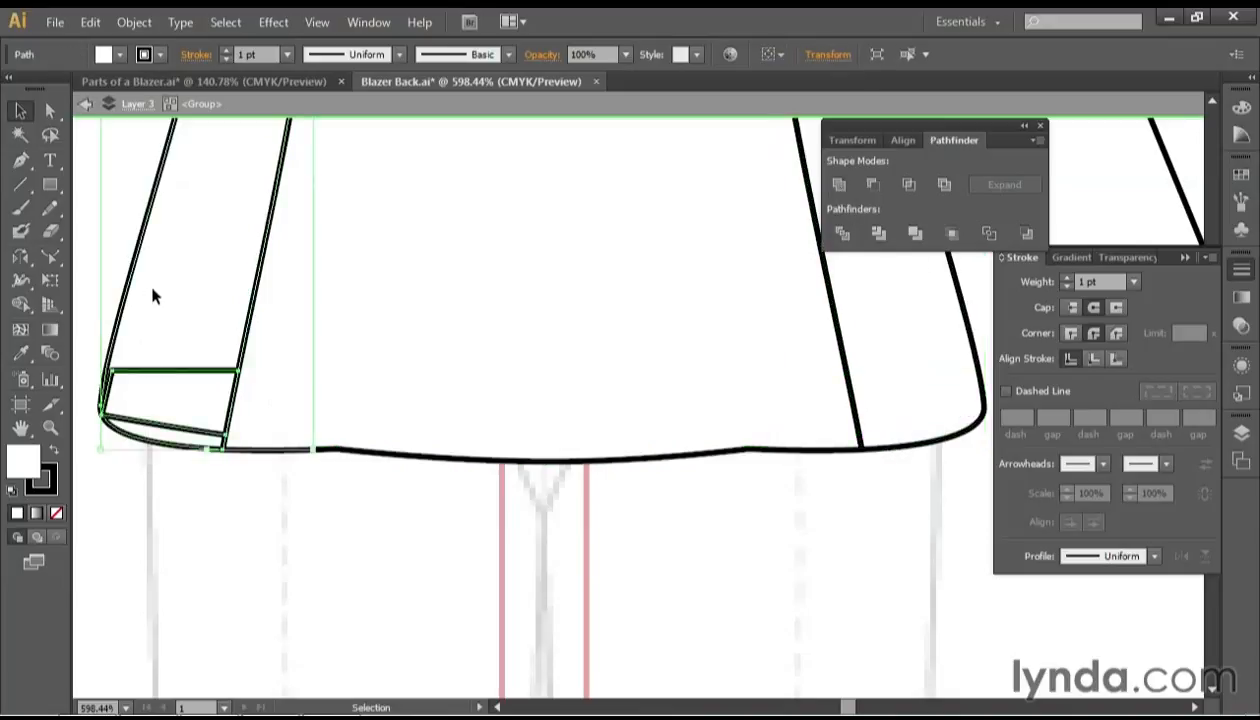
pyautogui.click(840, 186)
pyautogui.click(388, 402)
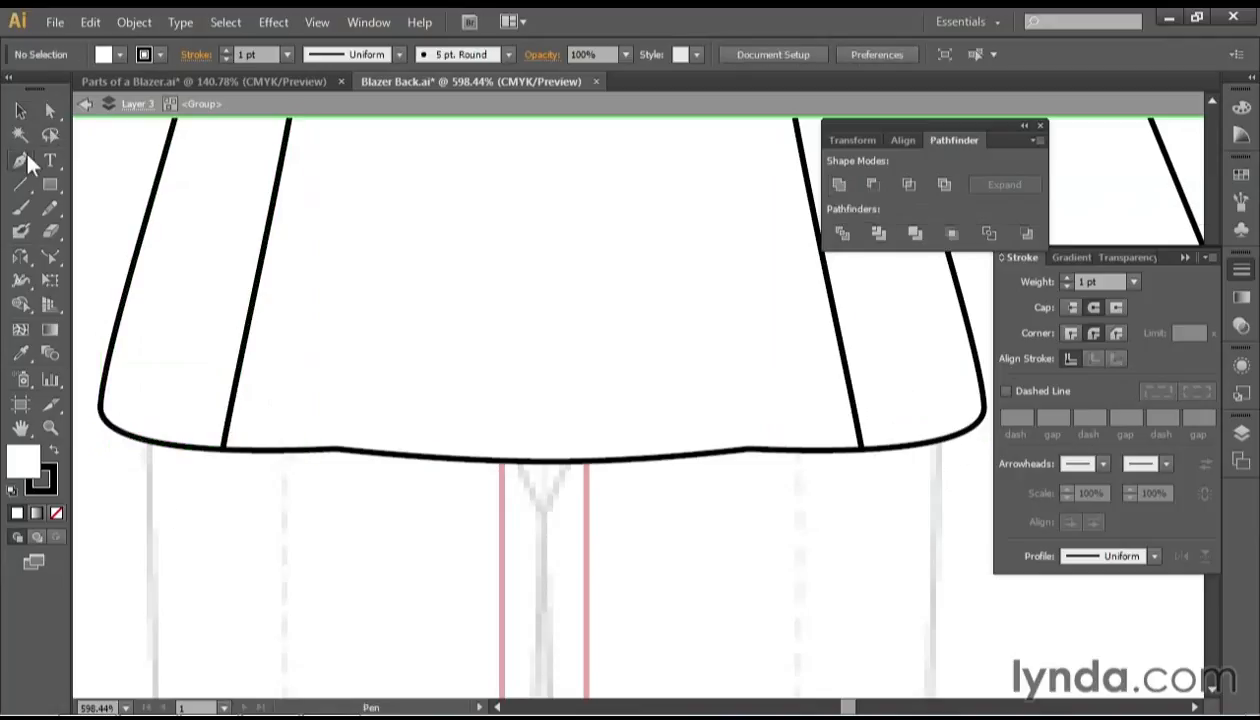
# Step: Smooth the center back hem by deleting the two anchor points at its kinks
pyautogui.moveTo(24, 156); pyautogui.dragTo(108, 205)
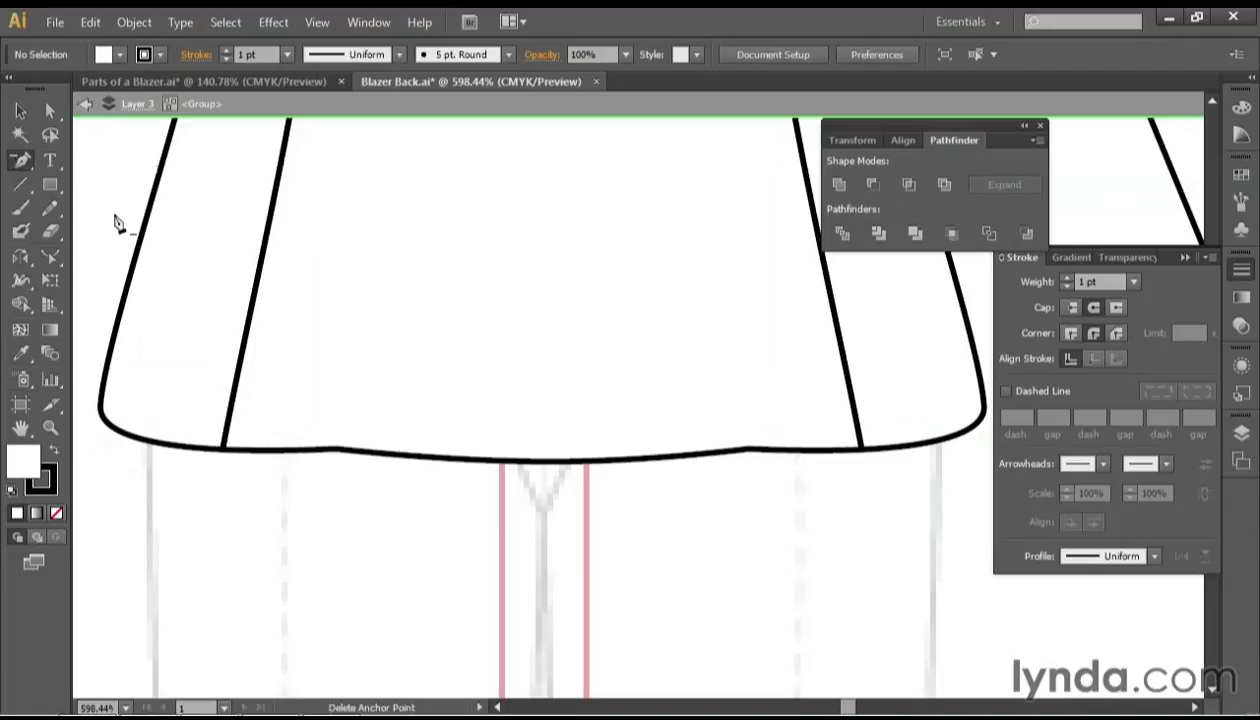
pyautogui.click(338, 455)
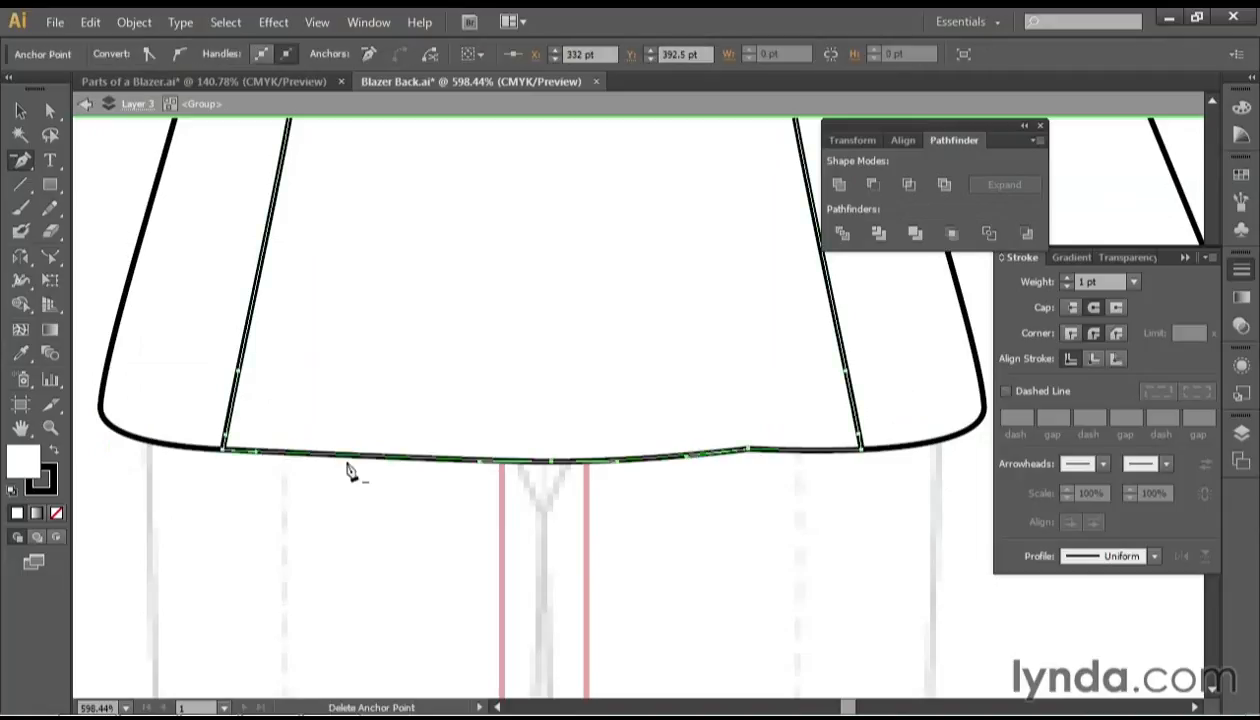
pyautogui.click(750, 455)
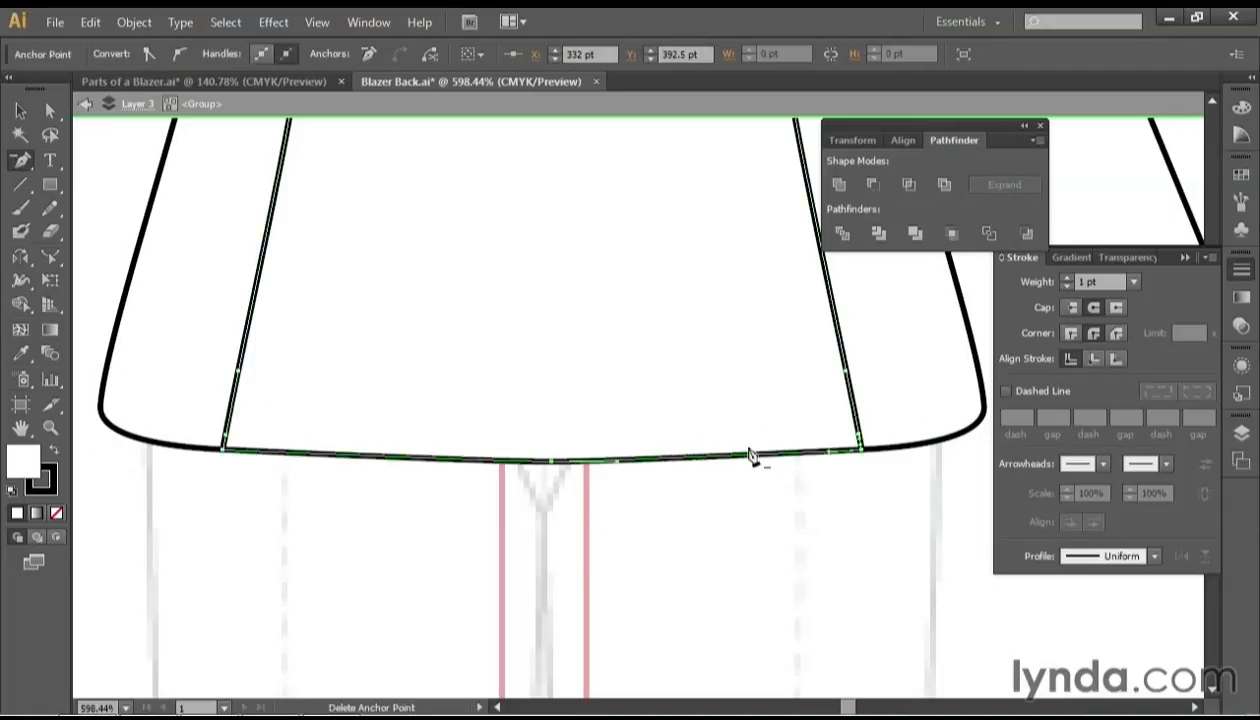
# Step: Draw a horizontal line about 119 pt long across the base of the collar, extending past both shoulder corners, and deselect it
pyautogui.press('z')
pyautogui.keyDown('alt'); pyautogui.click(570, 340); pyautogui.keyUp('alt')
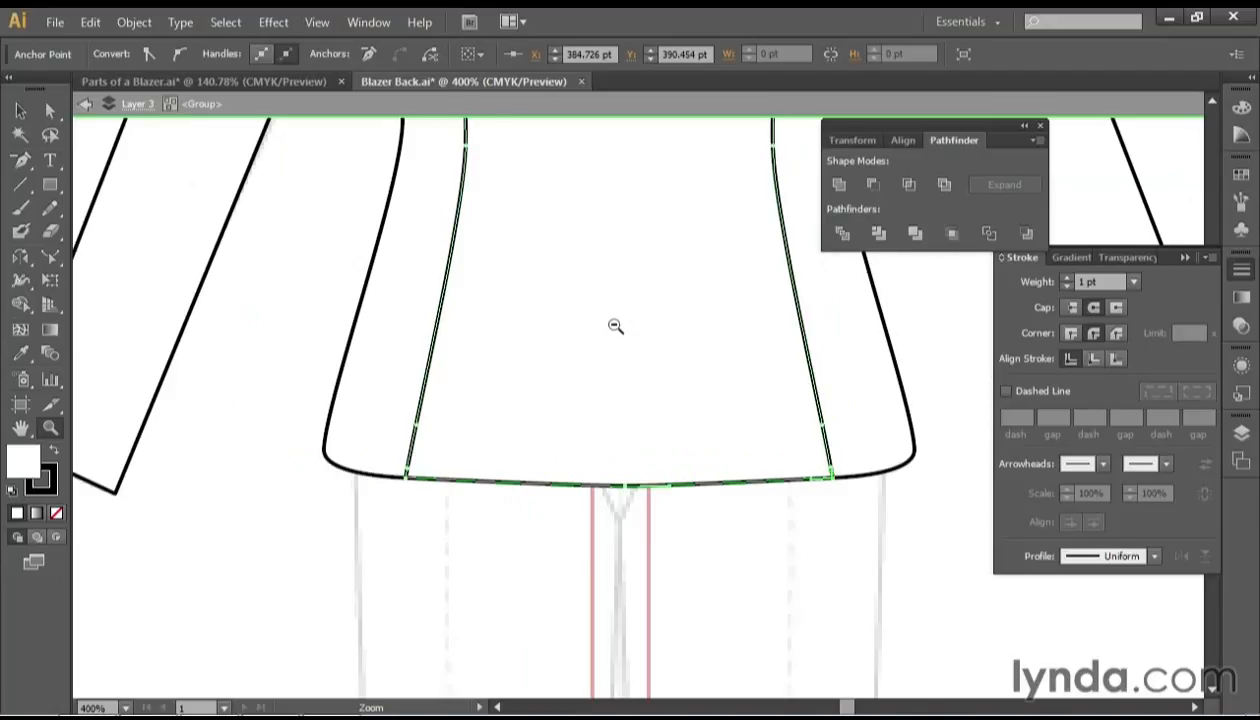
pyautogui.keyDown('alt'); pyautogui.click(618, 329); pyautogui.keyUp('alt')
pyautogui.keyDown('alt'); pyautogui.click(660, 412); pyautogui.keyUp('alt')
pyautogui.keyDown('alt'); pyautogui.click(655, 413); pyautogui.keyUp('alt')
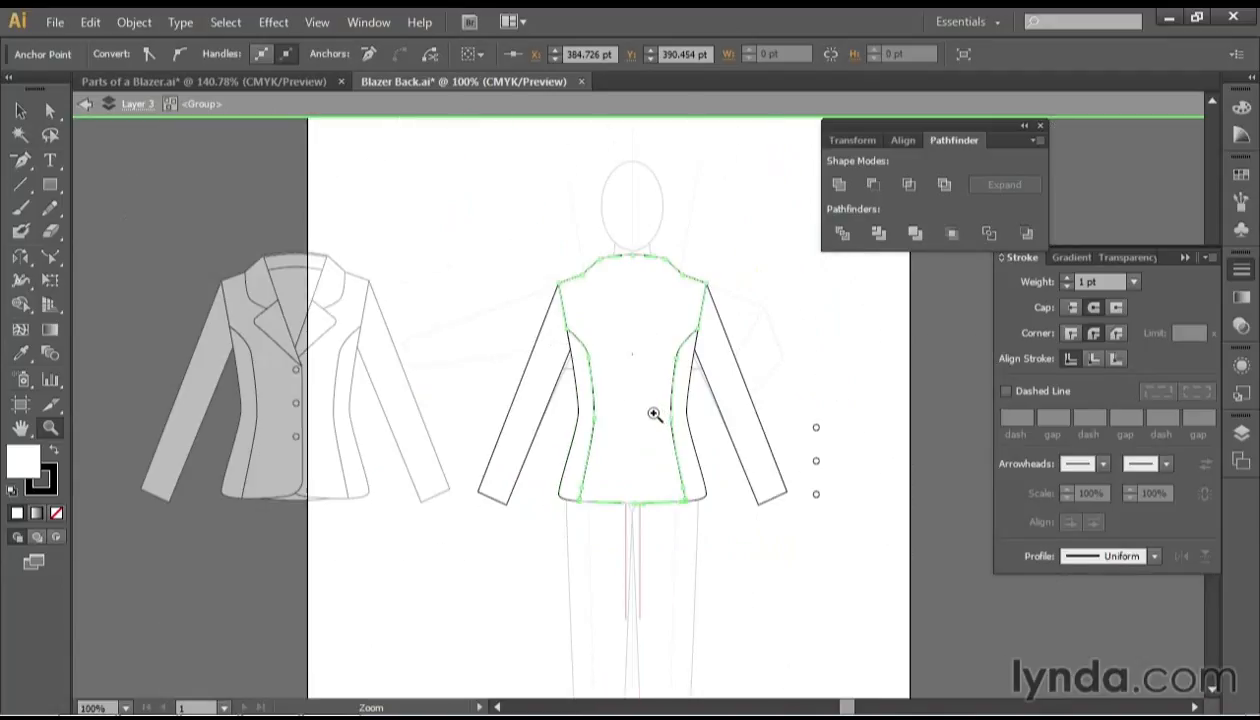
pyautogui.moveTo(502, 210); pyautogui.dragTo(607, 394)
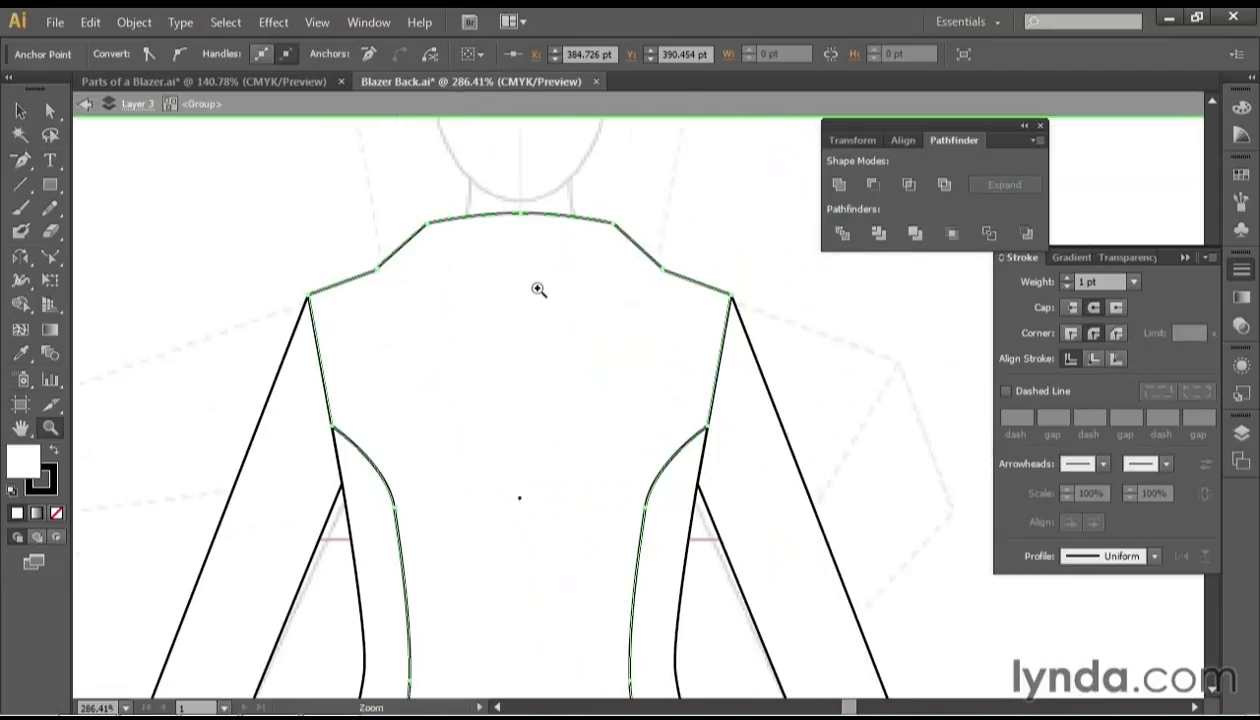
pyautogui.moveTo(22, 160); pyautogui.dragTo(86, 157)
pyautogui.click(352, 270)
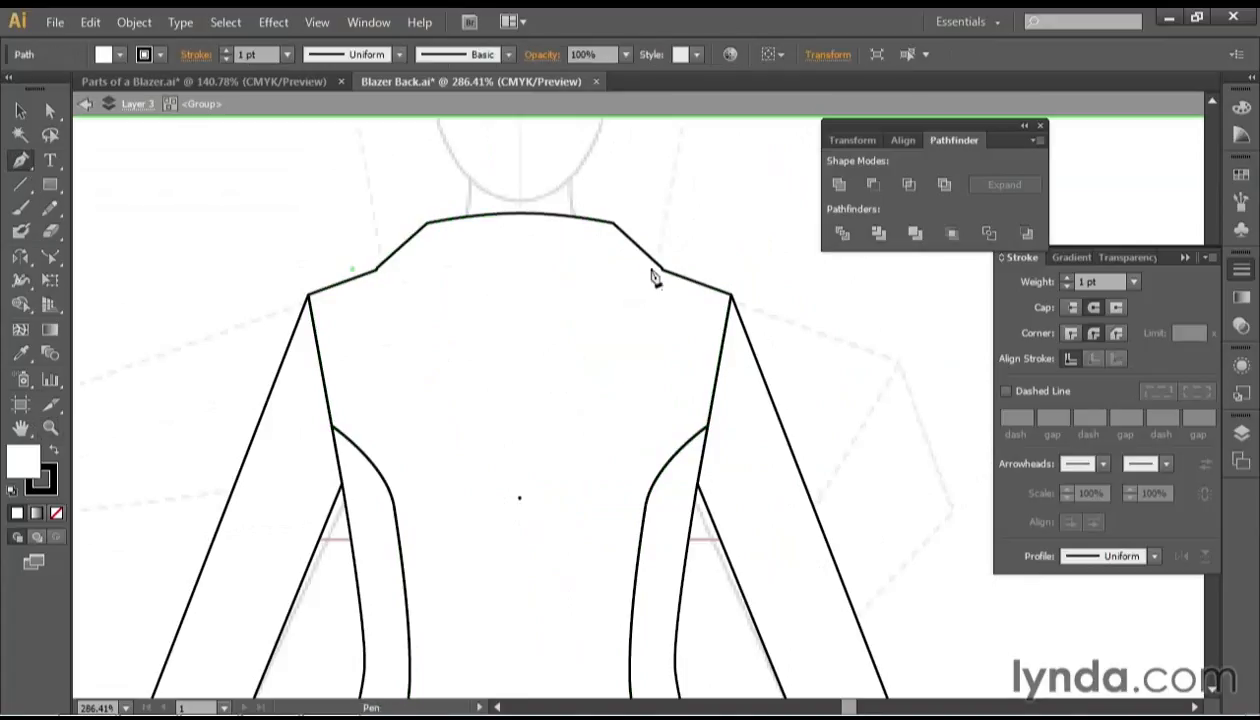
pyautogui.keyDown('shift'); pyautogui.click(689, 268); pyautogui.keyUp('shift')
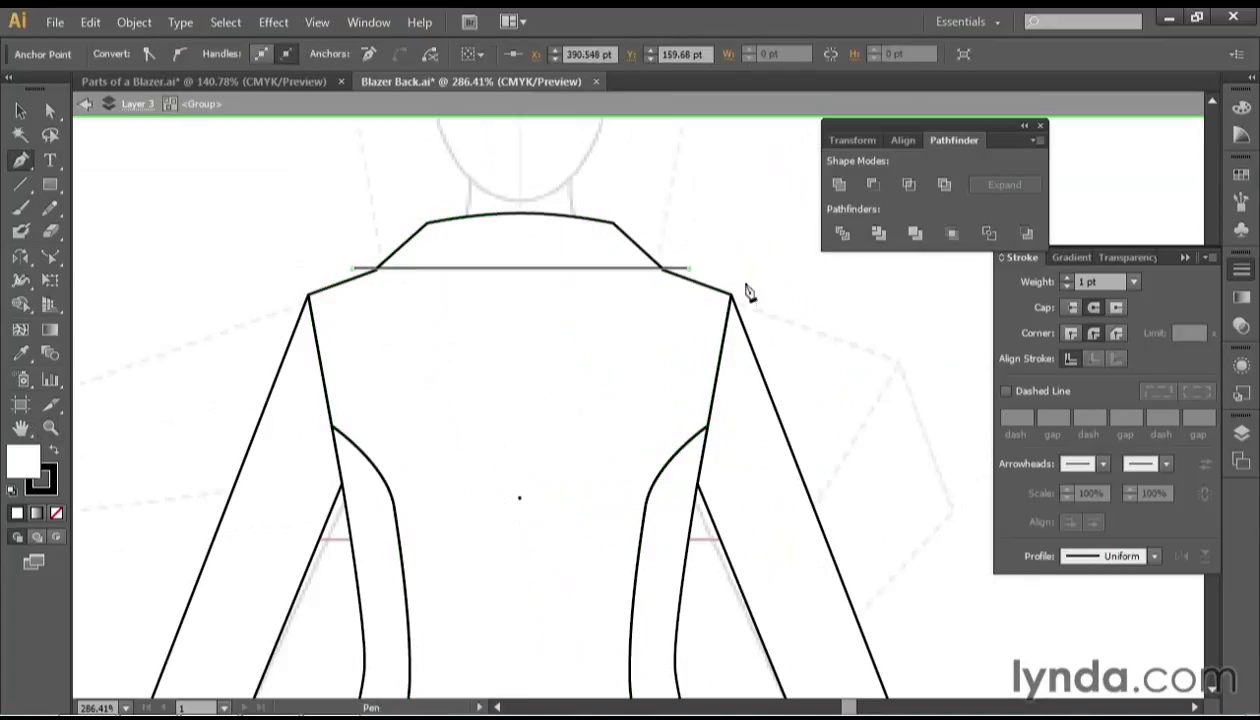
pyautogui.click(50, 111)
pyautogui.click(233, 191)
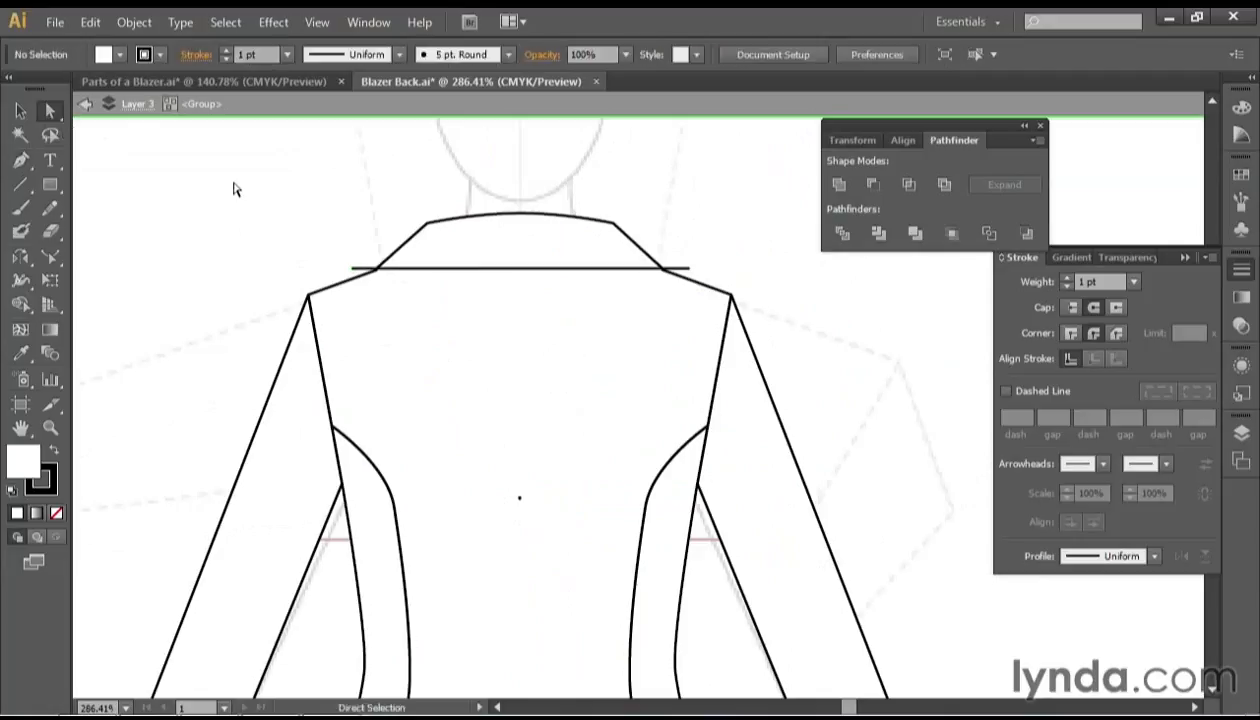
# Step: Reshape the collar line into a slight upward curve with its midpoint at about Y 156.5 pt, and remove its fill
pyautogui.click(525, 268)
pyautogui.moveTo(55, 258); pyautogui.dragTo(135, 300)
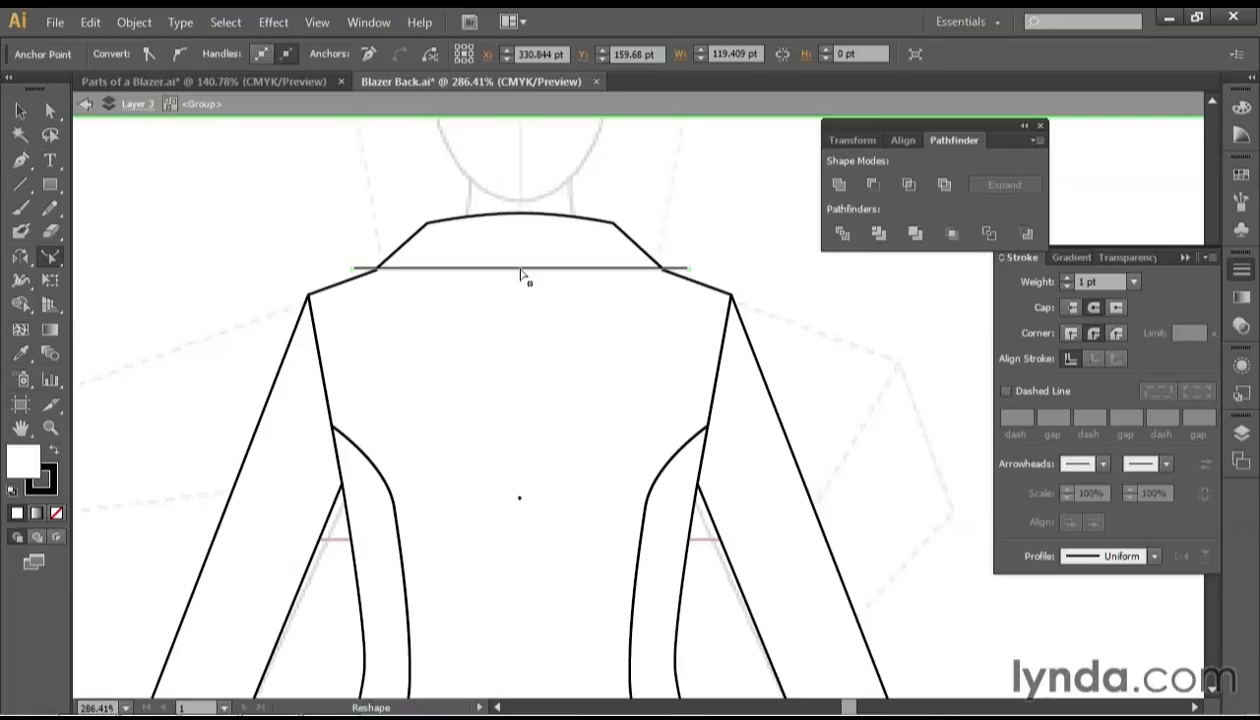
pyautogui.moveTo(519, 268); pyautogui.dragTo(517, 263)
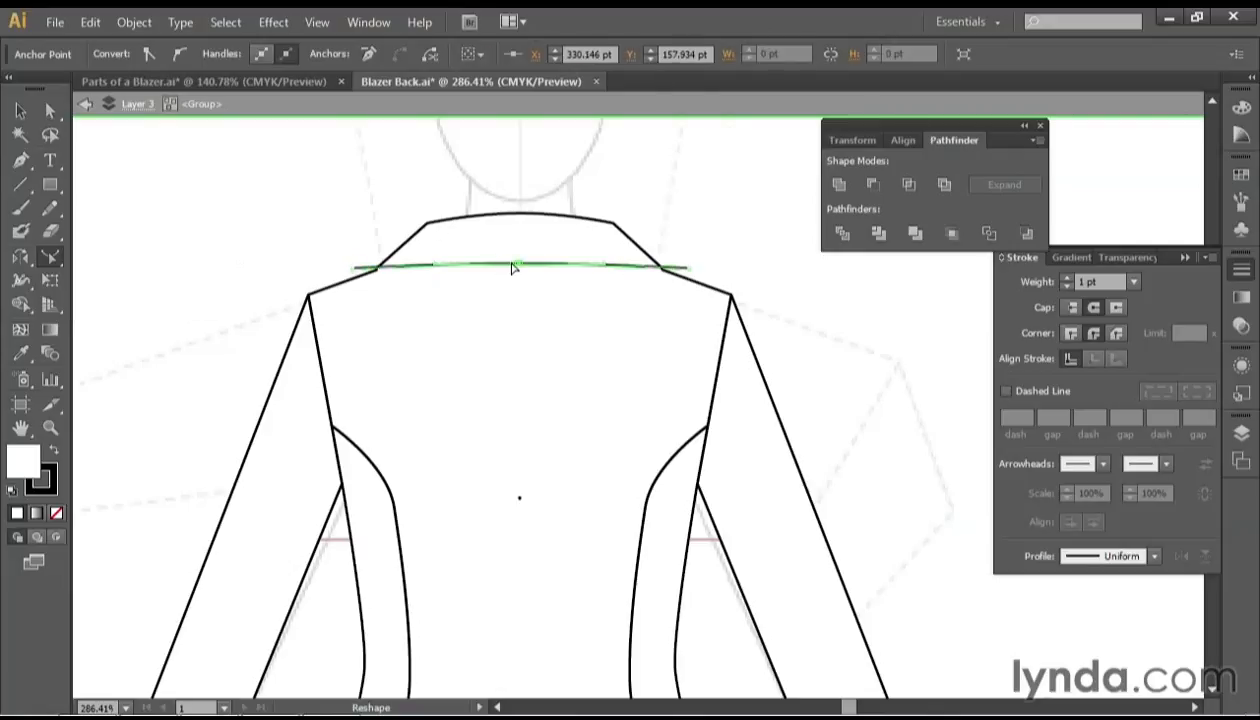
pyautogui.moveTo(519, 268); pyautogui.dragTo(520, 264)
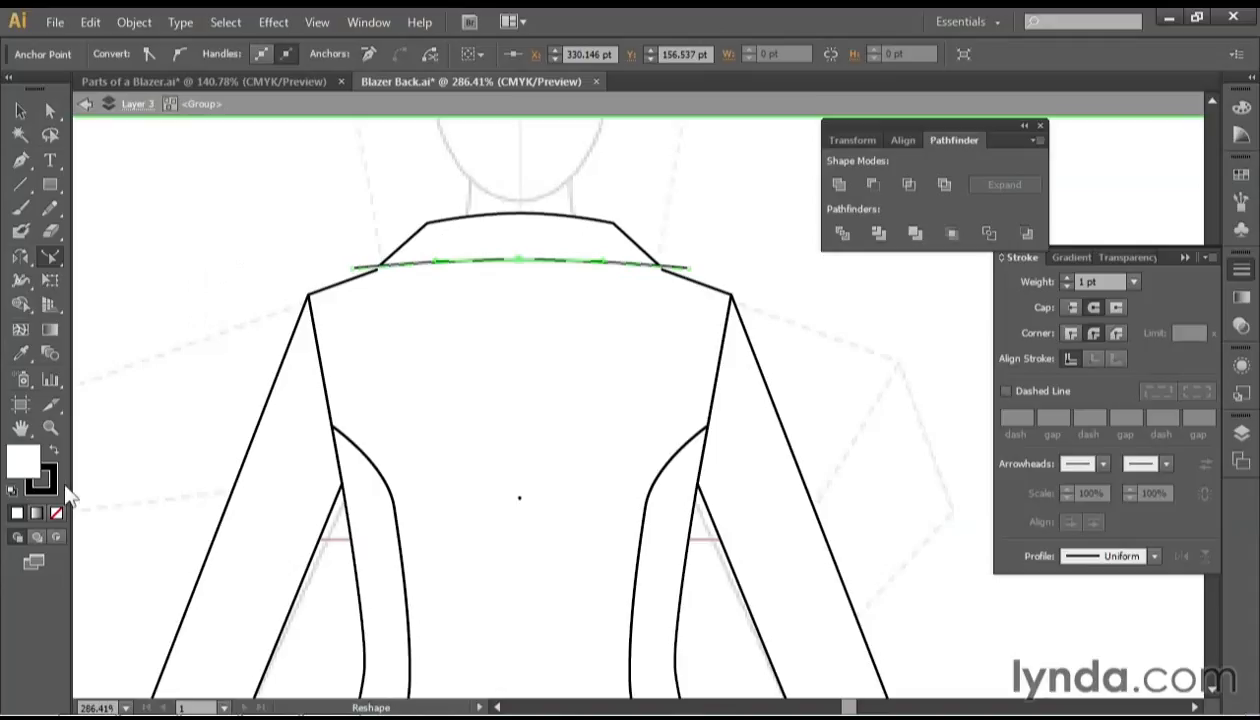
pyautogui.click(55, 512)
# Step: Divide the back body with the curved collar line to separate the collar, ungroup the resulting pieces, and deselect them
pyautogui.click(20, 110)
pyautogui.moveTo(449, 187); pyautogui.dragTo(523, 289)
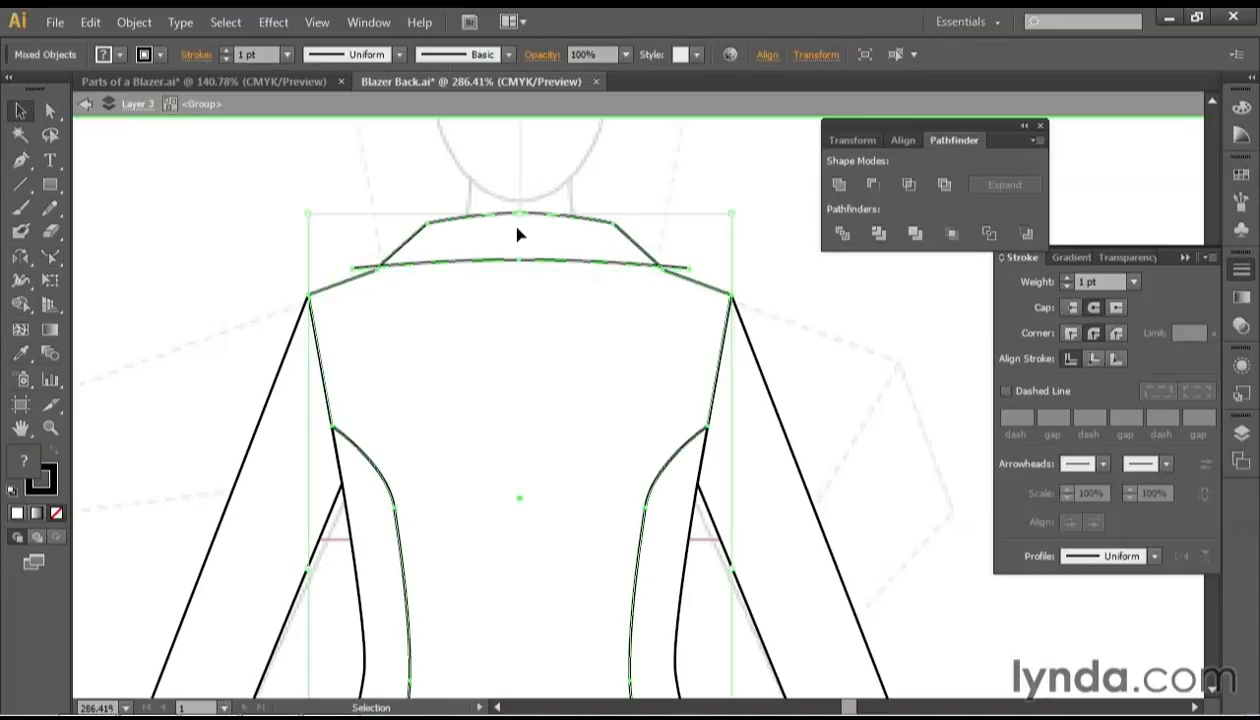
pyautogui.click(842, 234)
pyautogui.rightClick(628, 178)
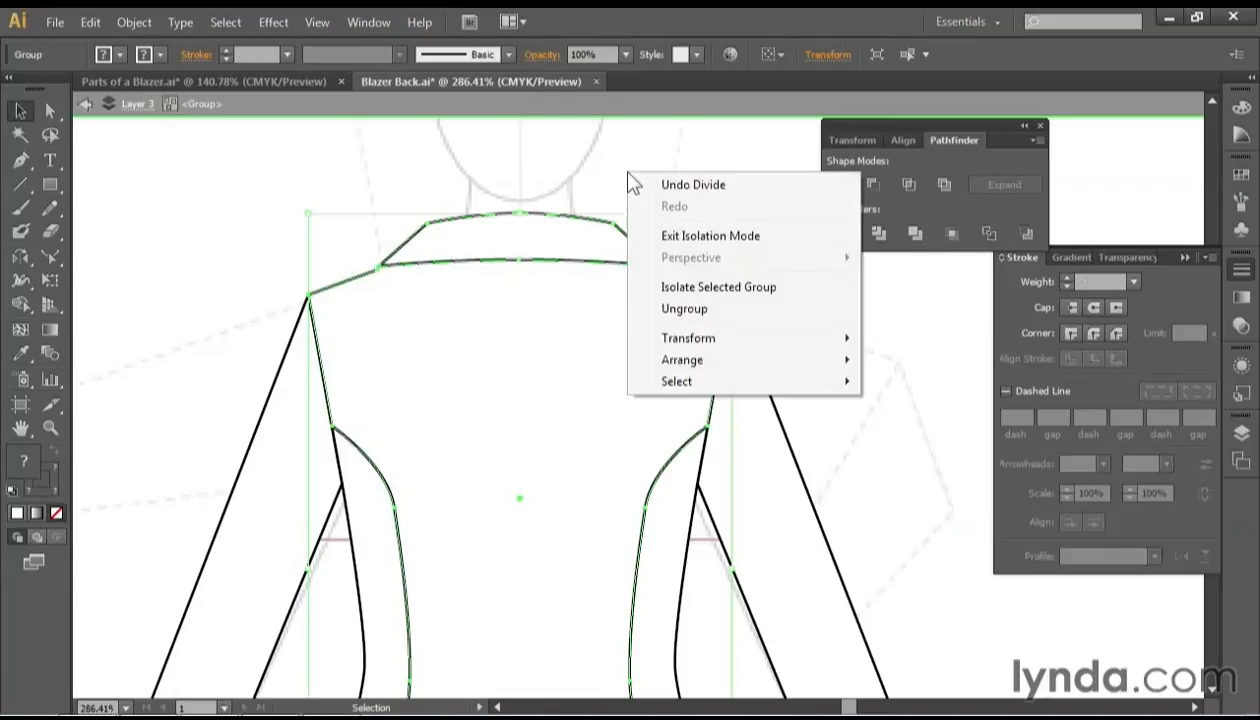
pyautogui.click(668, 309)
pyautogui.click(831, 344)
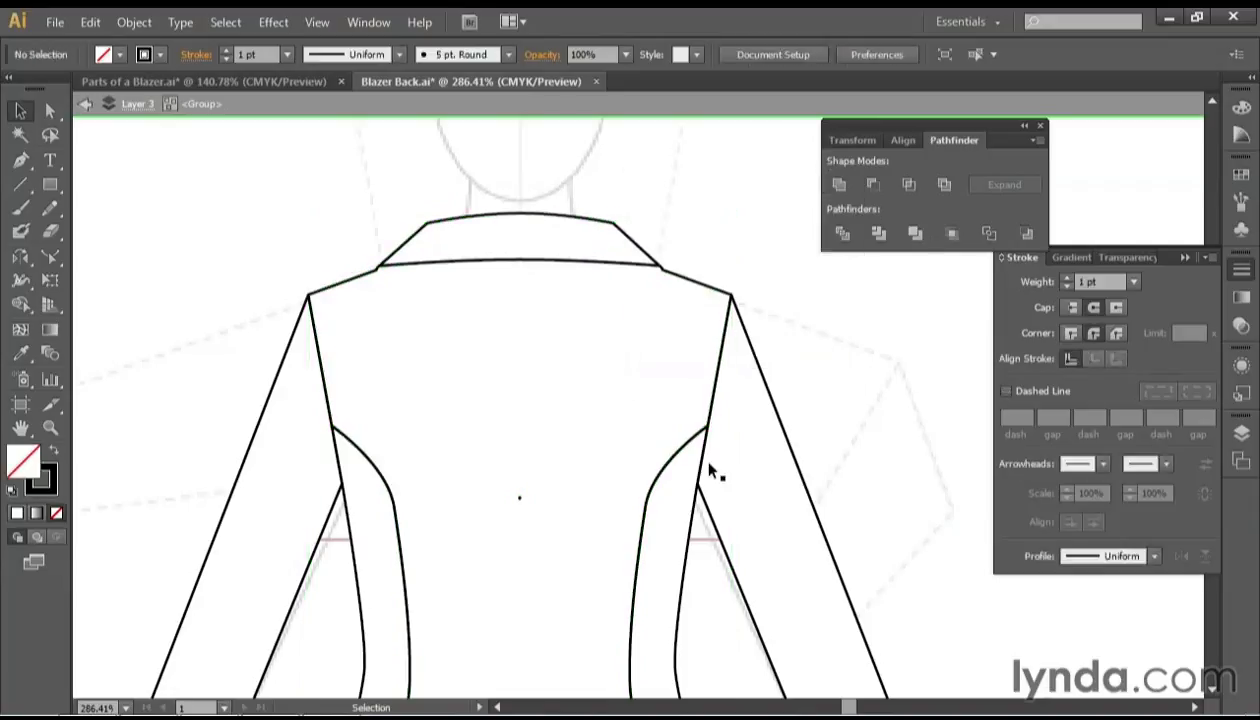
# Step: Delete the stray anchor point in the middle of the back panel
pyautogui.scroll(-5, 703, 462)
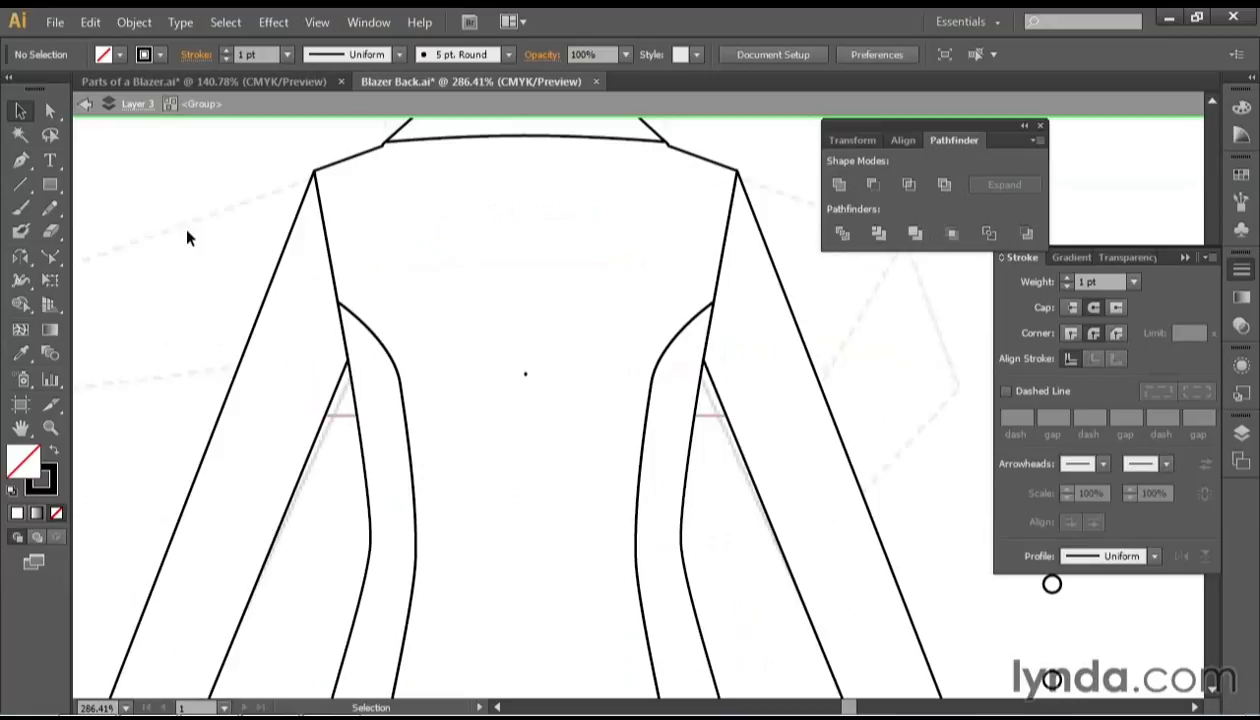
pyautogui.click(26, 163)
pyautogui.click(149, 207)
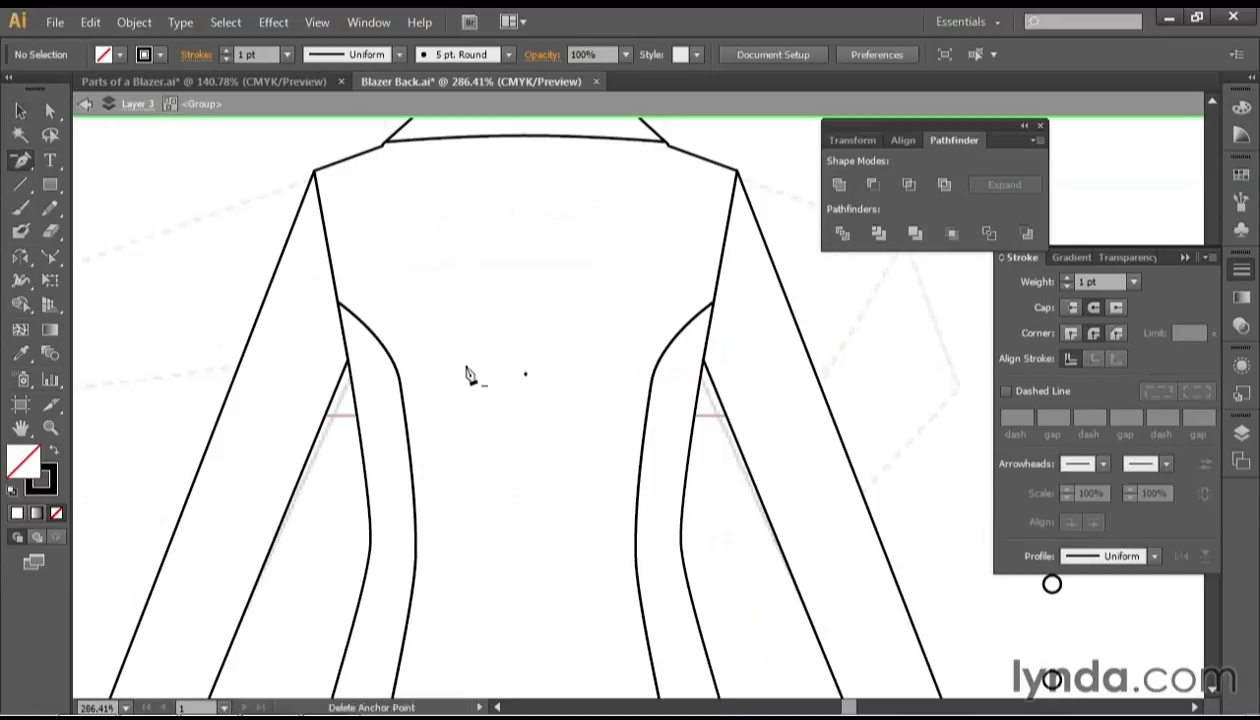
pyautogui.click(525, 374)
# Step: Draw a straight vertical line down the center back, from above the collar to below the hem at about Y 412 pt
pyautogui.click(50, 427)
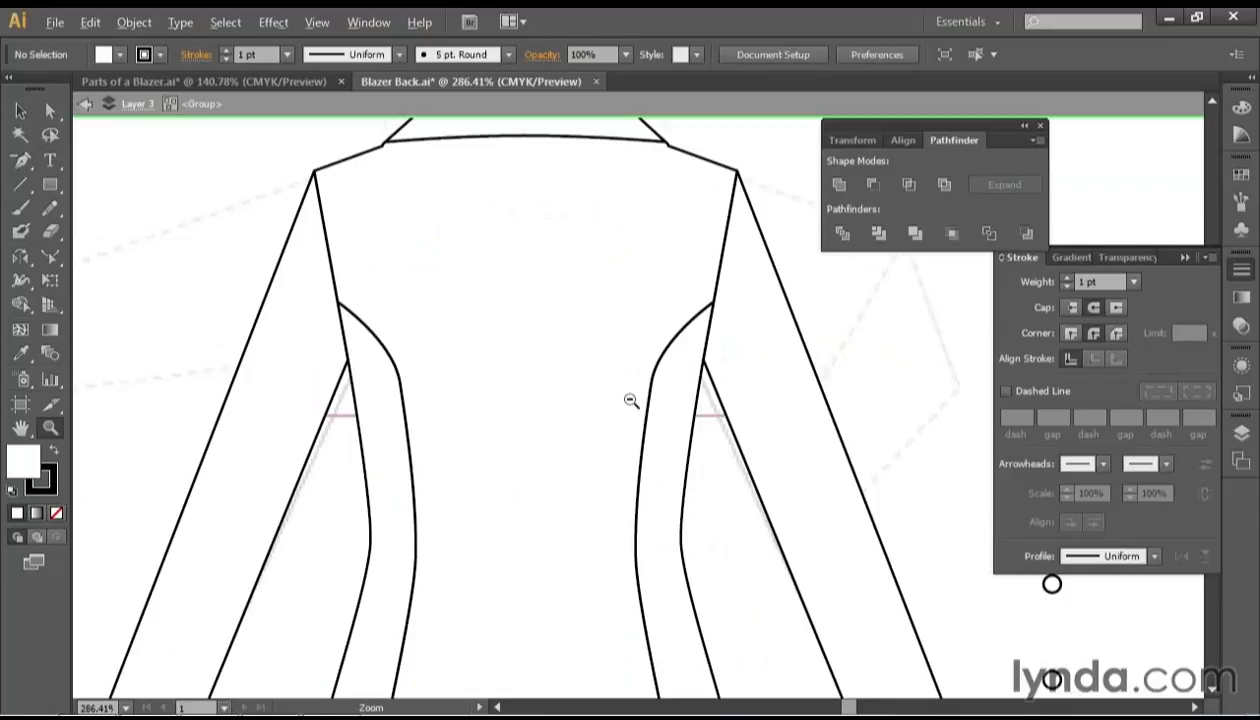
pyautogui.keyDown('alt'); pyautogui.click(600, 432); pyautogui.keyUp('alt')
pyautogui.keyDown('alt'); pyautogui.click(600, 432); pyautogui.keyUp('alt')
pyautogui.moveTo(664, 484); pyautogui.dragTo(578, 420)
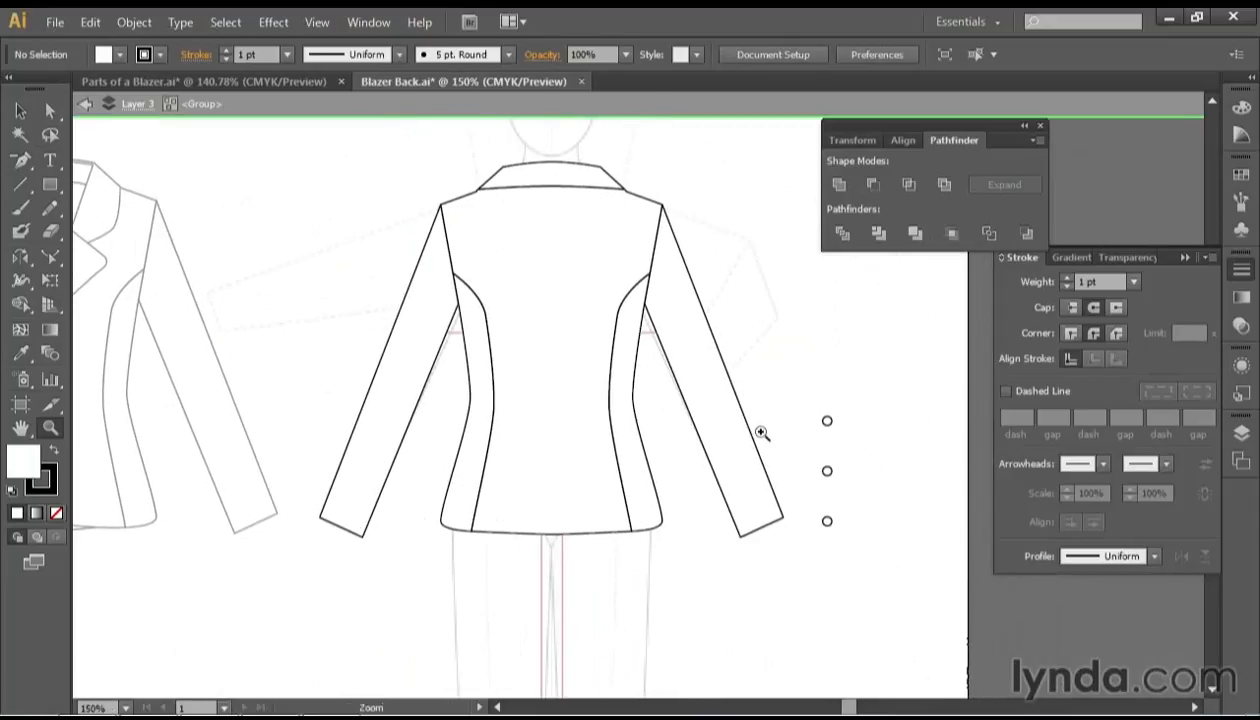
pyautogui.click(22, 162)
pyautogui.click(100, 162)
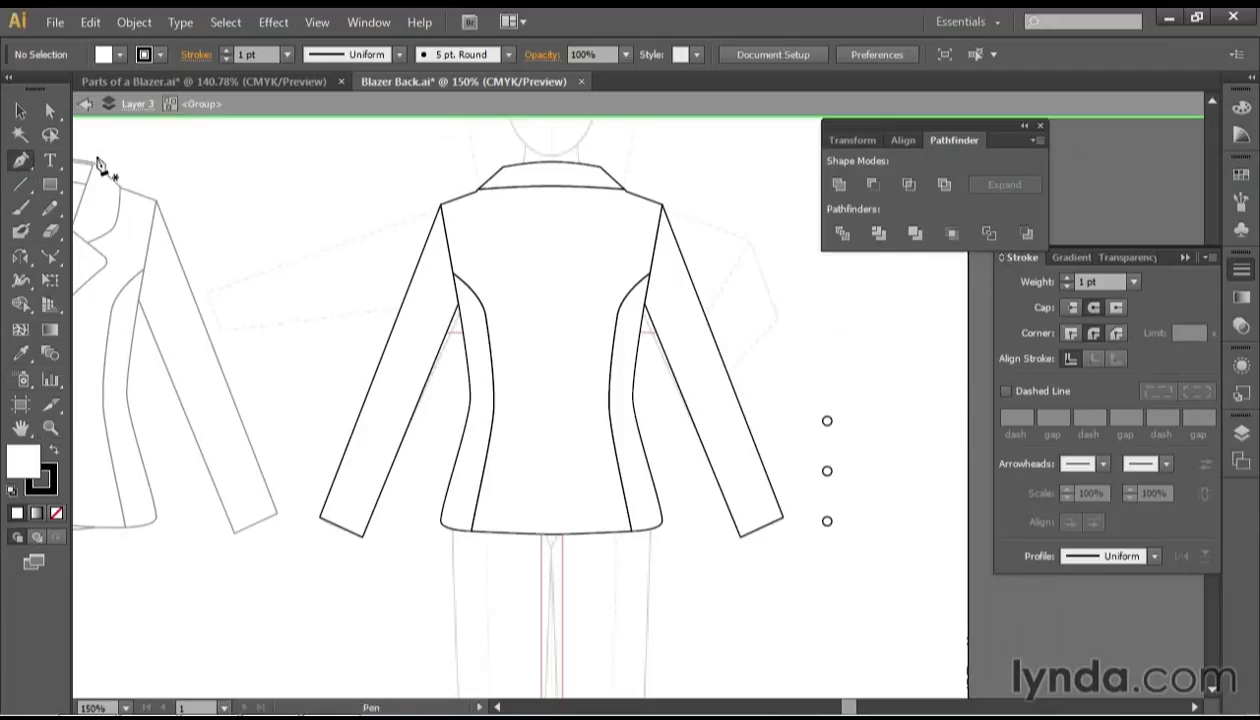
pyautogui.click(550, 148)
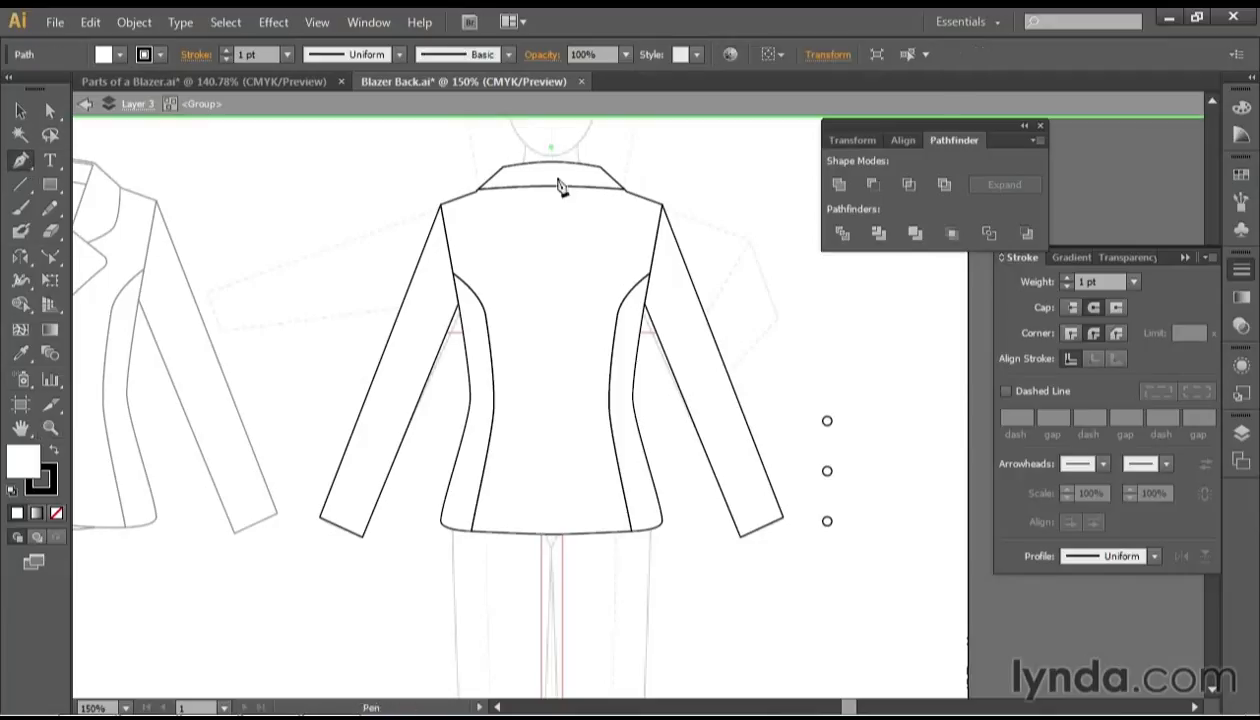
pyautogui.keyDown('shift'); pyautogui.click(551, 570); pyautogui.keyUp('shift')
# Step: Divide the center back panel along the vertical line without cutting the collar, ungroup the pieces, and deselect them
pyautogui.click(20, 110)
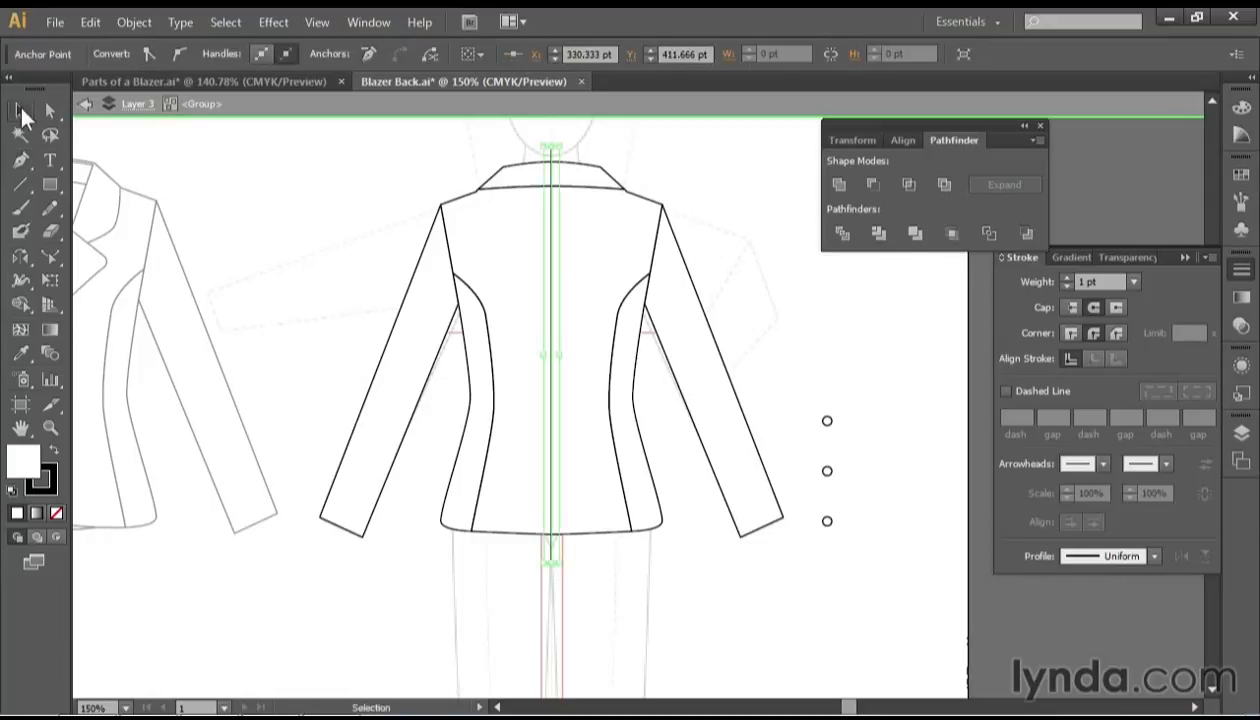
pyautogui.moveTo(578, 612); pyautogui.dragTo(537, 489)
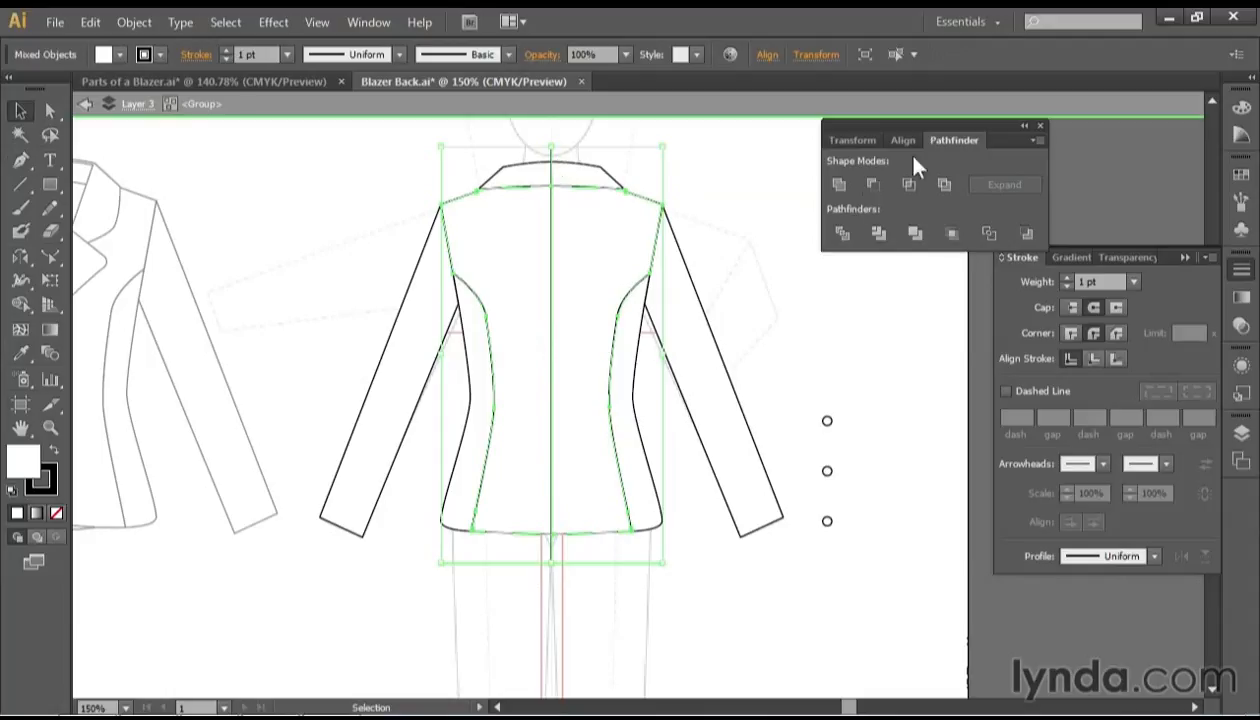
pyautogui.click(843, 238)
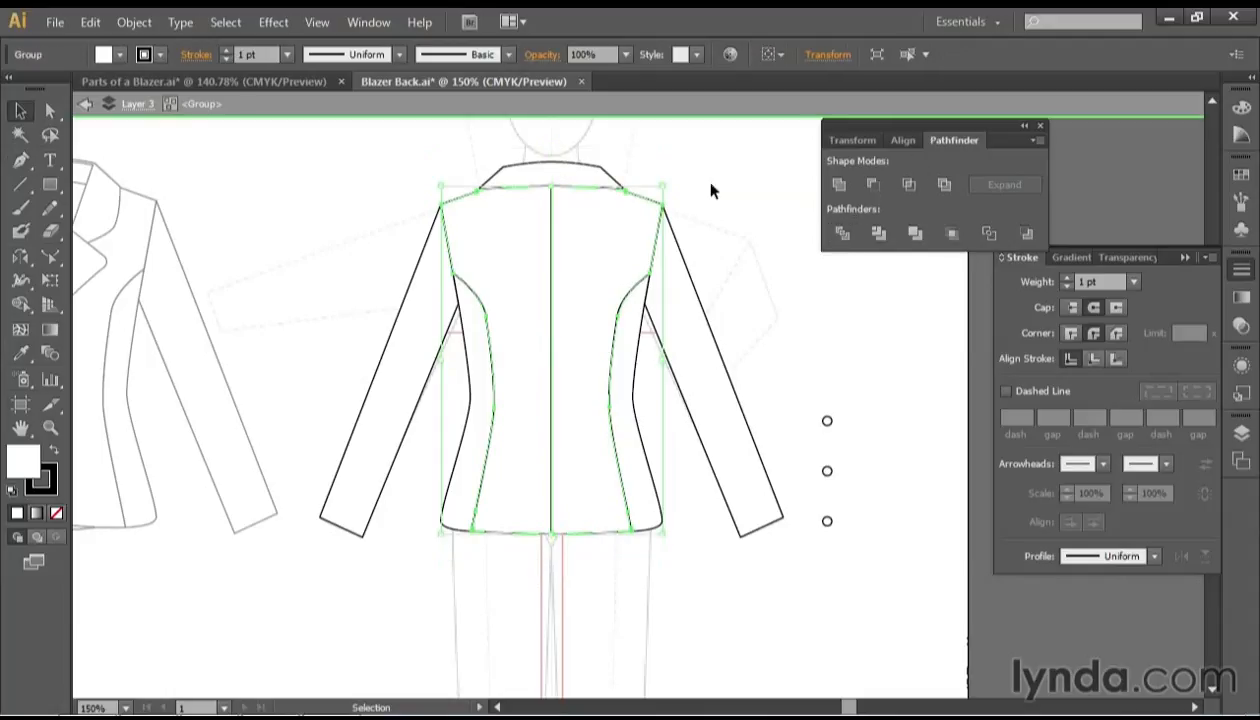
pyautogui.rightClick(701, 182)
pyautogui.click(760, 321)
pyautogui.click(855, 490)
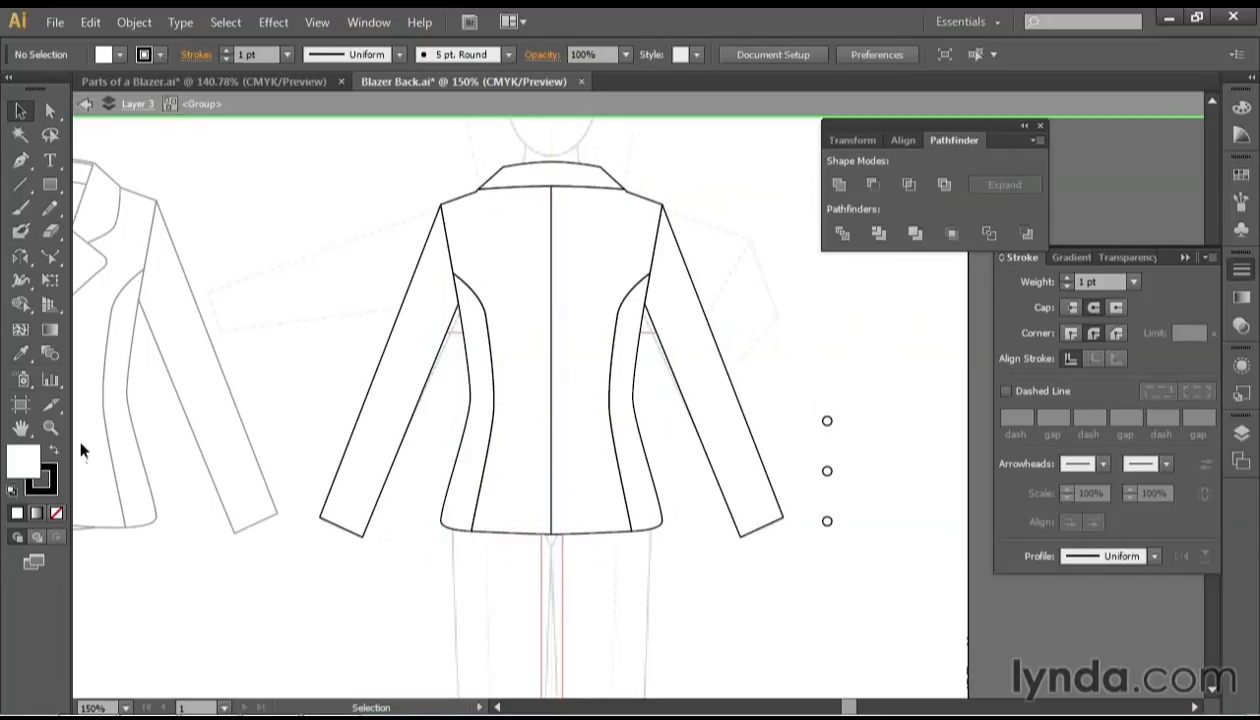
# Step: Draw a short diagonal vent line from the center back seam above the hem, ending at about X 343 pt, Y 340 pt
pyautogui.click(50, 427)
pyautogui.moveTo(517, 406); pyautogui.dragTo(616, 570)
pyautogui.click(21, 163)
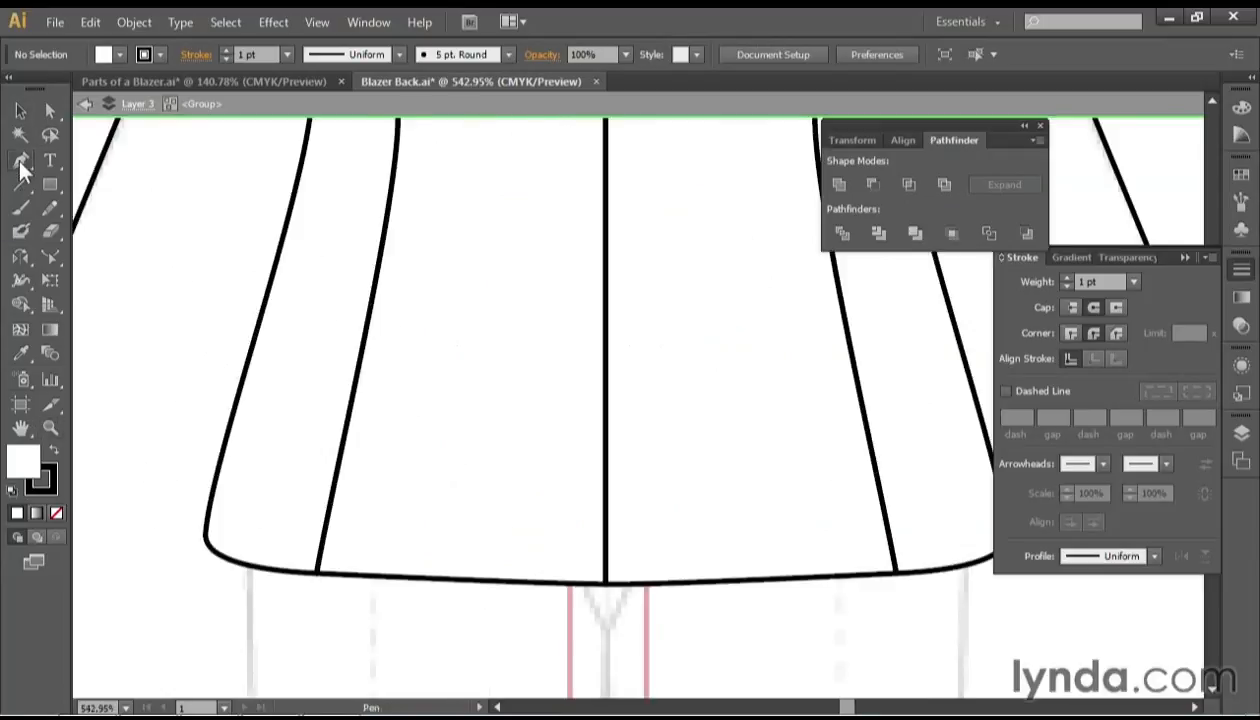
pyautogui.click(607, 257)
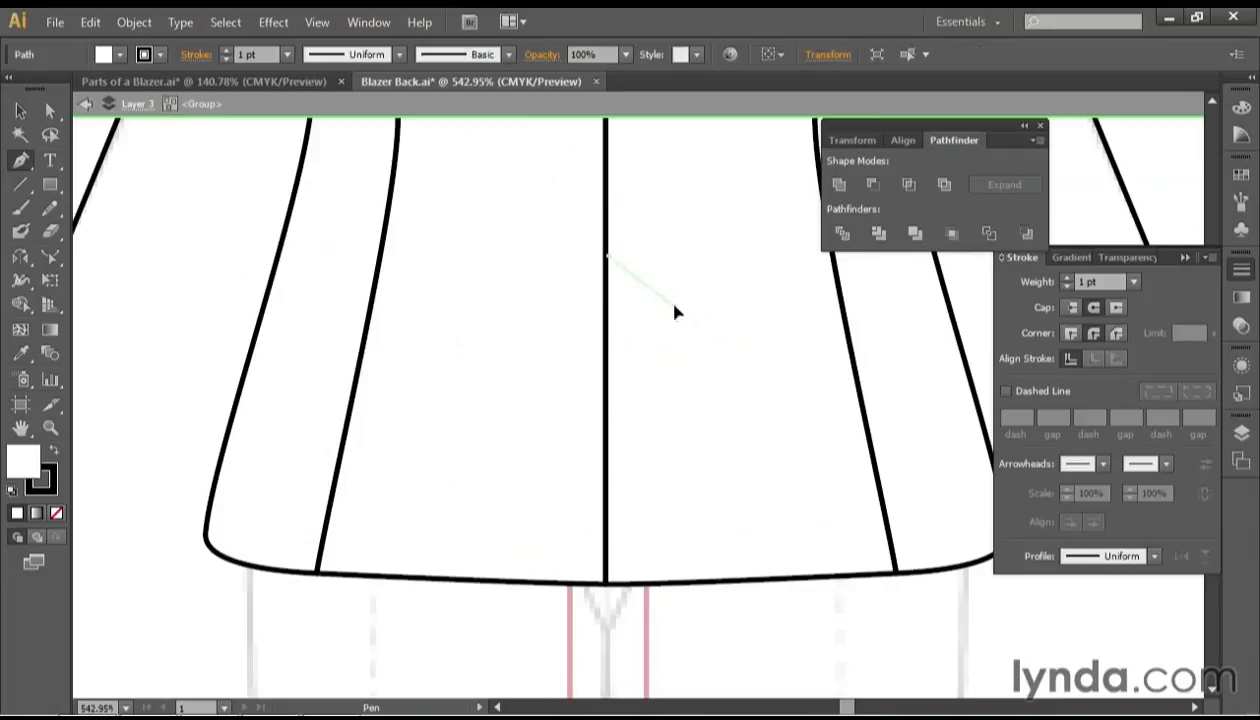
pyautogui.click(674, 306)
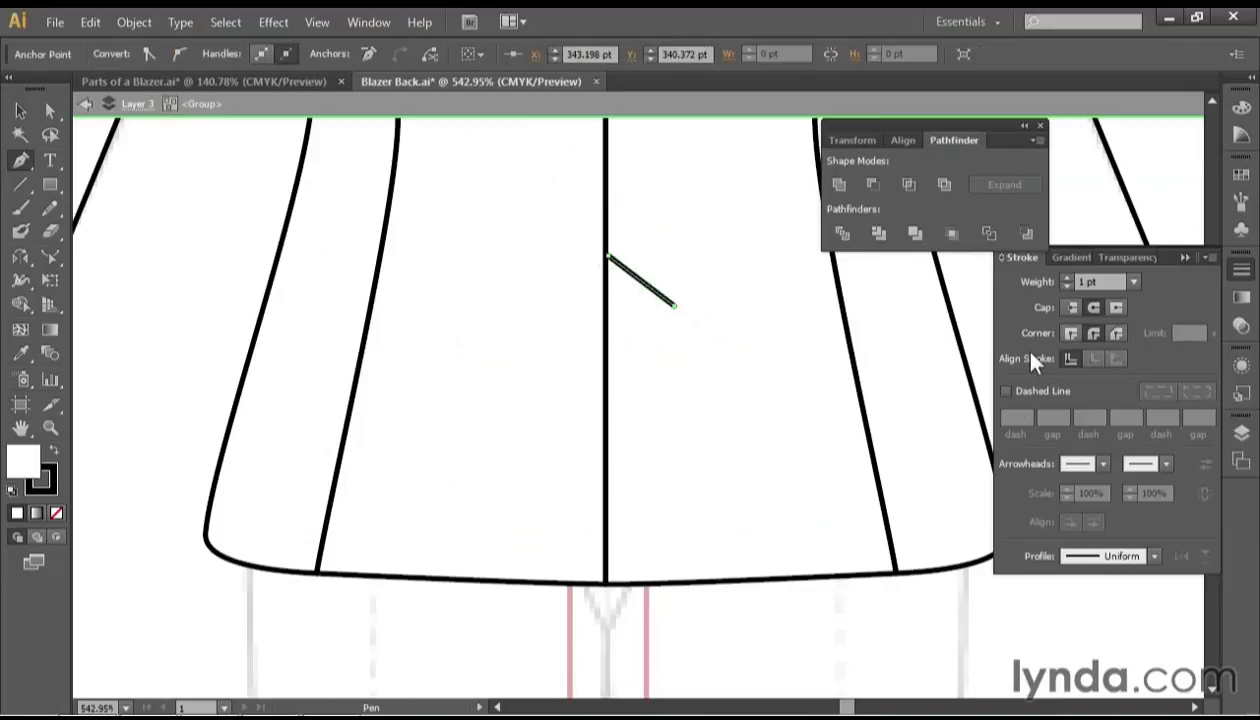
# Step: Make the vent line dashed with 2 pt dashes and gaps and a 0.5 pt weight, and deselect it
pyautogui.click(1006, 392)
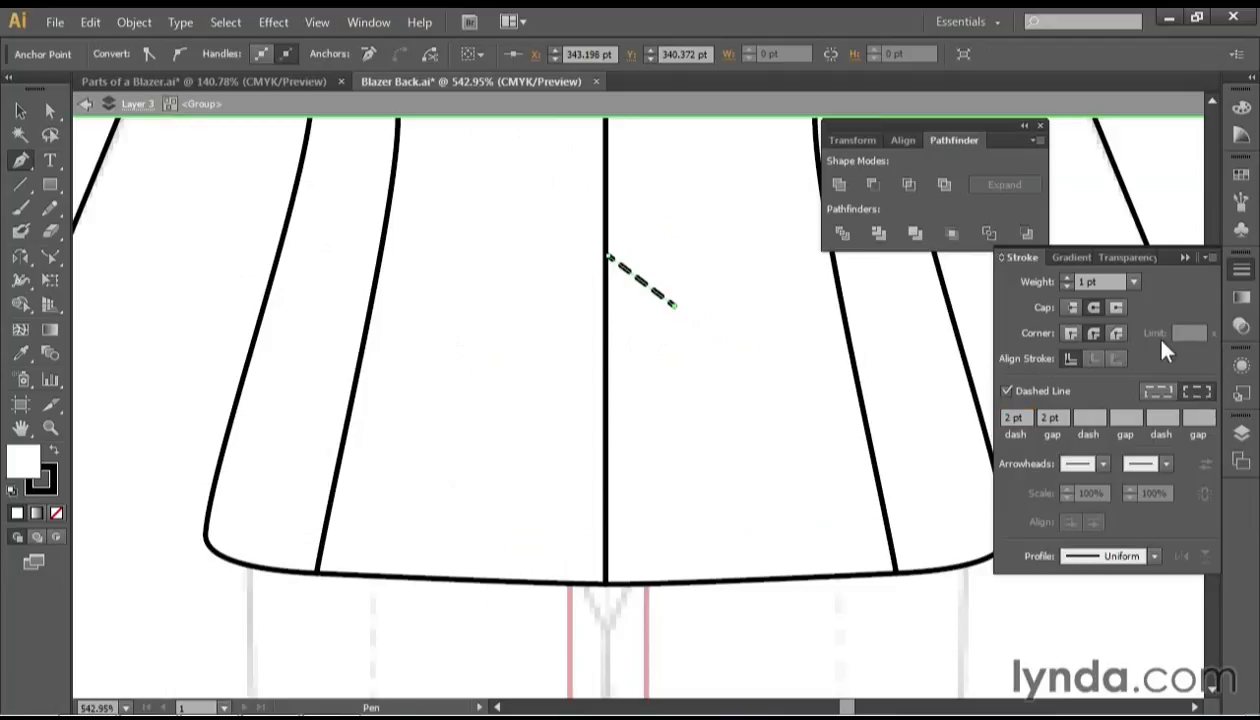
pyautogui.click(1133, 282)
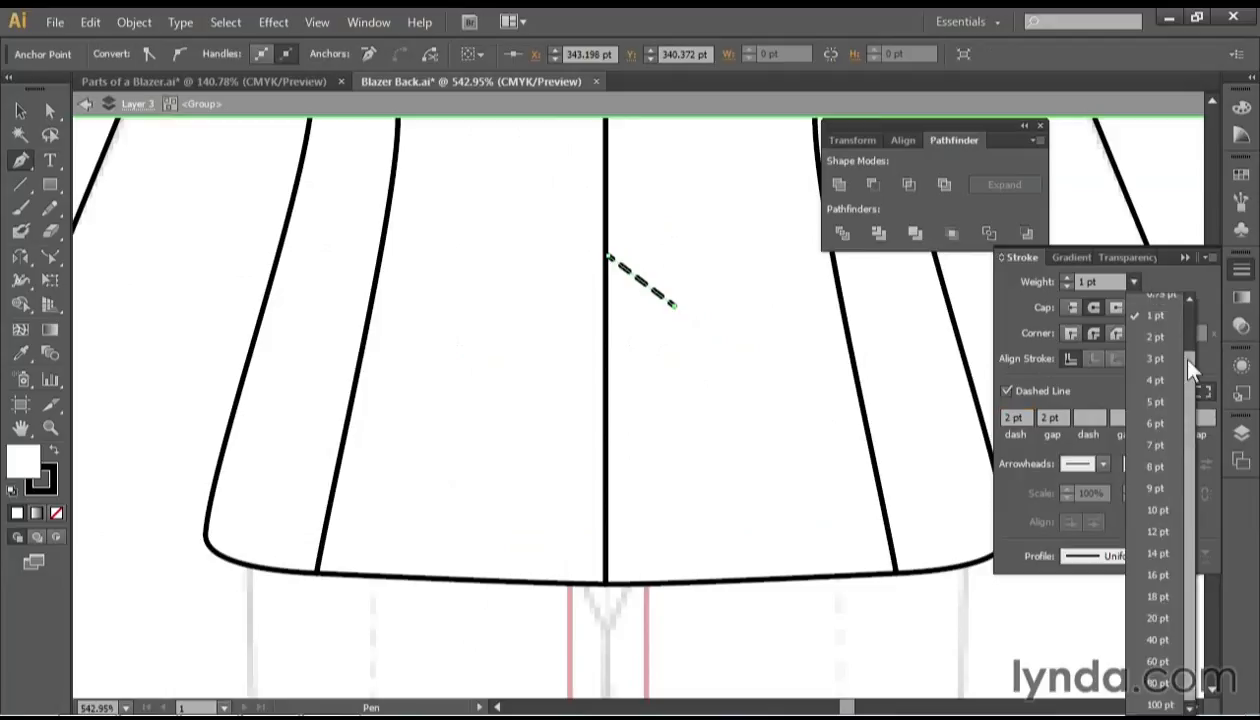
pyautogui.moveTo(1188, 360); pyautogui.dragTo(1186, 313)
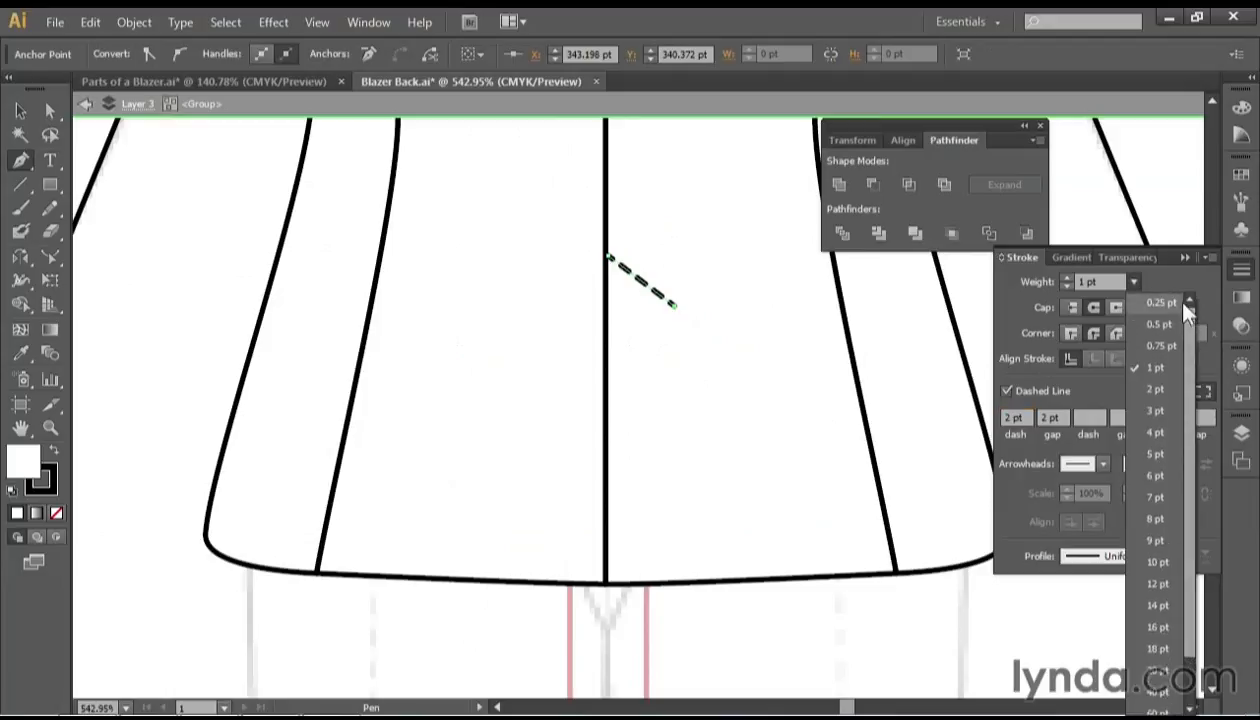
pyautogui.click(1157, 325)
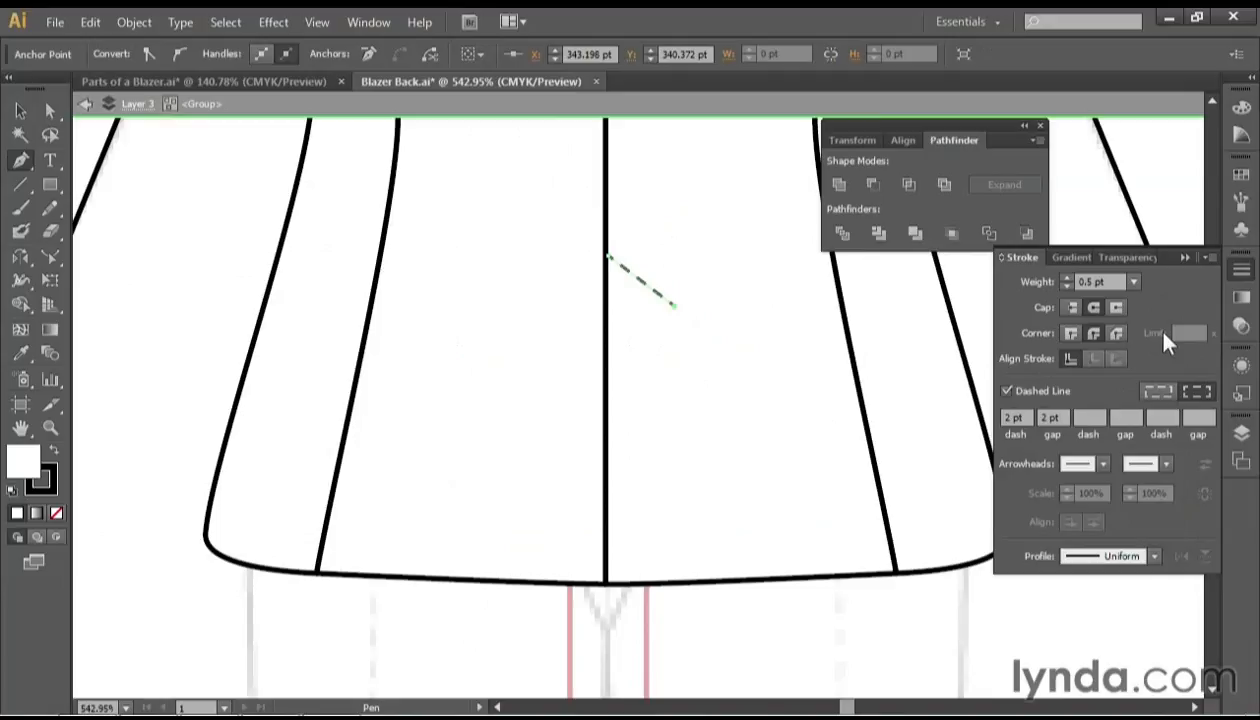
pyautogui.click(49, 427)
pyautogui.keyDown('alt'); pyautogui.click(667, 330); pyautogui.keyUp('alt')
pyautogui.keyDown('alt'); pyautogui.click(709, 332); pyautogui.keyUp('alt')
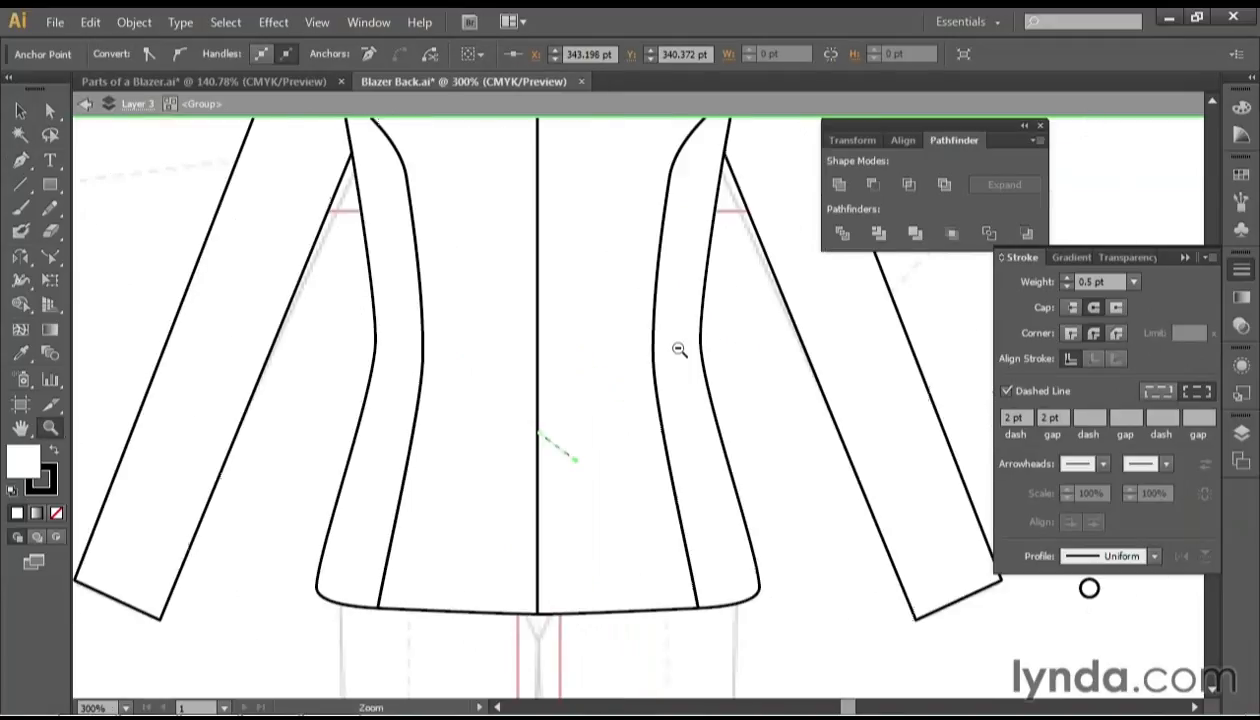
pyautogui.keyDown('alt'); pyautogui.click(678, 349); pyautogui.keyUp('alt')
pyautogui.press('v')
pyautogui.click(167, 145)
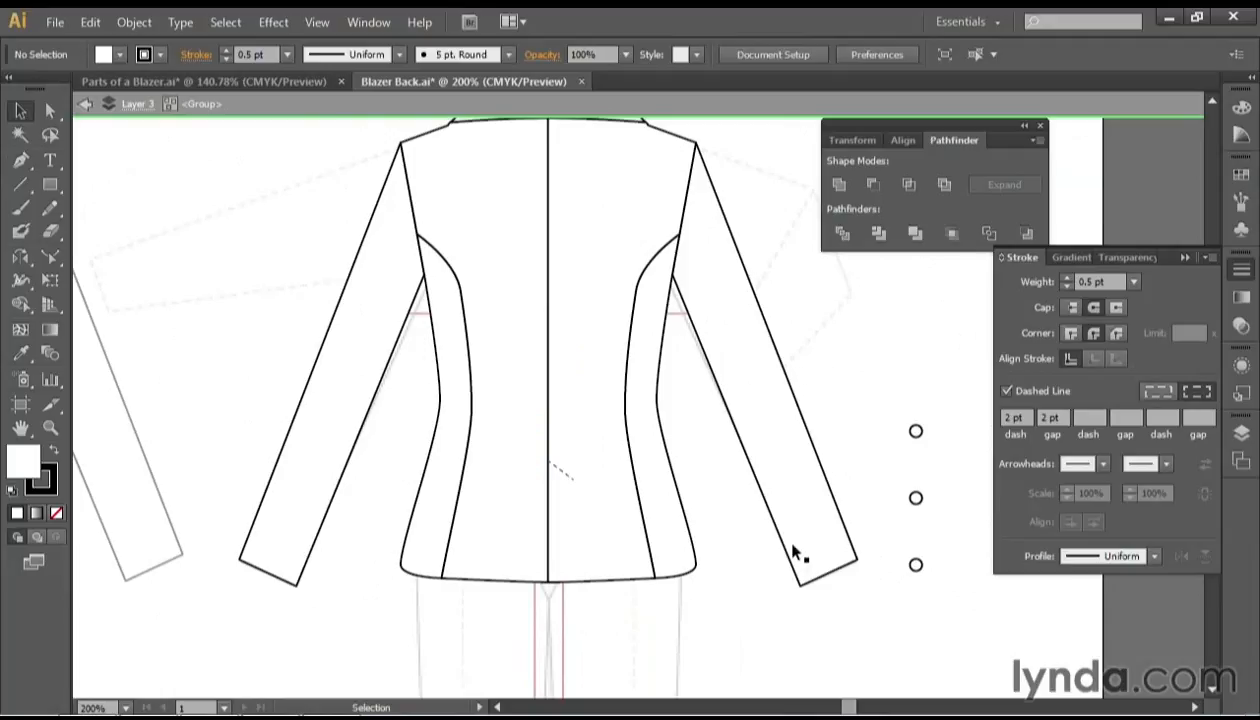
# Step: Draw a solid, unfilled line along the right sleeve from inside the armhole past the cuff, ending at X 470.5 pt, Y 393.5 pt
pyautogui.click(21, 160)
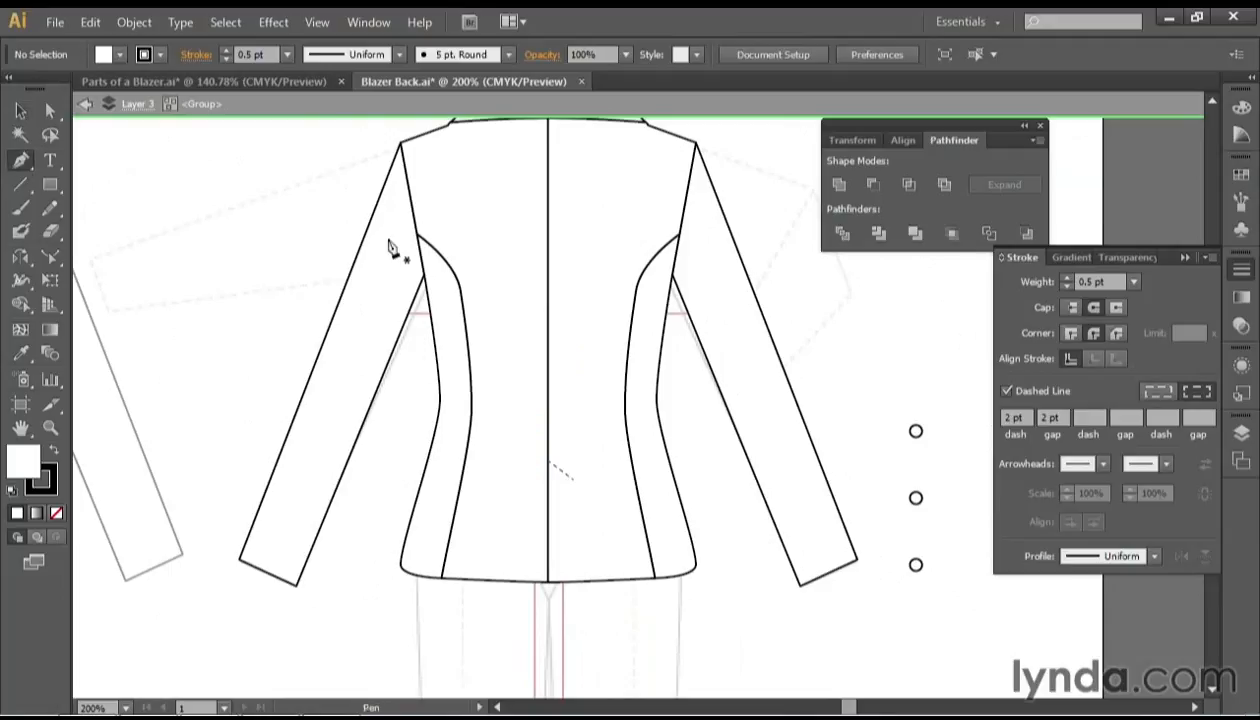
pyautogui.click(670, 217)
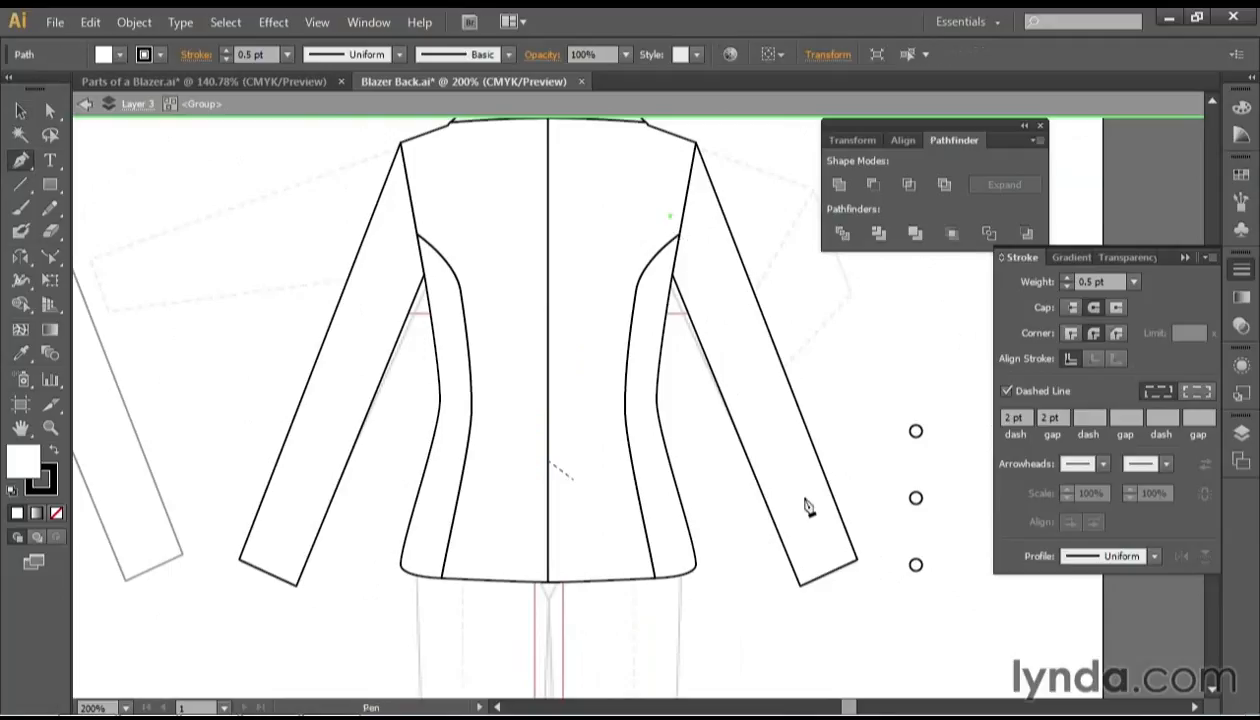
pyautogui.click(822, 583)
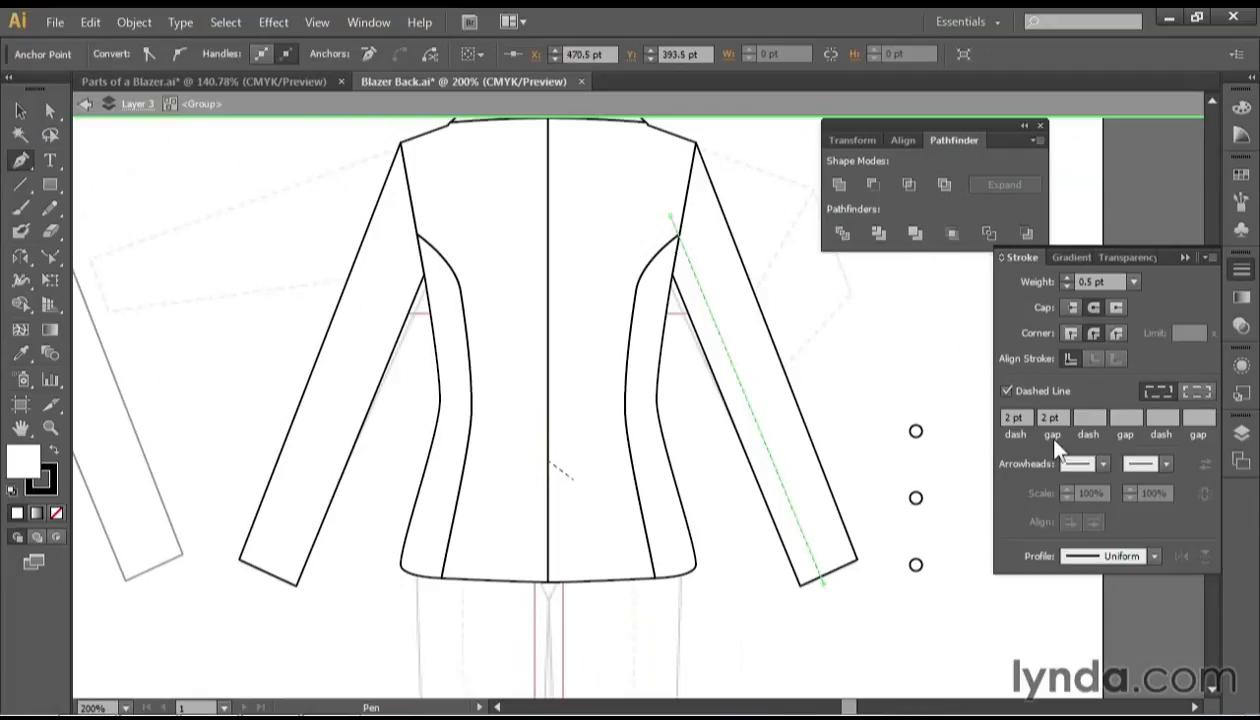
pyautogui.click(1006, 391)
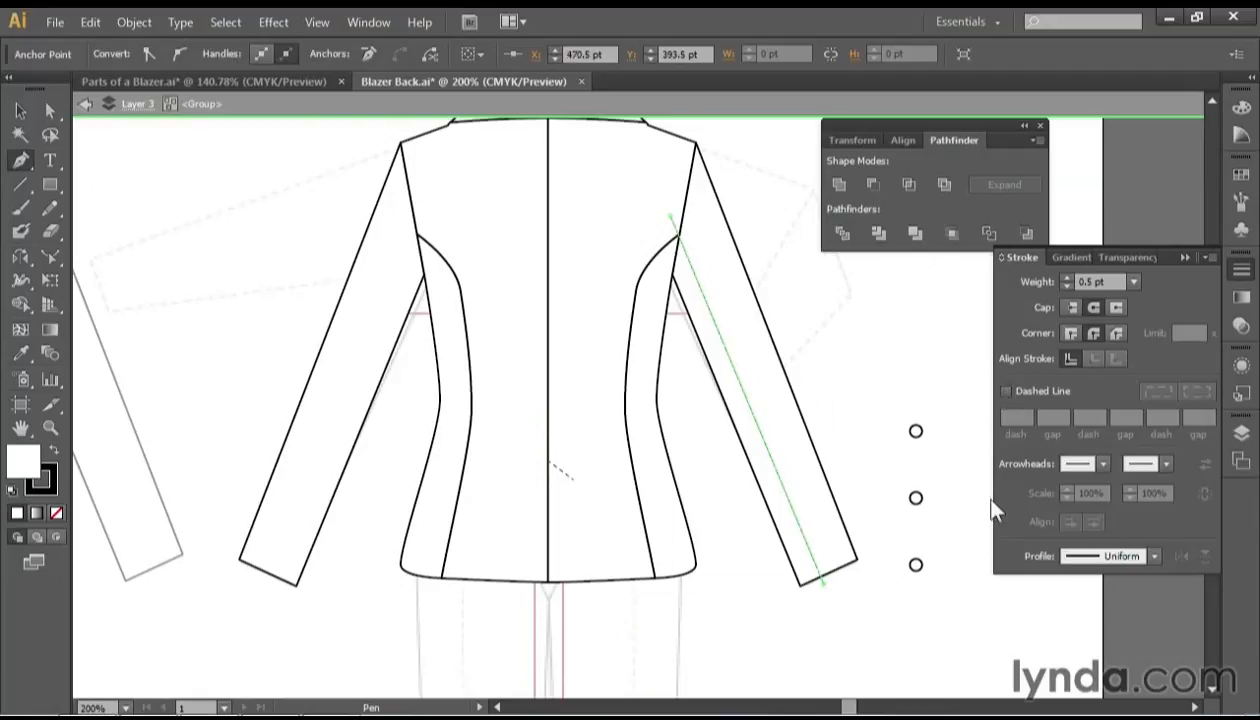
pyautogui.press('v')
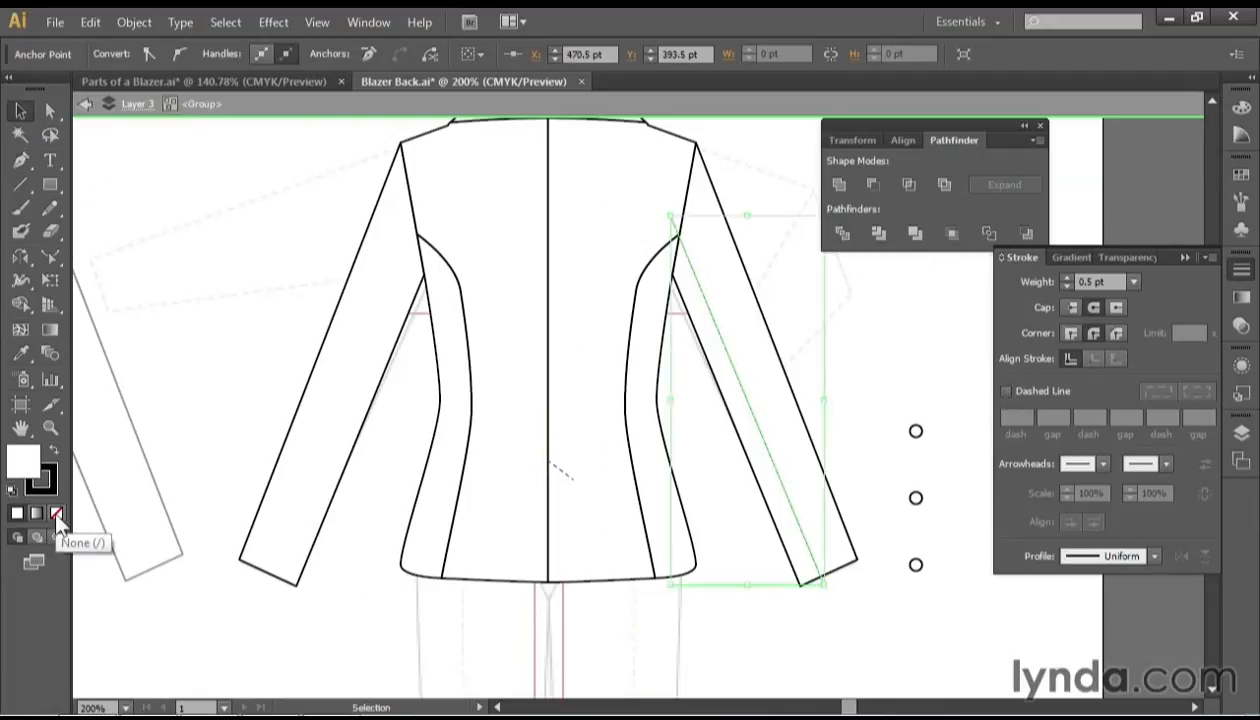
pyautogui.click(57, 516)
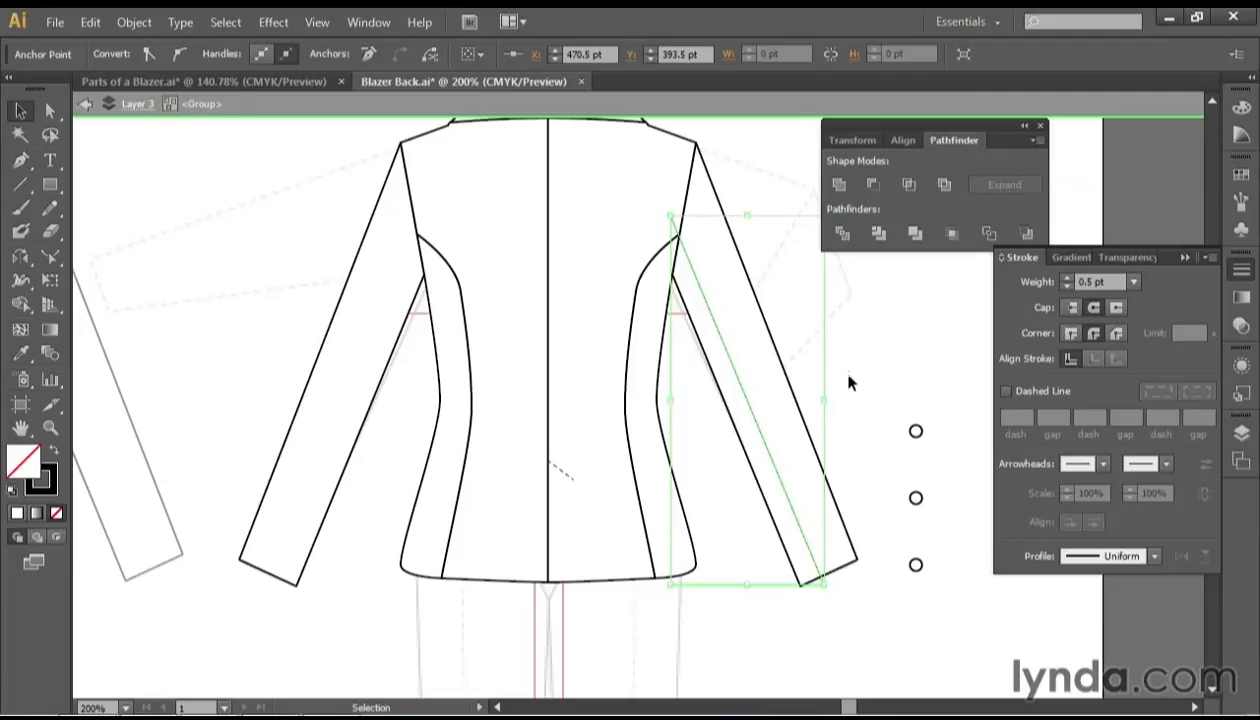
# Step: Divide the right sleeve along the lengthwise line, ungroup the resulting pieces, and deselect them
pyautogui.moveTo(847, 377); pyautogui.dragTo(735, 468)
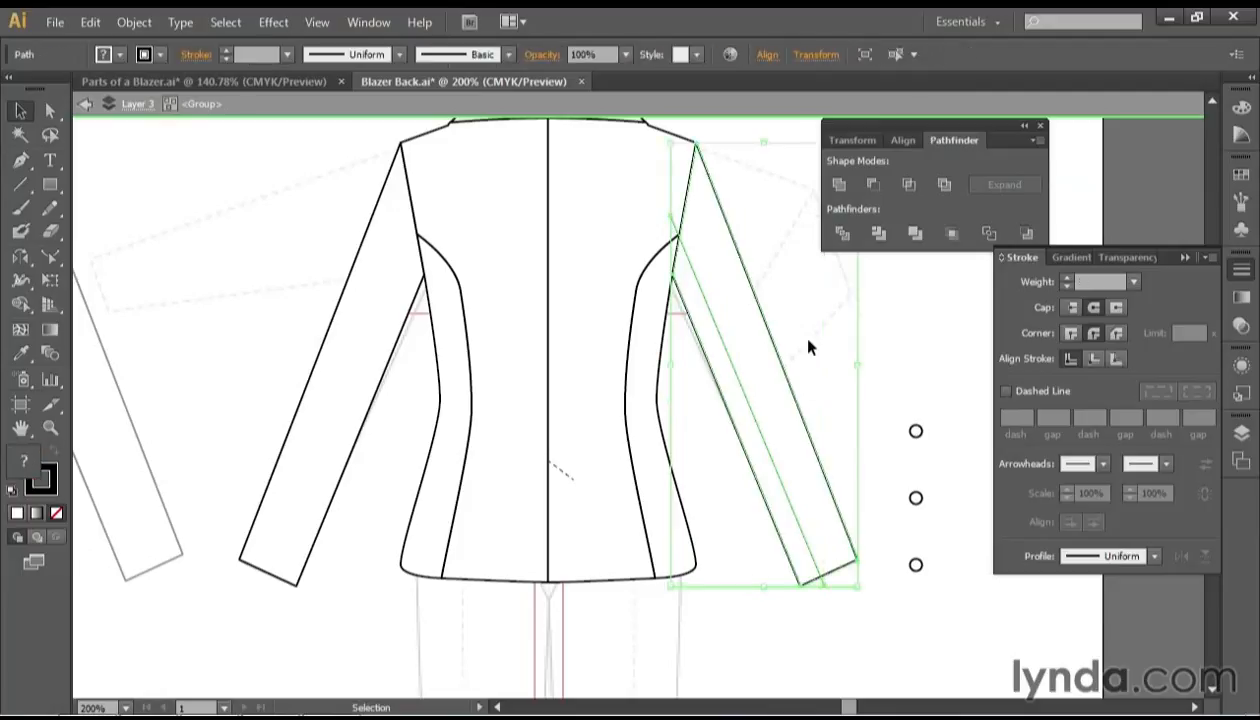
pyautogui.click(840, 231)
pyautogui.rightClick(814, 285)
pyautogui.click(861, 428)
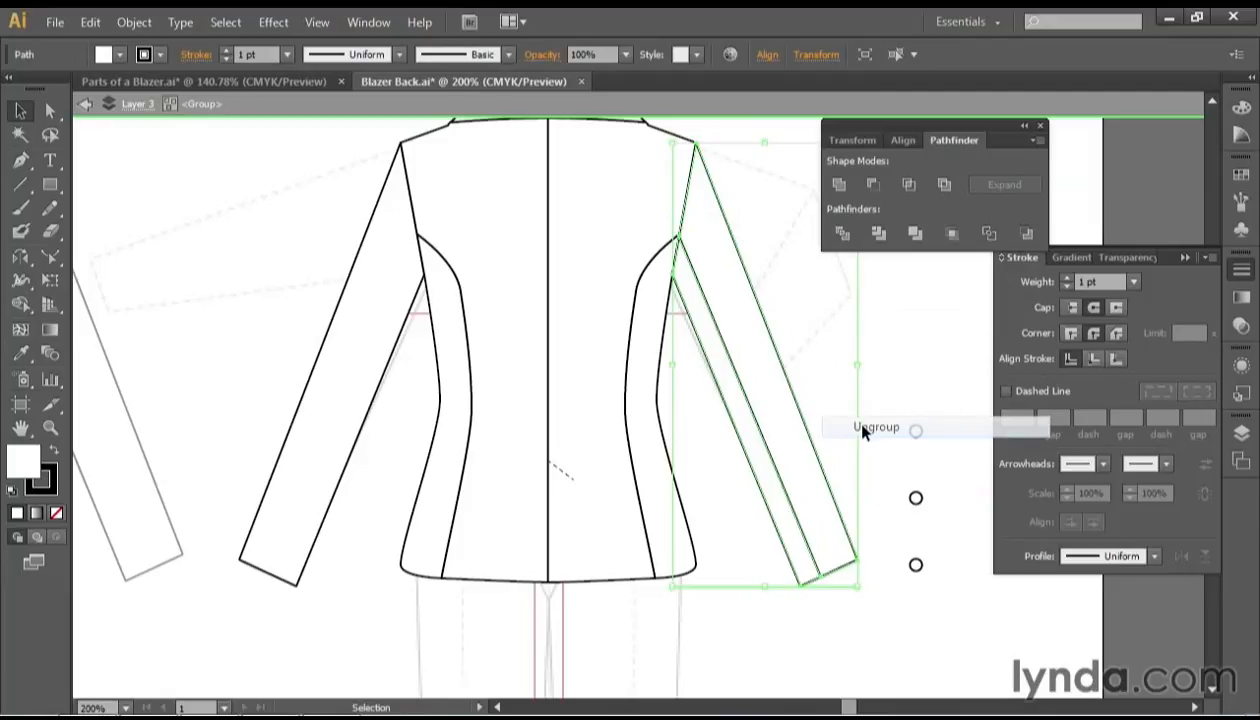
pyautogui.click(886, 378)
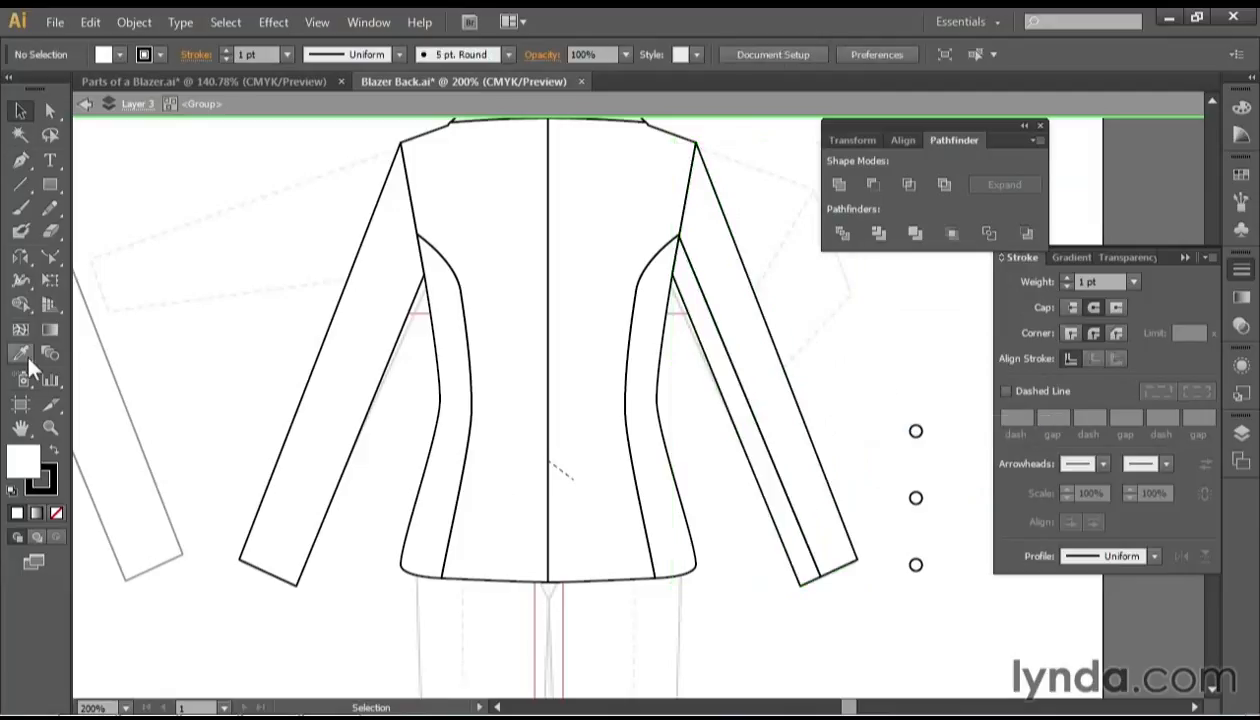
# Step: Draw a short vent line from the right sleeve's lengthwise seam above the cuff, matching the center back vent's 0.5 pt dashed style without fill
pyautogui.click(20, 160)
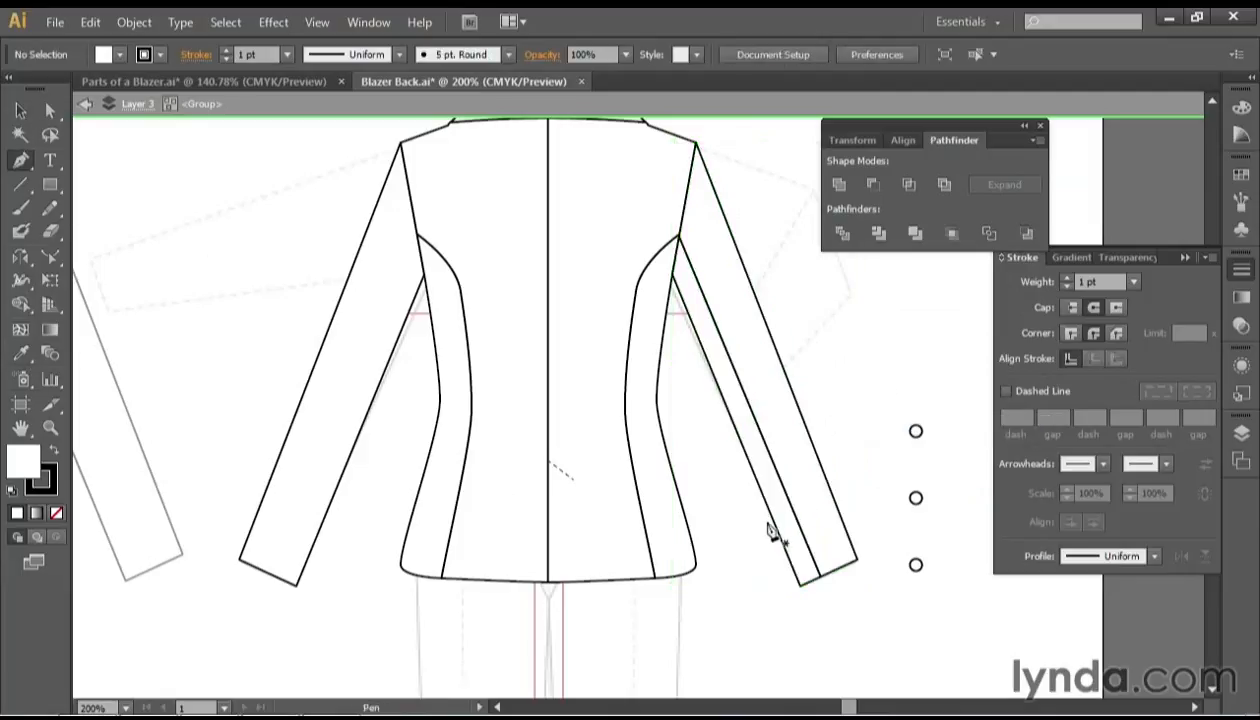
pyautogui.click(793, 510)
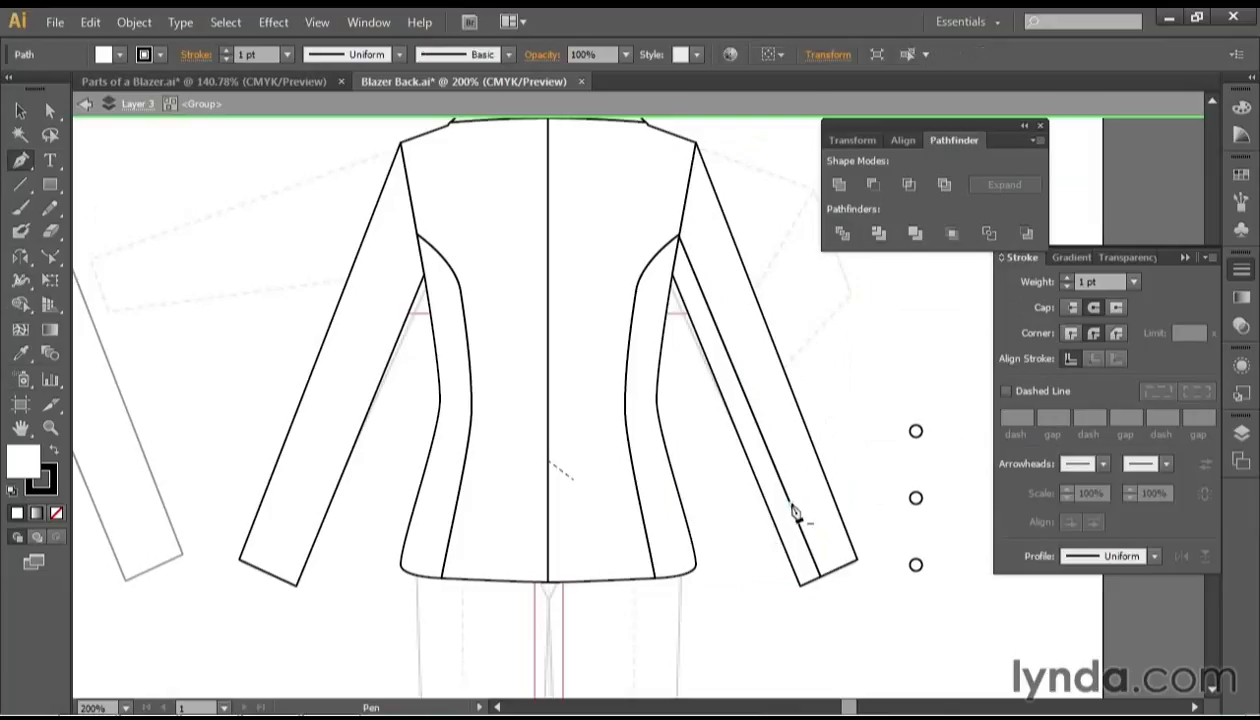
pyautogui.click(810, 508)
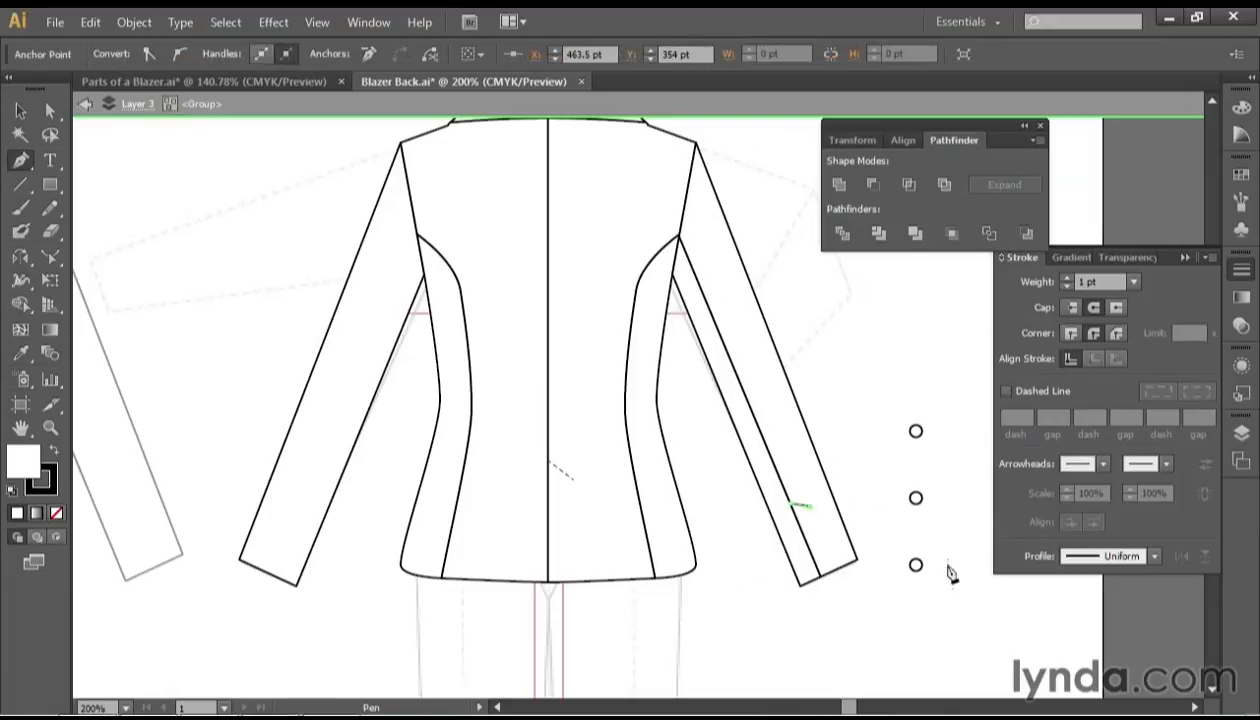
pyautogui.click(20, 352)
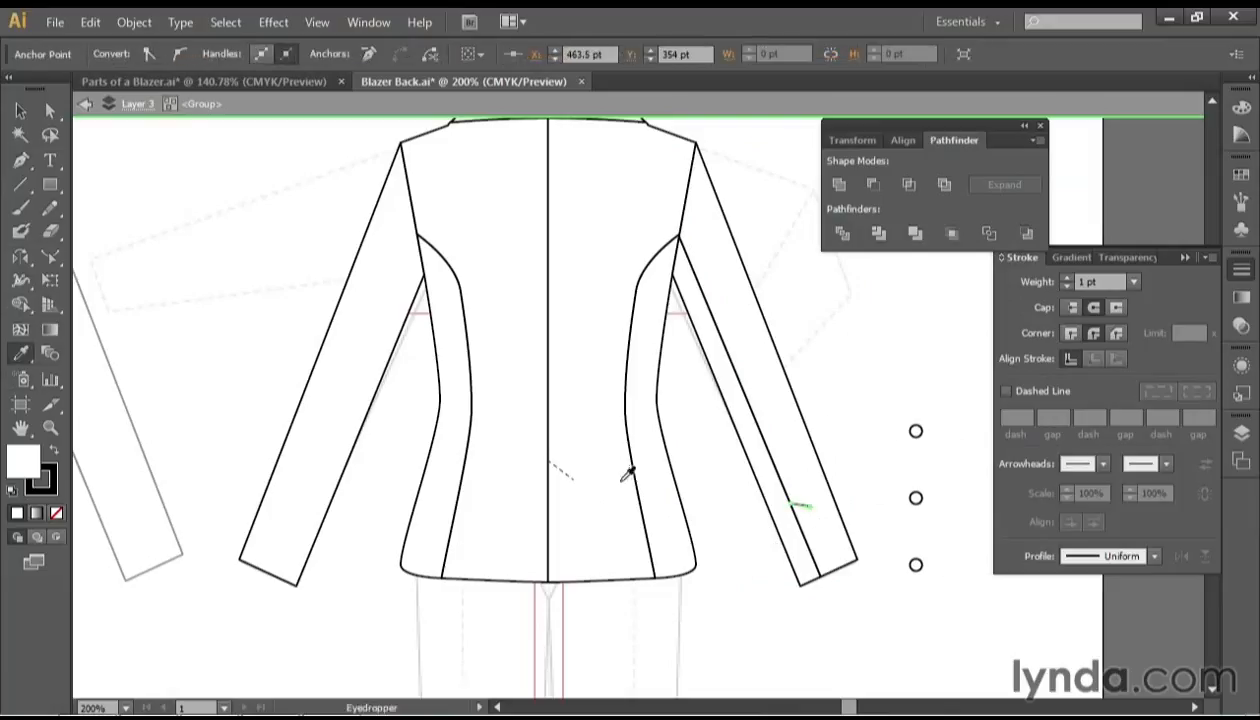
pyautogui.click(566, 474)
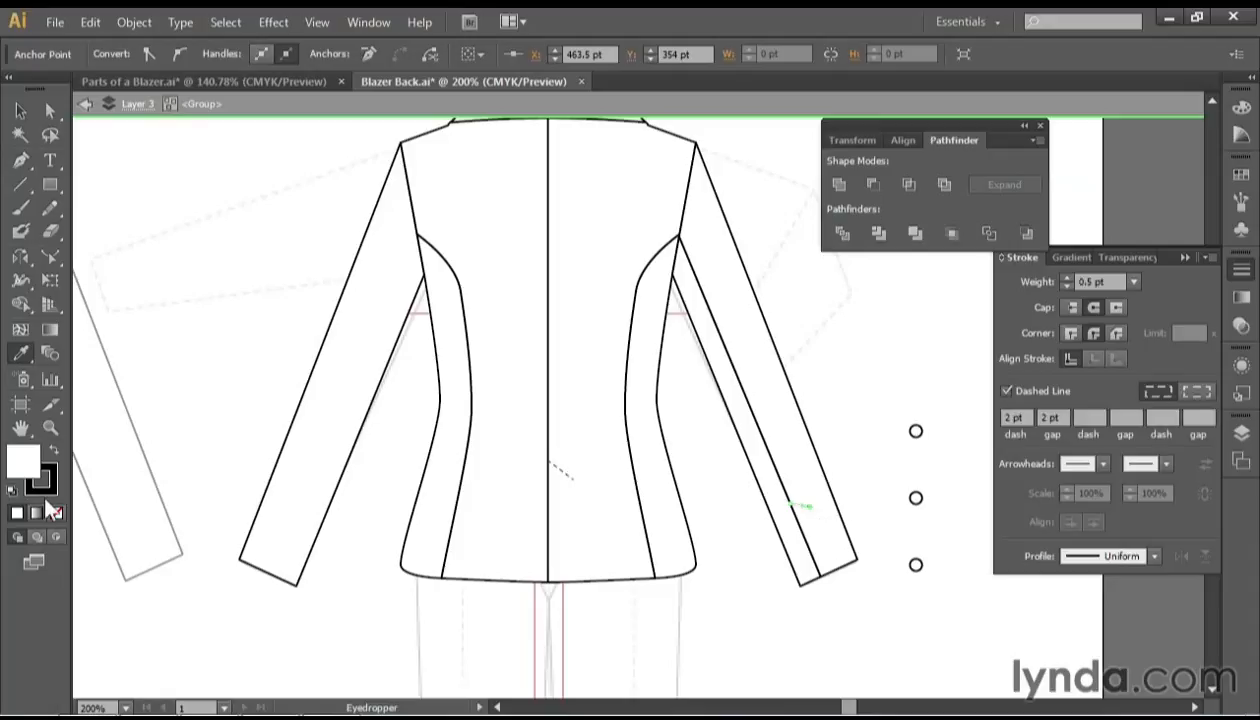
pyautogui.click(57, 512)
pyautogui.click(20, 110)
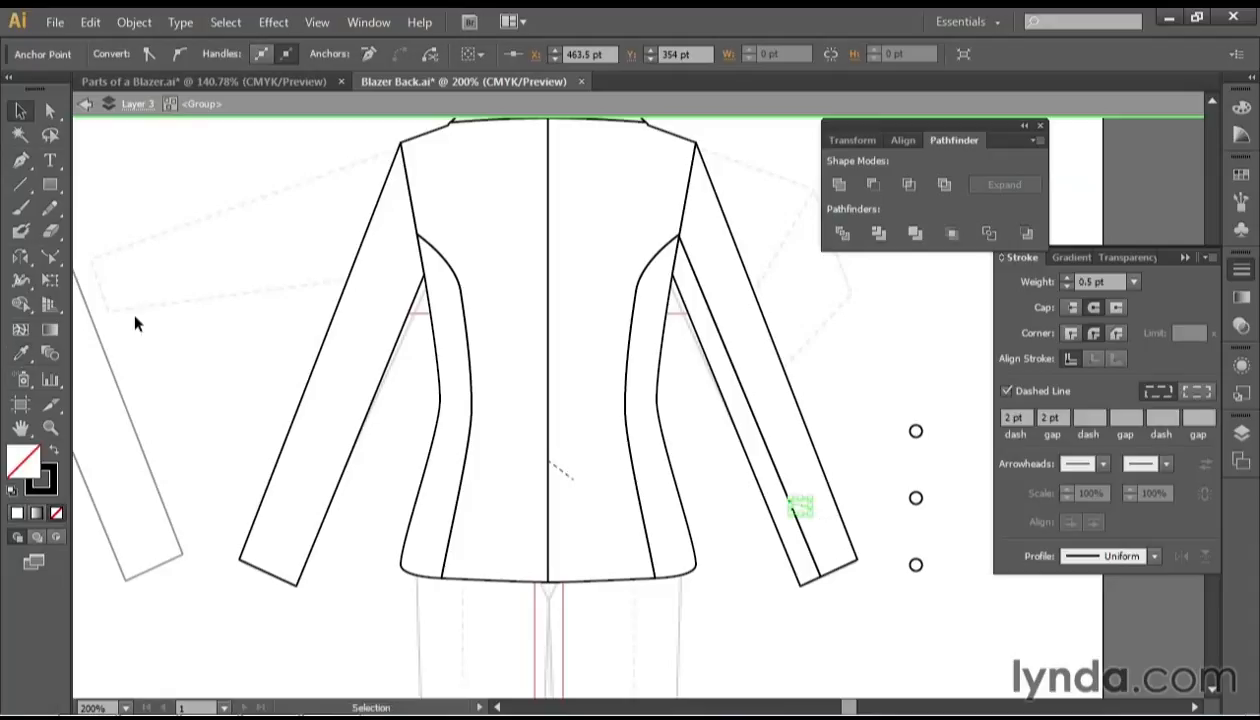
# Step: Move the group of spare buttons closer to the right cuff, ungroup it, and deselect the buttons
pyautogui.click(51, 428)
pyautogui.moveTo(736, 462); pyautogui.dragTo(882, 618)
pyautogui.moveTo(857, 388); pyautogui.dragTo(562, 408)
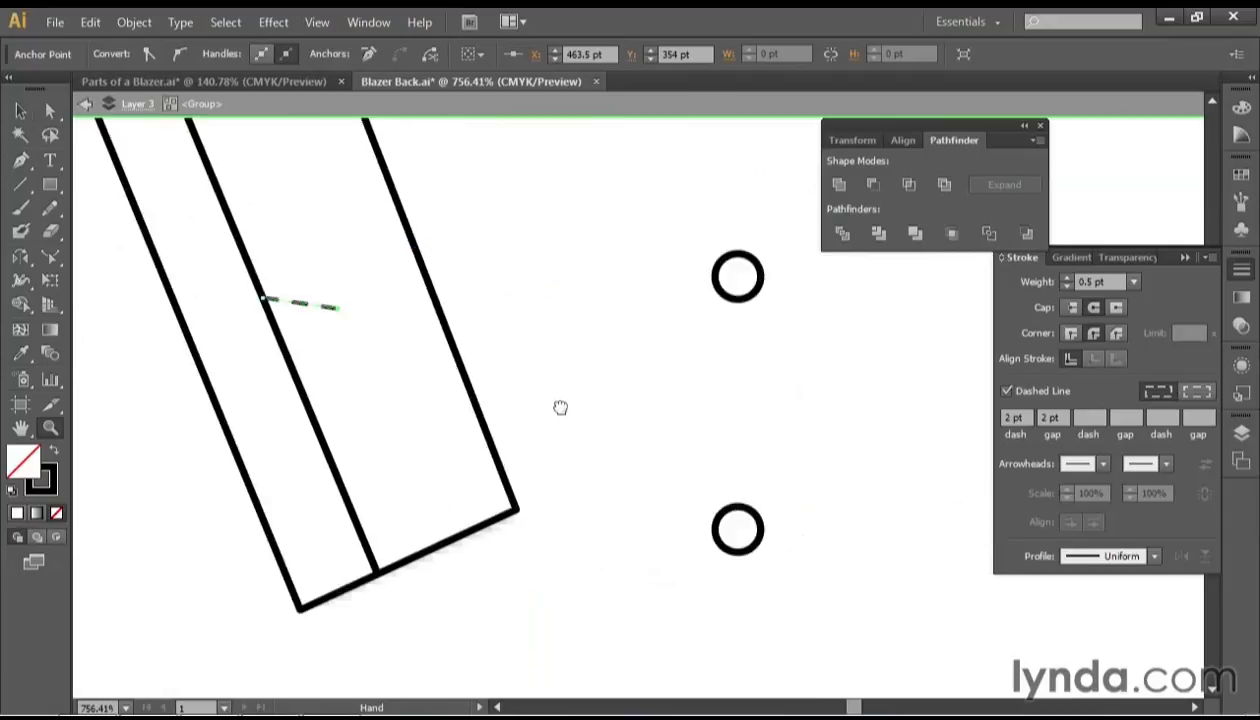
pyautogui.click(20, 112)
pyautogui.moveTo(737, 256); pyautogui.dragTo(624, 256)
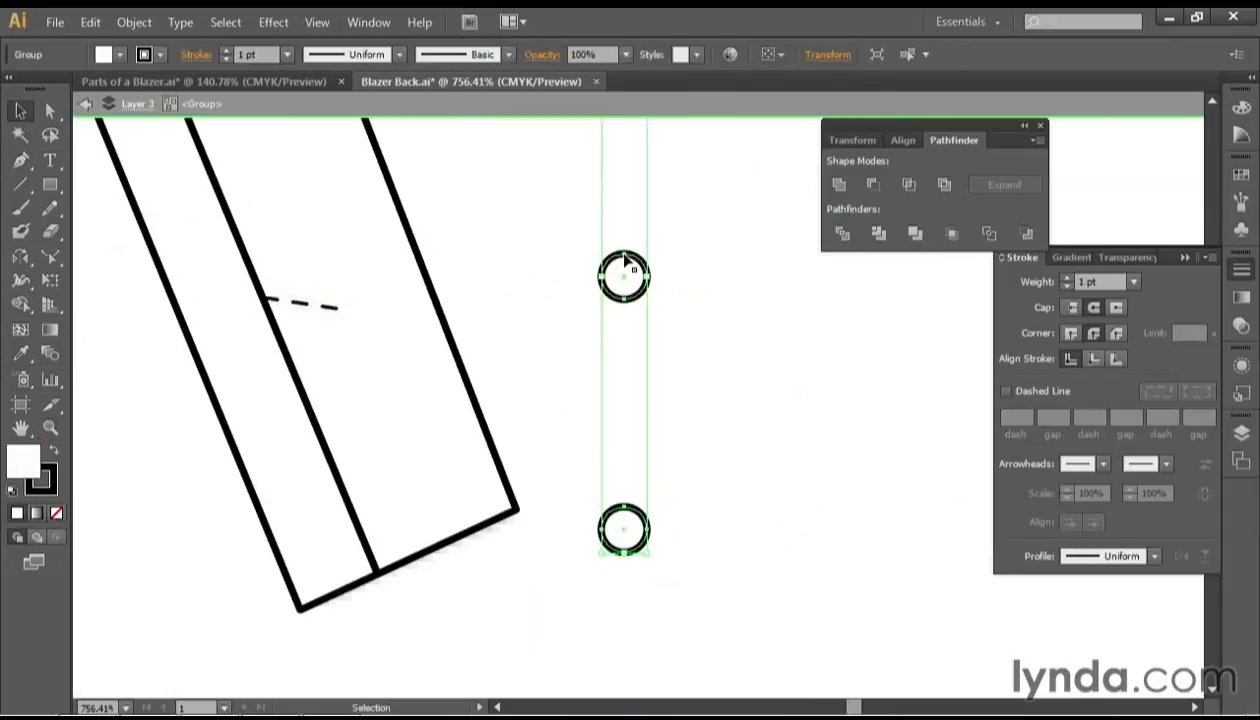
pyautogui.rightClick(624, 256)
pyautogui.click(690, 392)
pyautogui.click(630, 183)
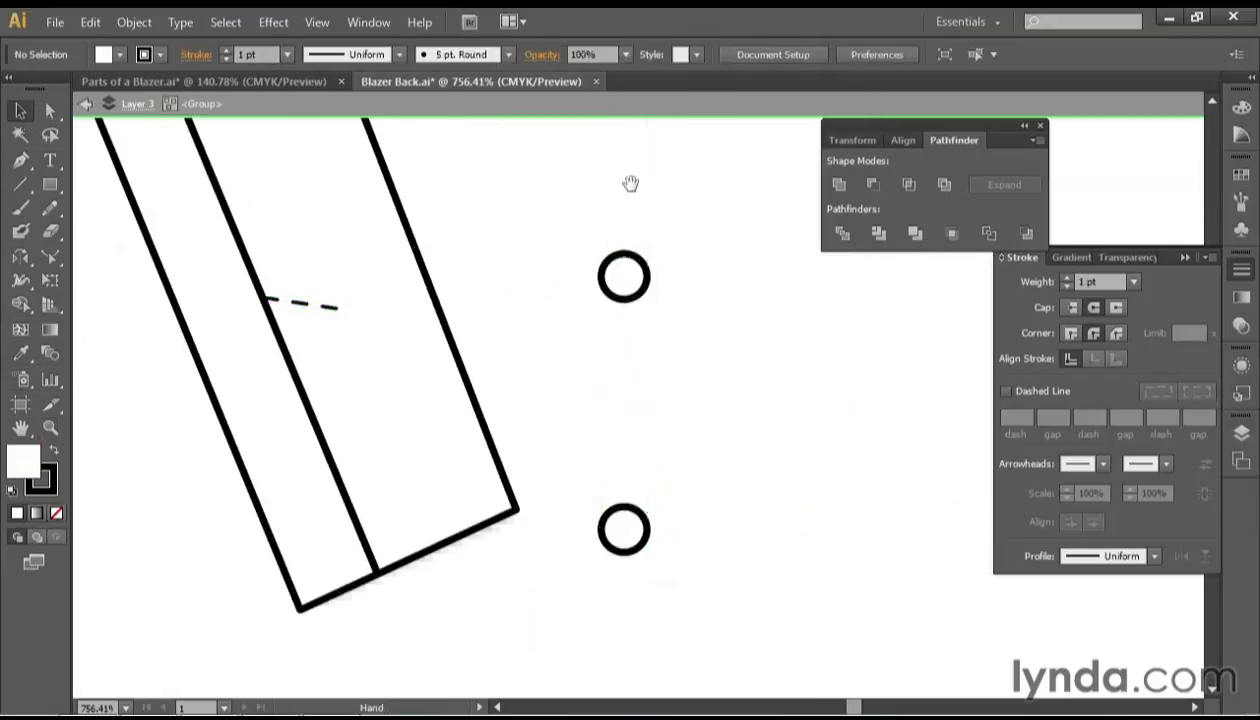
# Step: Bring the three separate buttons close together in a vertical column beside the right cuff
pyautogui.moveTo(630, 181); pyautogui.dragTo(643, 278)
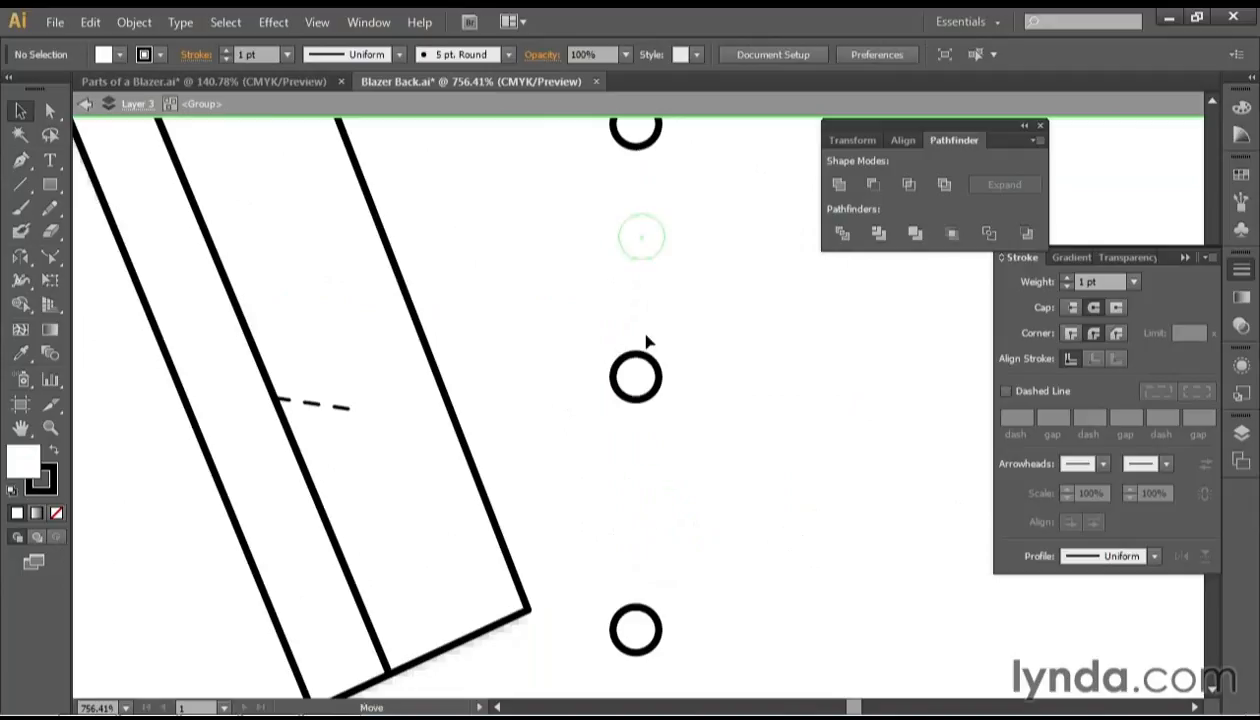
pyautogui.moveTo(636, 519); pyautogui.dragTo(637, 520)
pyautogui.moveTo(643, 605); pyautogui.dragTo(644, 532)
pyautogui.moveTo(648, 393); pyautogui.dragTo(646, 436)
# Step: Align the three buttons on their horizontal centers and distribute them evenly by their vertical centers
pyautogui.moveTo(598, 342); pyautogui.dragTo(664, 600)
pyautogui.moveTo(903, 129); pyautogui.dragTo(664, 162)
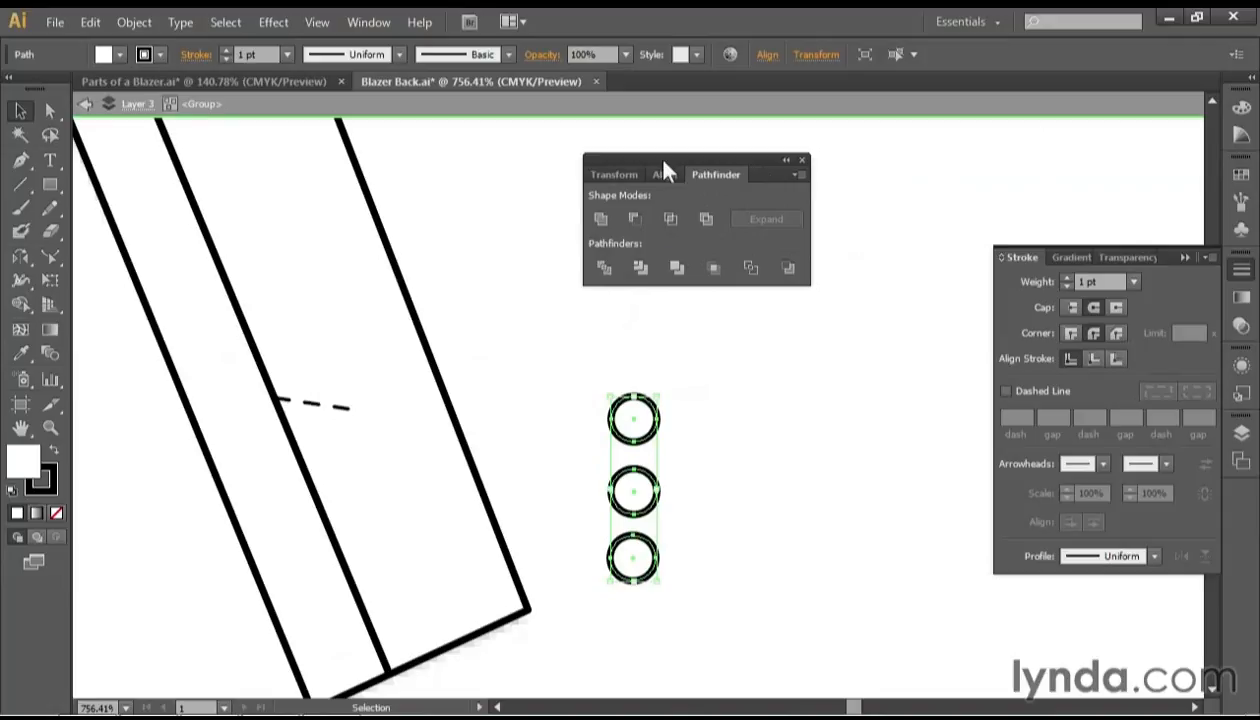
pyautogui.click(666, 178)
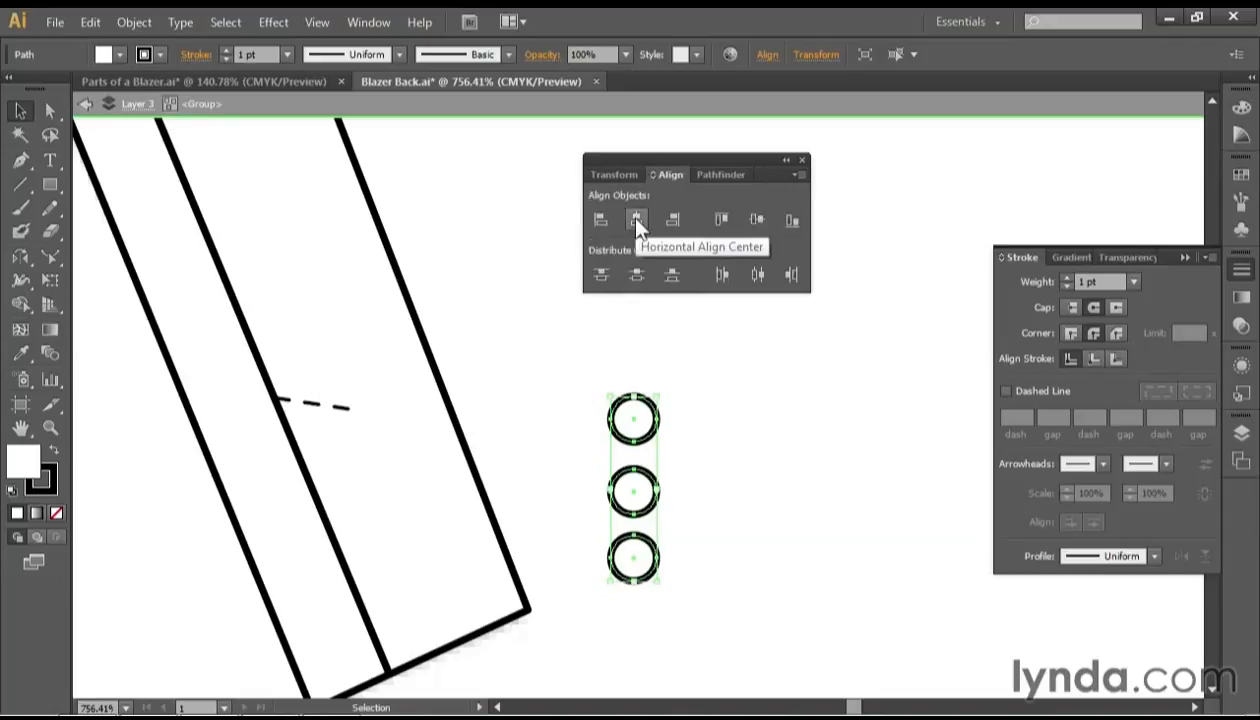
pyautogui.click(637, 273)
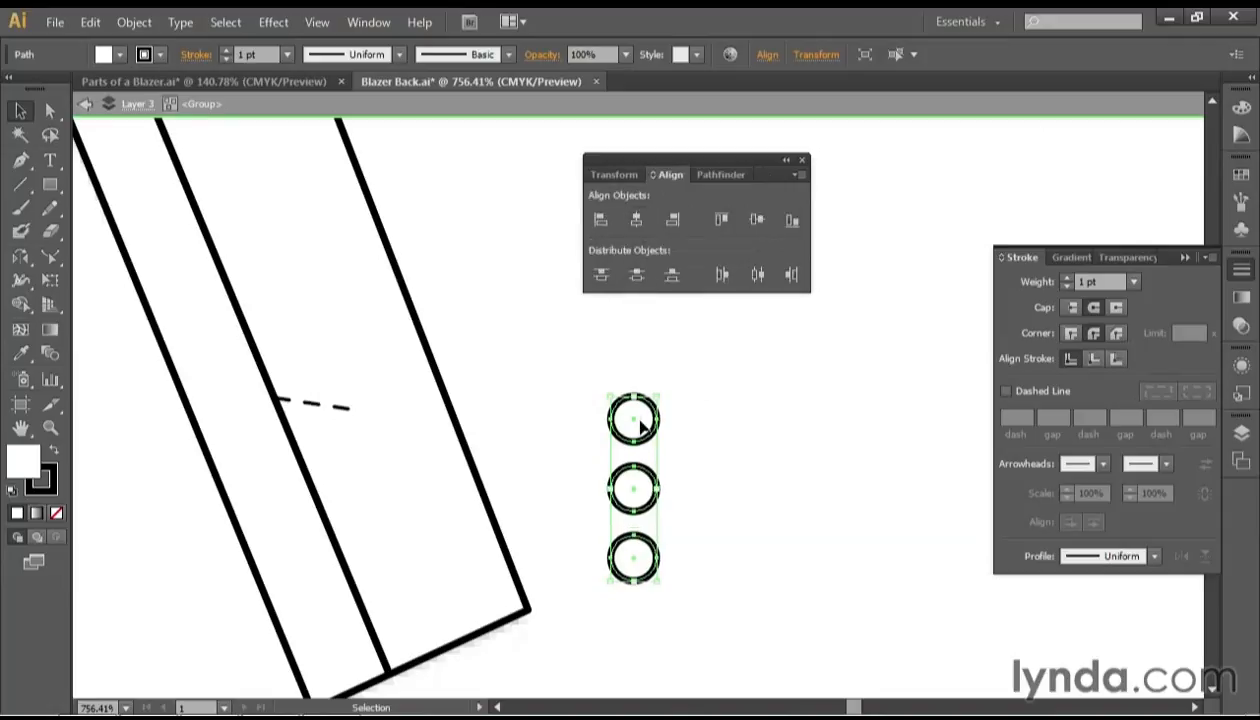
# Step: Place the three buttons as one group on the right sleeve below the dashed vent line and bring it to the front
pyautogui.rightClick(733, 406)
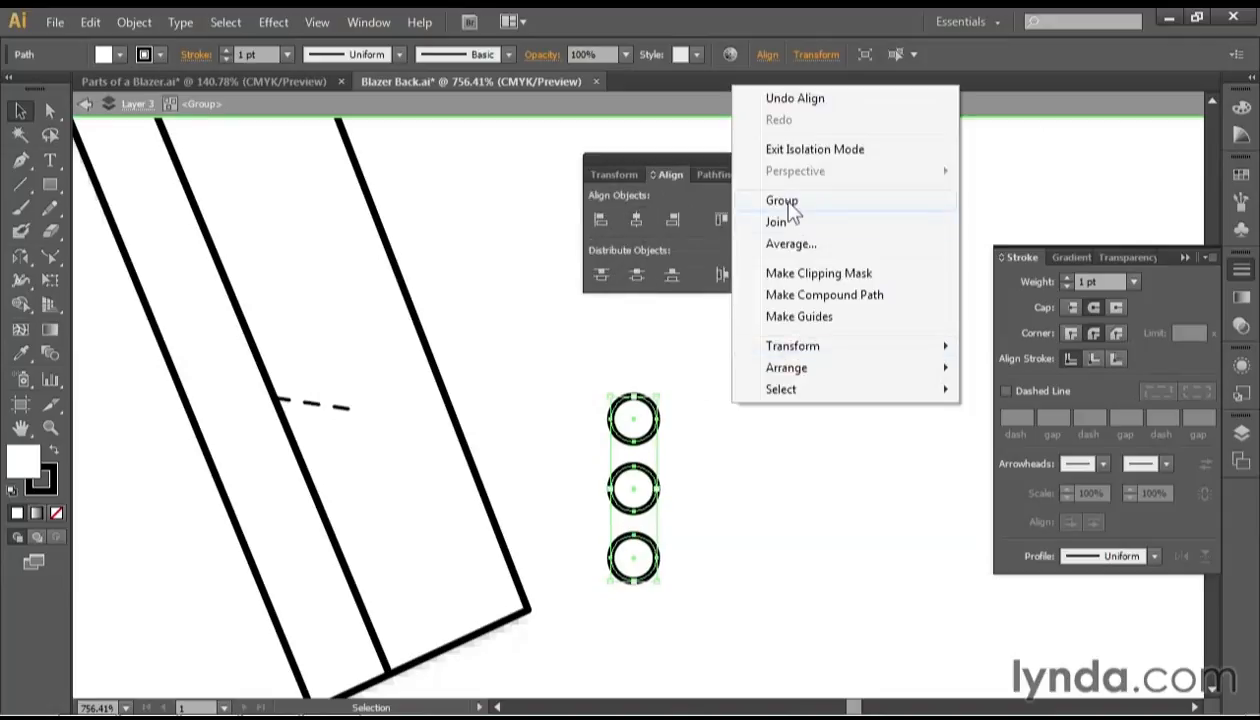
pyautogui.click(790, 206)
pyautogui.moveTo(640, 440); pyautogui.dragTo(343, 470)
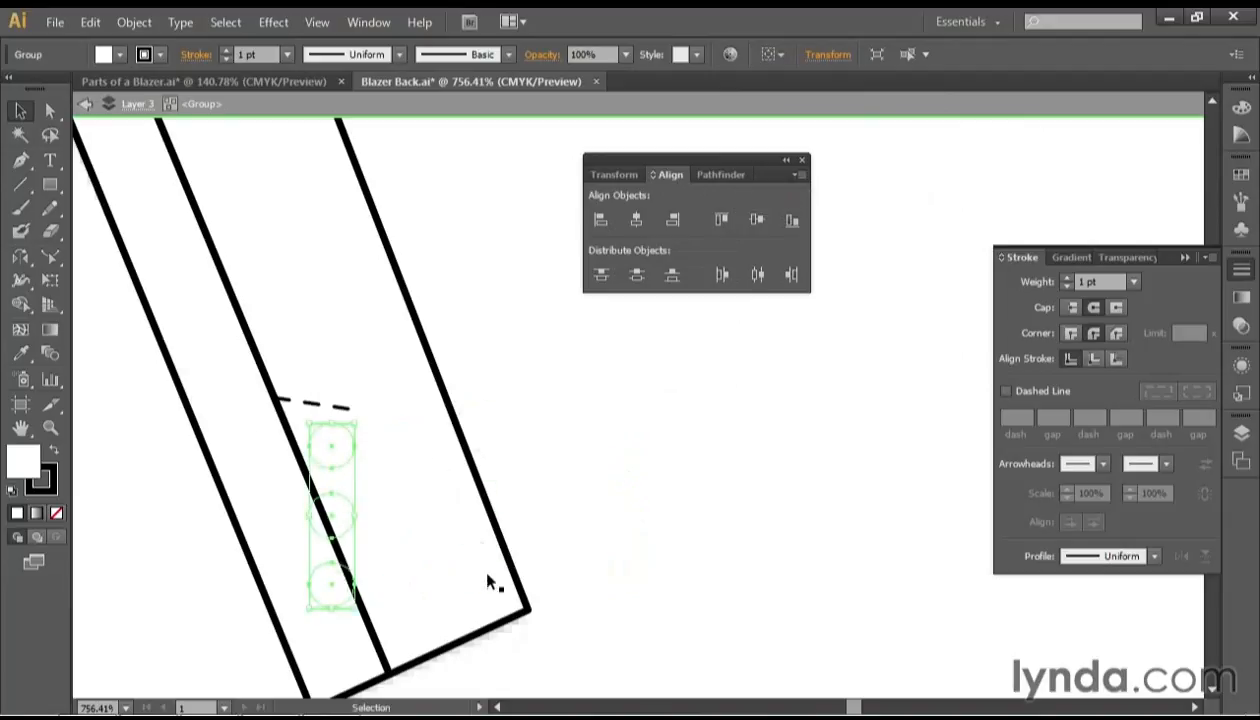
pyautogui.rightClick(565, 370)
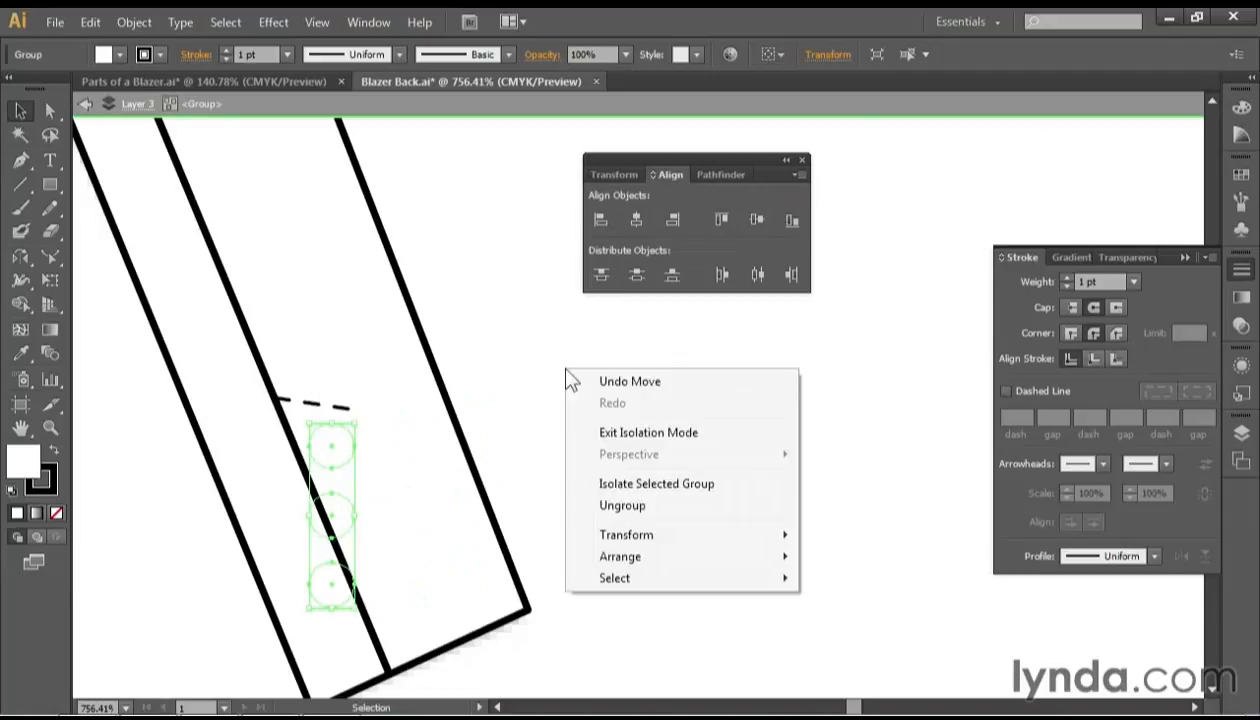
pyautogui.moveTo(650, 556)
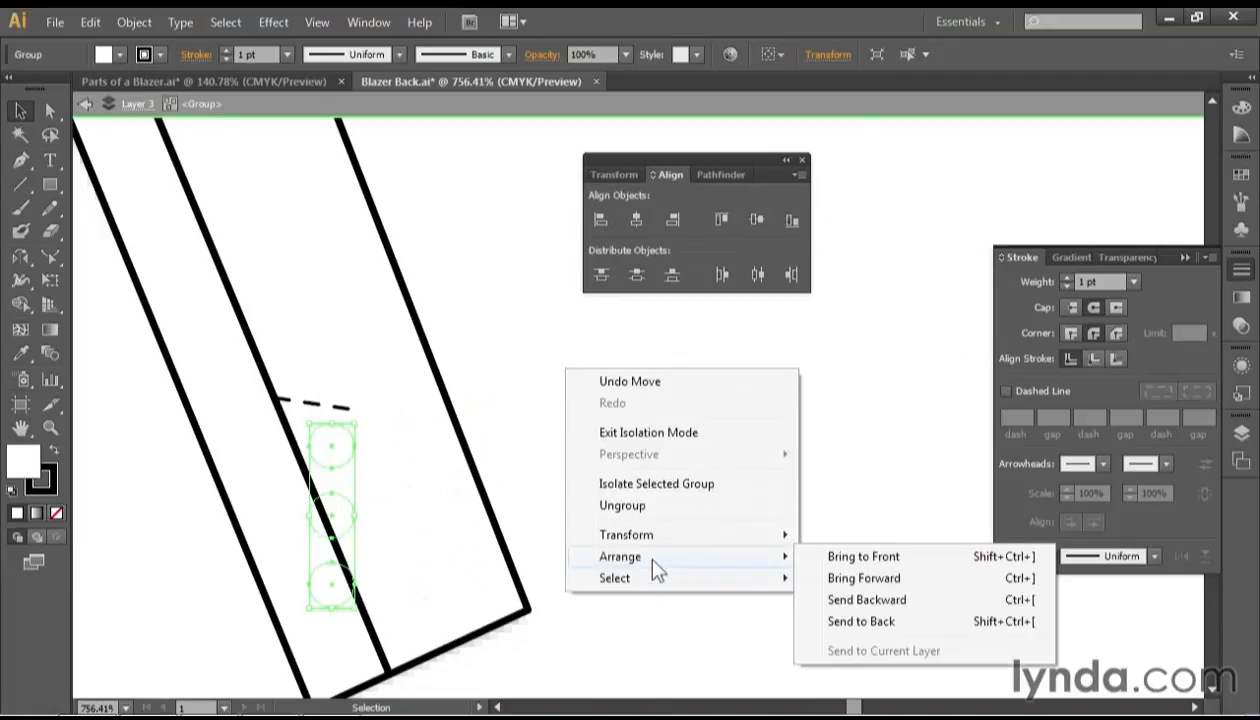
pyautogui.click(843, 557)
# Step: Rotate the button group about the top button's center until the row runs parallel to the sleeve's lengthwise seam
pyautogui.click(21, 260)
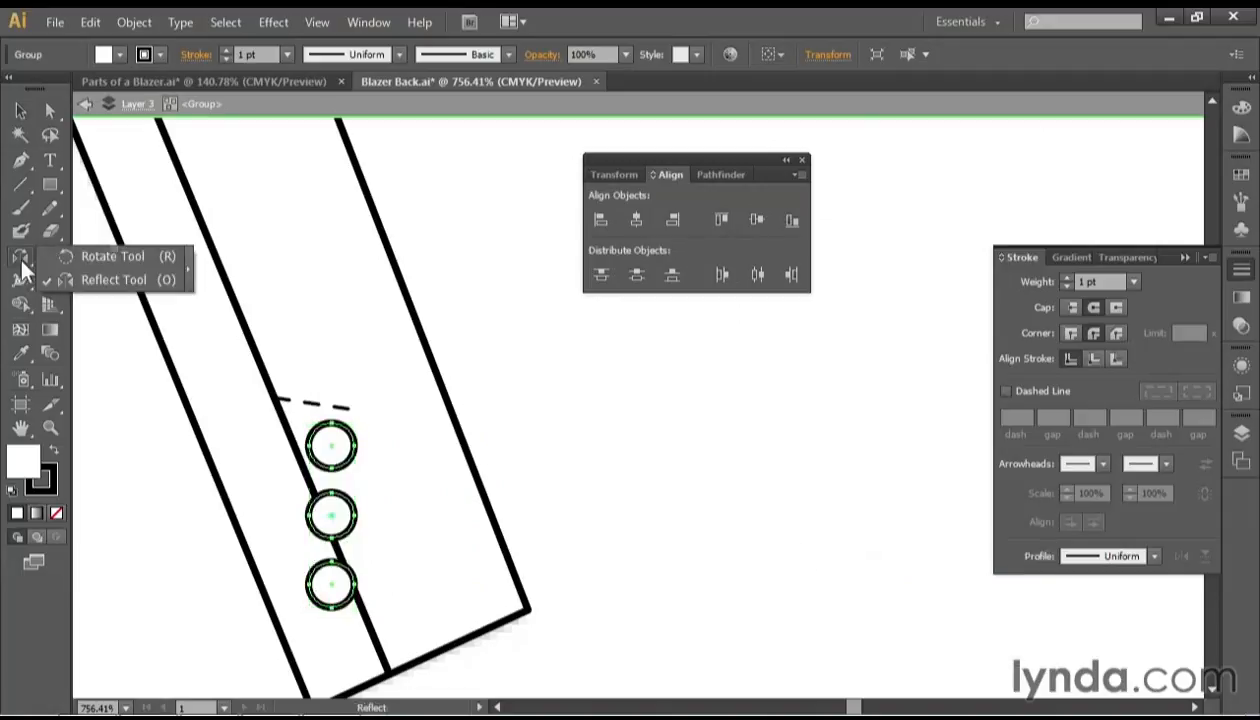
pyautogui.click(90, 256)
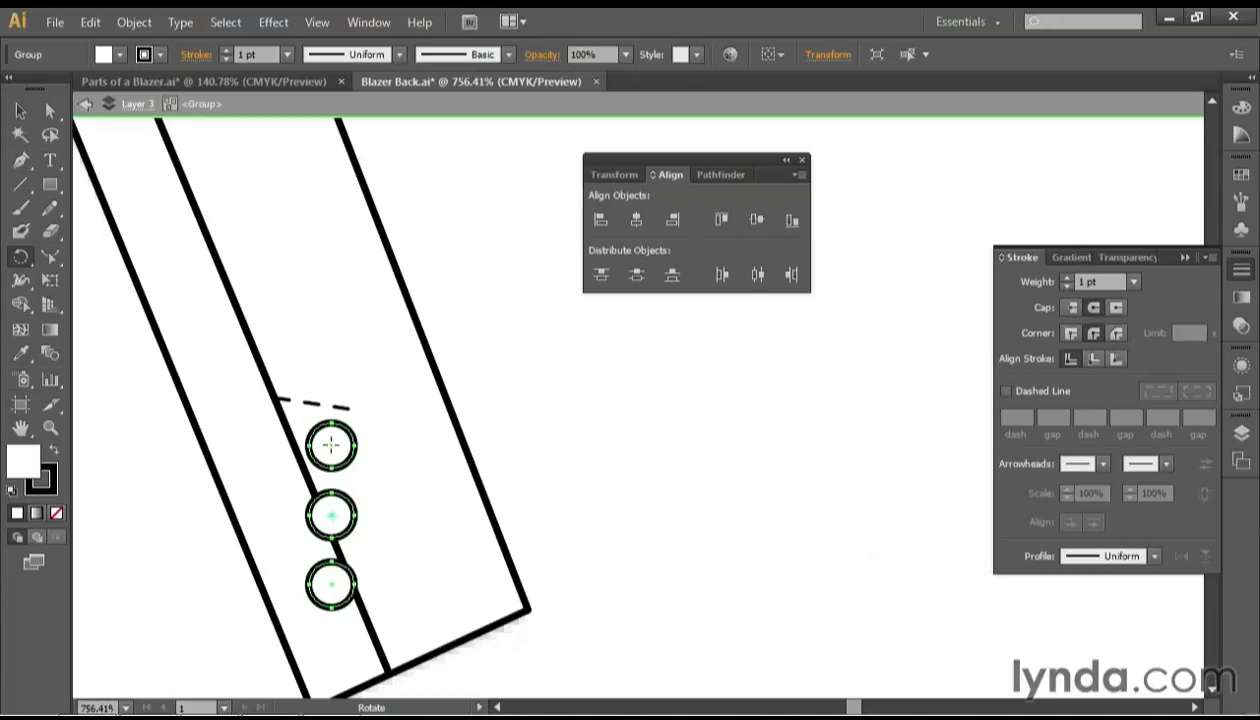
pyautogui.click(331, 444)
pyautogui.moveTo(456, 484); pyautogui.dragTo(652, 416)
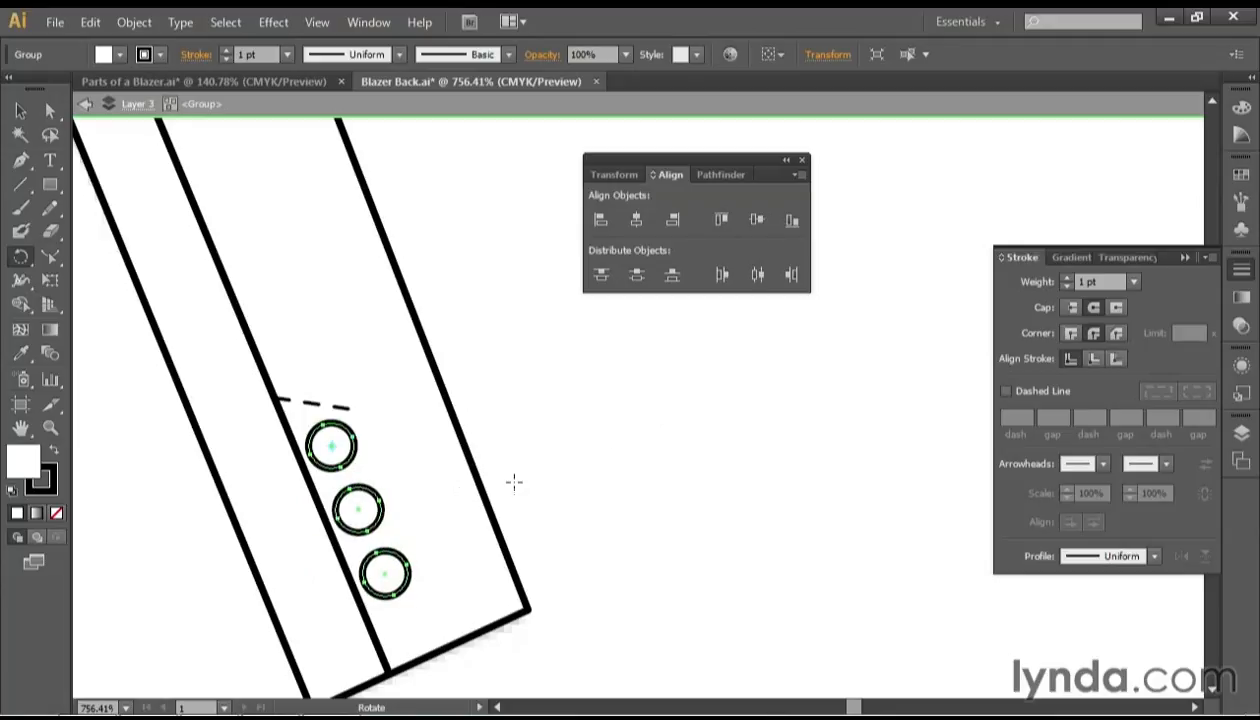
# Step: Delete the plain left sleeve from the back view
pyautogui.click(50, 427)
pyautogui.keyDown('alt'); pyautogui.click(526, 402); pyautogui.keyUp('alt')
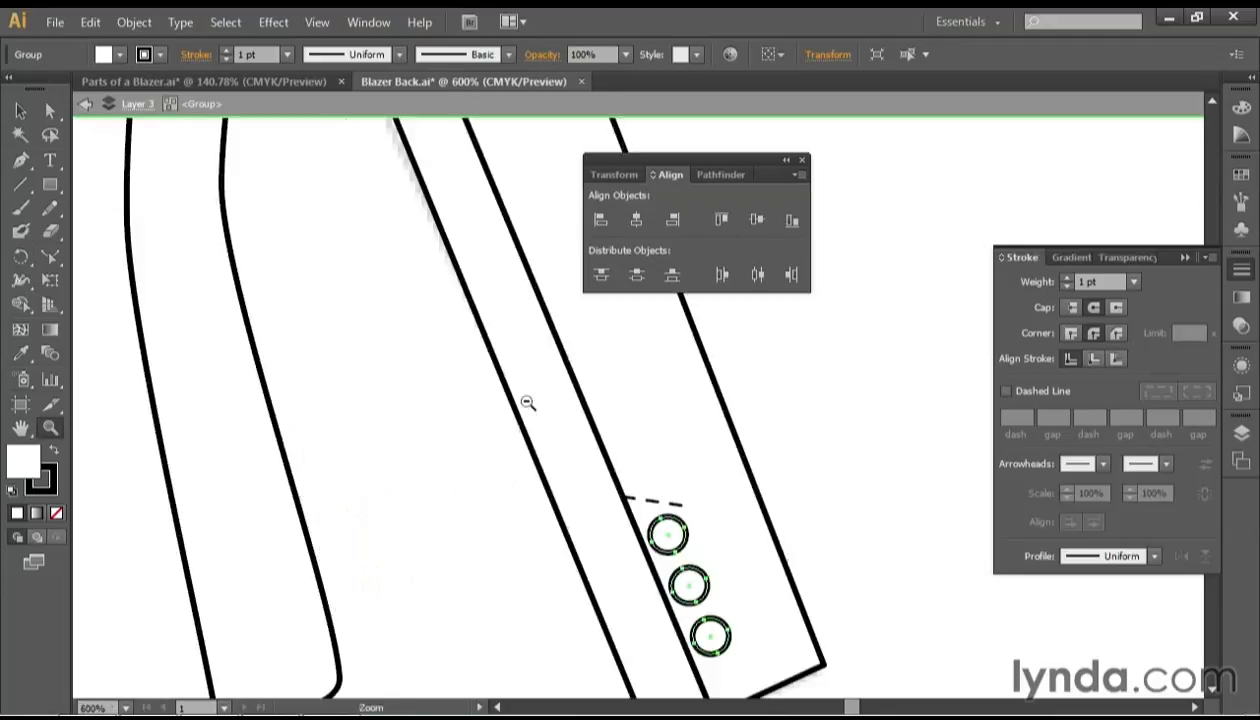
pyautogui.keyDown('alt'); pyautogui.click(575, 424); pyautogui.keyUp('alt')
pyautogui.keyDown('alt'); pyautogui.click(575, 424); pyautogui.keyUp('alt')
pyautogui.keyDown('alt'); pyautogui.click(574, 337); pyautogui.keyUp('alt')
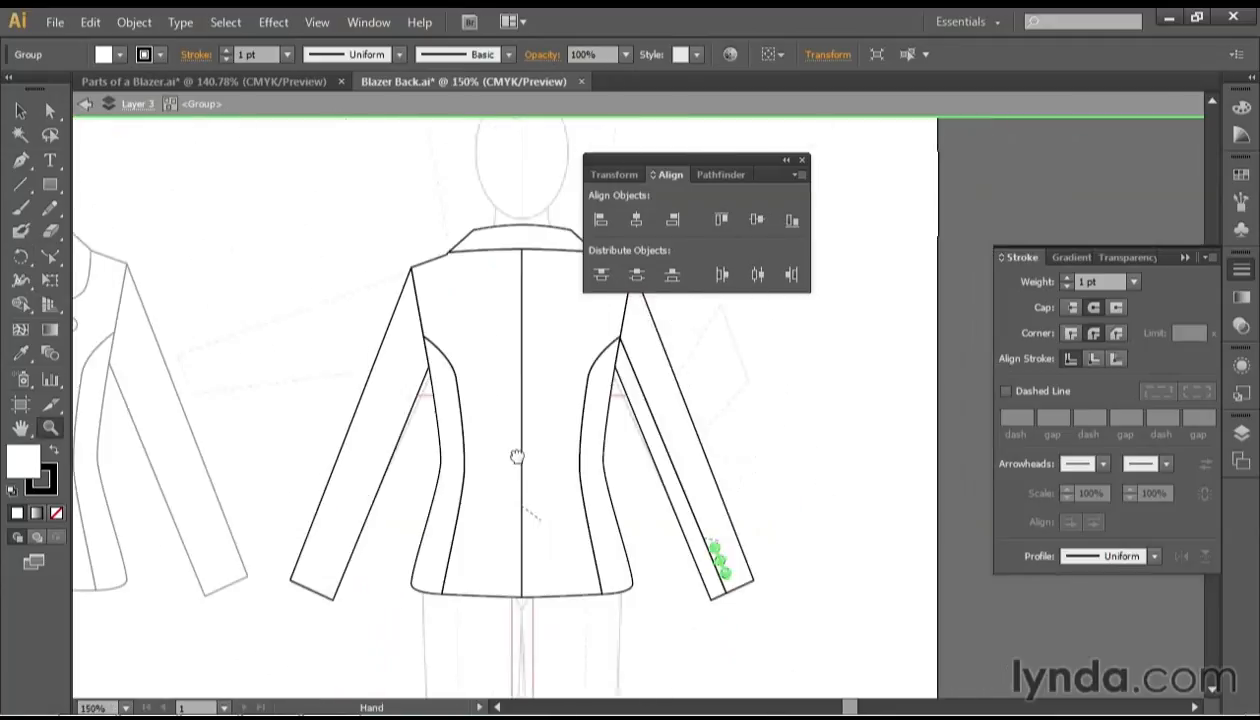
pyautogui.press('v')
pyautogui.moveTo(284, 388); pyautogui.dragTo(332, 503)
pyautogui.press('Delete')
# Step: Reflect a copy of the right sleeve with its vent line and buttons across the center back seam, and deselect it
pyautogui.moveTo(775, 440); pyautogui.dragTo(650, 641)
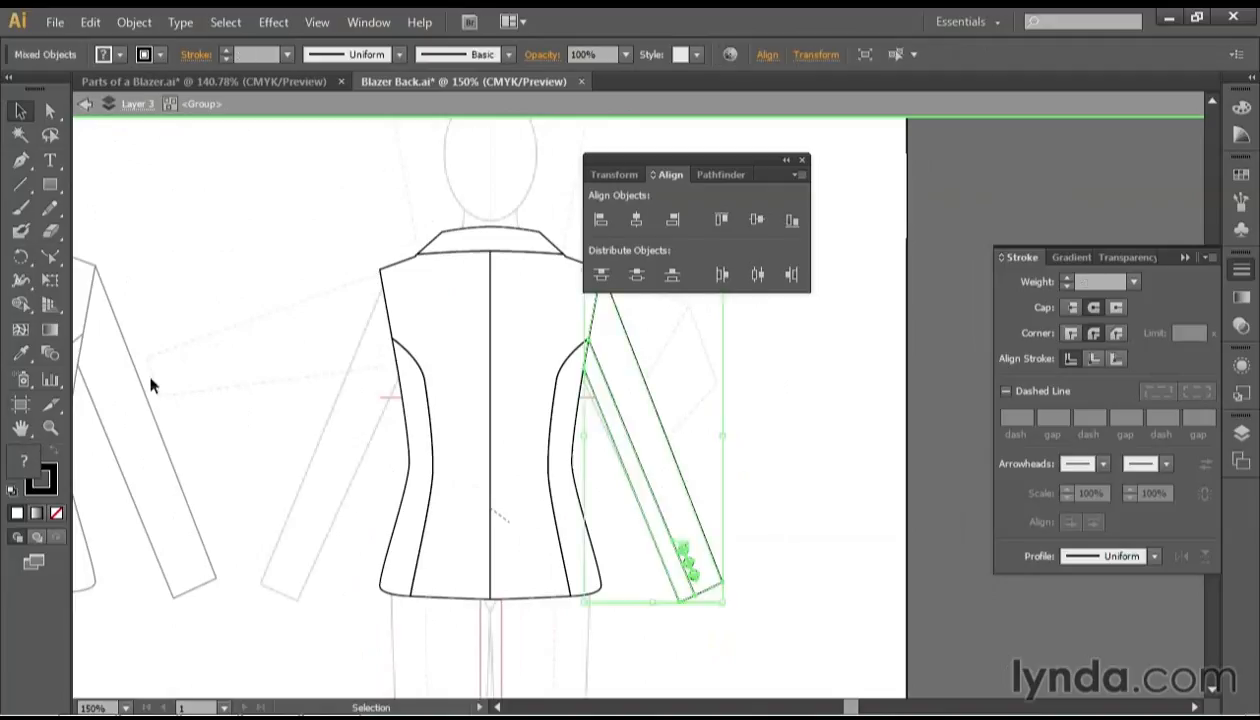
pyautogui.moveTo(21, 256); pyautogui.dragTo(96, 279)
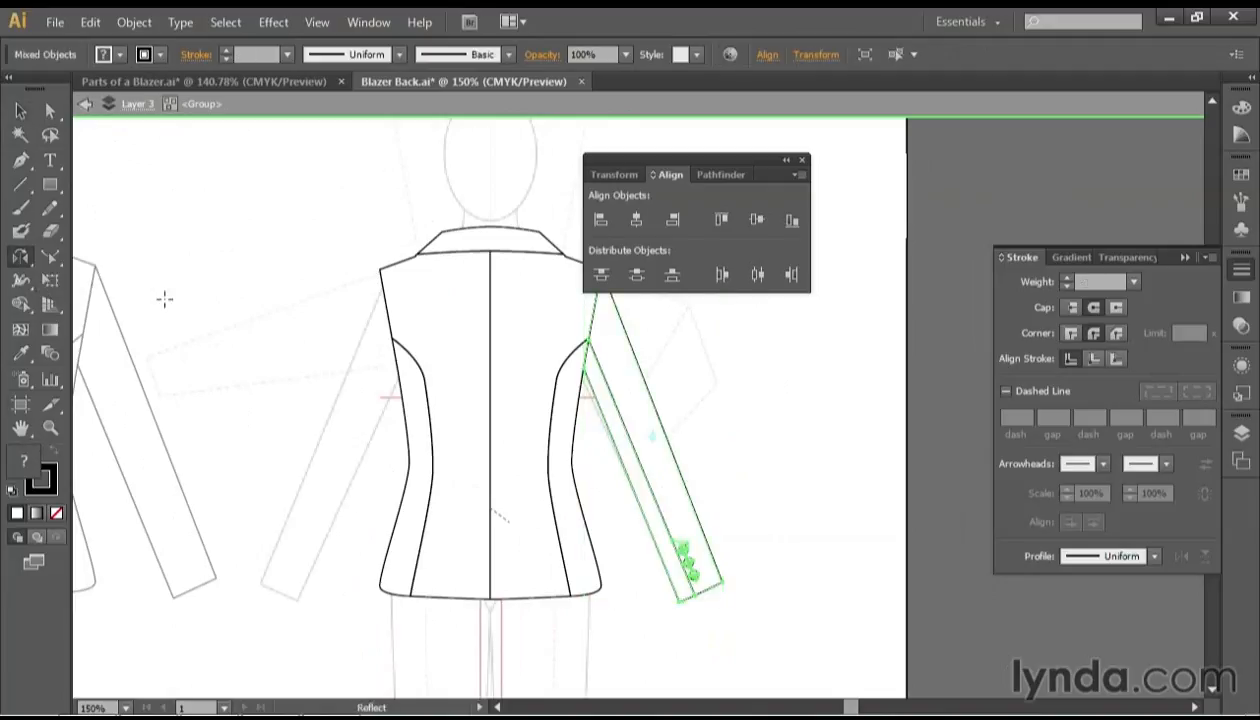
pyautogui.keyDown('alt'); pyautogui.click(490, 328); pyautogui.keyUp('alt')
pyautogui.click(540, 482)
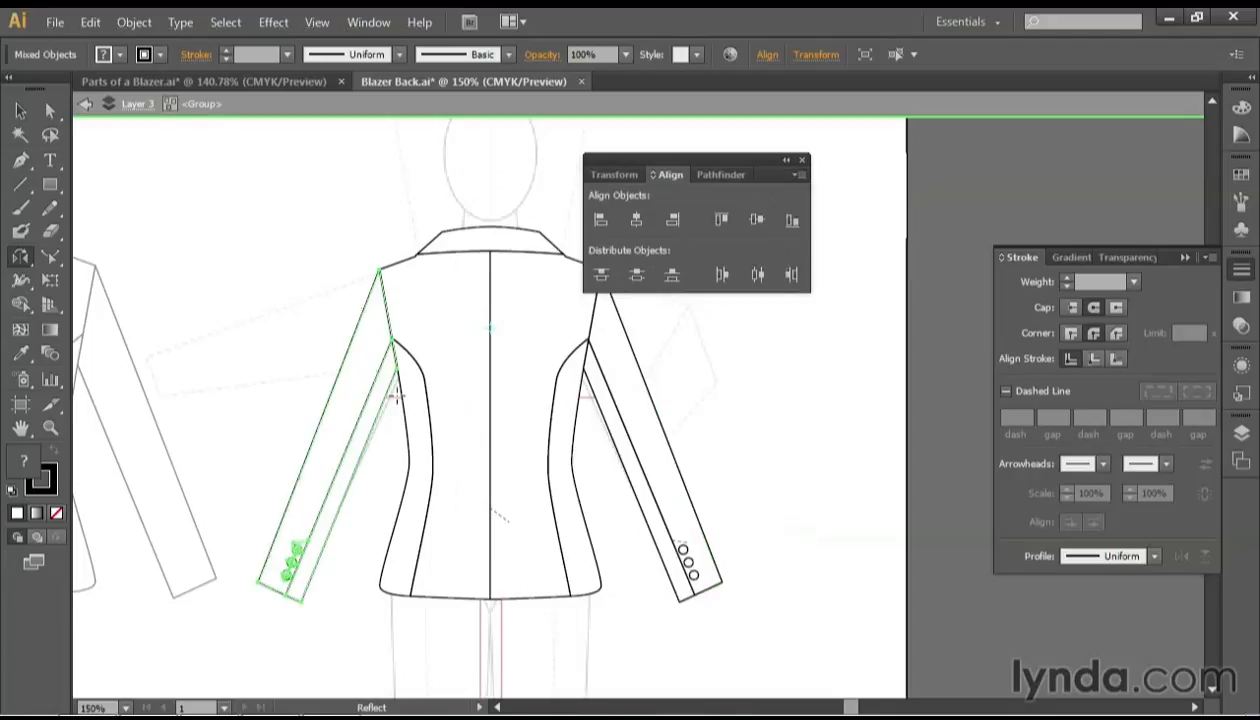
pyautogui.press('v')
pyautogui.click(204, 185)
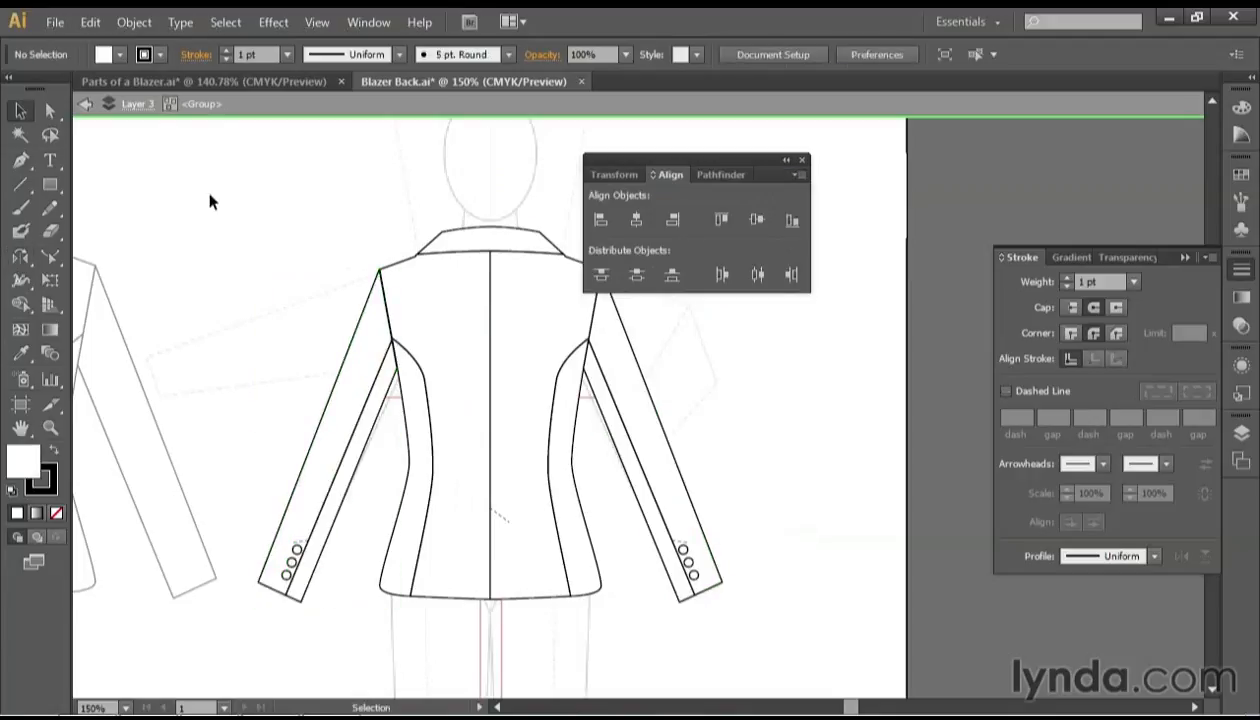
# Step: Exit the group's isolation mode and hide the guidelines and template layers
pyautogui.click(801, 160)
pyautogui.doubleClick(738, 345)
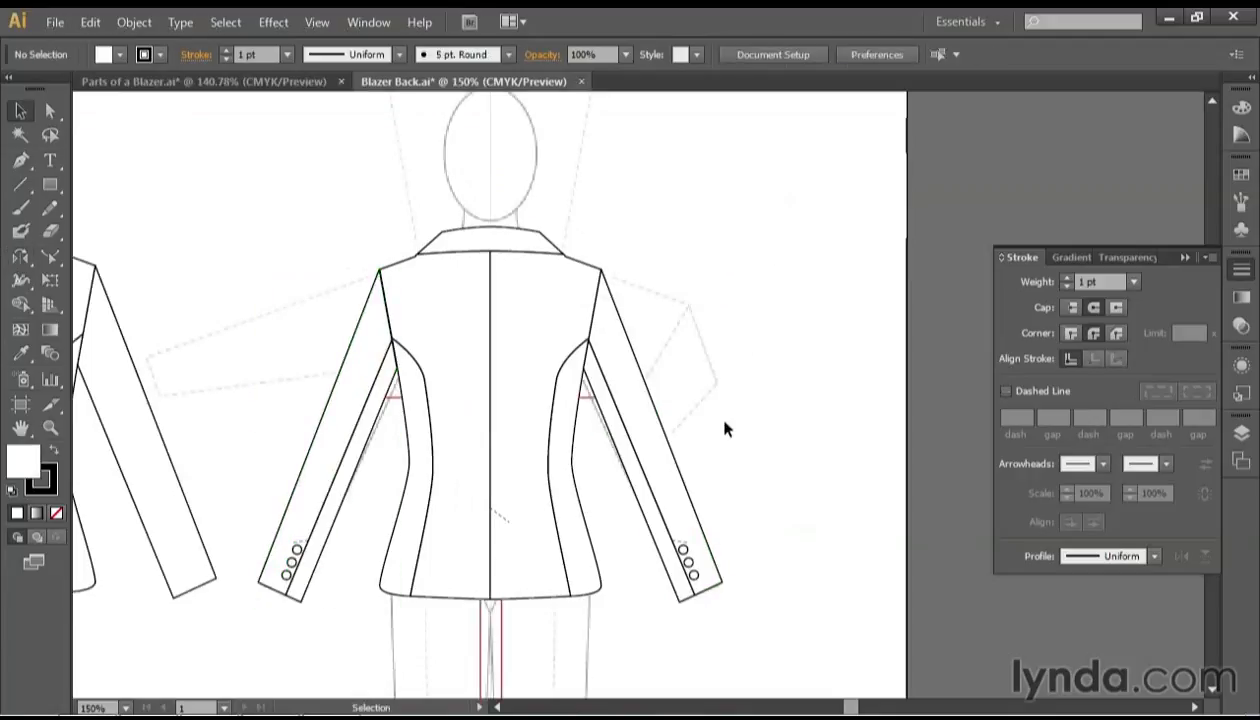
pyautogui.click(1241, 432)
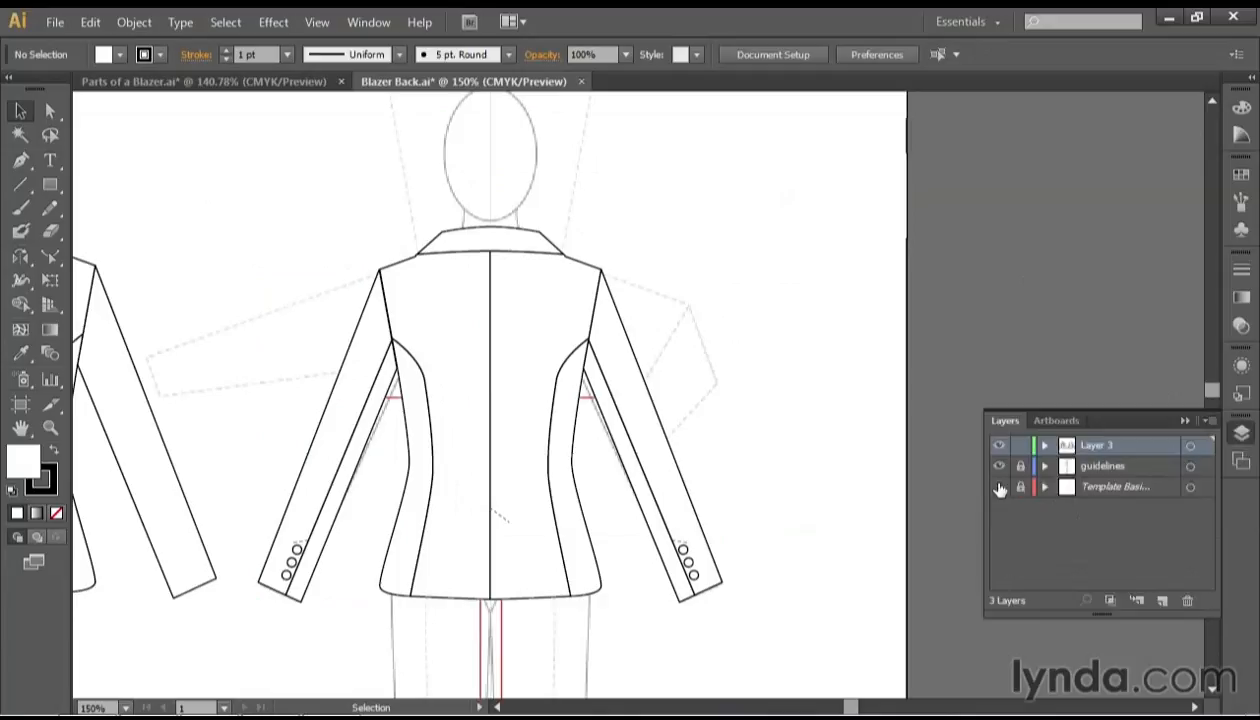
pyautogui.moveTo(999, 487); pyautogui.dragTo(998, 466)
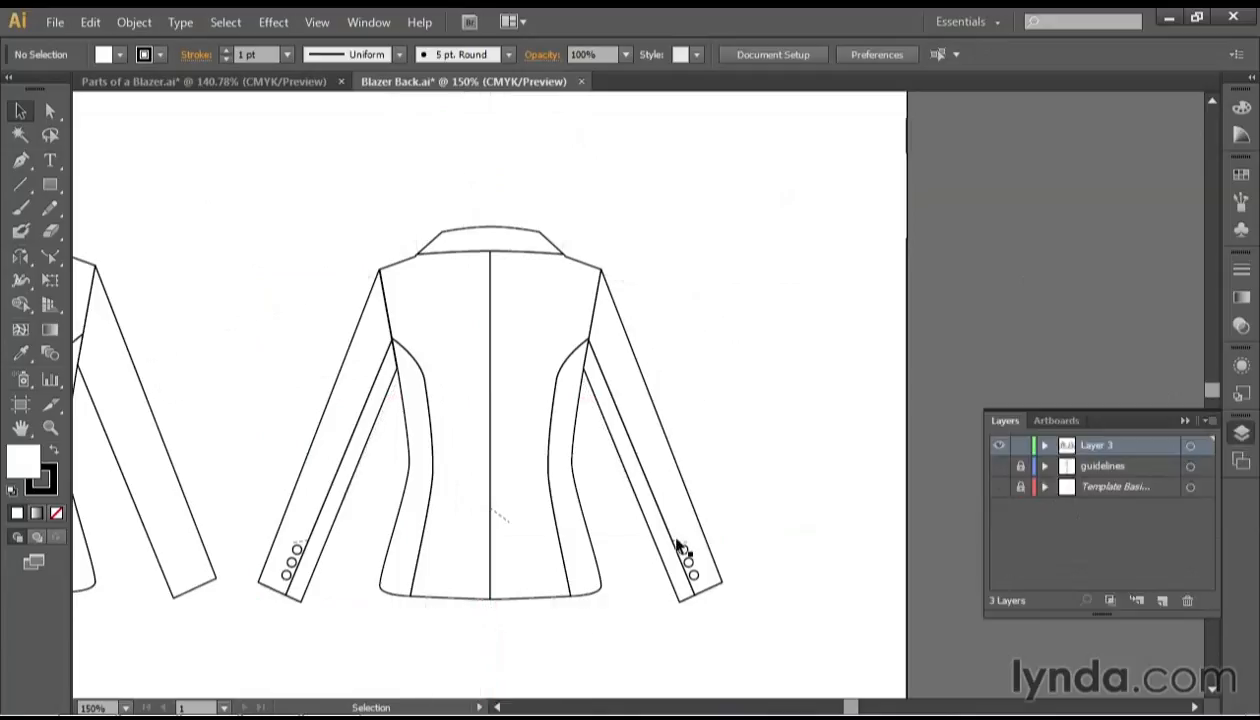
# Step: Move the front-view blazer onto the artboard so it overlaps the upper left of the back view, and deselect it
pyautogui.moveTo(420, 500); pyautogui.dragTo(668, 420)
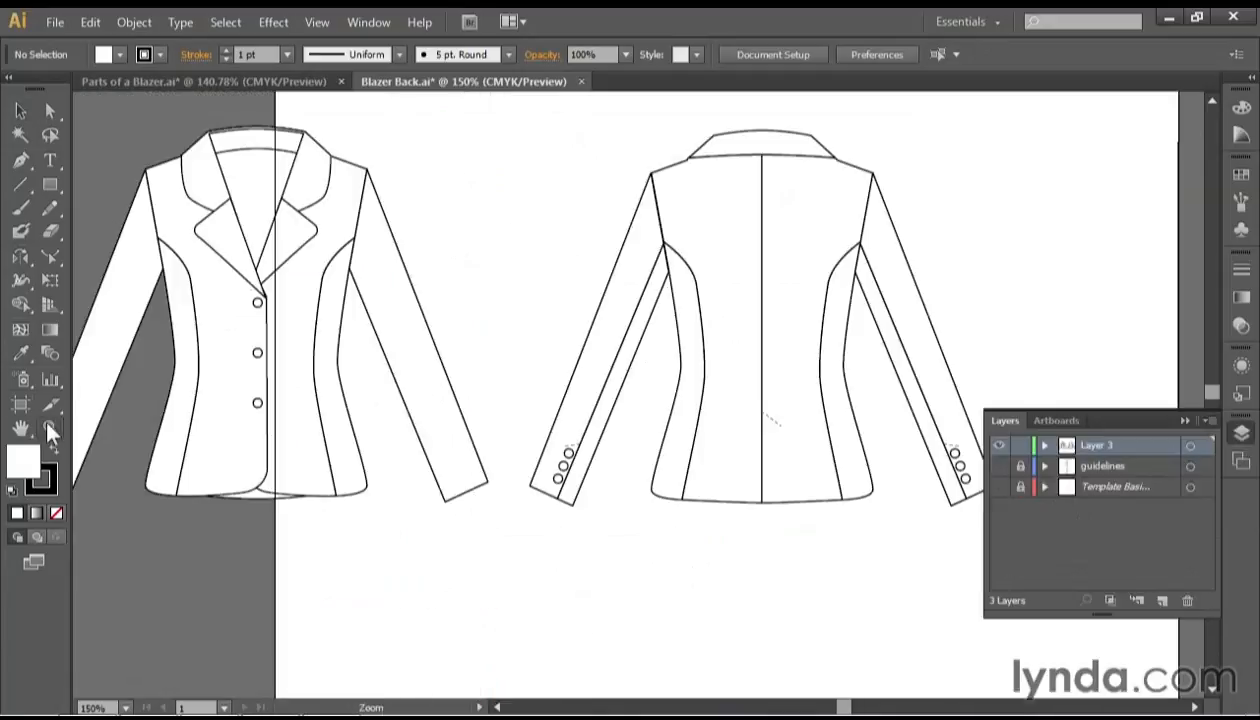
pyautogui.press('z')
pyautogui.keyDown('alt'); pyautogui.click(641, 362); pyautogui.keyUp('alt')
pyautogui.moveTo(664, 382); pyautogui.dragTo(625, 383)
pyautogui.click(20, 113)
pyautogui.click(548, 334)
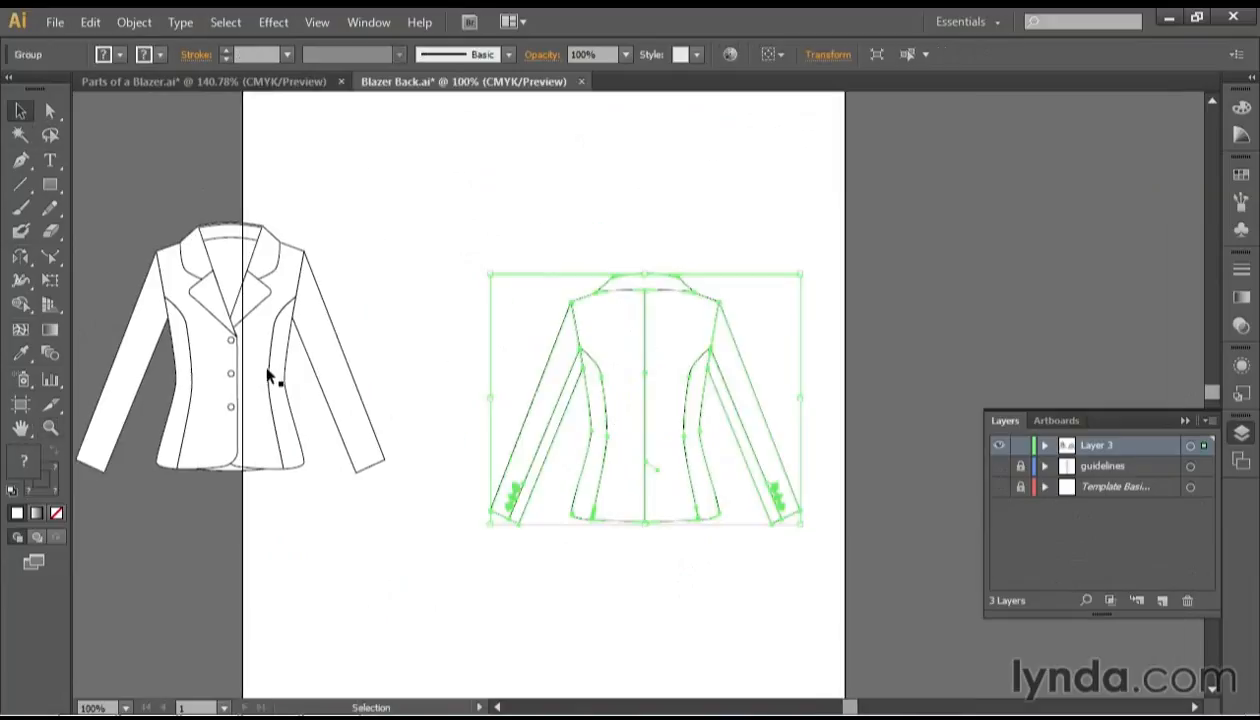
pyautogui.moveTo(270, 366); pyautogui.dragTo(503, 338)
pyautogui.click(735, 198)
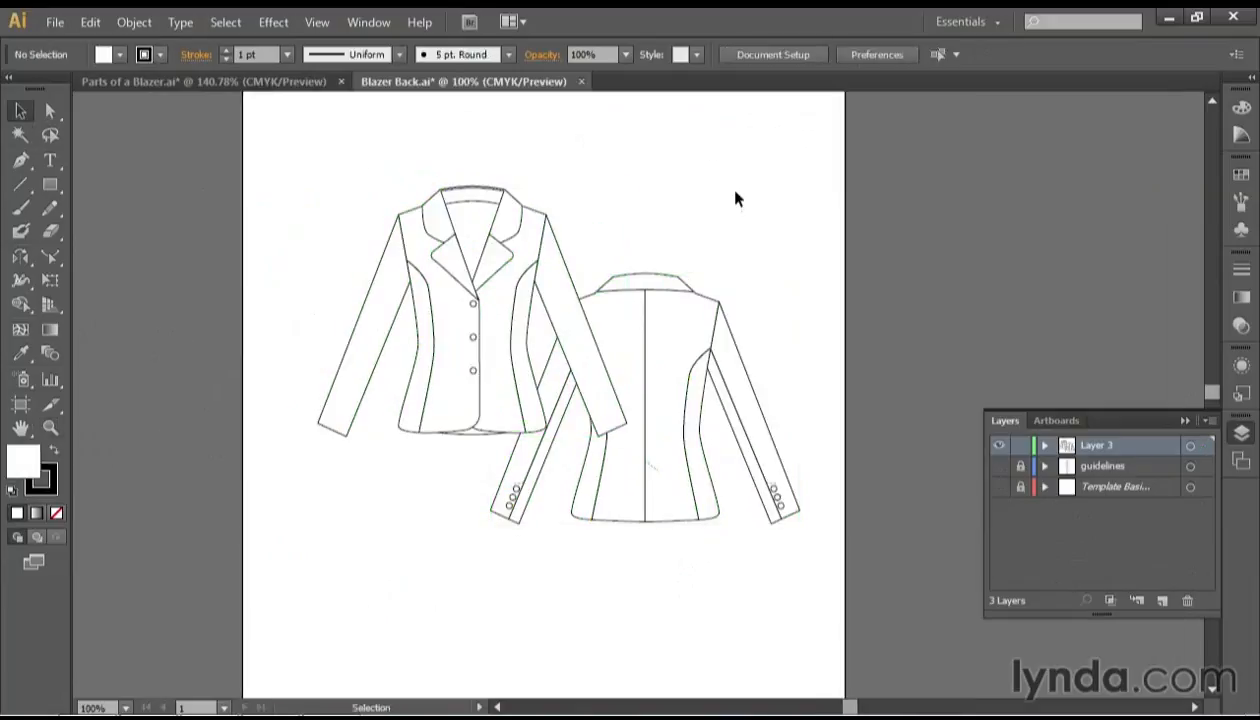